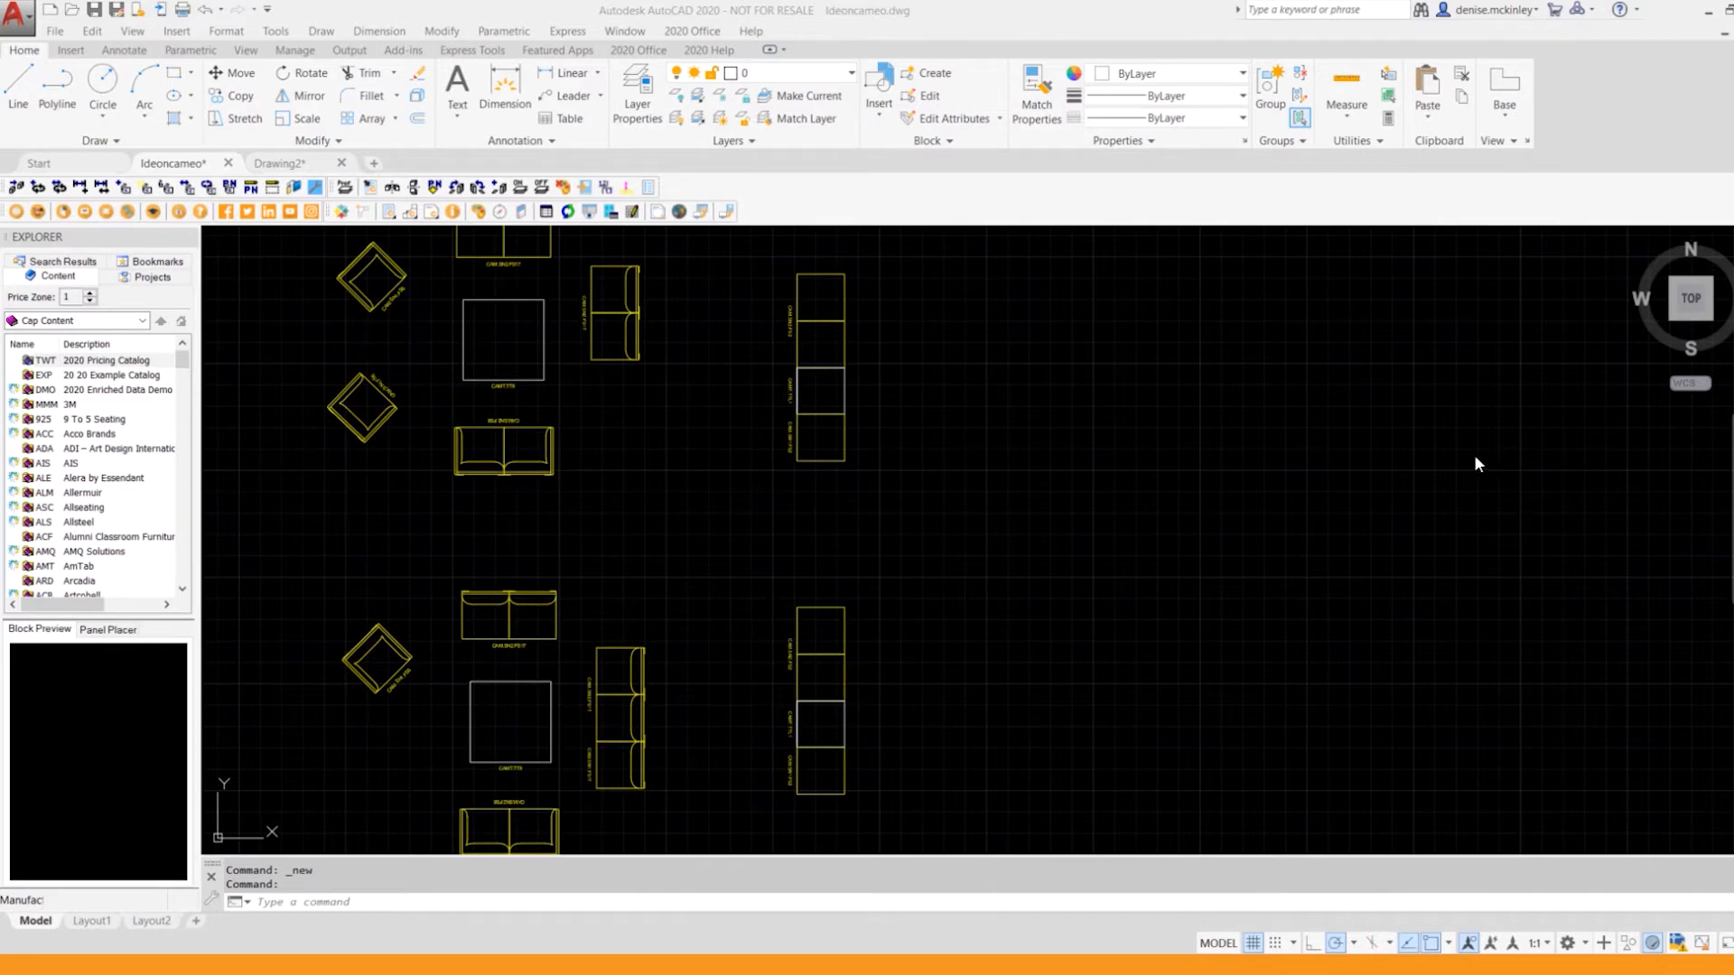
Step: Switch to Drawing2 and open the DMO 2020 Enriched Data Demo catalog down to its list of product categories
scroll(1024, 394, "down", 2)
scroll(1022, 389, "up", 2)
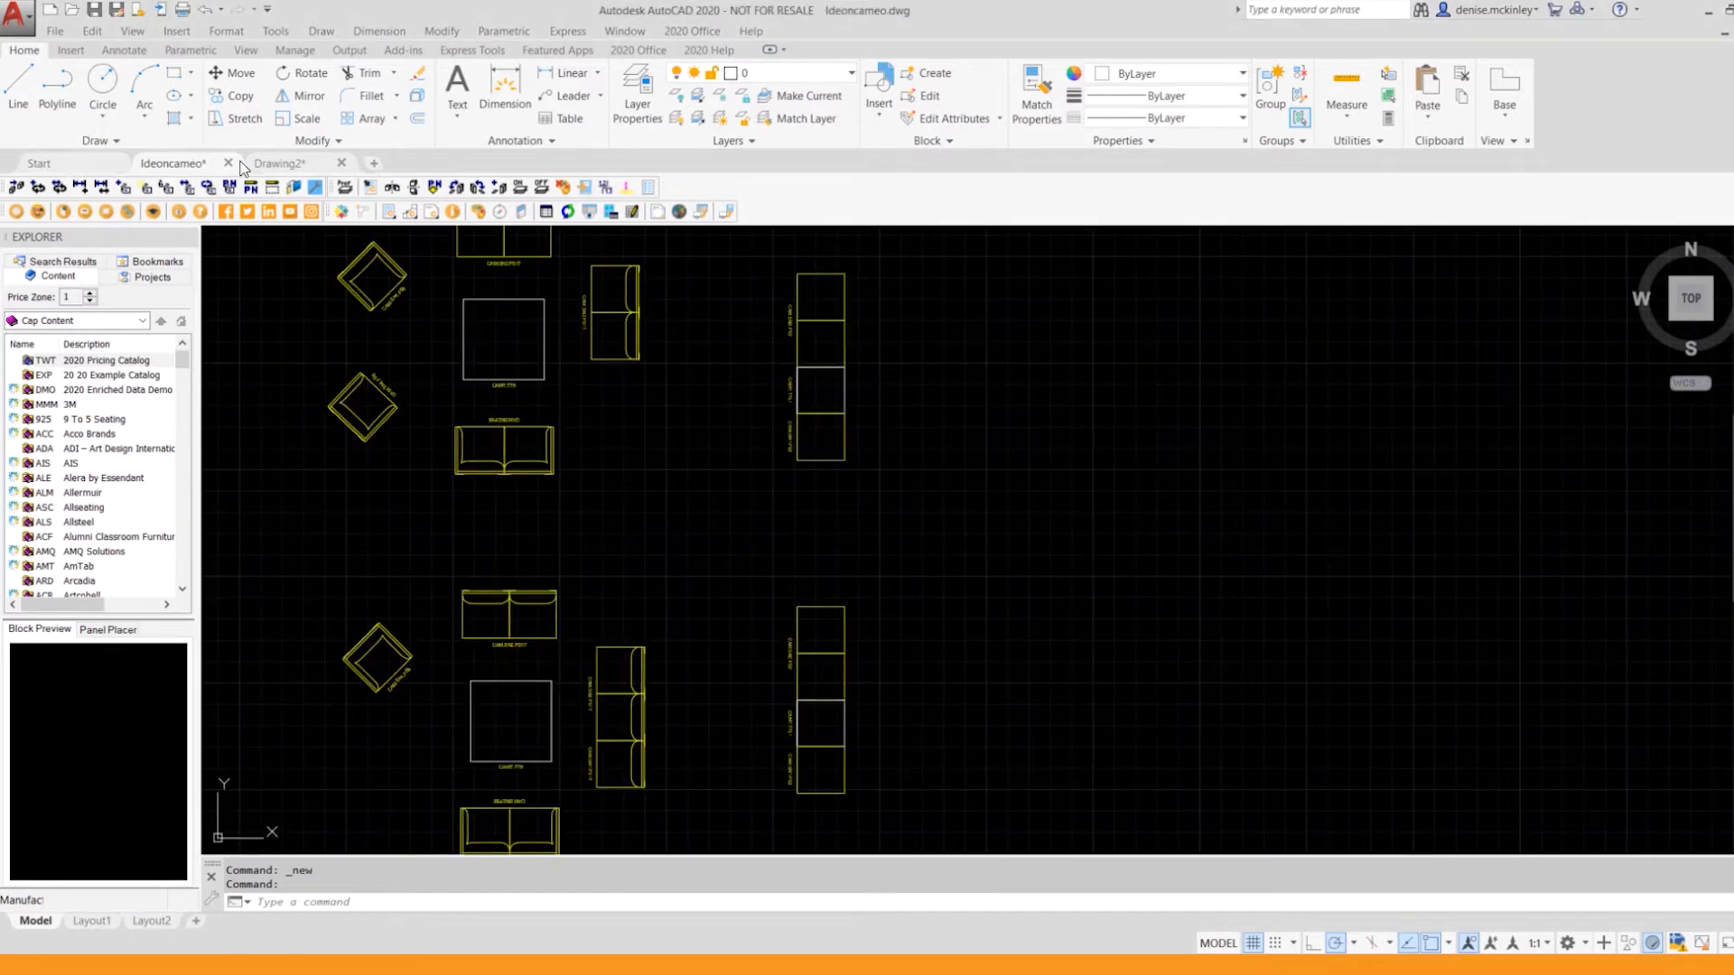
left_click(280, 163)
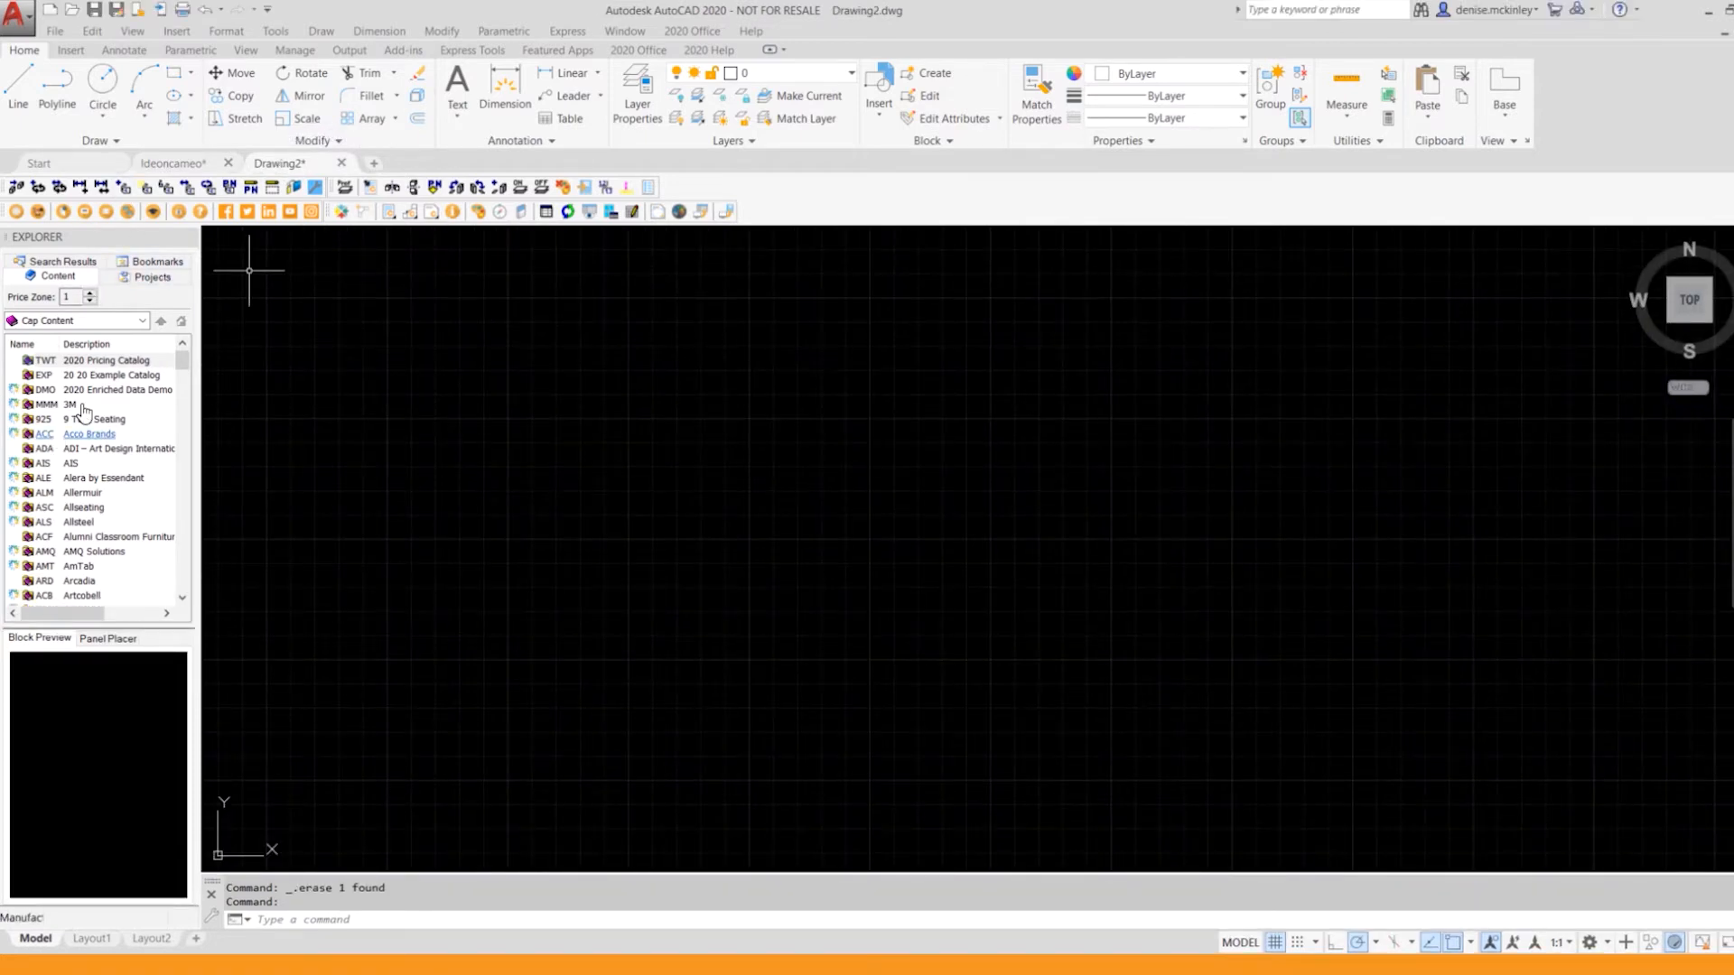
left_click(87, 376)
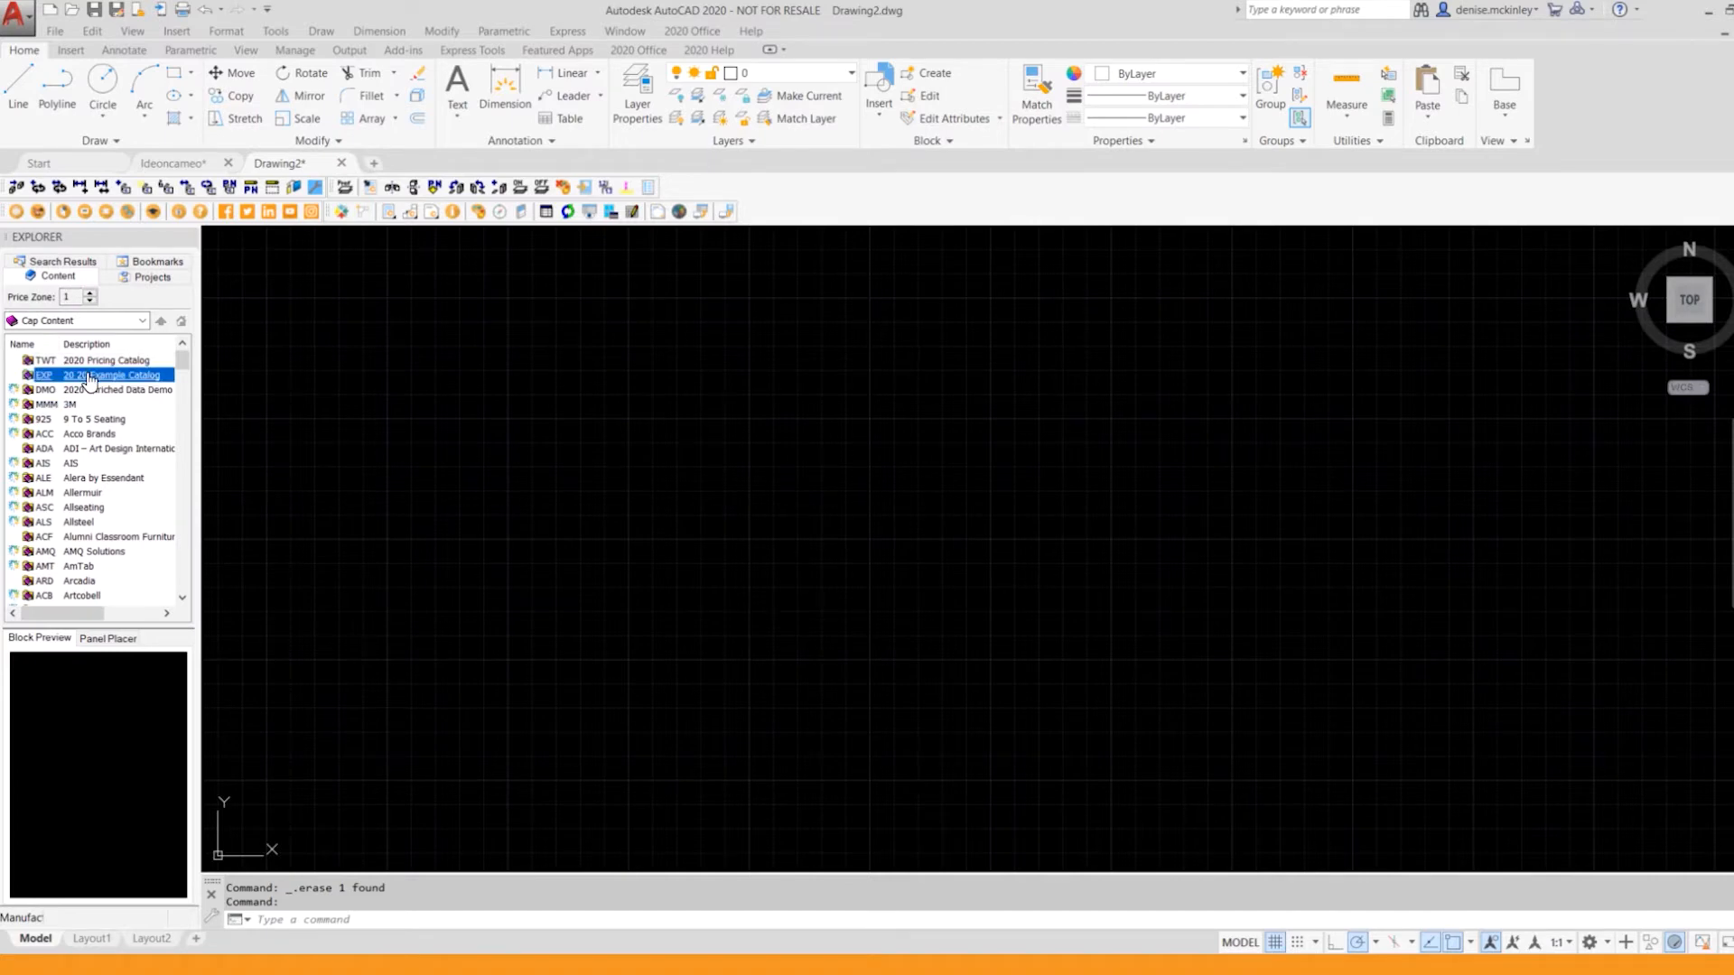
scroll(97, 467, "down", 5)
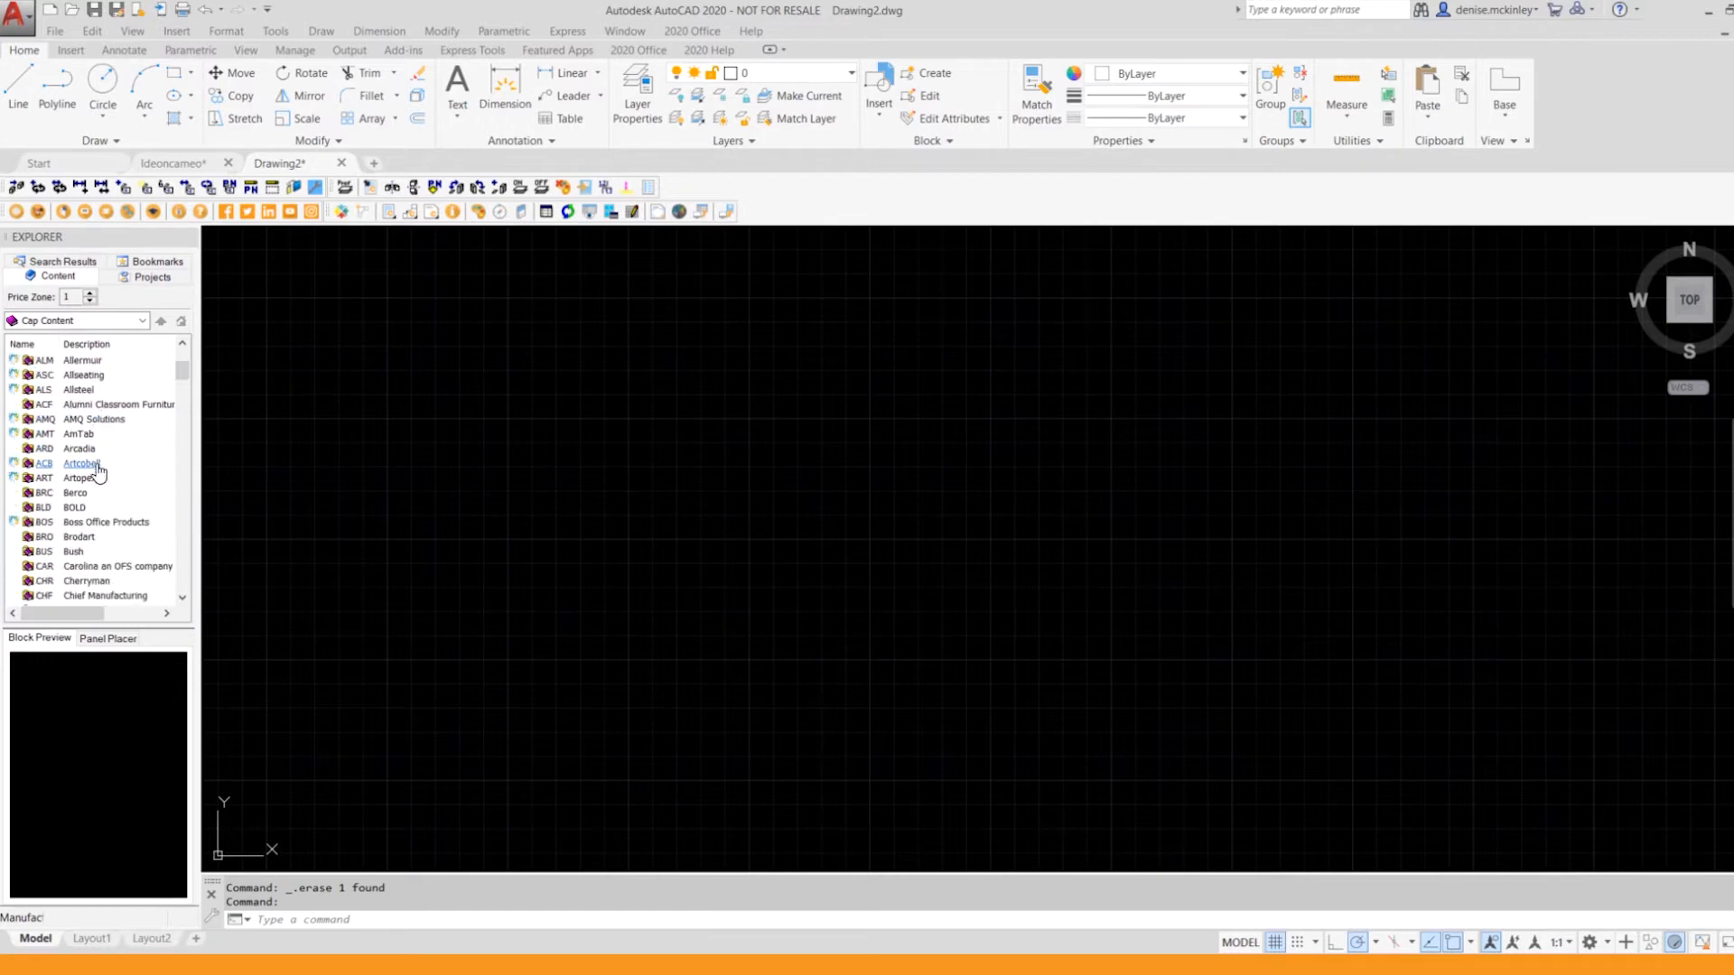
scroll(96, 468, "up", 4)
scroll(99, 474, "up", 1)
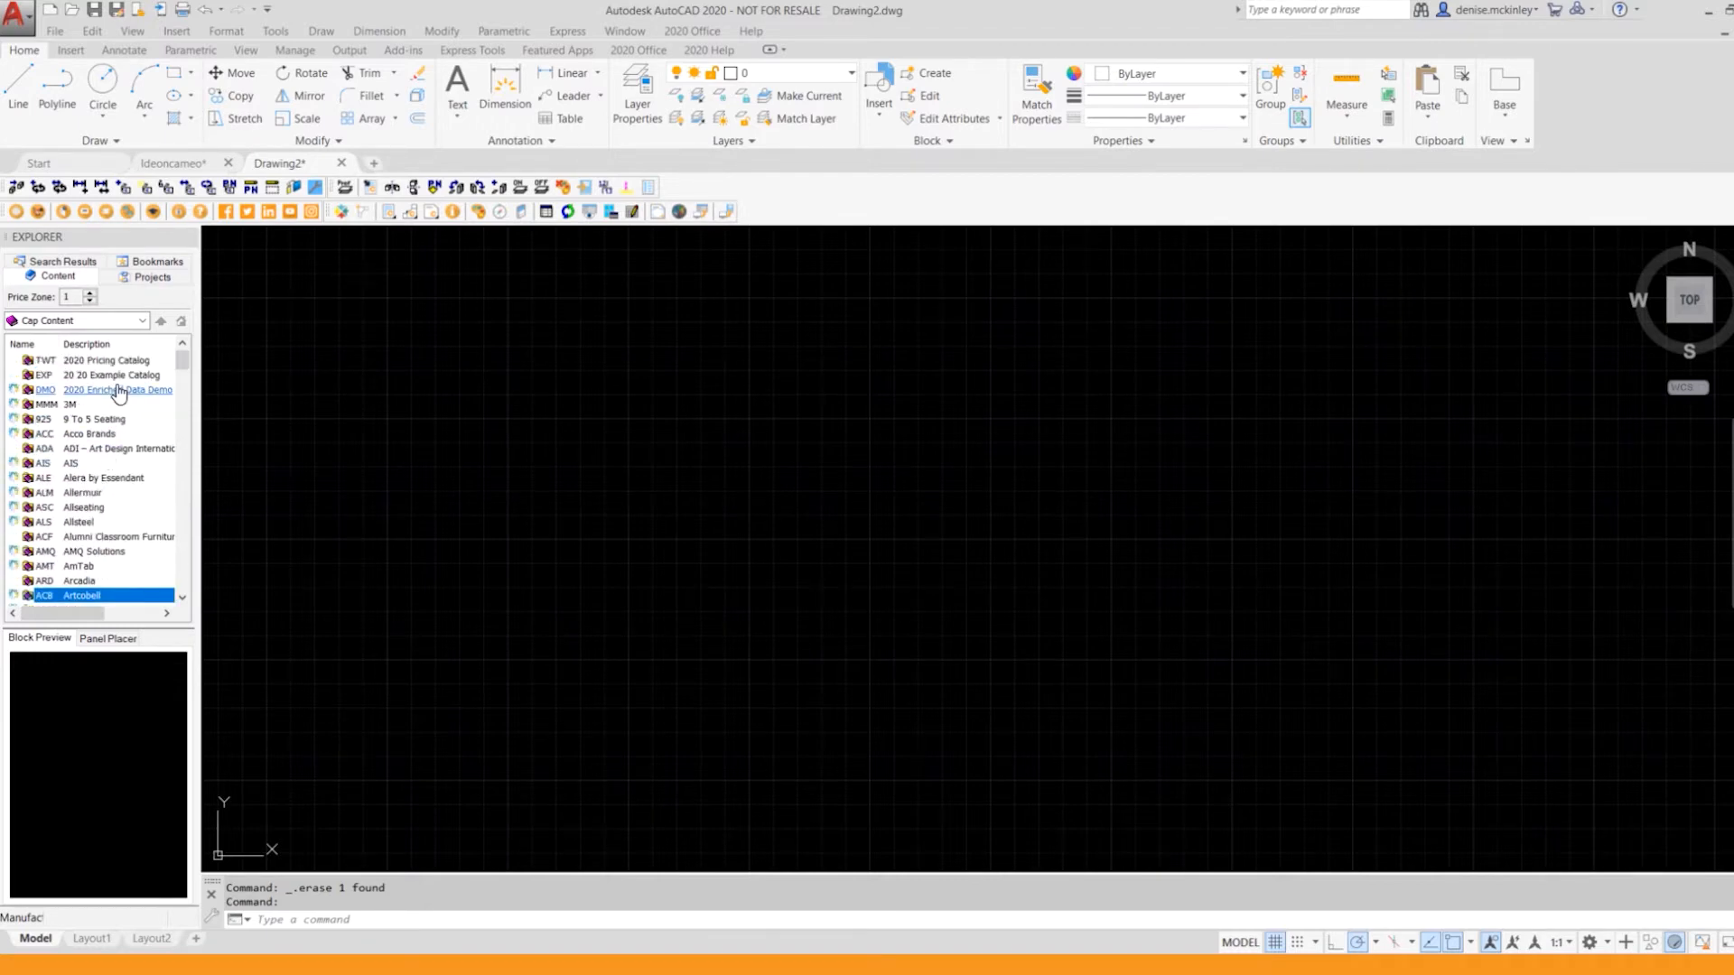
left_click(117, 393)
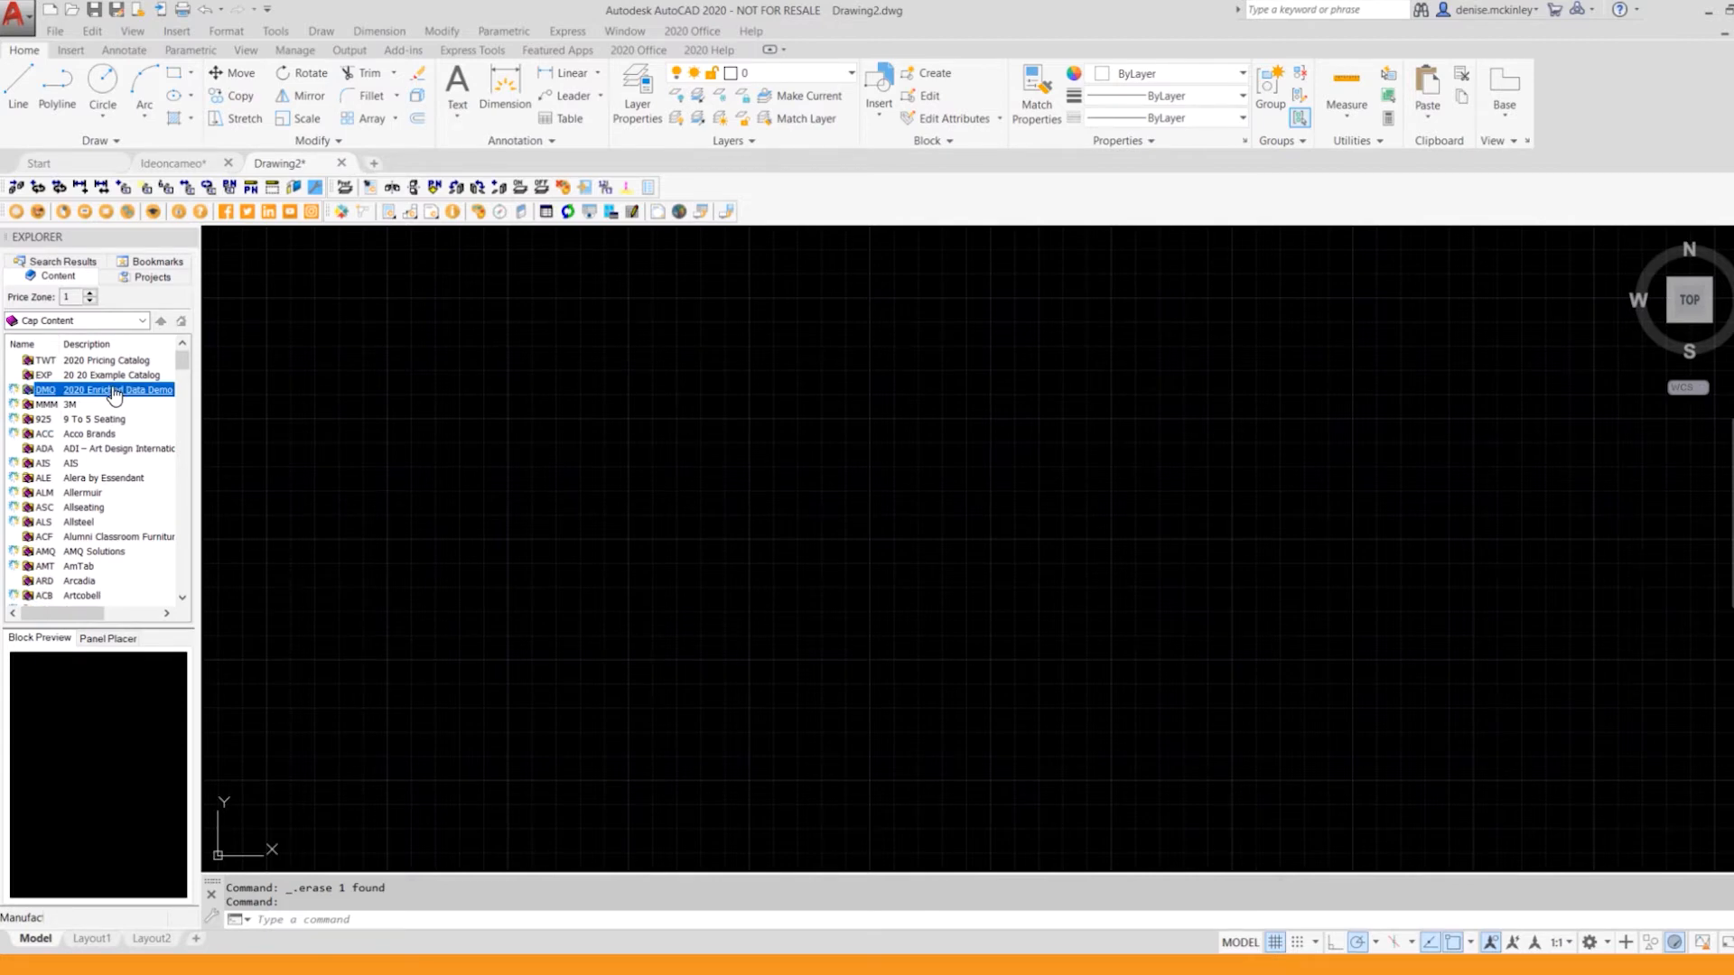
double_click(114, 393)
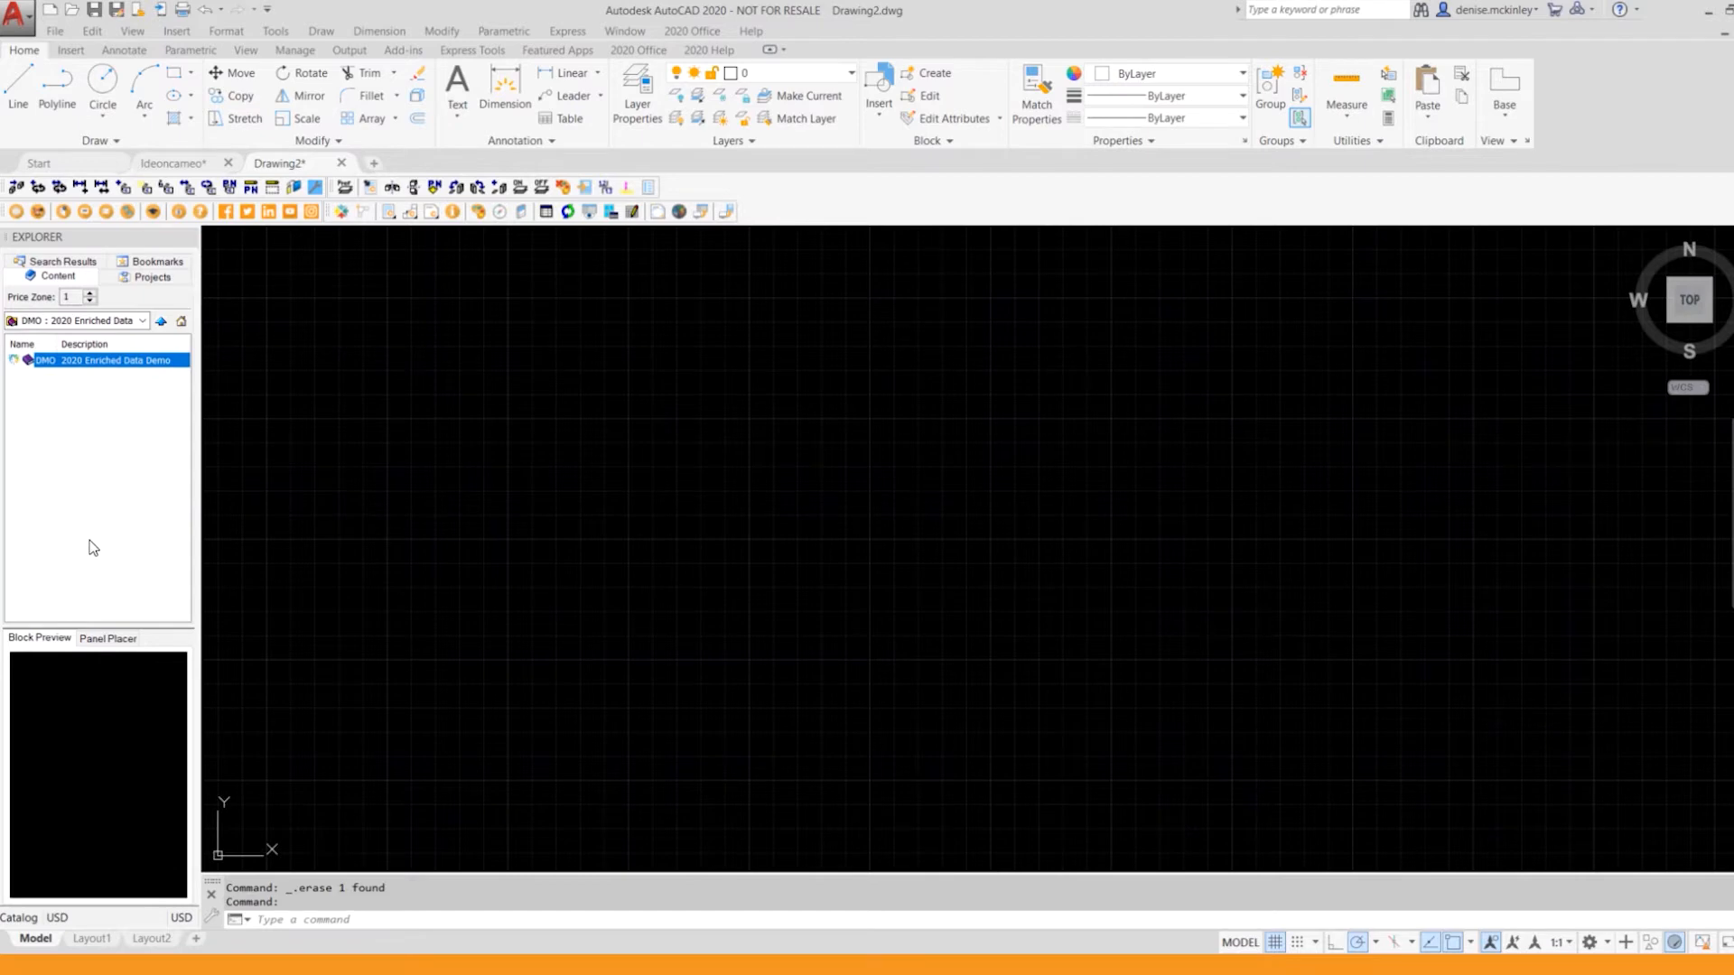
double_click(86, 364)
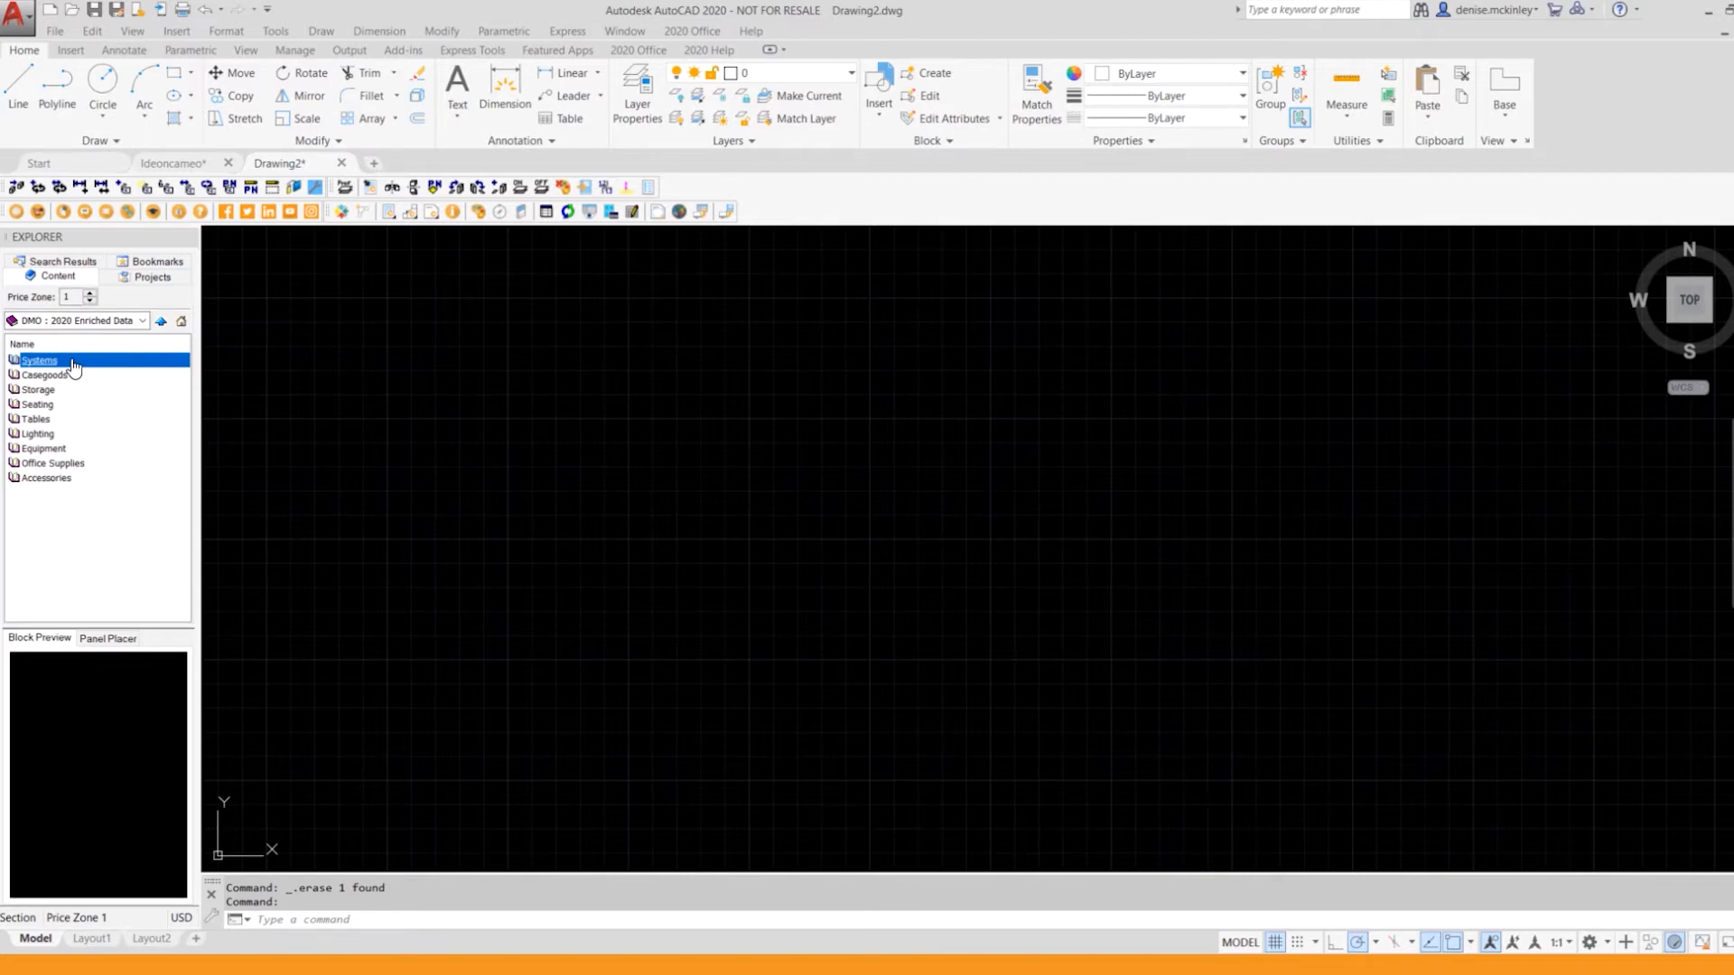
Step: Browse the catalog's Systems category to the panel frames that are 66" high
double_click(74, 364)
double_click(74, 363)
left_click(73, 392)
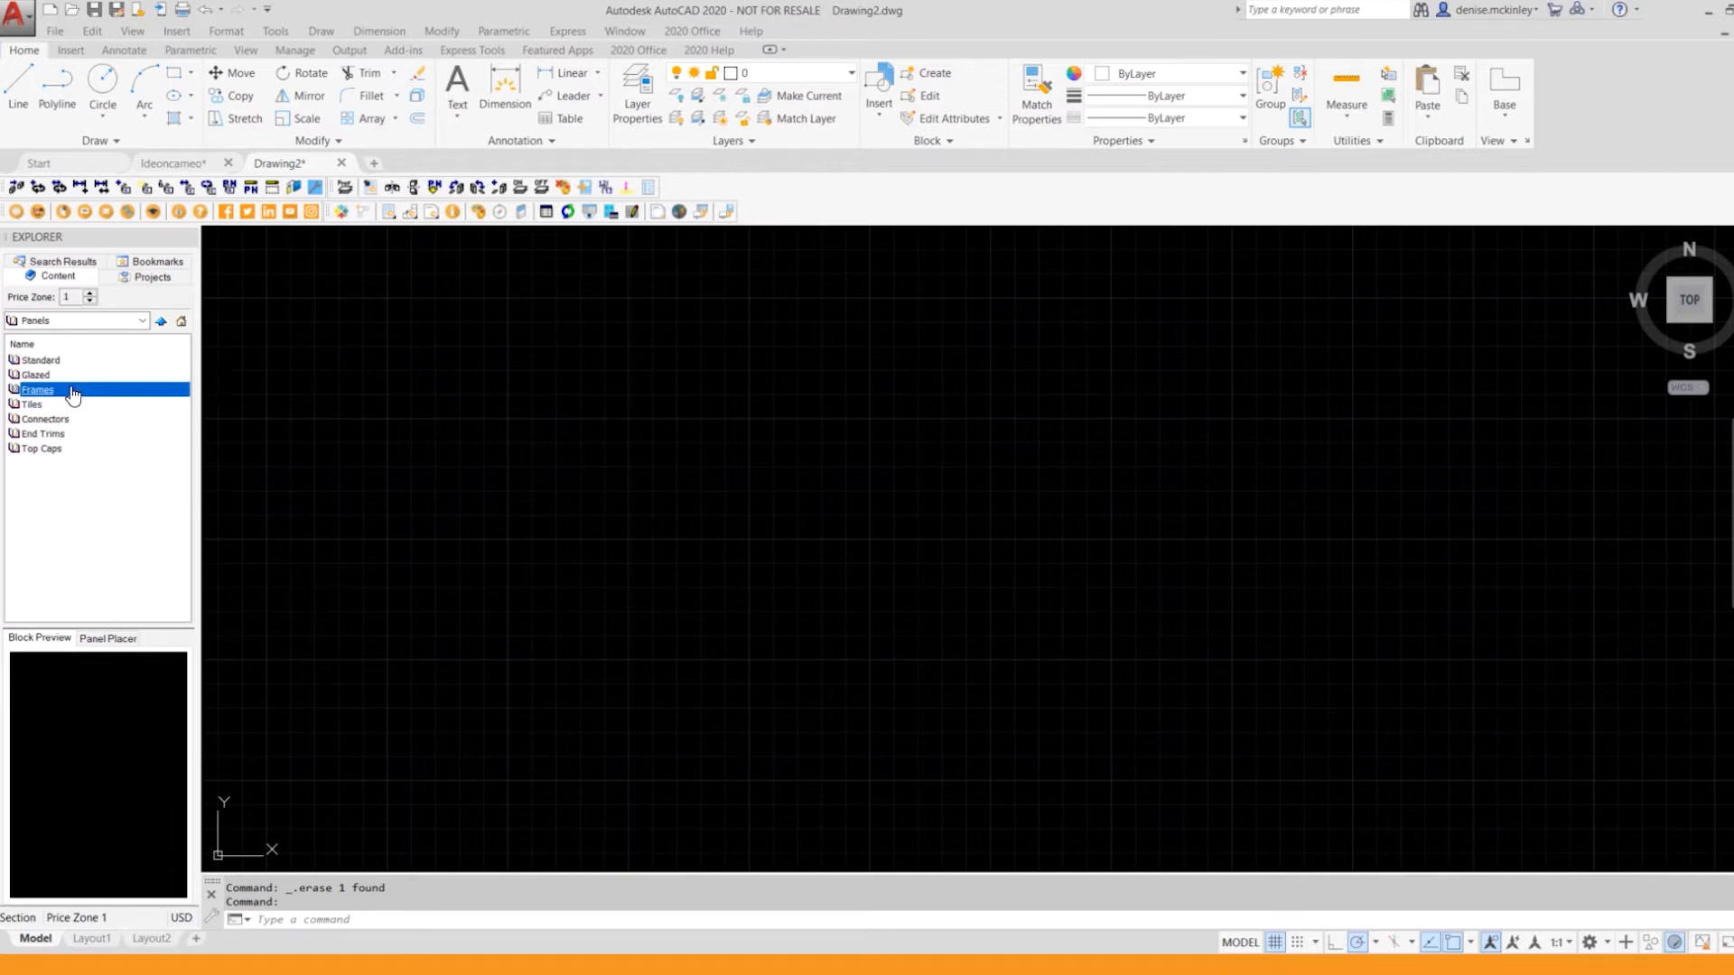
double_click(73, 392)
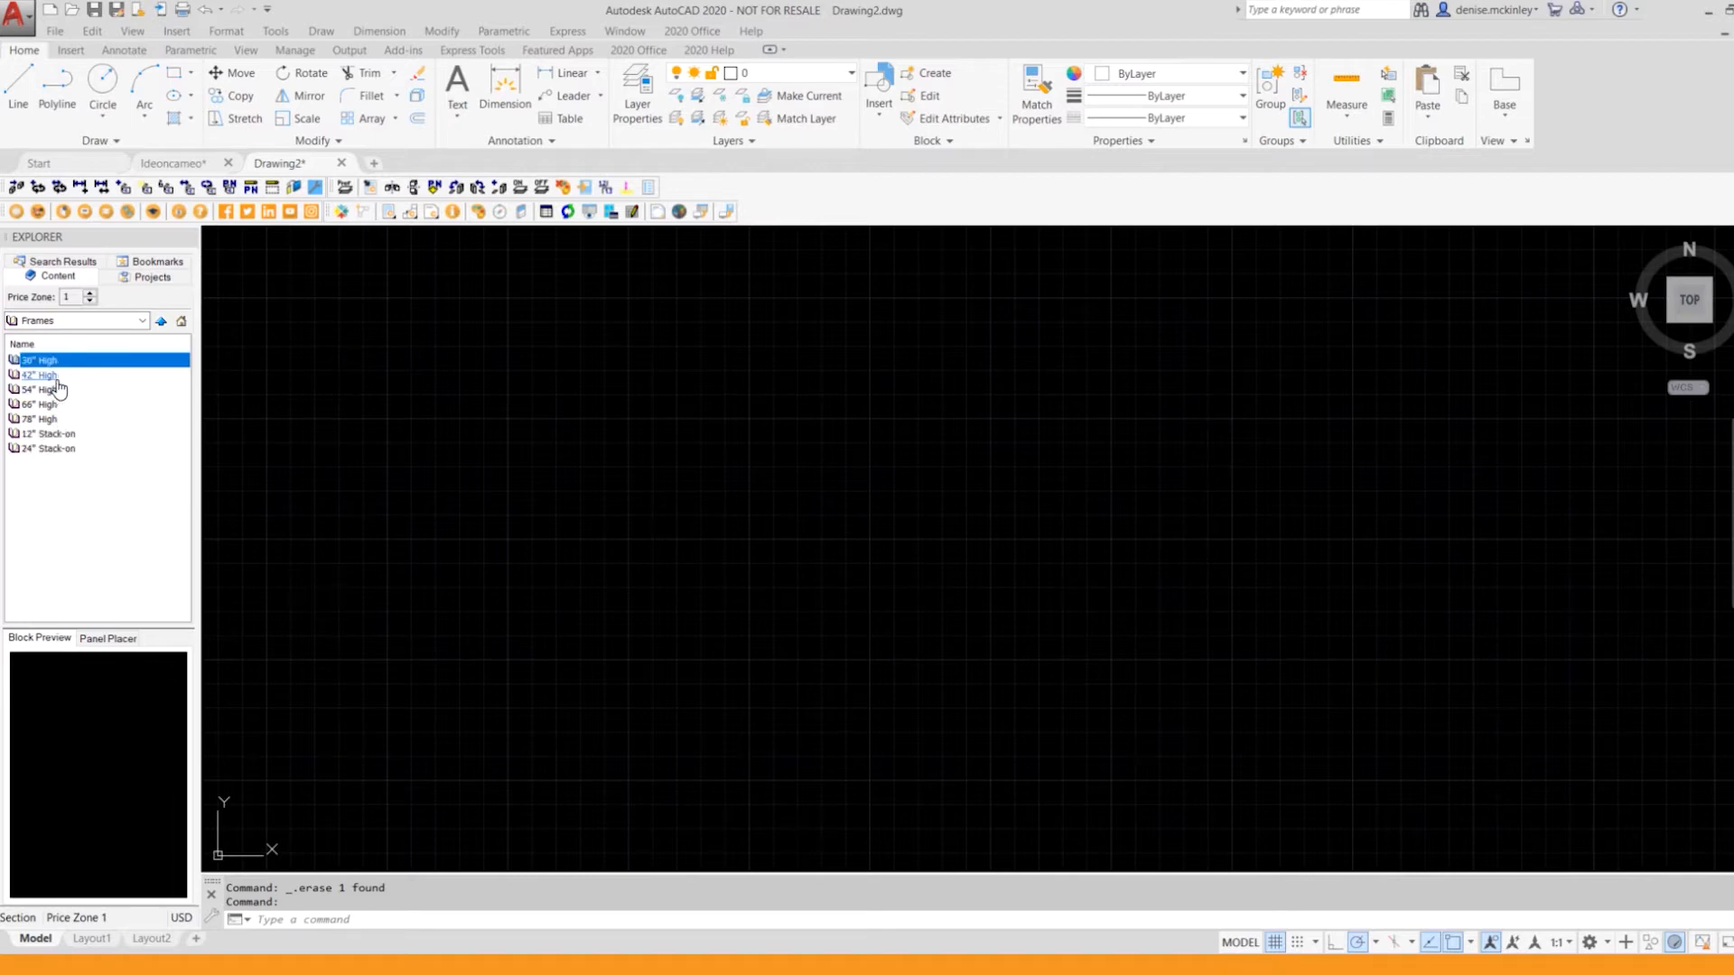
left_click(56, 405)
double_click(56, 405)
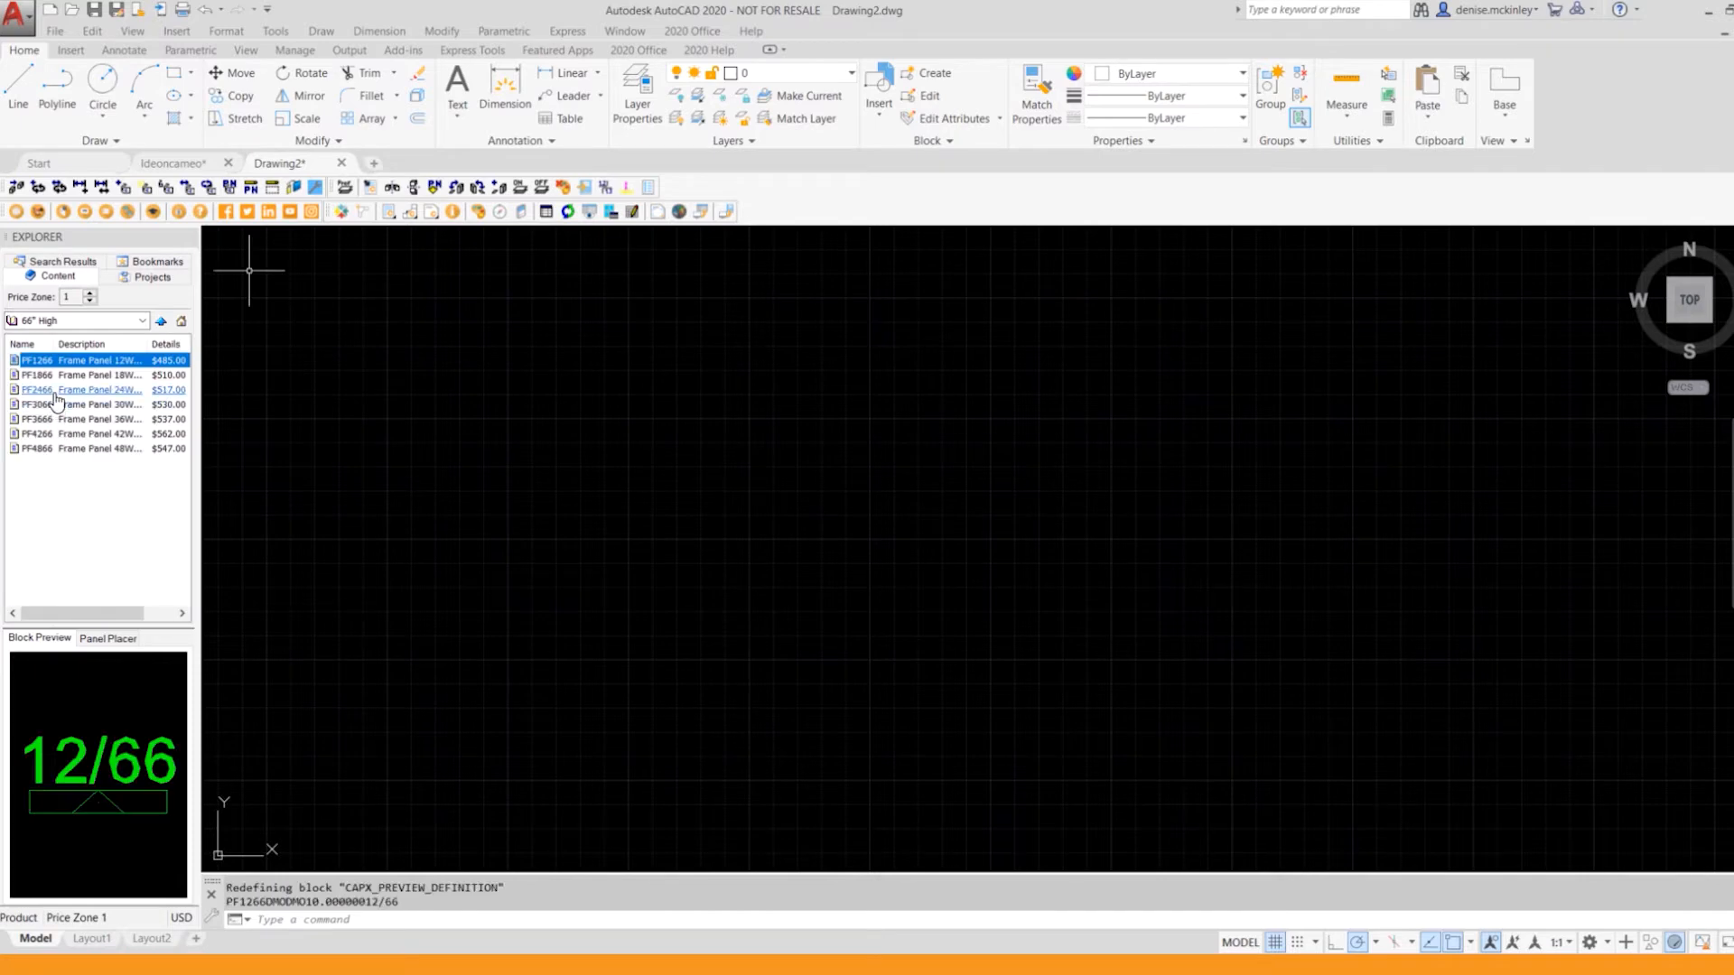
Step: Place the 24-inch-wide frame panel PF2466 in the middle of the empty drawing, rotated 180 degrees
left_click(57, 390)
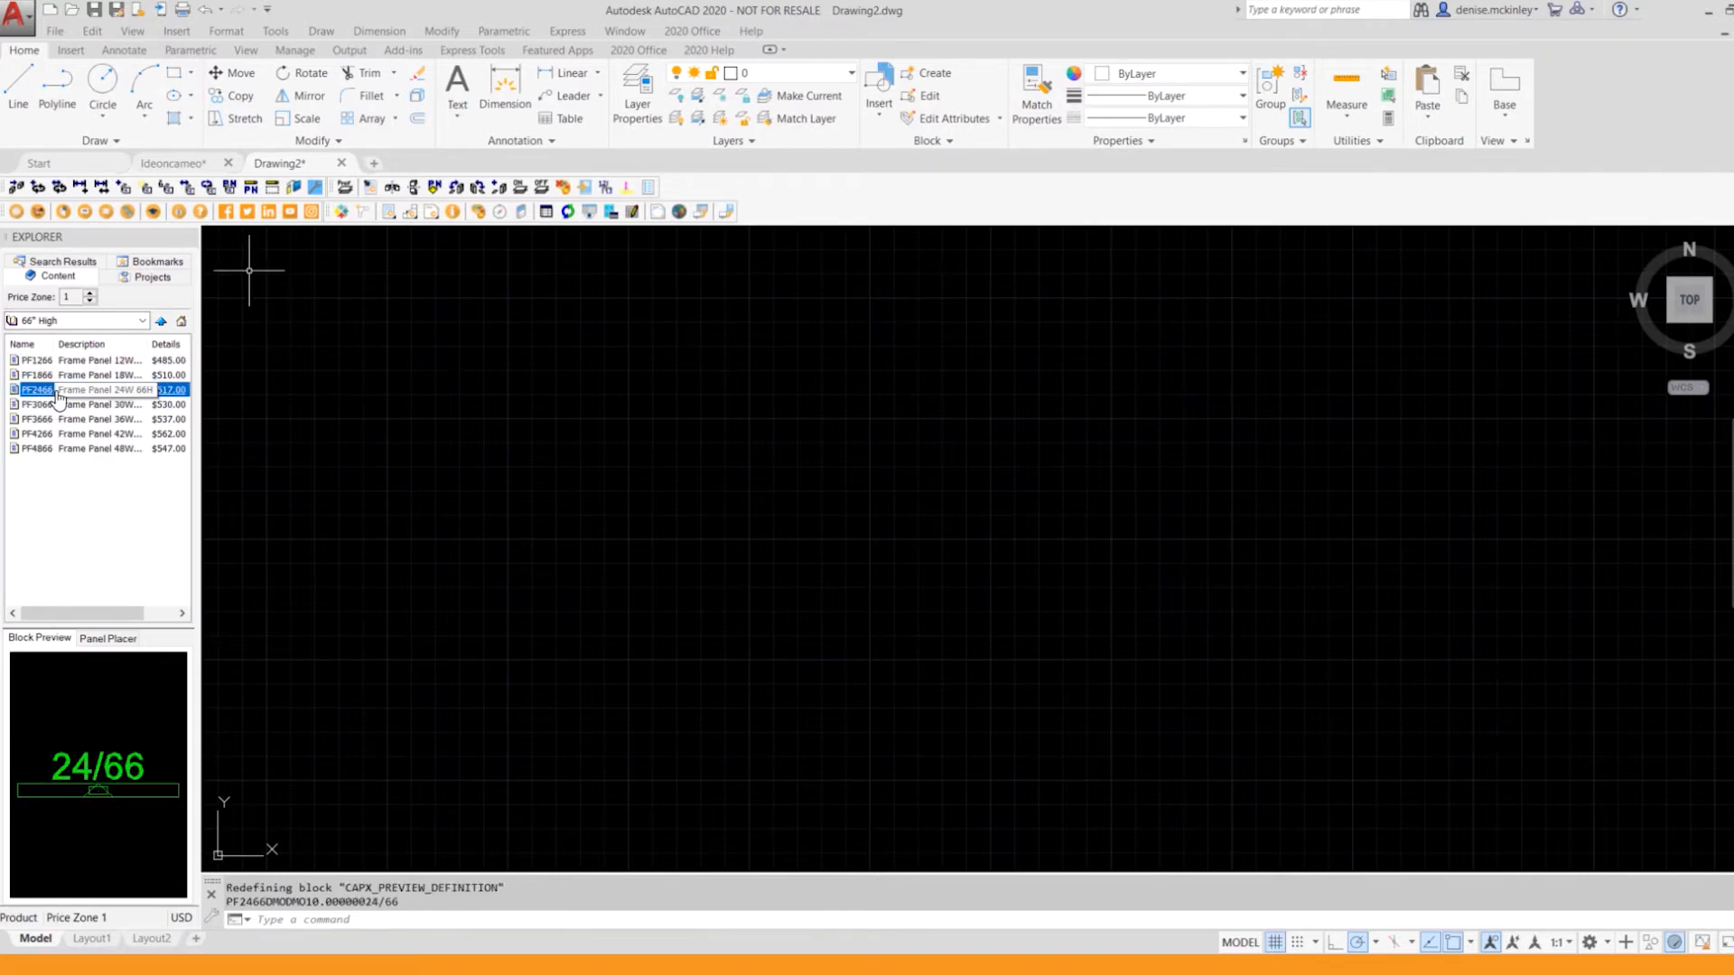
mouse_move(59, 391)
left_mouse_down()
mouse_move(310, 494)
mouse_move(985, 605)
left_mouse_up()
left_click(985, 605)
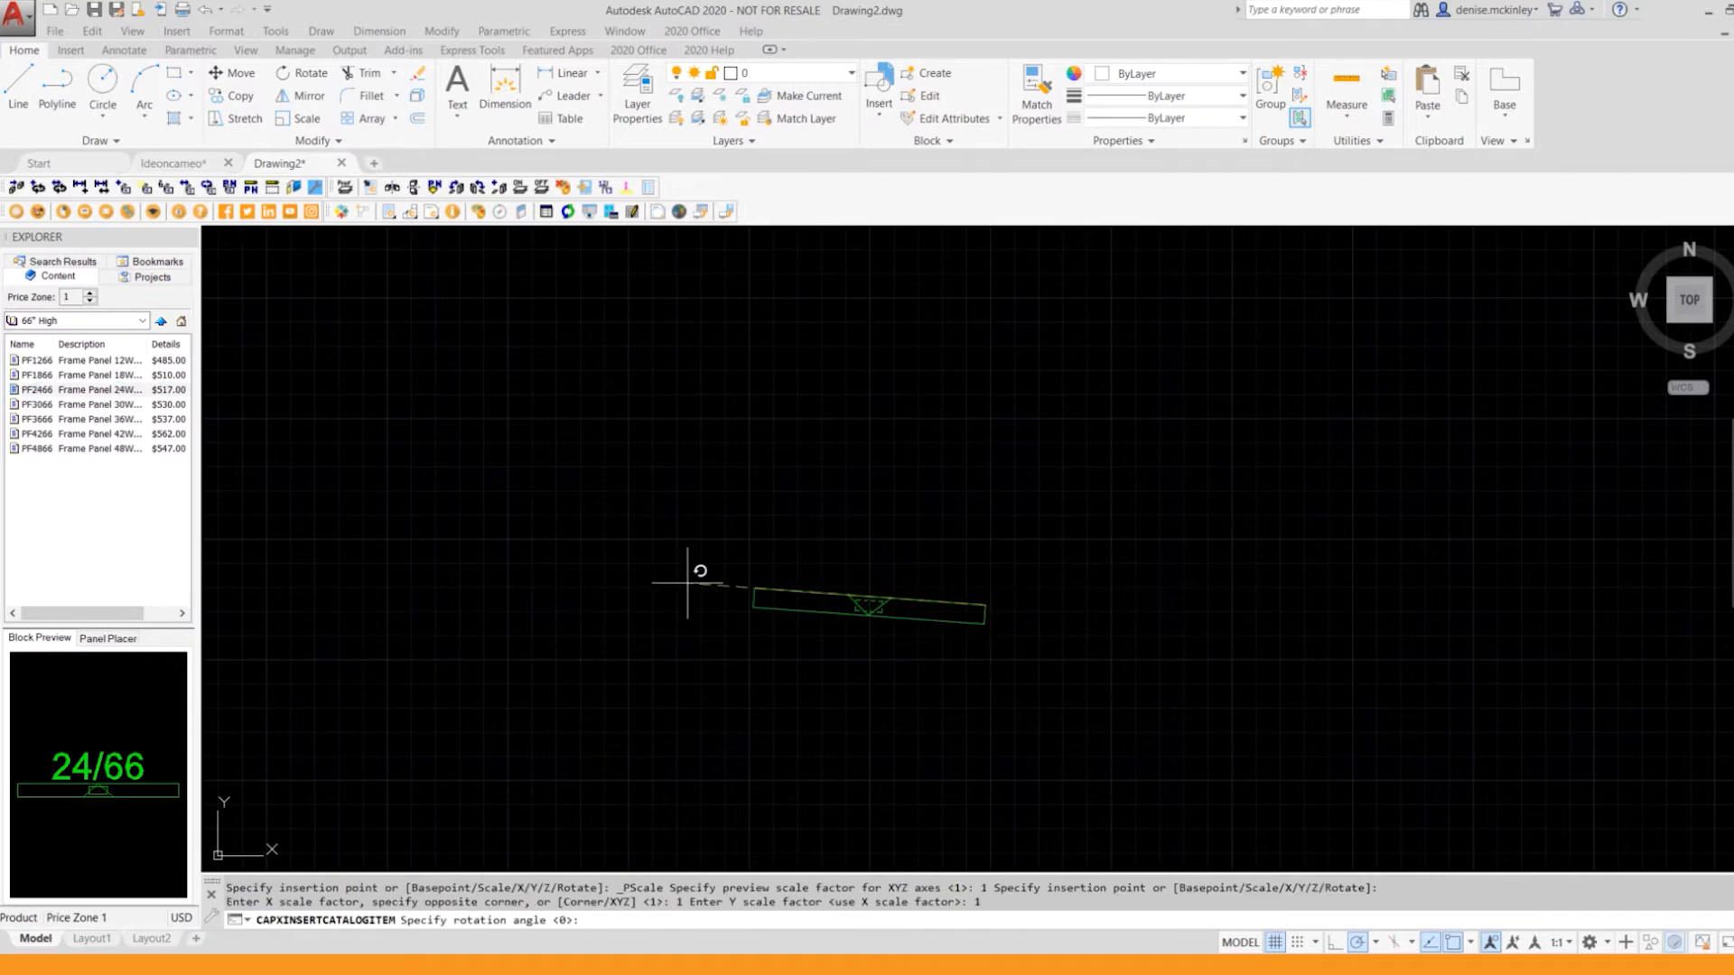
left_click(685, 607)
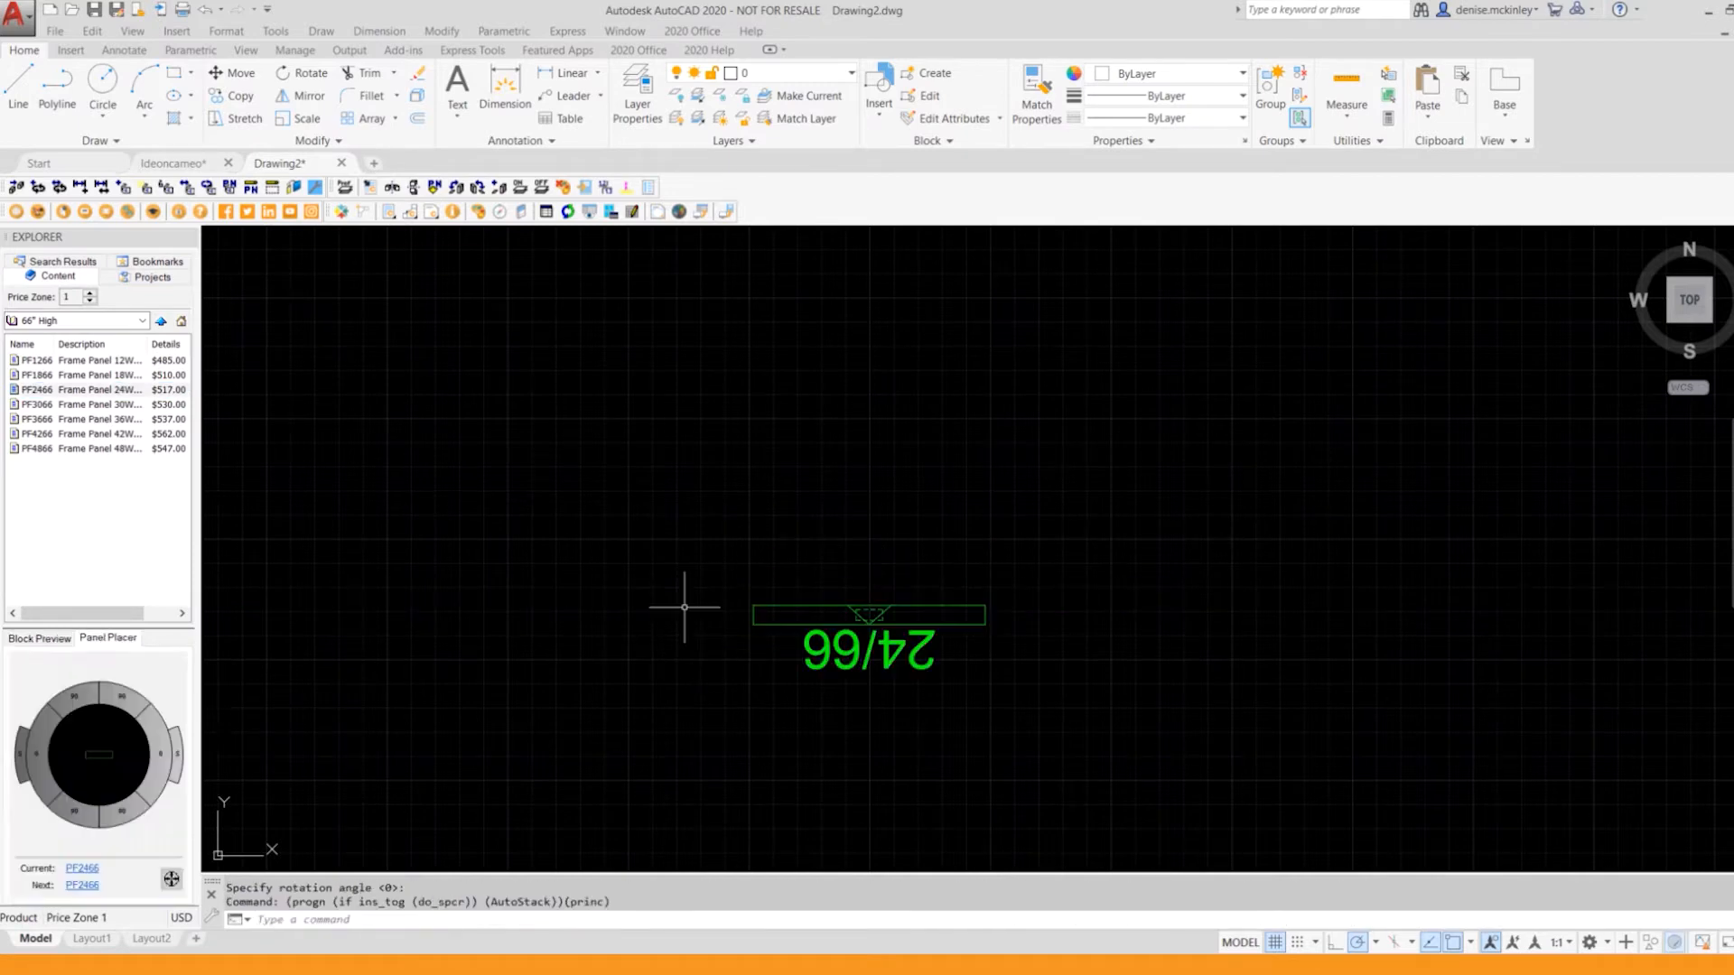
Step: Attach a PF4266 panel at 90 degrees, running upward from the 24-inch panel's left end, and continue it in line with a second PF4266
scroll(1095, 507, "up", 2)
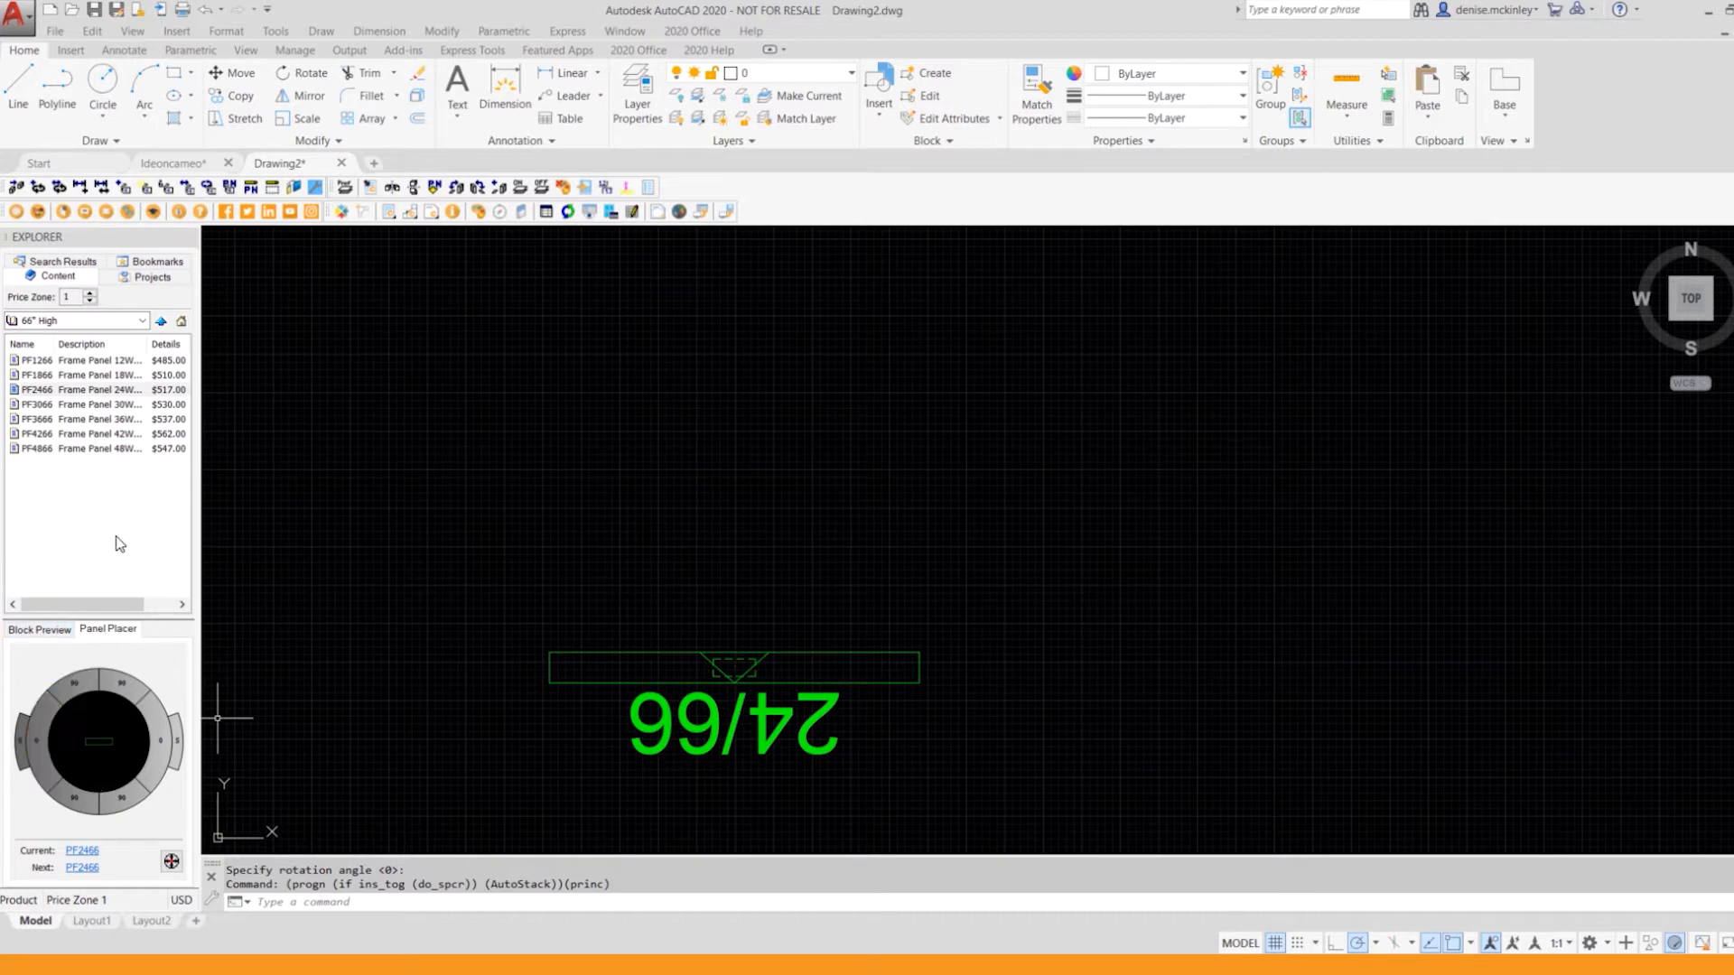
left_click(146, 436)
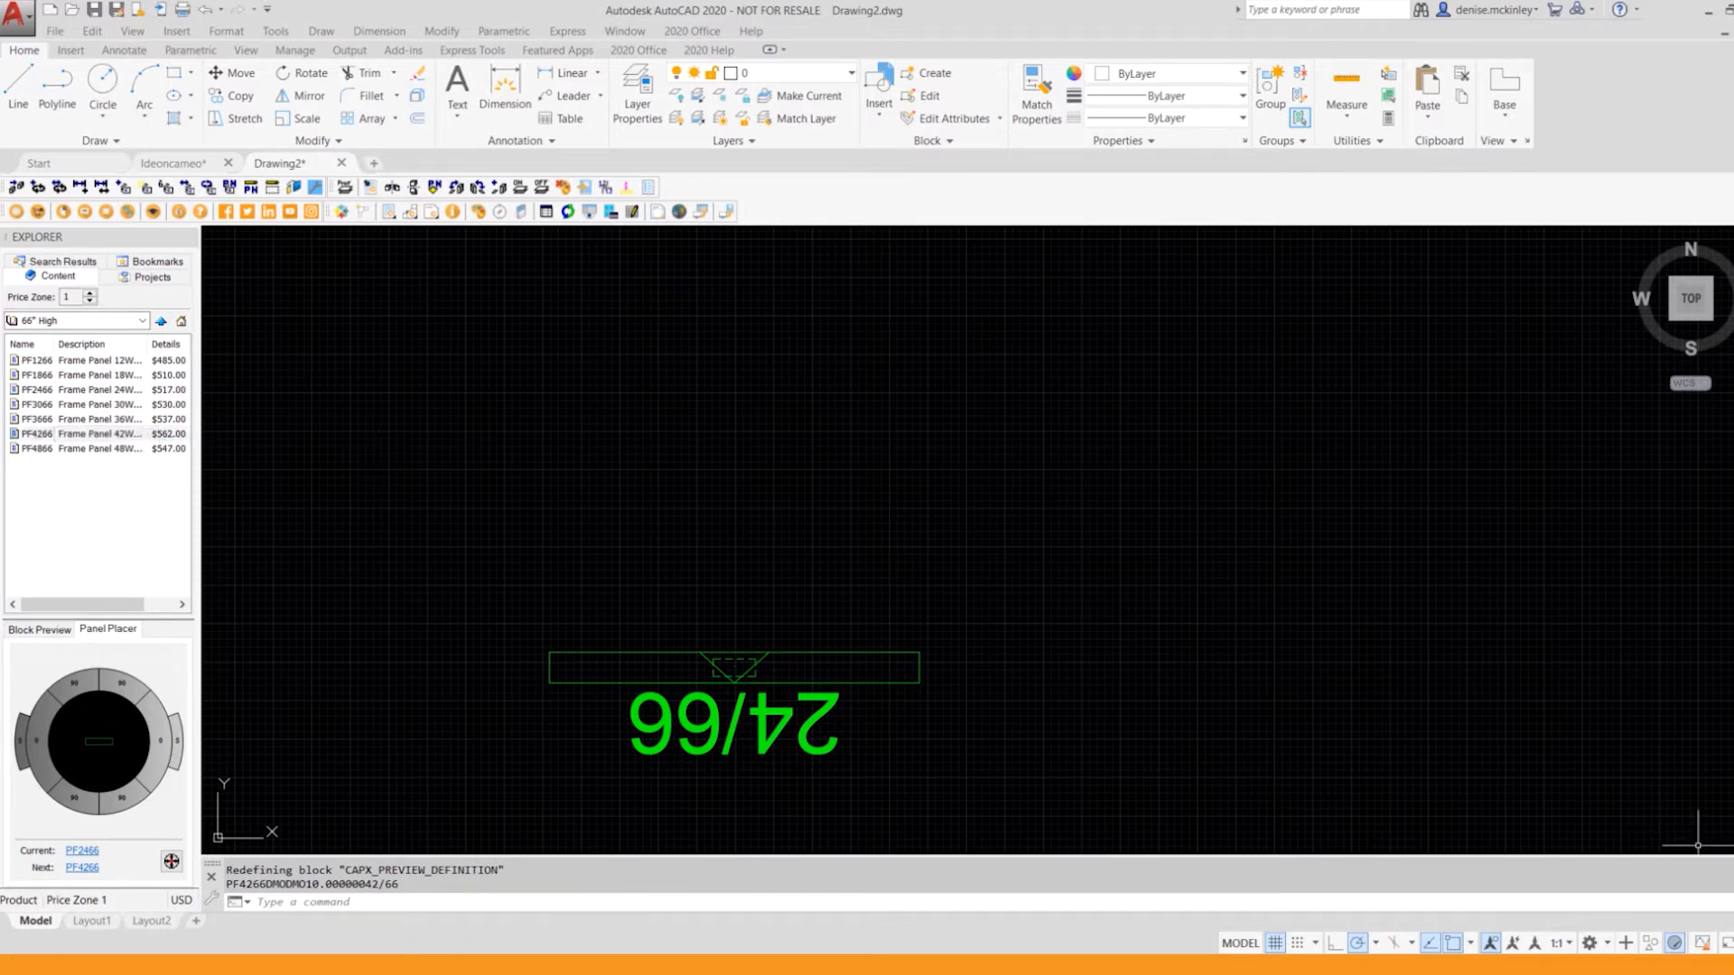
left_click(75, 687)
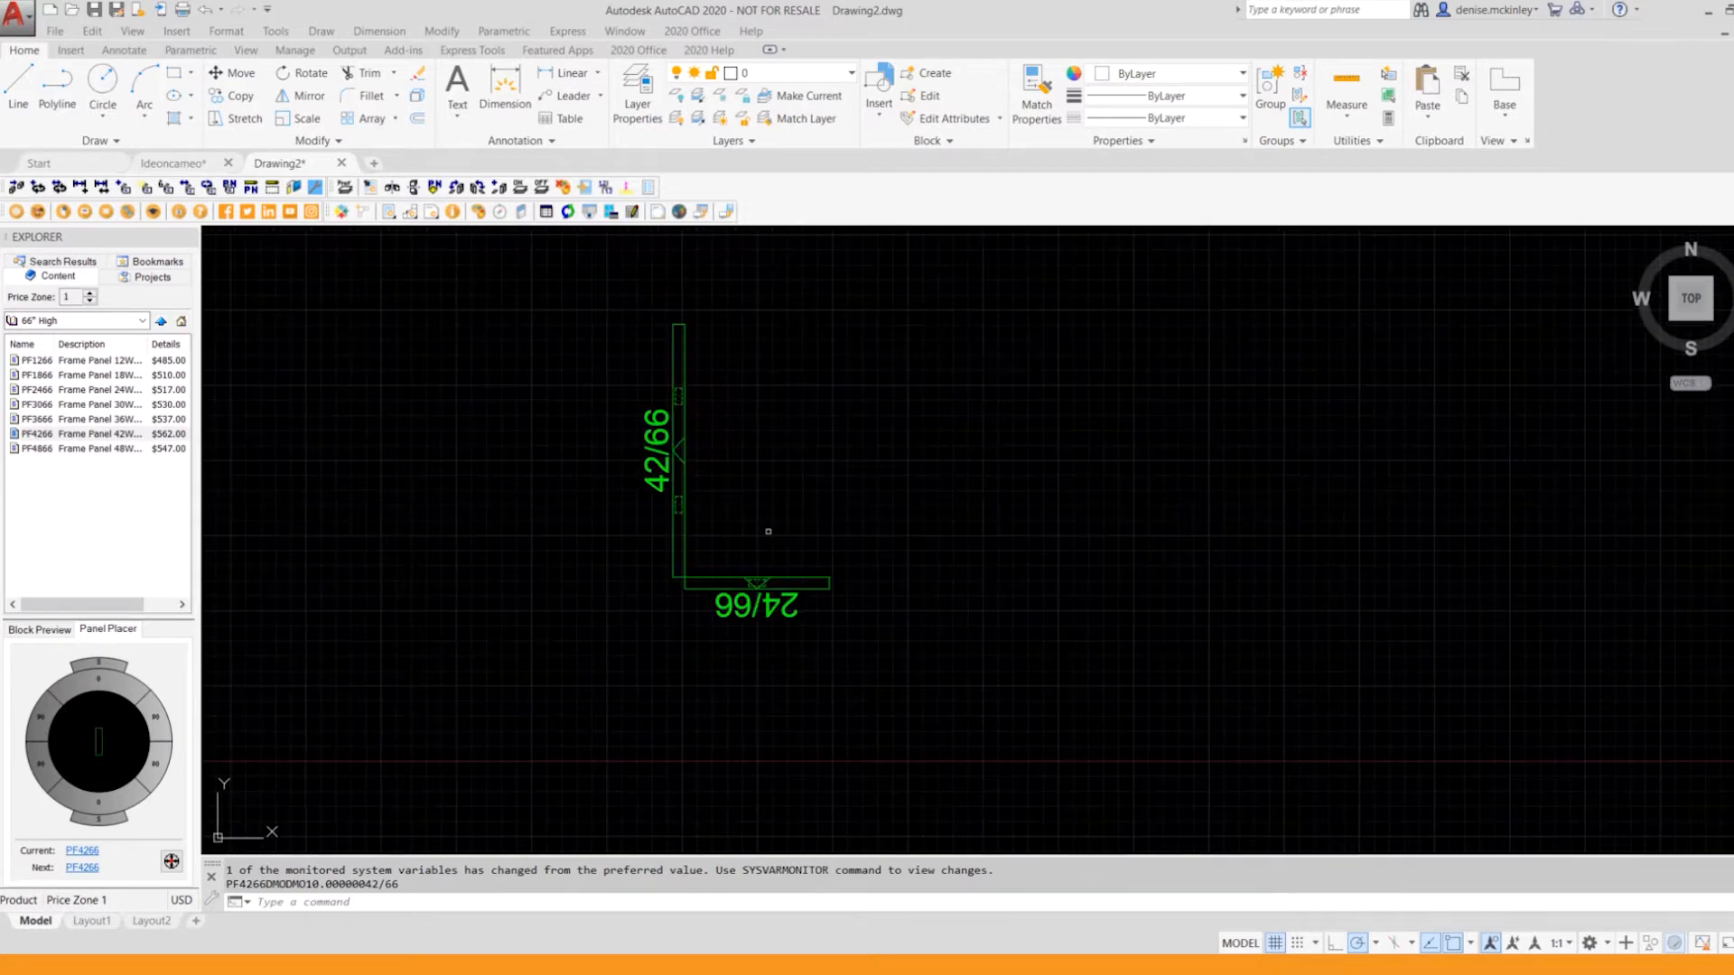
scroll(884, 433, "down", 2)
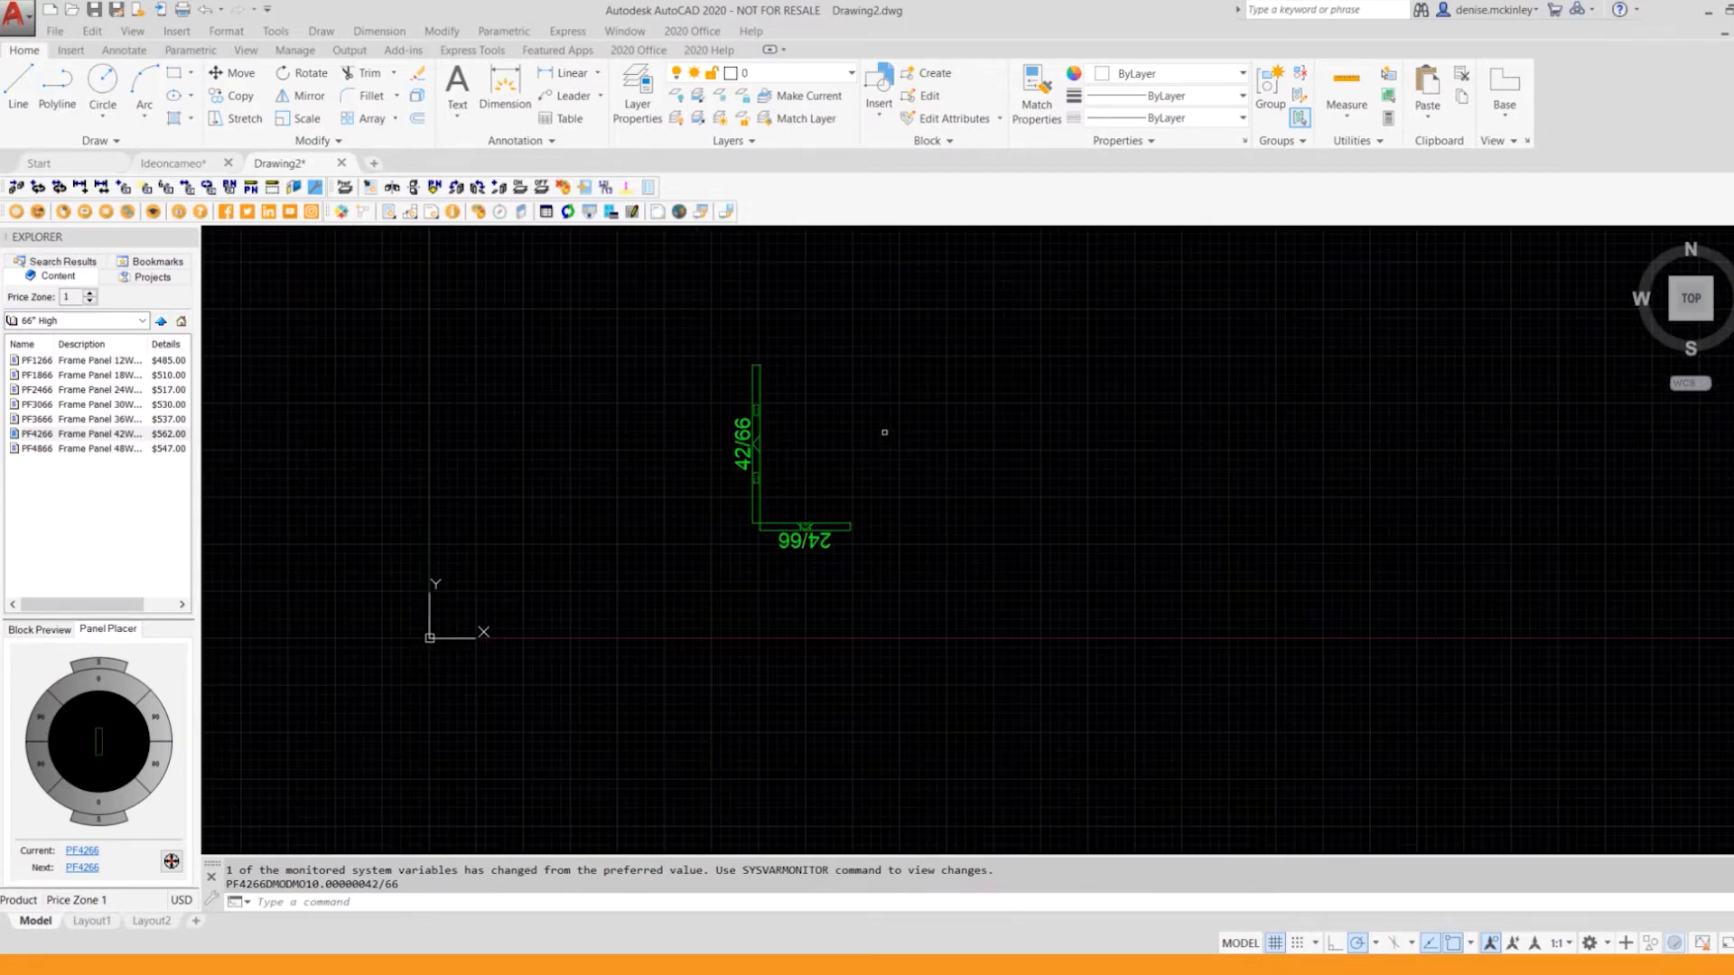
left_click(111, 686)
Step: Continue the run to the right with two PF4266 panels in line, and end it with a PF2466 panel turned 90 degrees downward
middle_click_drag(973, 388, 835, 616)
left_click(161, 725)
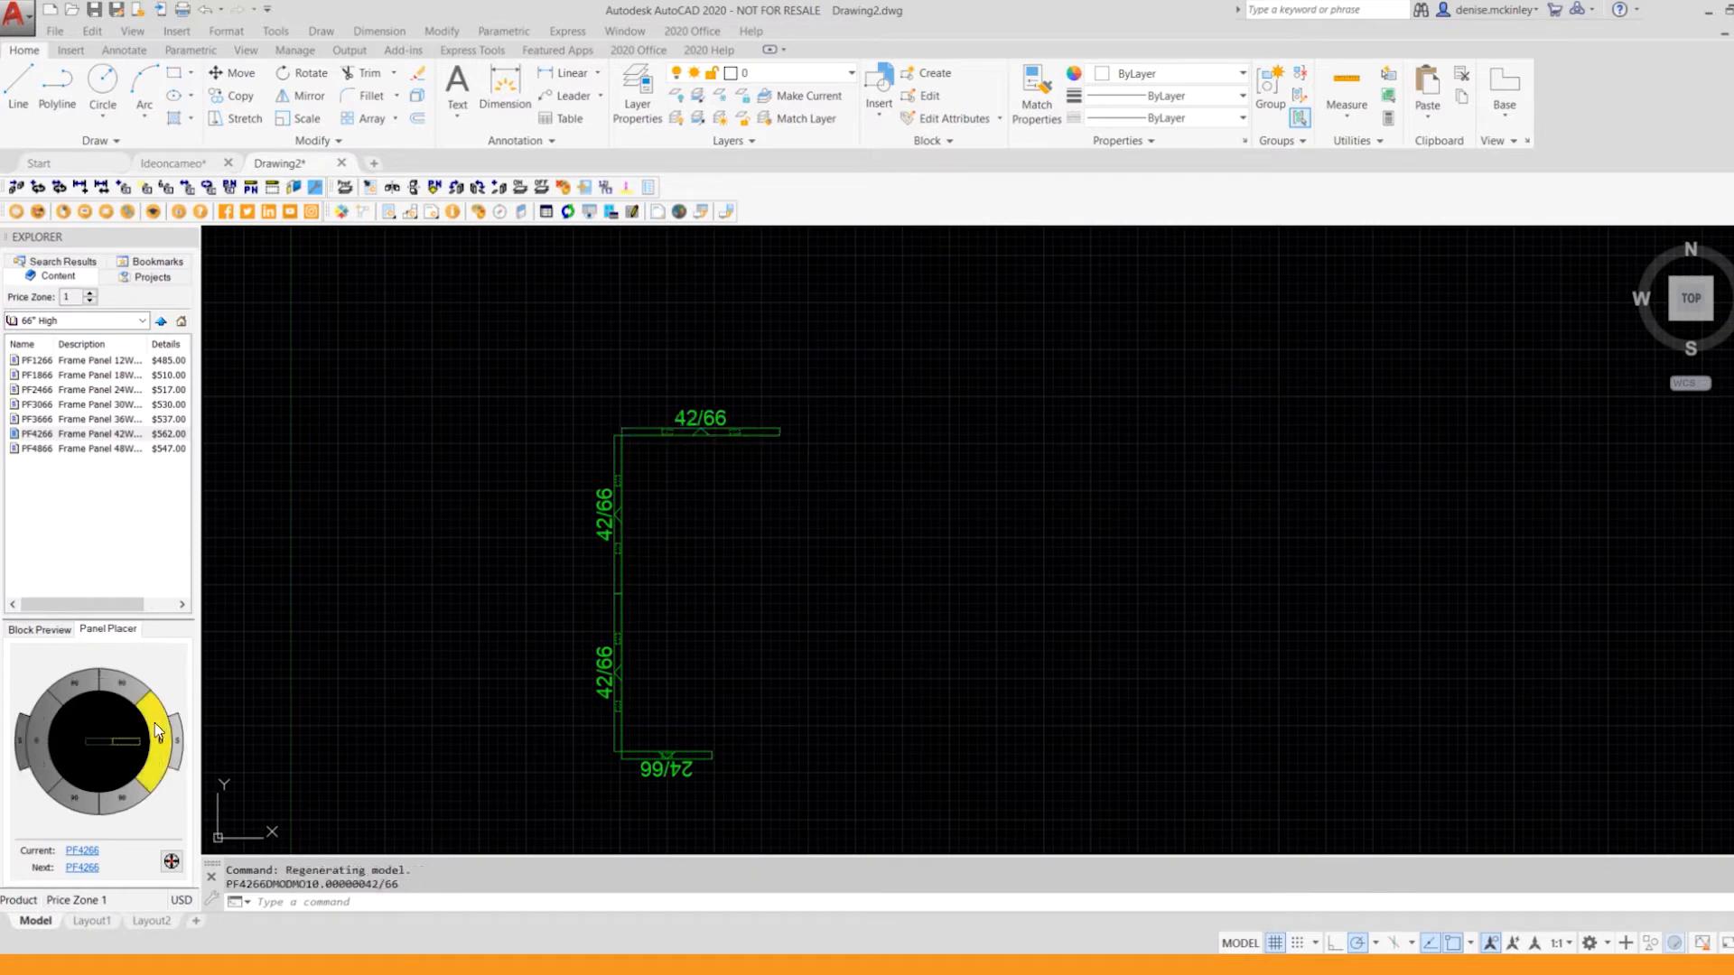
left_click(161, 725)
left_click(89, 435)
left_click(112, 391)
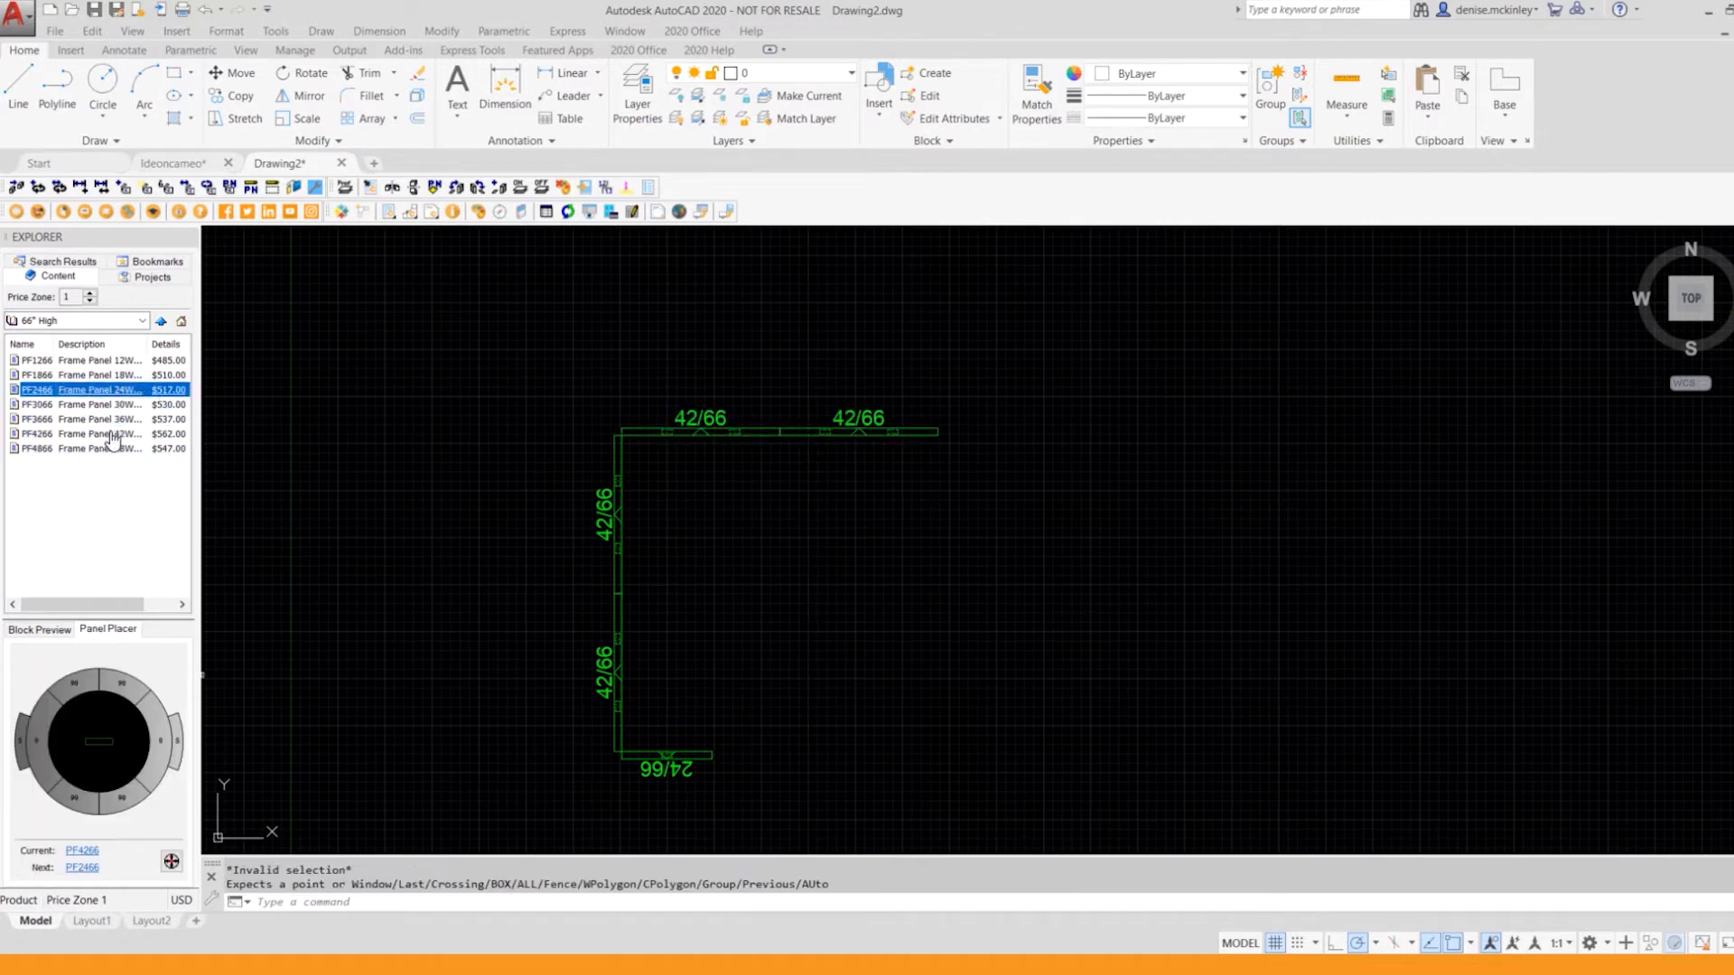
left_click(125, 797)
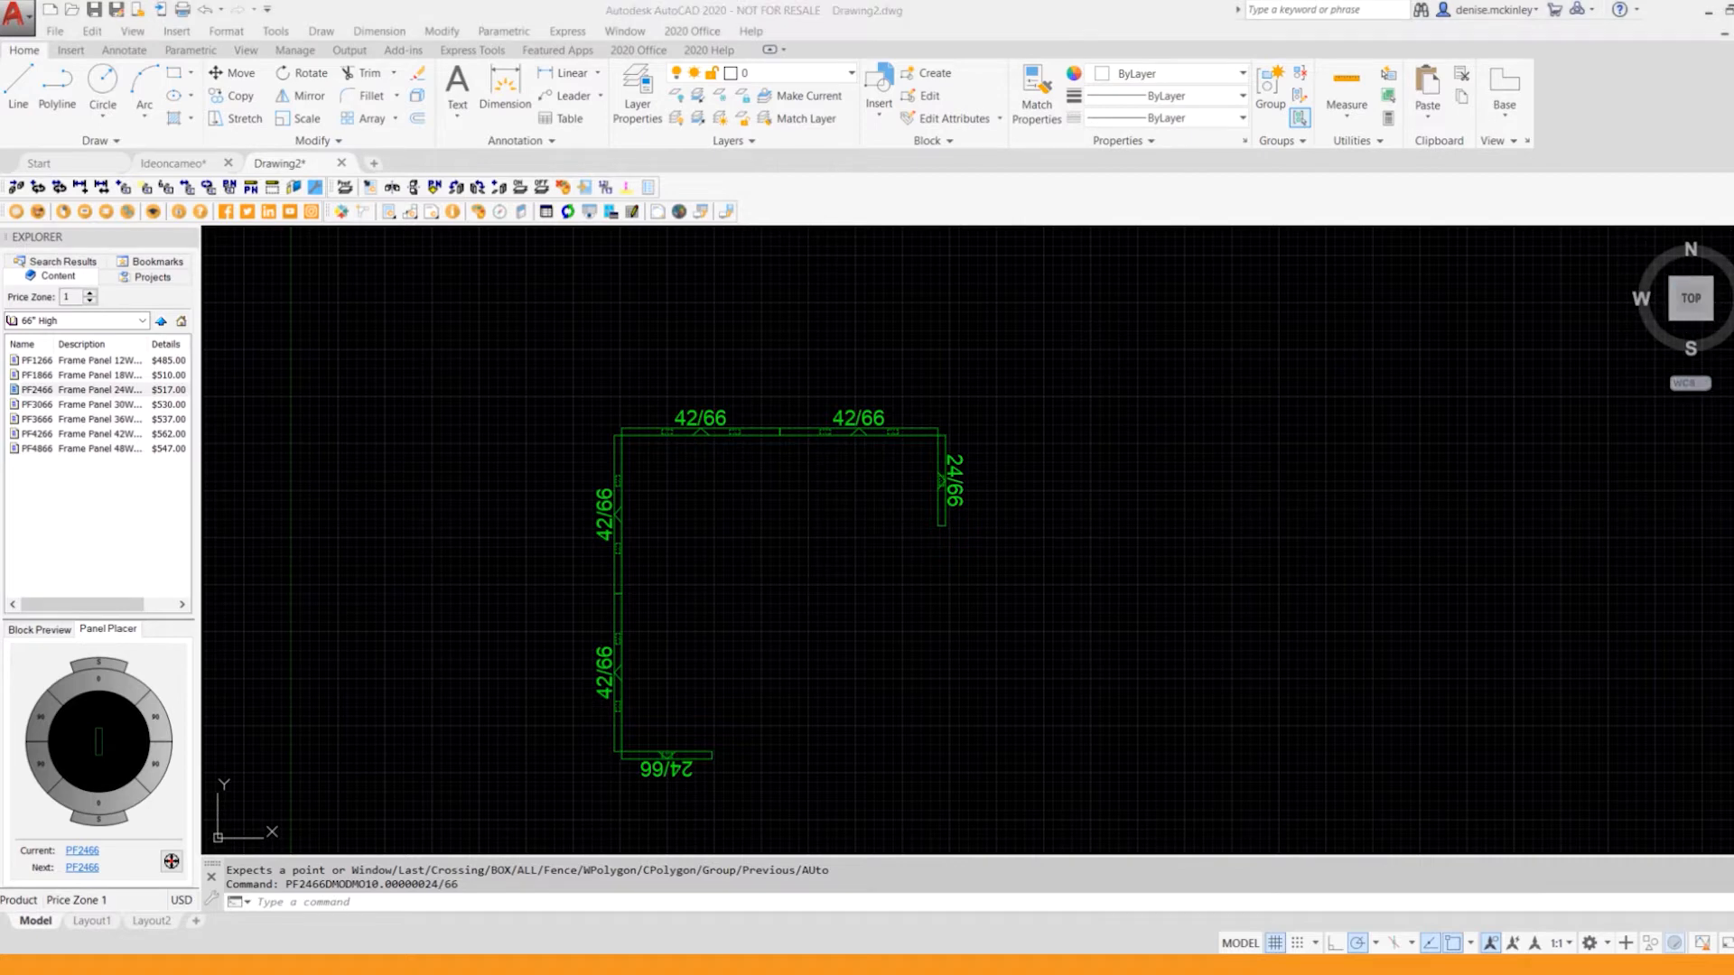
Step: Open the Automation Center tools and switch them to the 20-20 Demo Catalog
left_click(695, 32)
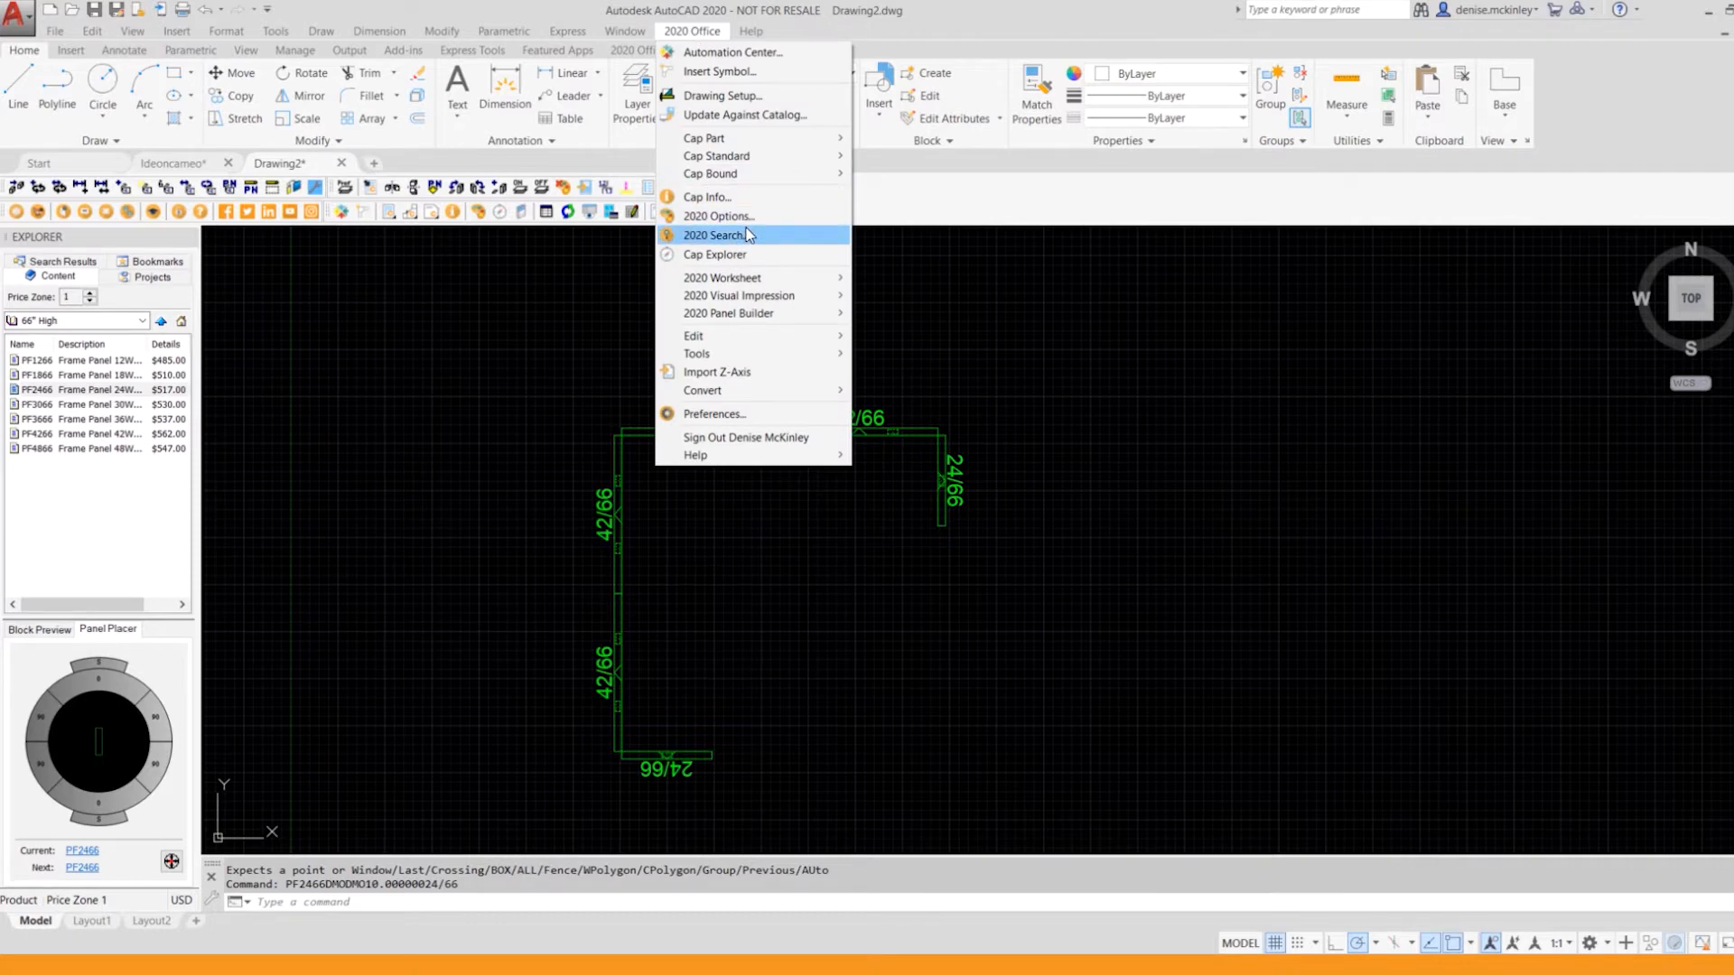
key("Escape")
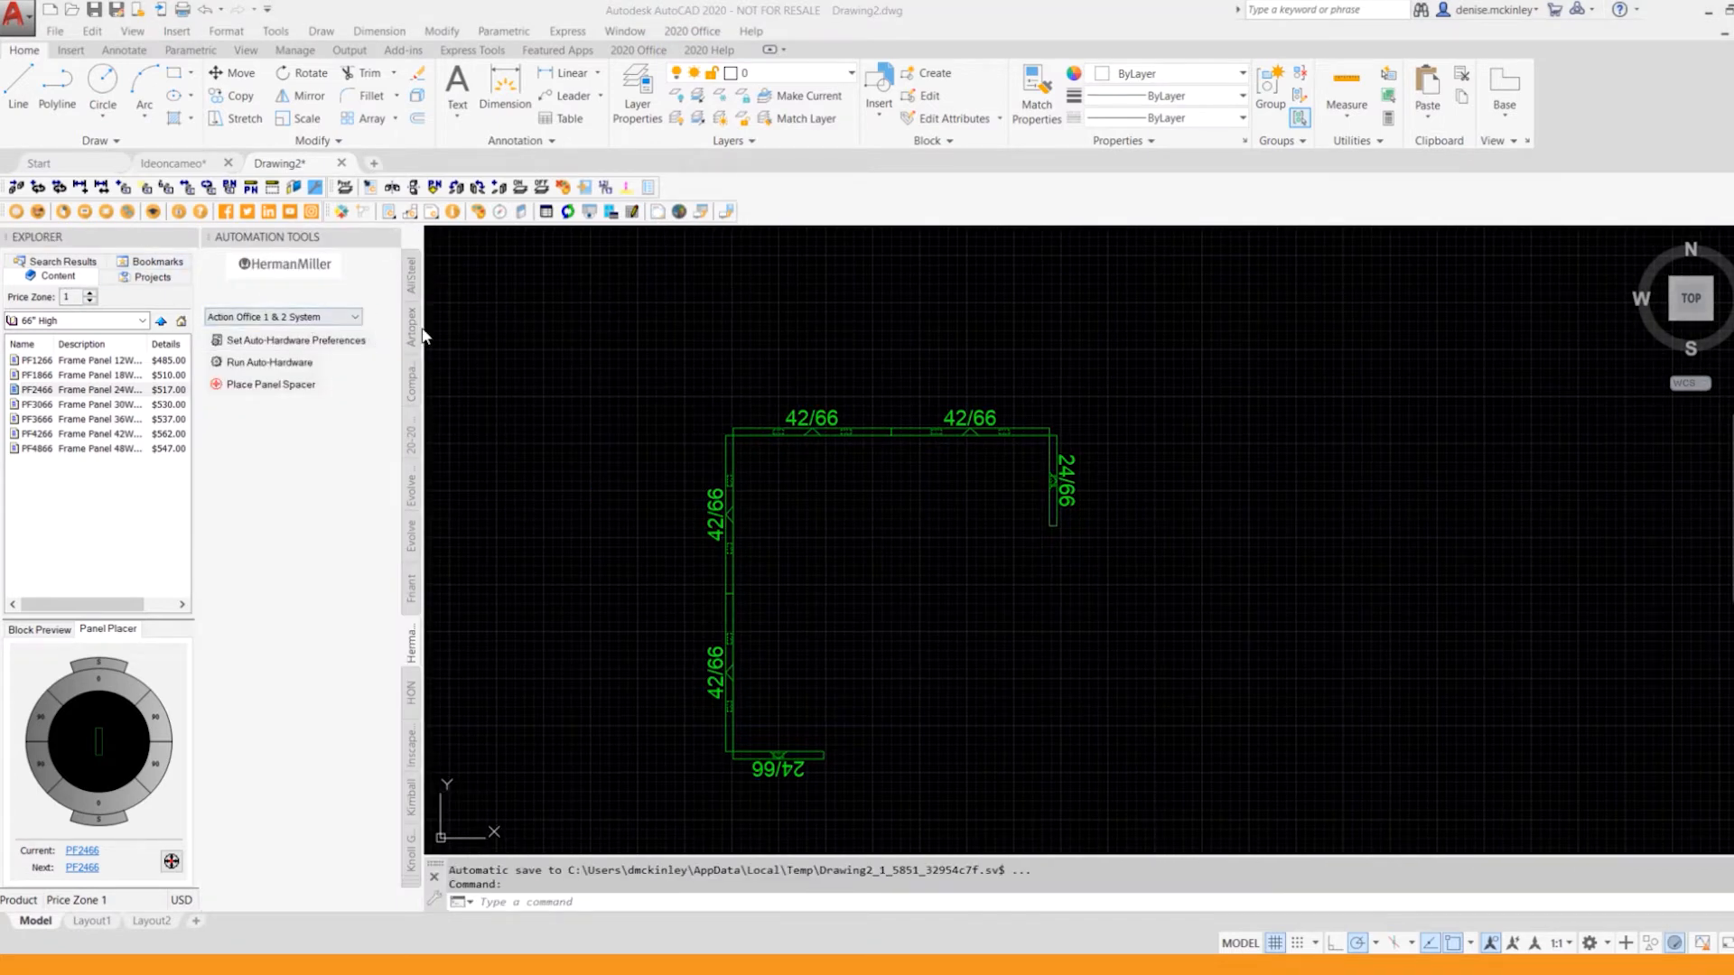
left_click(411, 882)
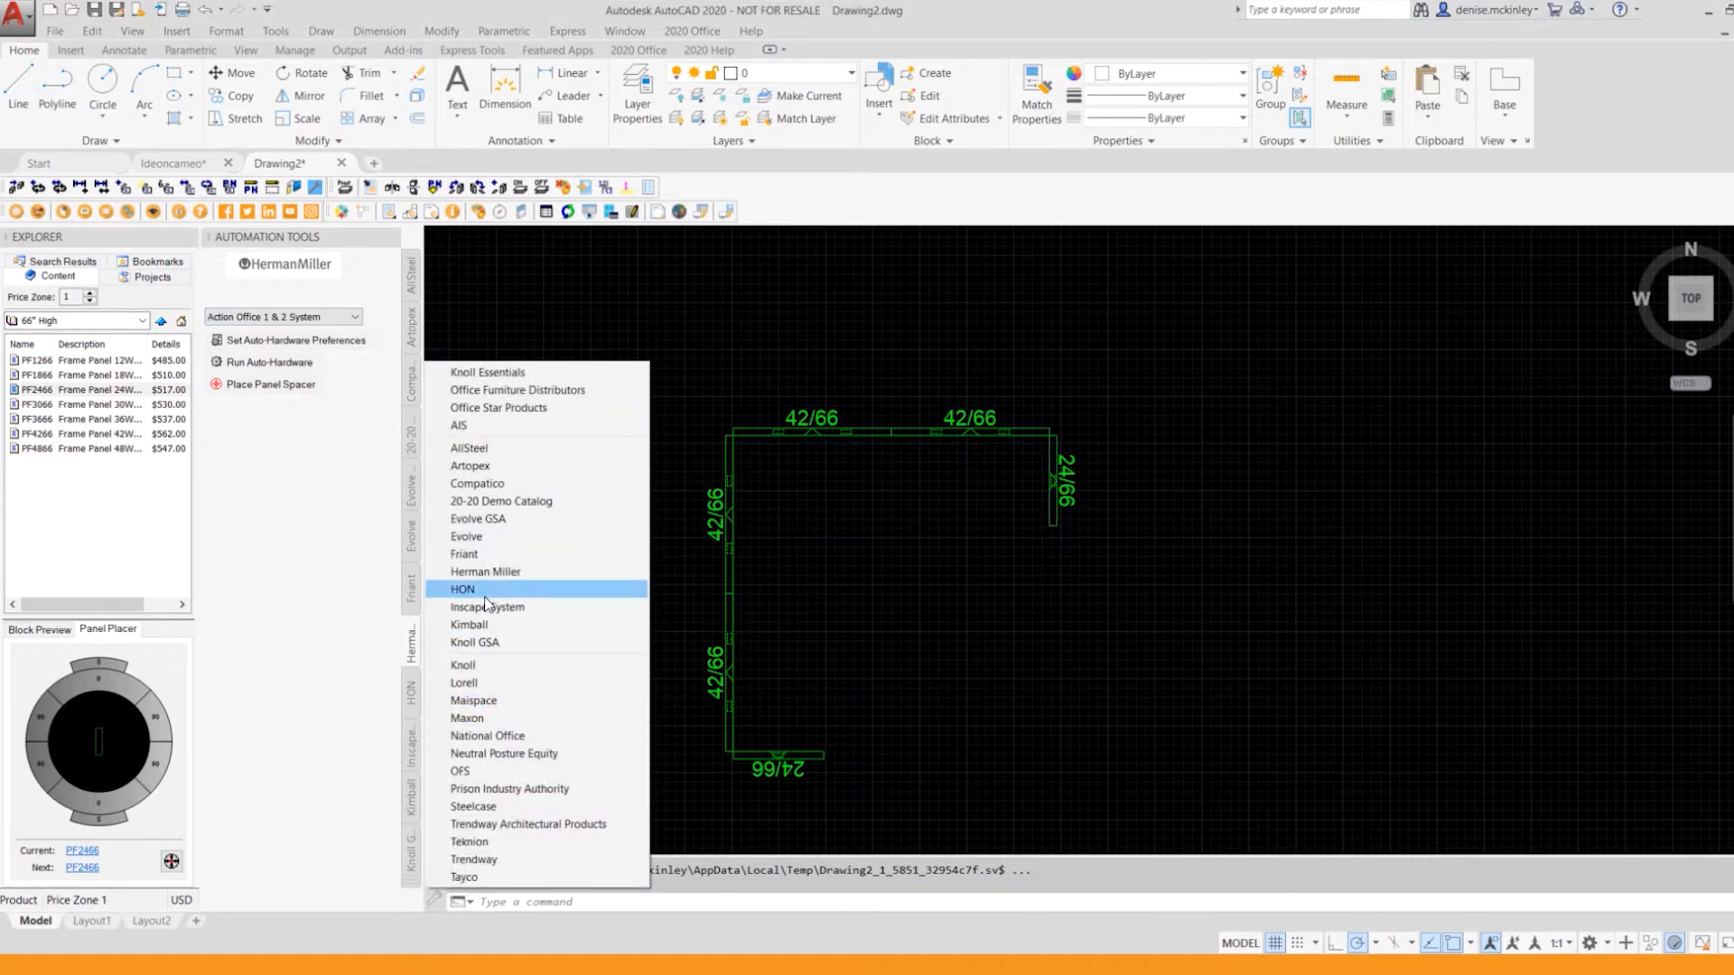
left_click(502, 503)
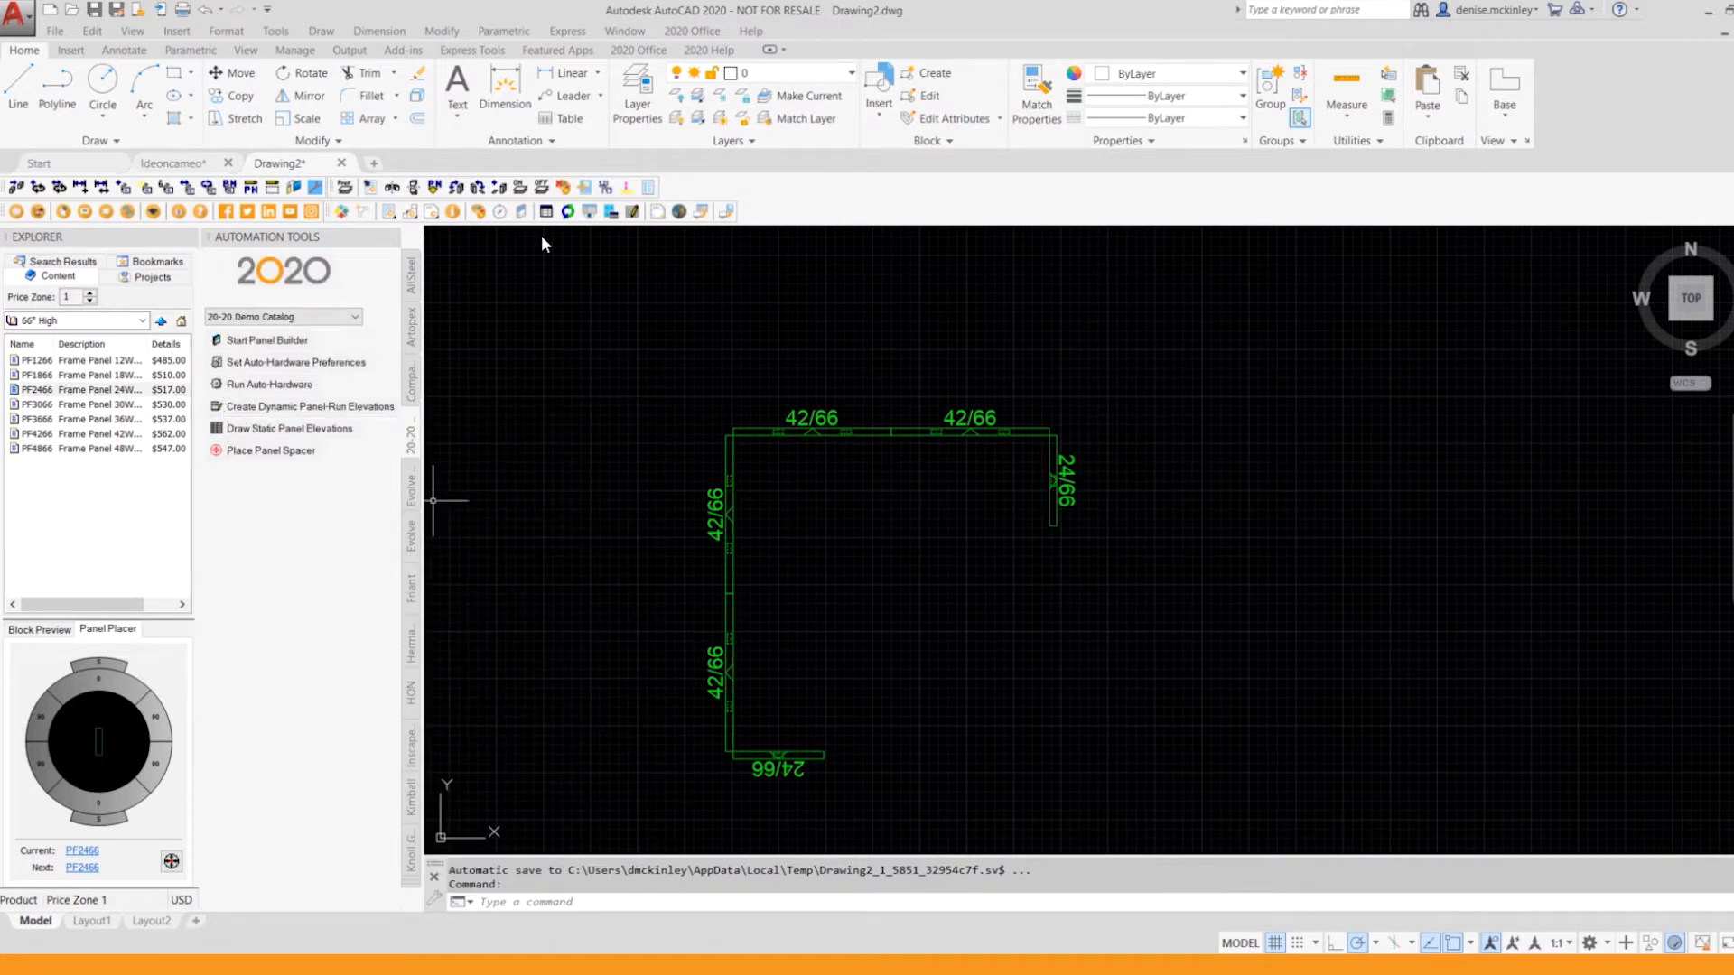
Step: Accept the default auto-hardware preferences and run Auto-Hardware on all six panels of the run
left_click(256, 361)
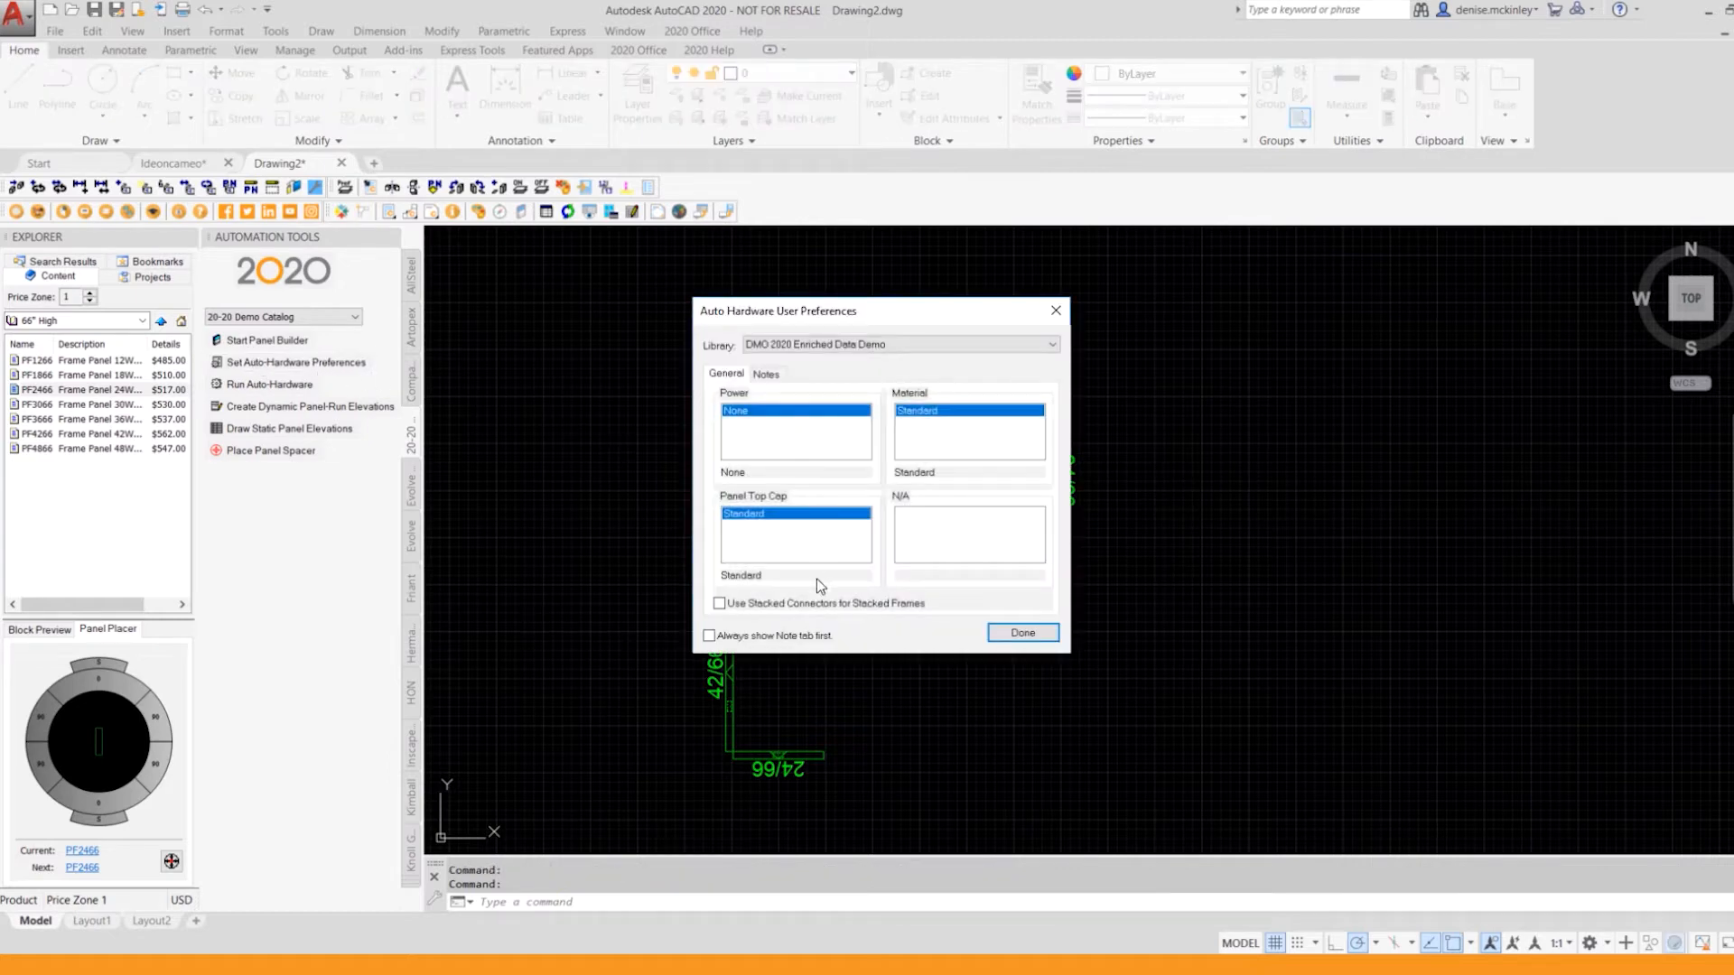
left_click(1022, 632)
left_click(298, 388)
left_click(640, 383)
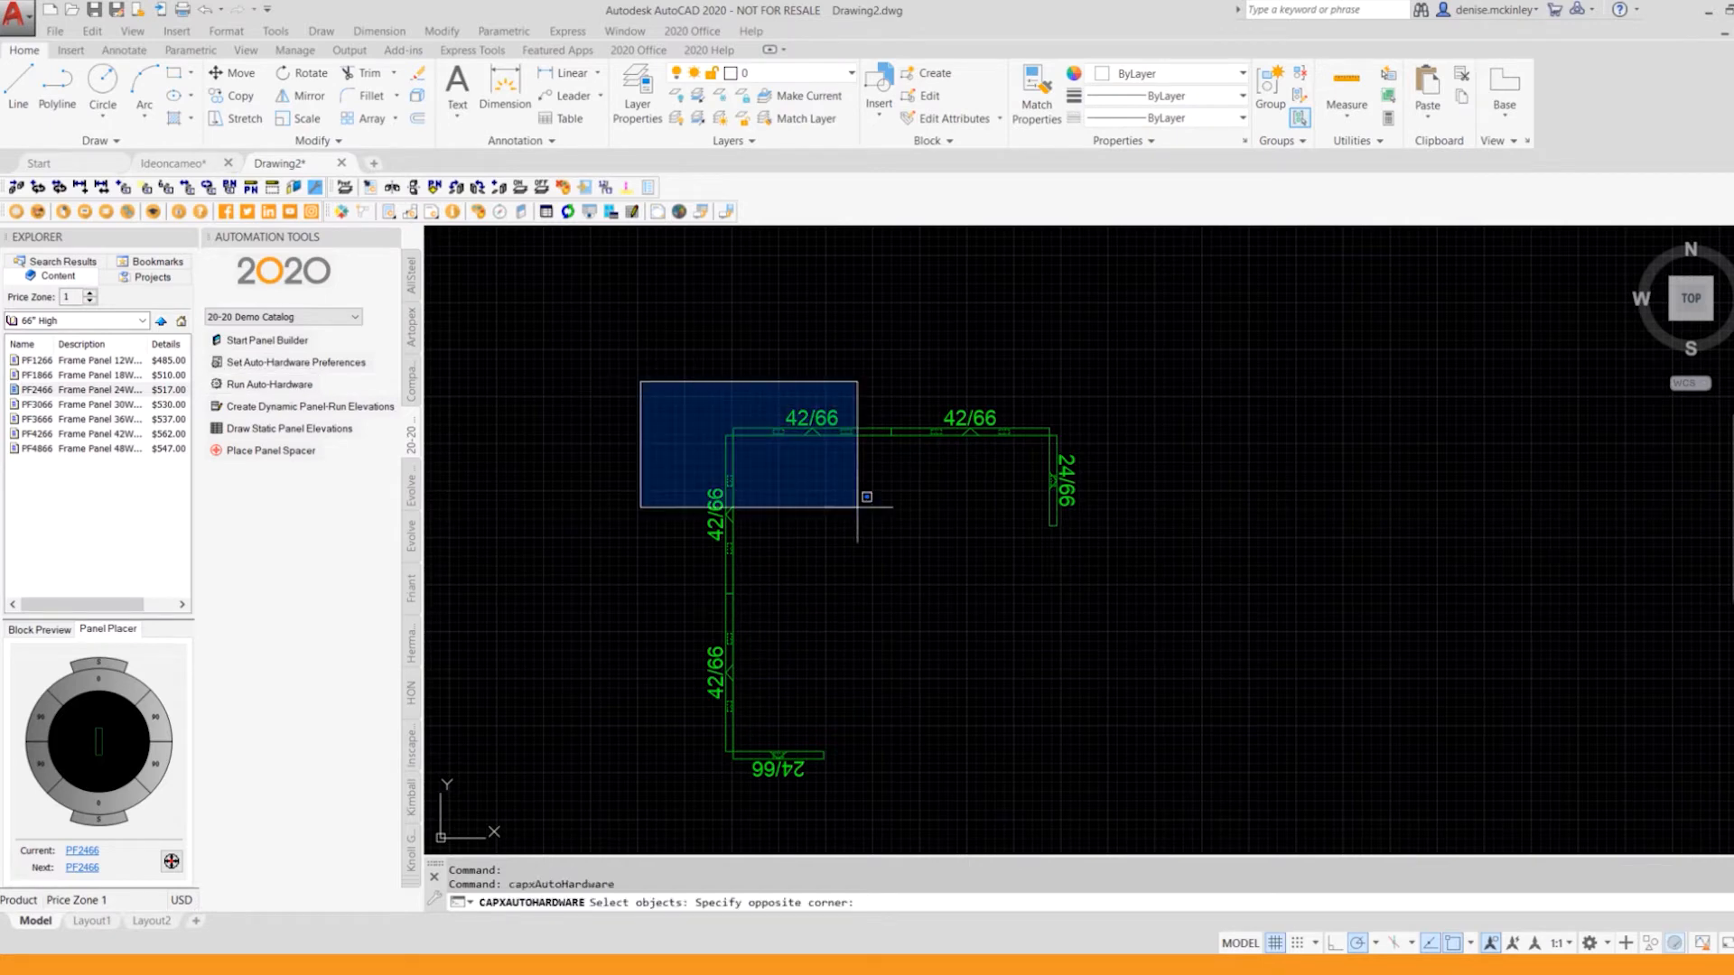
left_click(1135, 807)
key("Return")
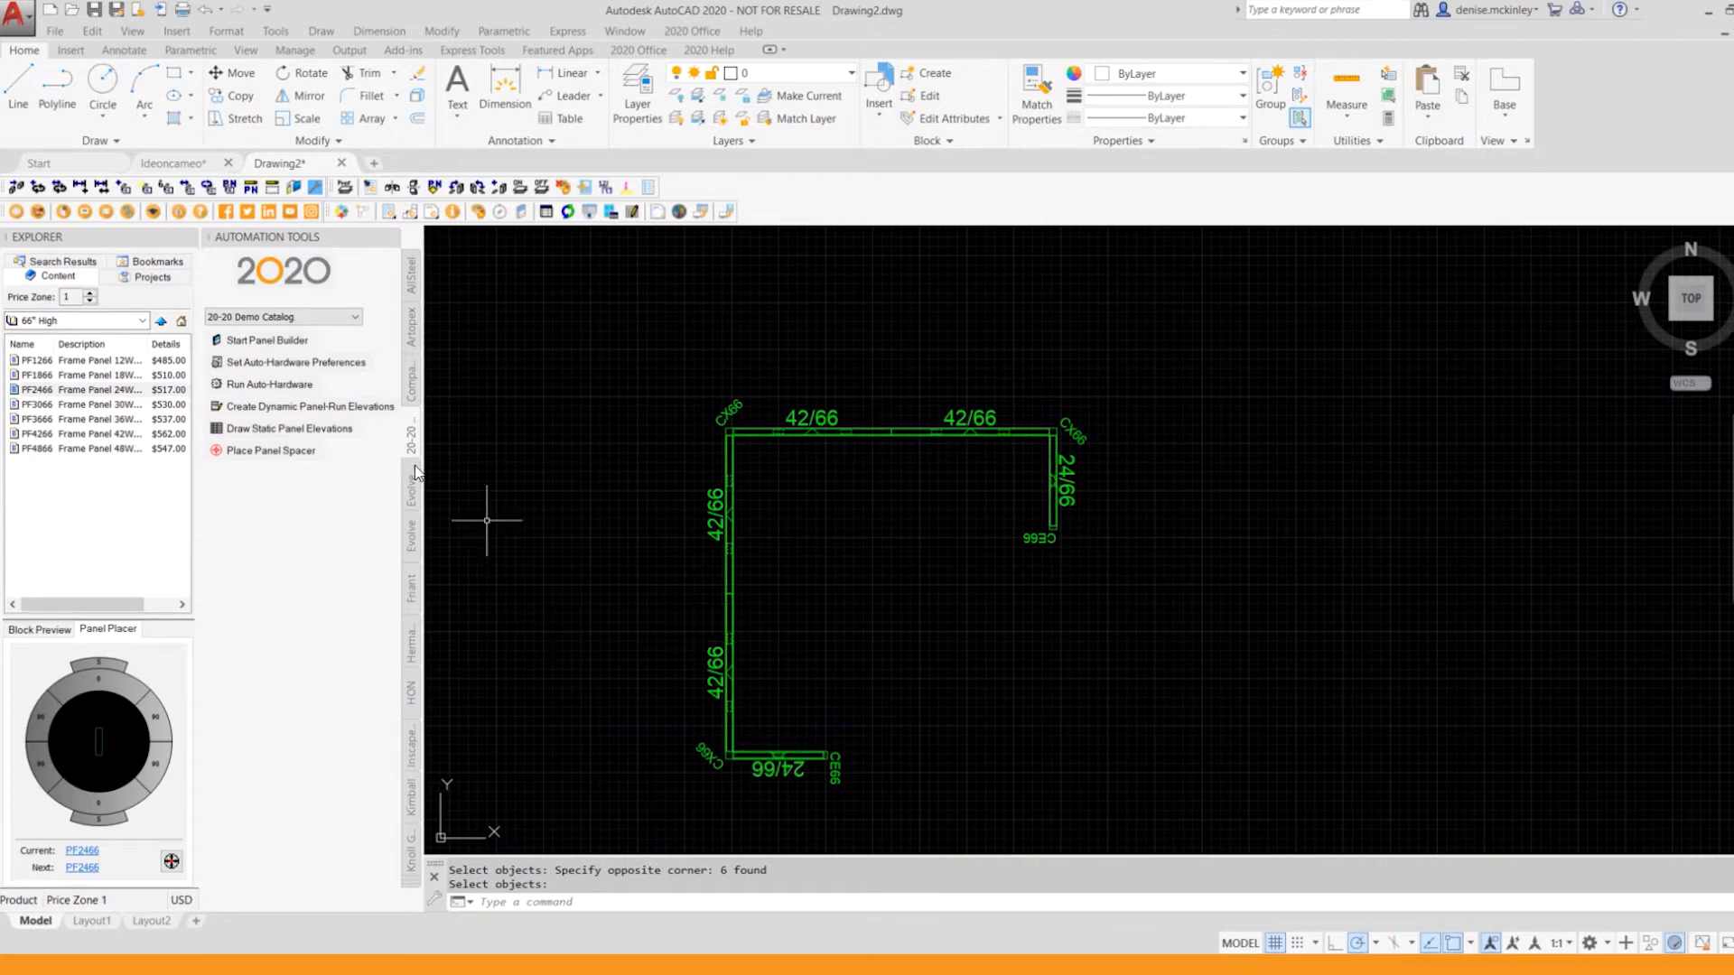
Step: Start Panel Builder and add a Base Frame from the Frames content to the empty Panel-1 elevation
left_click(270, 342)
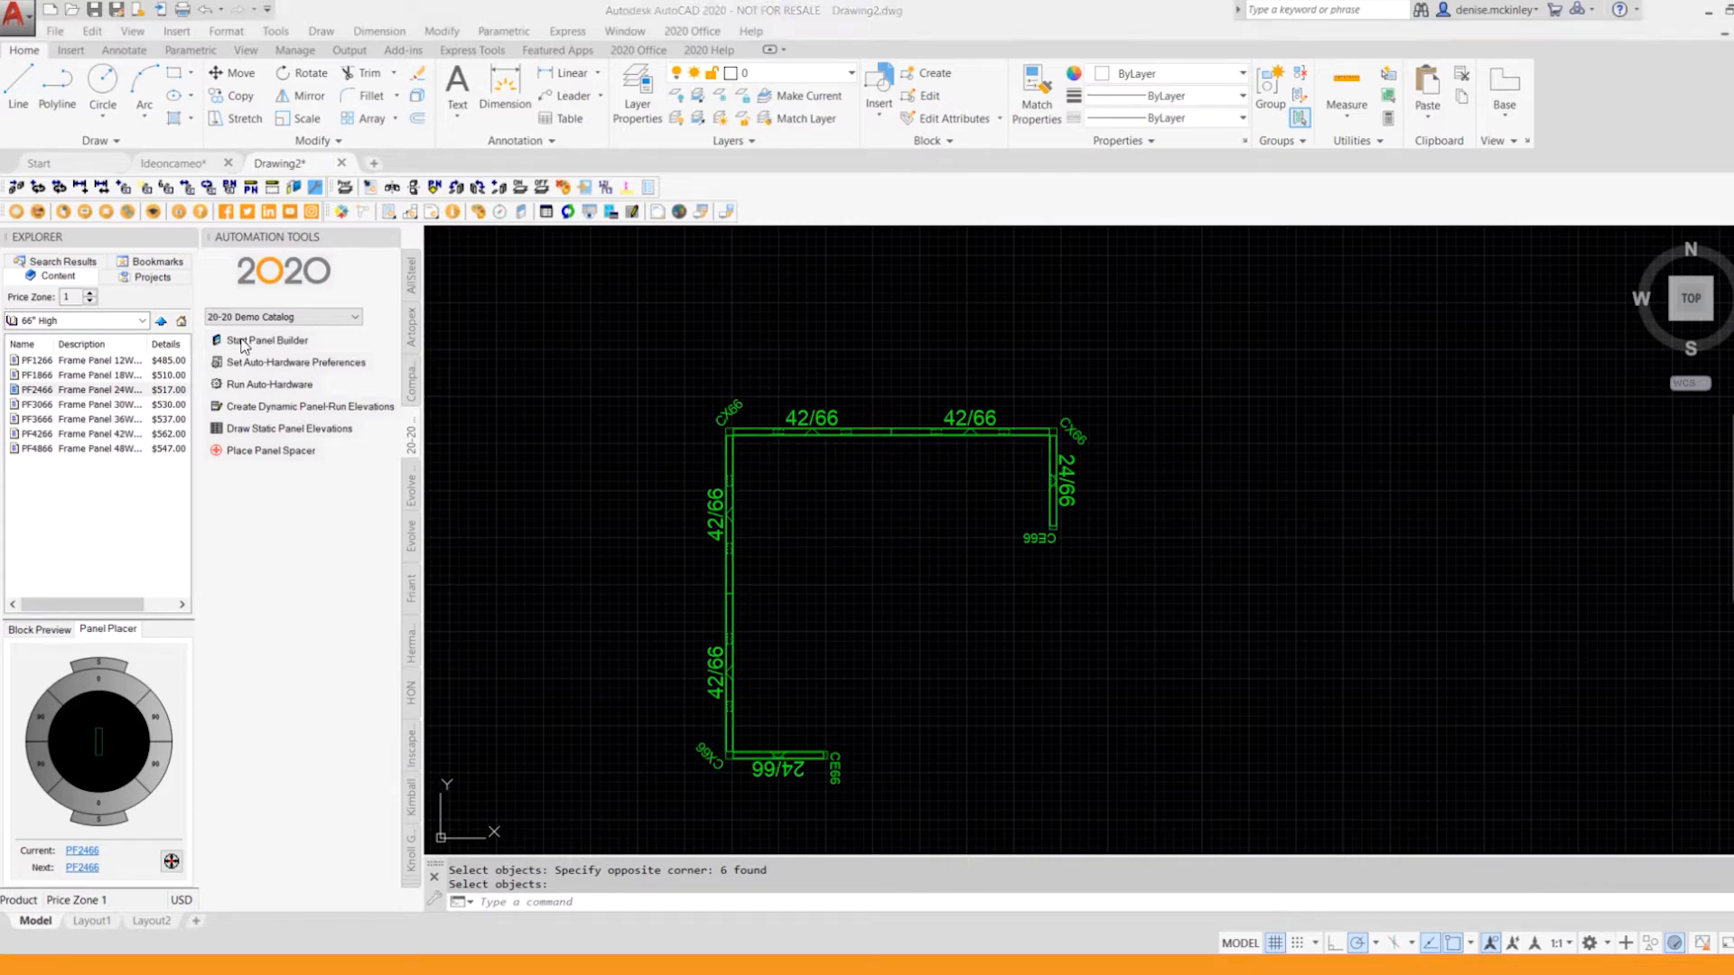
left_click(258, 346)
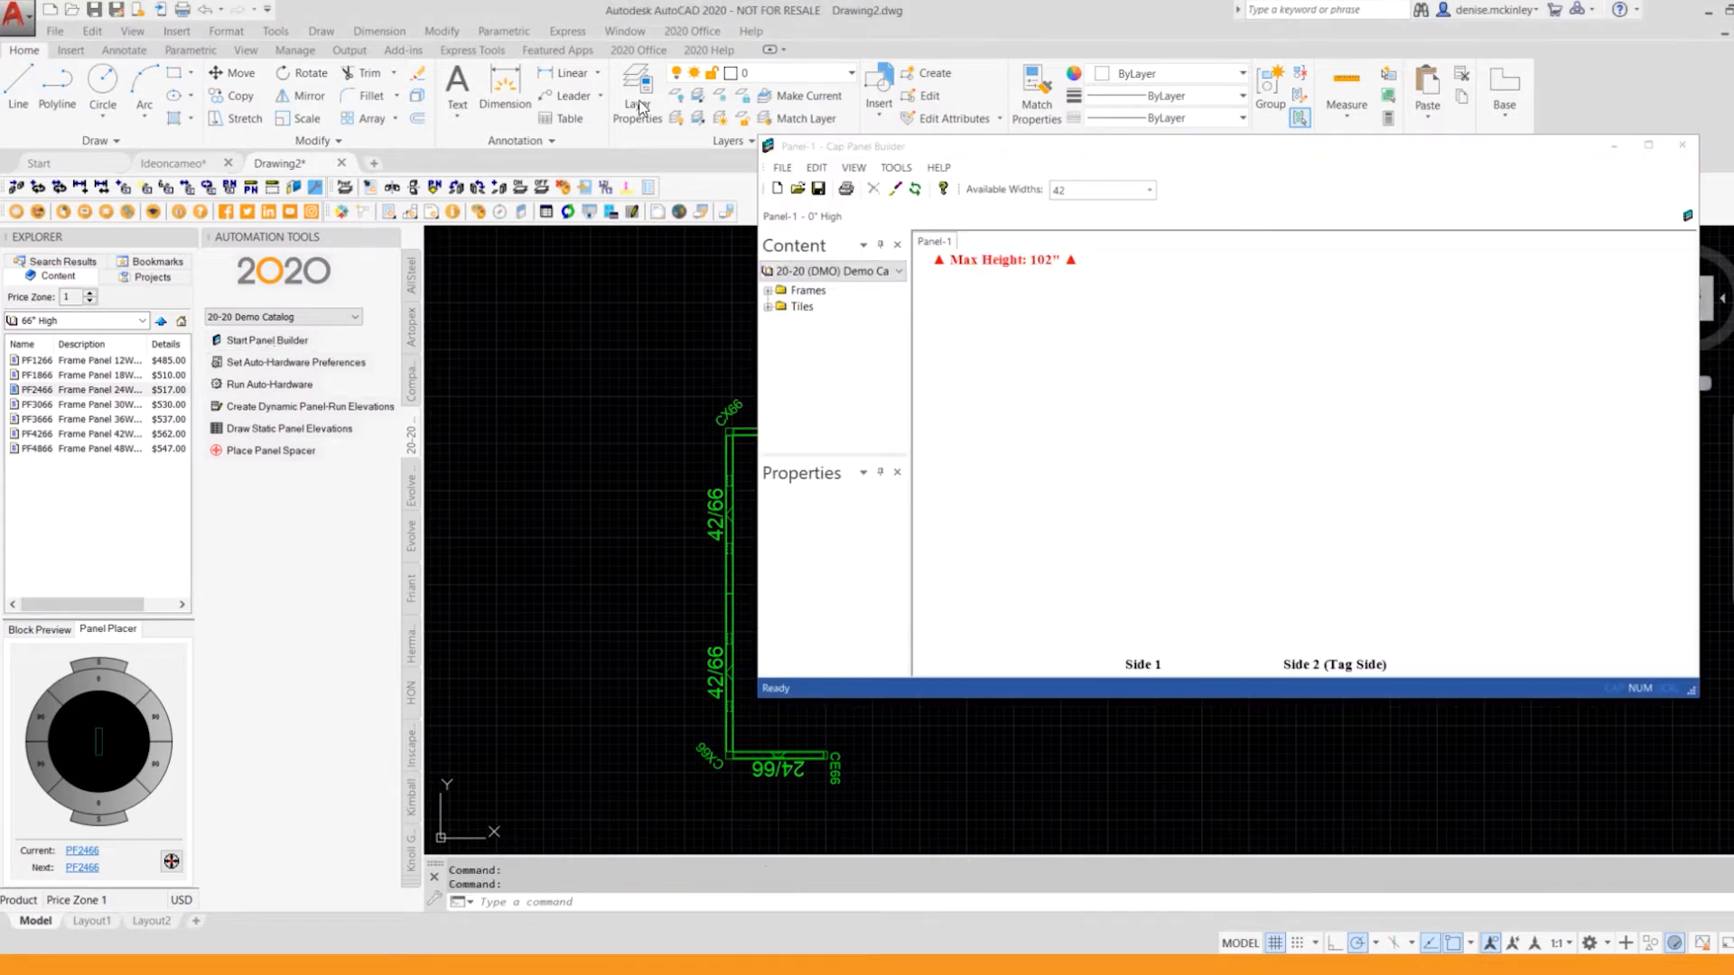
double_click(780, 293)
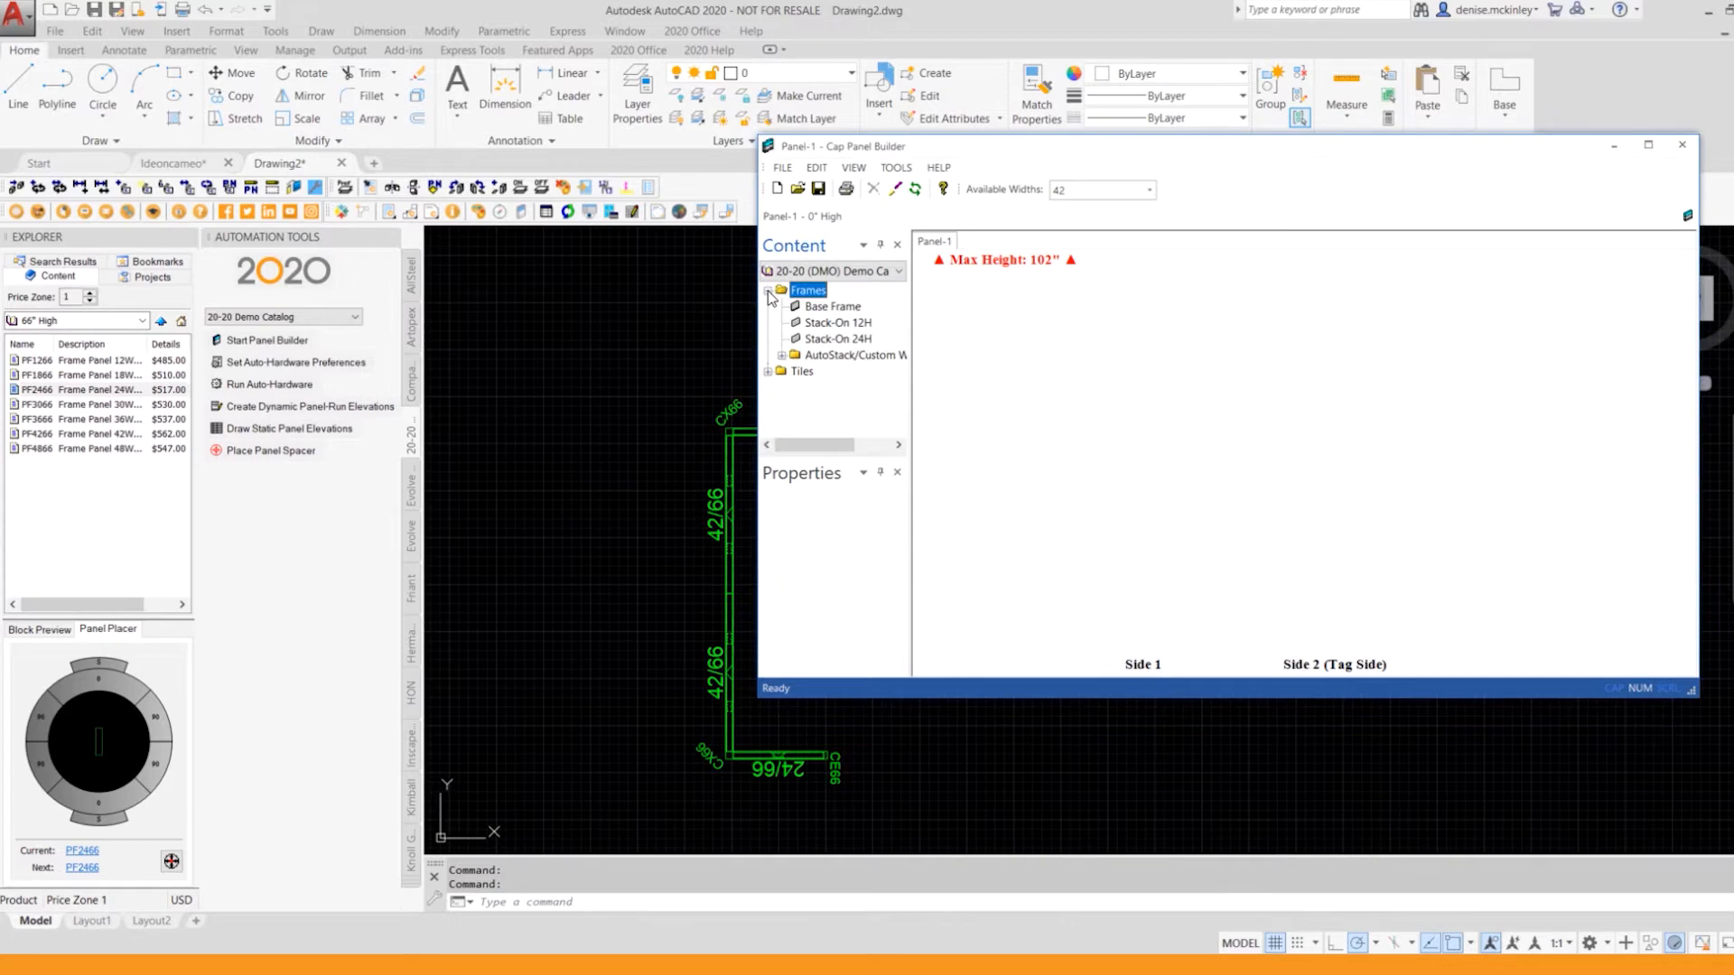
left_click(816, 310)
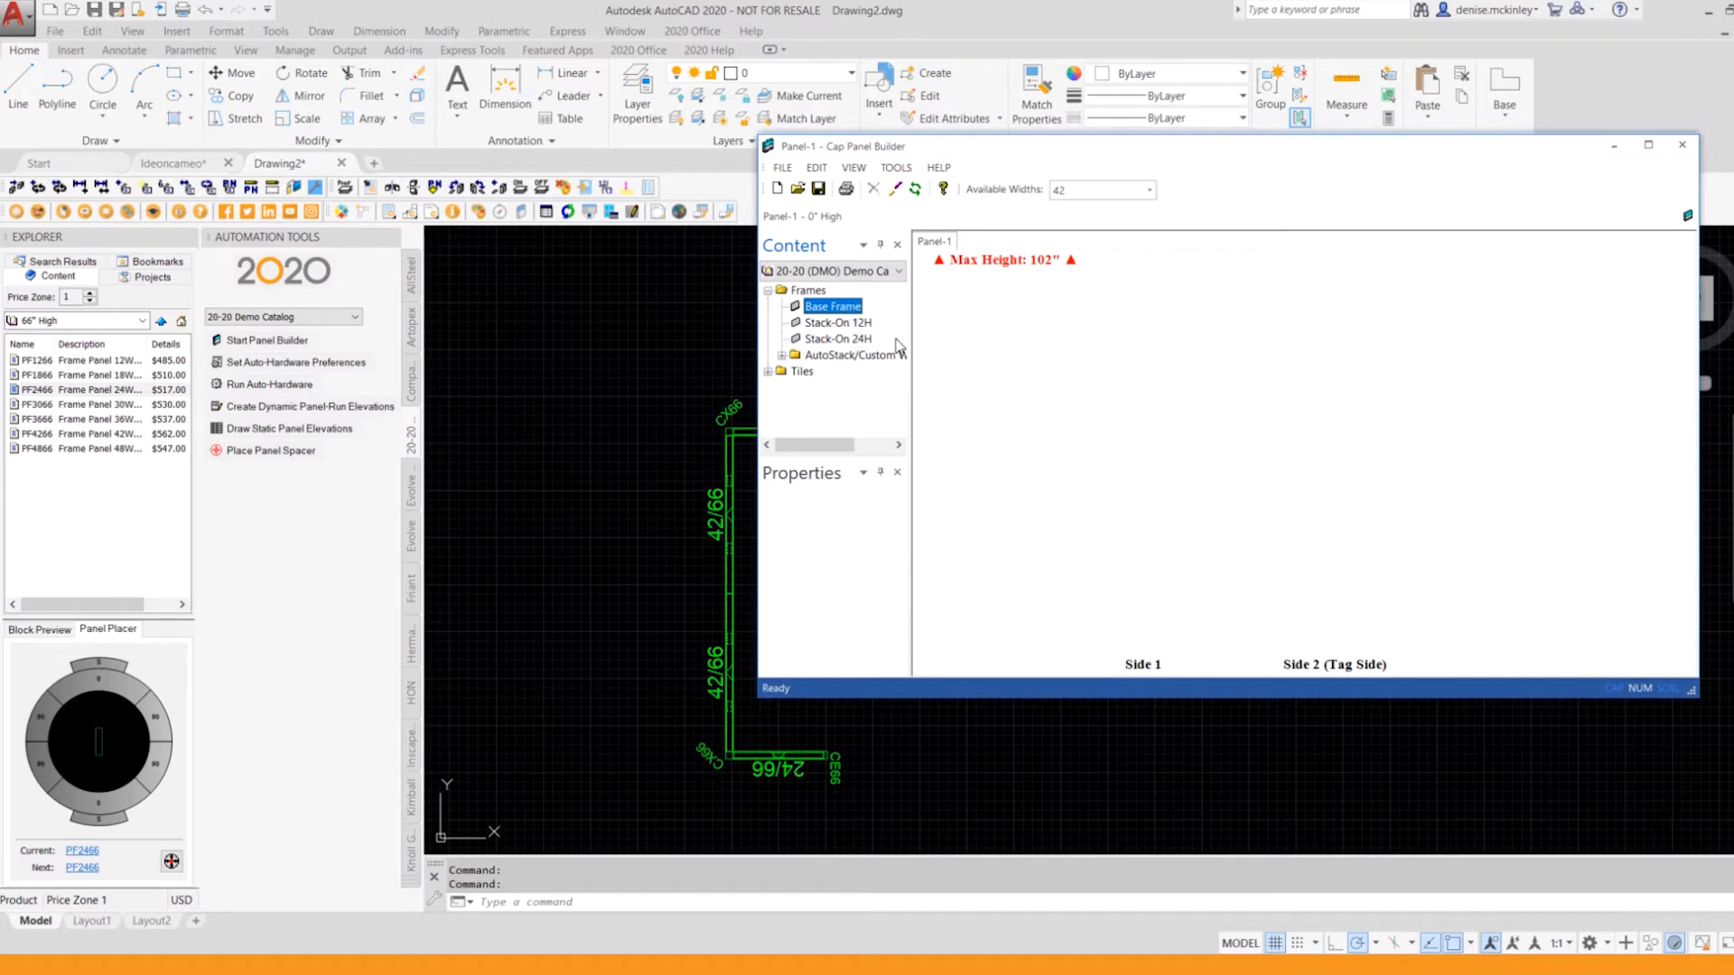
left_click_drag(833, 307, 1102, 397)
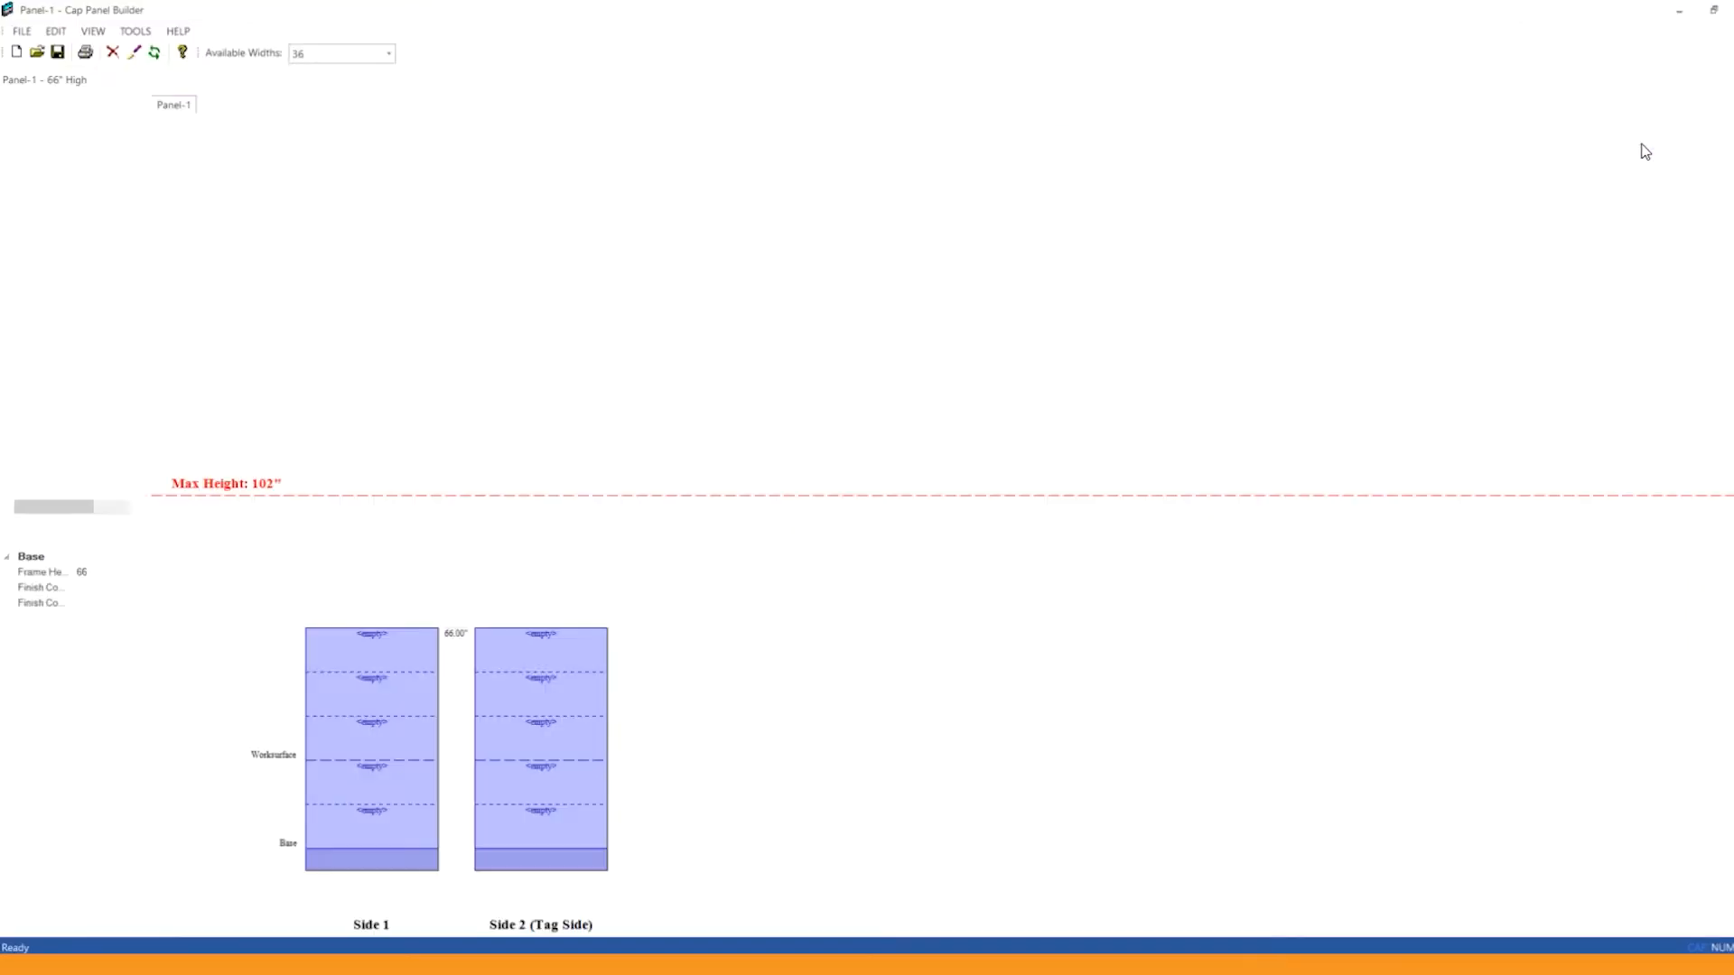
Step: Stack two Standard 24H tiles, one above the other from the base, on both Side 1 and Side 2 of the frame
left_click(1646, 145)
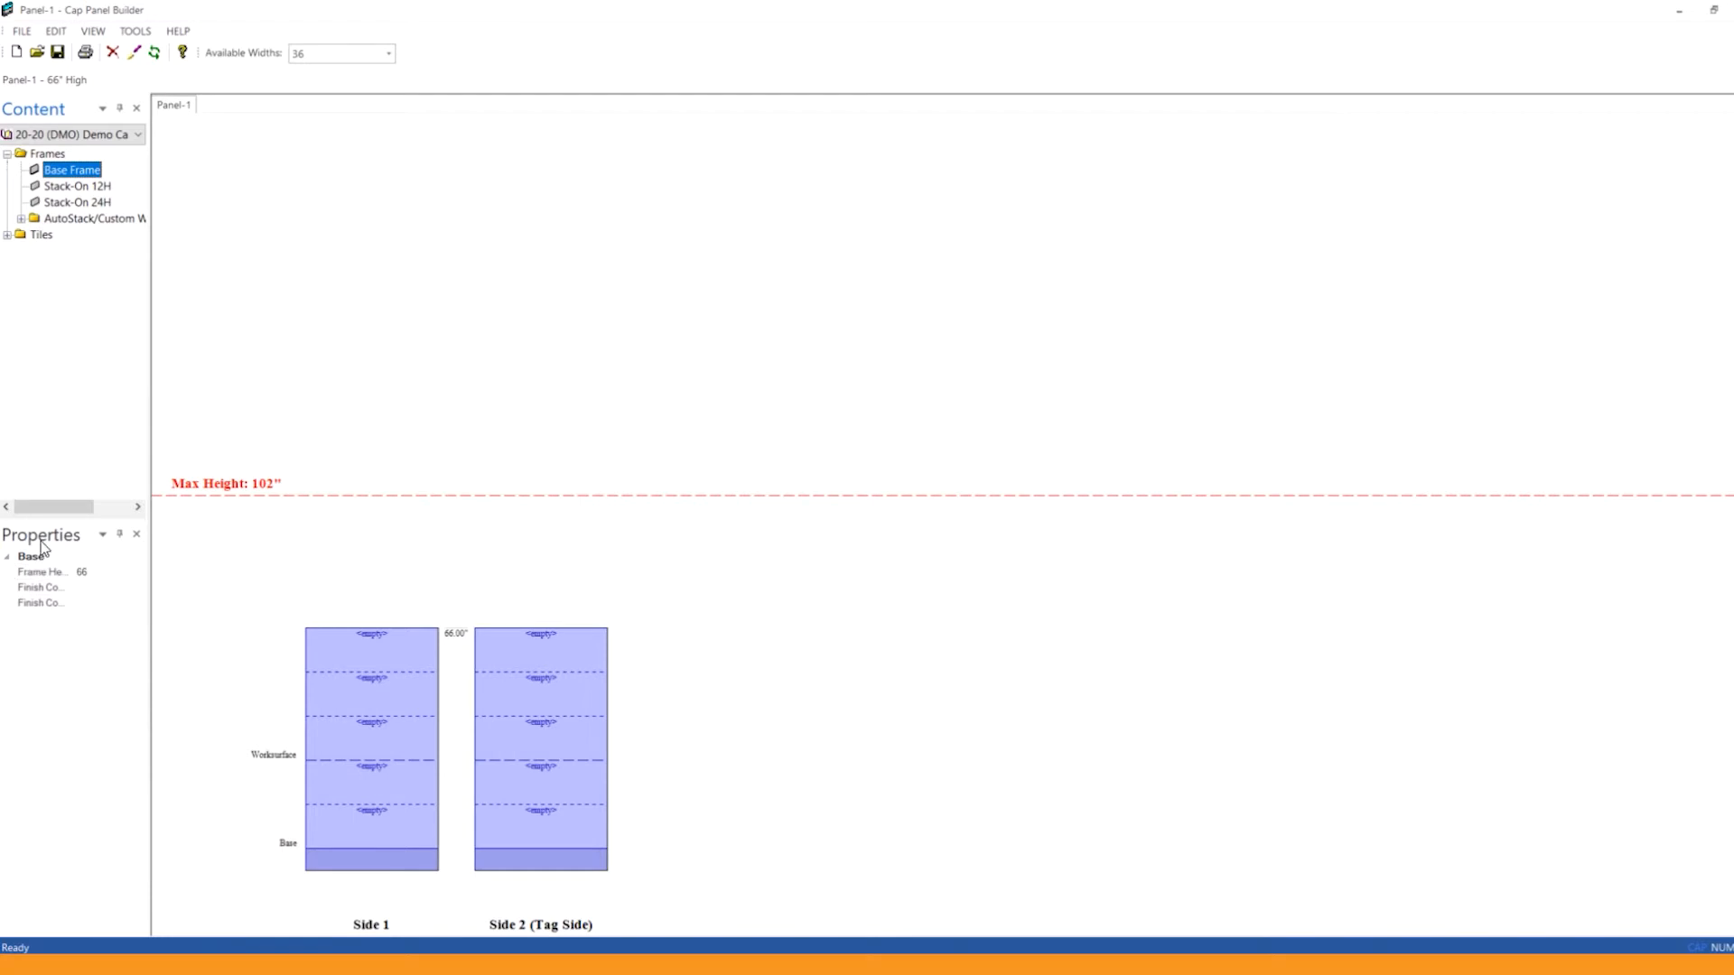
left_click(8, 235)
left_click(20, 251)
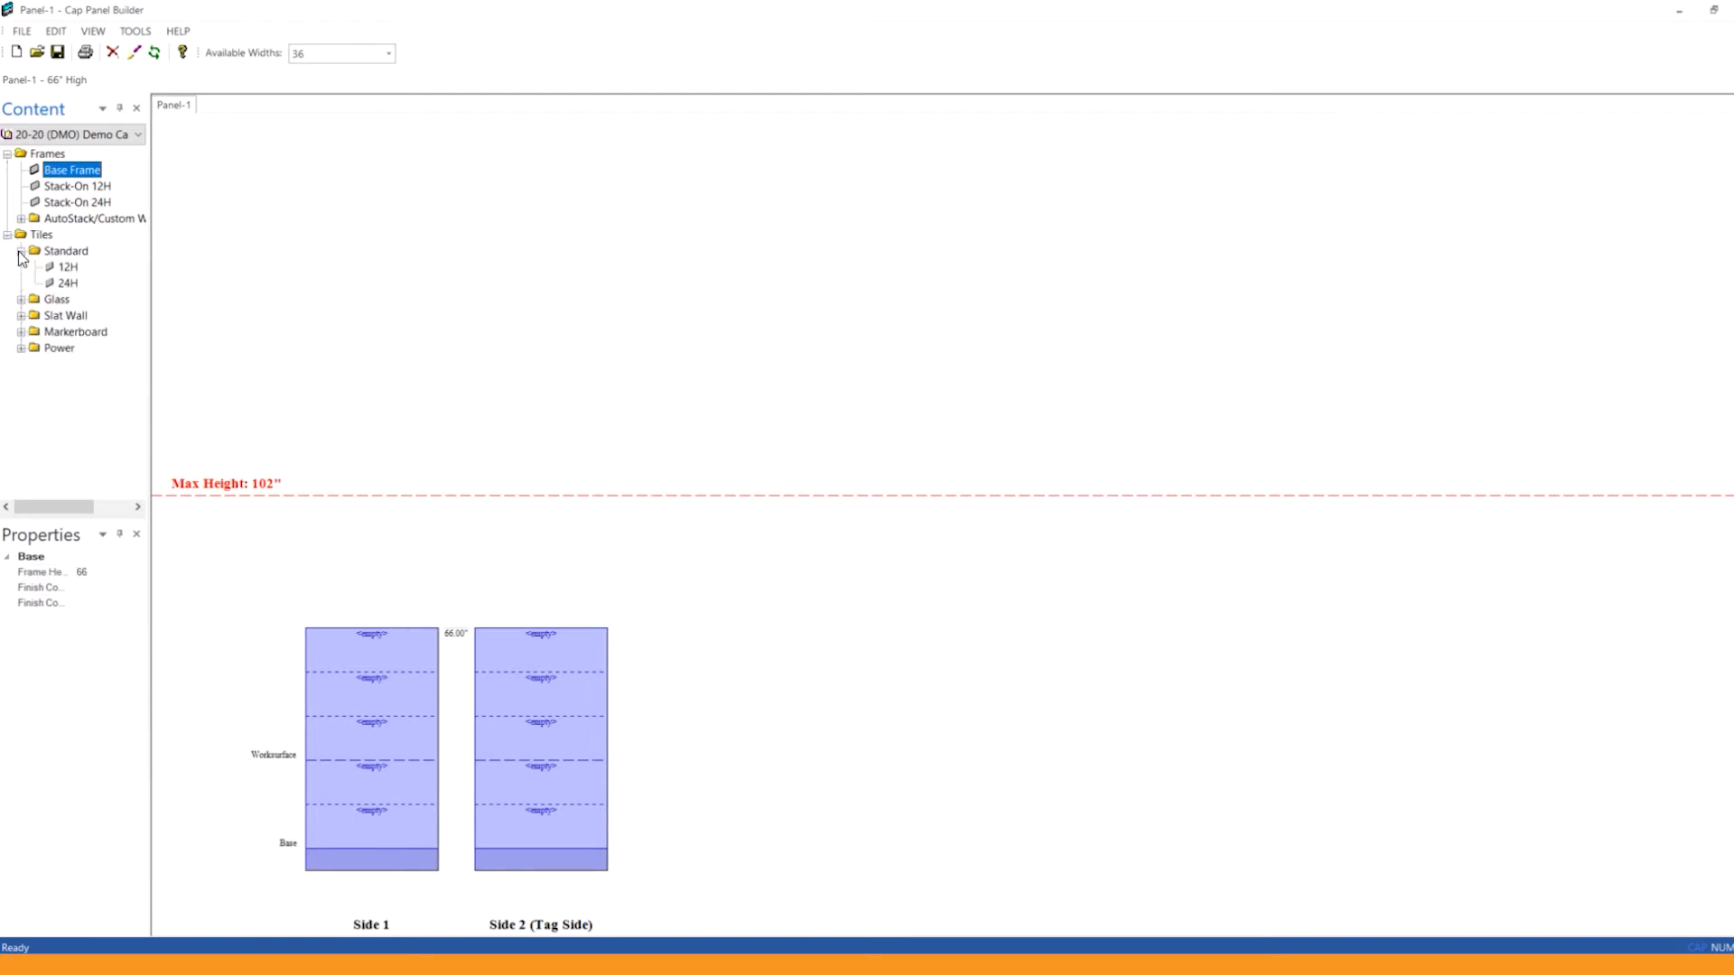
left_click(67, 284)
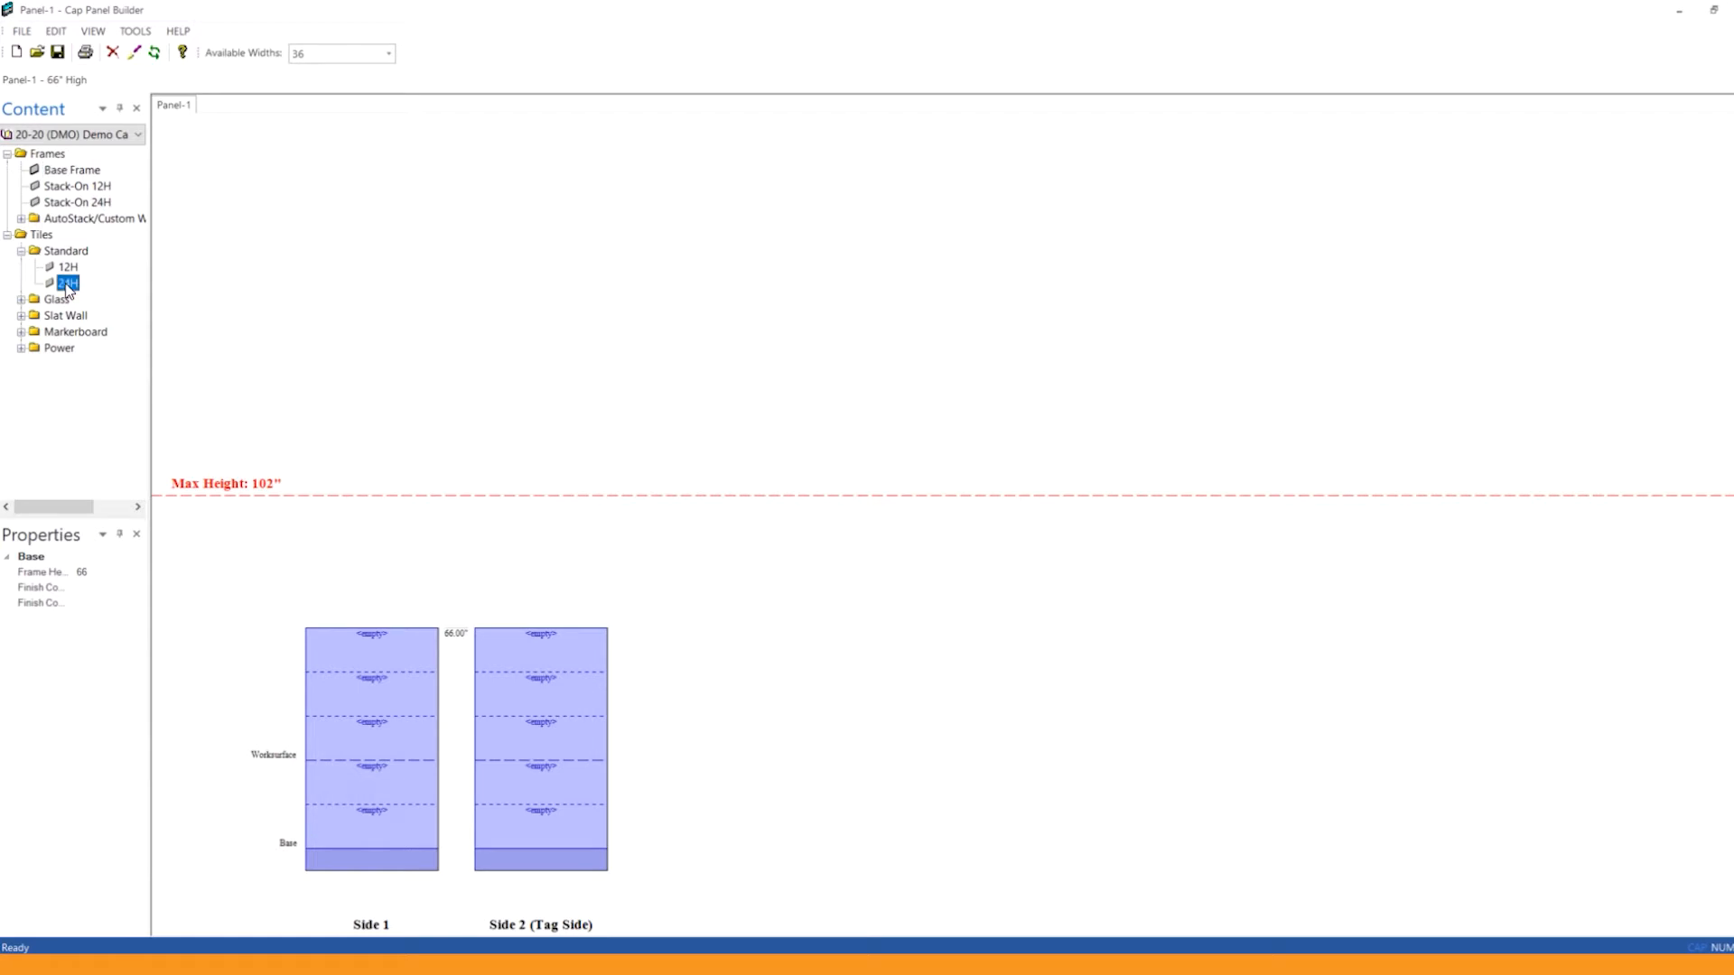
left_click(410, 836)
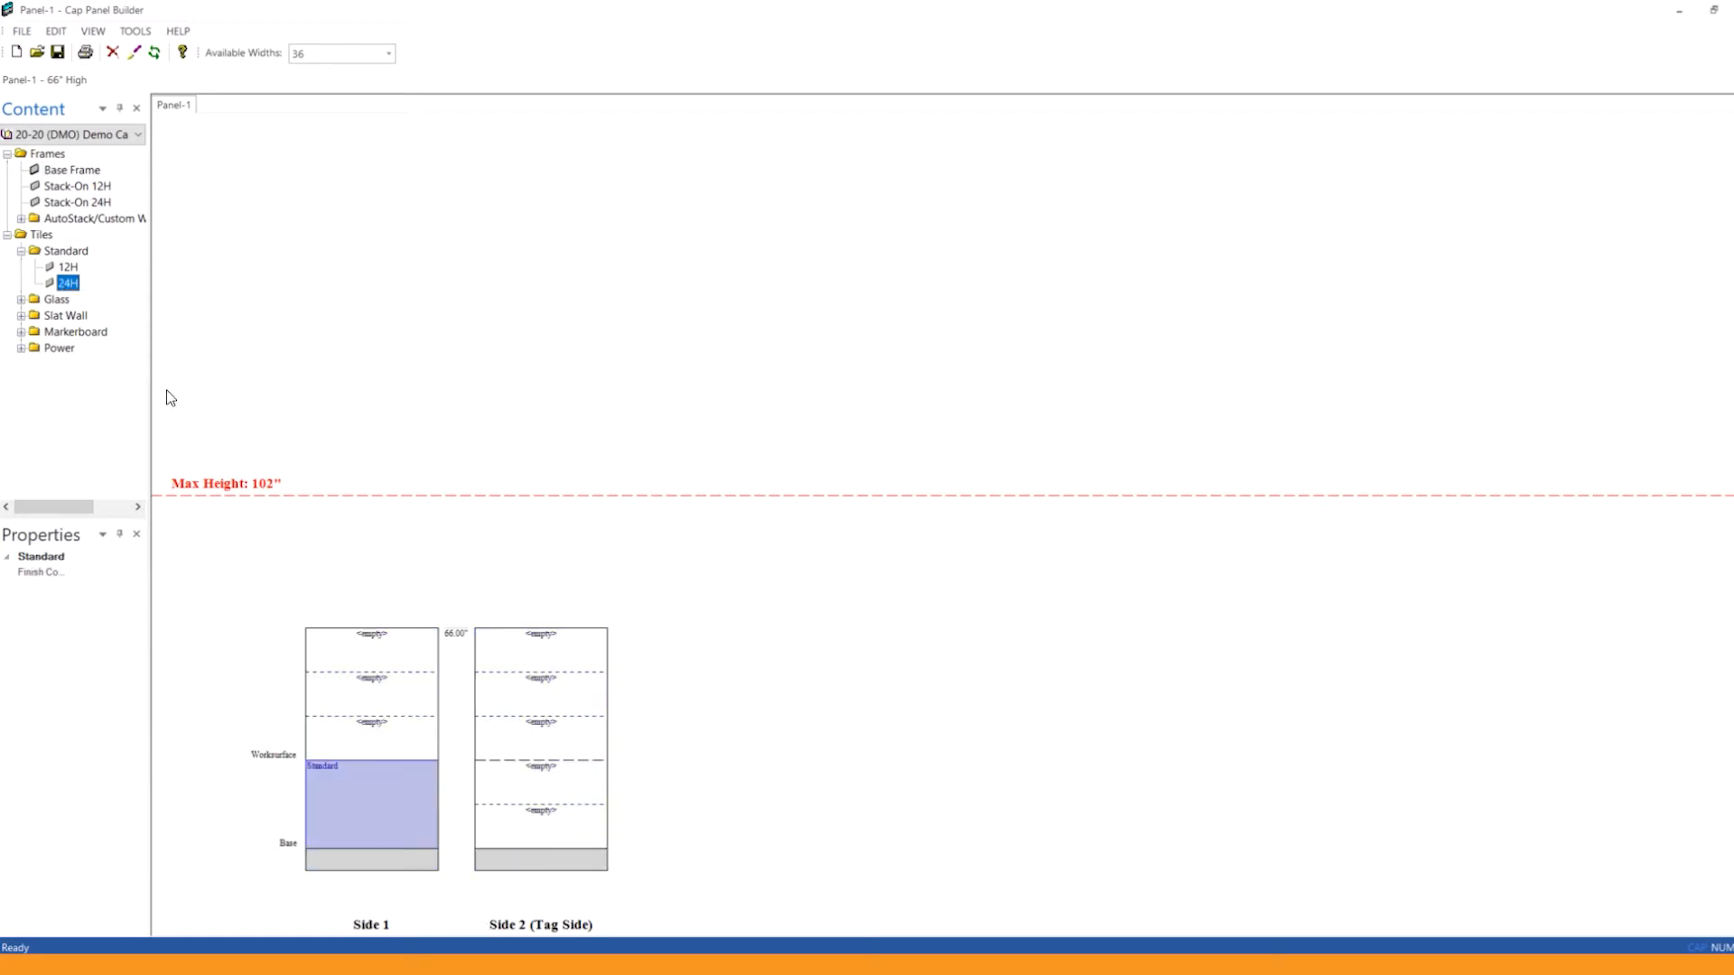
left_click_drag(68, 284, 521, 838)
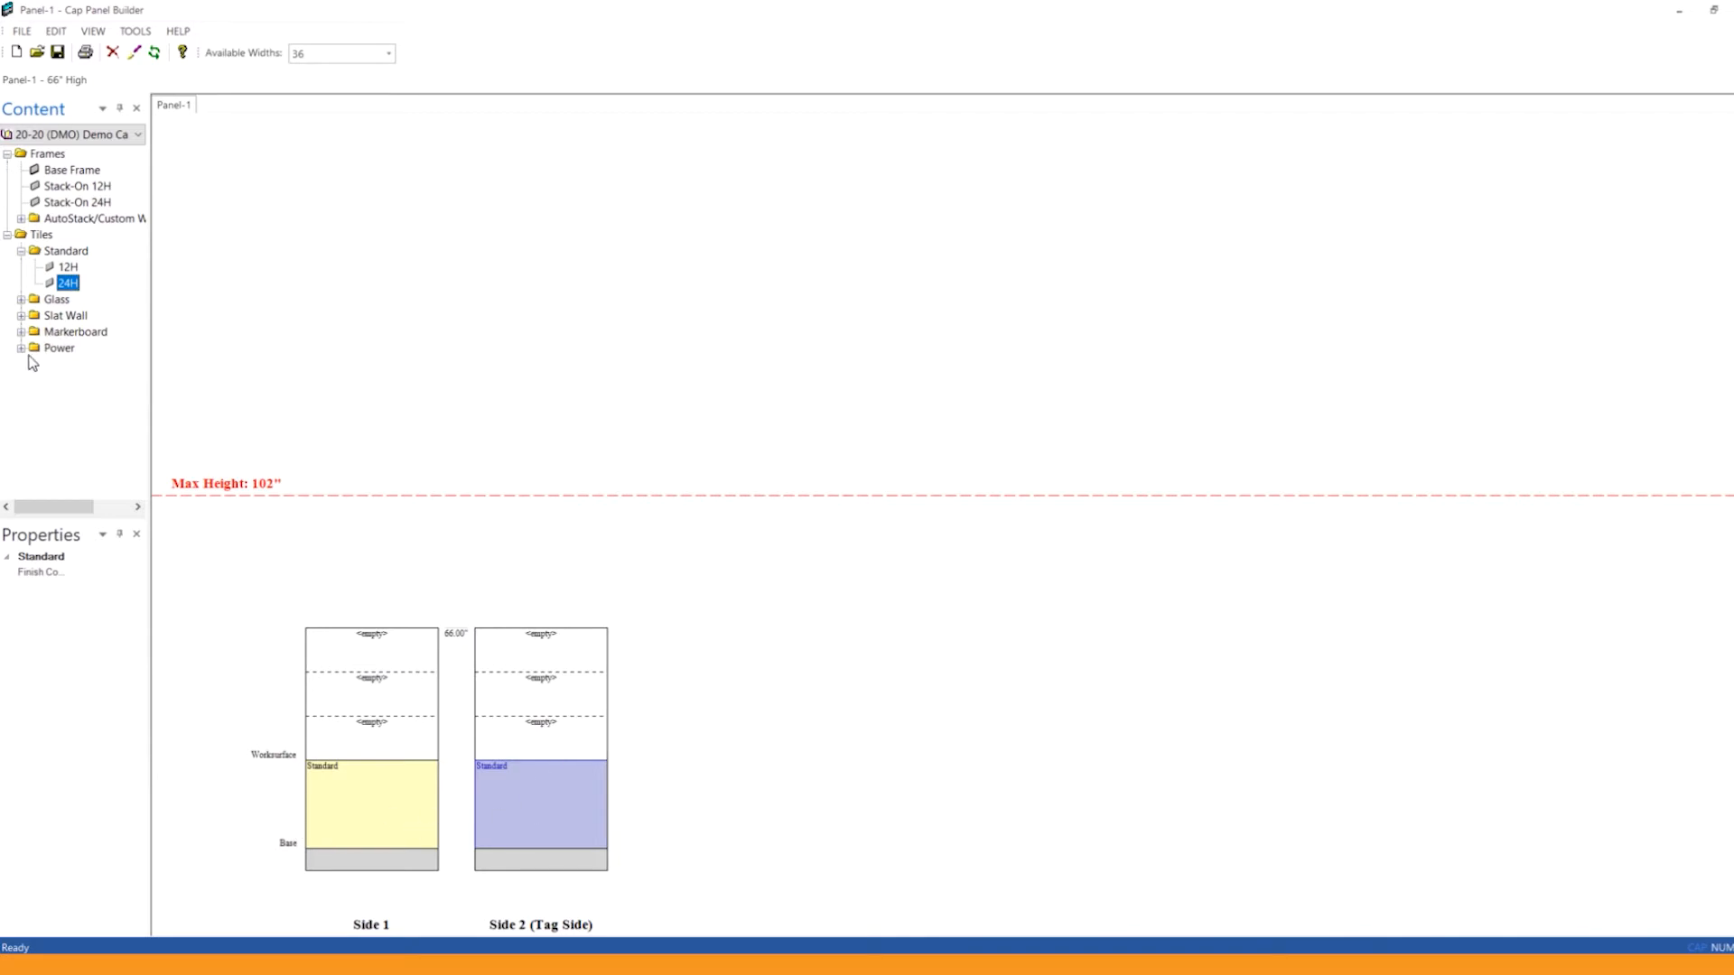
left_click_drag(62, 287, 395, 733)
left_click_drag(60, 283, 520, 755)
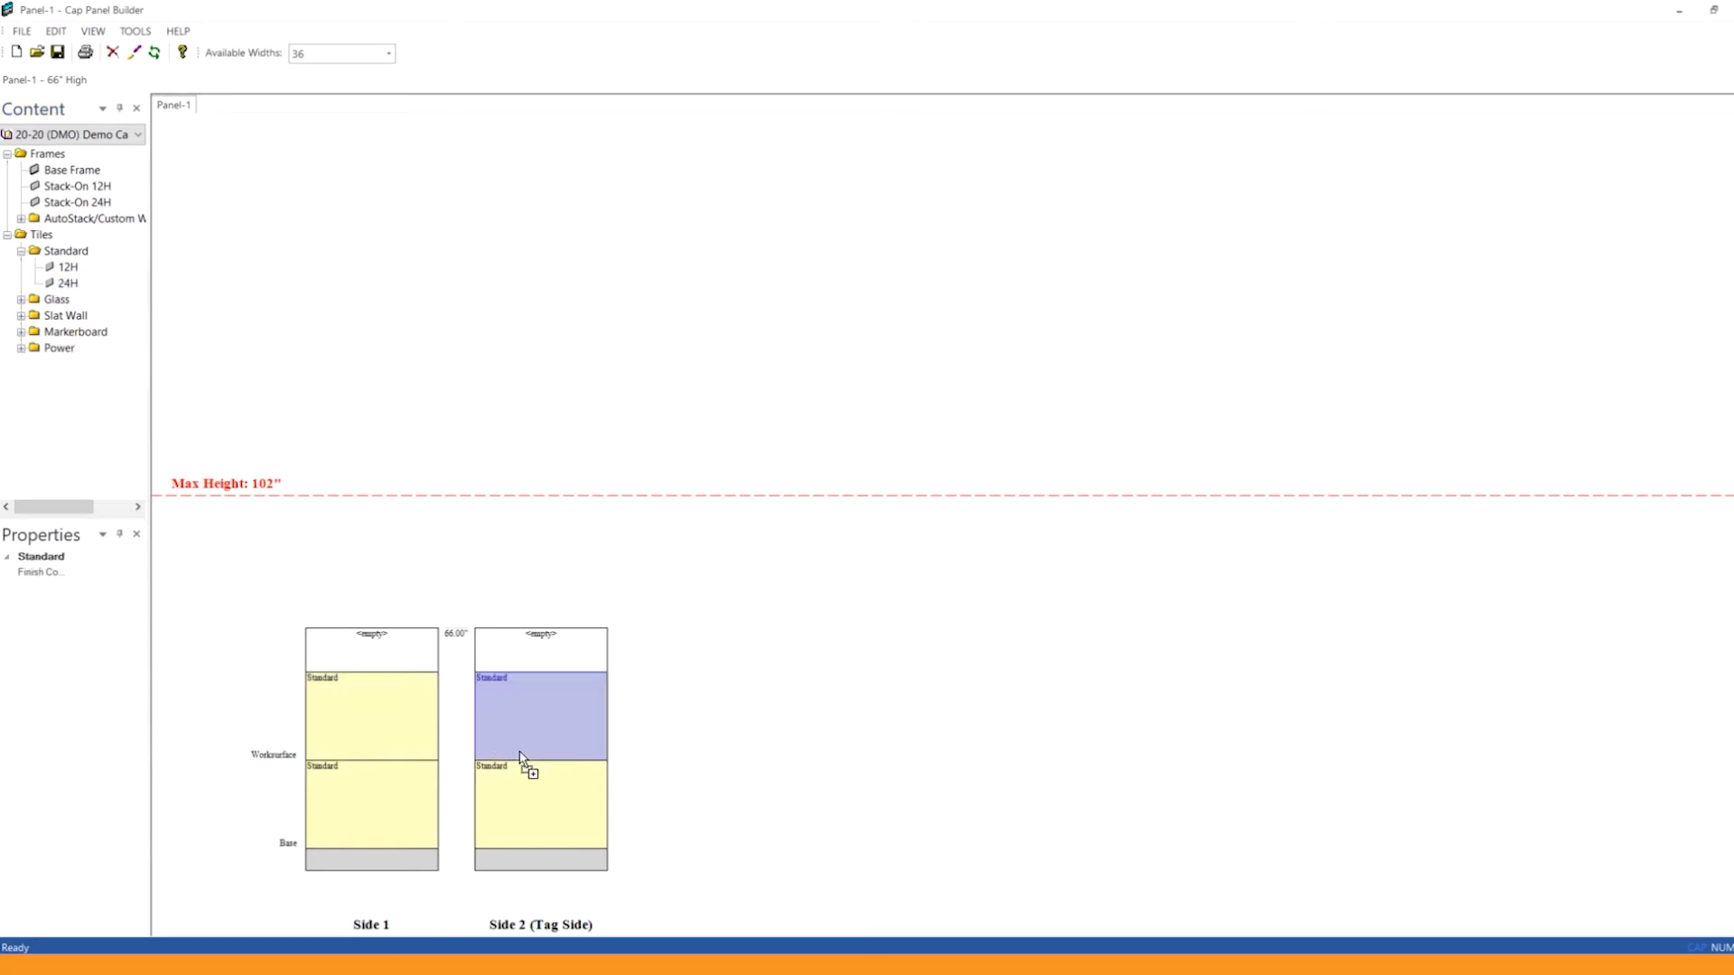
Step: Add a Glass 12H tile to the empty top segment of the frame, and delete that tile again
left_click(20, 300)
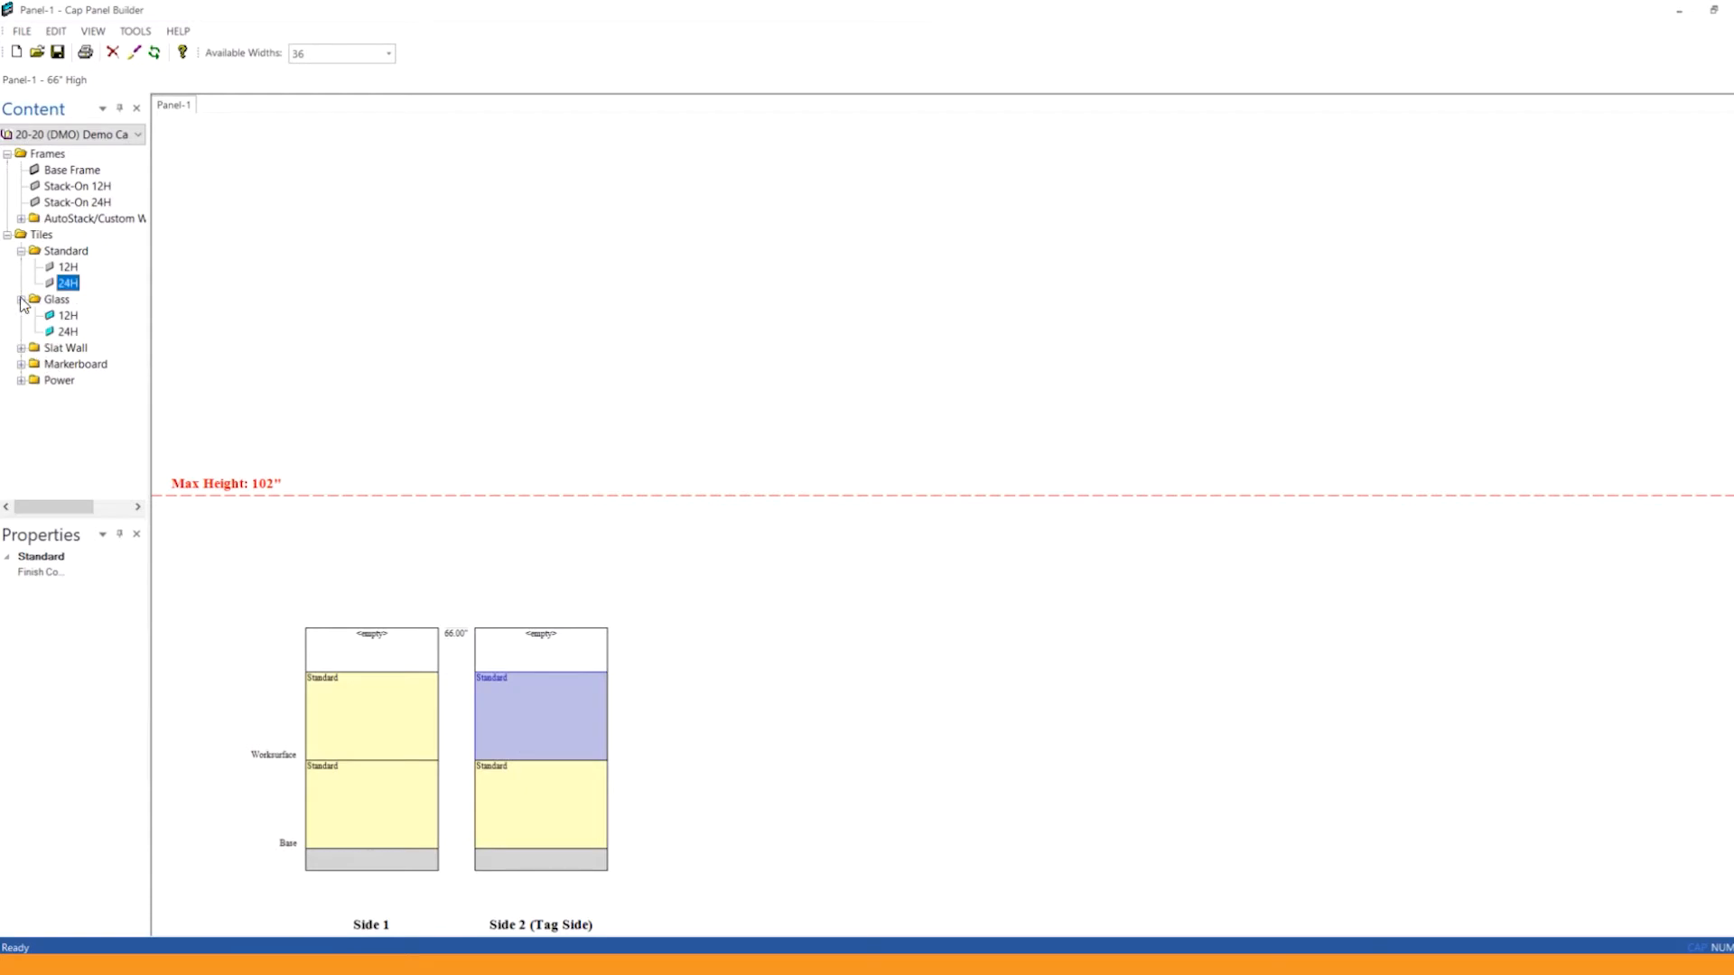
left_click_drag(68, 319, 407, 659)
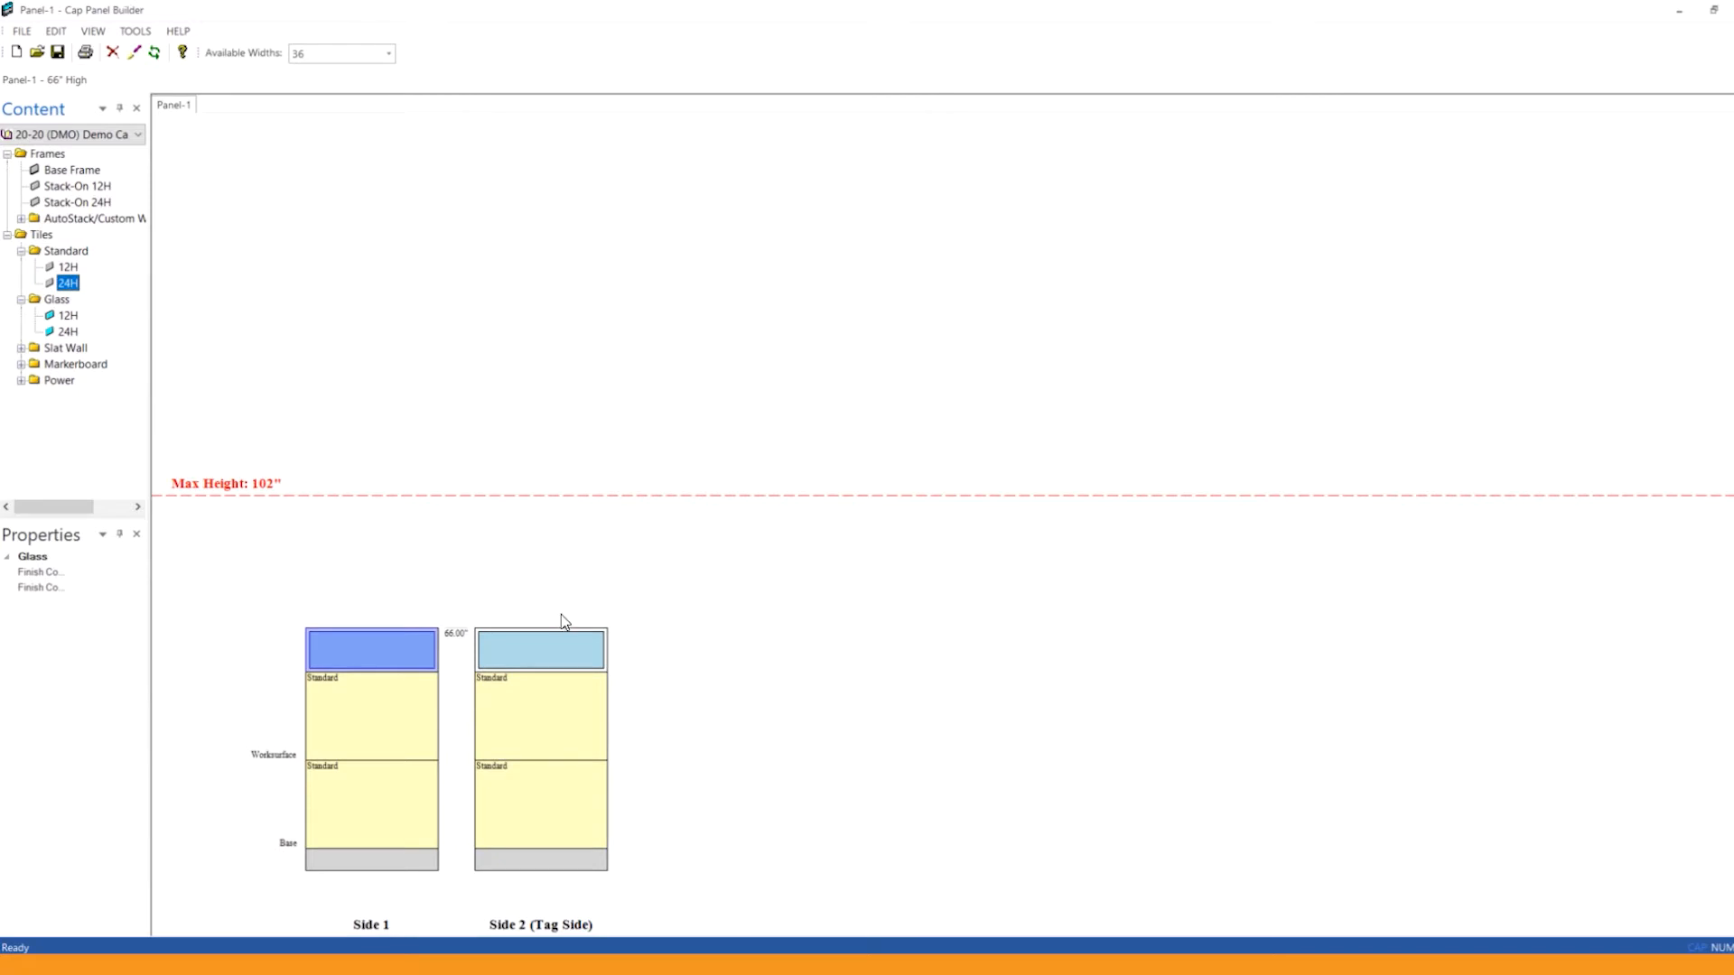
right_click(388, 660)
left_click(422, 669)
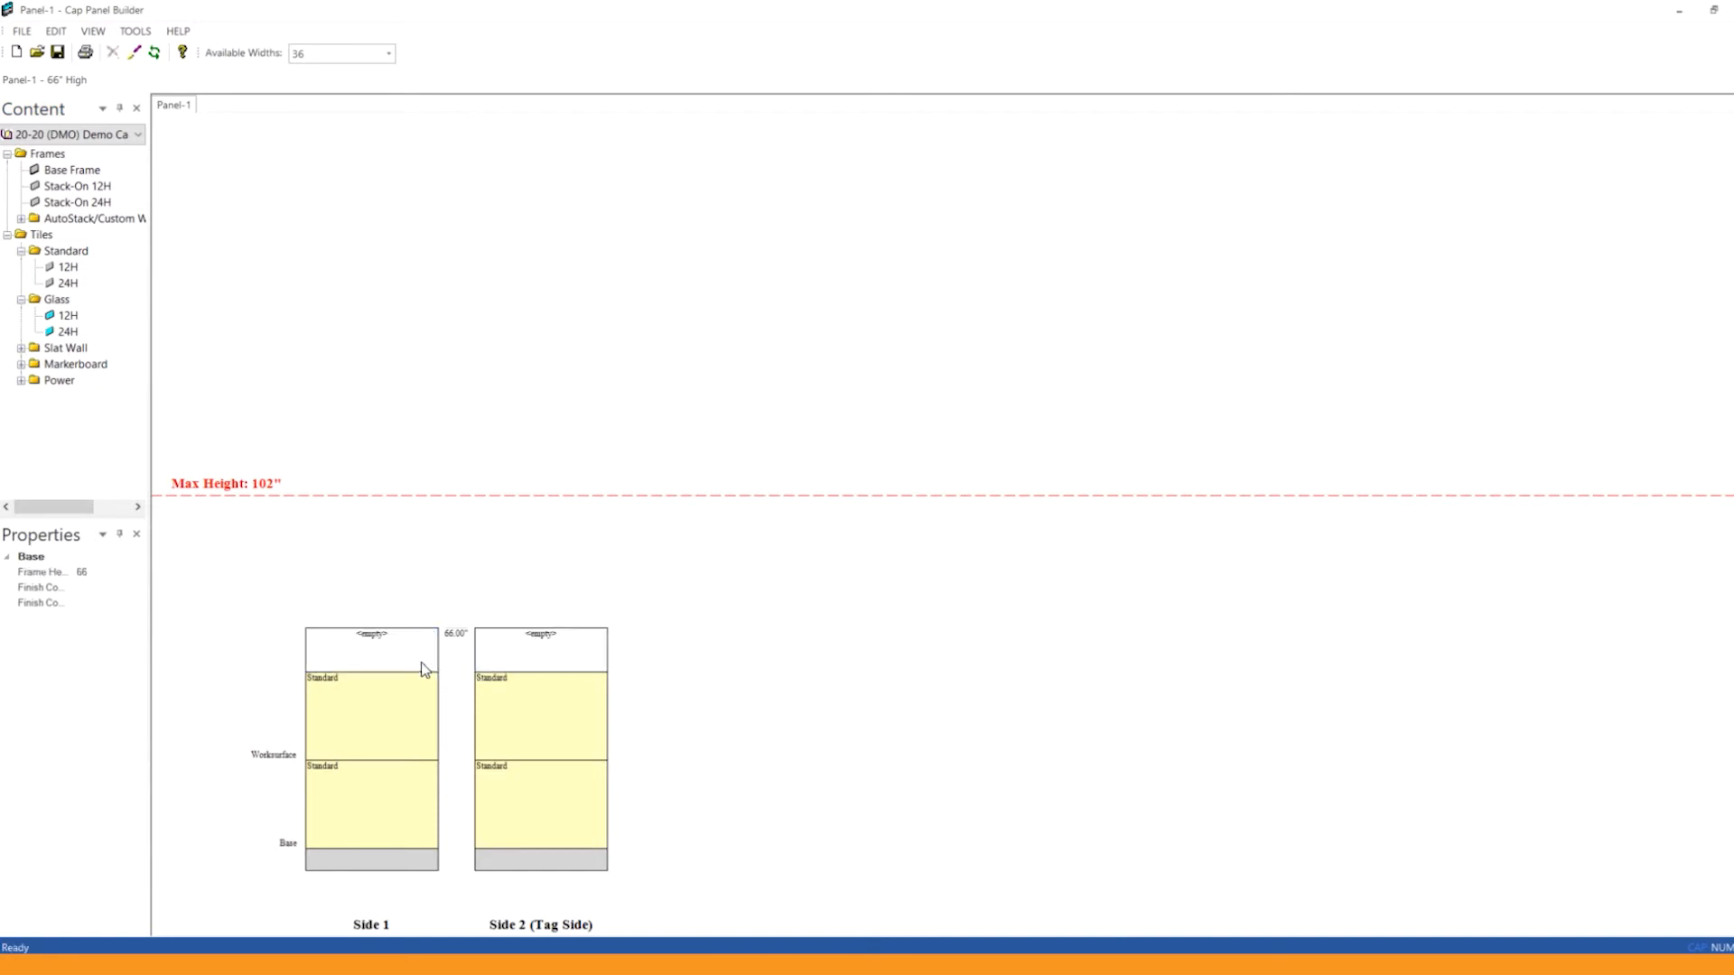
Step: Try a Glass 24H tile in the empty top segment of Side 1, and fill the segment with a Glass 12H tile instead
left_click(70, 331)
left_click_drag(76, 338, 378, 646)
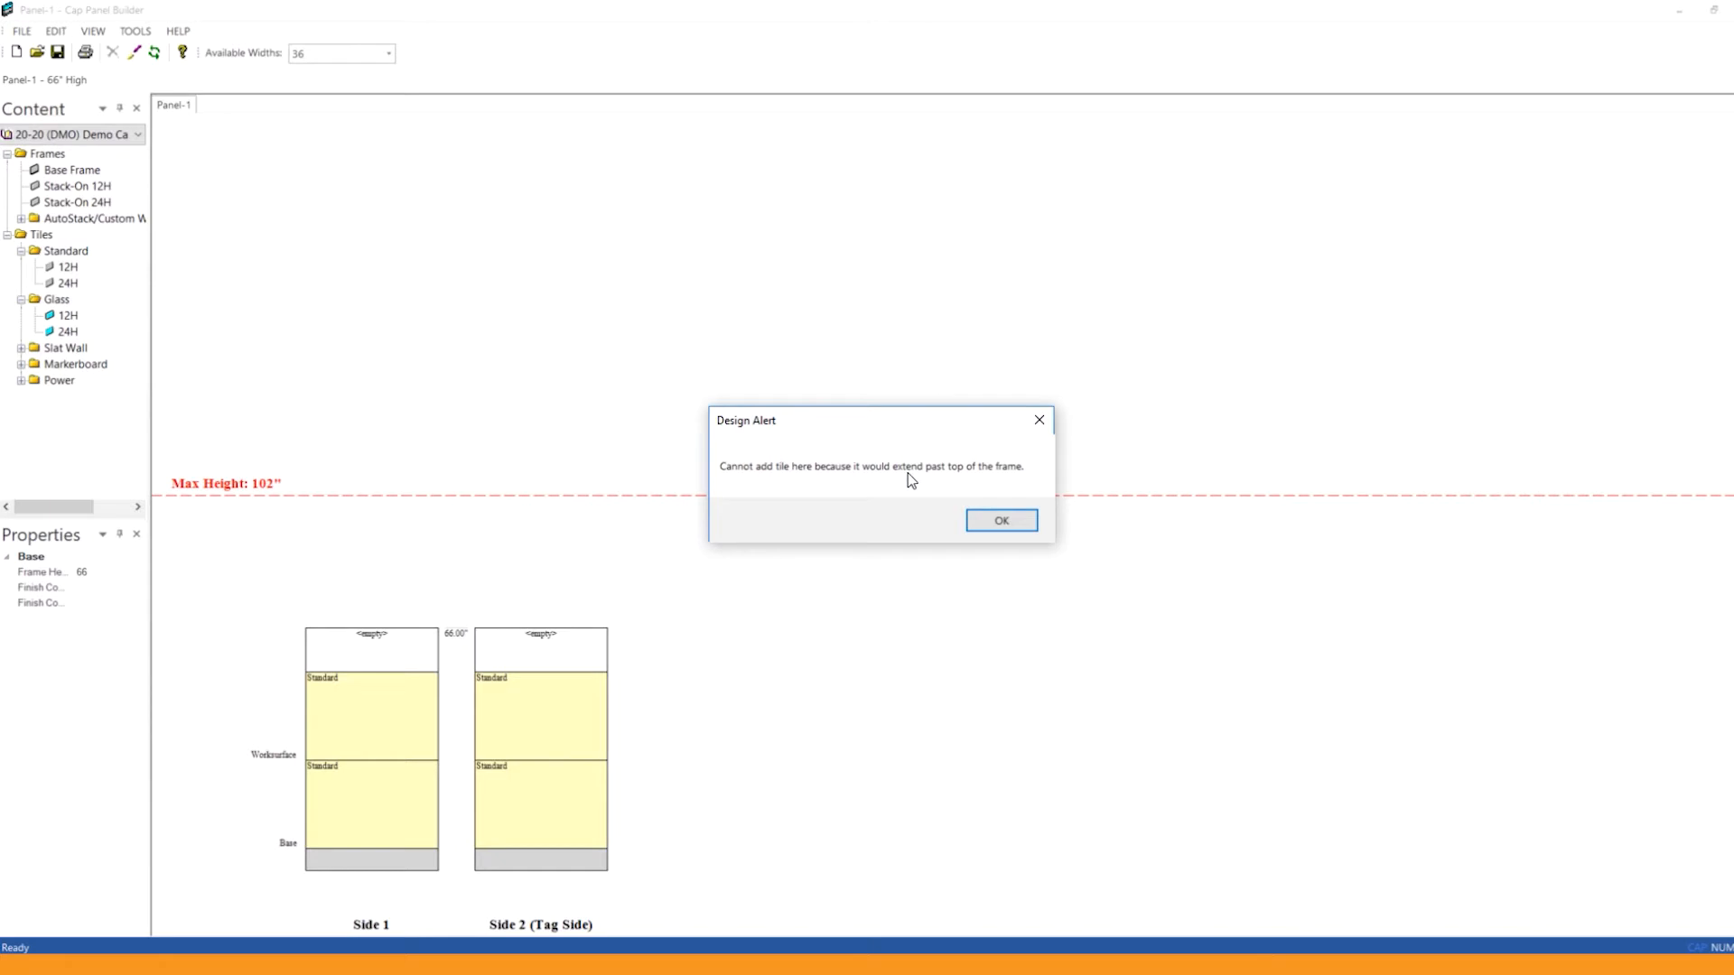
left_click(996, 519)
left_click_drag(70, 316, 369, 654)
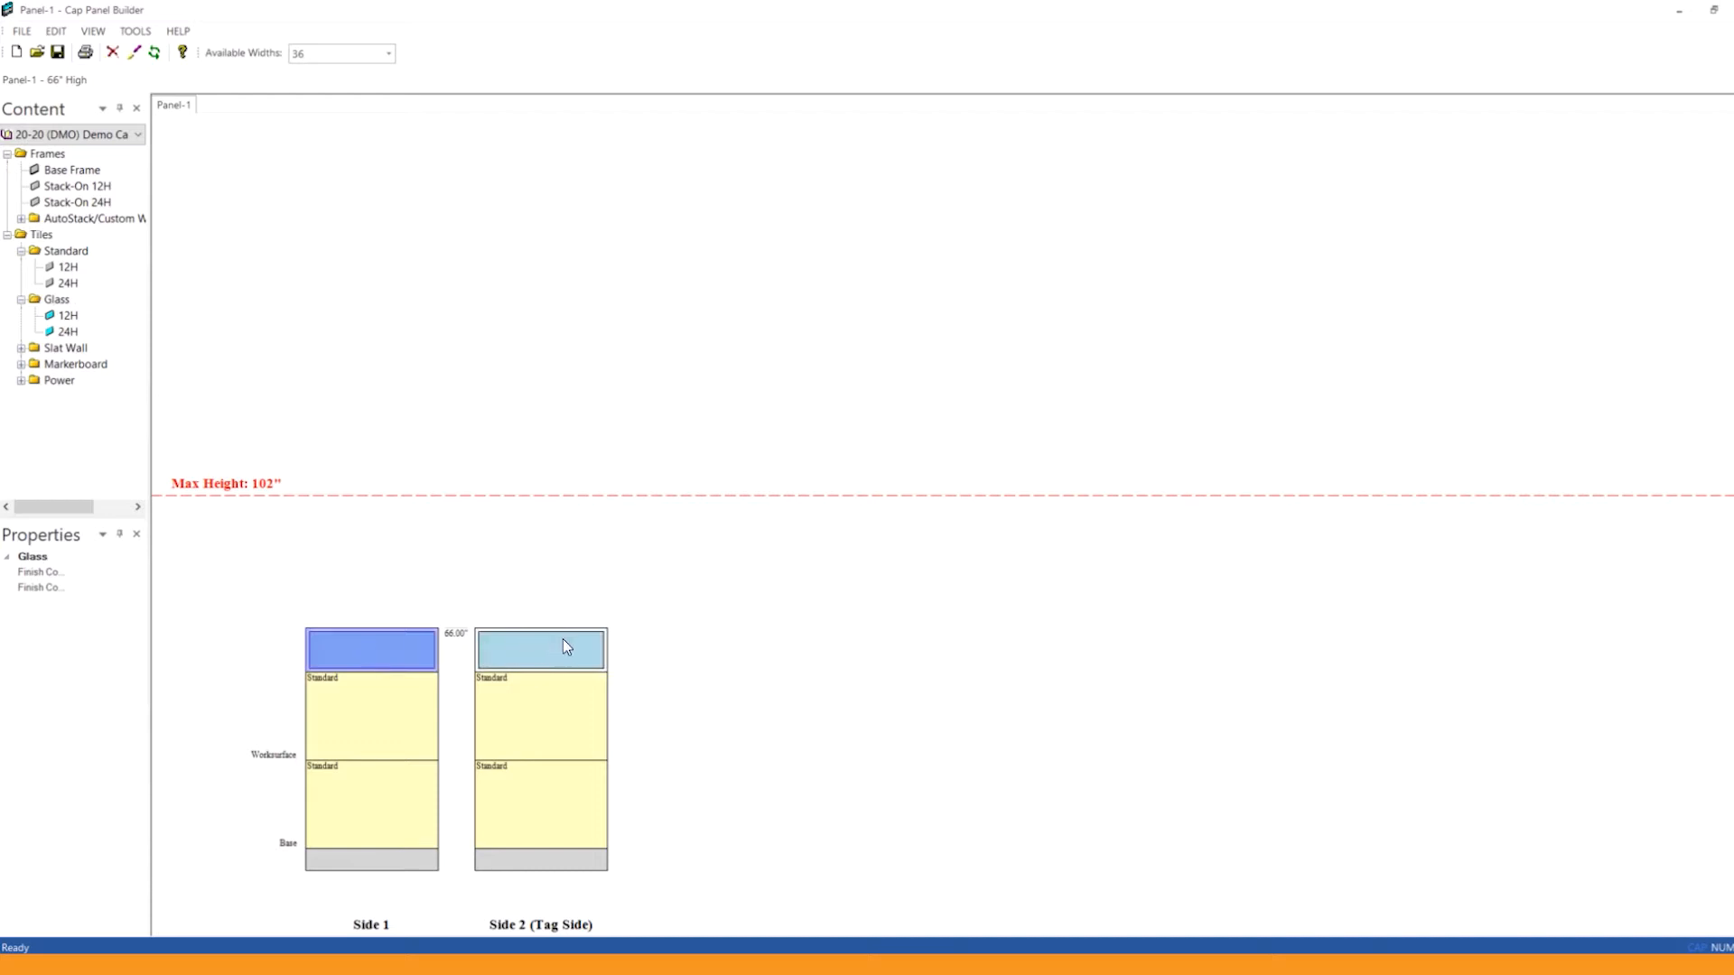
Step: Start saving the panel configuration and create a new custom catalog named Webinar.cc4 for it
left_click(21, 31)
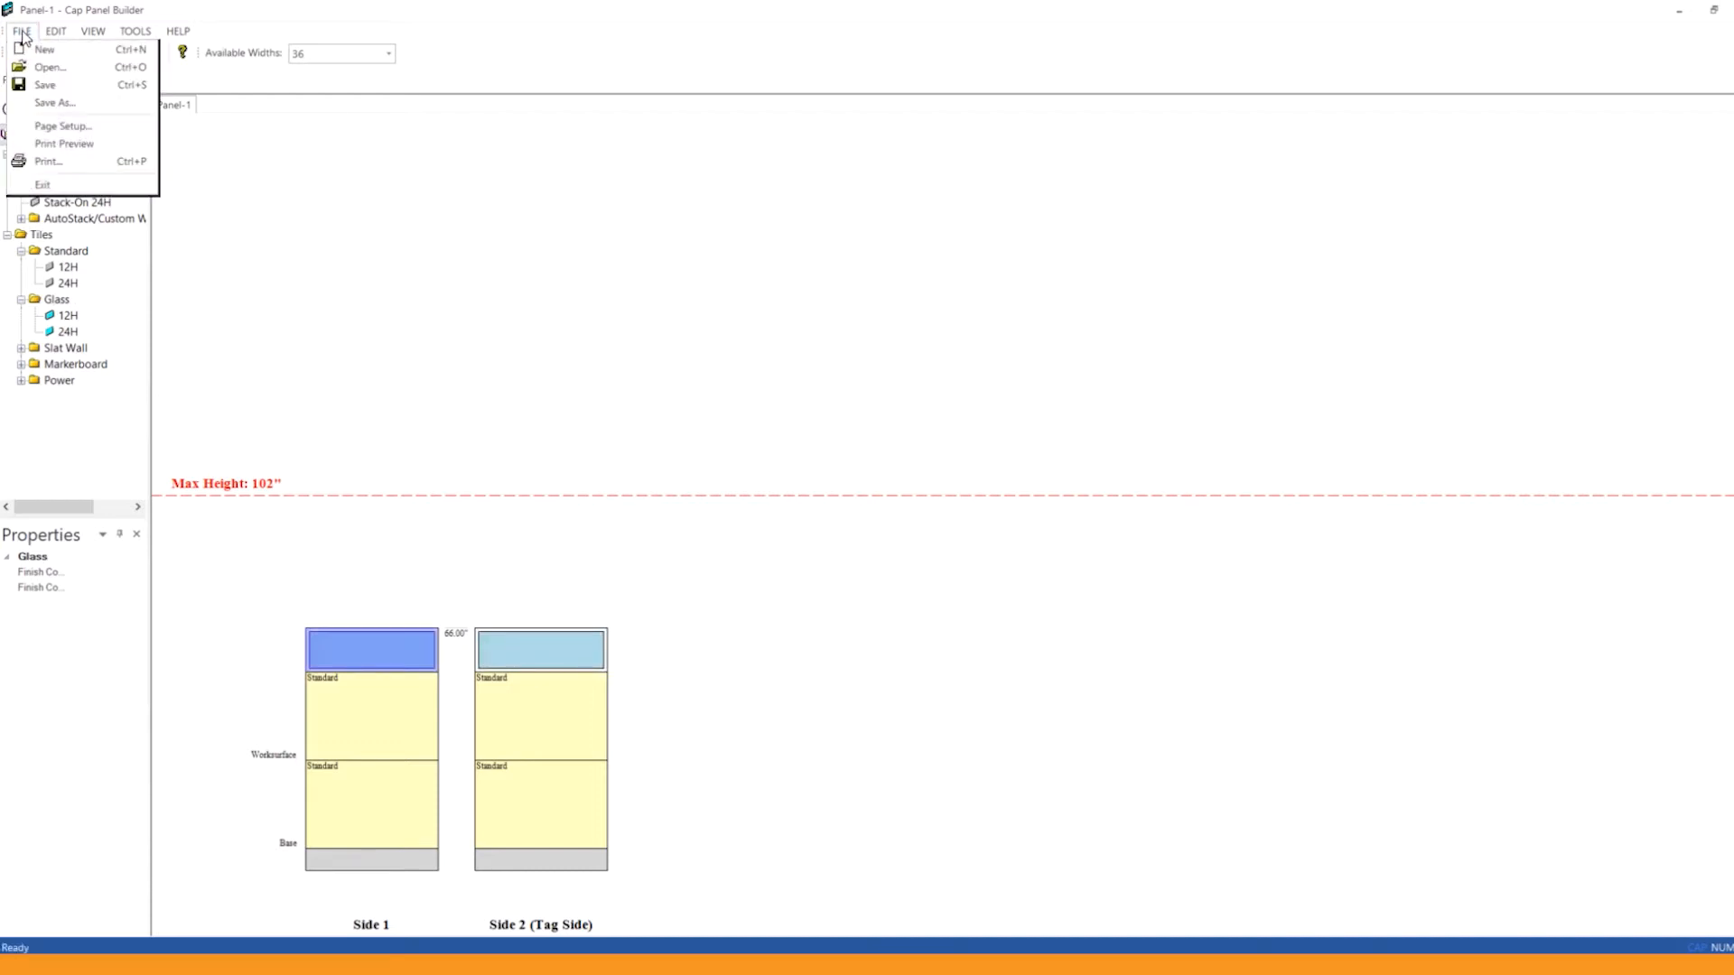
left_click(67, 88)
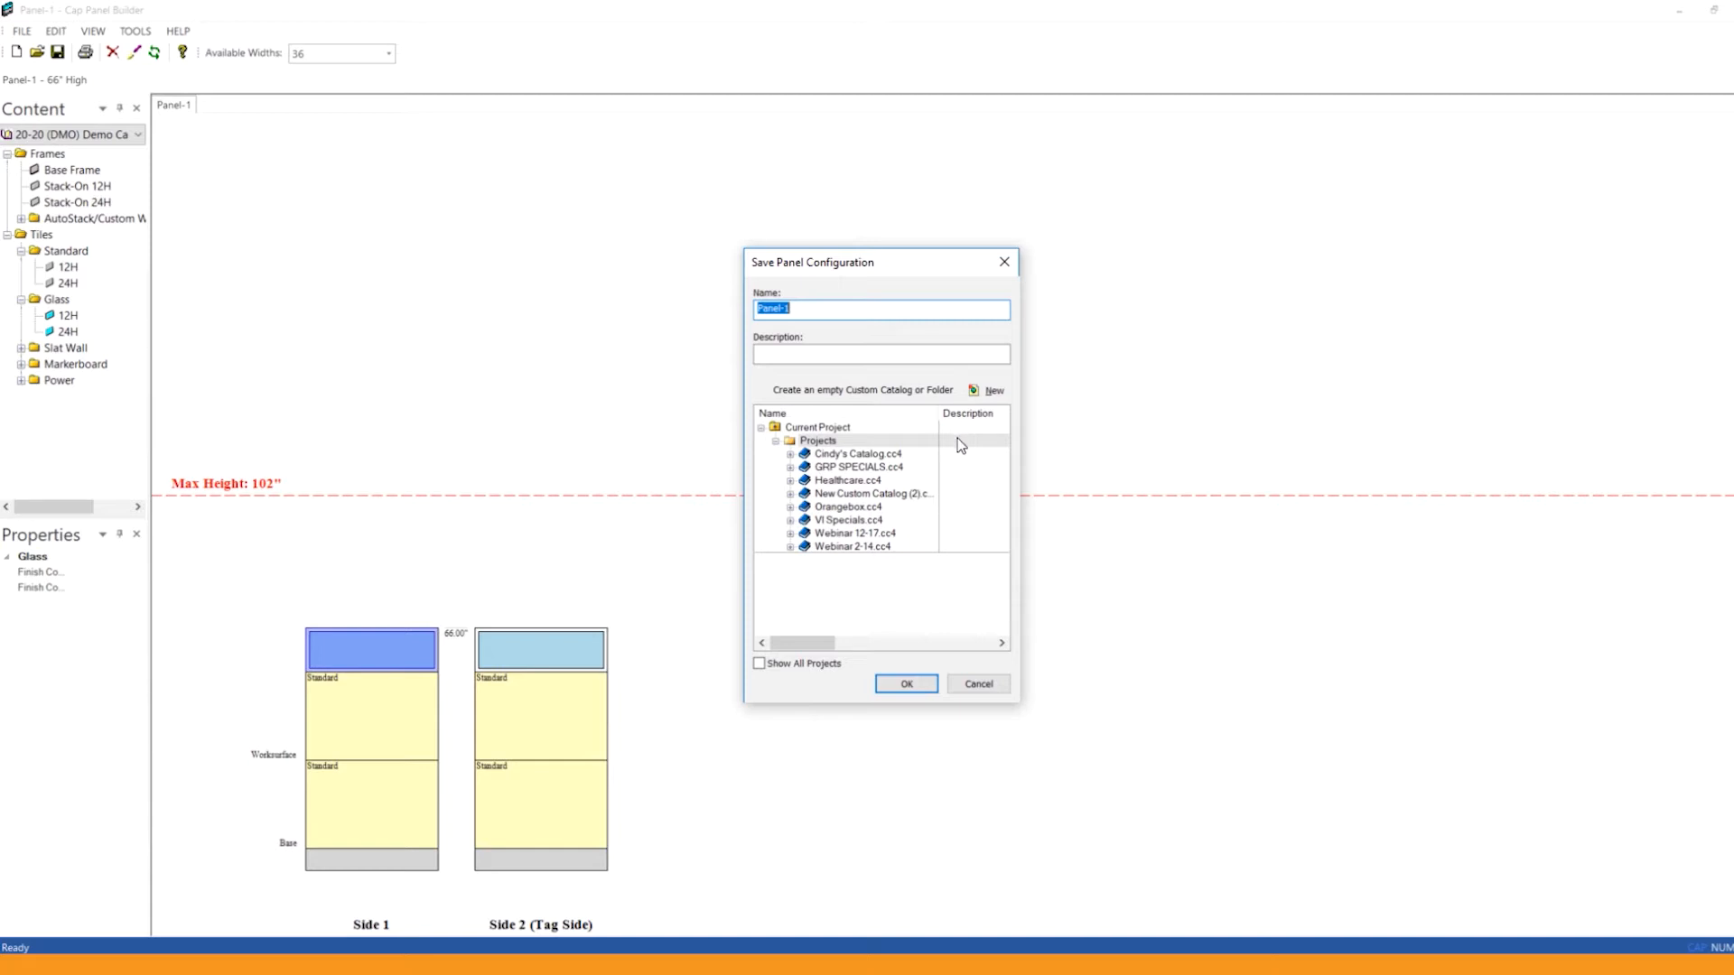
left_click(993, 391)
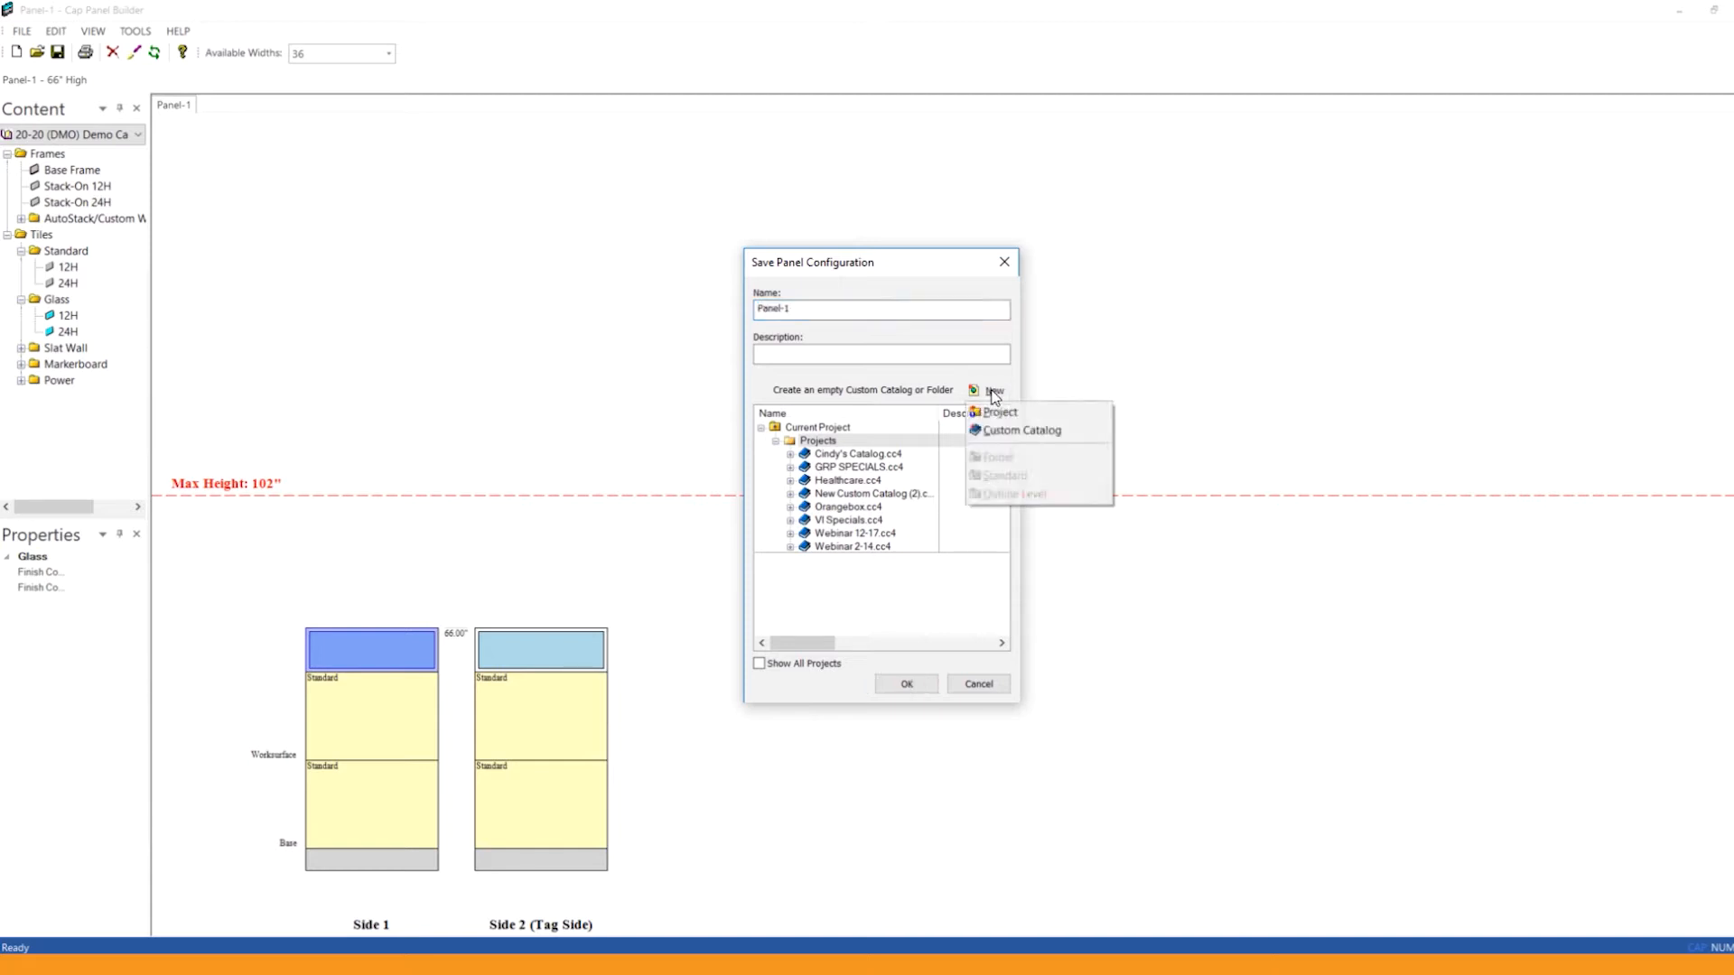
left_click(1022, 430)
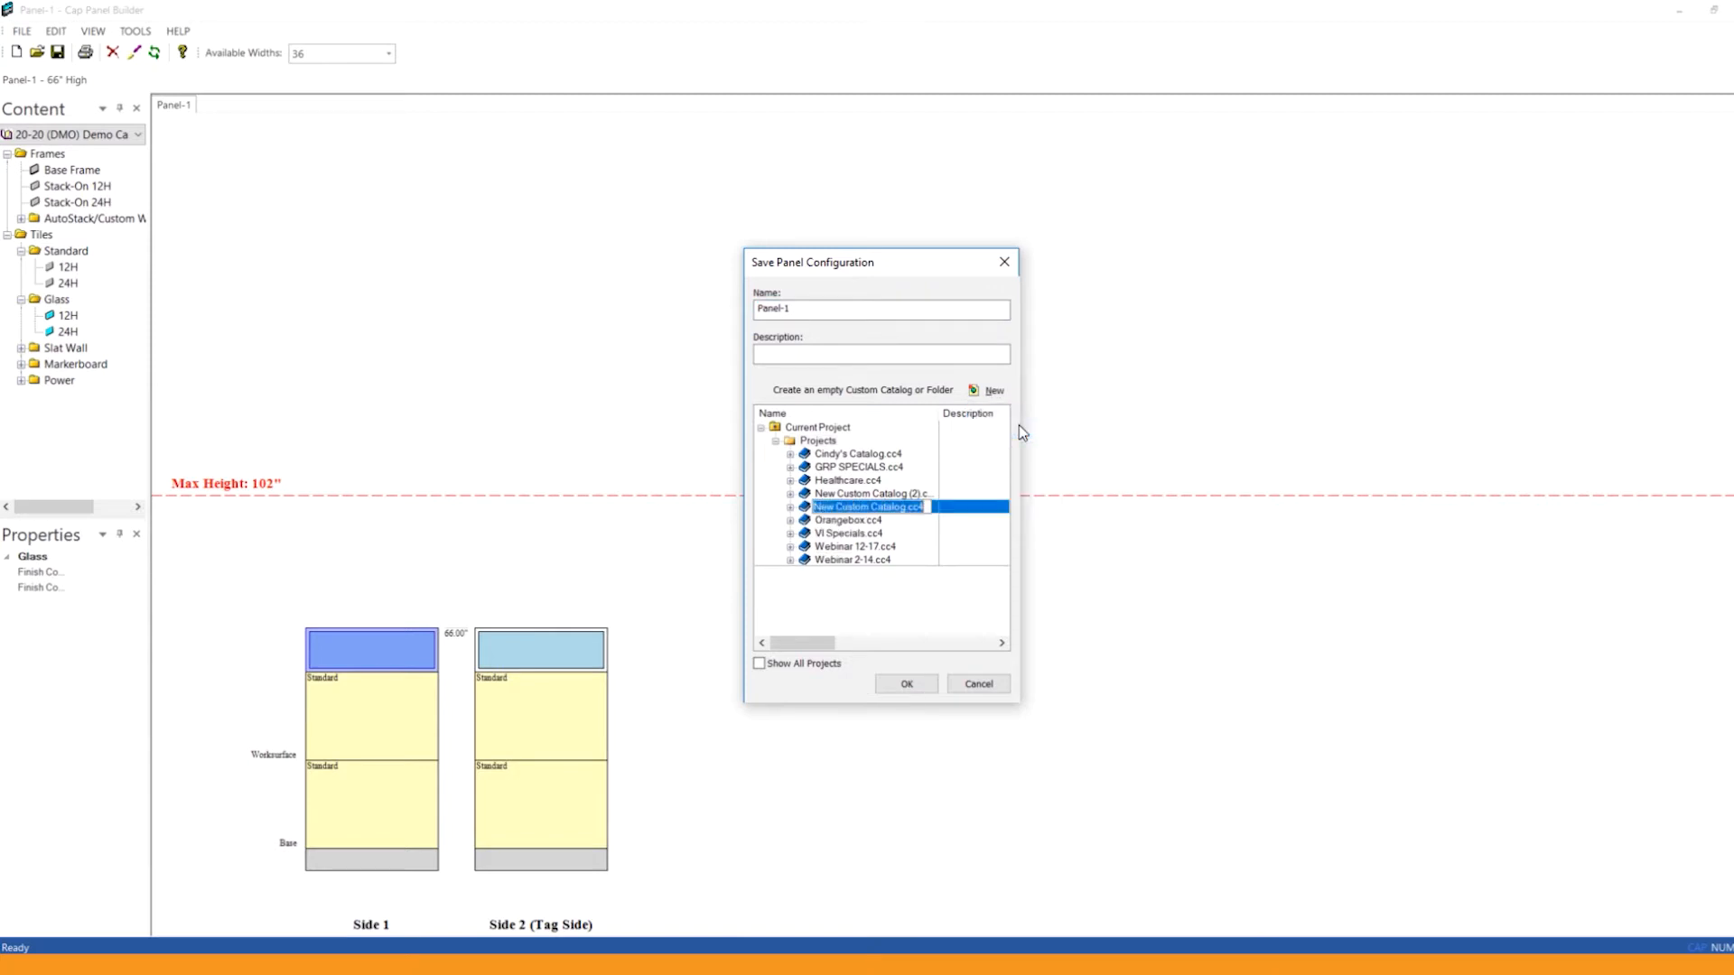
type("Webinar.cc4")
key("Return")
Step: Name the configuration Panel 66 ssg, save it in all available widths, and close Panel Builder
left_click(824, 307)
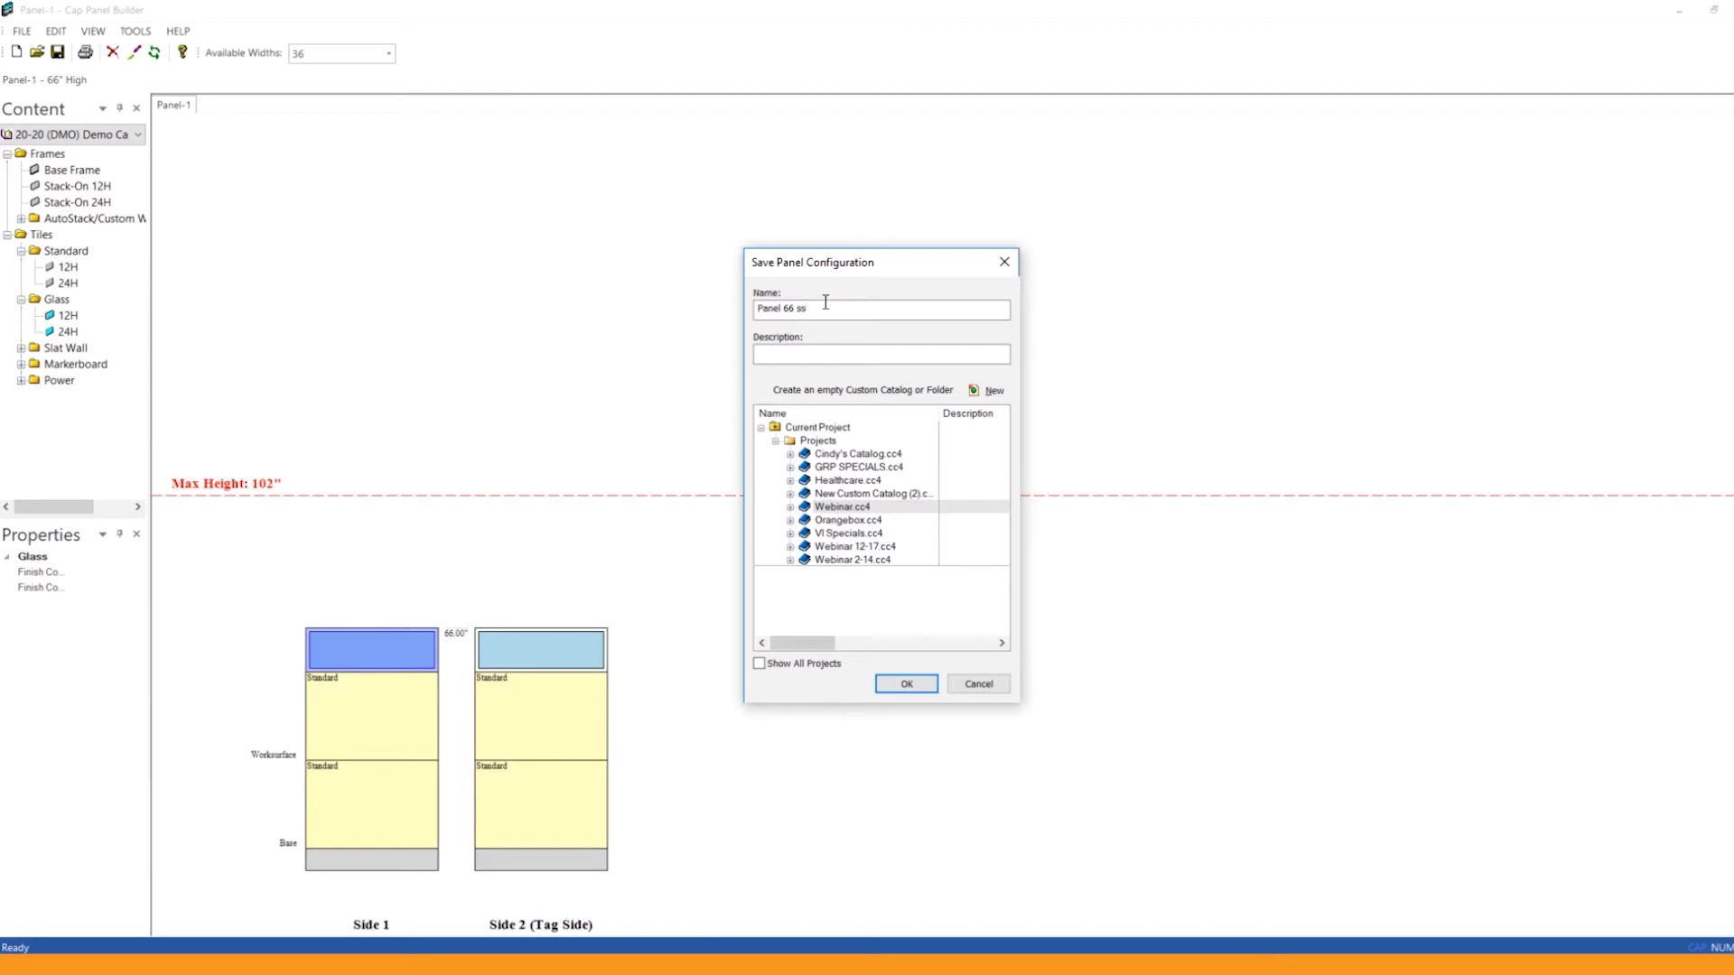
key("Tab")
left_click(893, 686)
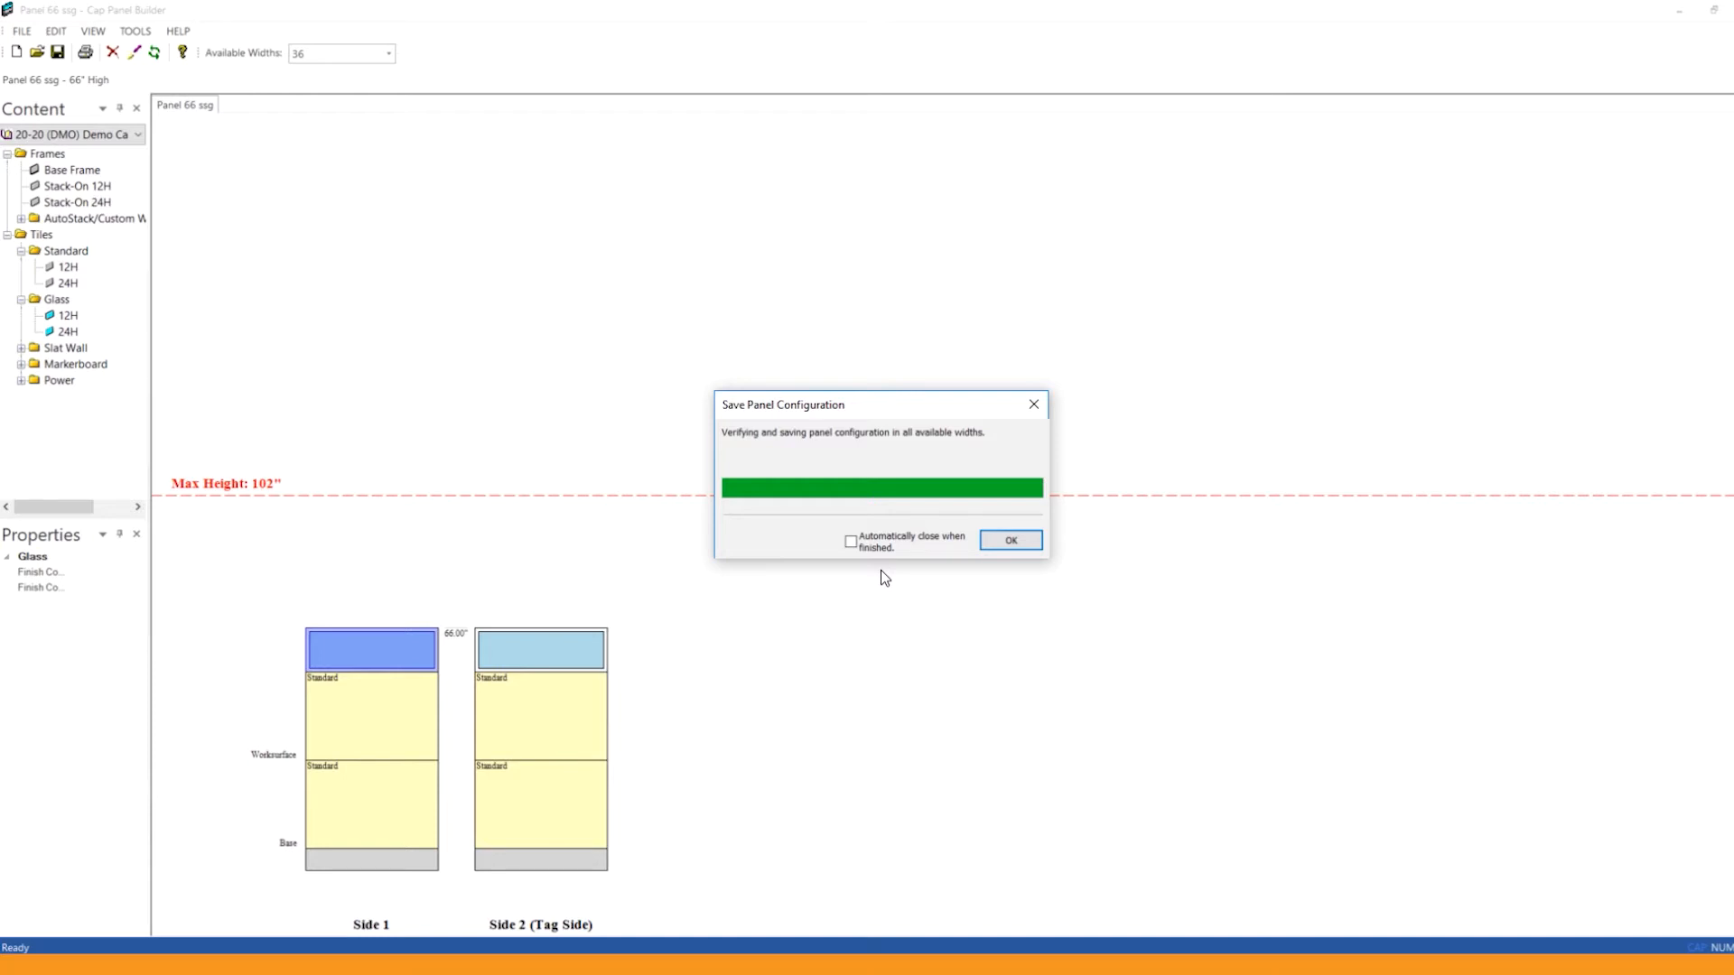
left_click(1002, 536)
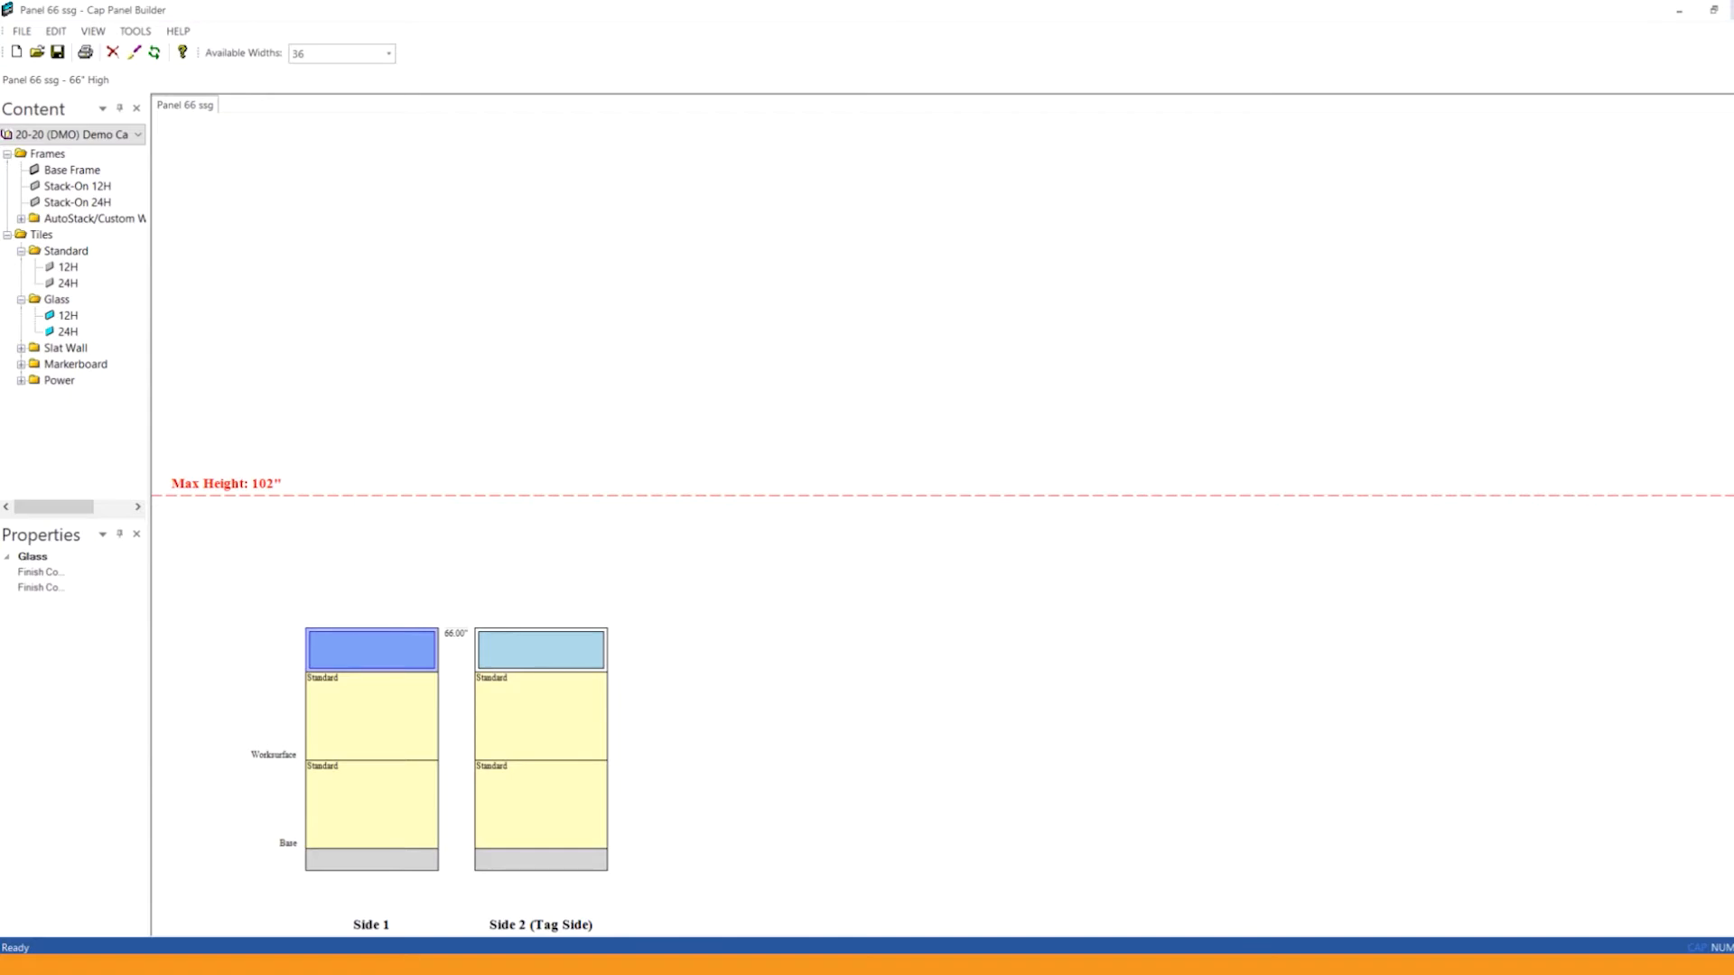
left_click(1731, 10)
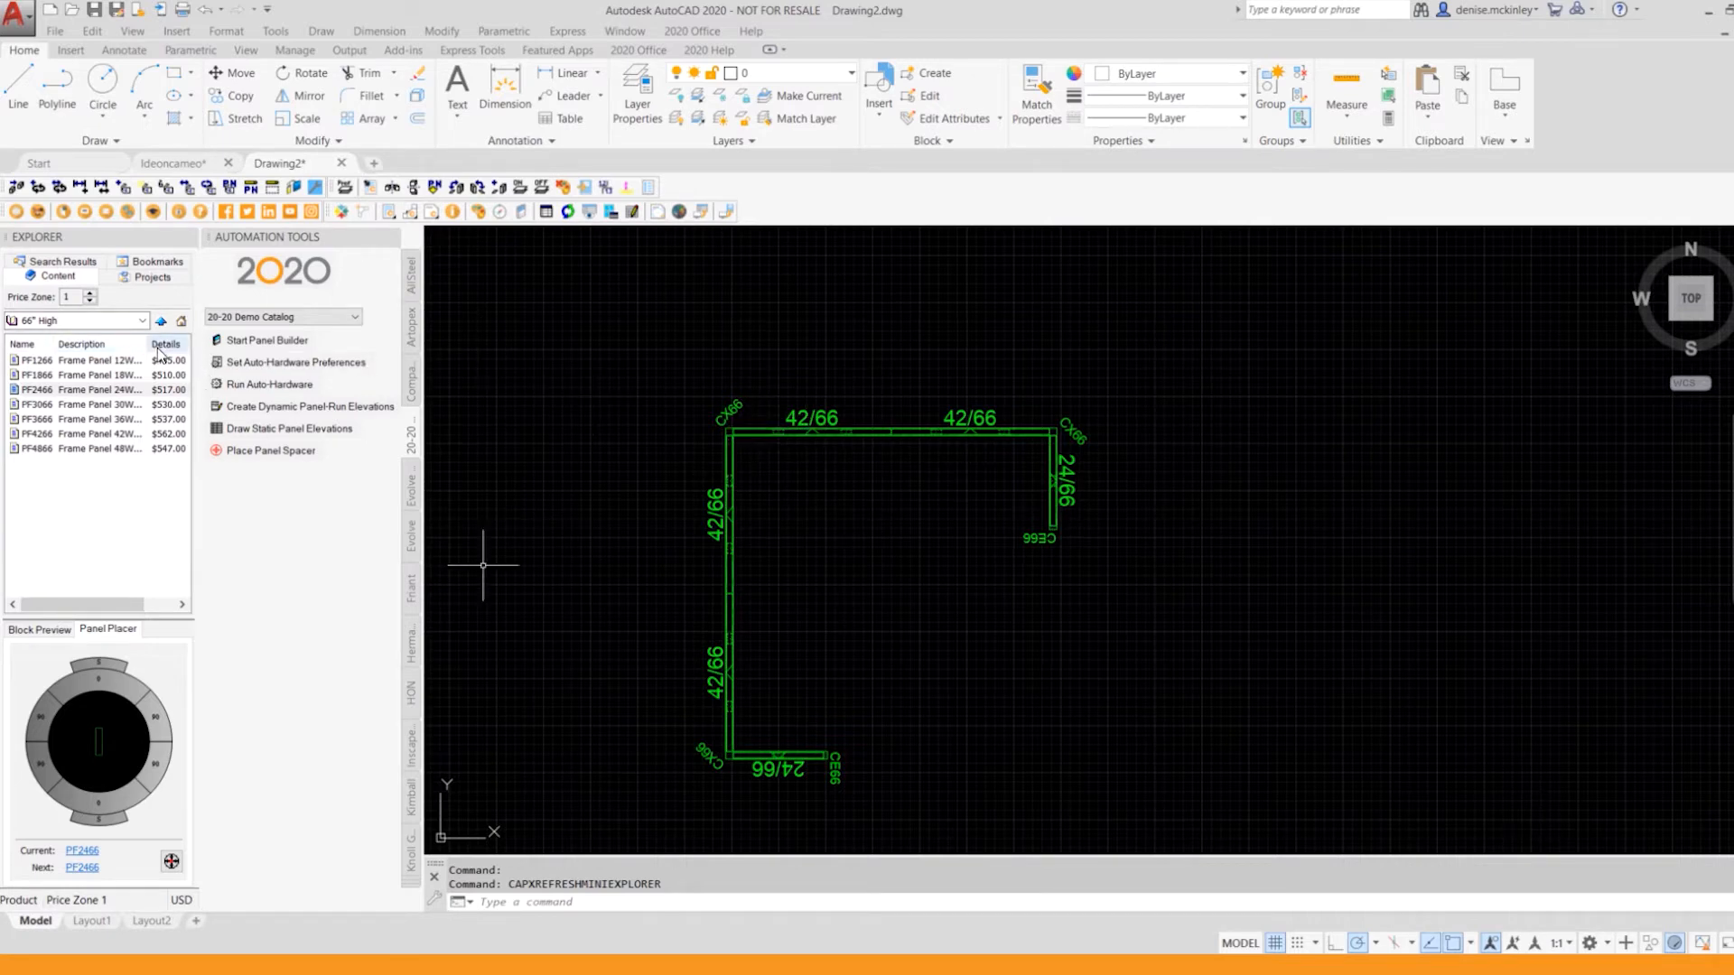
Step: Refresh the local projects list and select Panel 66 ssg inside the Webinar.cc4 custom catalog
left_click(142, 278)
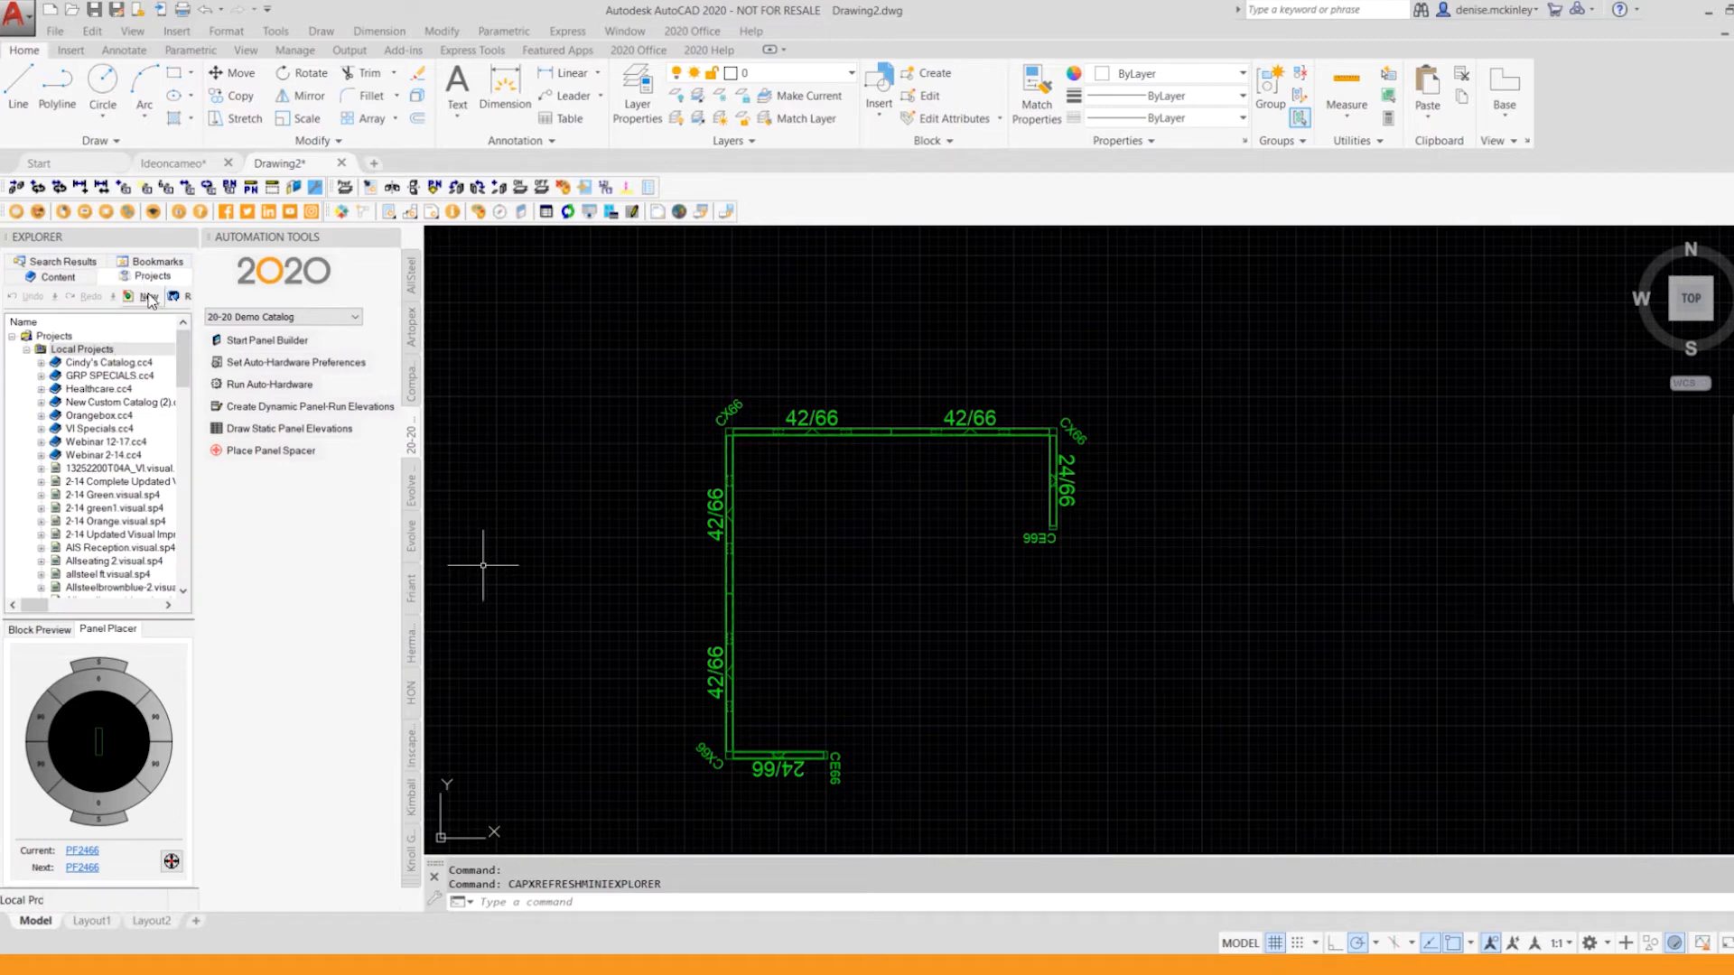
left_click(178, 298)
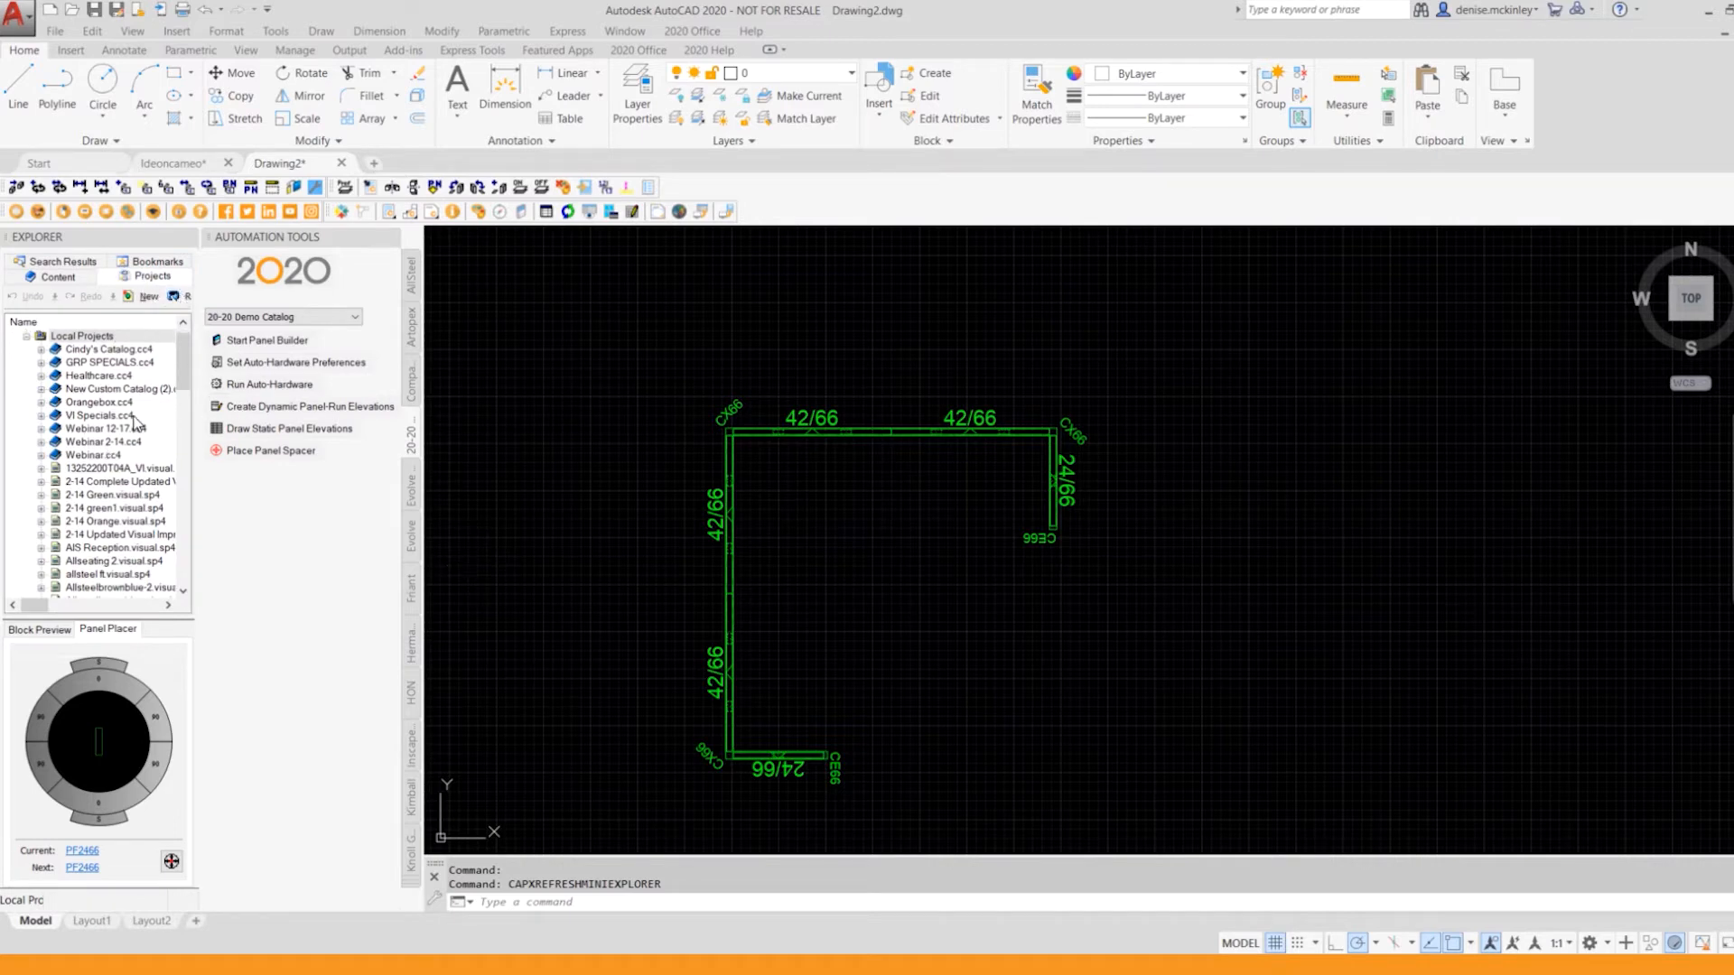
left_click(42, 455)
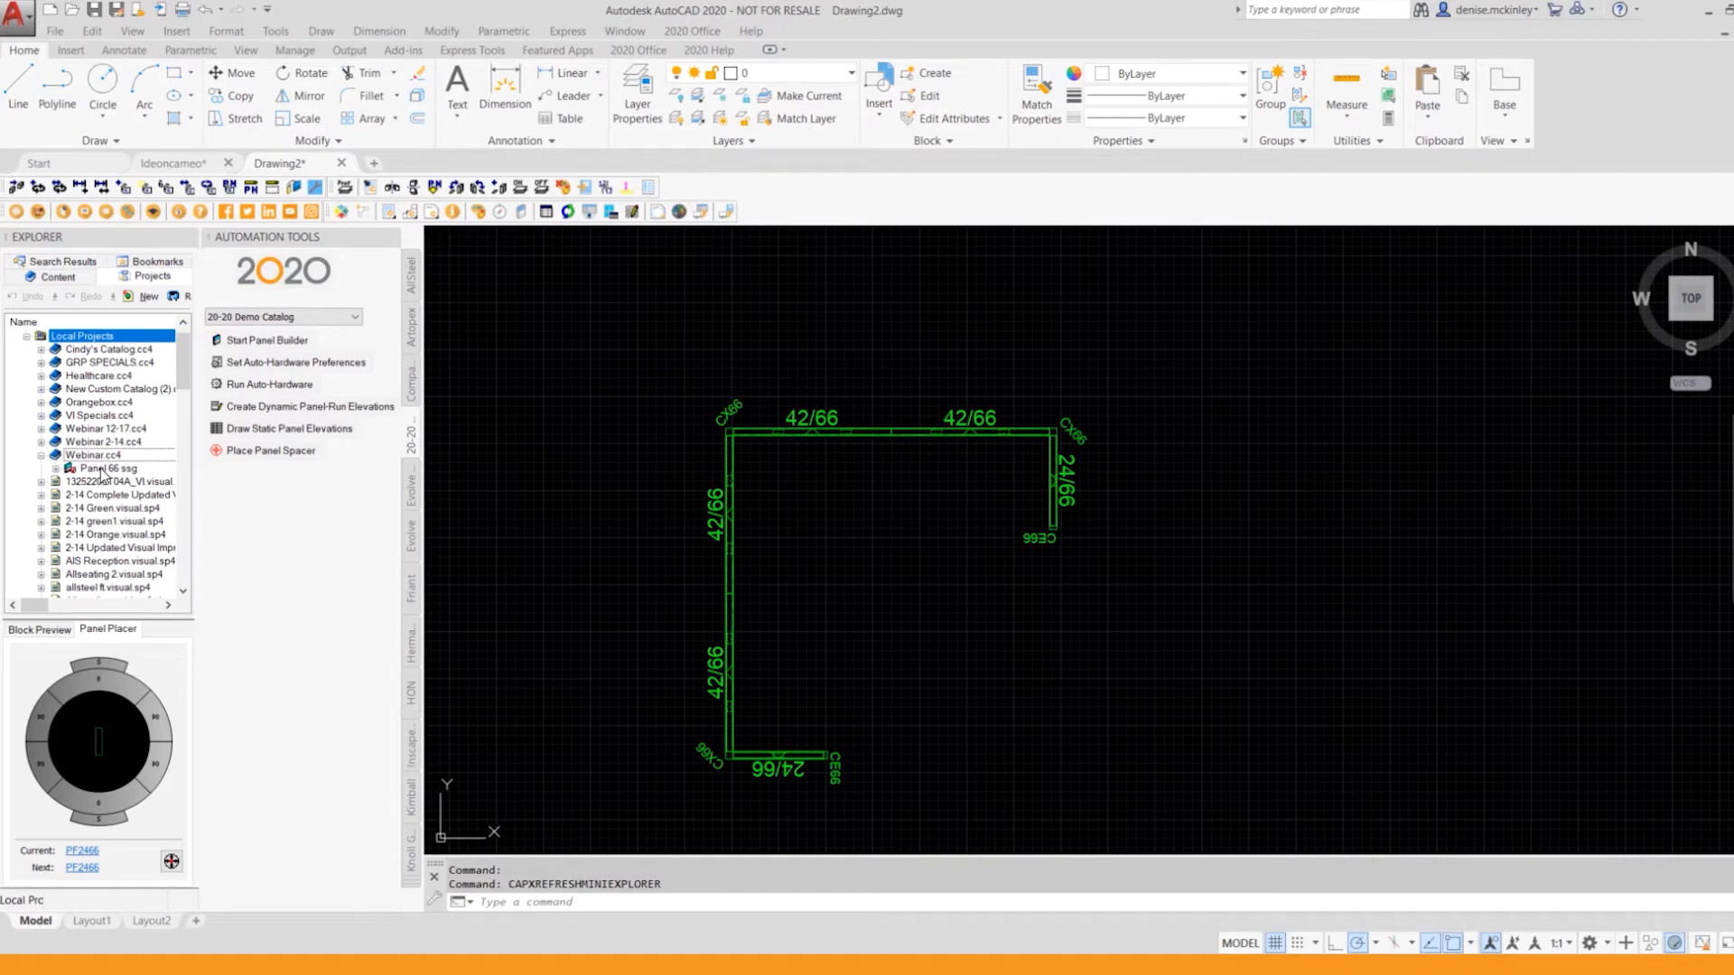
left_click(102, 469)
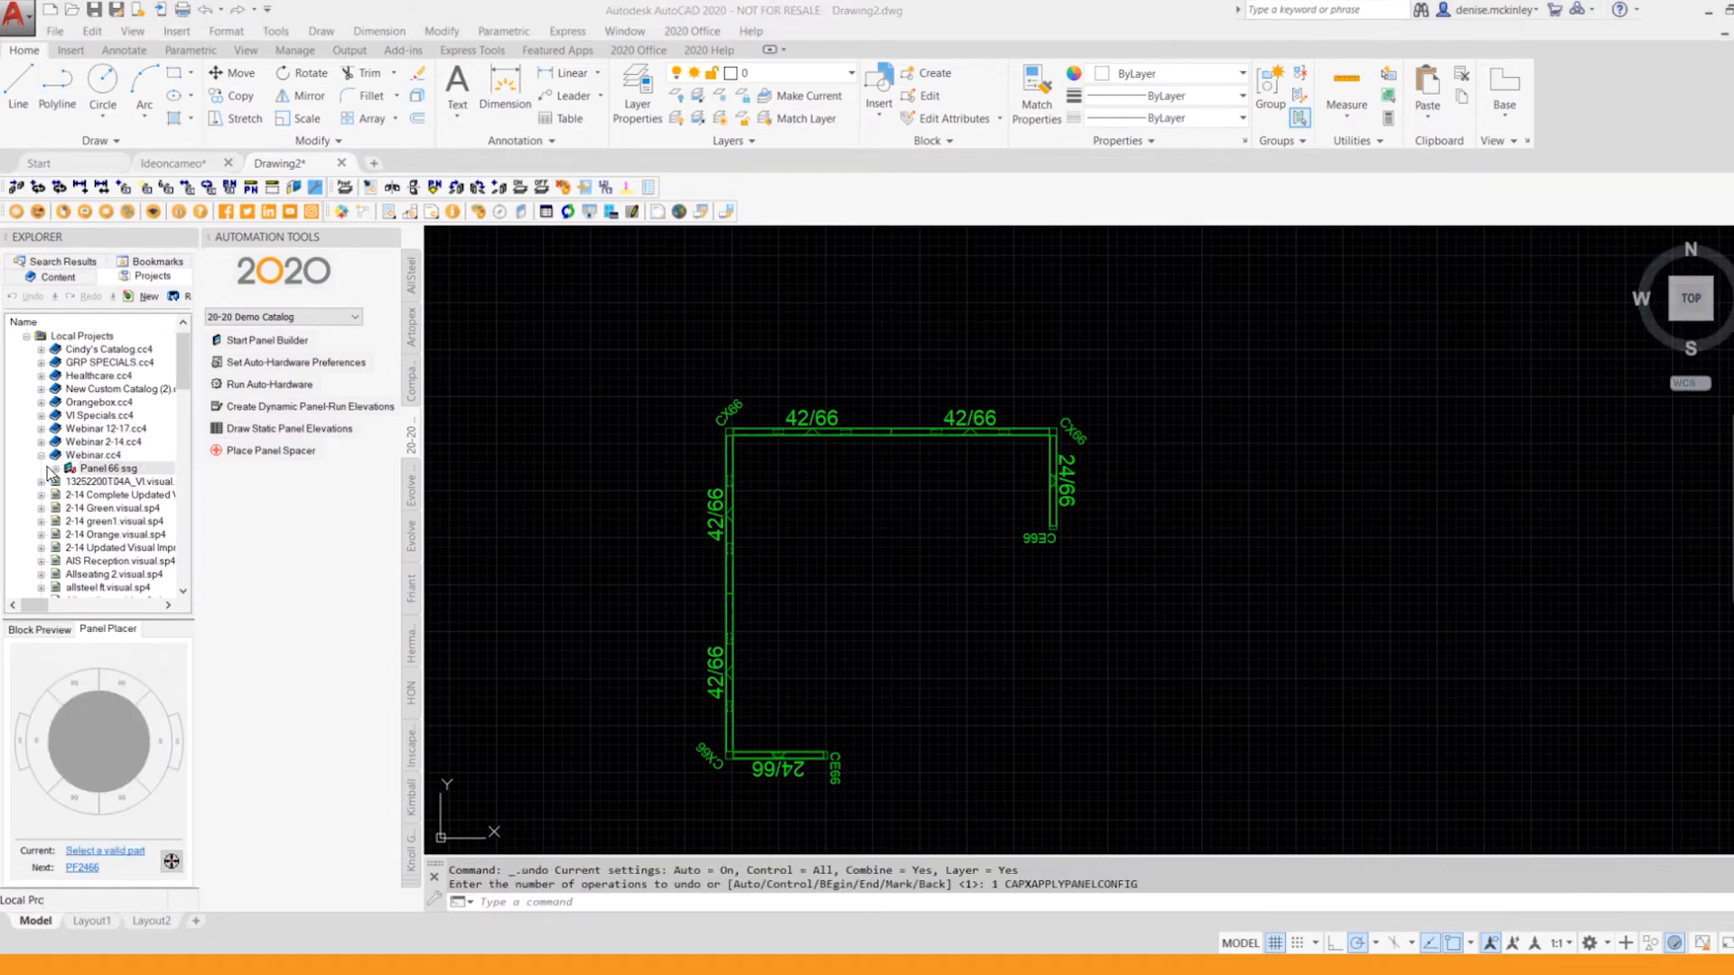
Step: Apply the Panel 66 ssg configuration to all panels of the drawn run
left_click(99, 471)
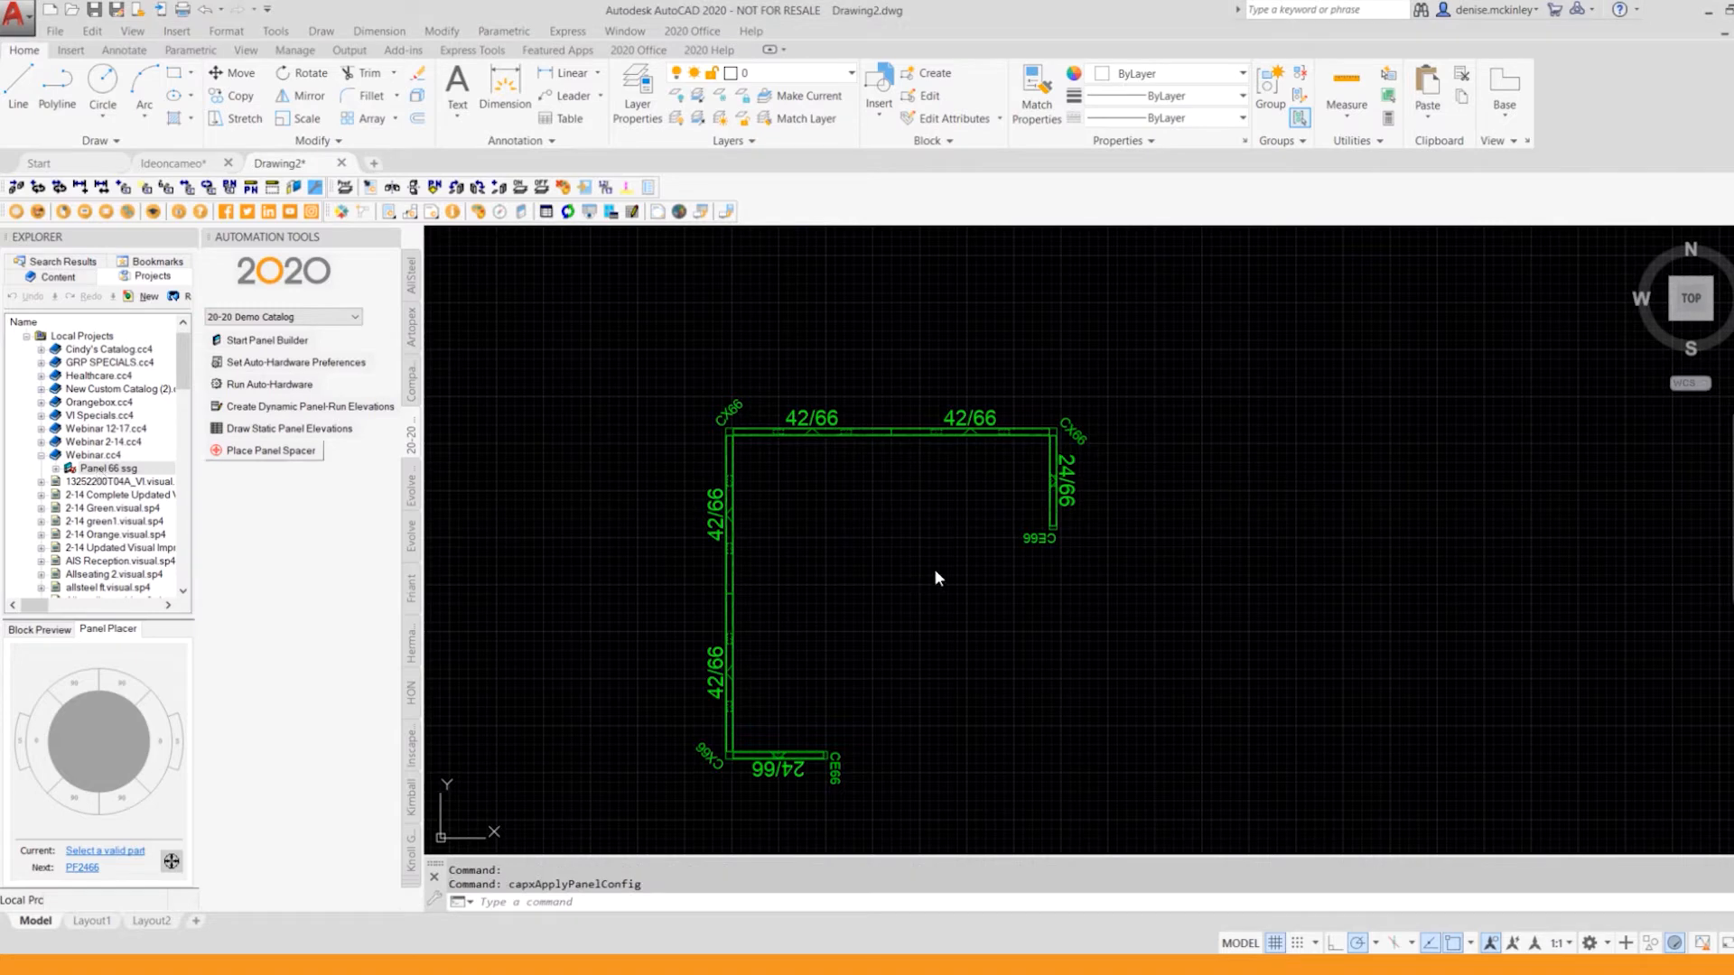
left_click_drag(101, 470, 930, 440)
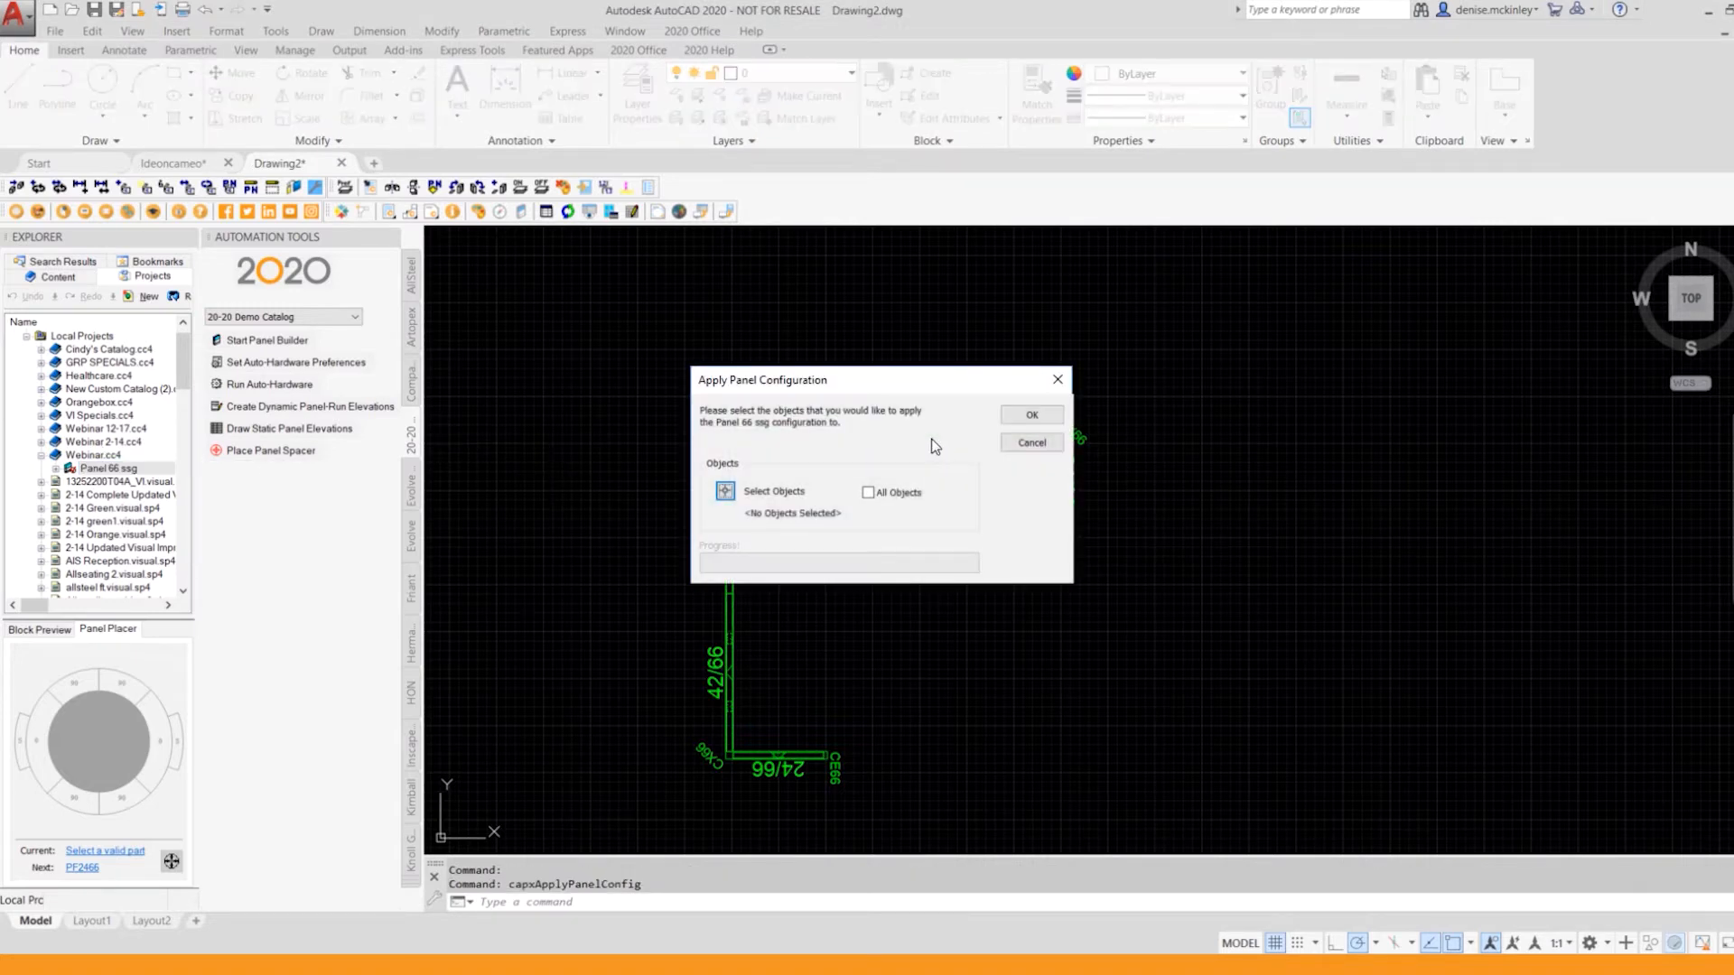
left_click(725, 492)
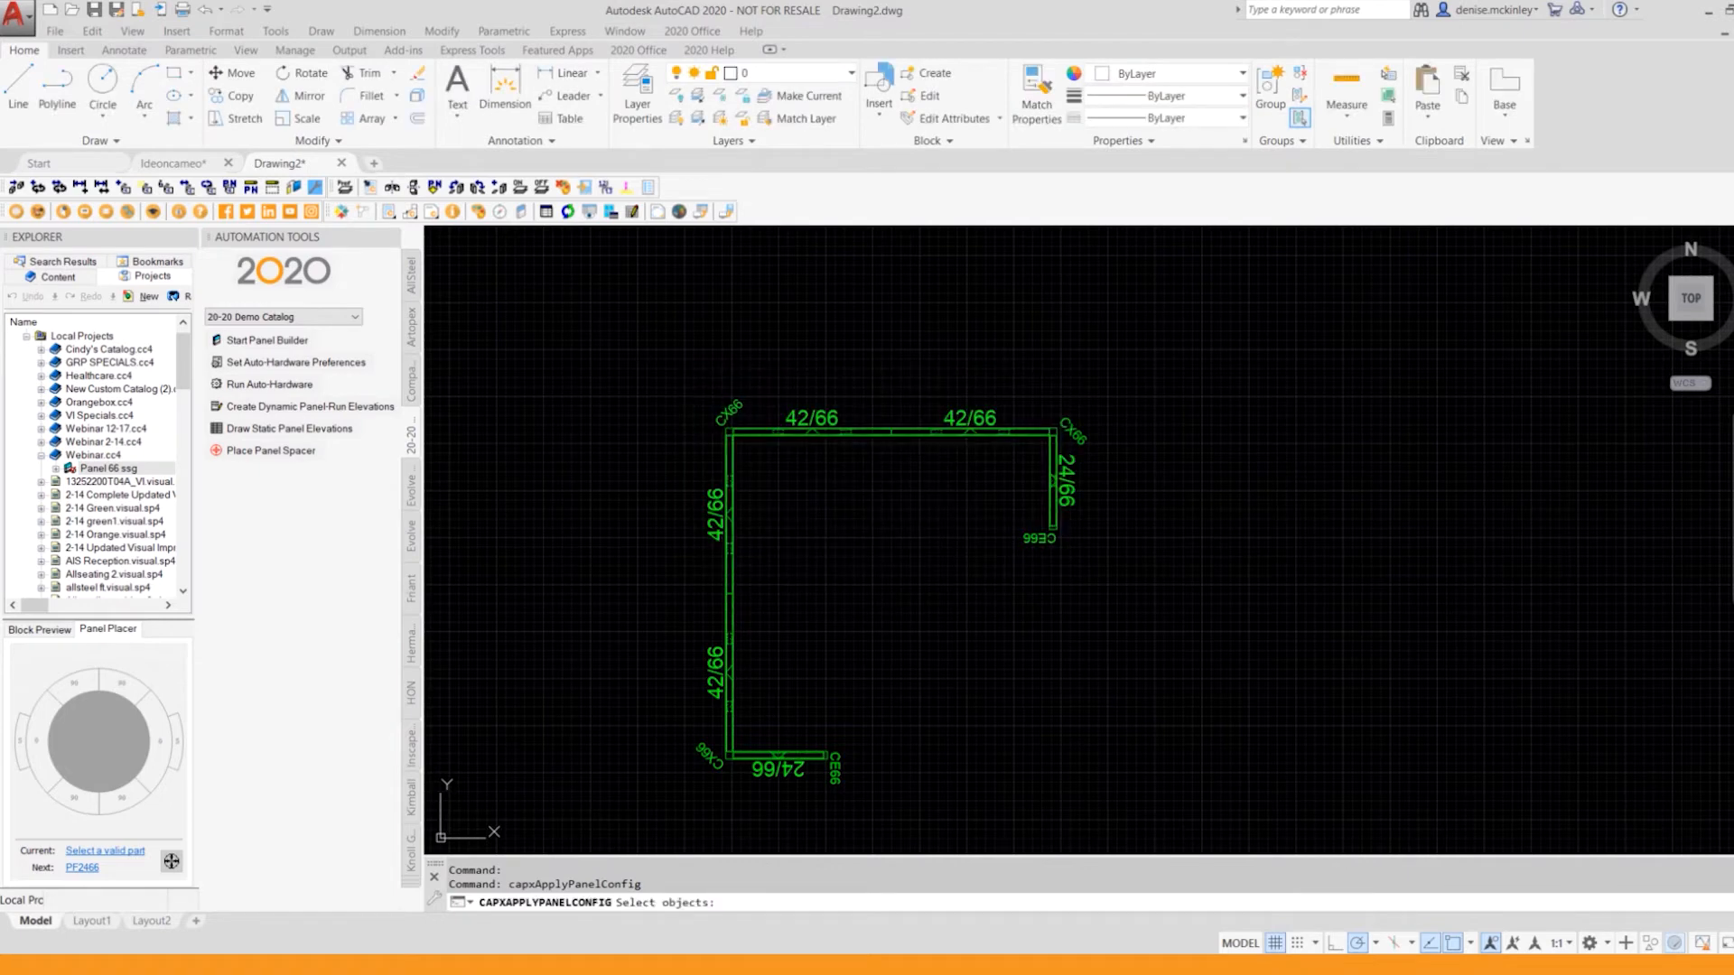
left_click(639, 354)
left_click(1147, 810)
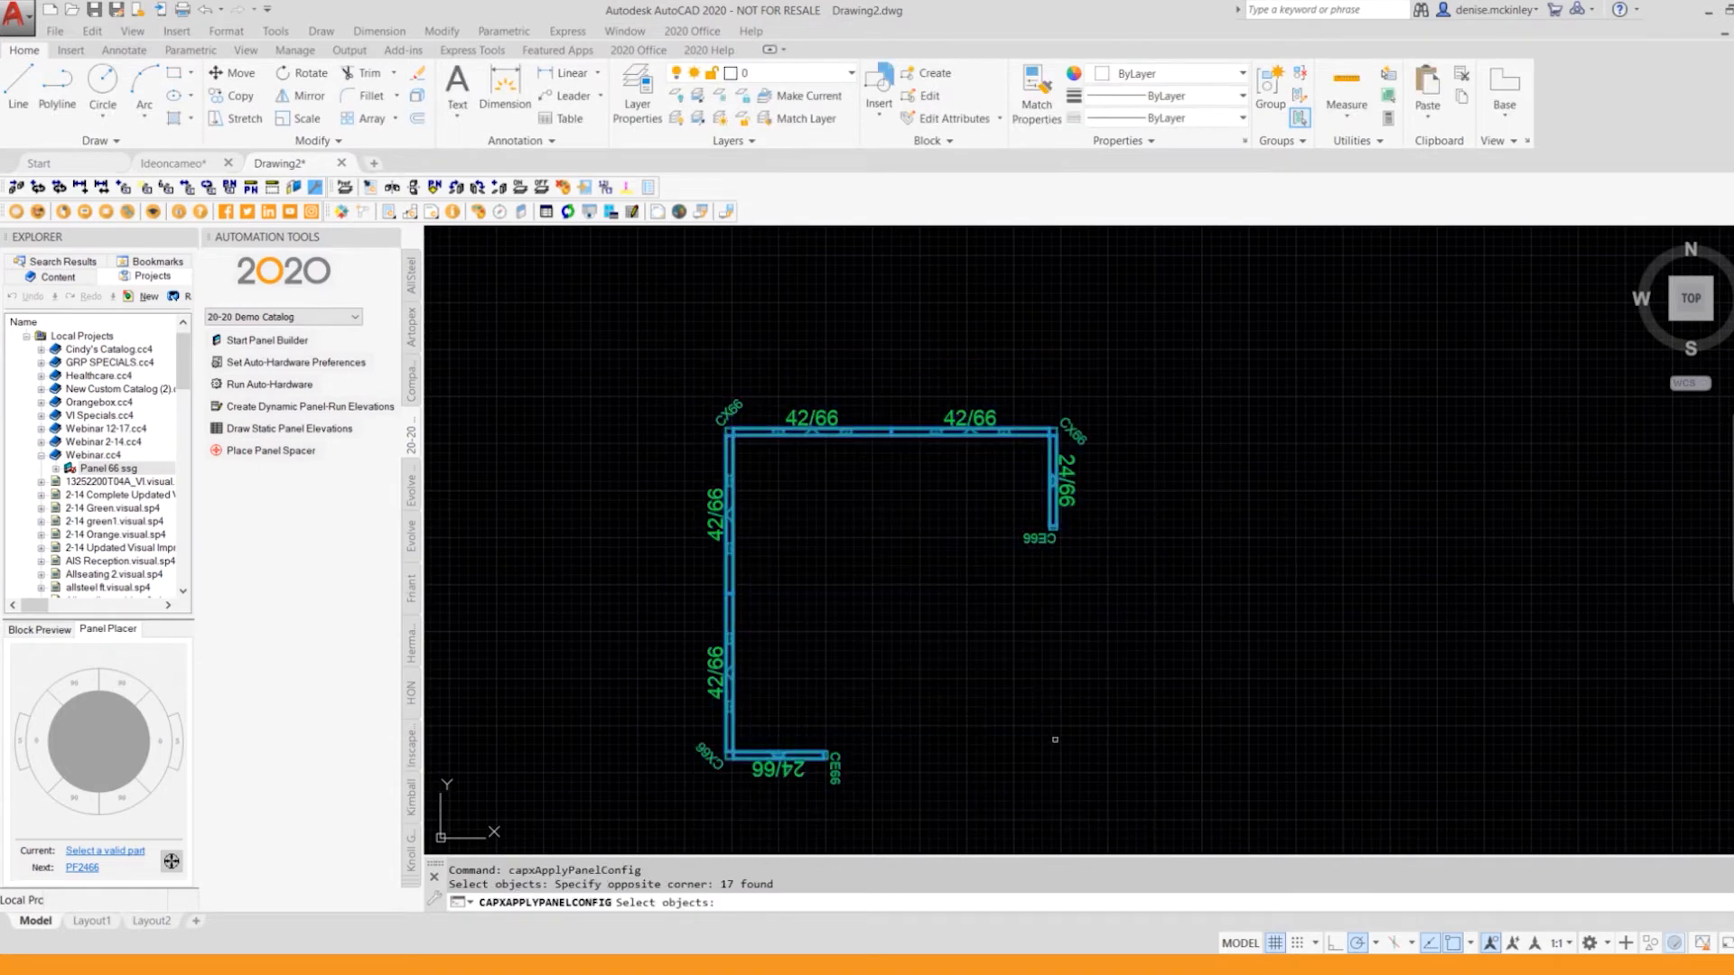
key("Return")
left_click(868, 492)
left_click(1032, 416)
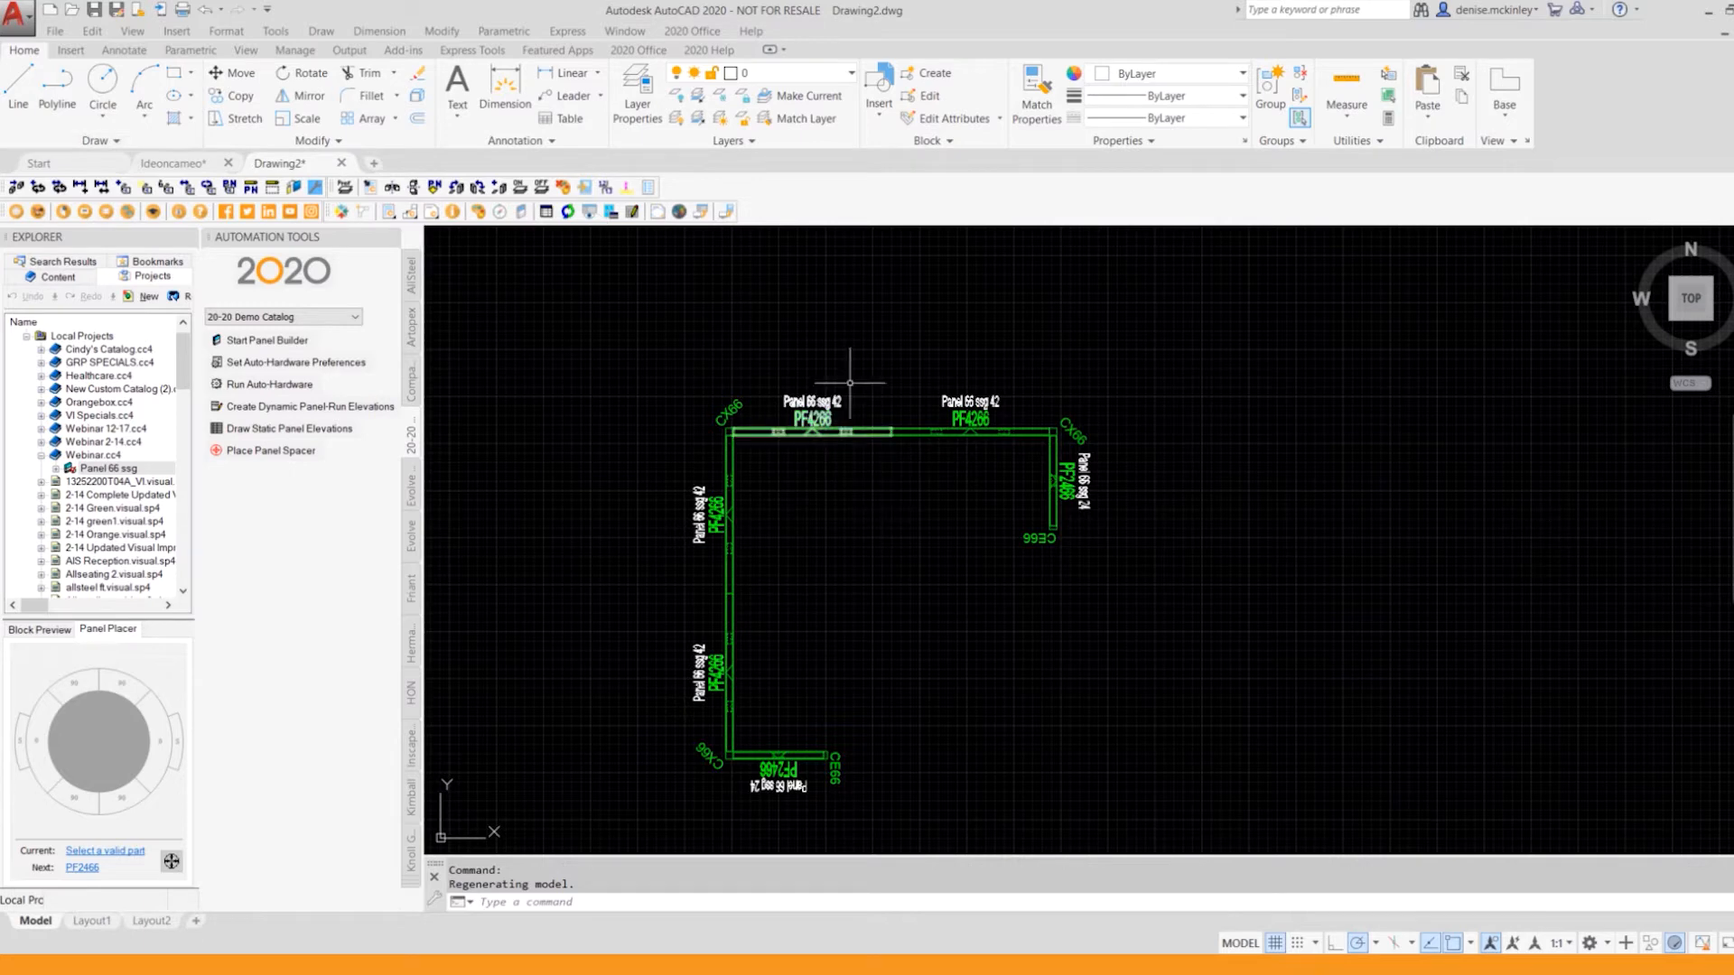
Step: Convert the whole panel run from plan symbols to 3D
left_click(704, 32)
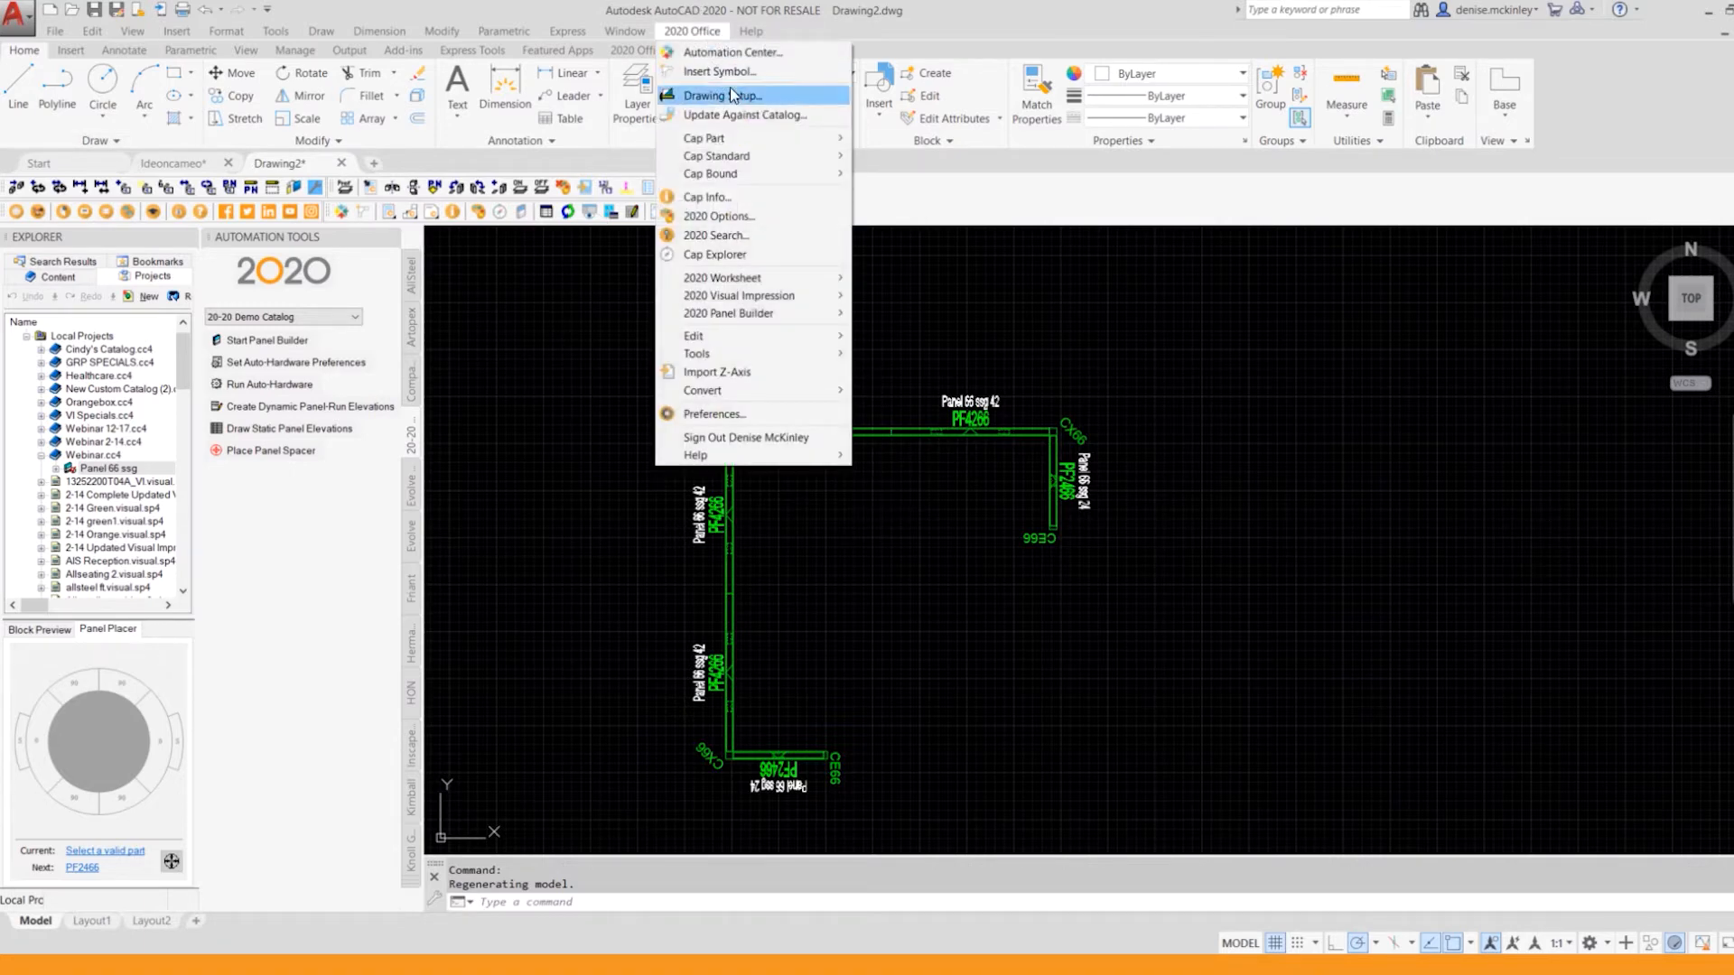
mouse_move(755, 353)
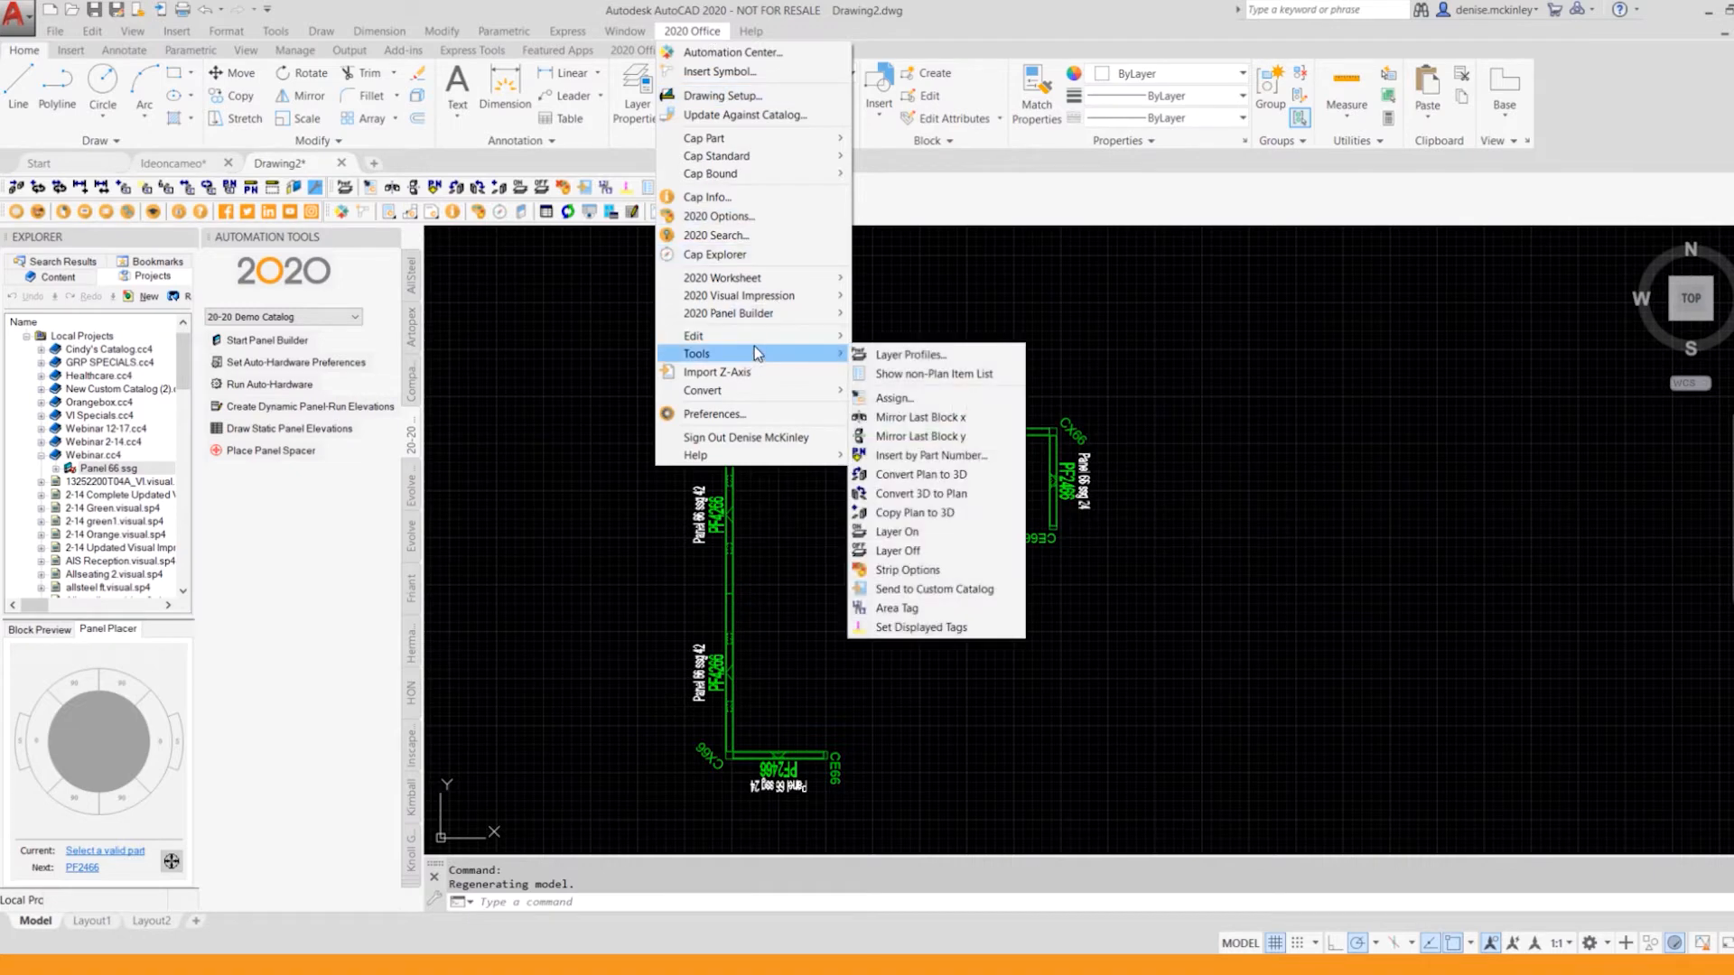
left_click(926, 475)
left_click(616, 372)
left_click(1175, 795)
key("Return")
Step: View the panel run in SE Isometric with its hidden lines removed using the HIDE command
left_click(133, 31)
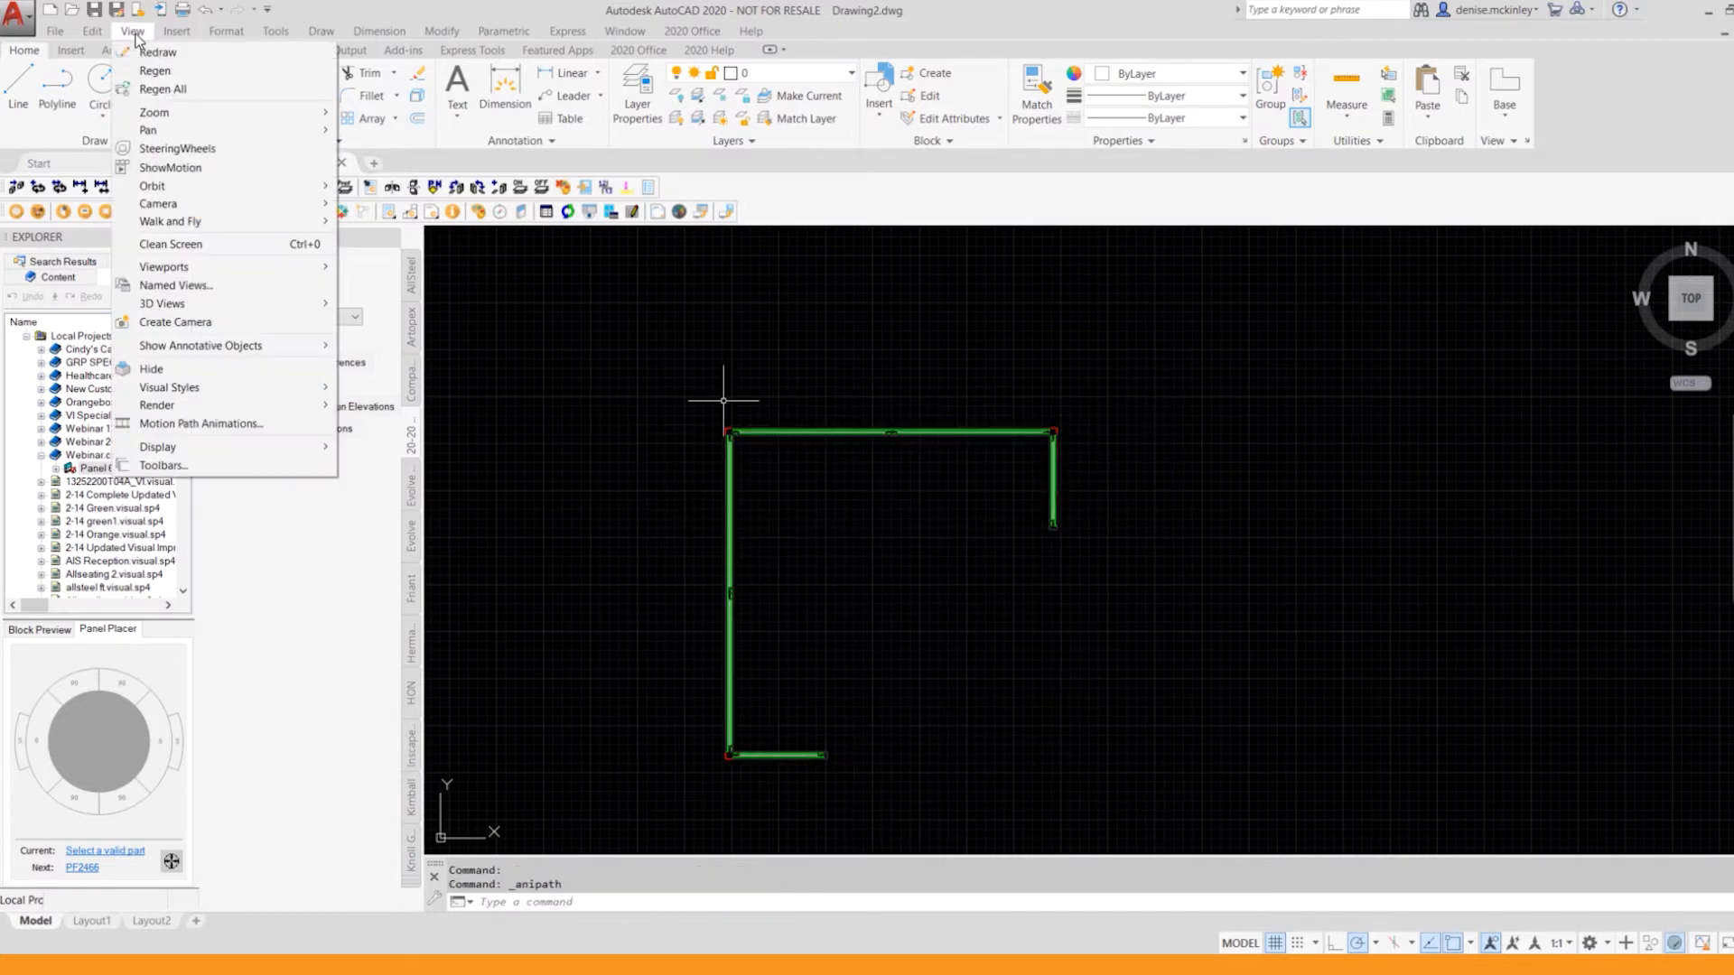
mouse_move(240, 302)
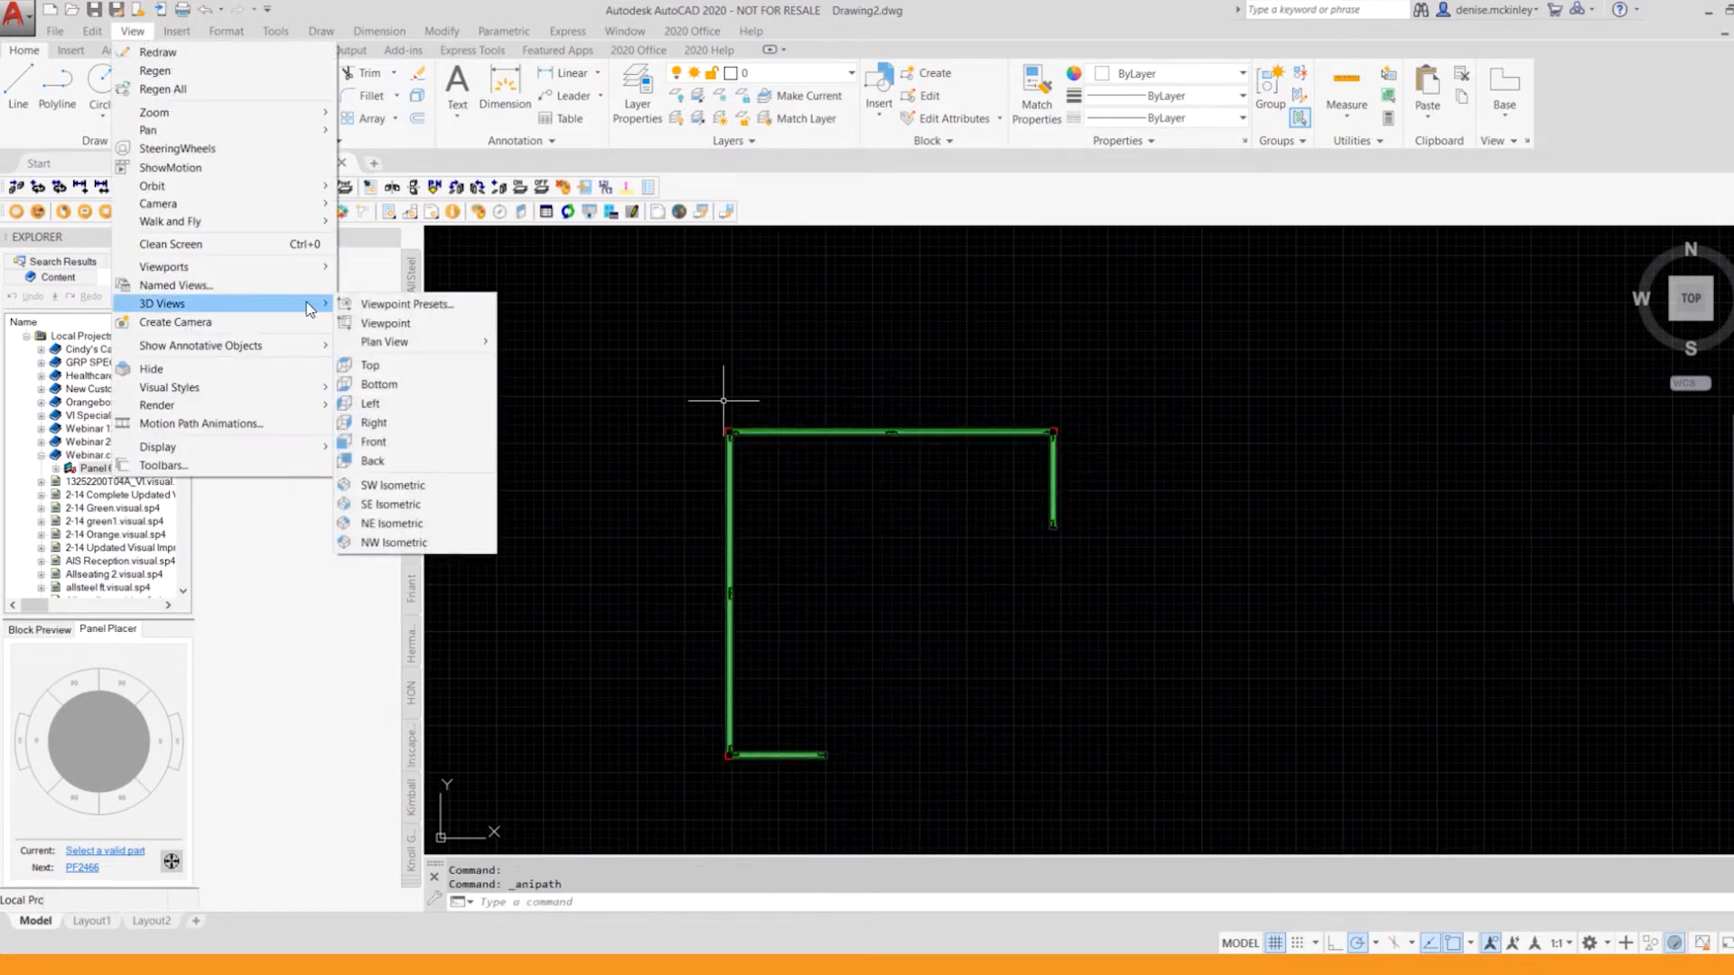
left_click(417, 506)
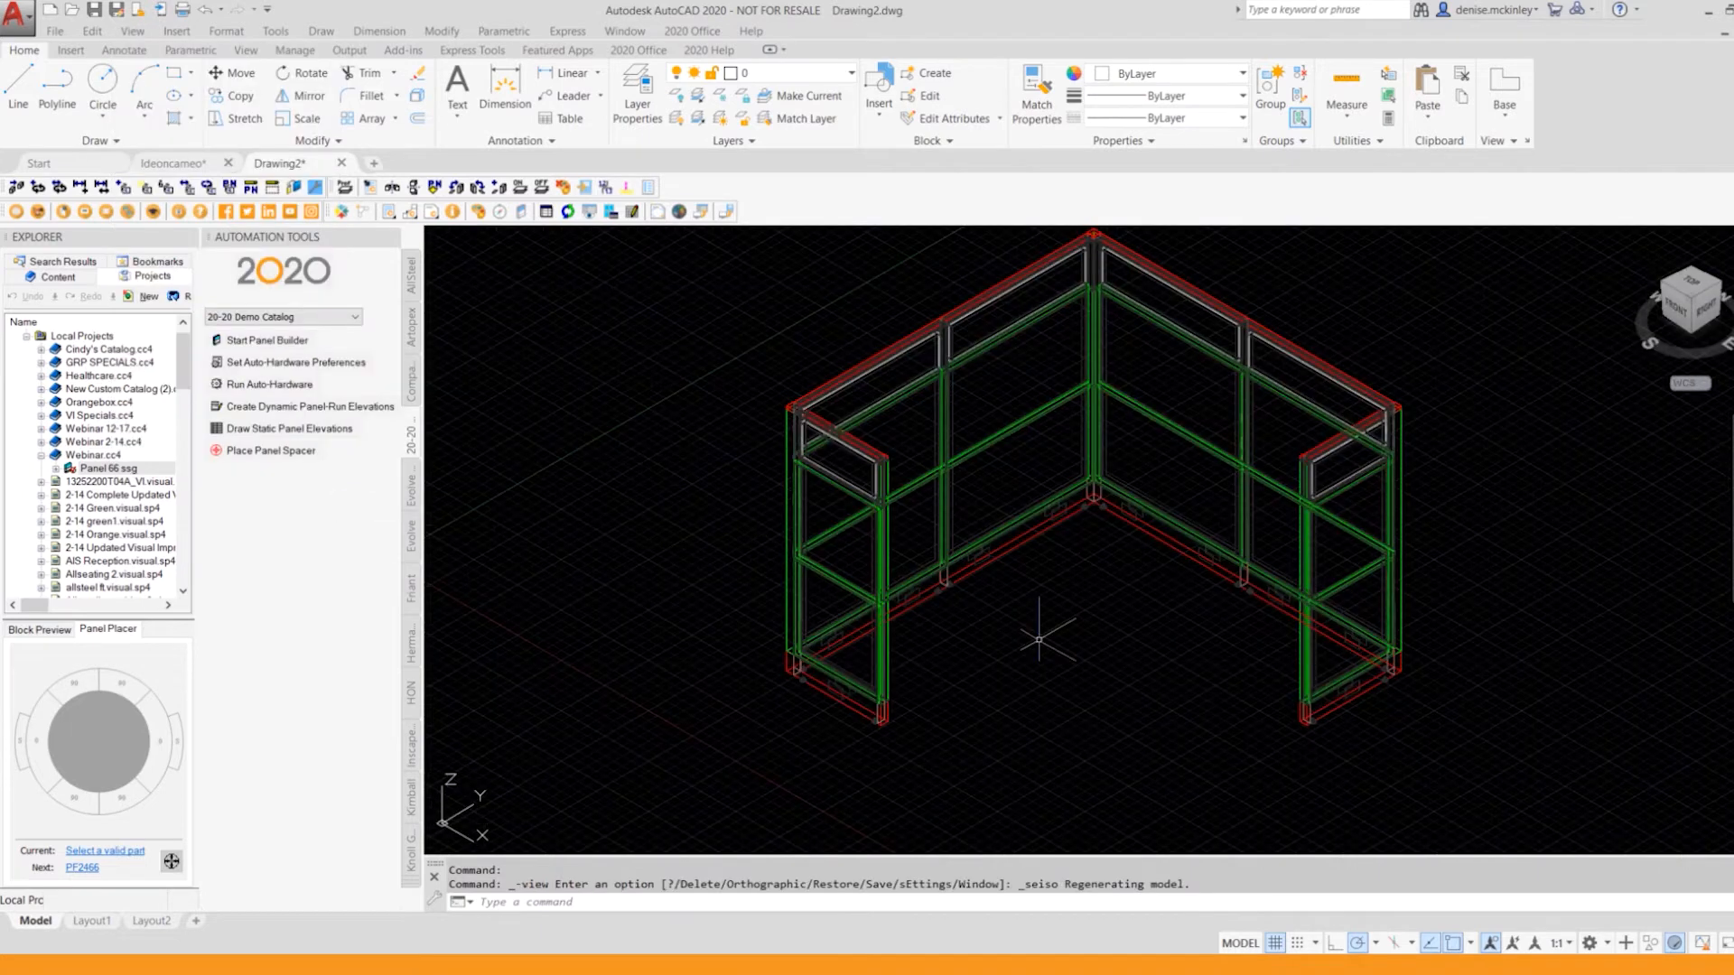
type("HIDE")
key("Return")
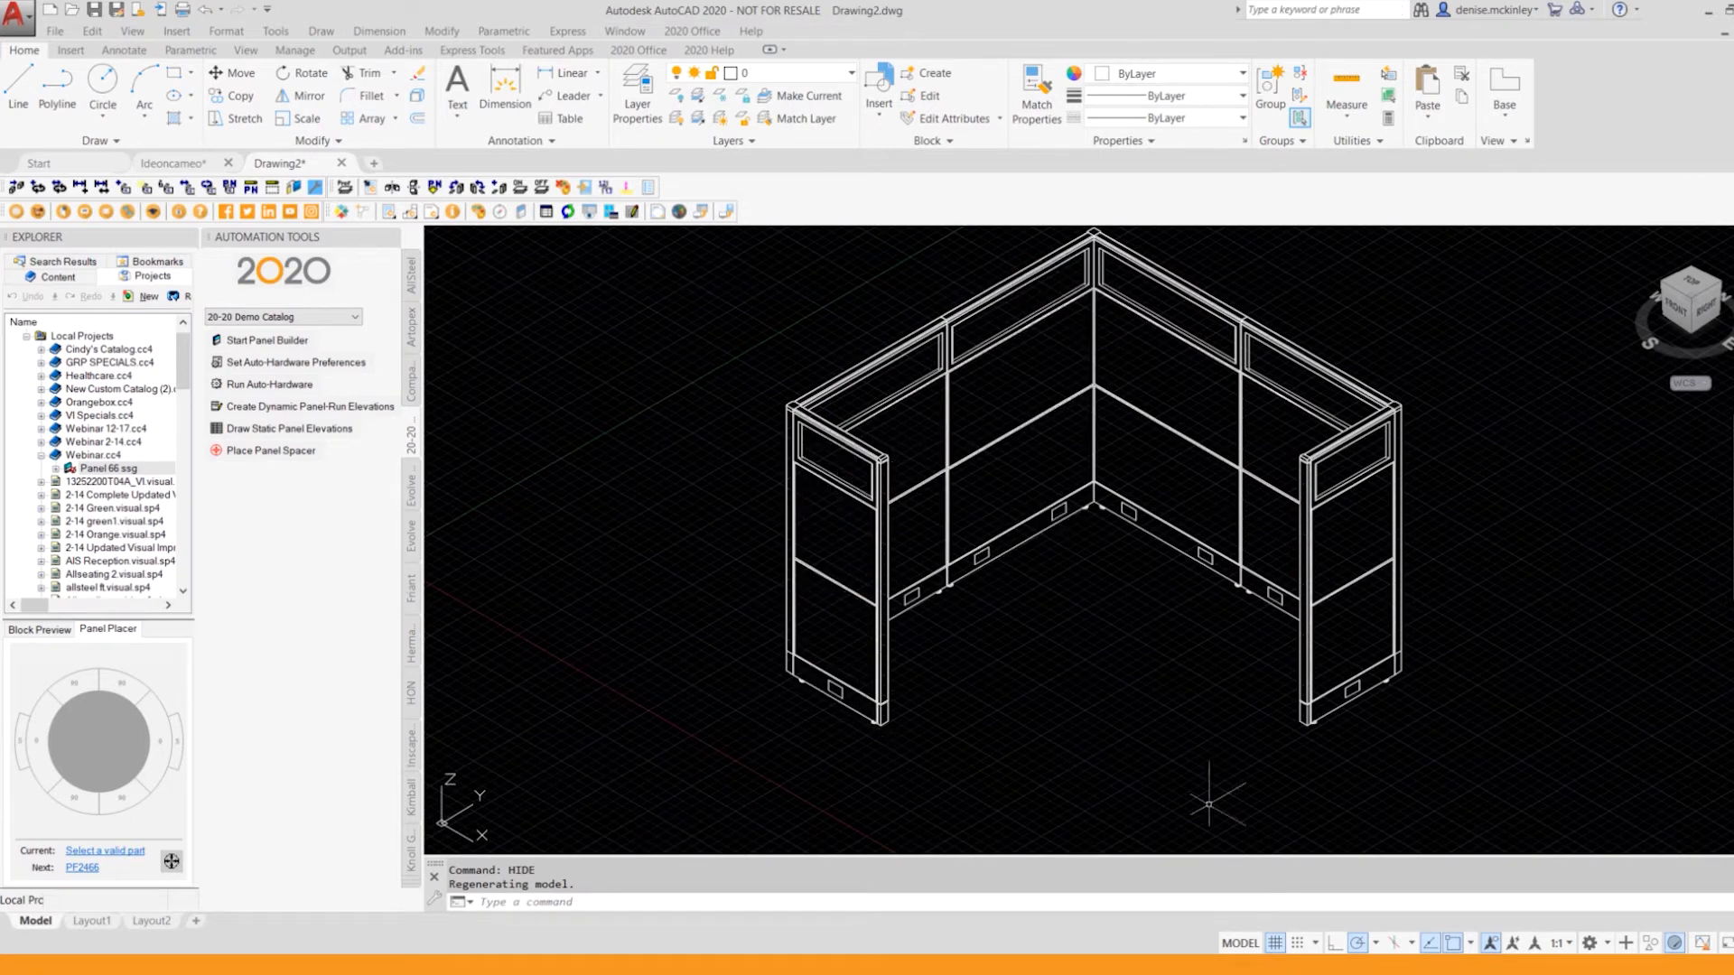
Step: Return the drawing to plan view of the current UCS
left_click(133, 31)
mouse_move(271, 303)
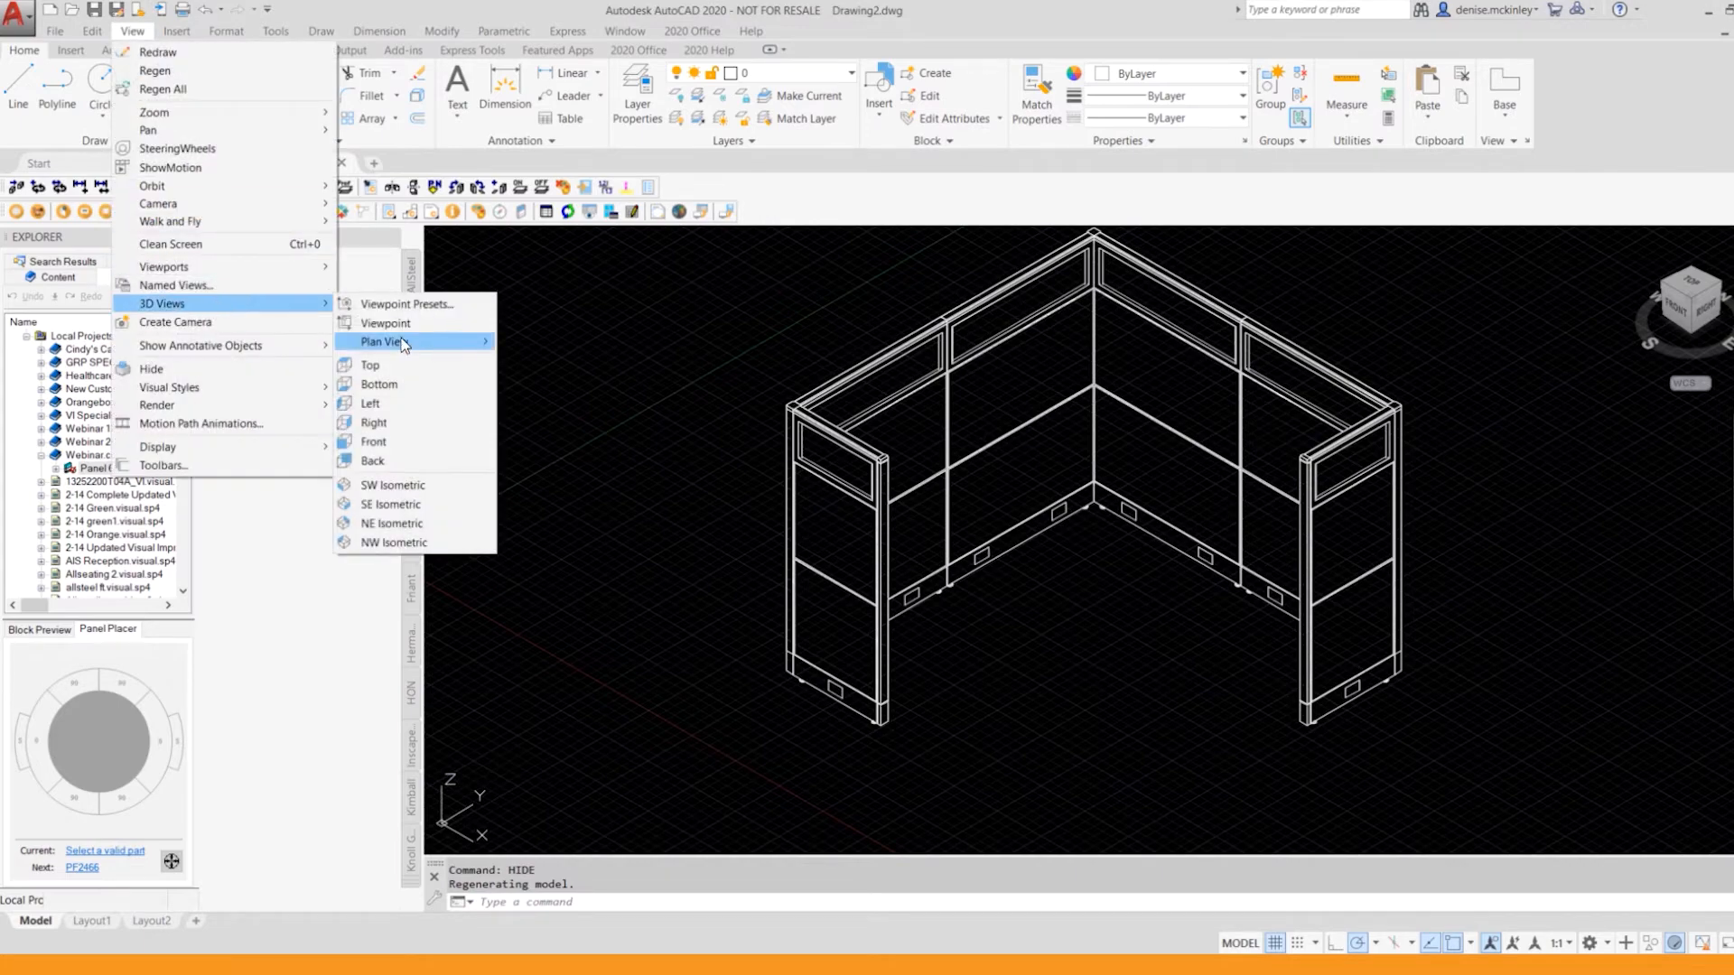
mouse_move(478, 345)
left_click(546, 343)
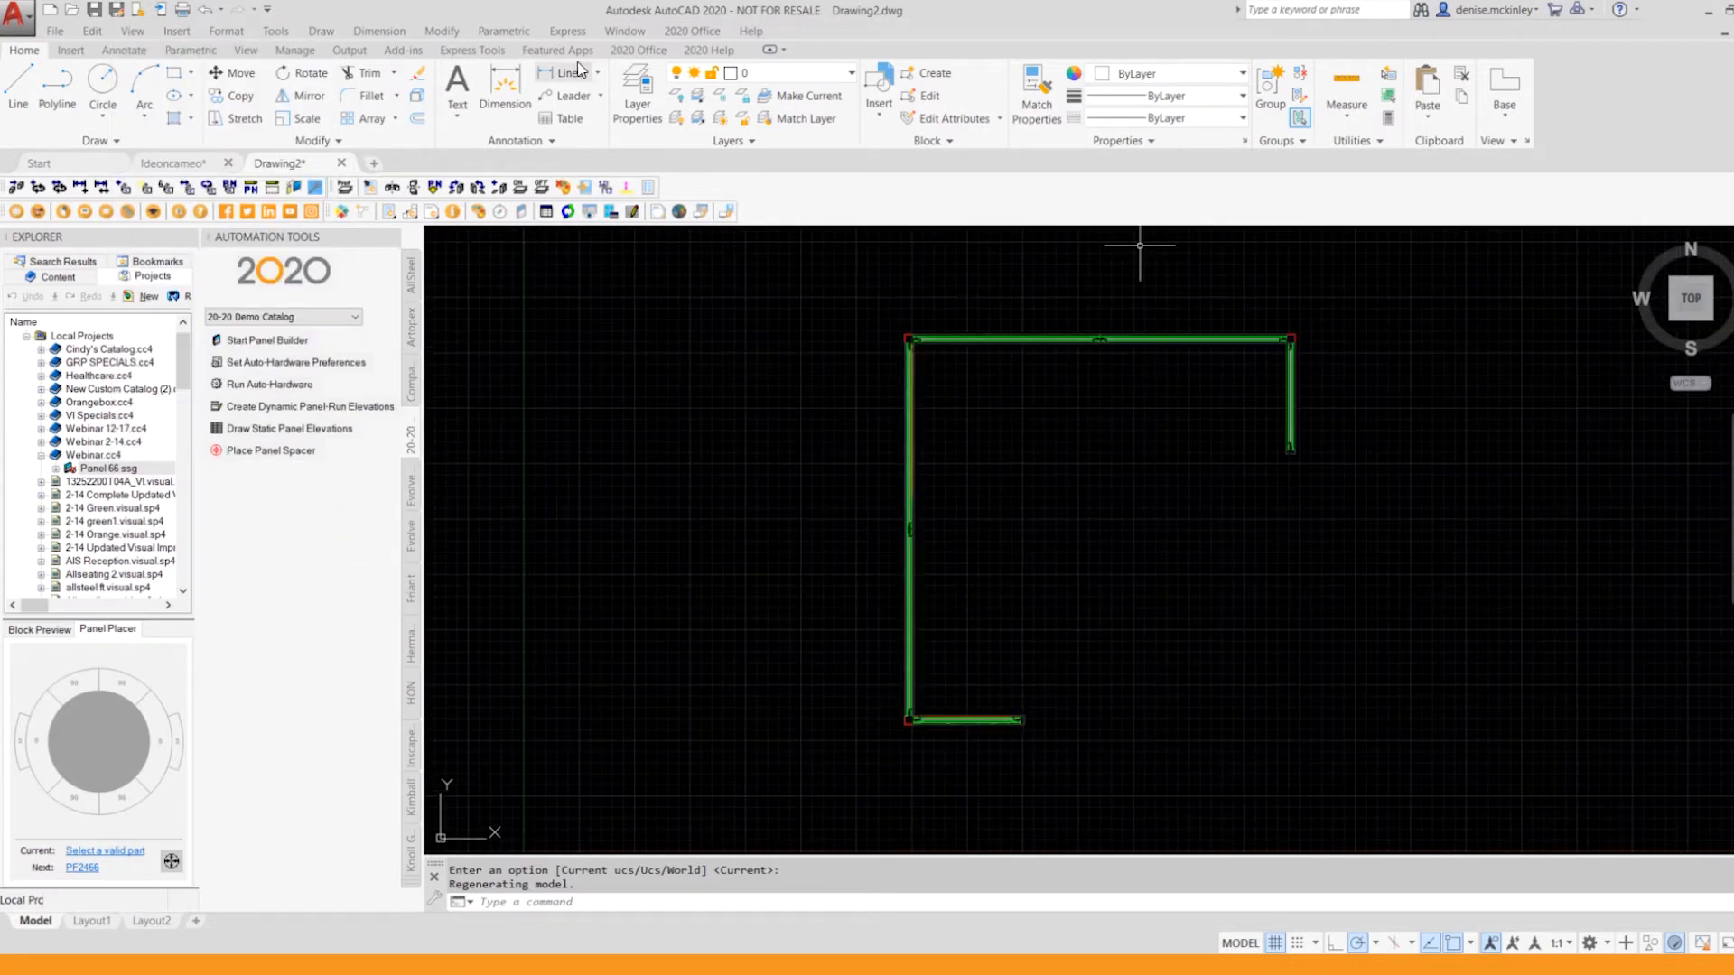
Step: Convert the whole panel run from 3D back to plan symbols
left_click(718, 34)
mouse_move(756, 341)
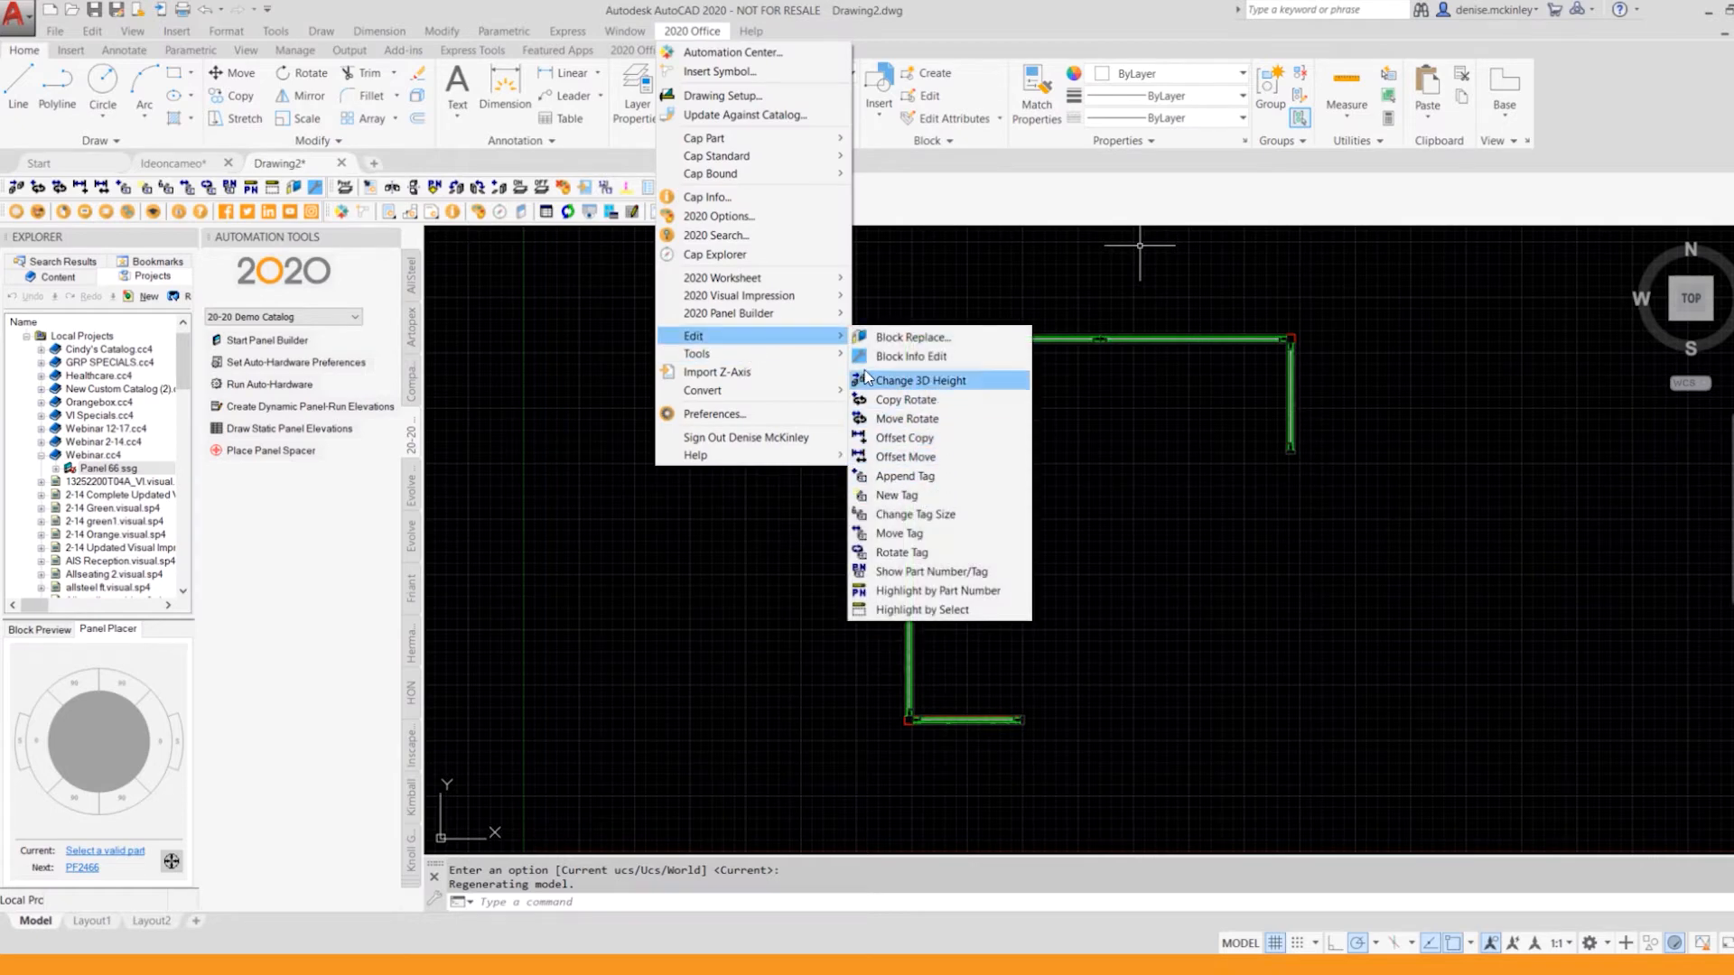
mouse_move(827, 363)
left_click(930, 494)
left_click(805, 321)
left_click(1381, 794)
key("Return")
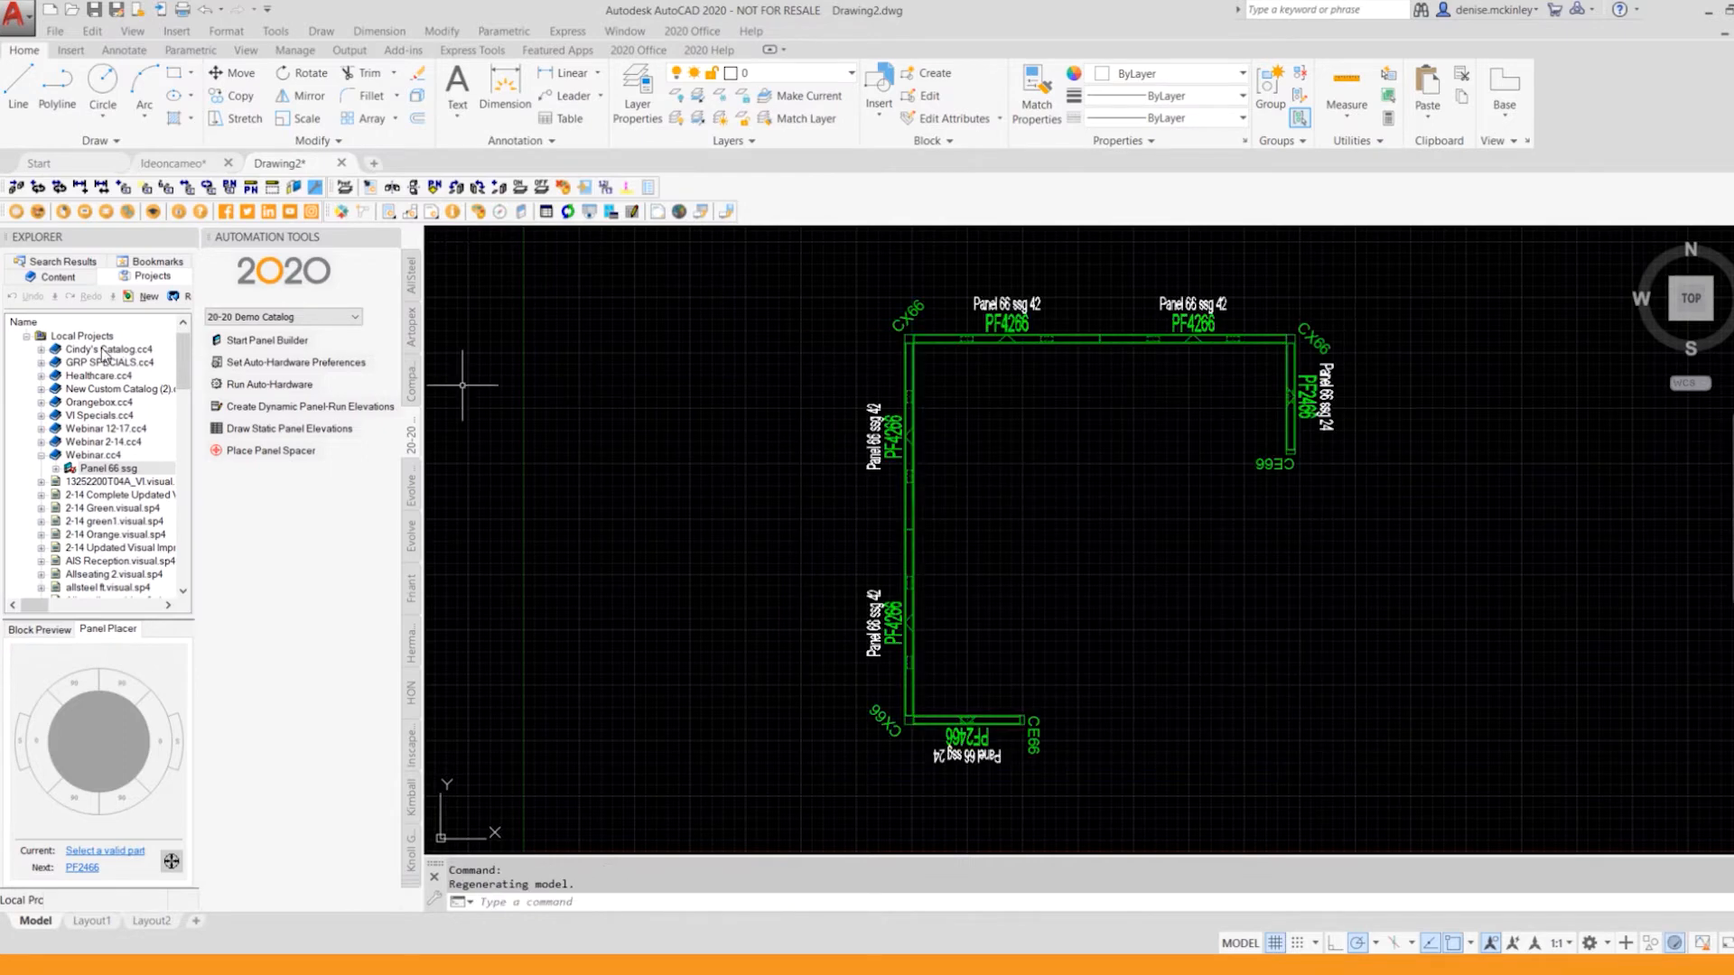
Step: Close the automation tools and browse the demo catalog content to Systems, Worksurfaces, Rectangular, 24" Depth
left_click(51, 276)
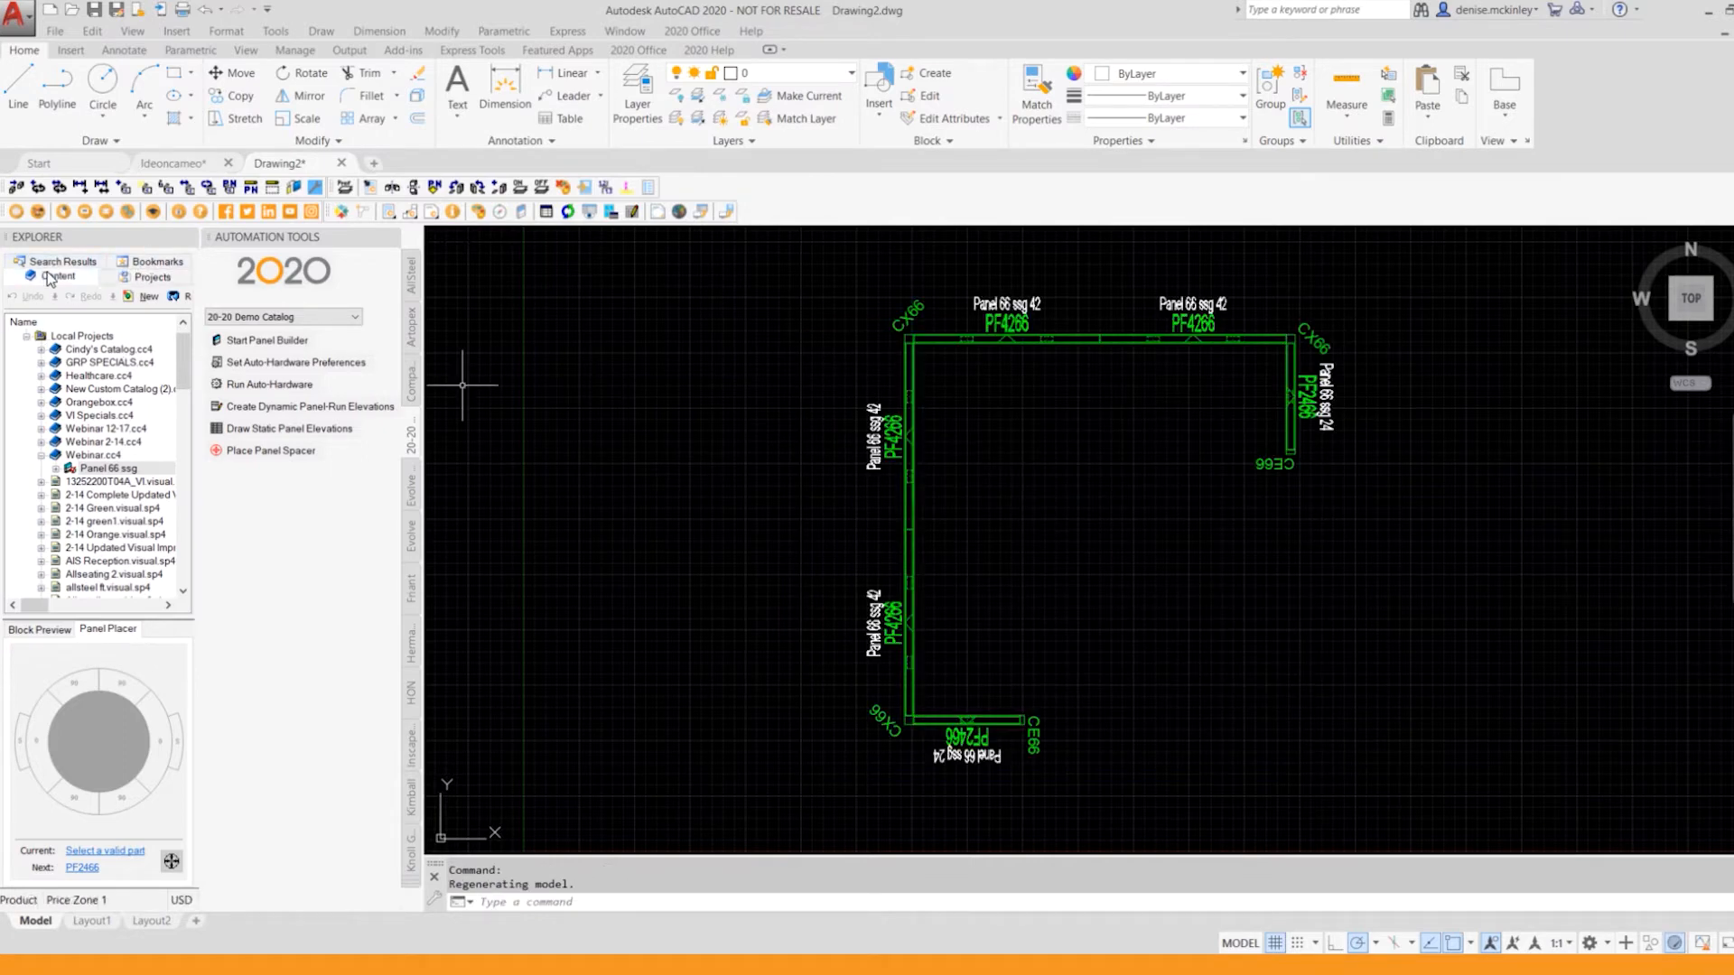
left_click(393, 238)
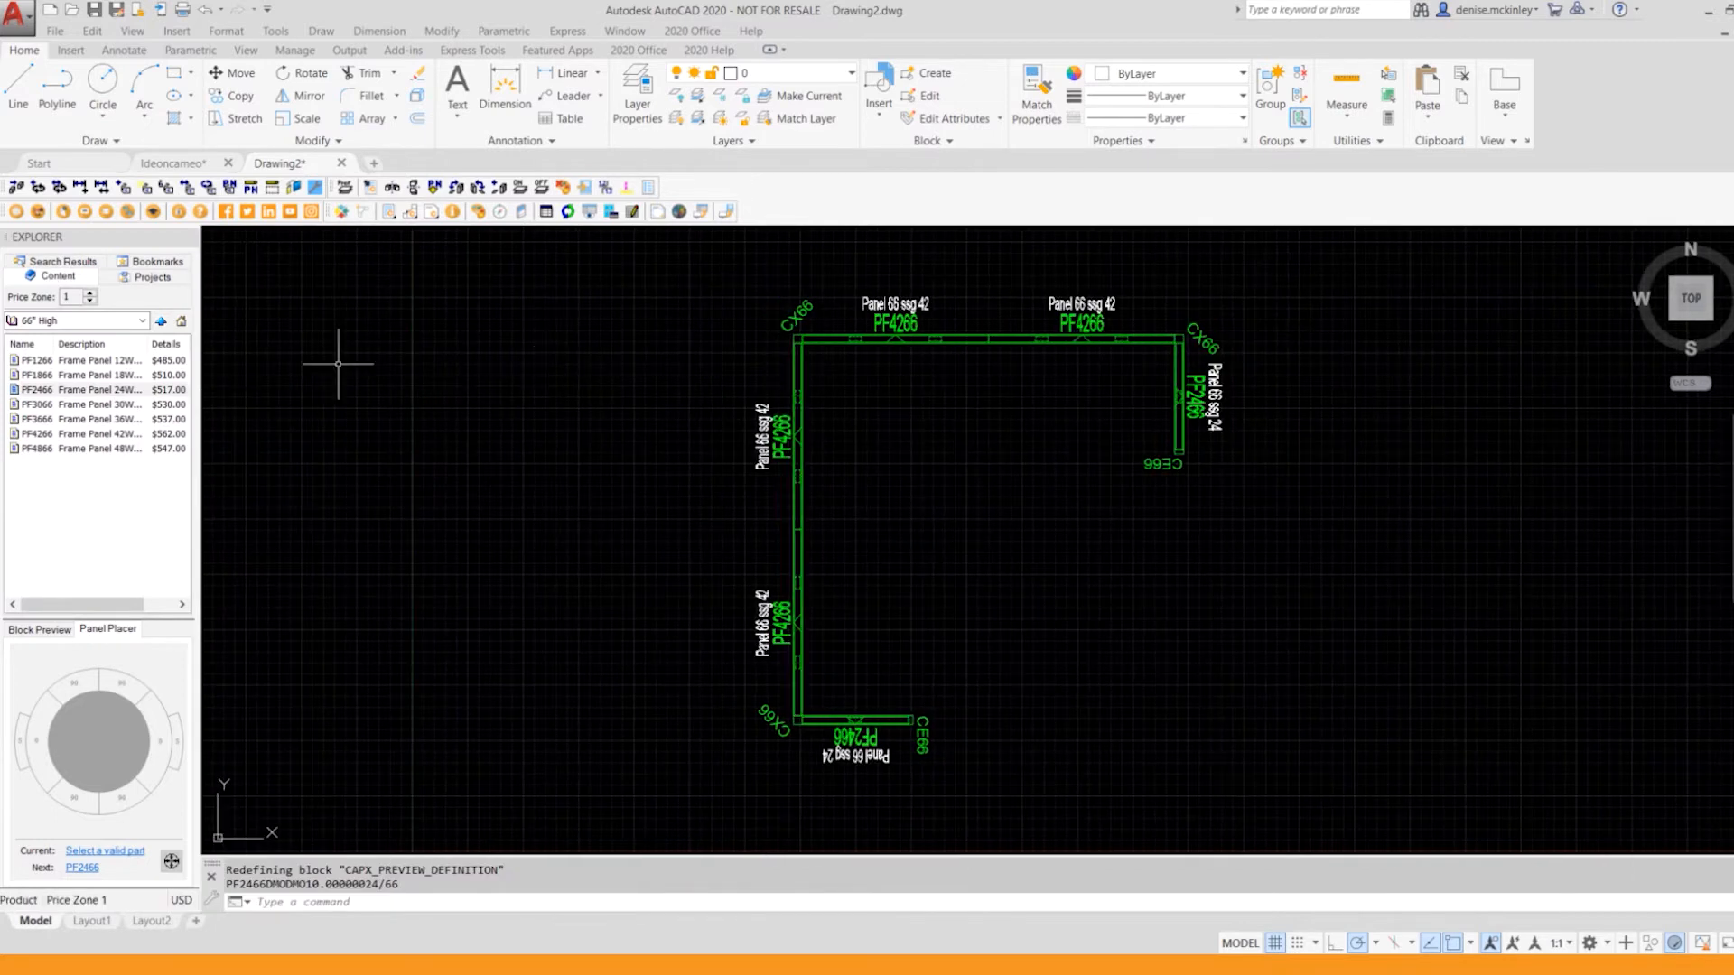
left_click(143, 320)
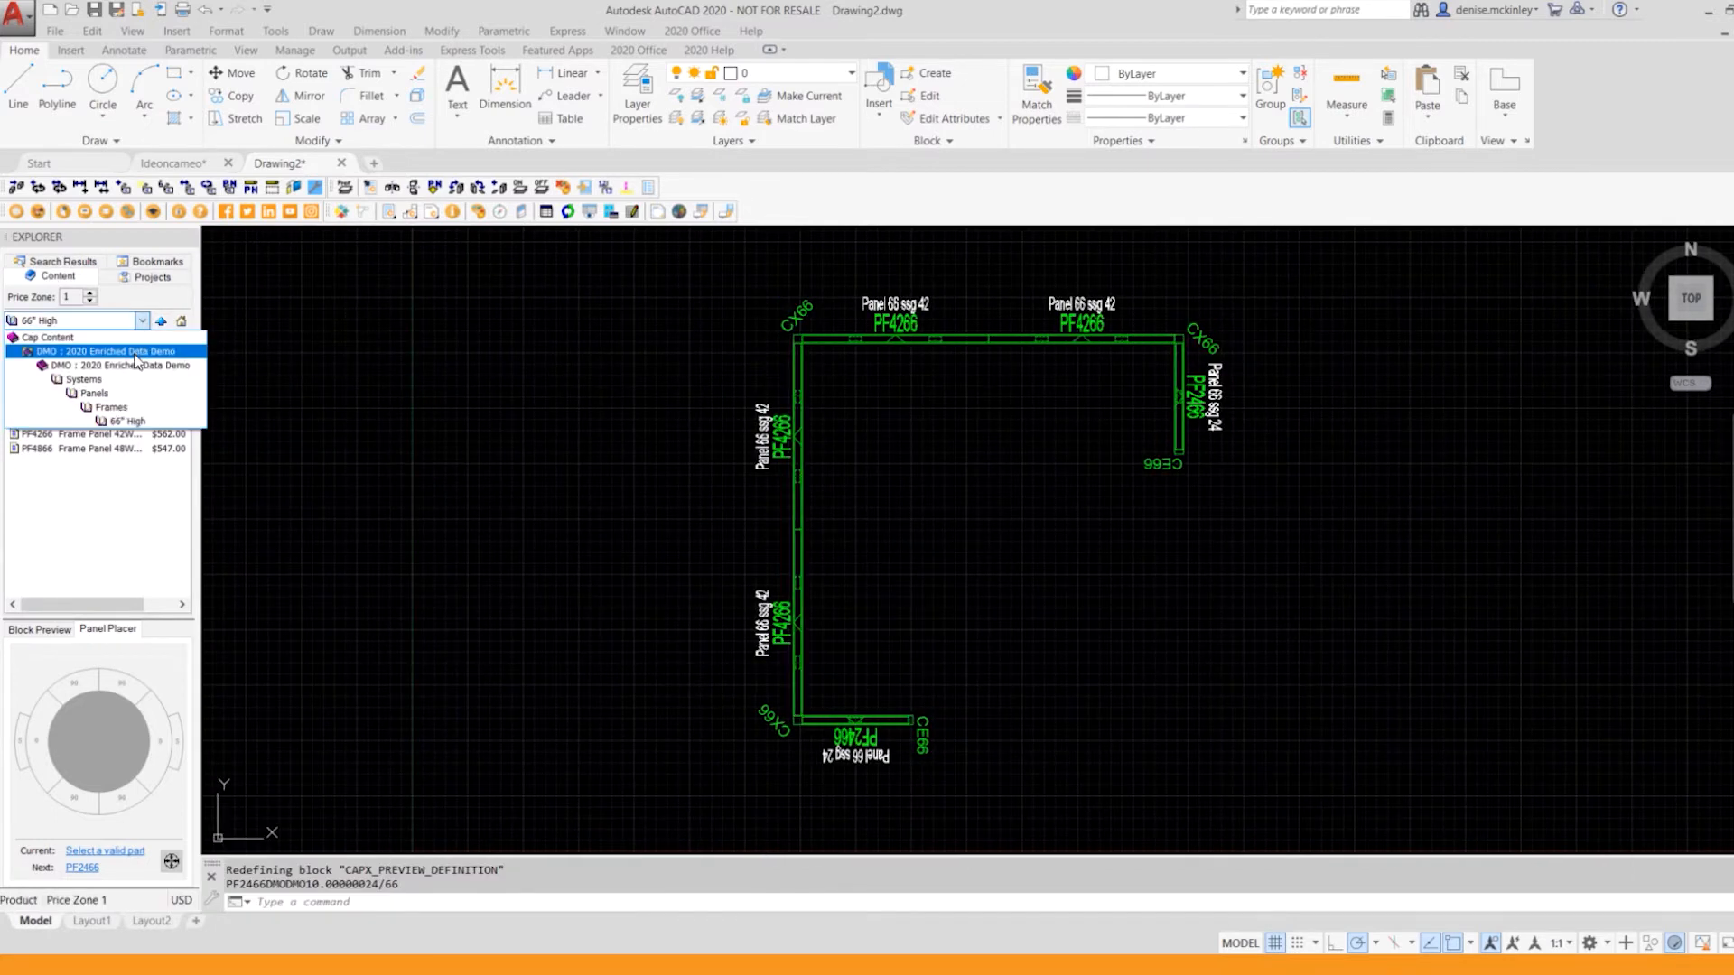
left_click(127, 381)
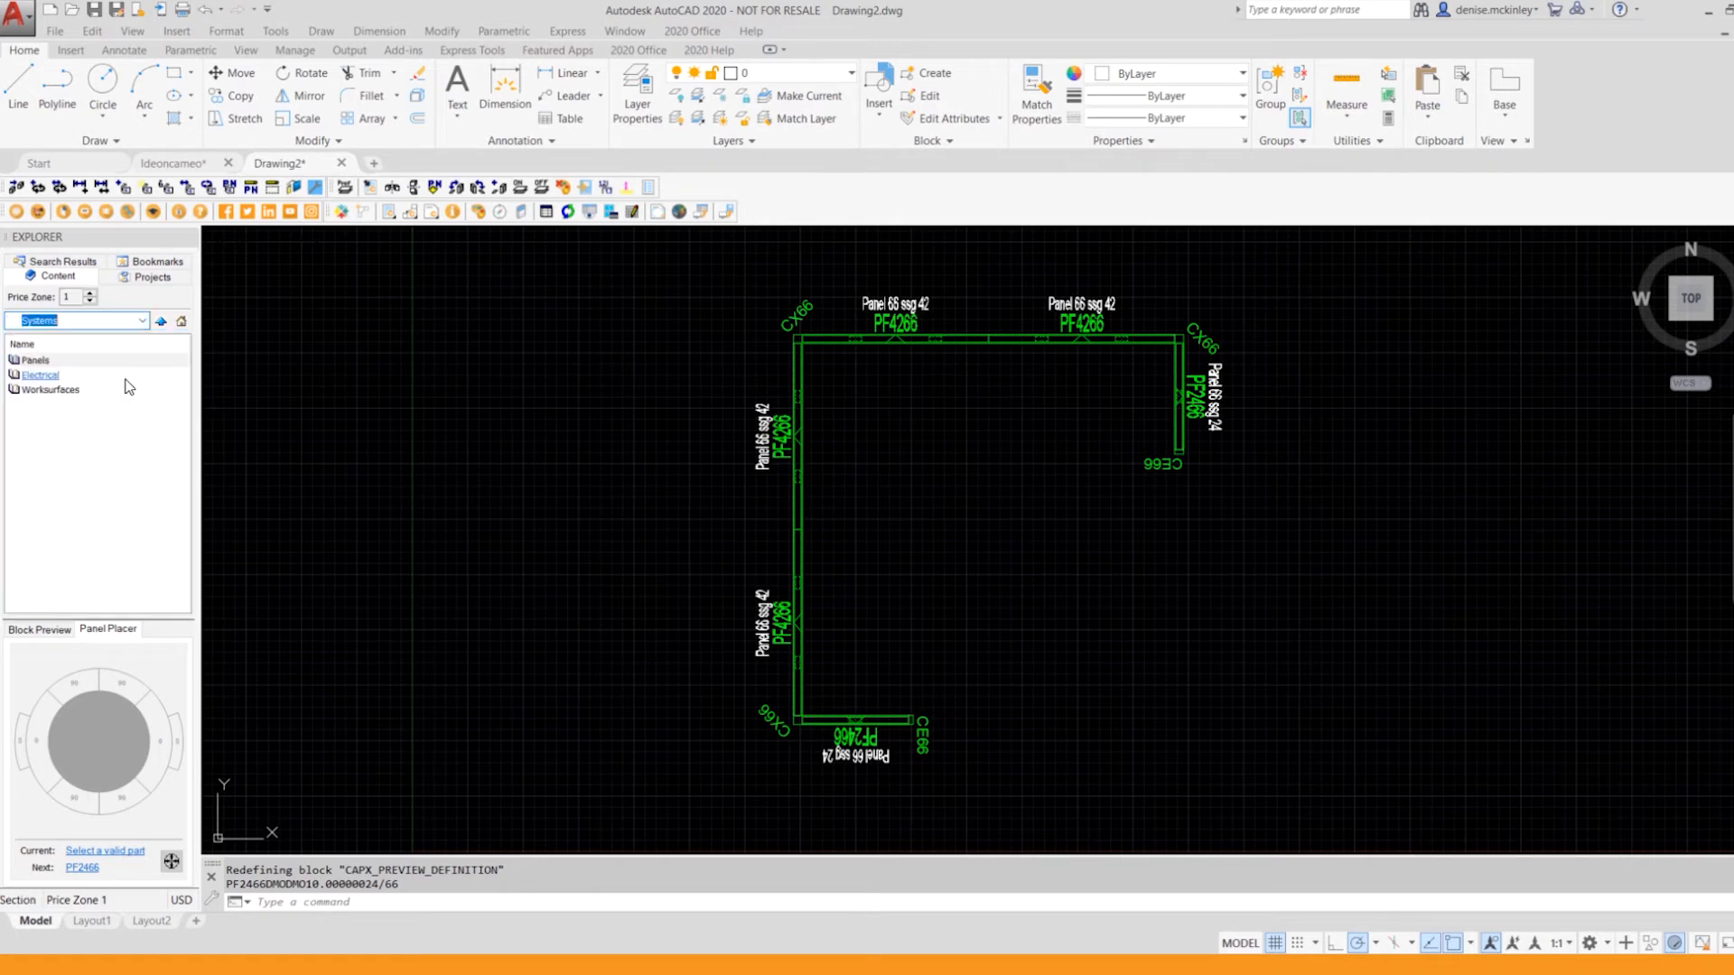
double_click(71, 391)
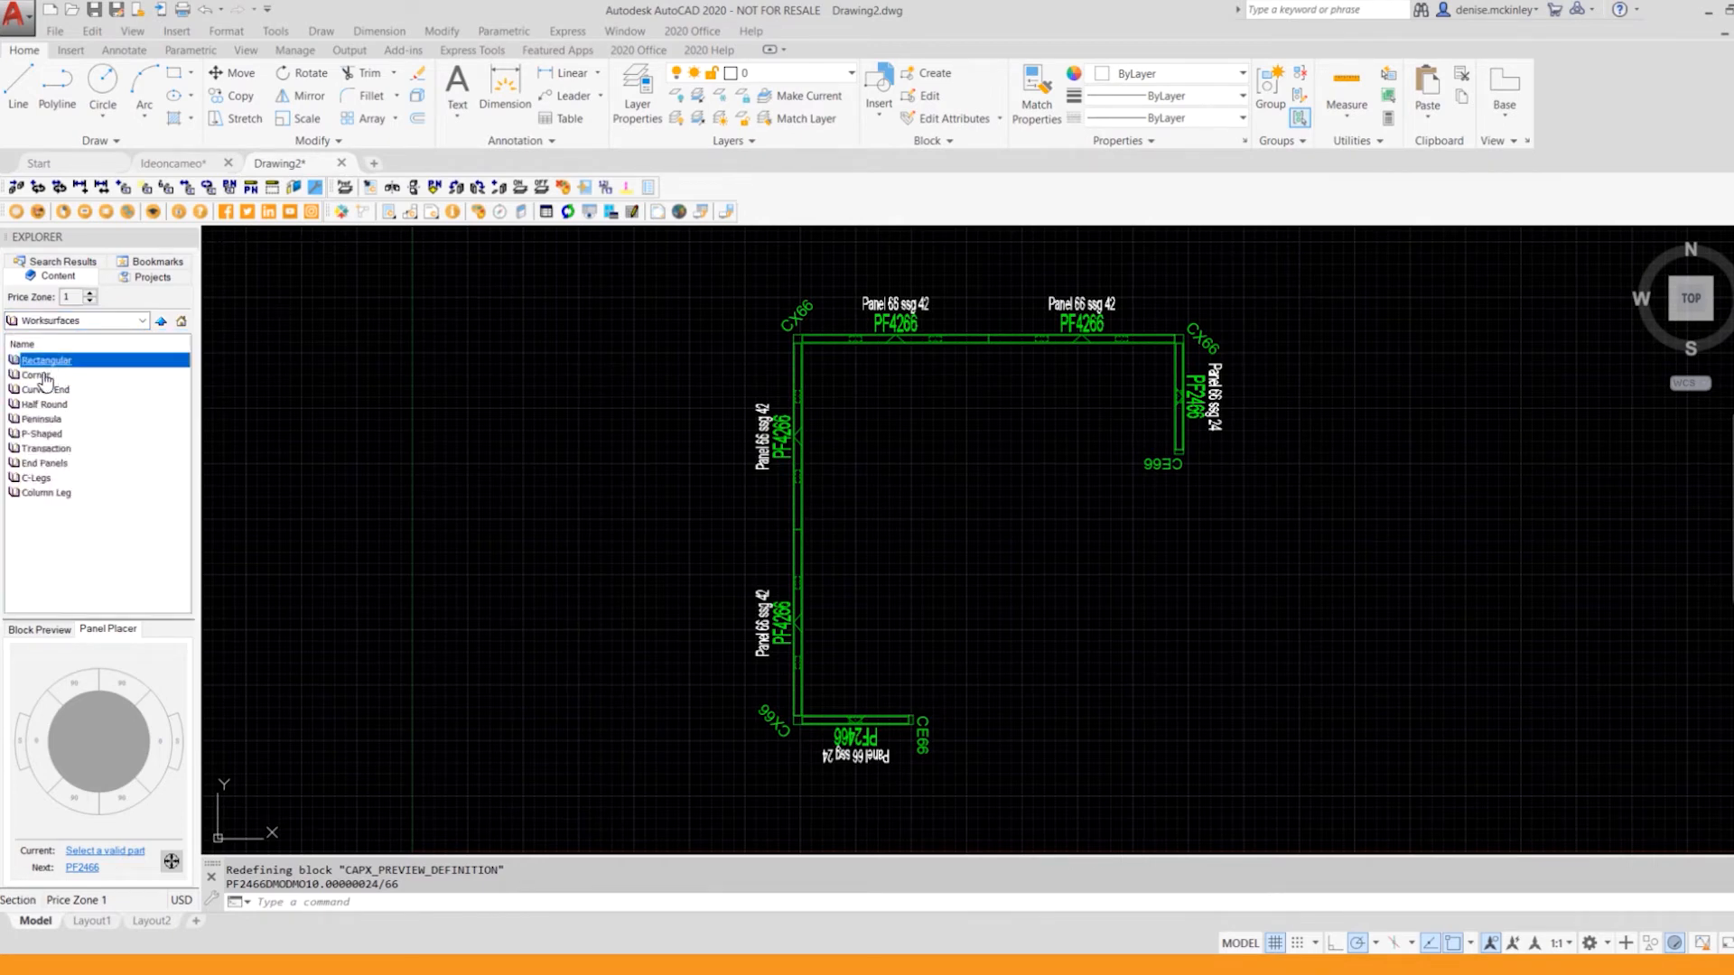
double_click(50, 361)
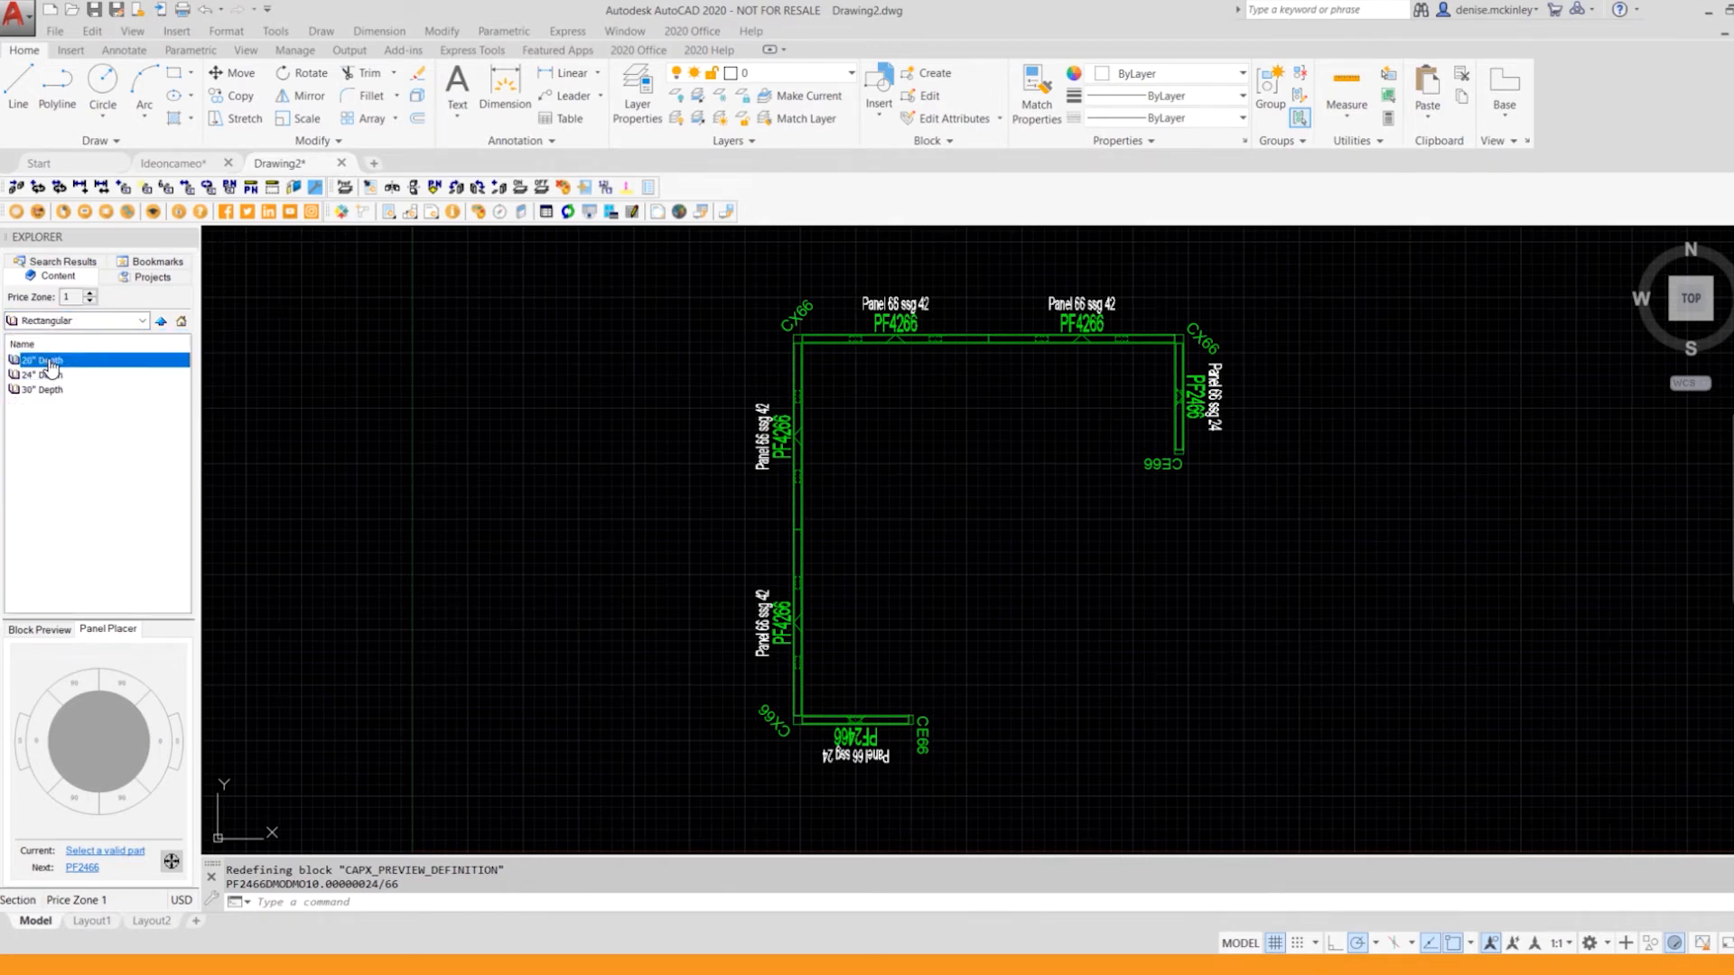
left_click(52, 376)
double_click(51, 376)
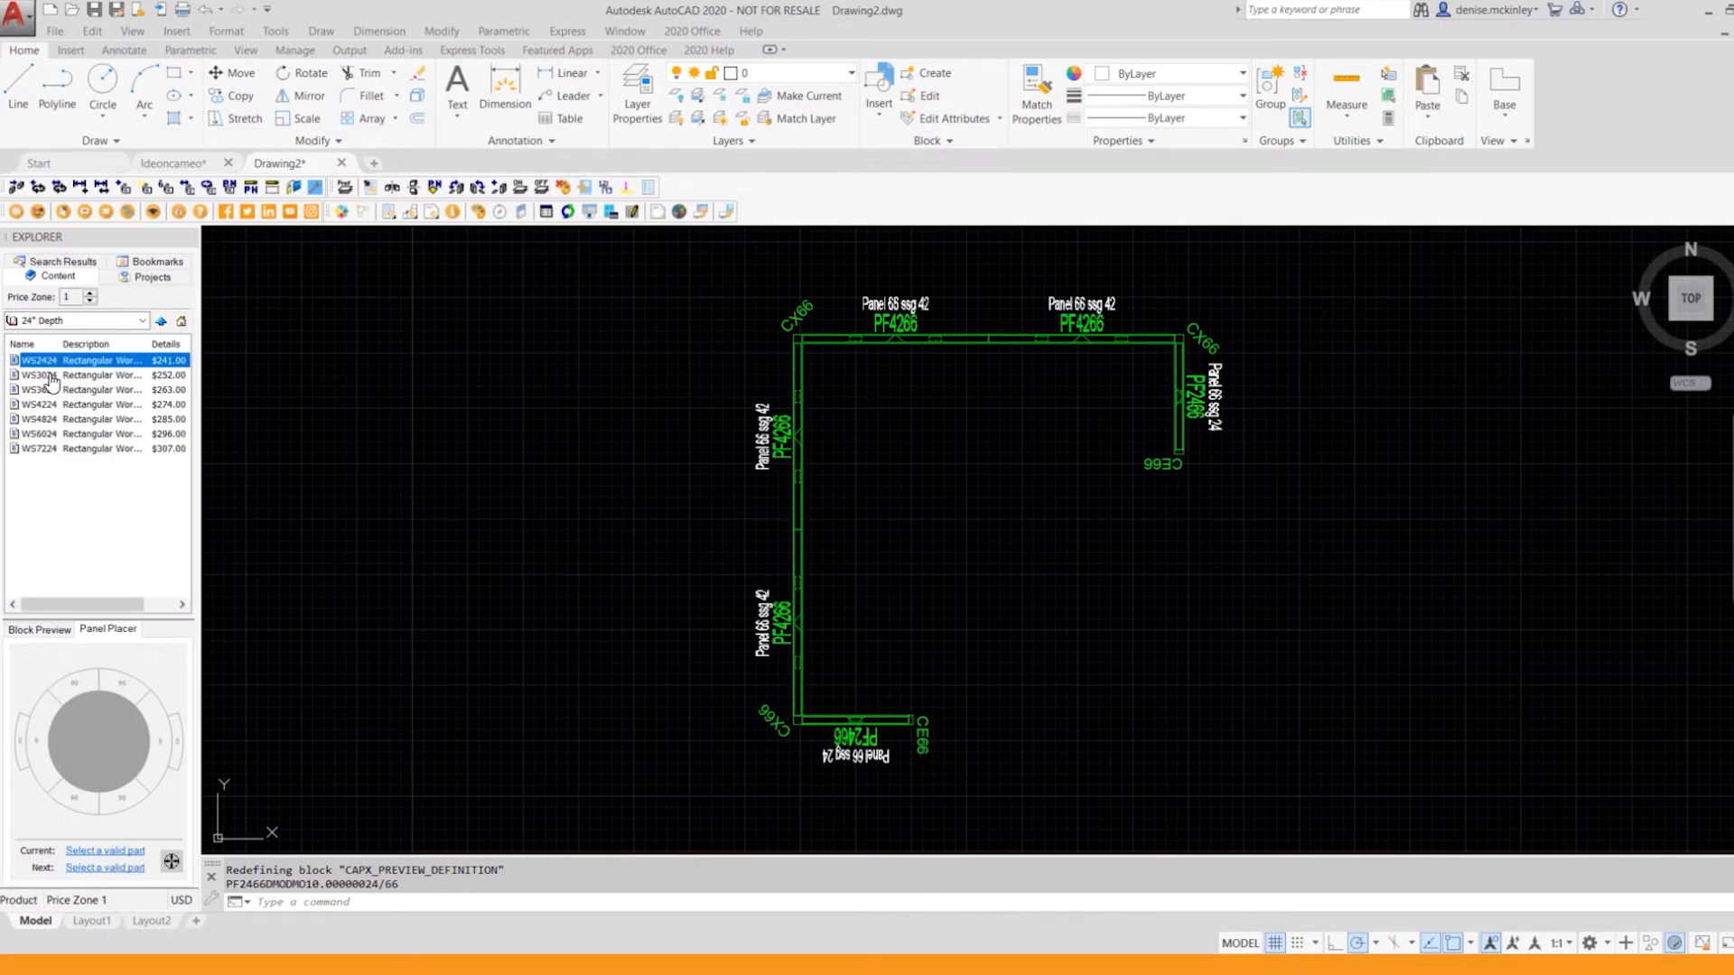
Step: Place the WS4224 rectangular worksurface unrotated against the inside of the upper-right 42" panel
left_click(57, 375)
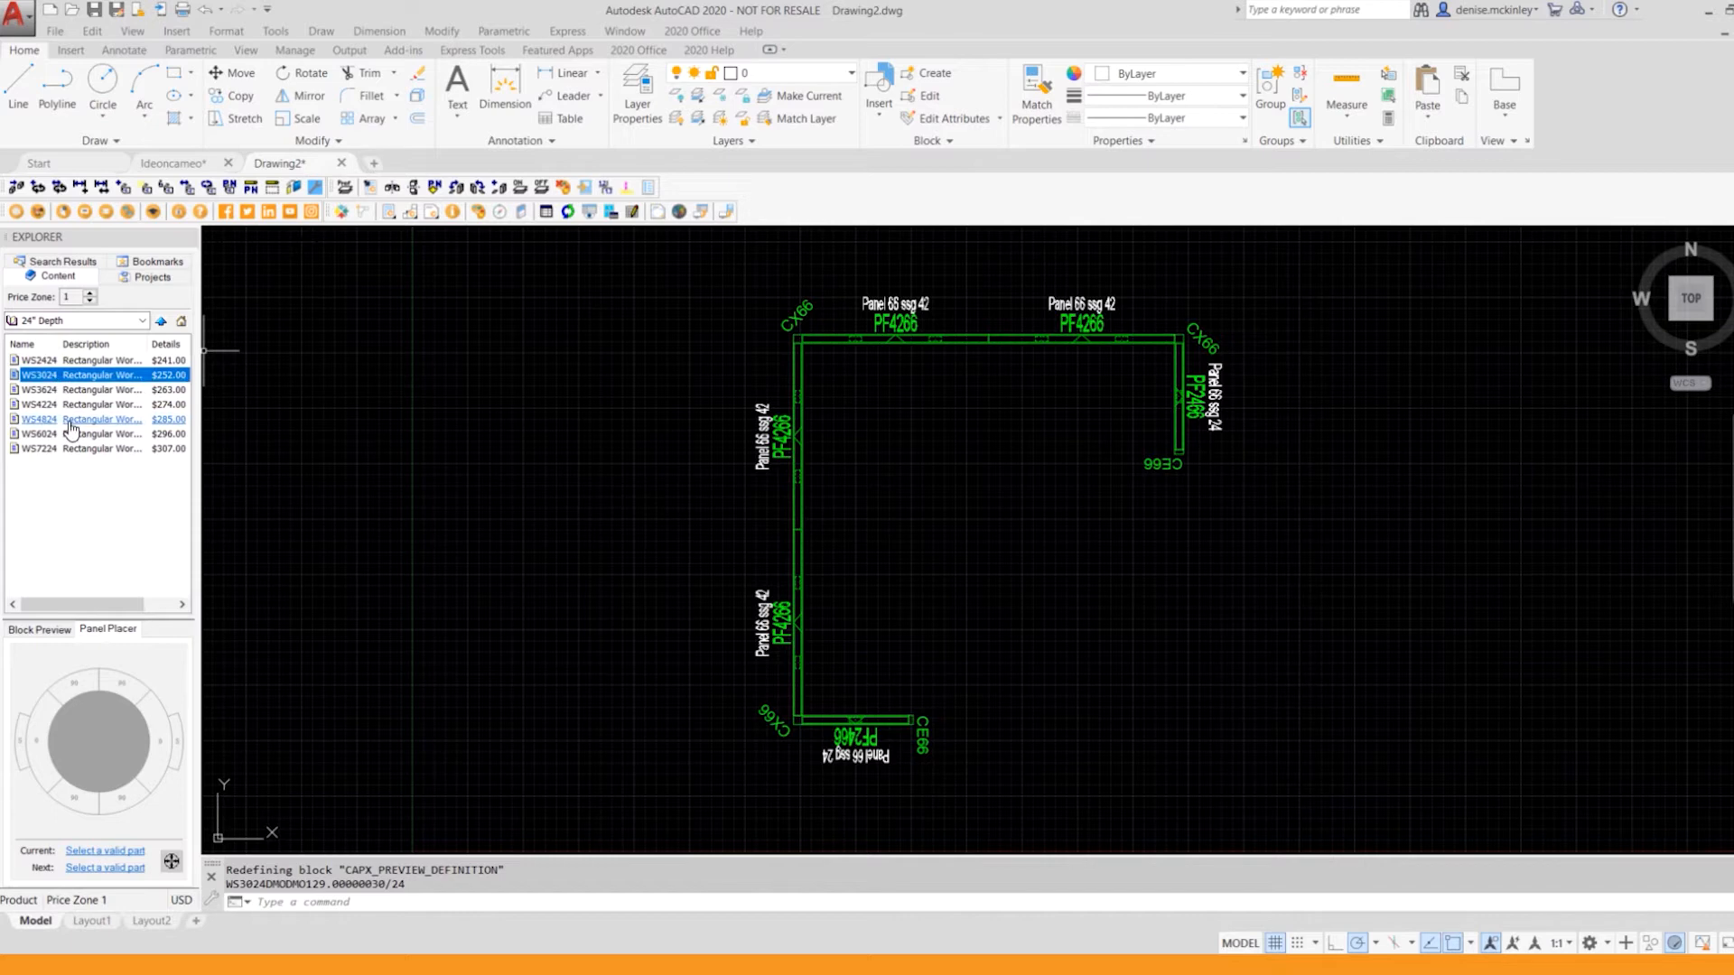
left_click(69, 406)
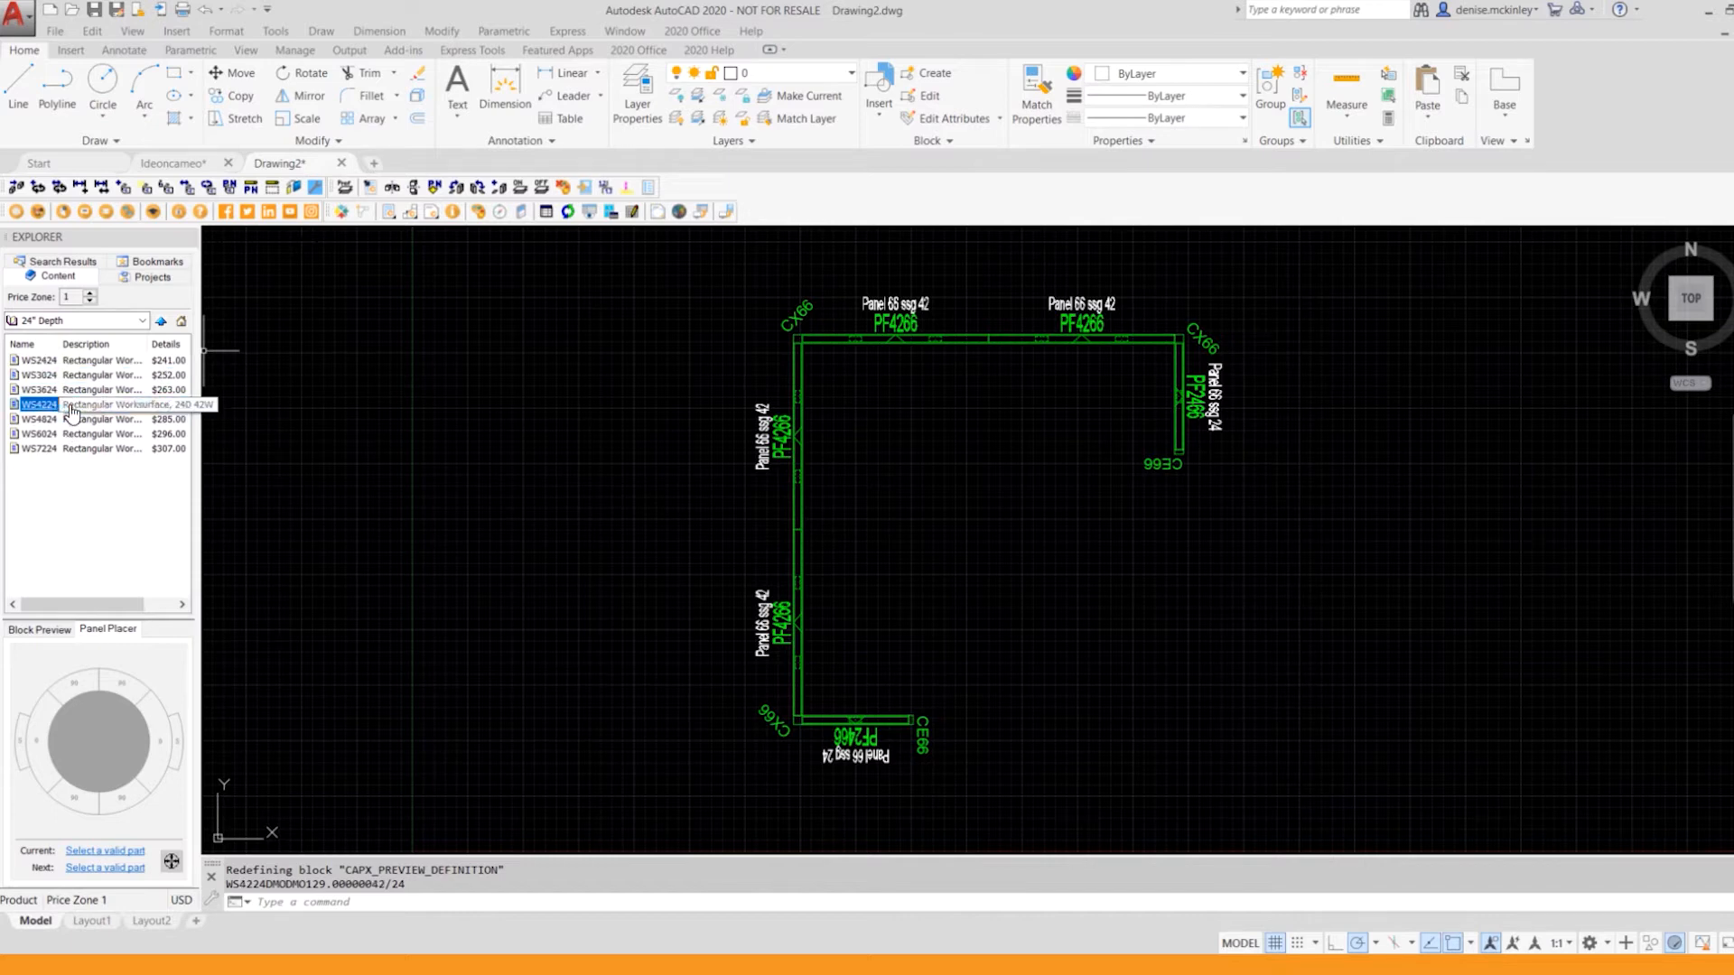
left_click_drag(72, 408, 892, 441)
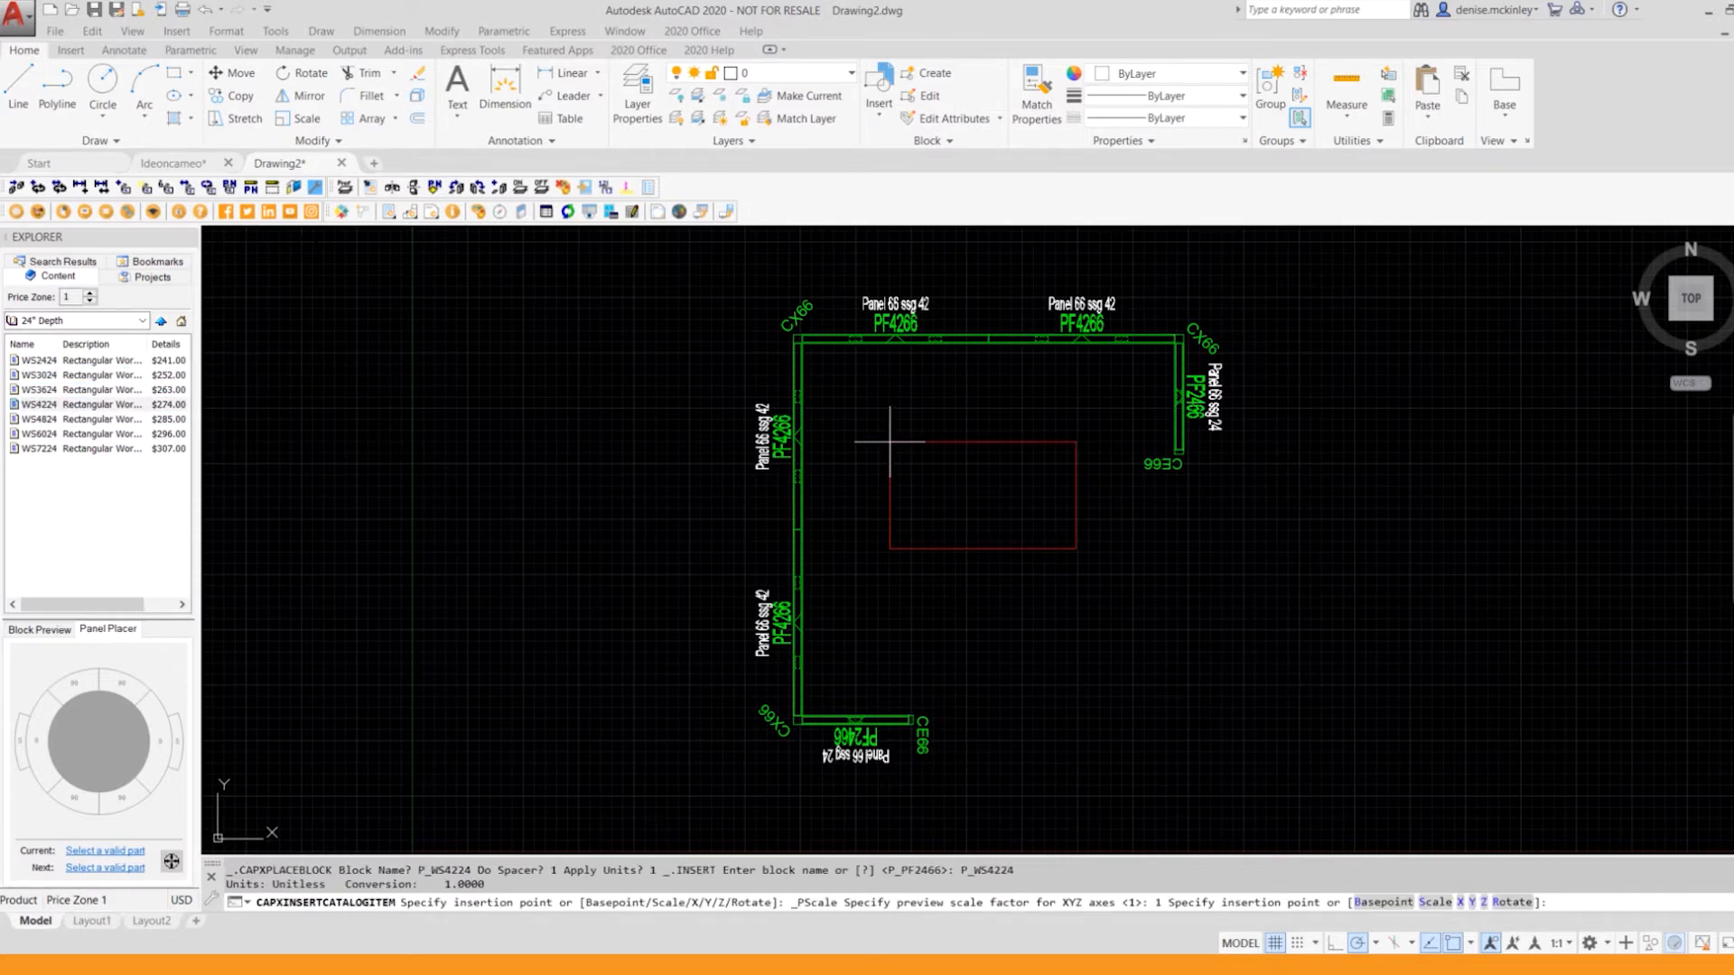
left_click(990, 344)
key("Return")
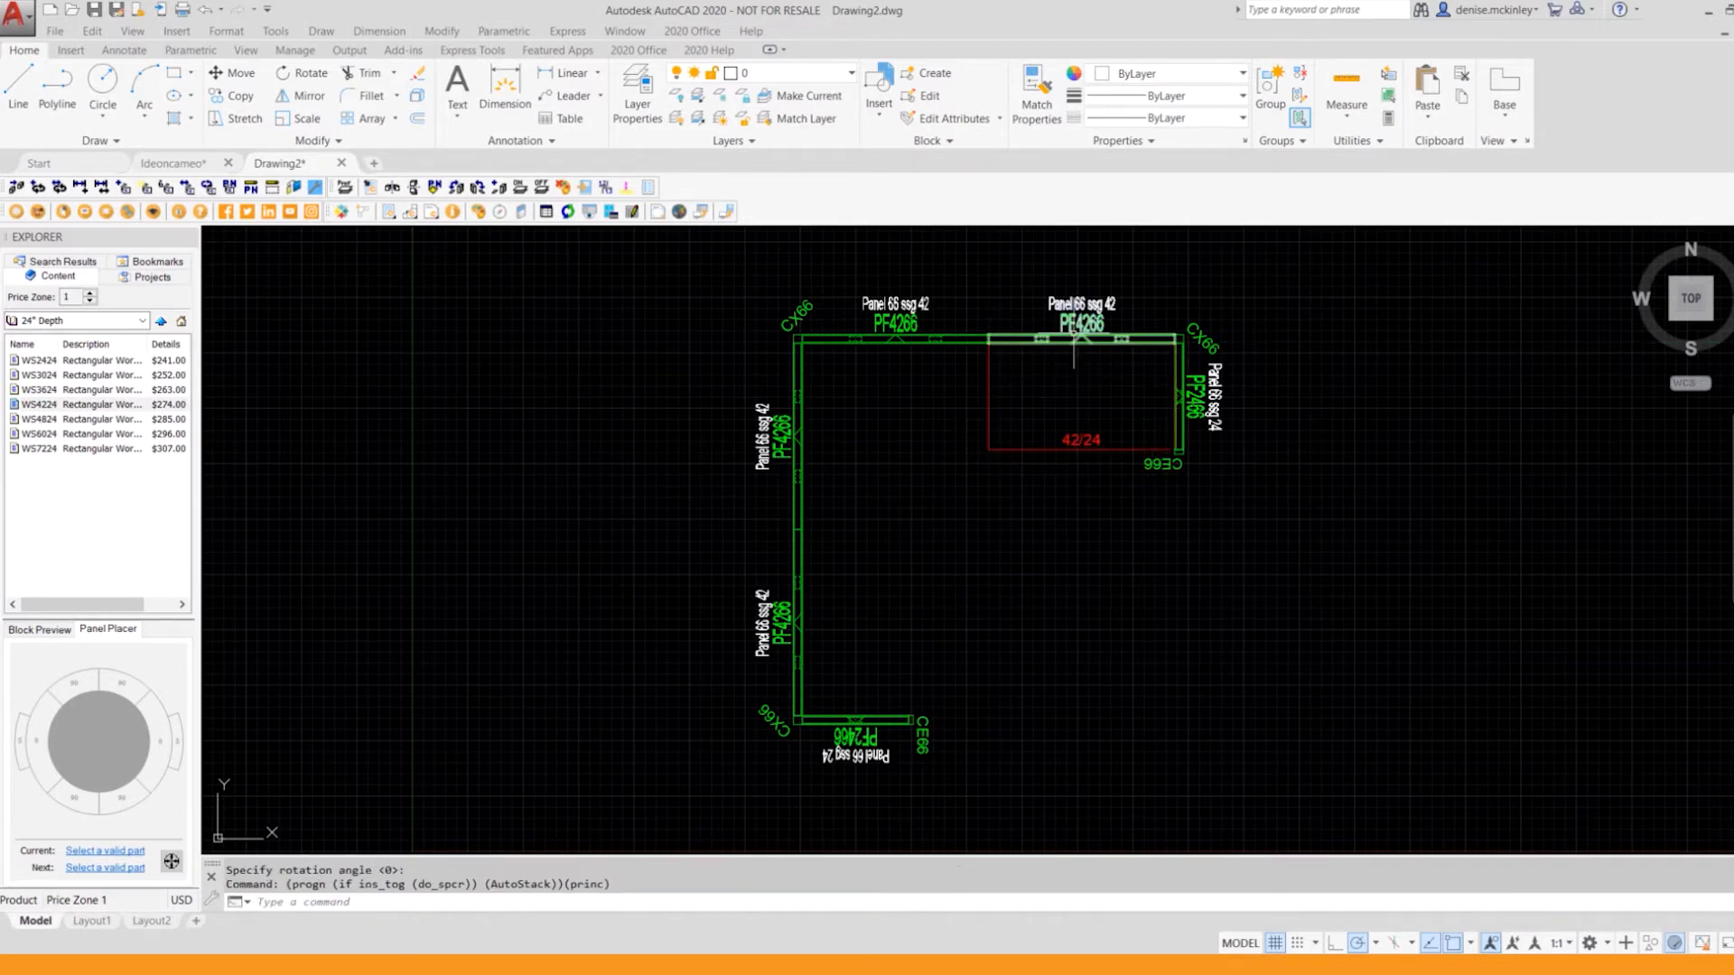
Step: Place a second WS4224 worksurface, rotated 90°, against the inside of the lower 42" panel on the vertical run
right_click(1156, 541)
left_click(1300, 554)
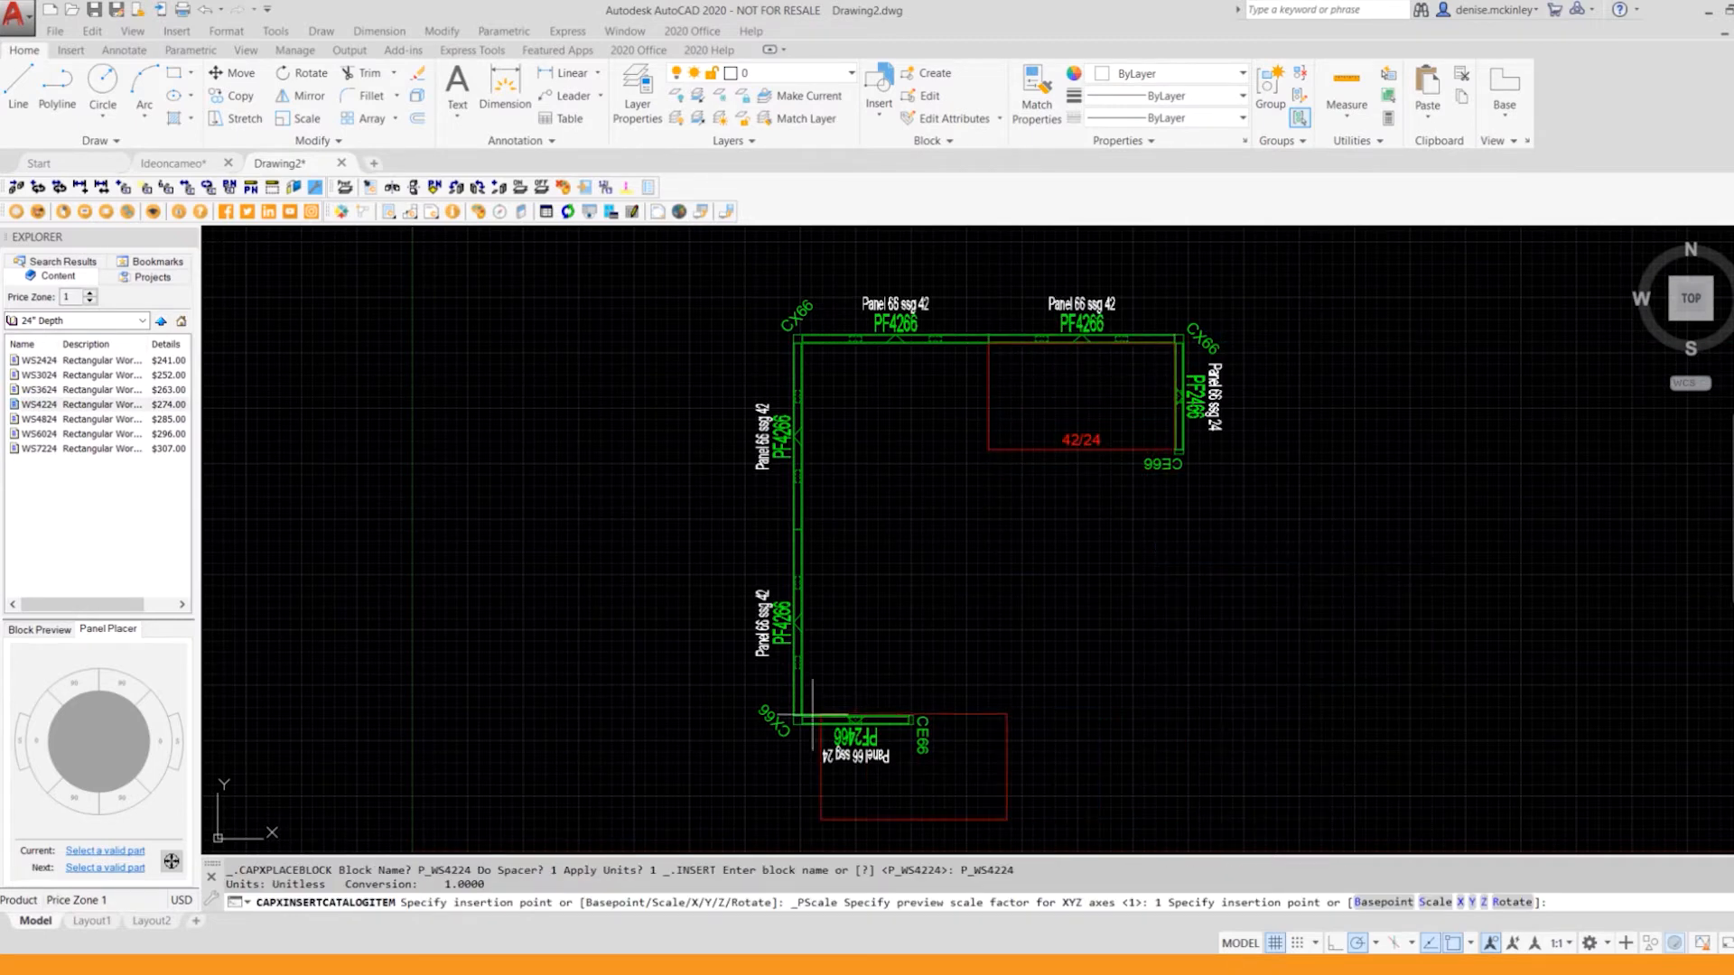
left_click(803, 573)
key("Return")
scroll(1231, 585, "down", 1)
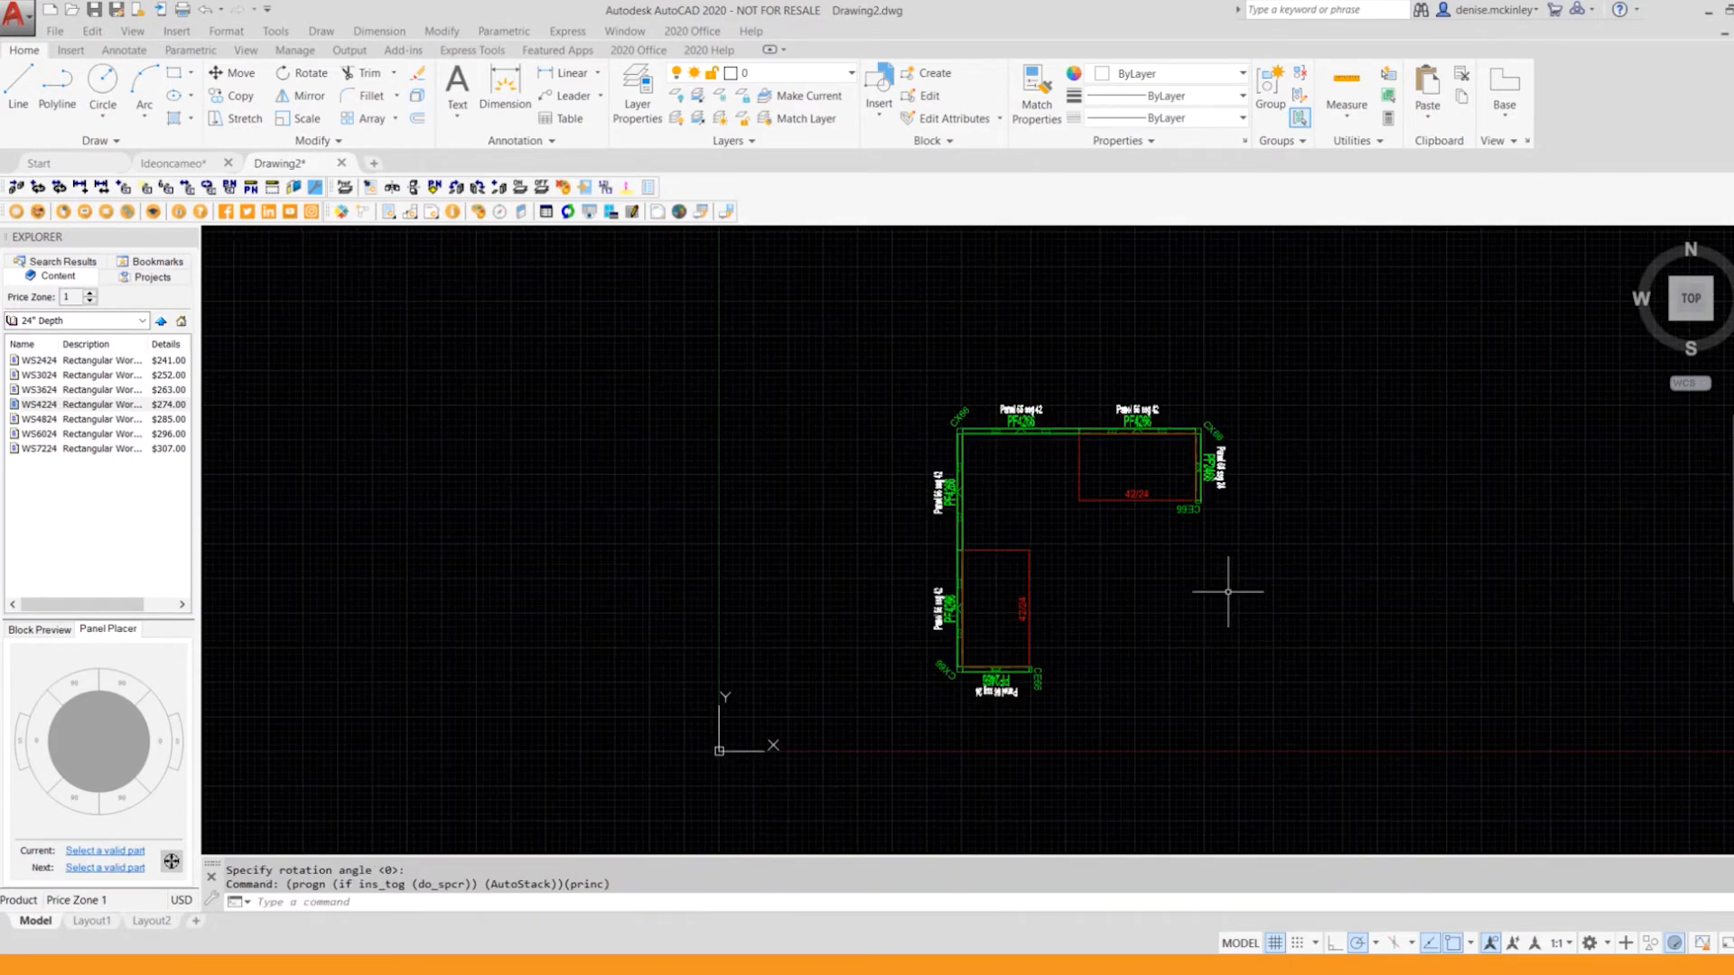
scroll(1529, 516, "up", 1)
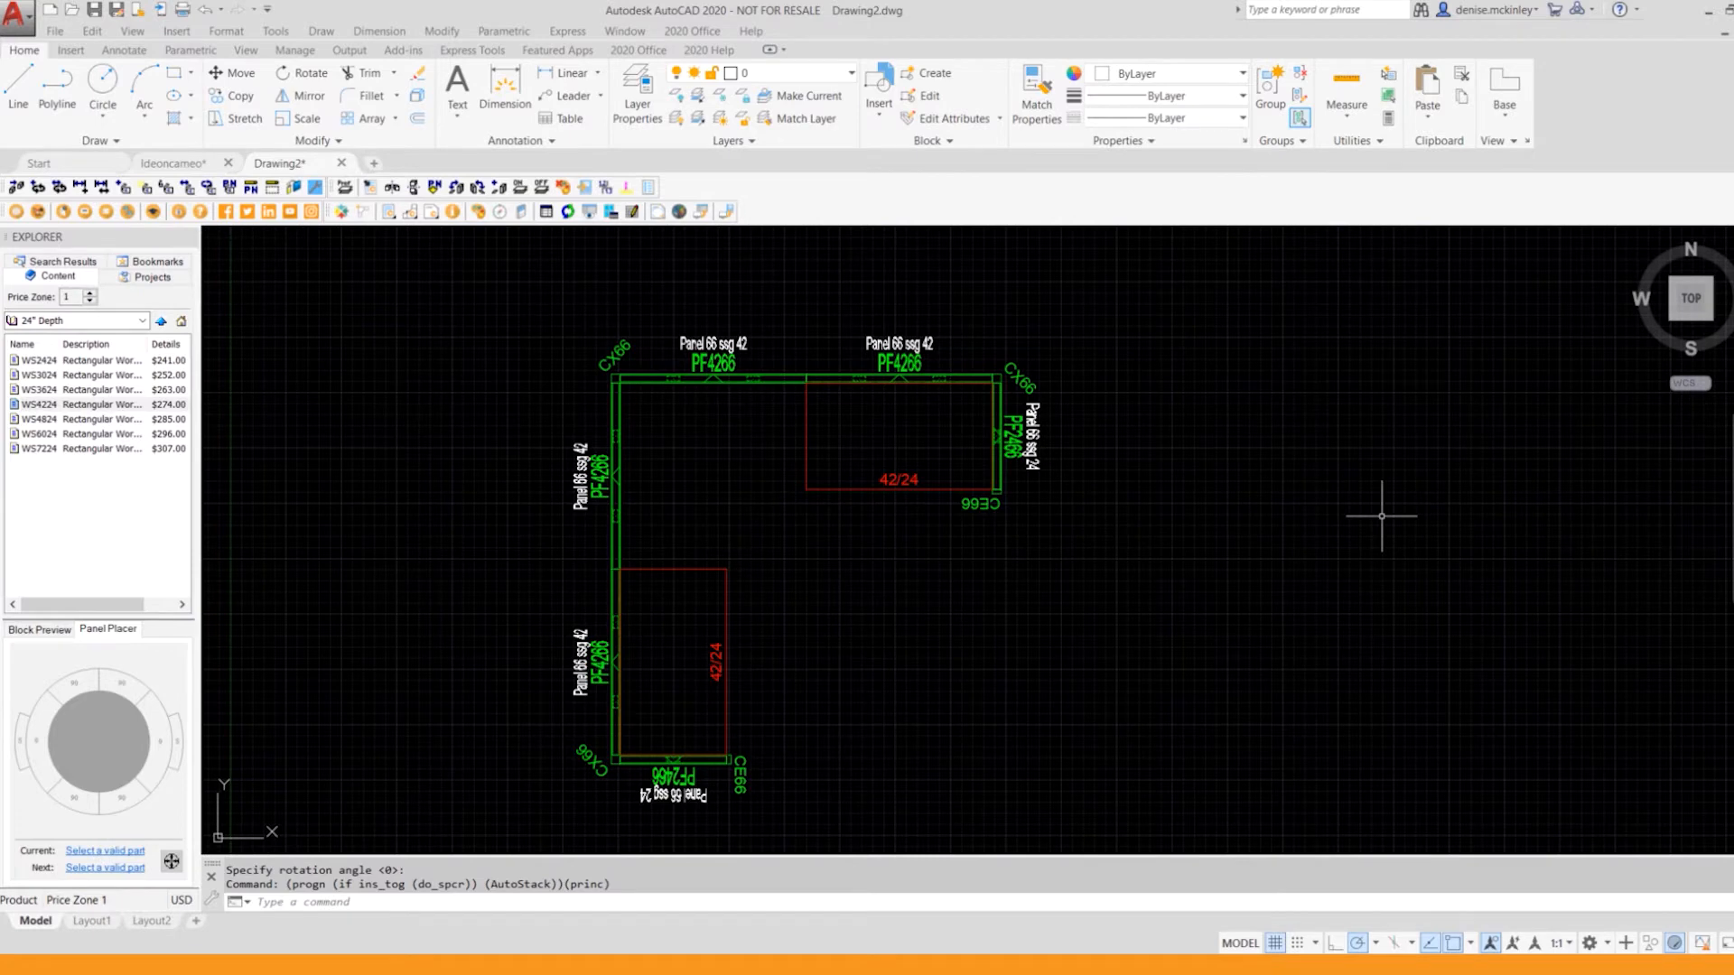
Step: Start creating a 2020 worksheet from the drawing, saving the drawing to the Desktop as Webinar.dwg
scroll(1287, 515, "down", 1)
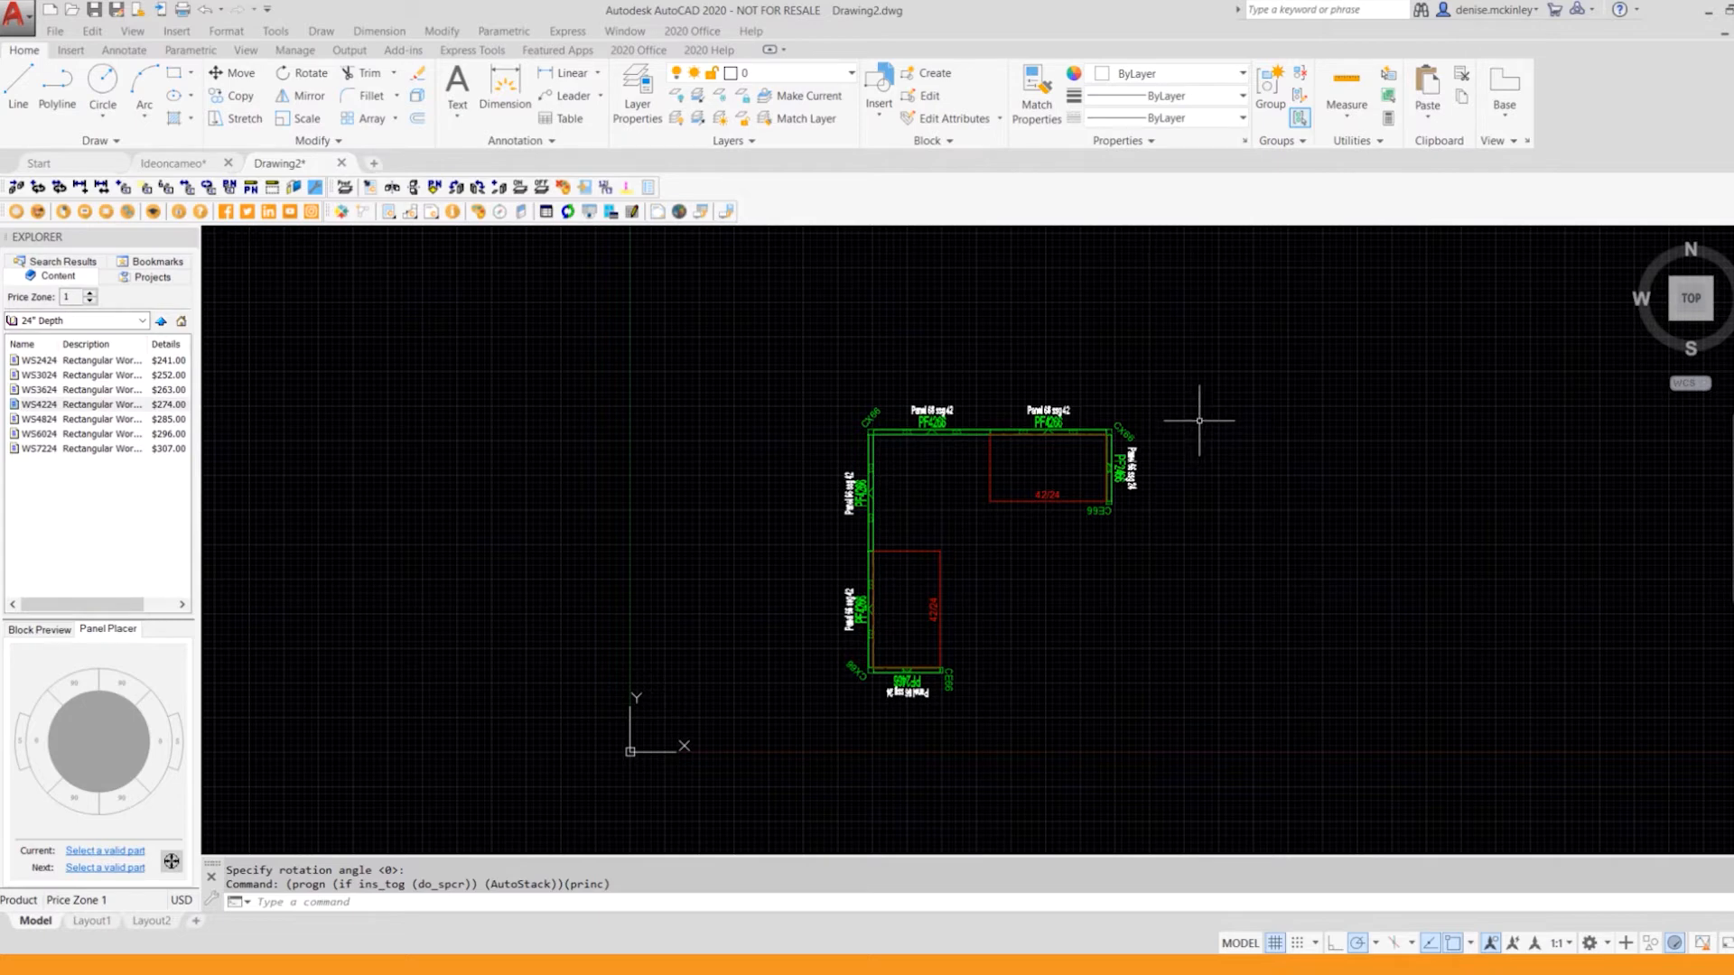
left_click(701, 31)
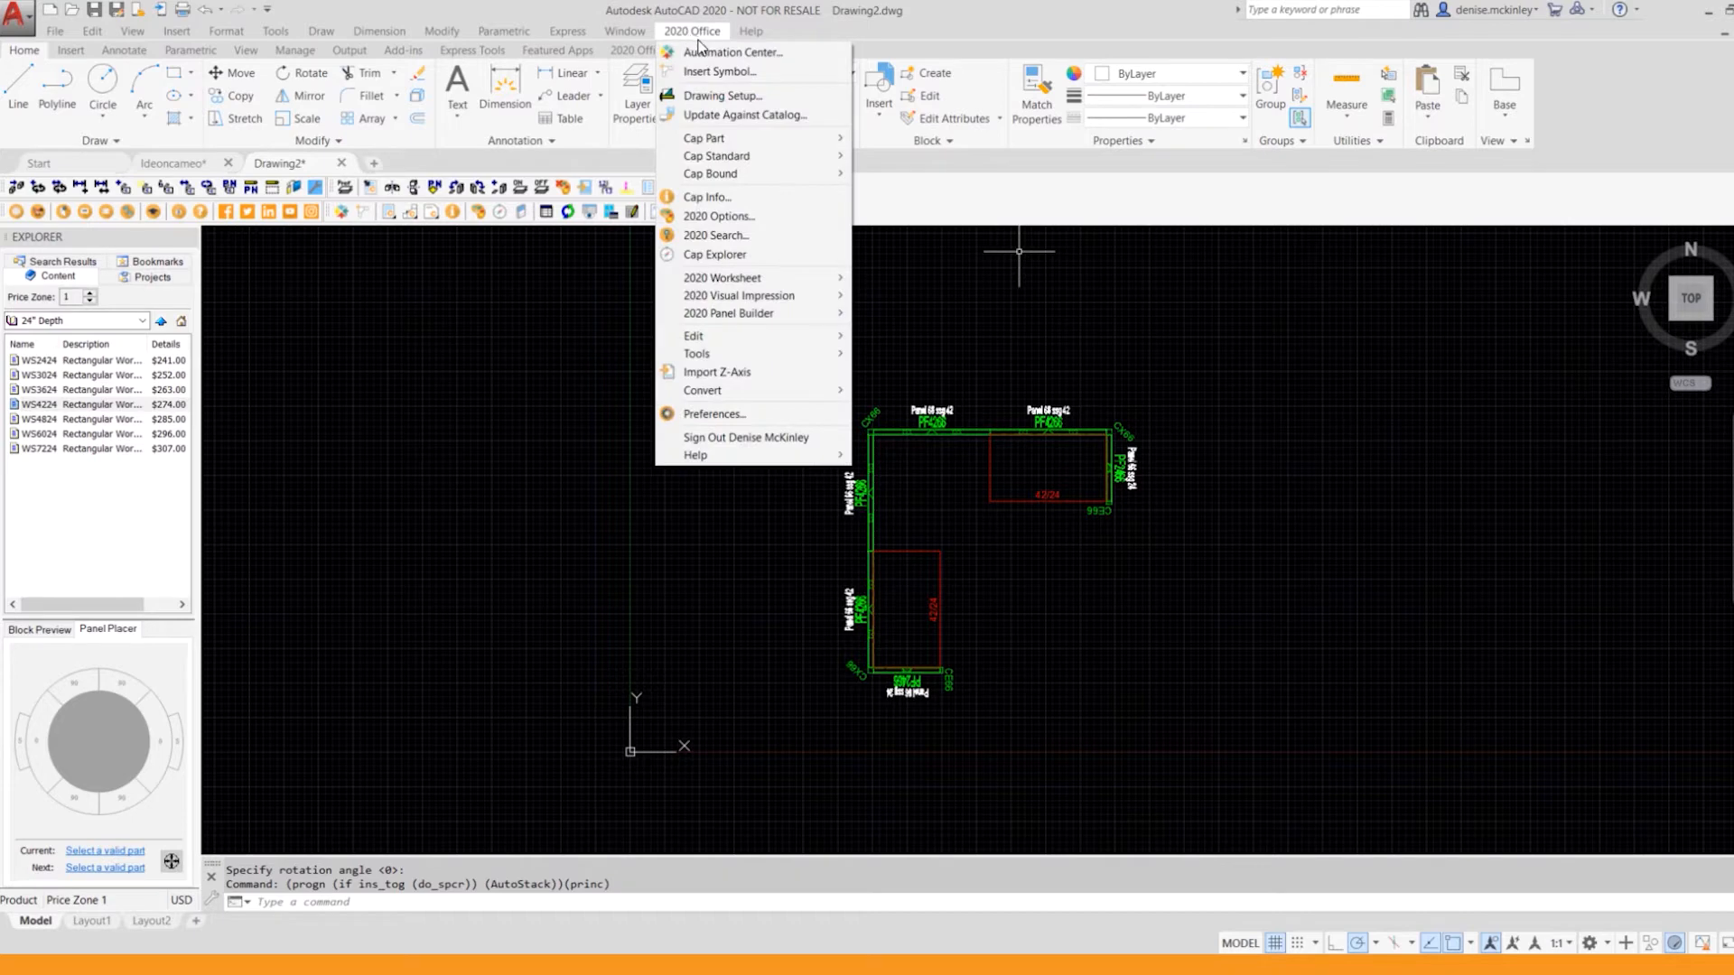
mouse_move(740, 280)
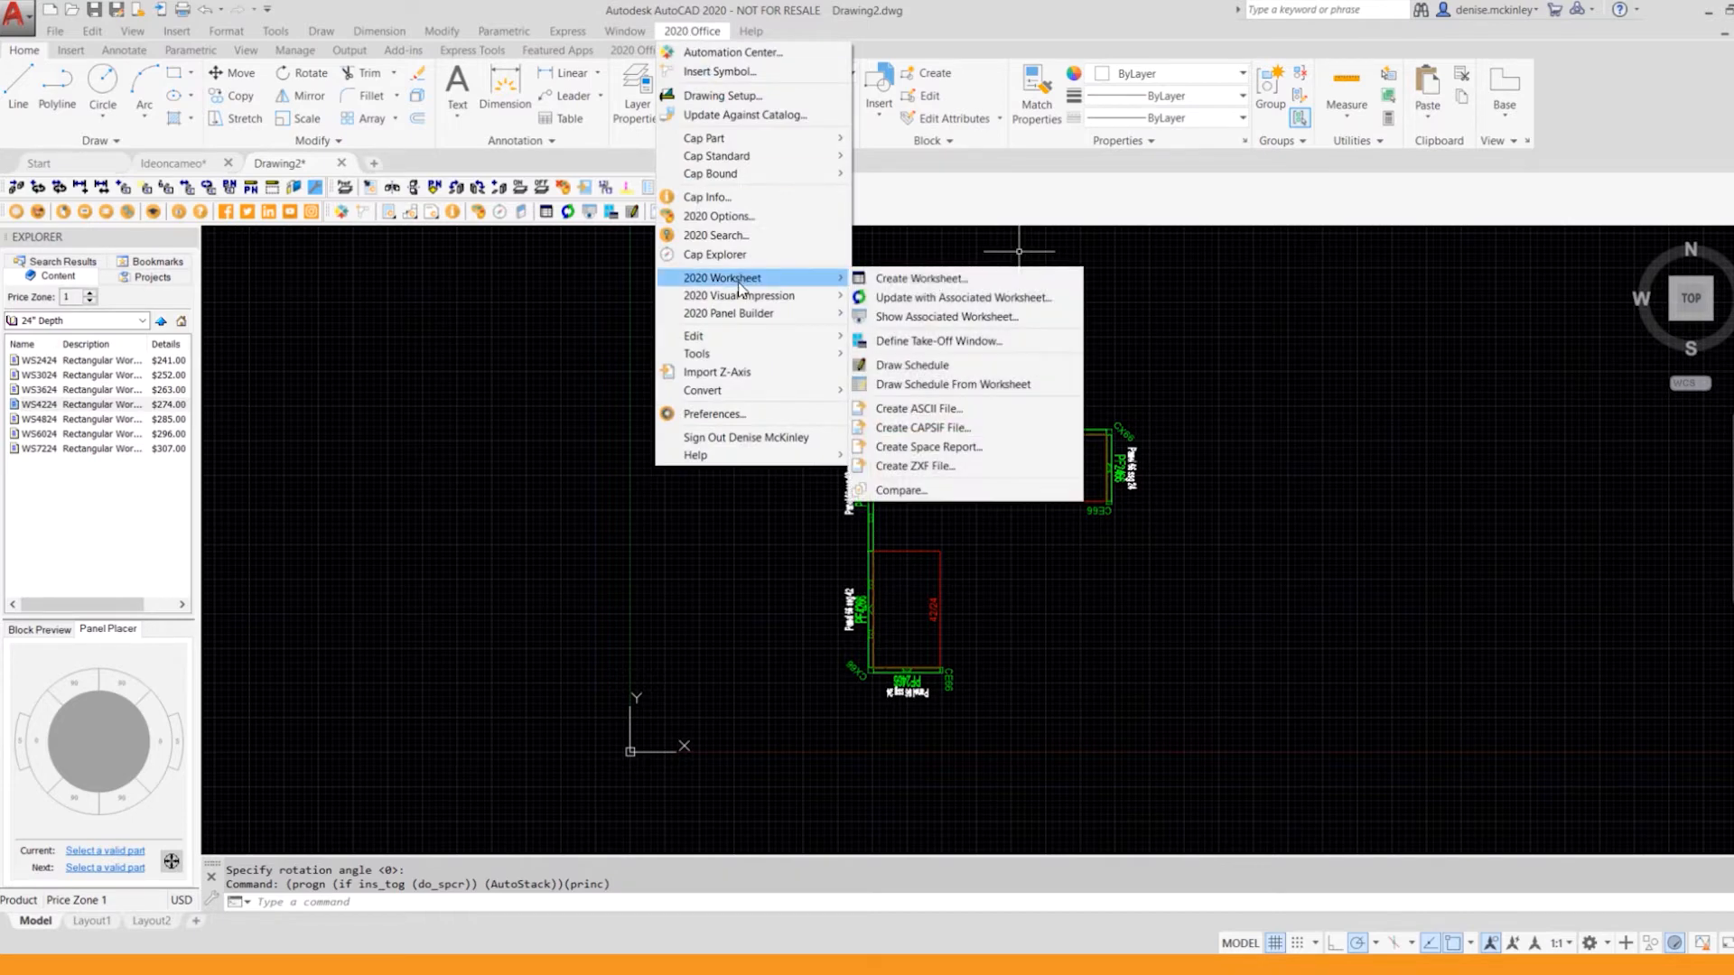
left_click(931, 282)
left_click(934, 541)
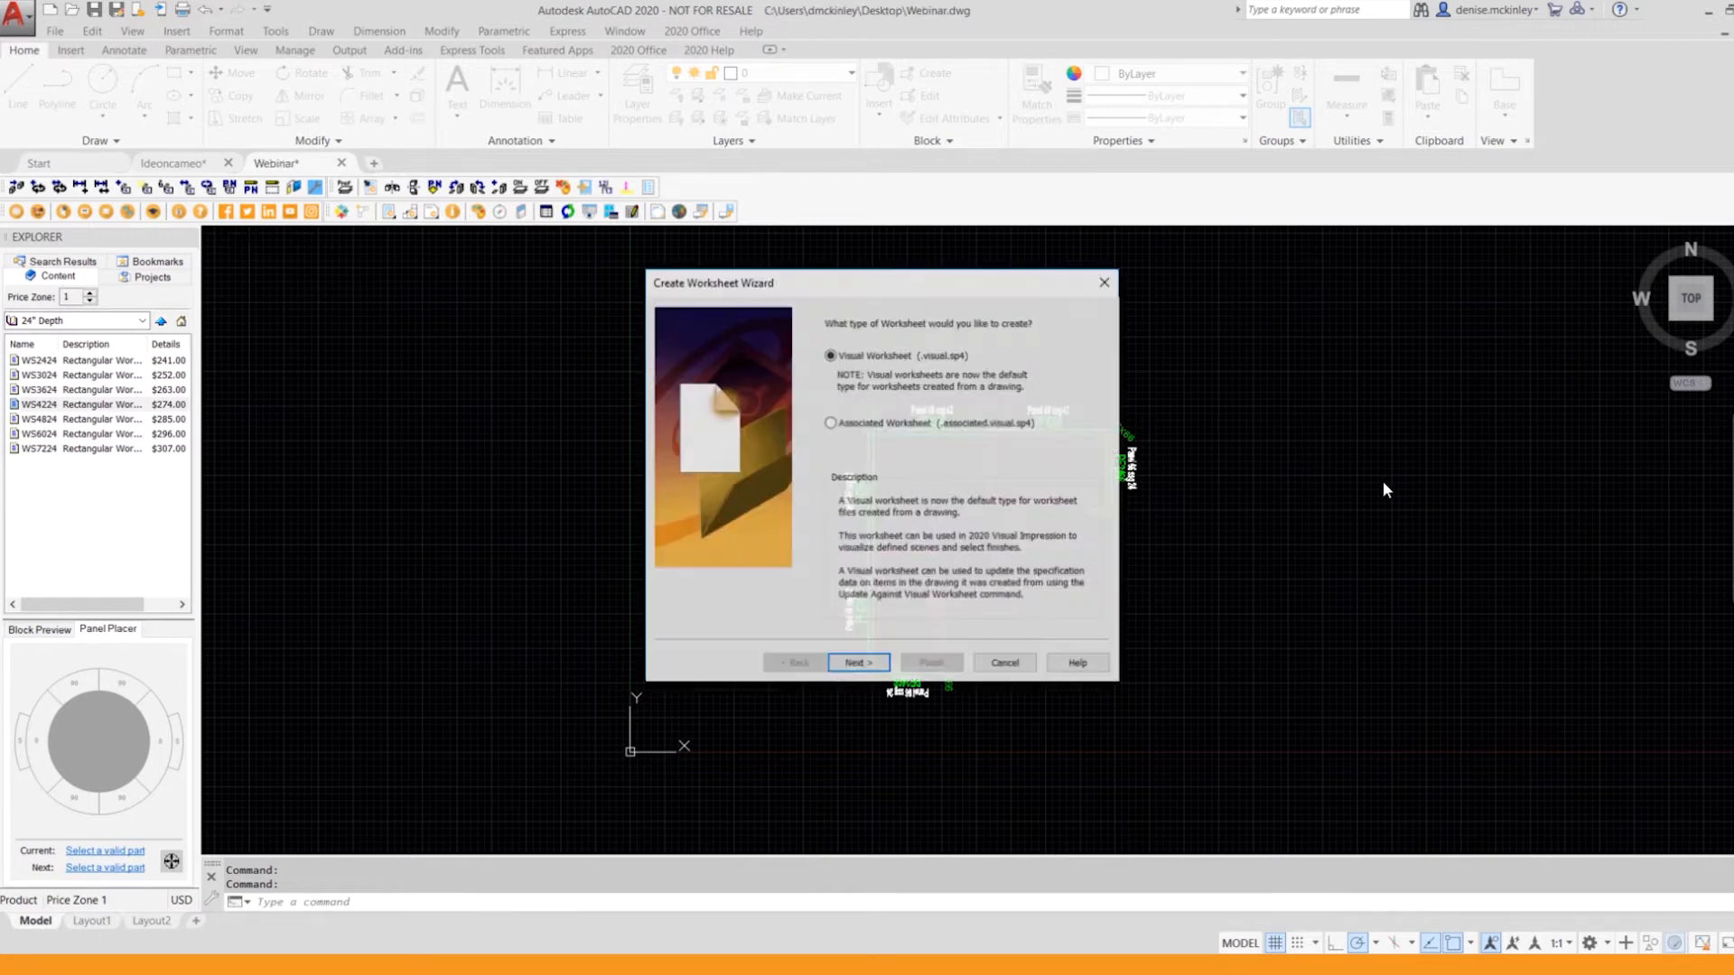
Step: Create the visual worksheet Webinar.visual.sp4 from all objects, updated against the catalog, and open it in 2020 Worksheet
left_click(858, 664)
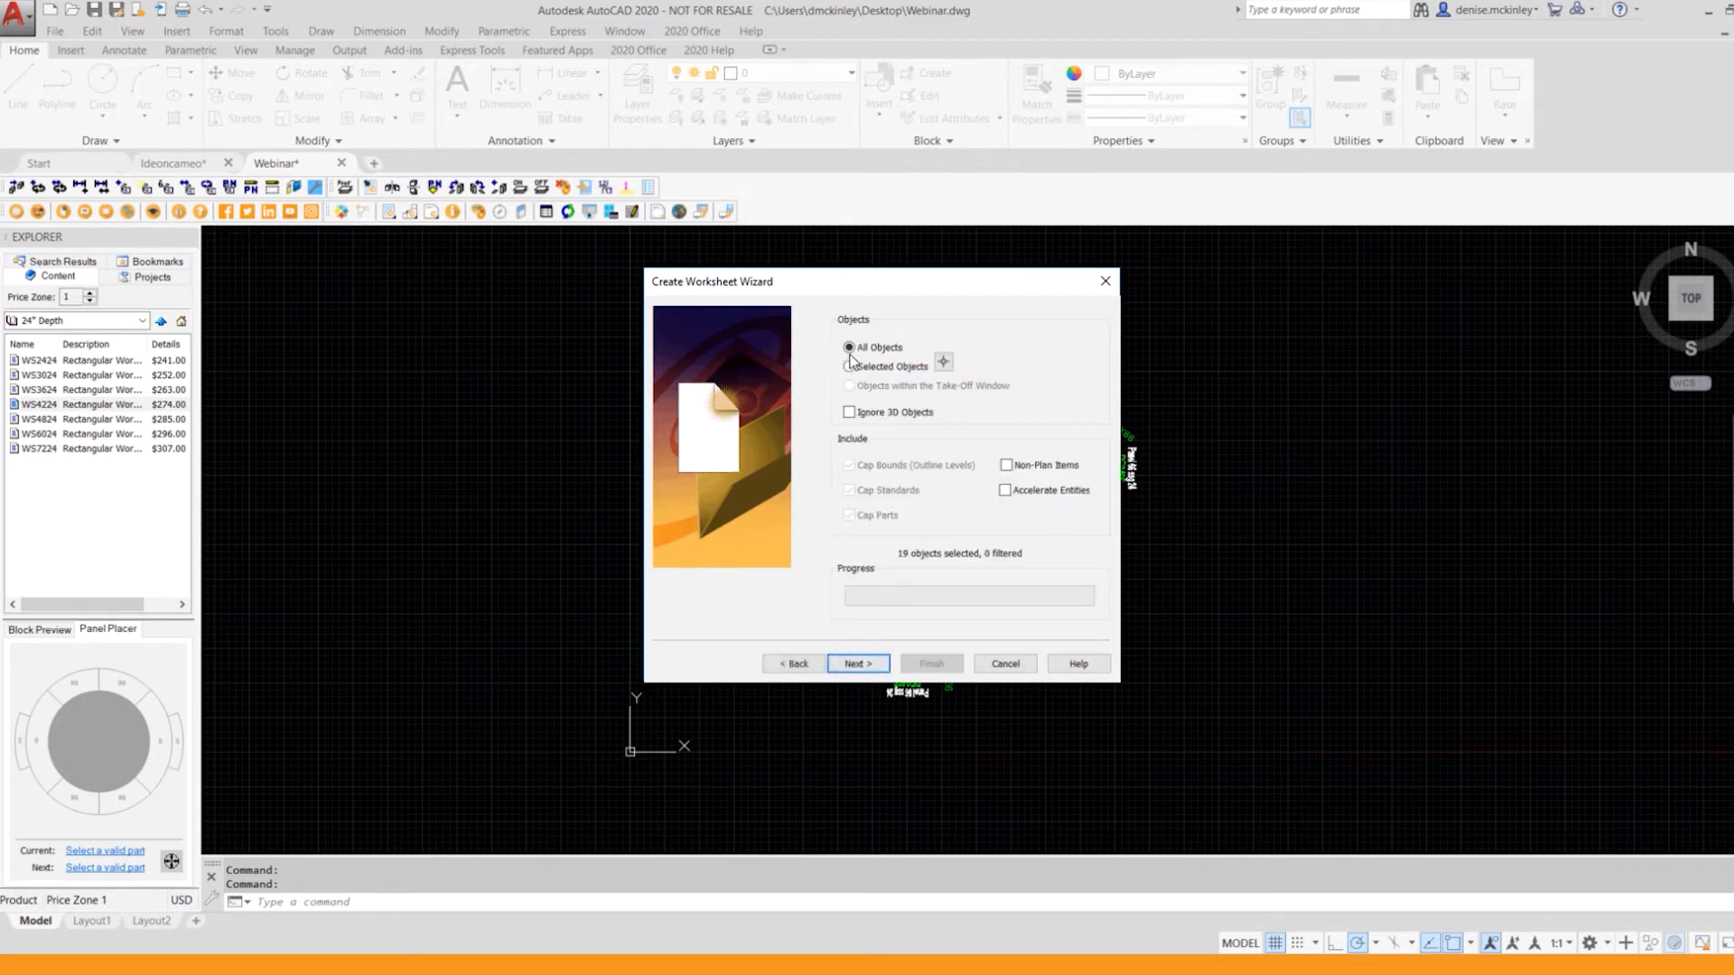
left_click(864, 672)
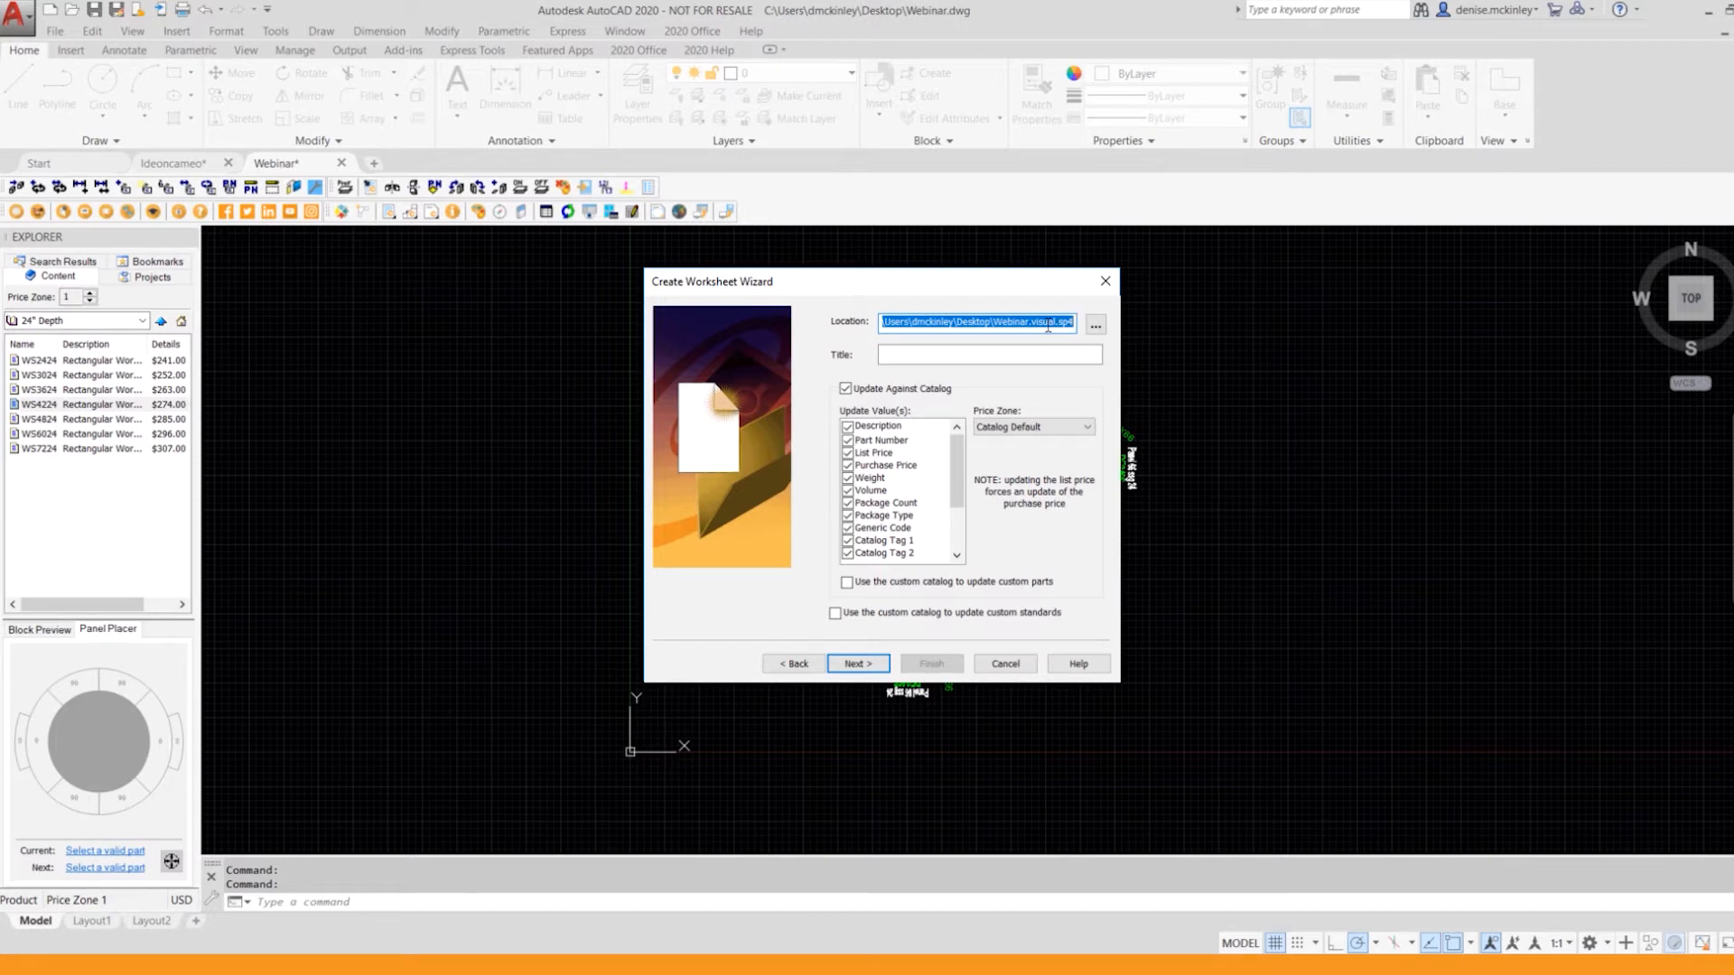
left_click(850, 671)
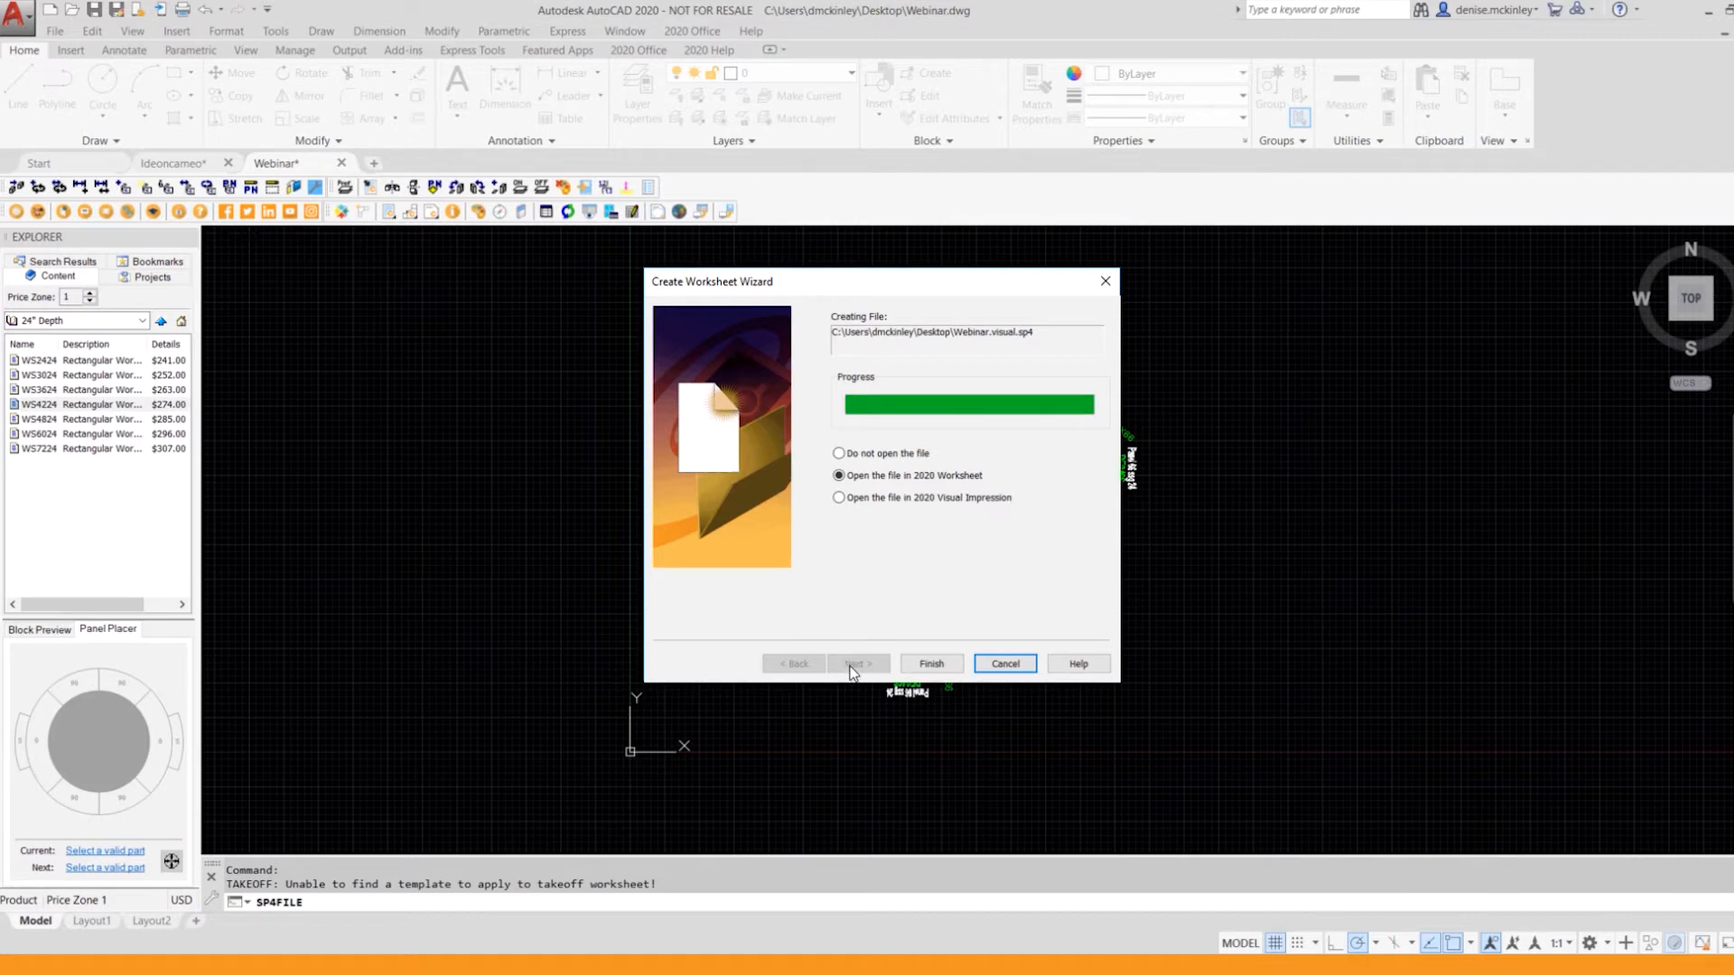
left_click(928, 669)
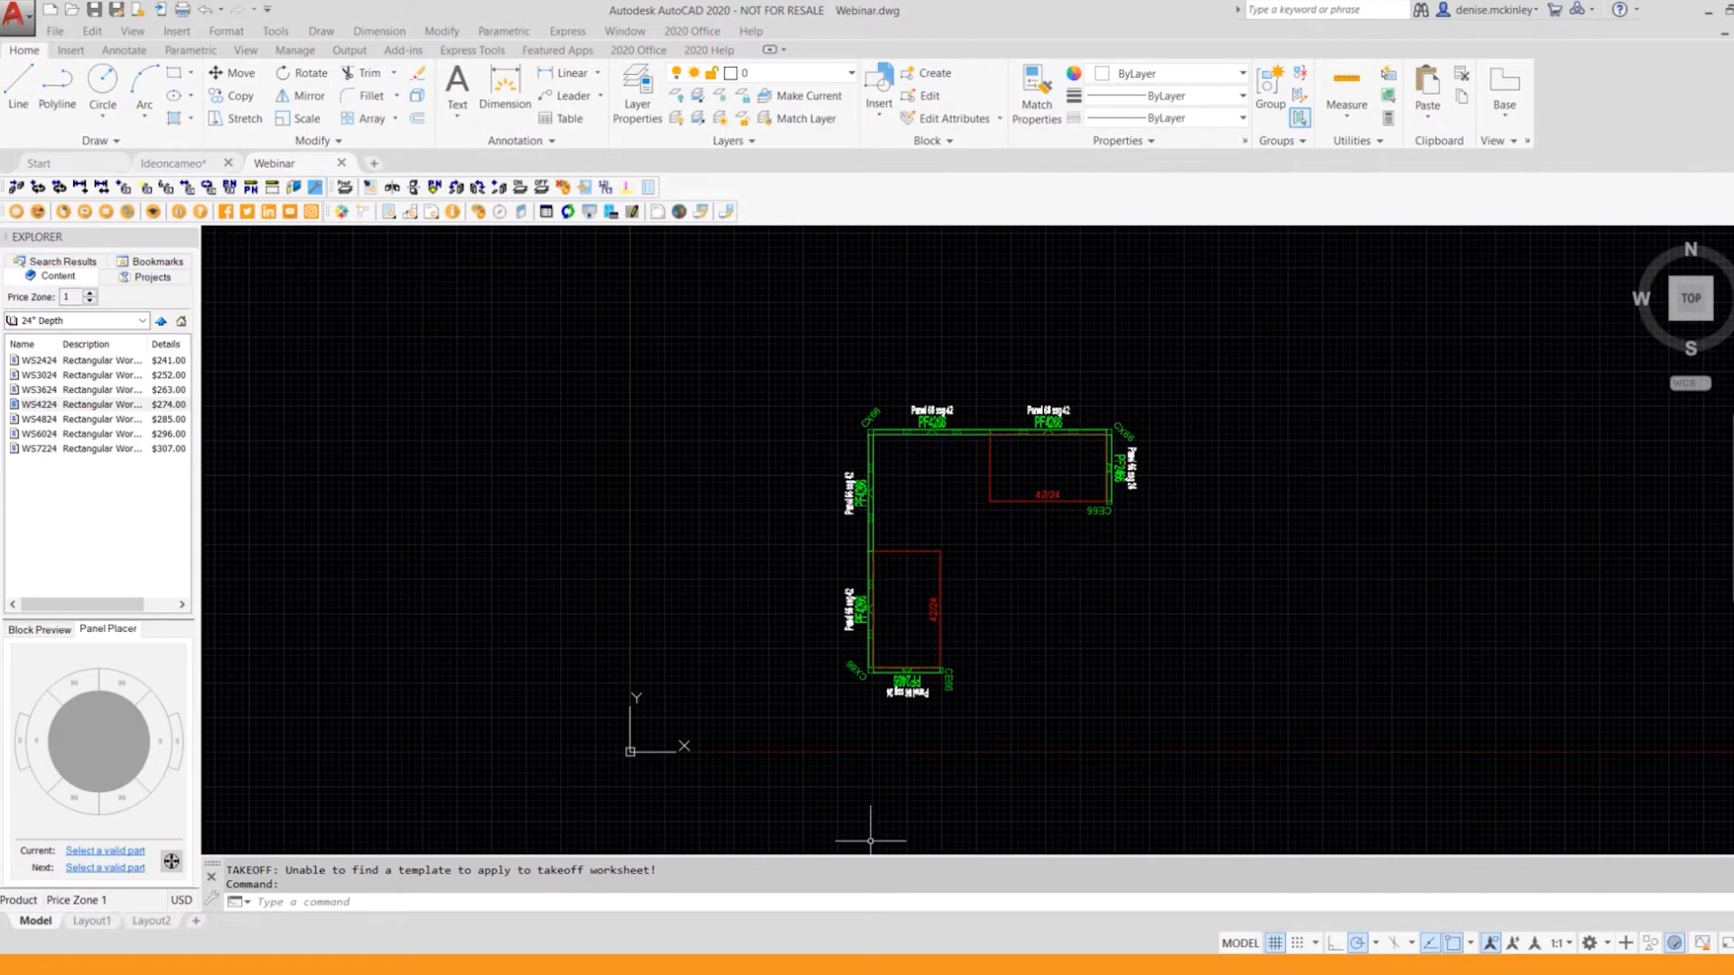
left_click(365, 869)
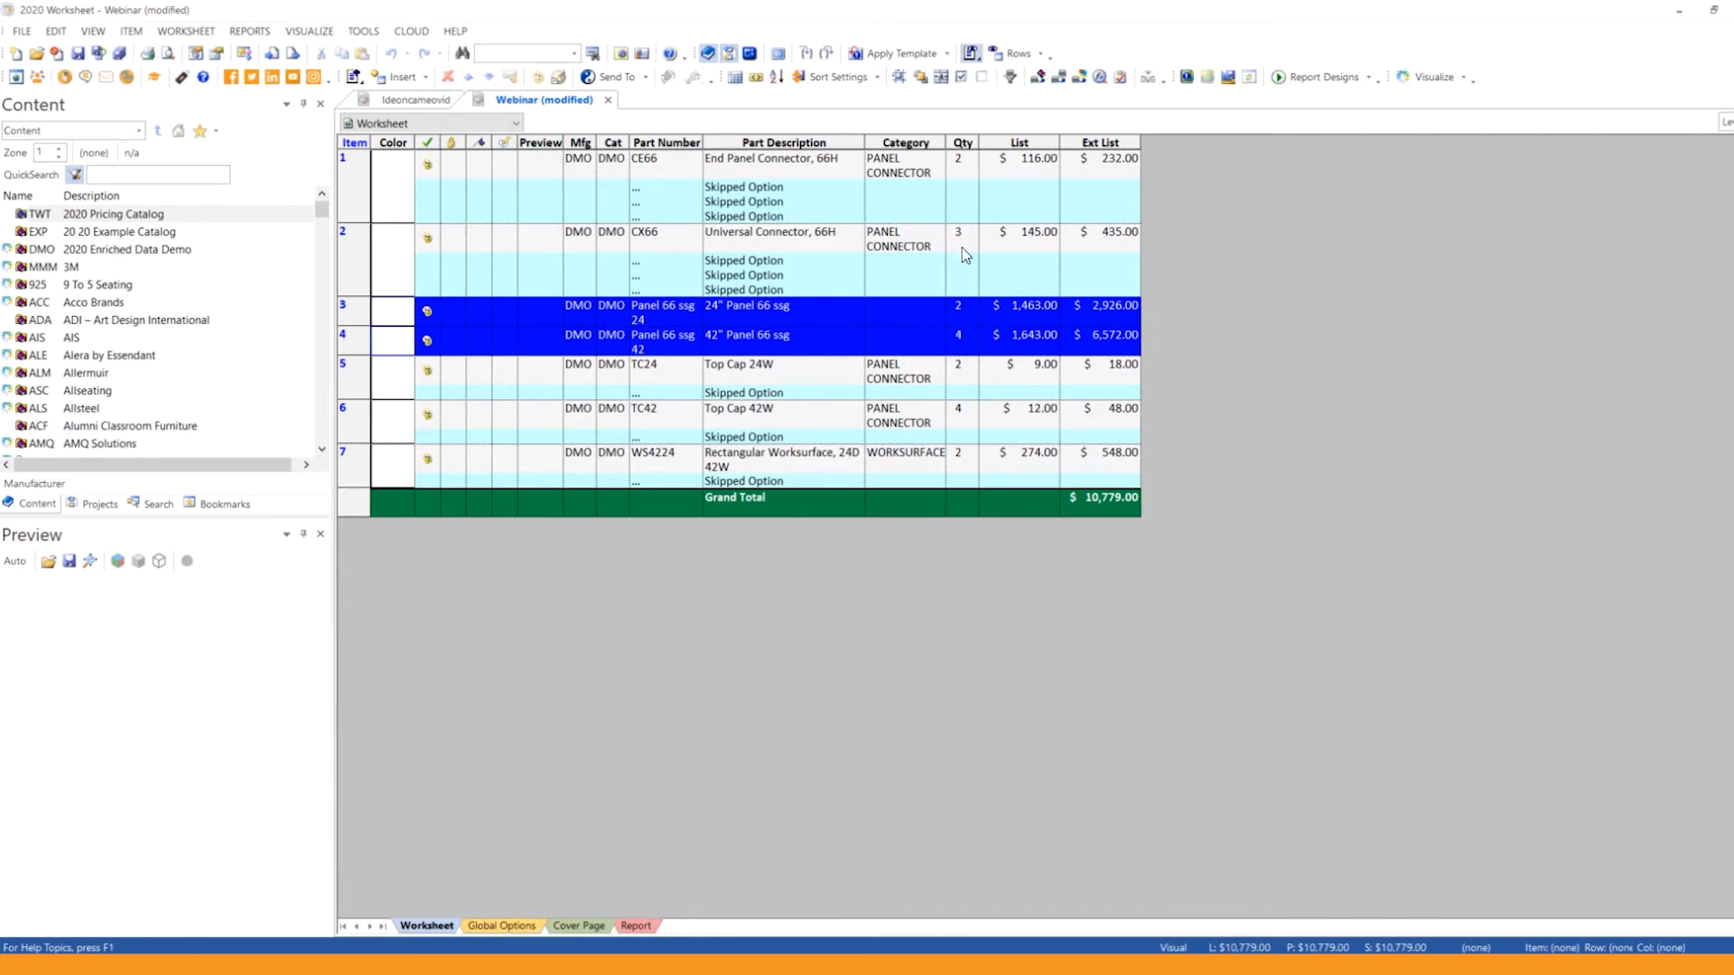
Step: Inspect the component parts inside the 24" Panel 66 ssg item and return to the main worksheet
double_click(832, 307)
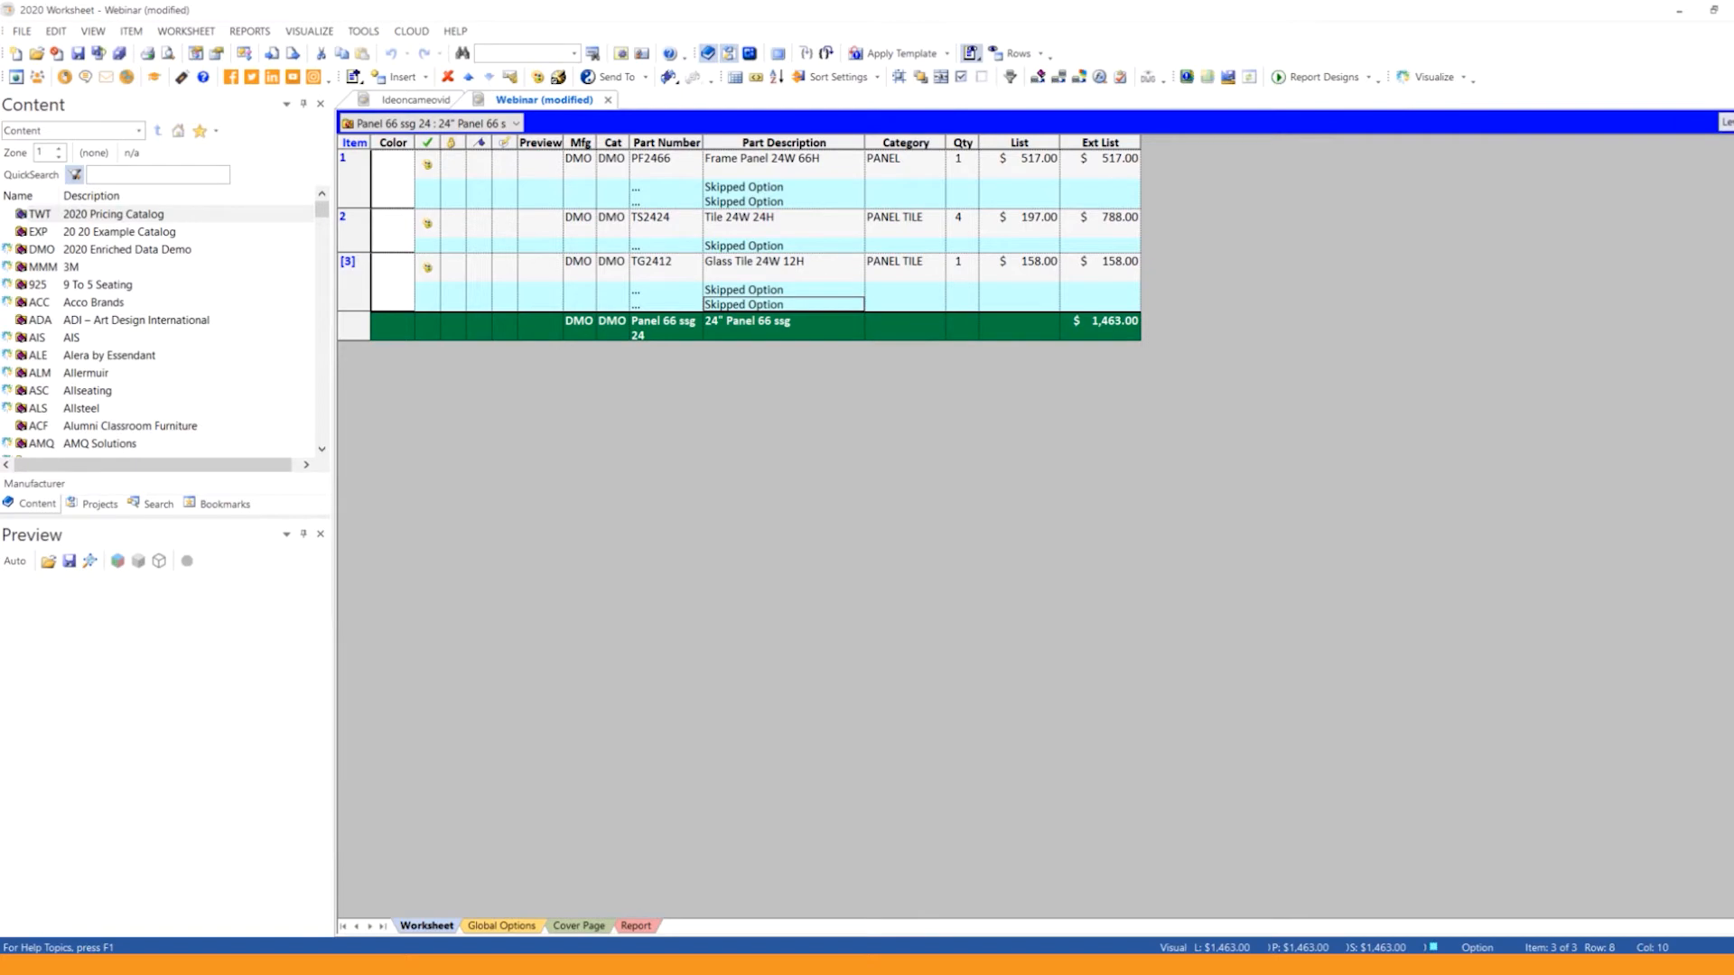
left_click(1726, 123)
left_click(1666, 159)
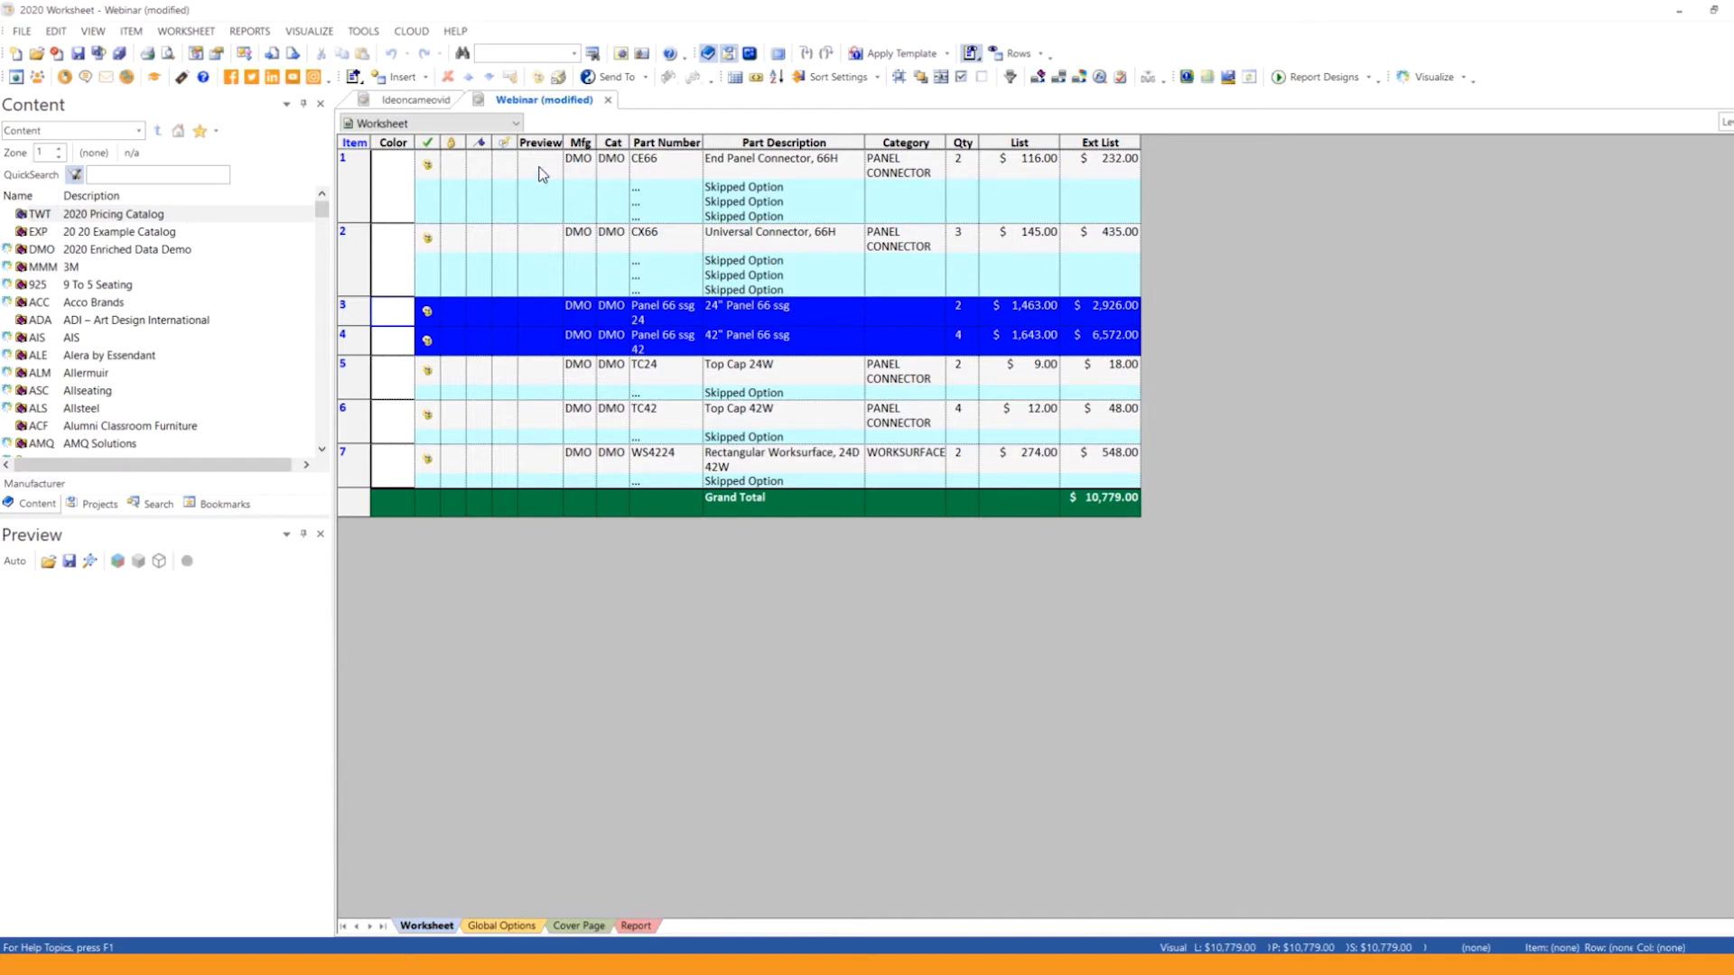
Step: Review the full list of columns available for the worksheet, leaving the column settings as they are
right_click(844, 142)
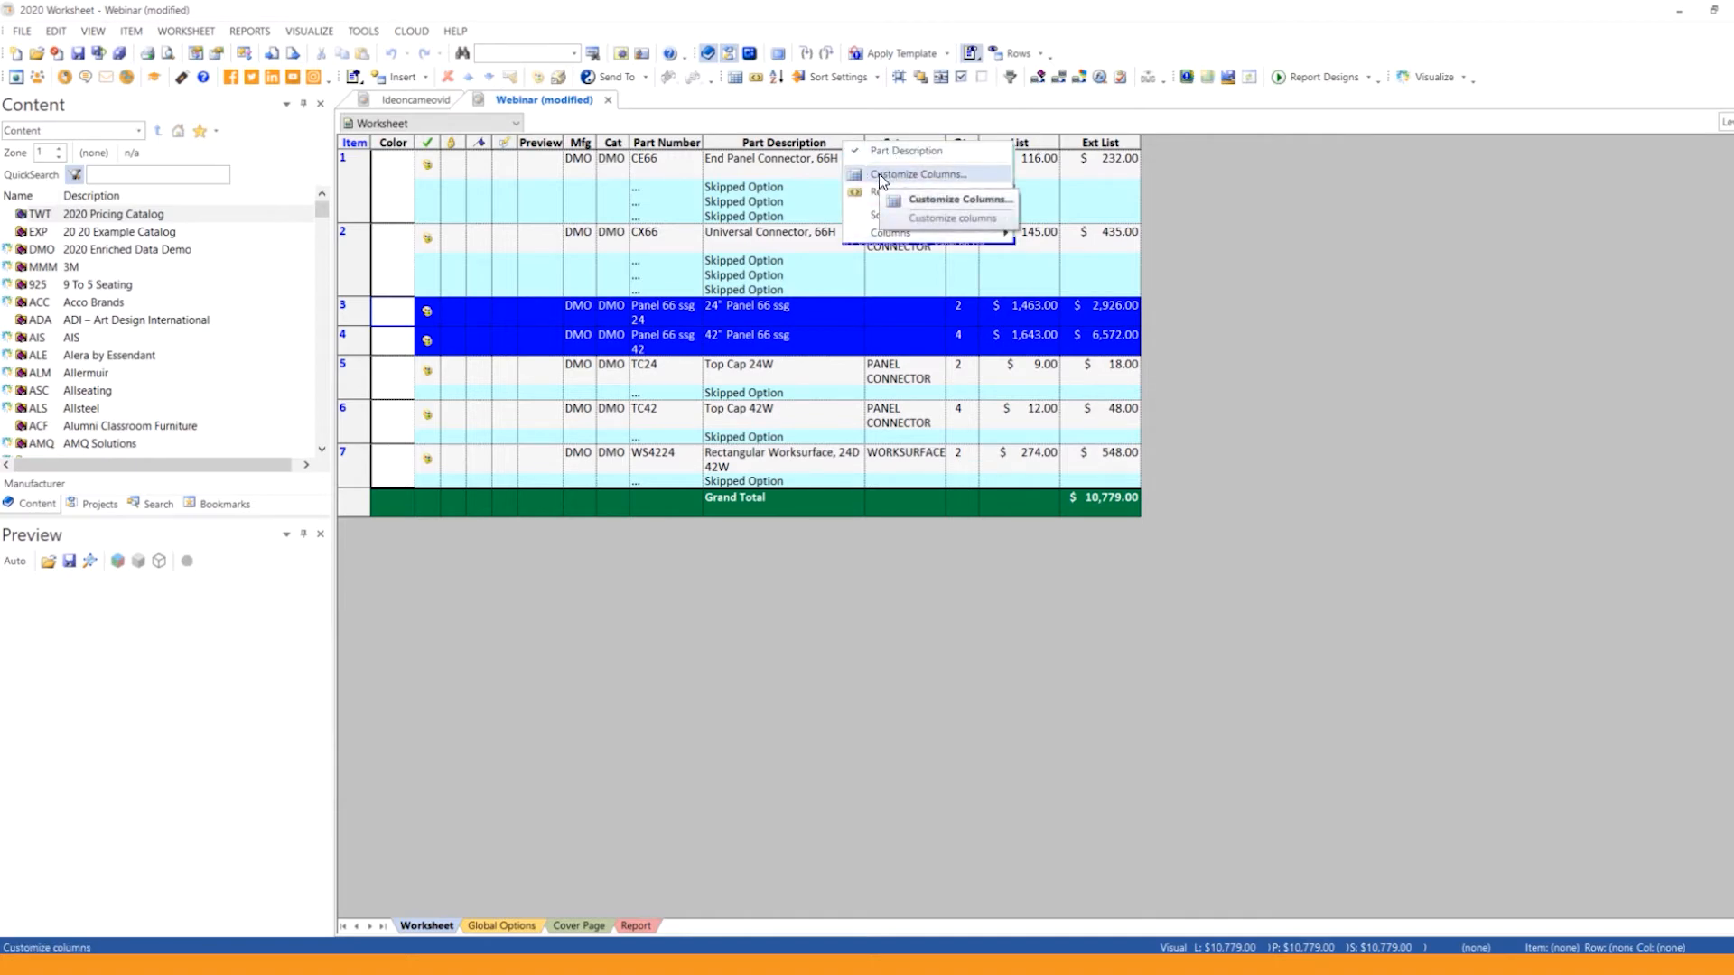
left_click(879, 173)
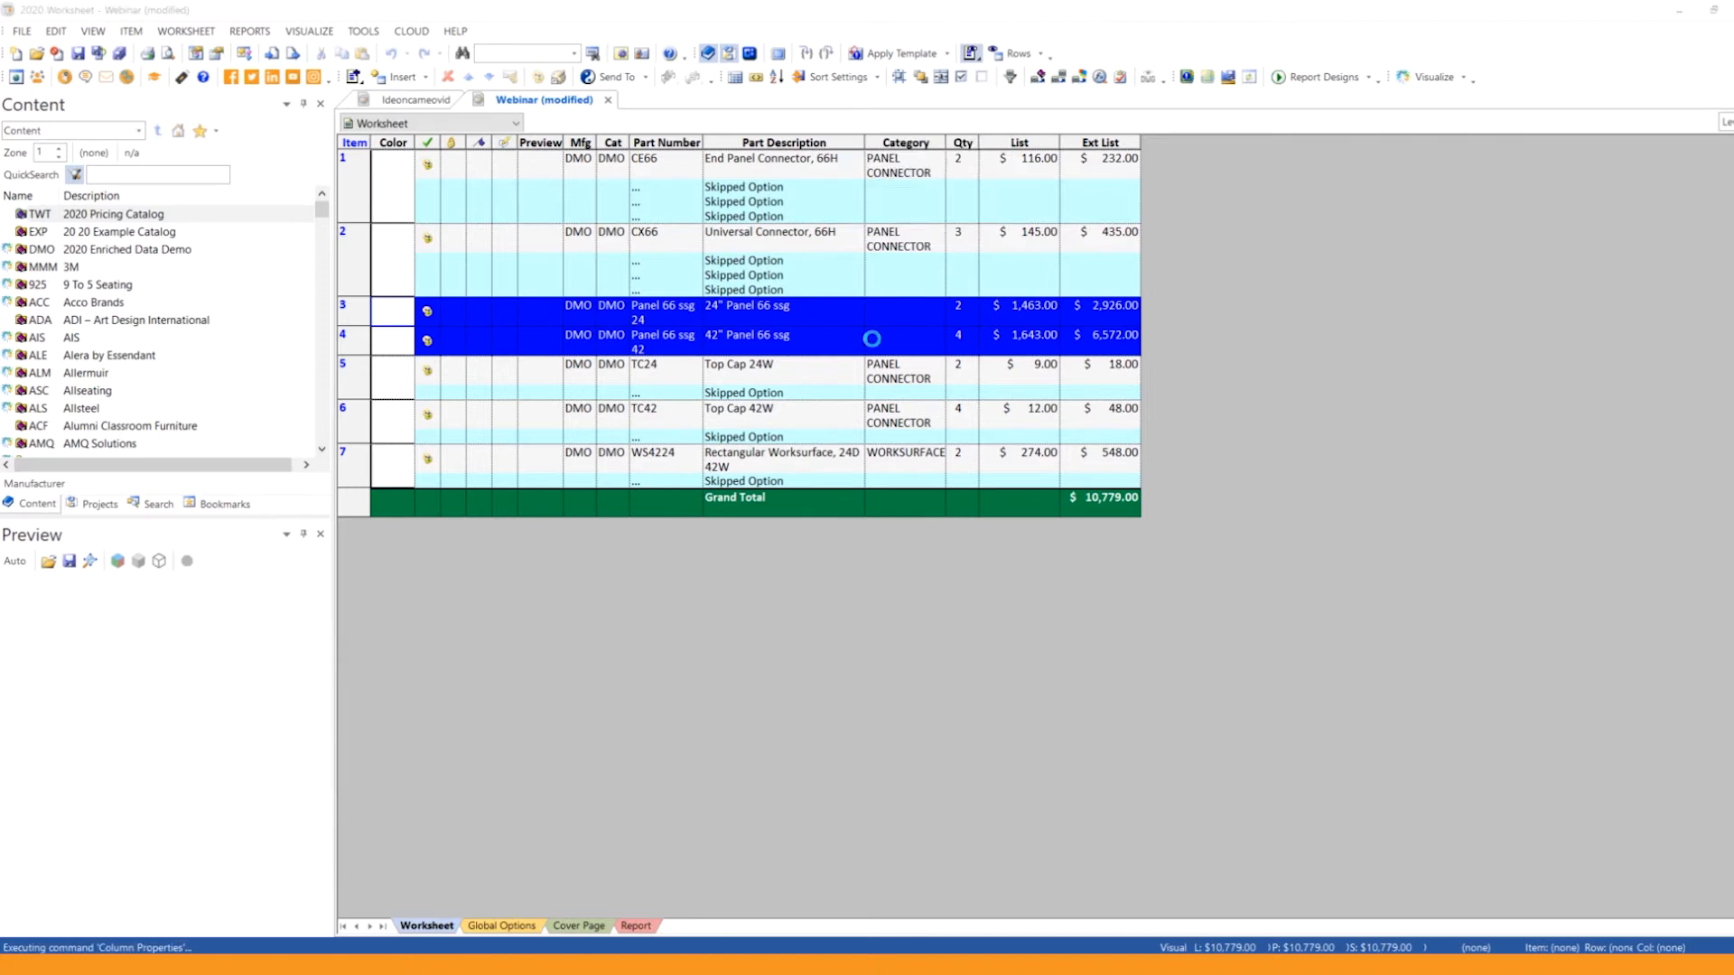
scroll(966, 397, "down", 15)
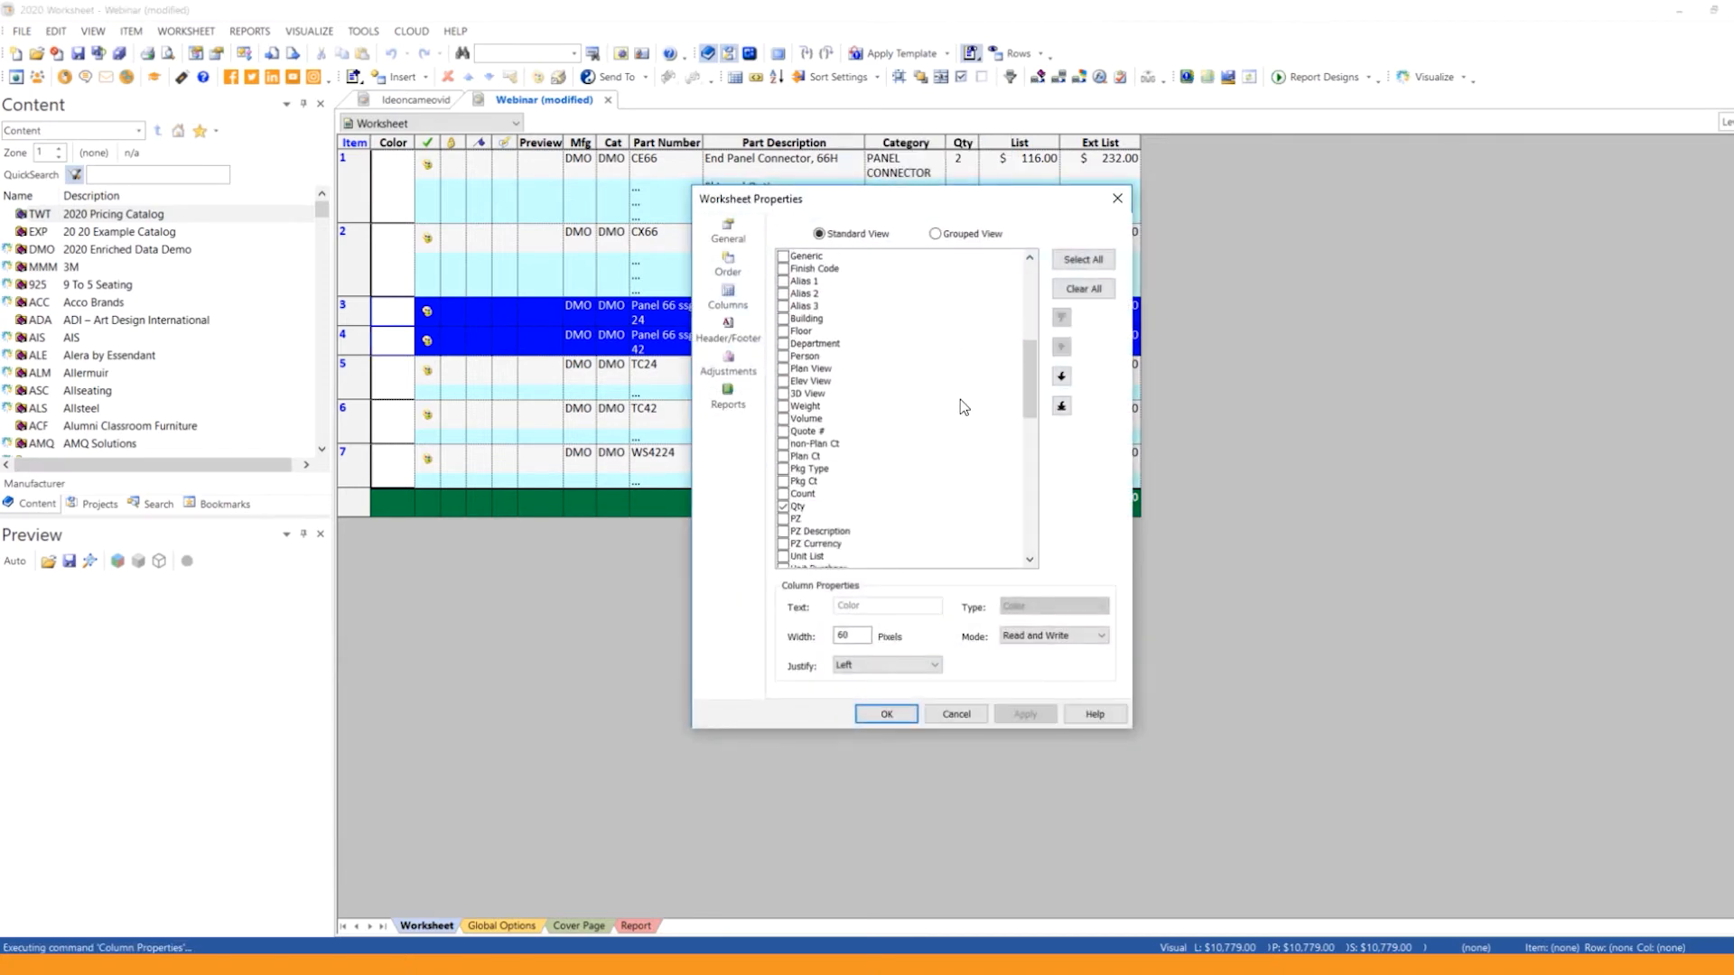
scroll(962, 414, "down", 7)
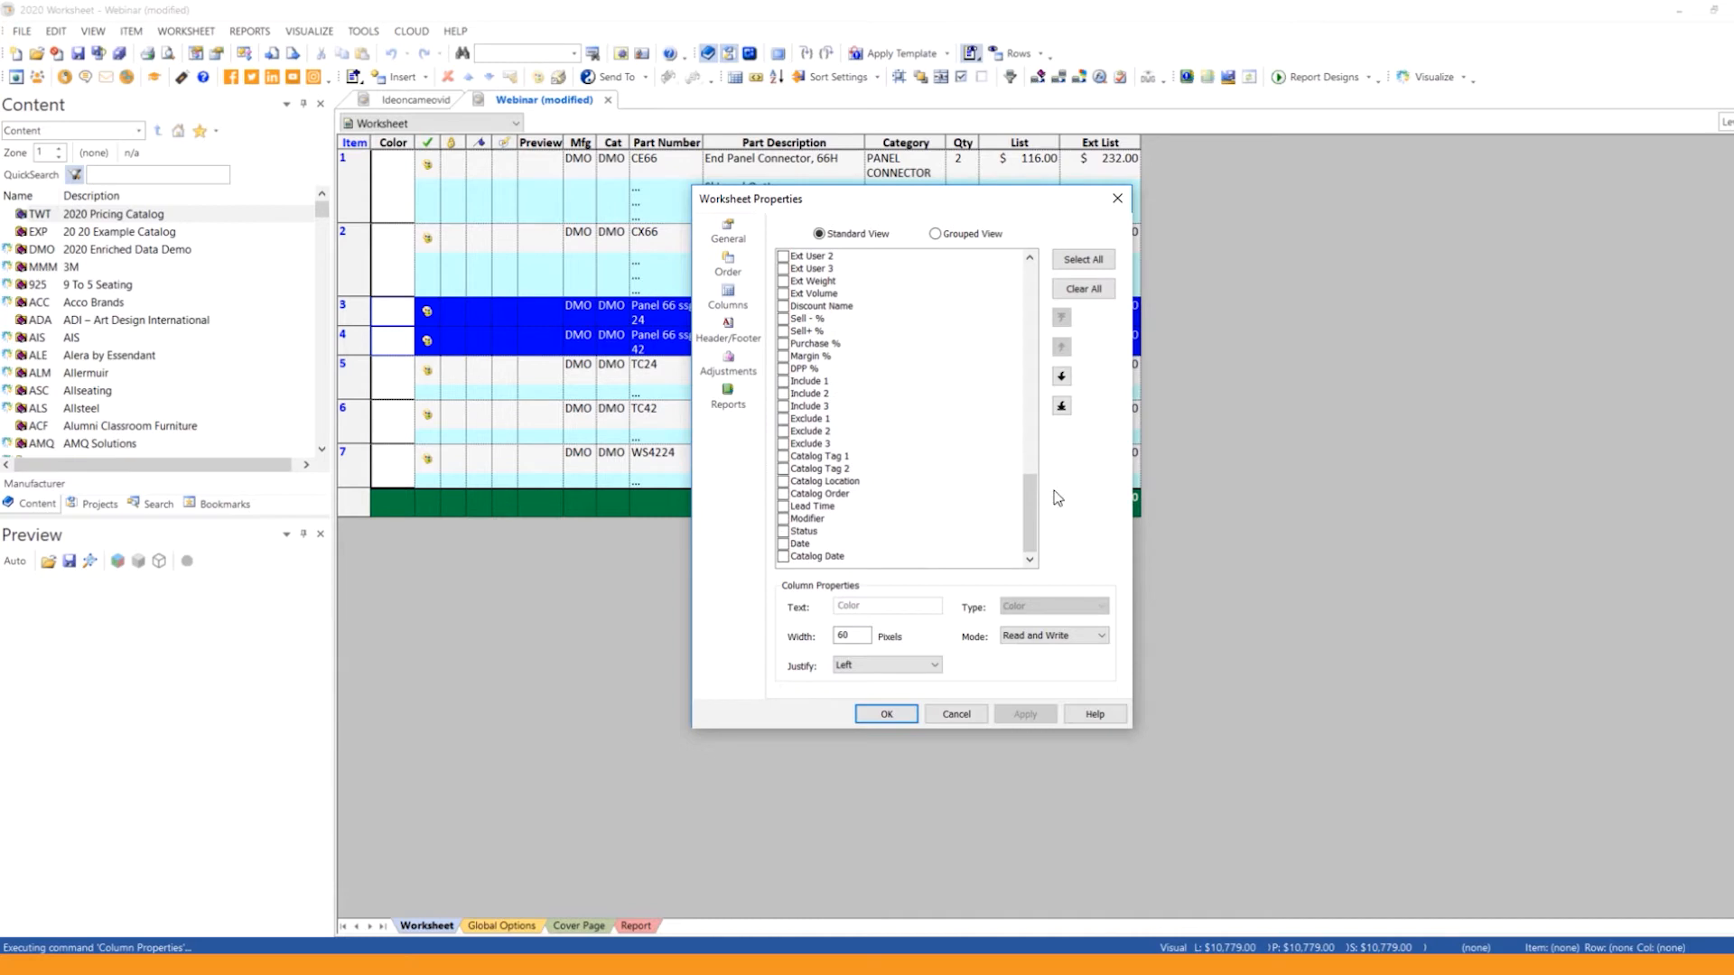
left_click_drag(1024, 511, 1028, 303)
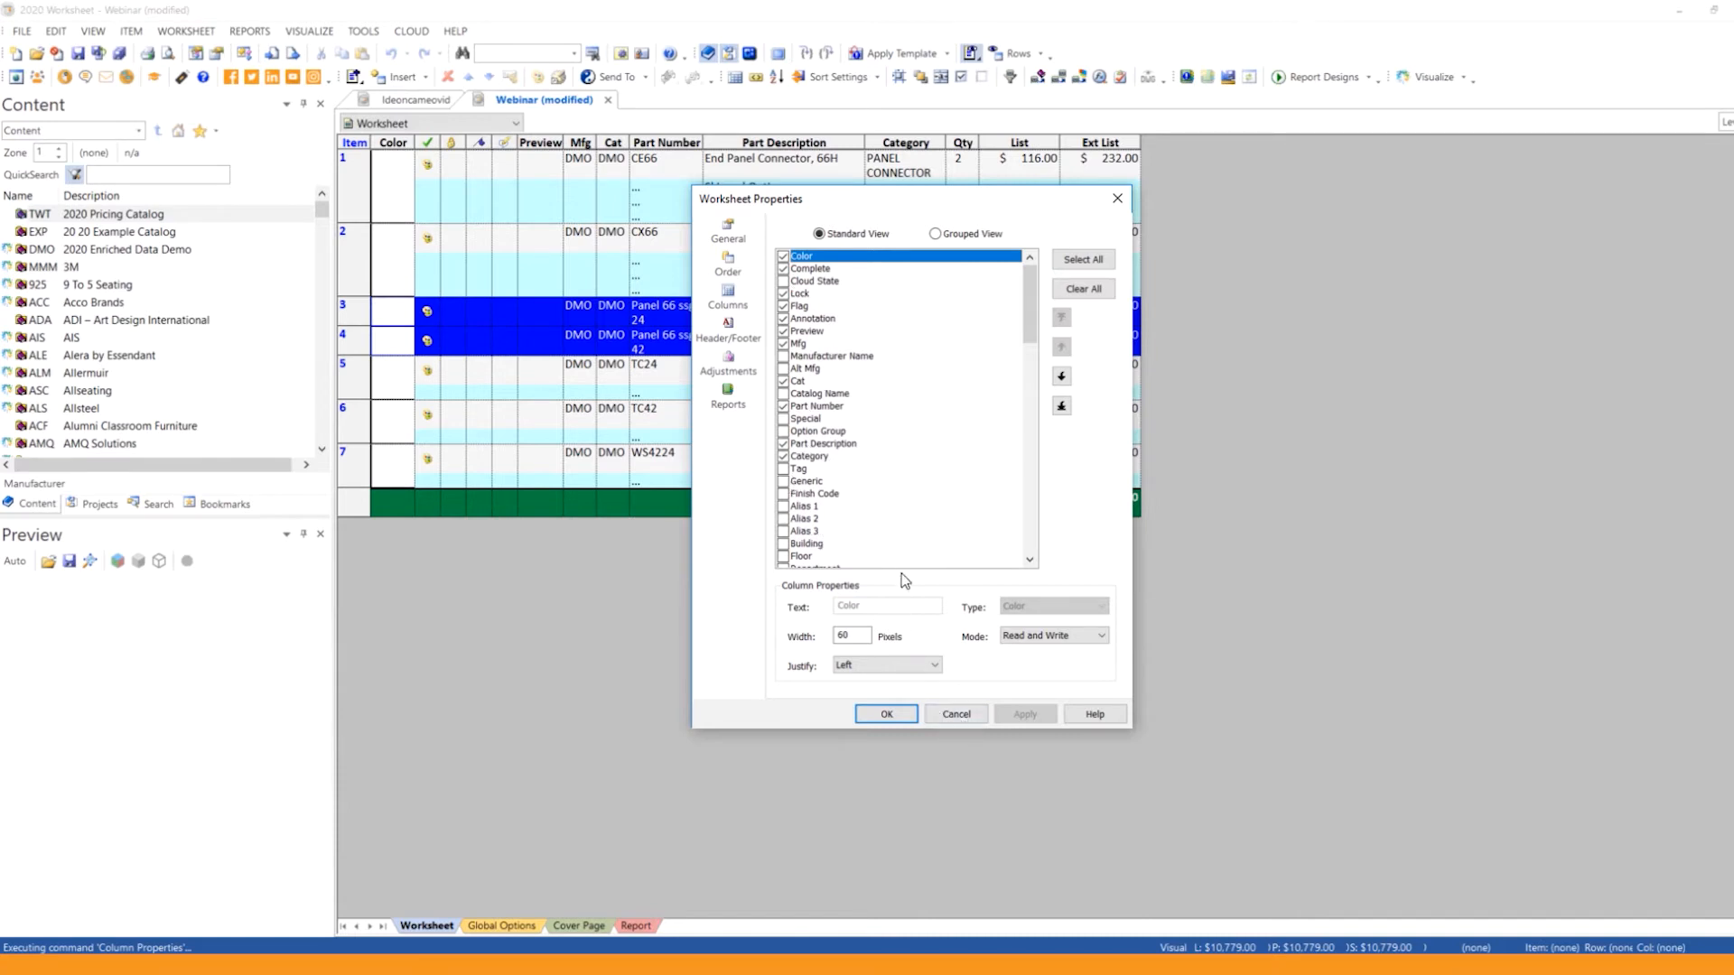
left_click(956, 714)
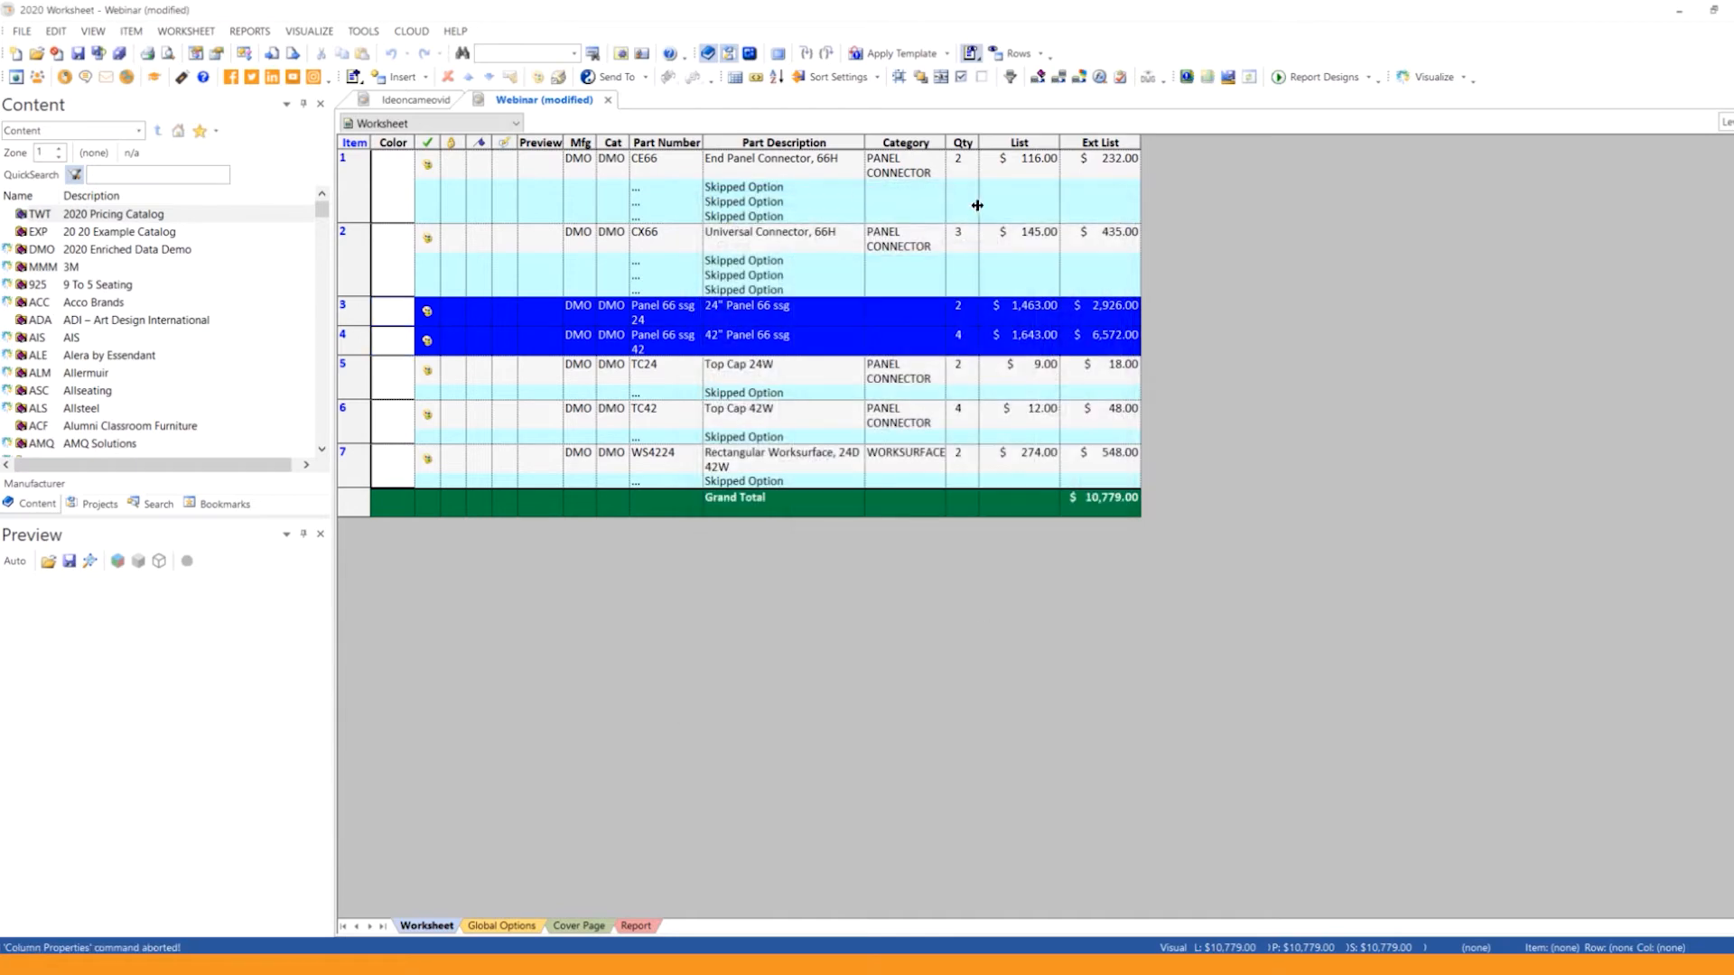
Step: Review the managed worksheet templates, and apply the Company template with every property taken from the template
left_click(947, 56)
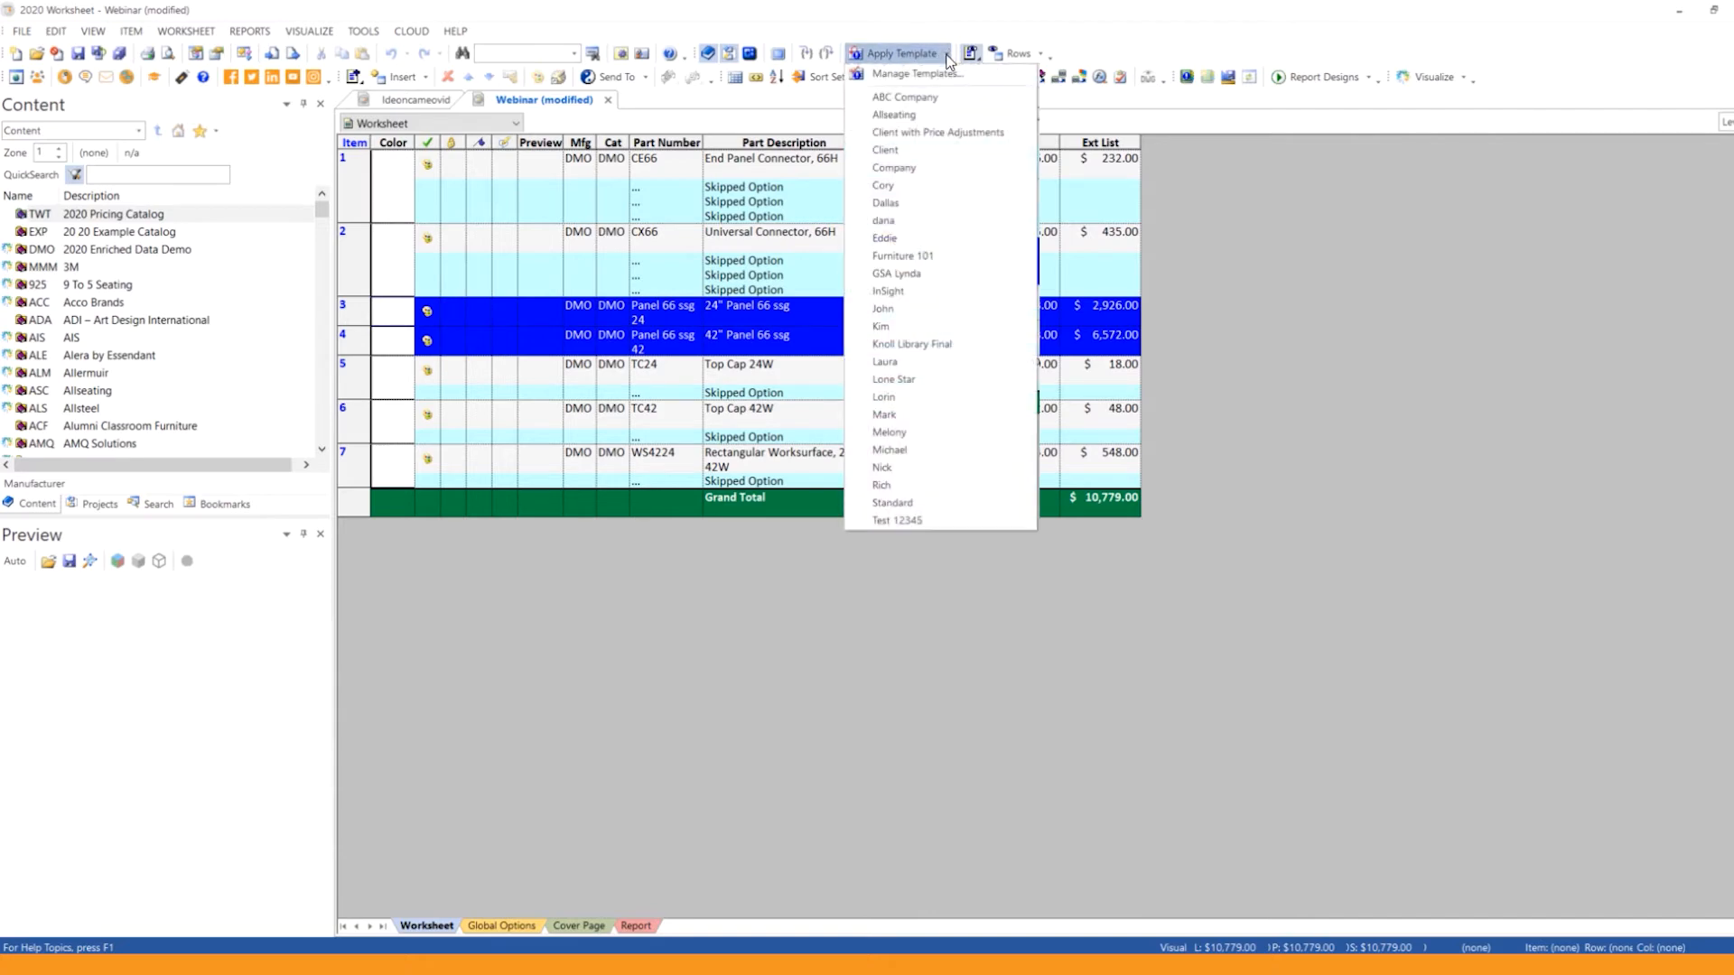
left_click(914, 73)
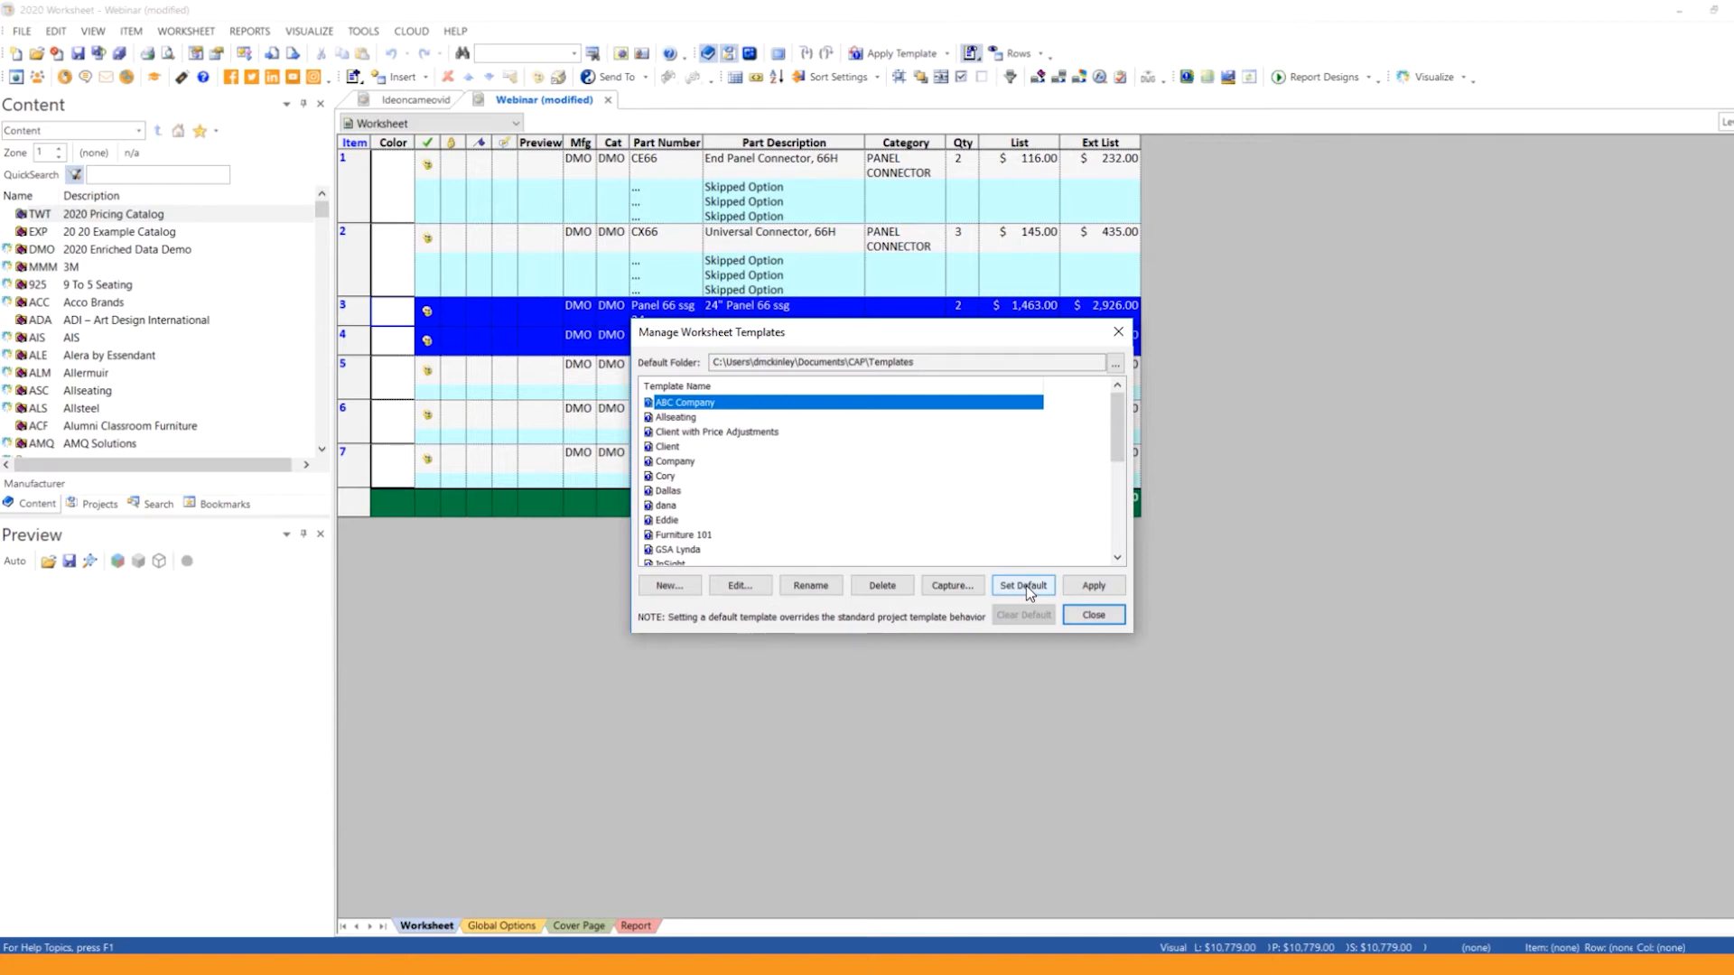
left_click(1092, 615)
left_click(948, 54)
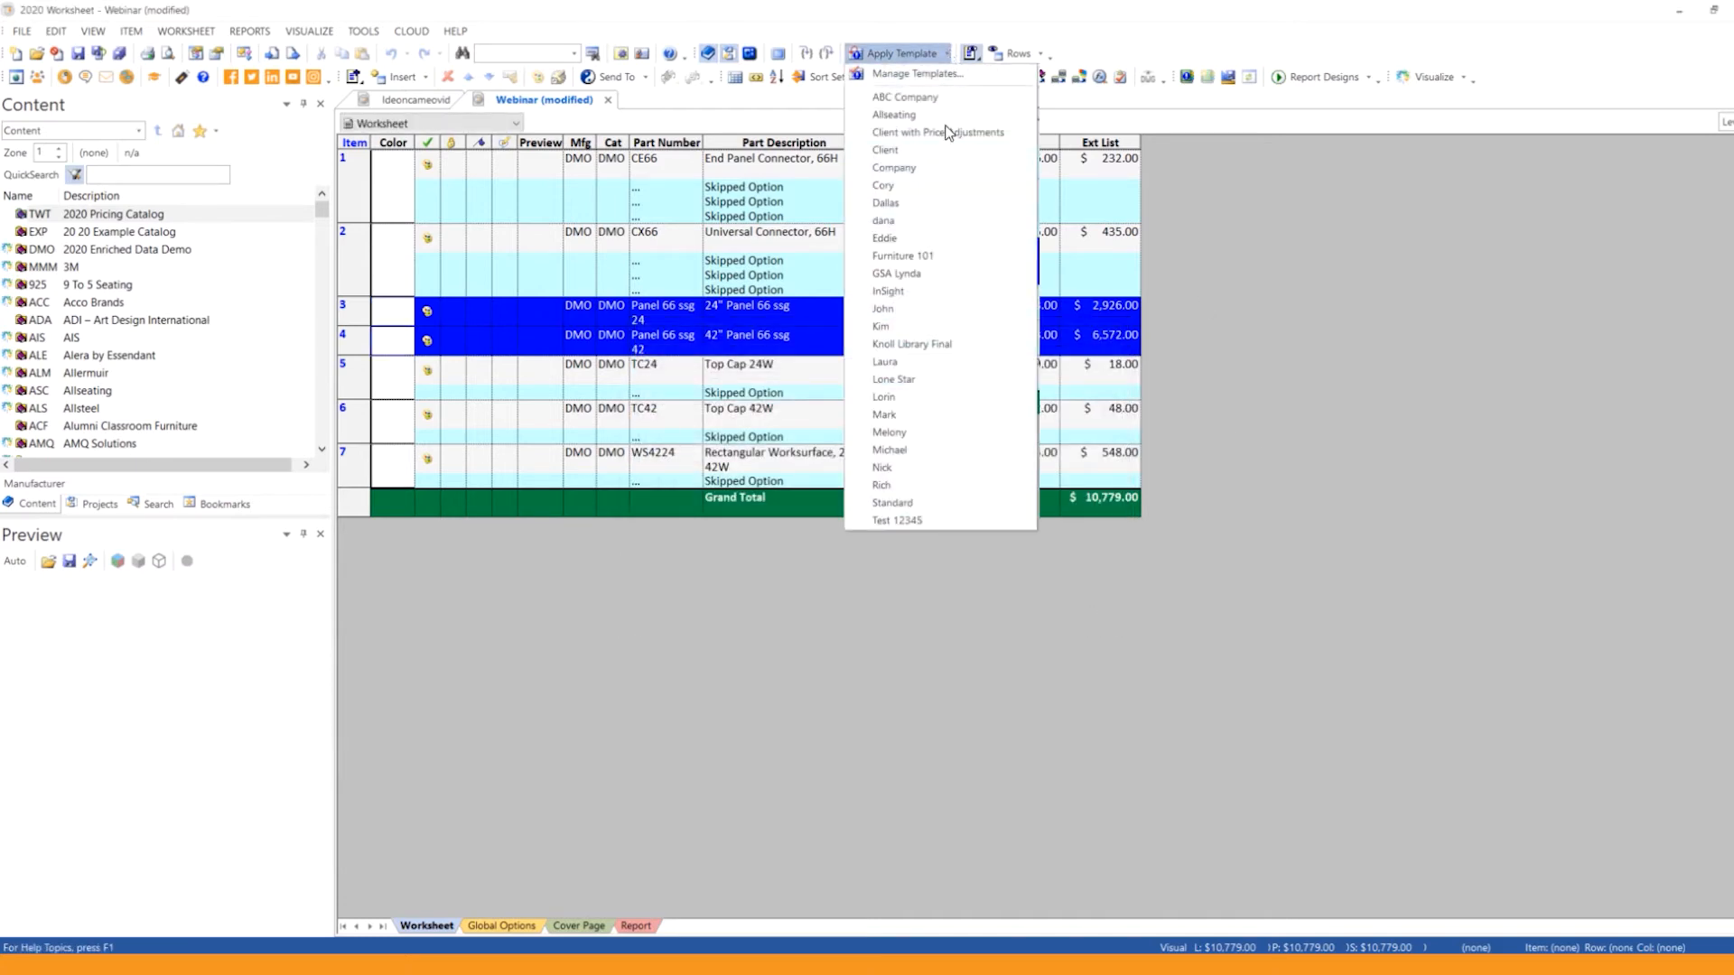
left_click(923, 168)
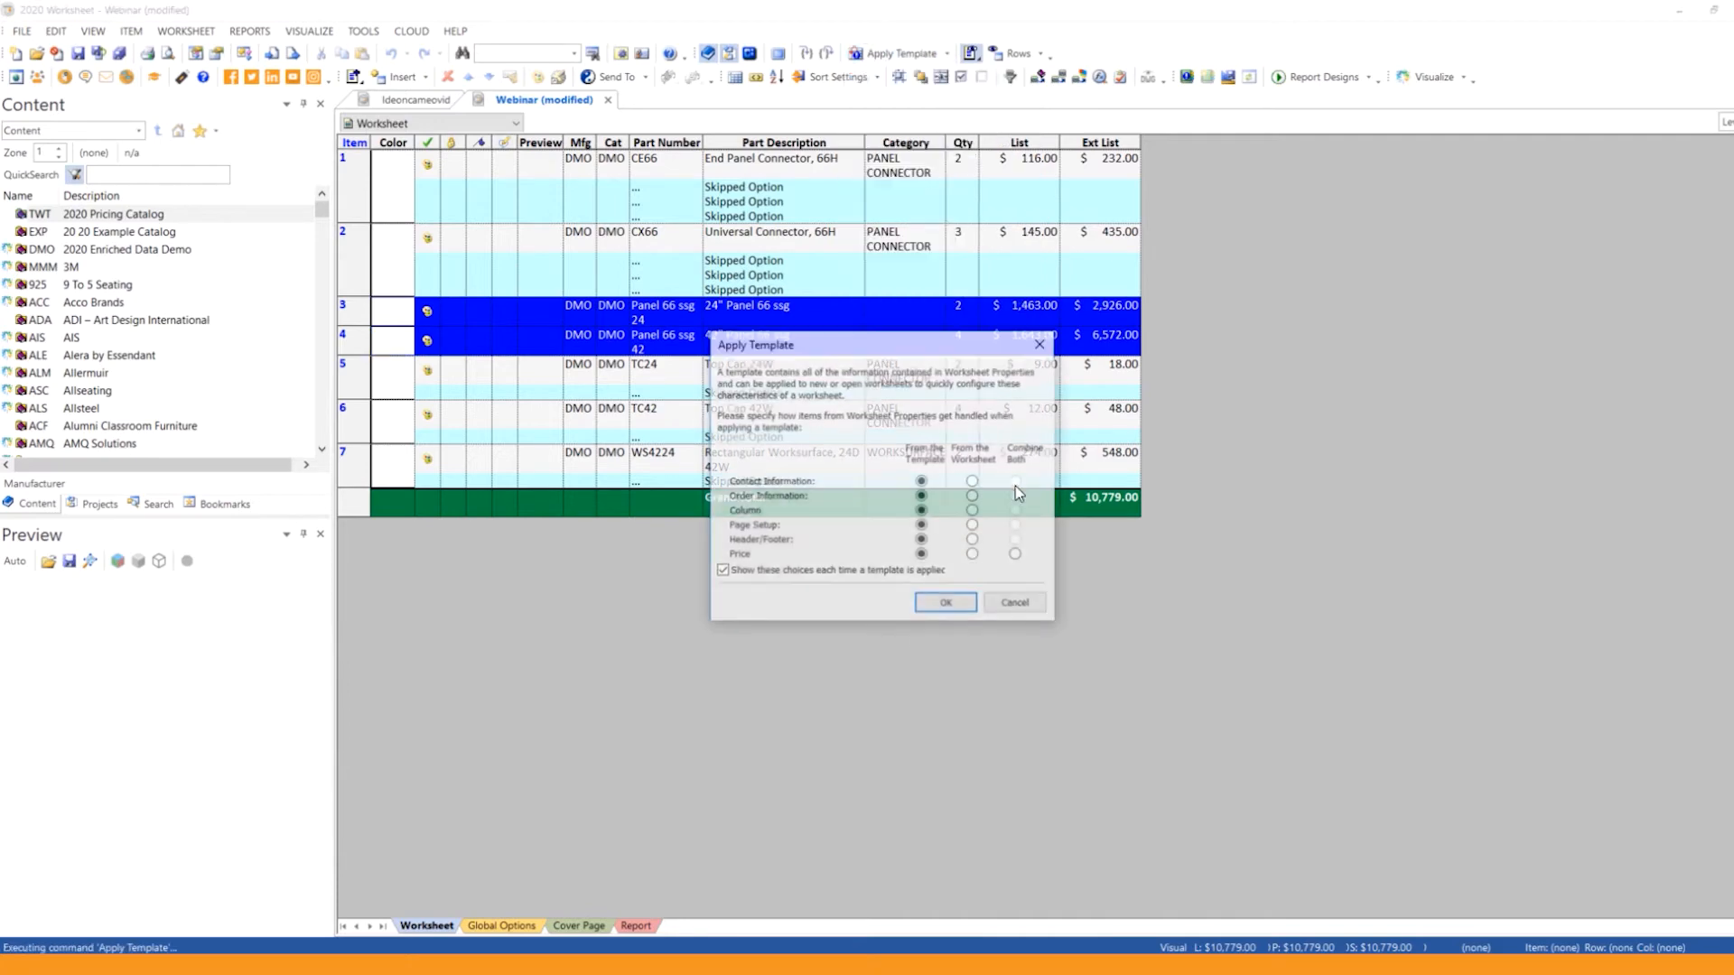
left_click(943, 603)
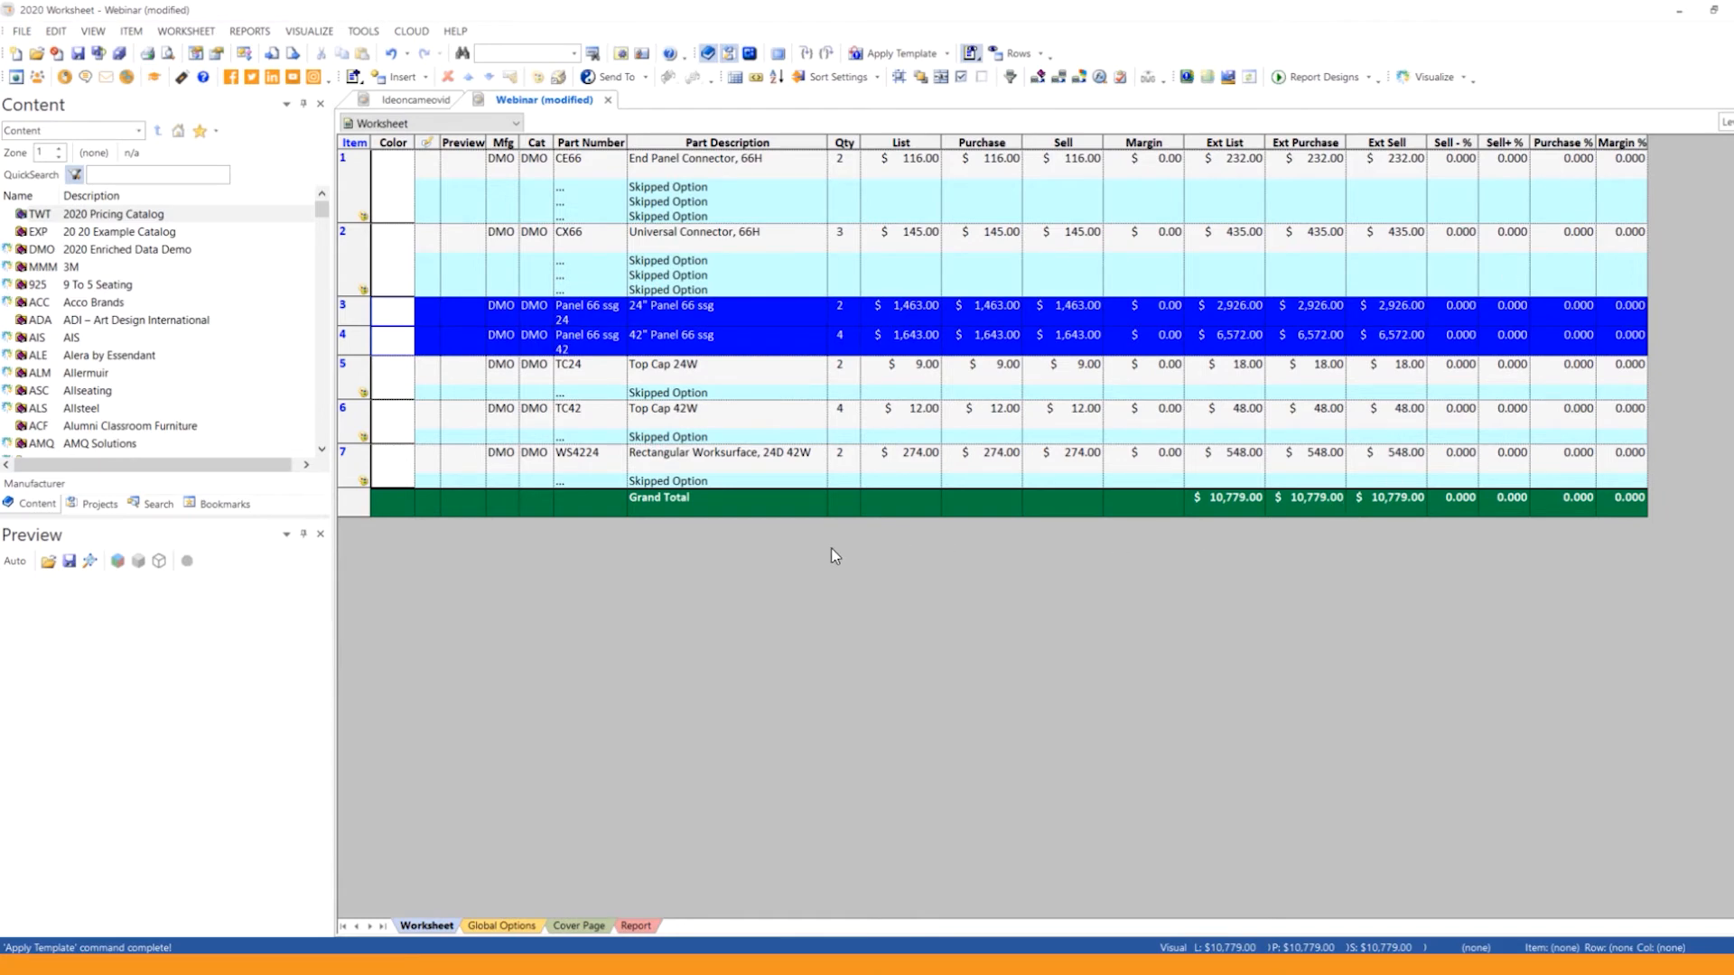
Step: Add the check mark status column to the worksheet between the Preview and Mfg columns
left_click(363, 220)
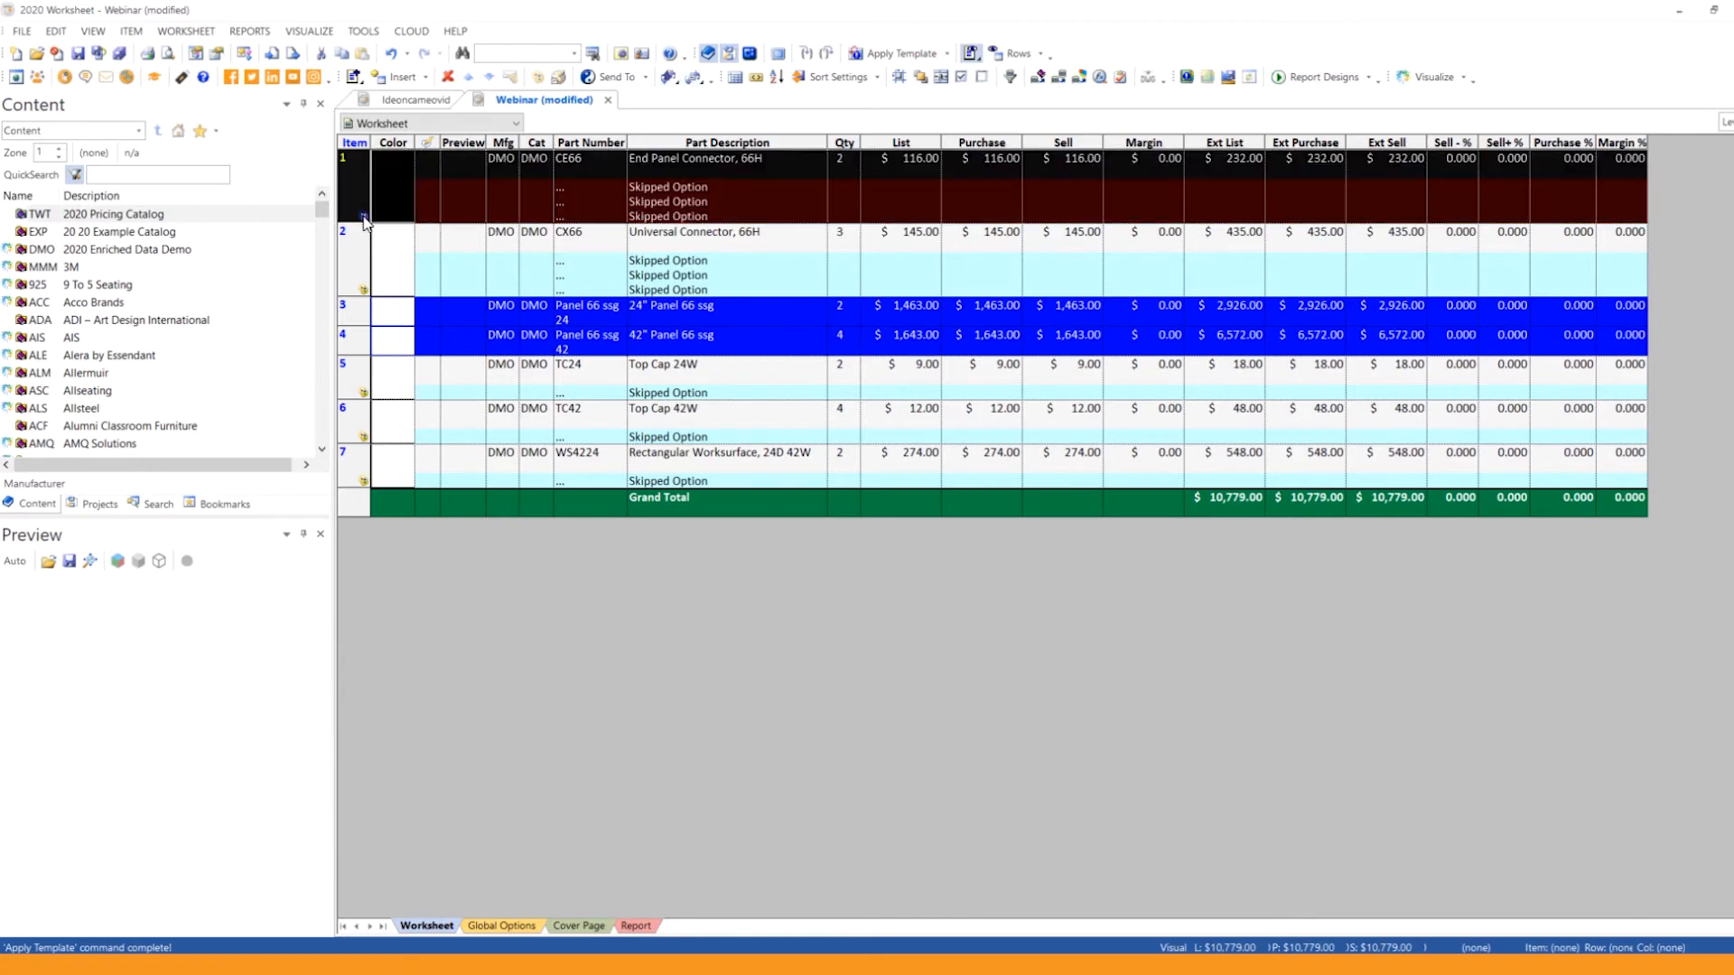
left_click(498, 190)
right_click(786, 142)
left_click(846, 179)
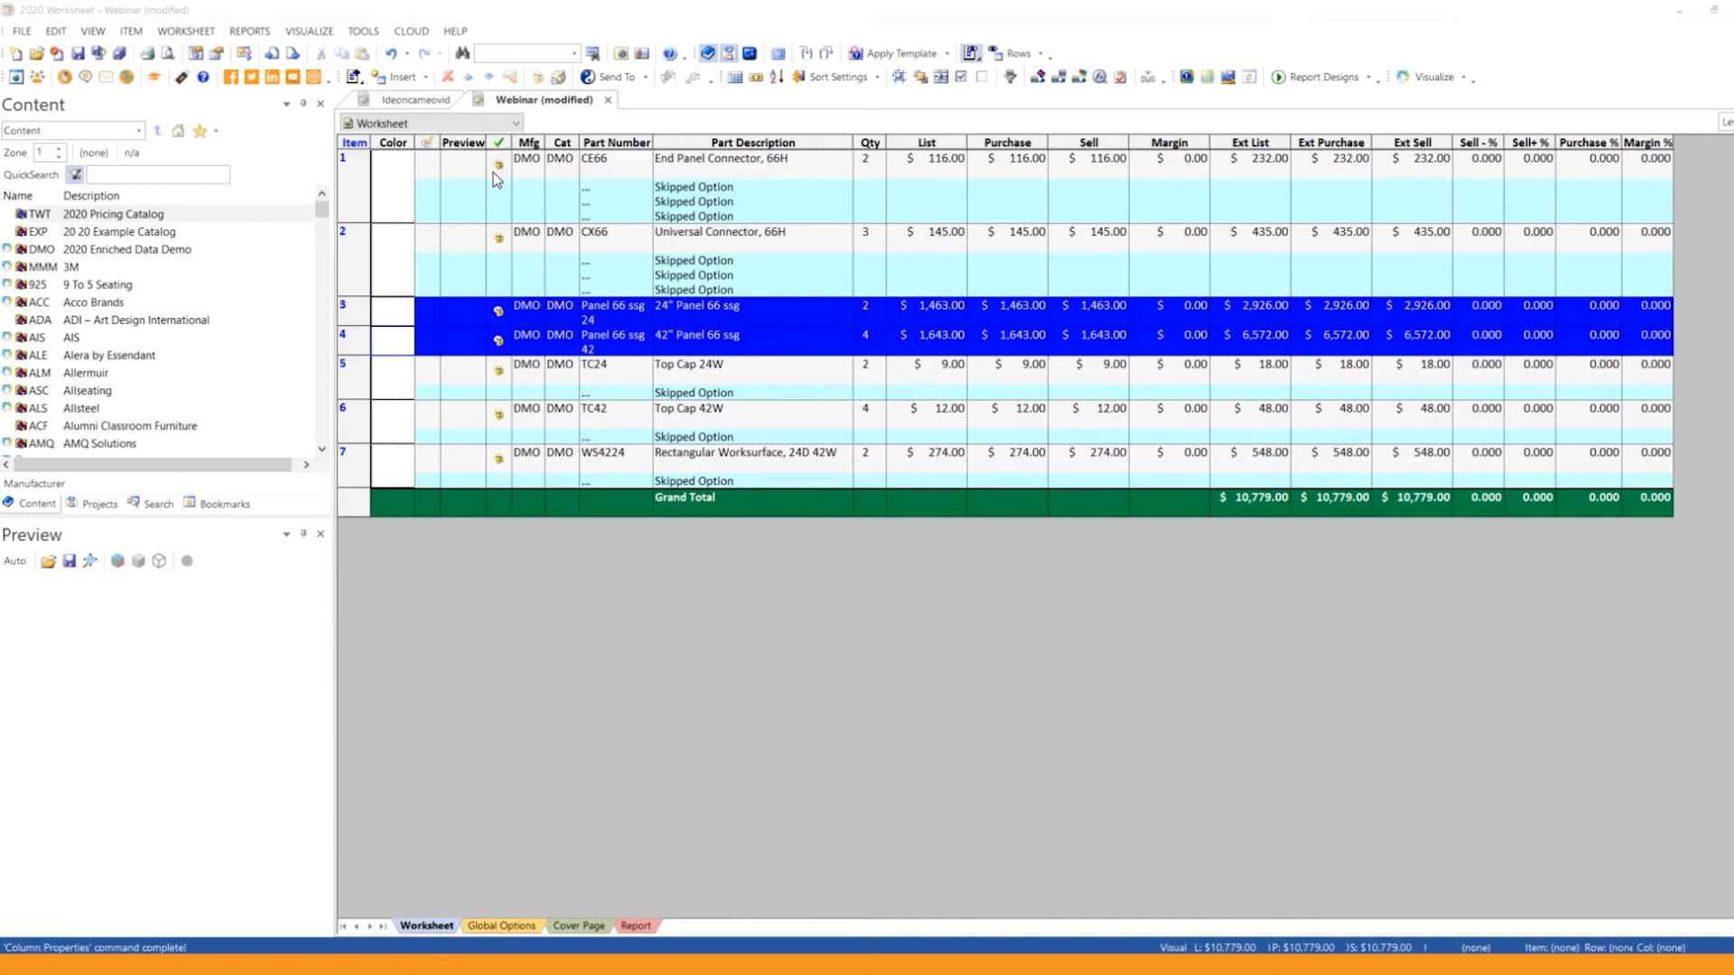
Step: Specify the CE66 End Panel Connector with Light Grey for the paint, base paint and top paint, and check the selected options
left_click(499, 167)
double_click(499, 166)
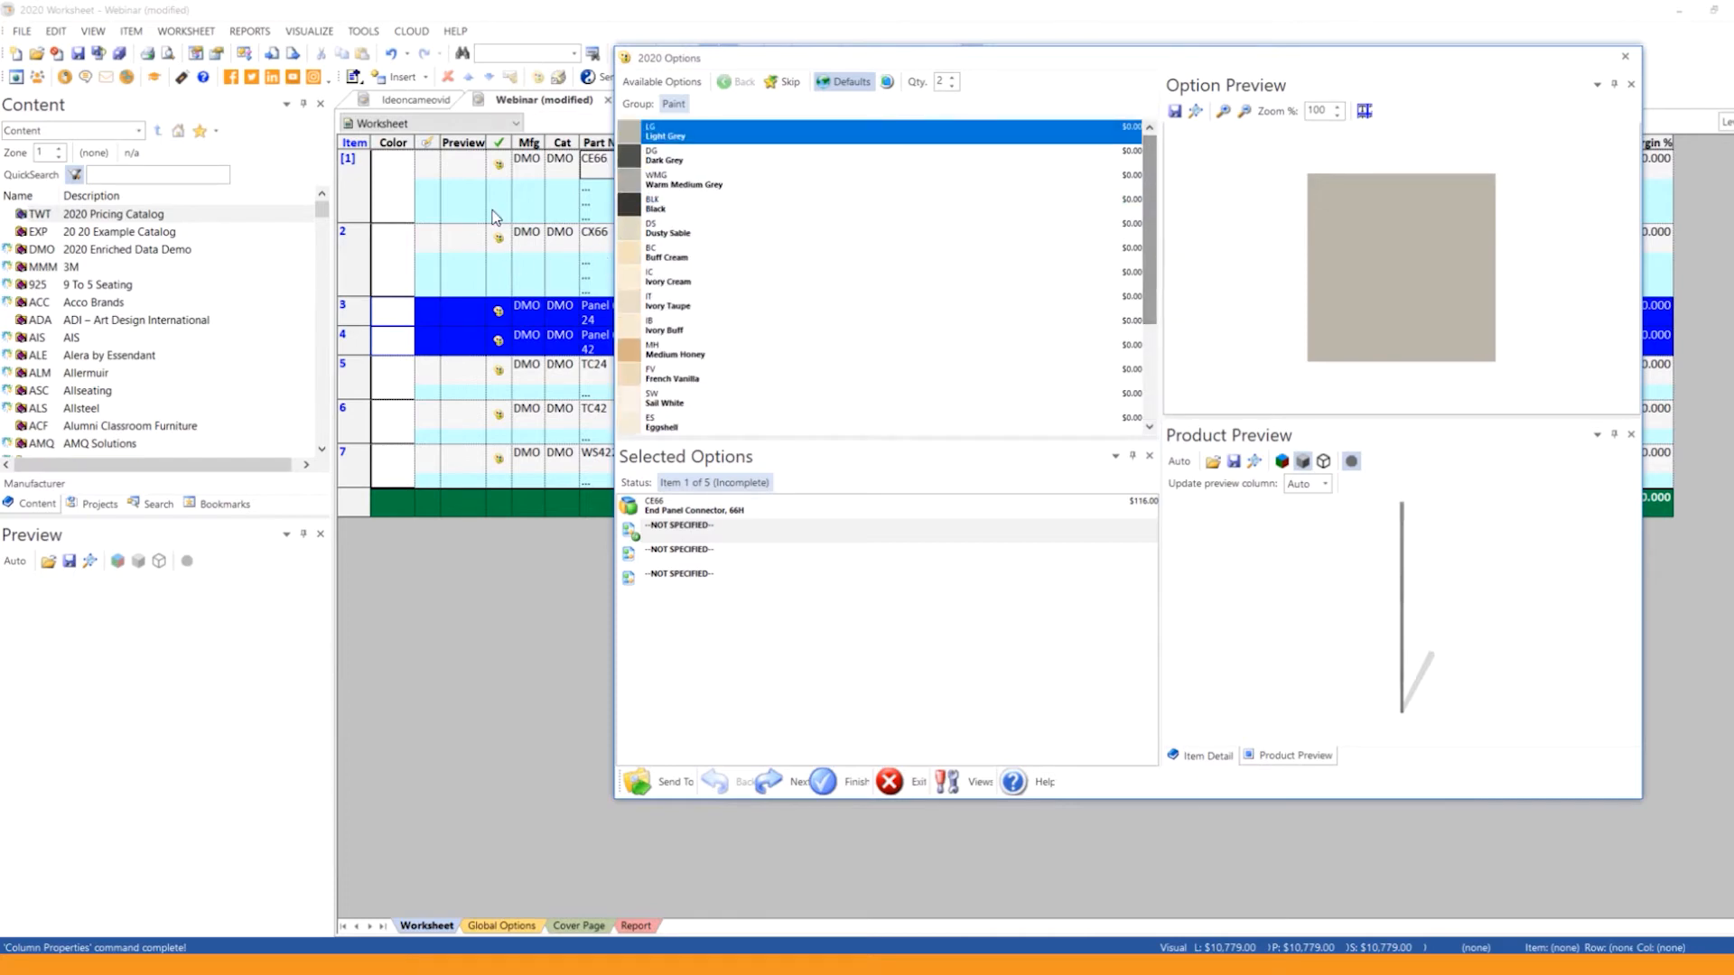
left_click(650, 137)
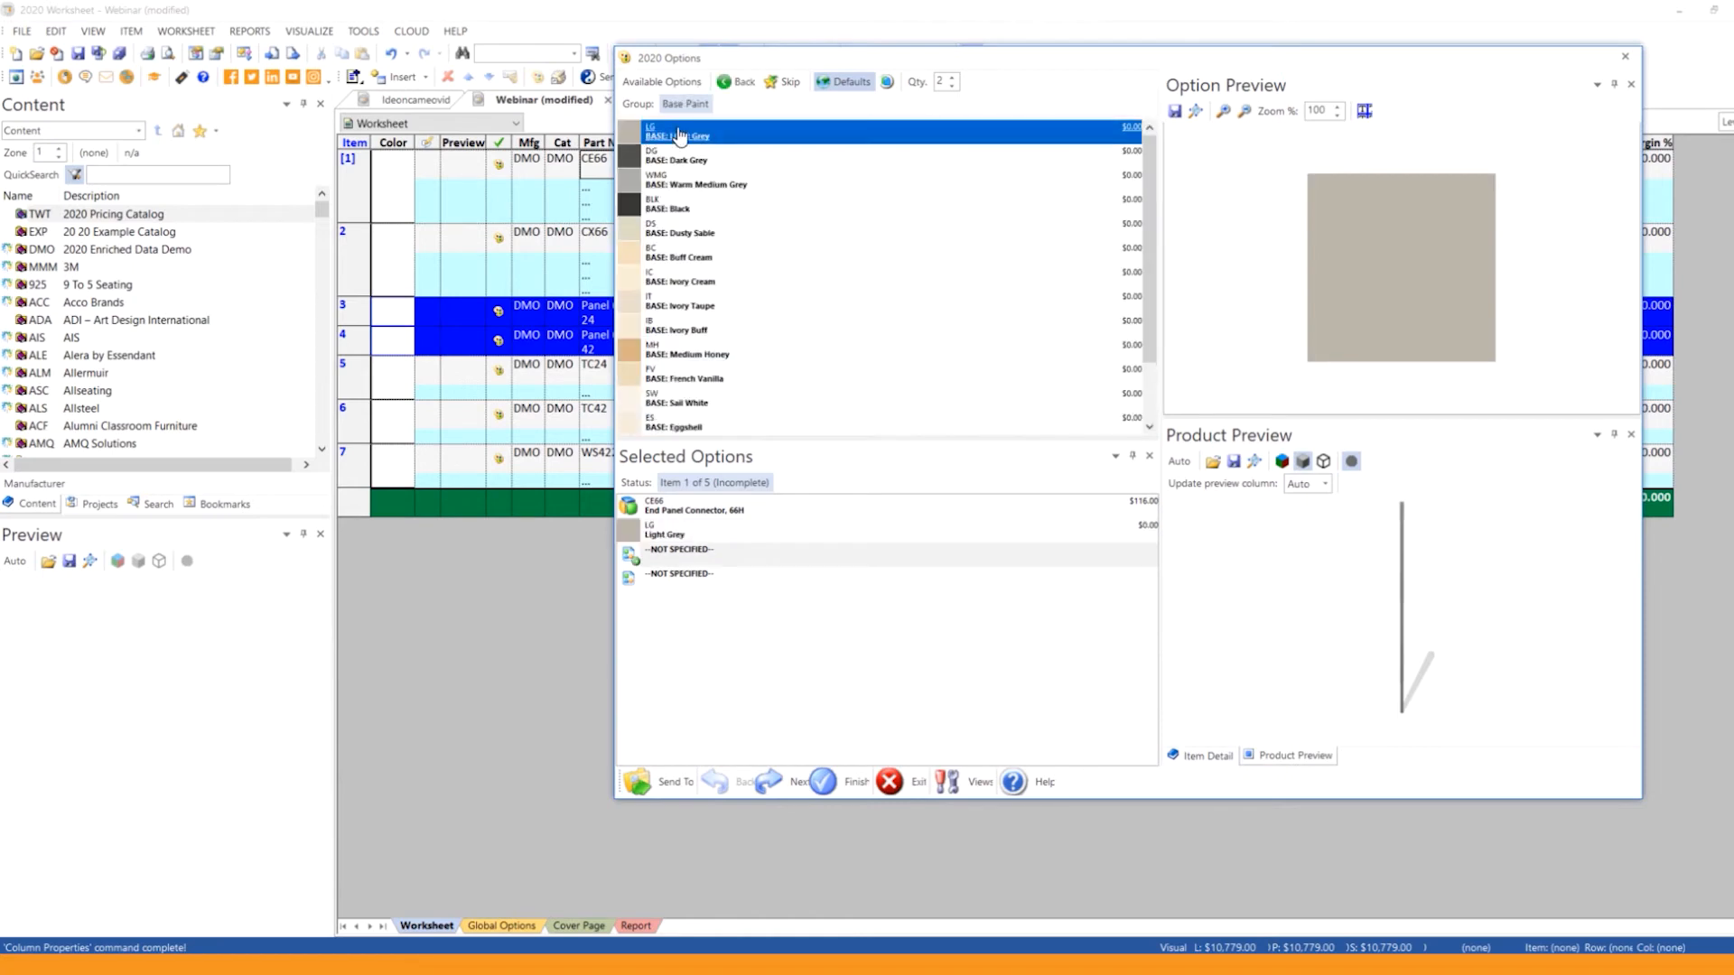
left_click(678, 136)
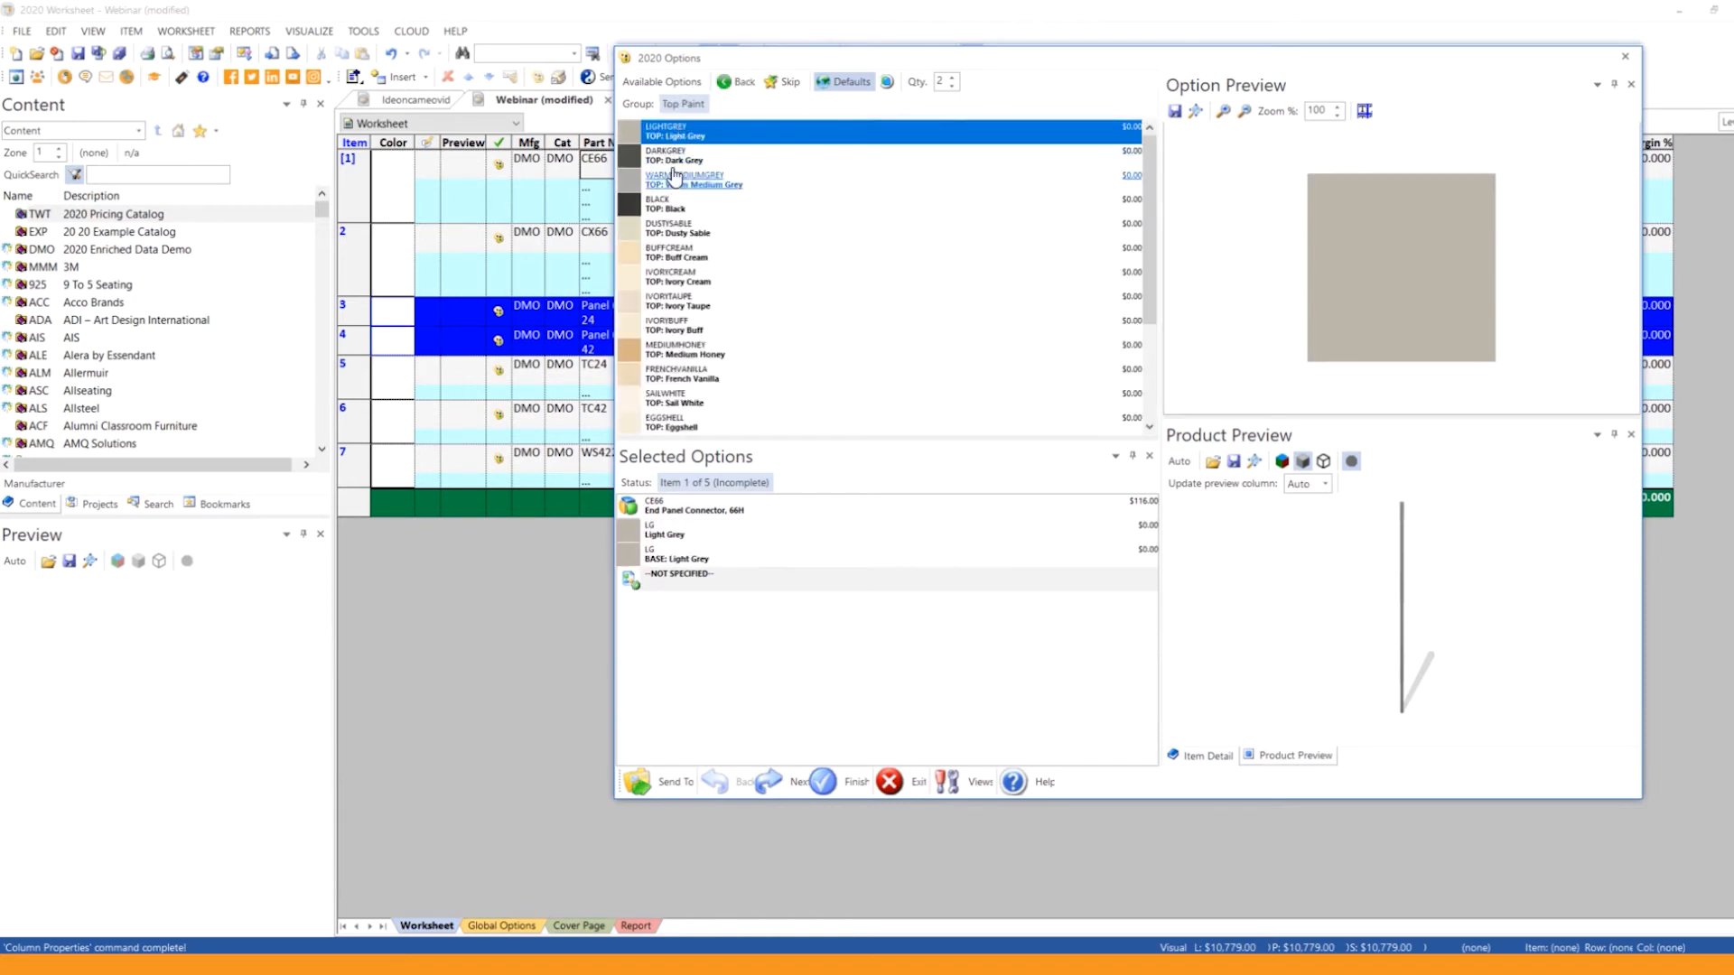
left_click(675, 137)
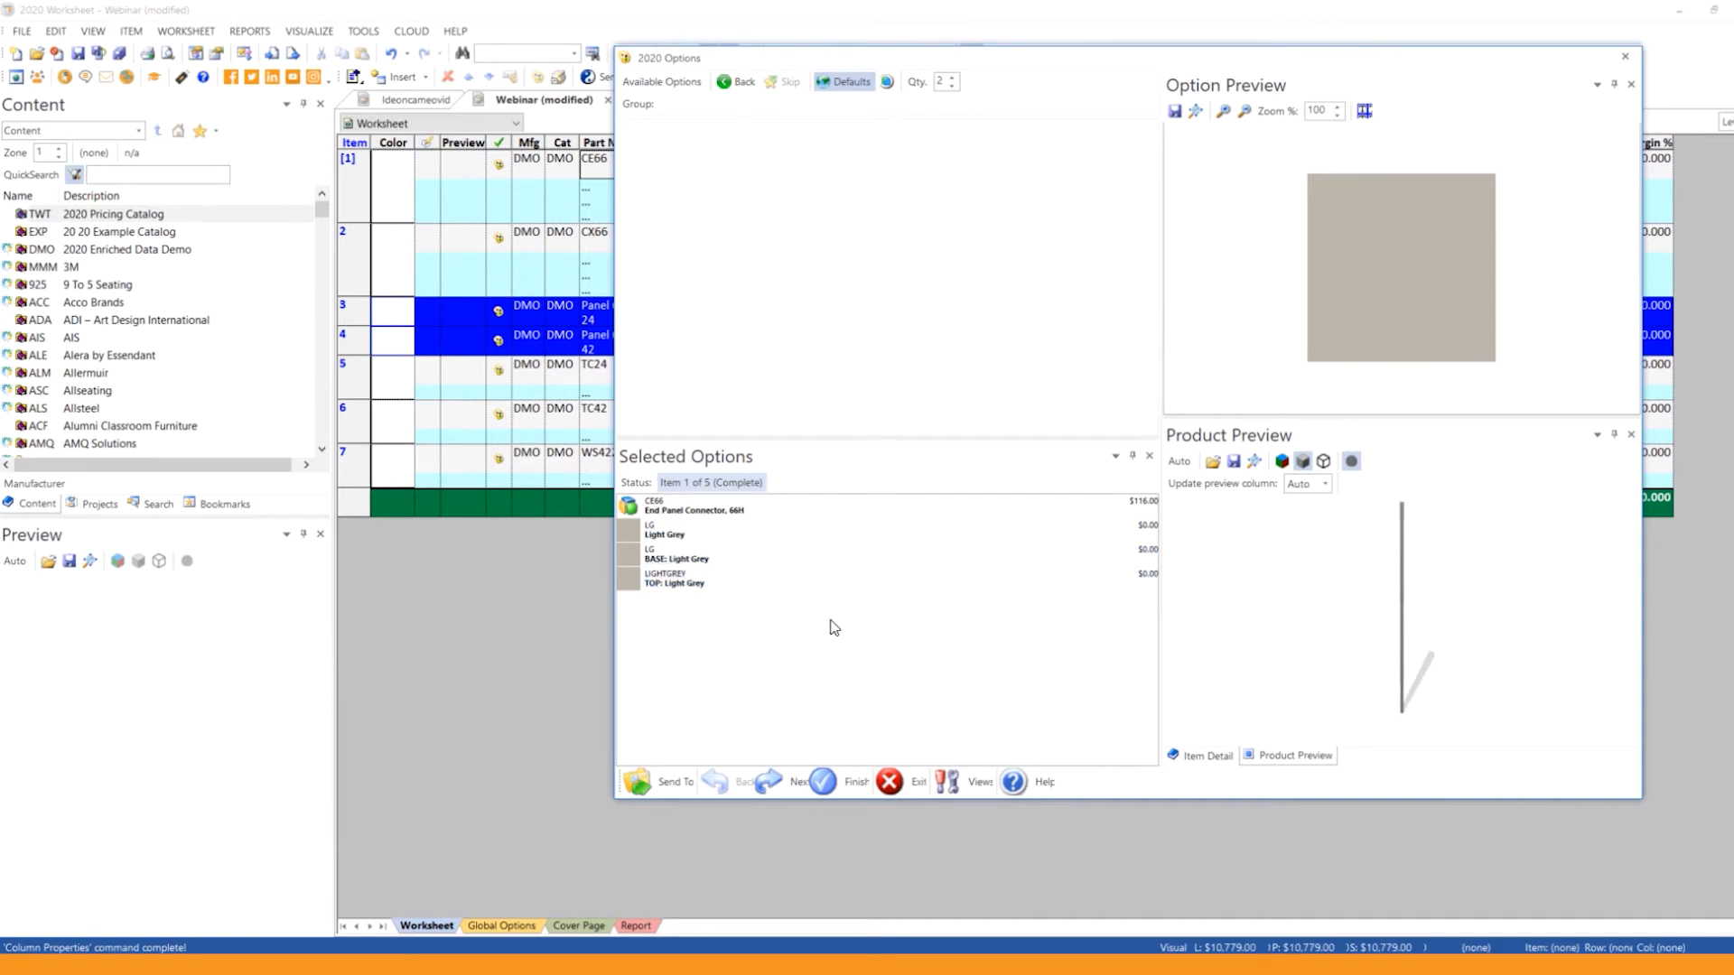
left_click(1151, 532)
left_click(1153, 557)
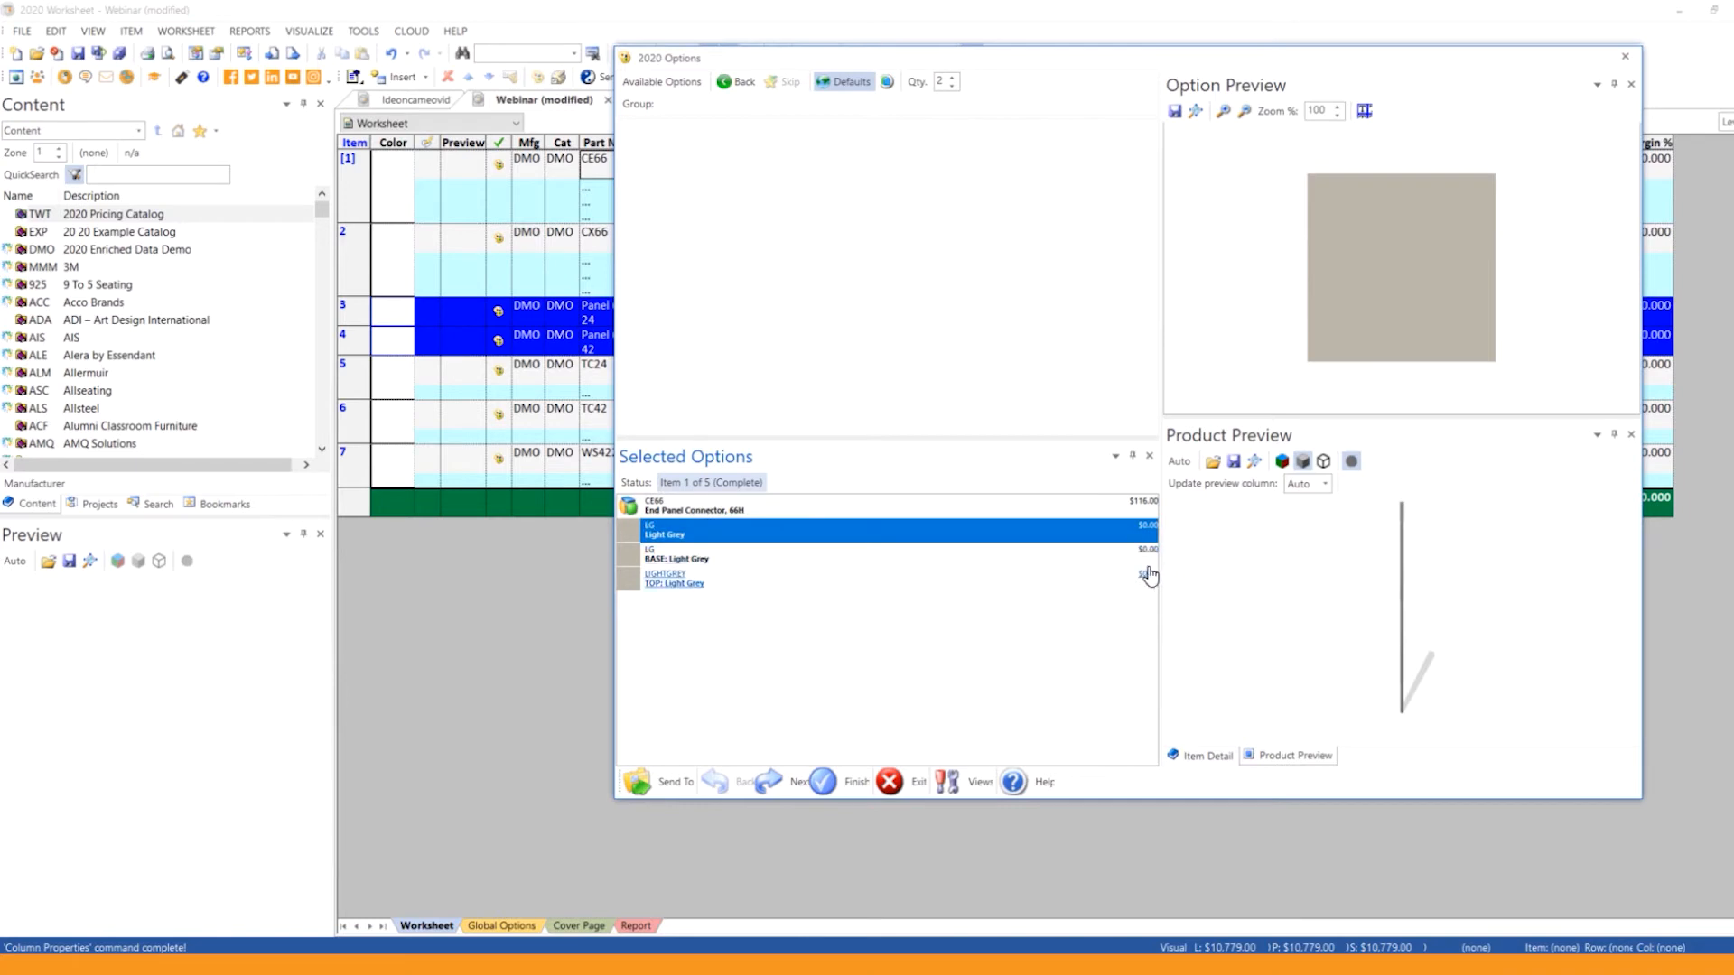
left_click(1152, 578)
left_click(1151, 509)
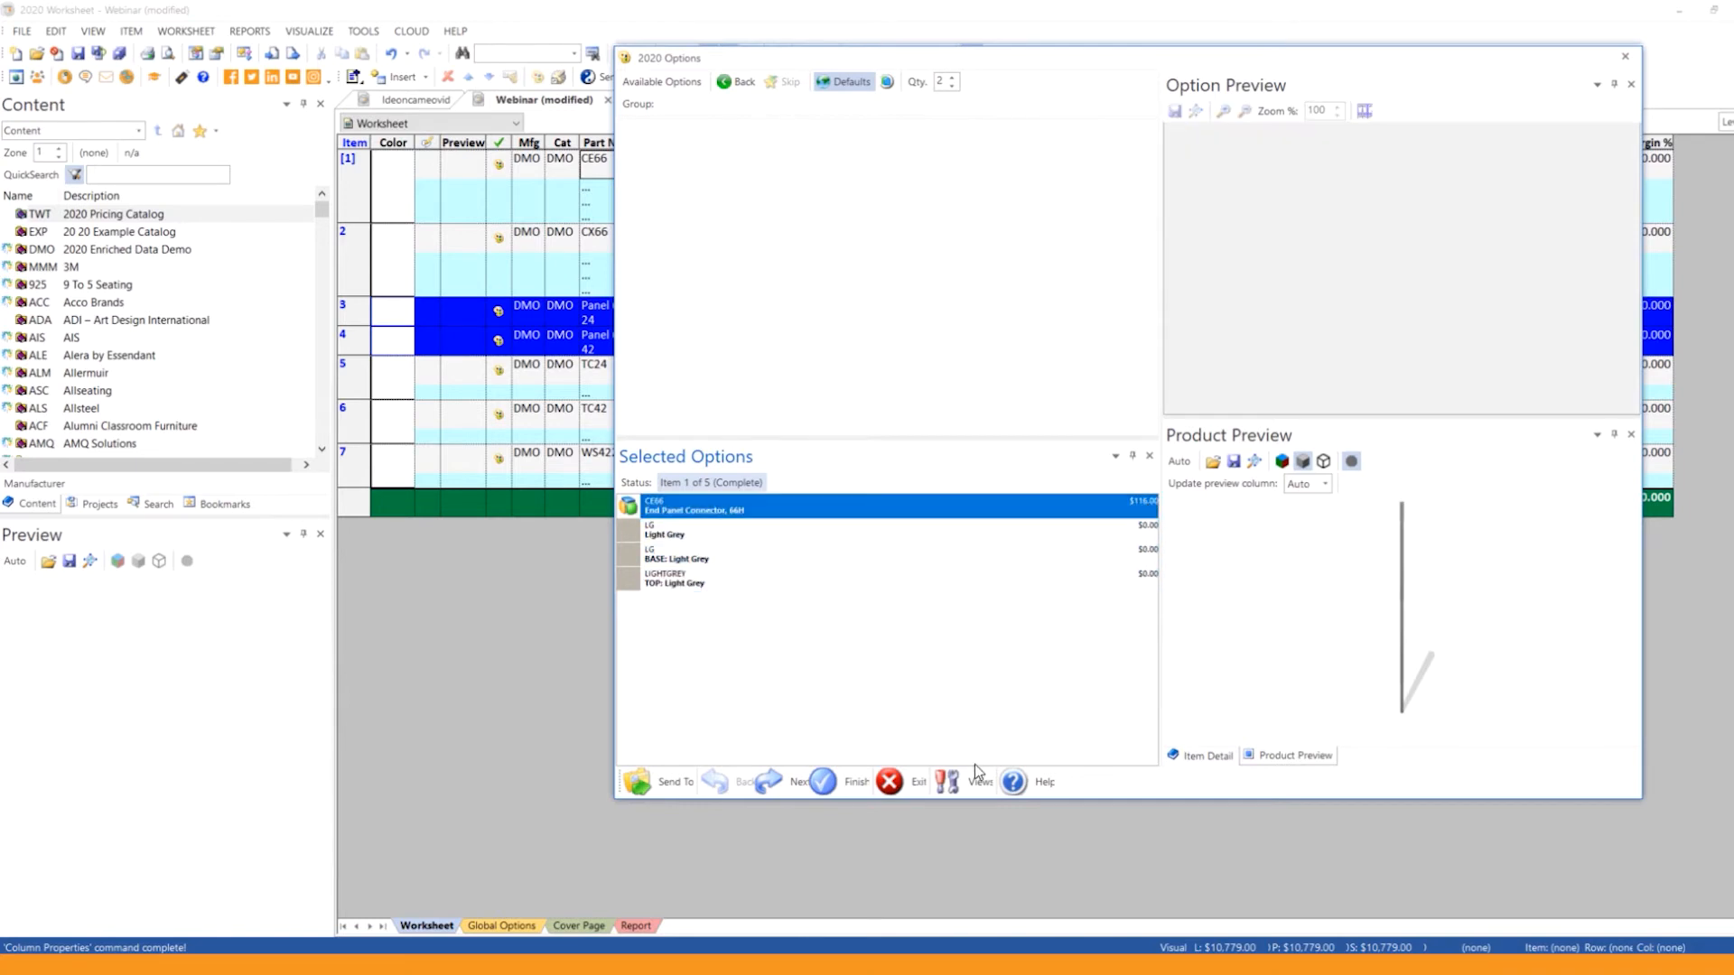
left_click(784, 785)
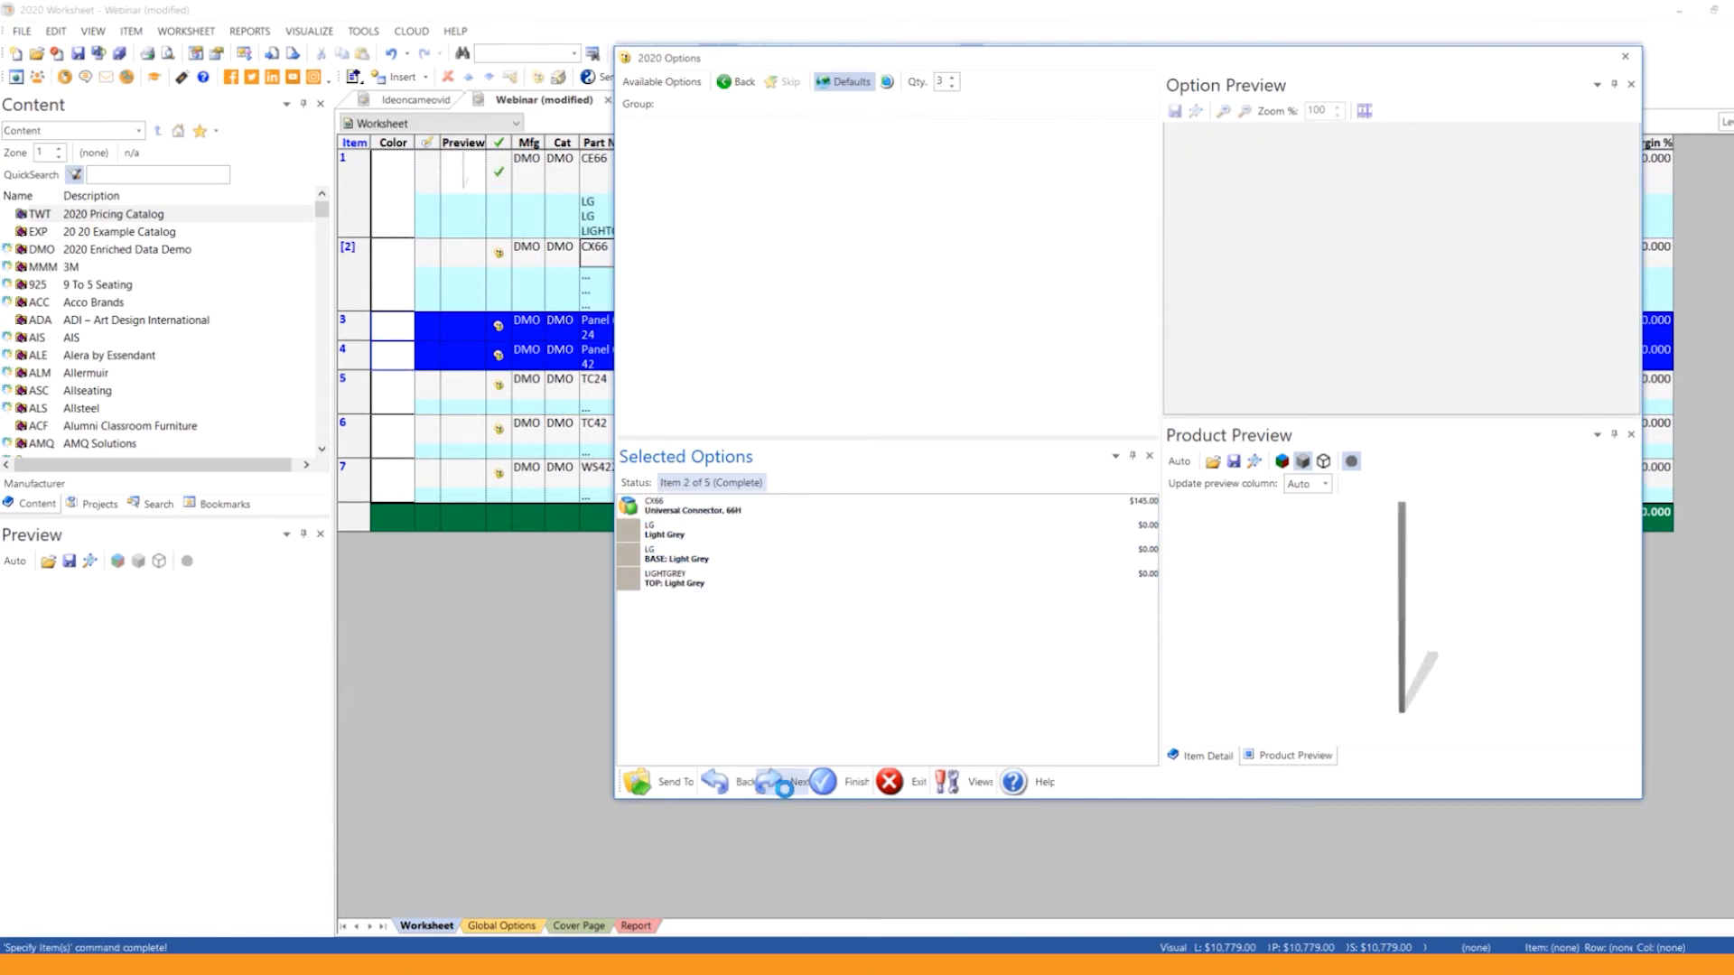
Step: Accept the Light Grey options for the CX66 Universal Connector and the TC24 and TC42 top caps
left_click(797, 786)
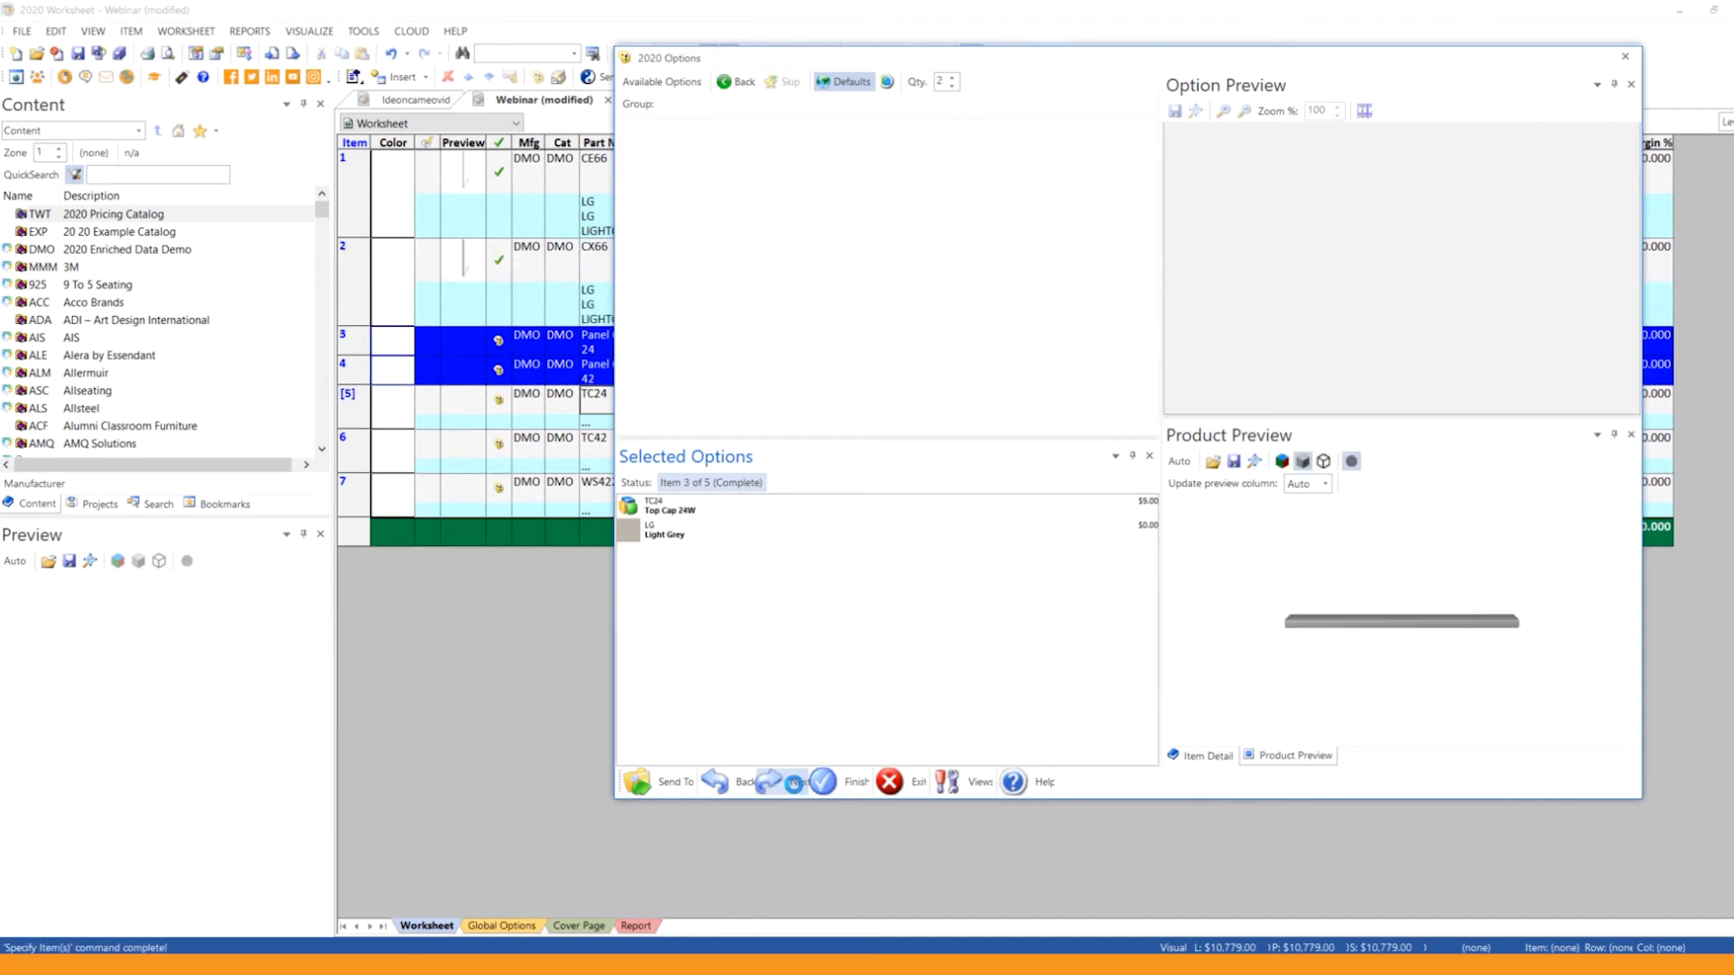
left_click(673, 542)
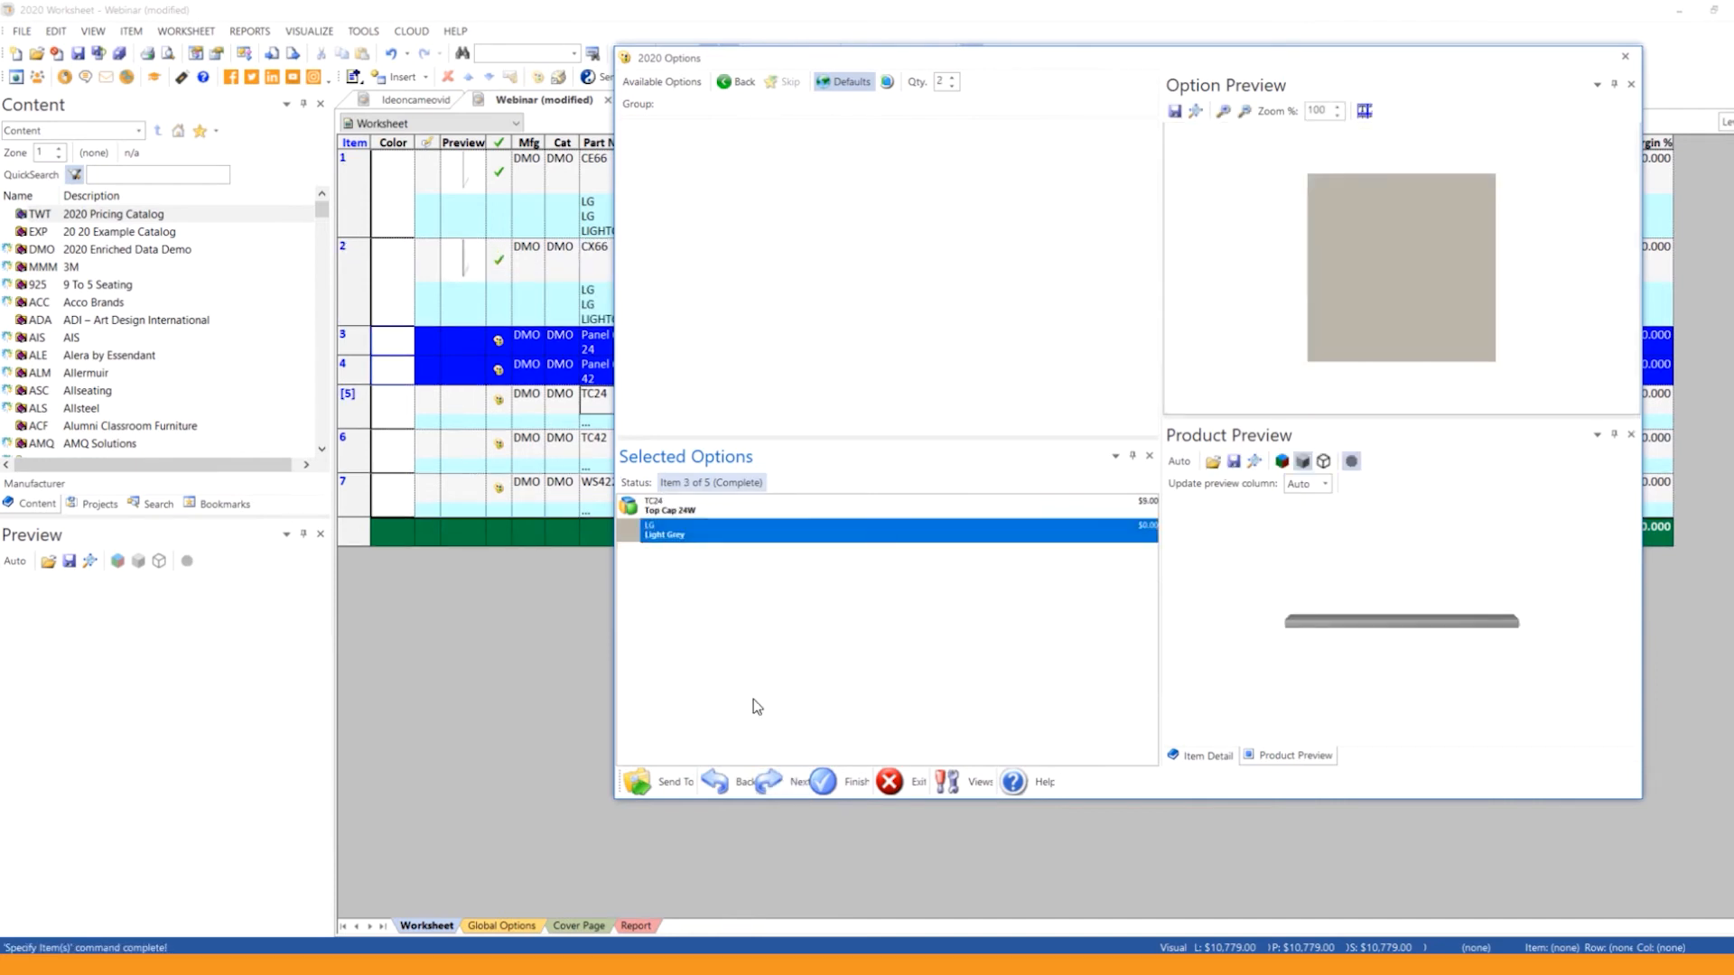
left_click(797, 784)
left_click(799, 783)
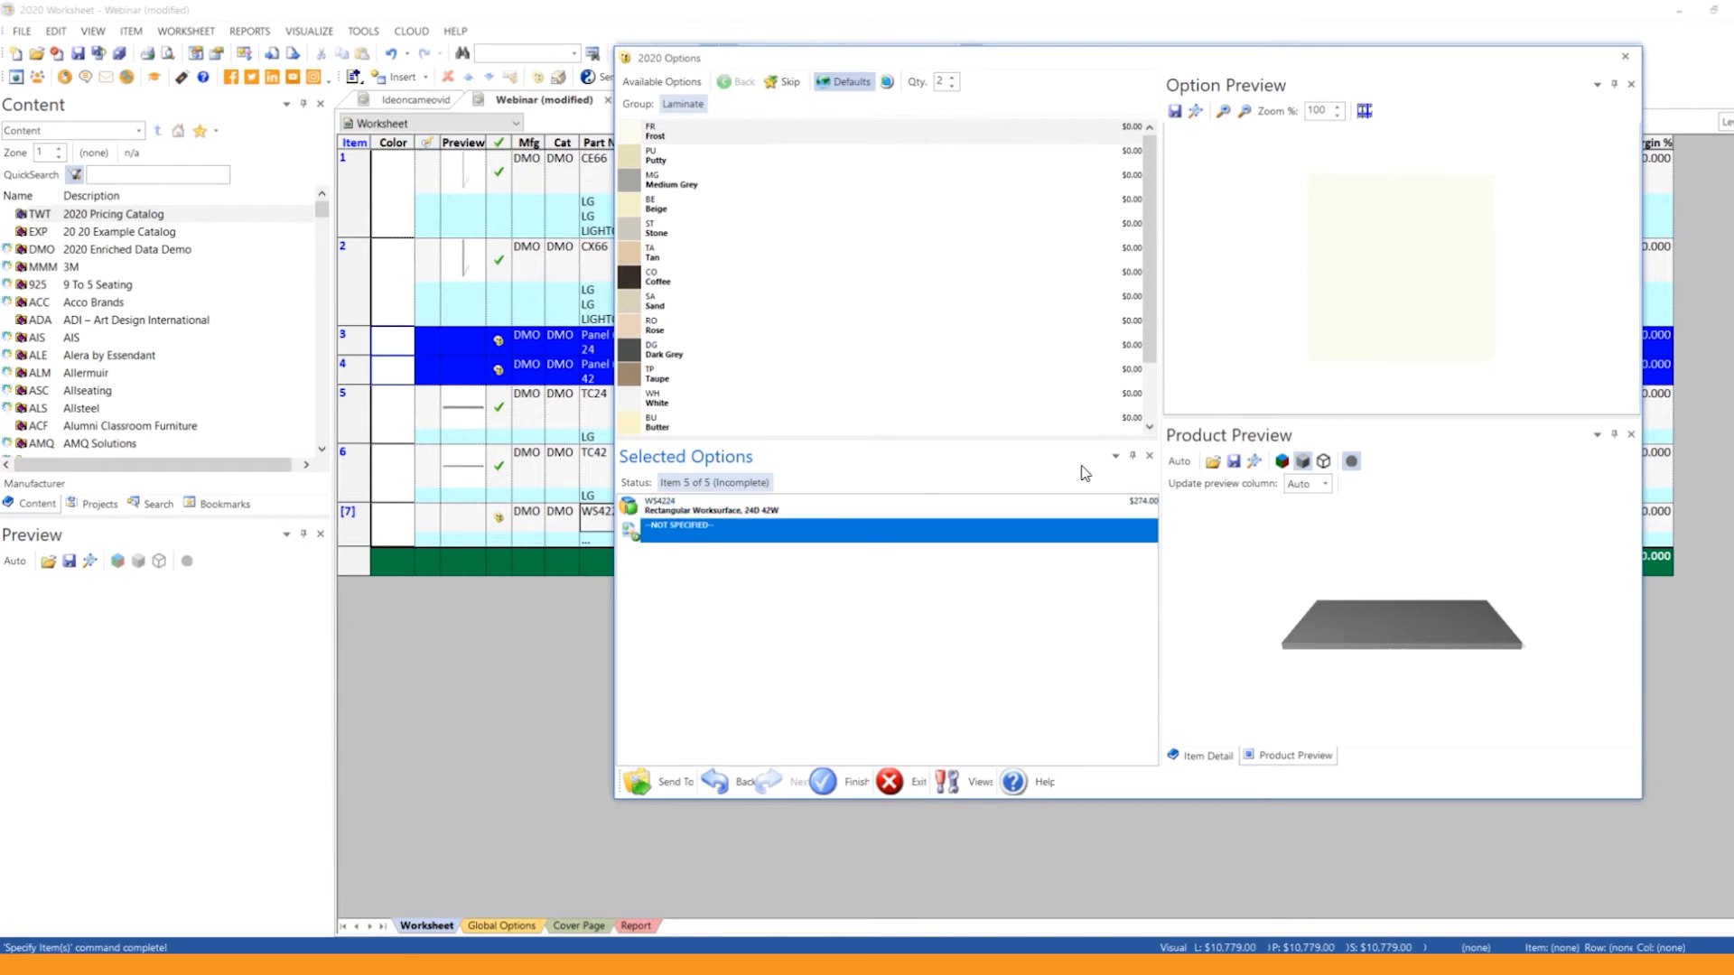
Step: Choose the Tan laminate for the WS4224 Rectangular Worksurface and finish specifying the items
left_click(1004, 423)
left_click(802, 257)
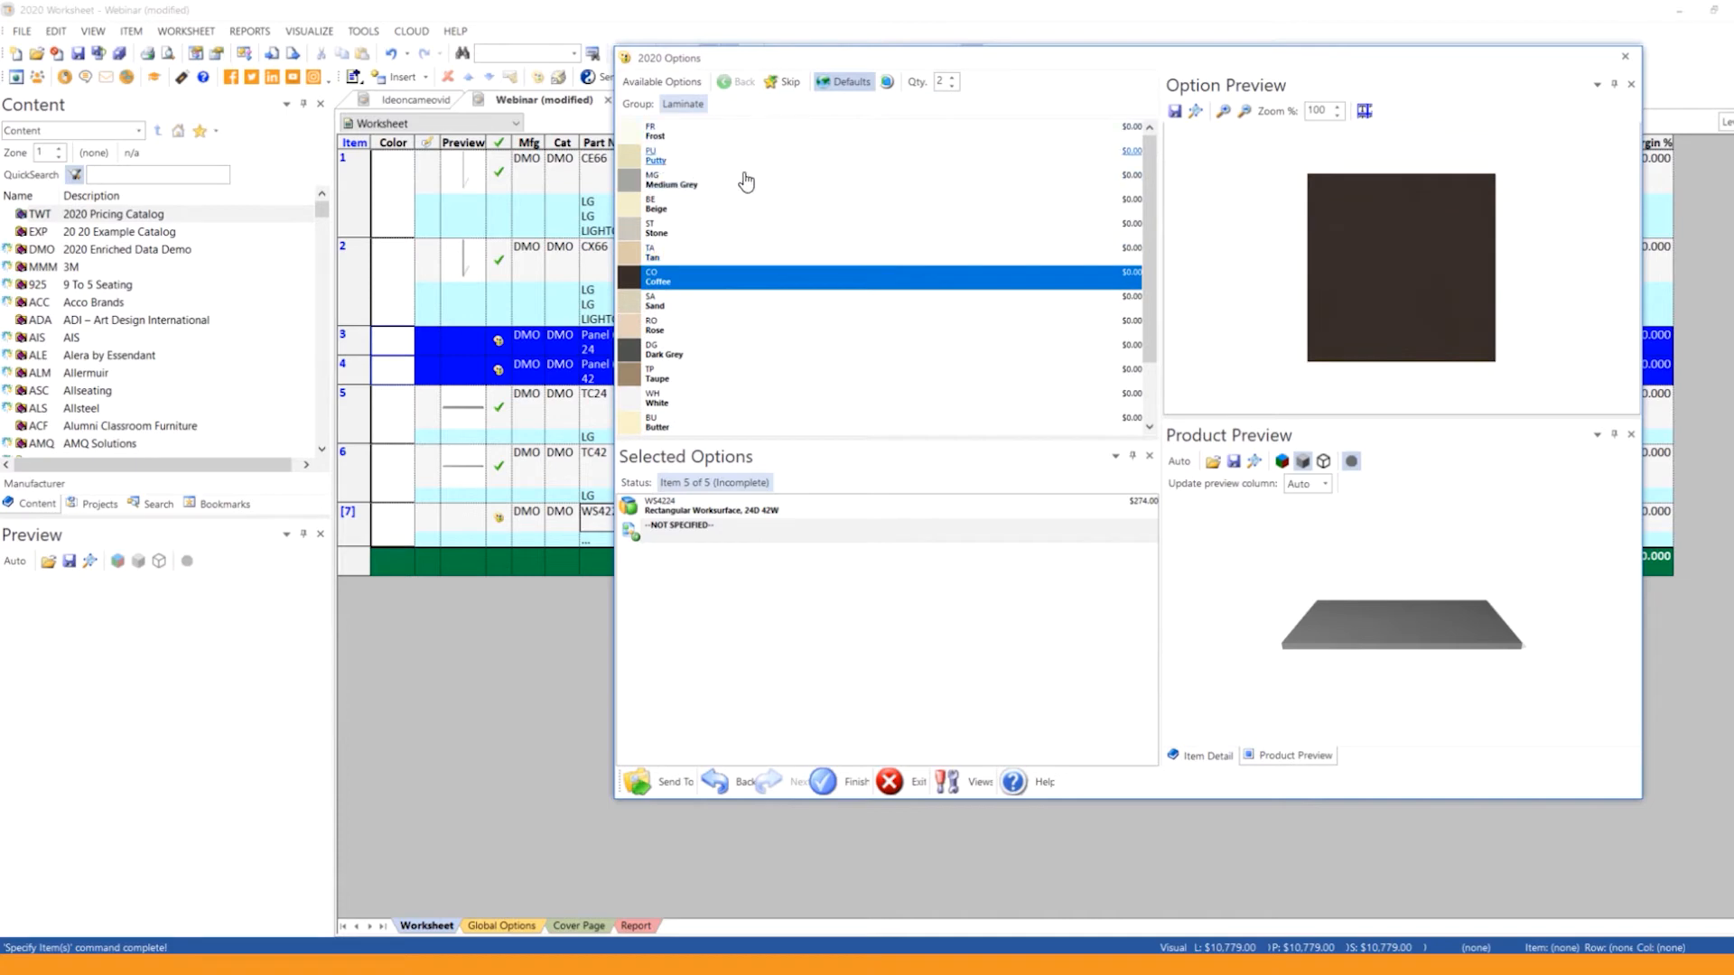
left_click(693, 259)
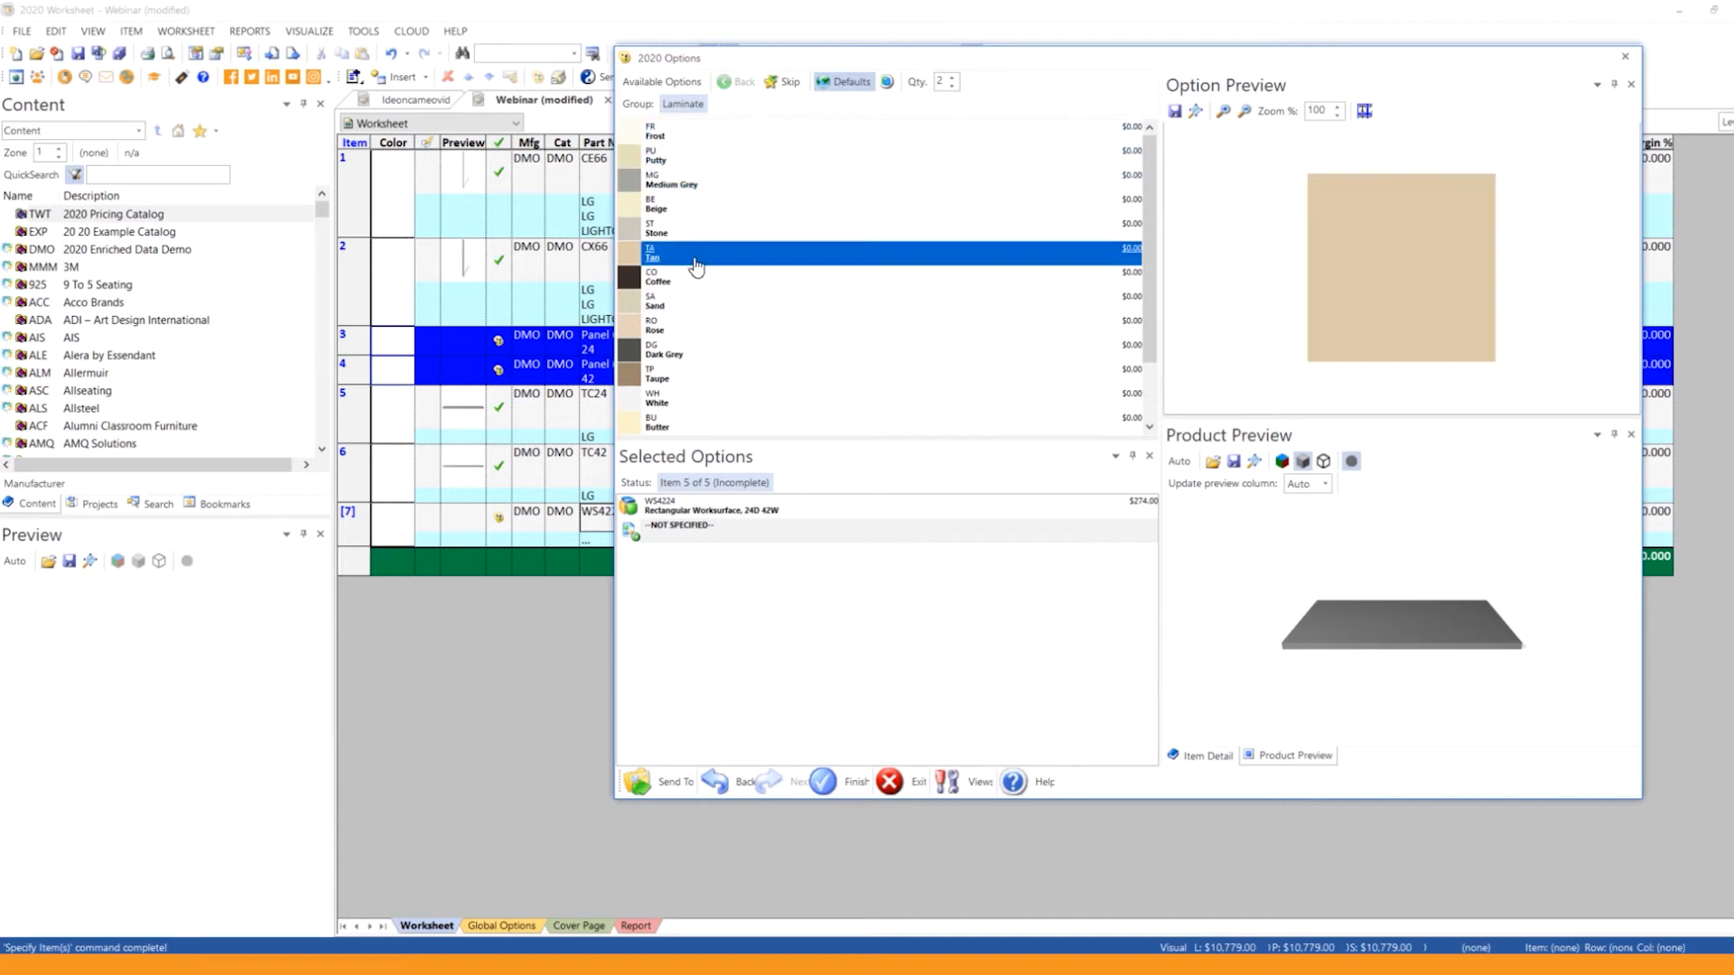
double_click(629, 258)
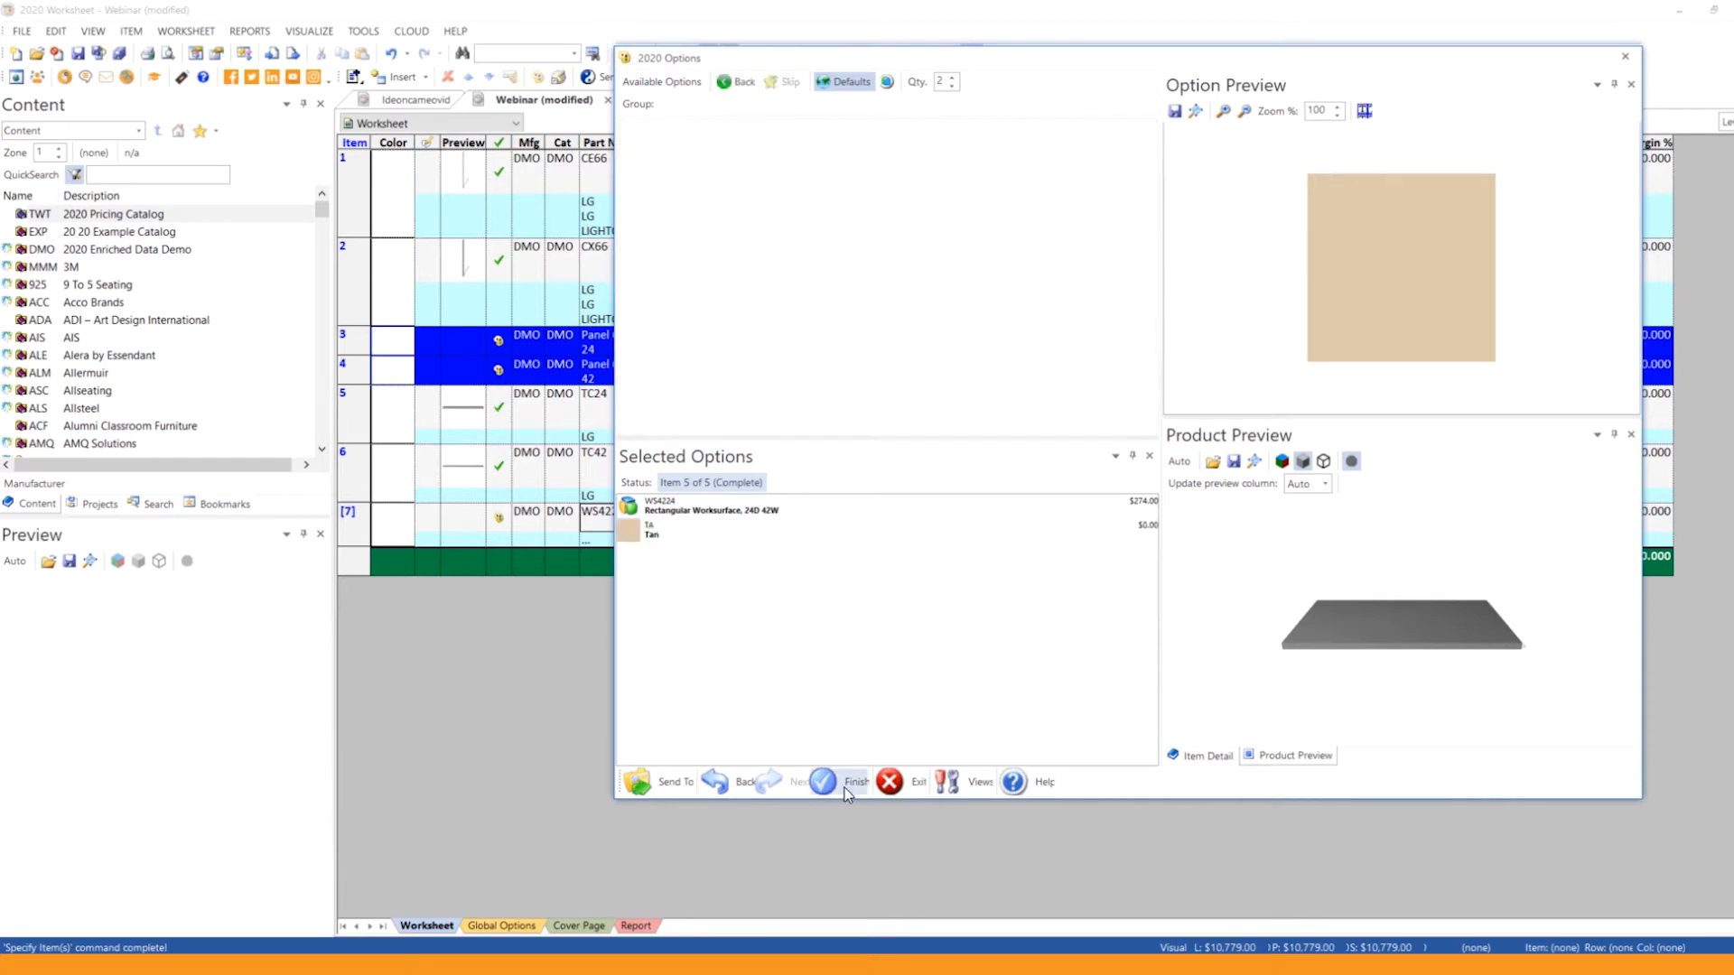
left_click(847, 787)
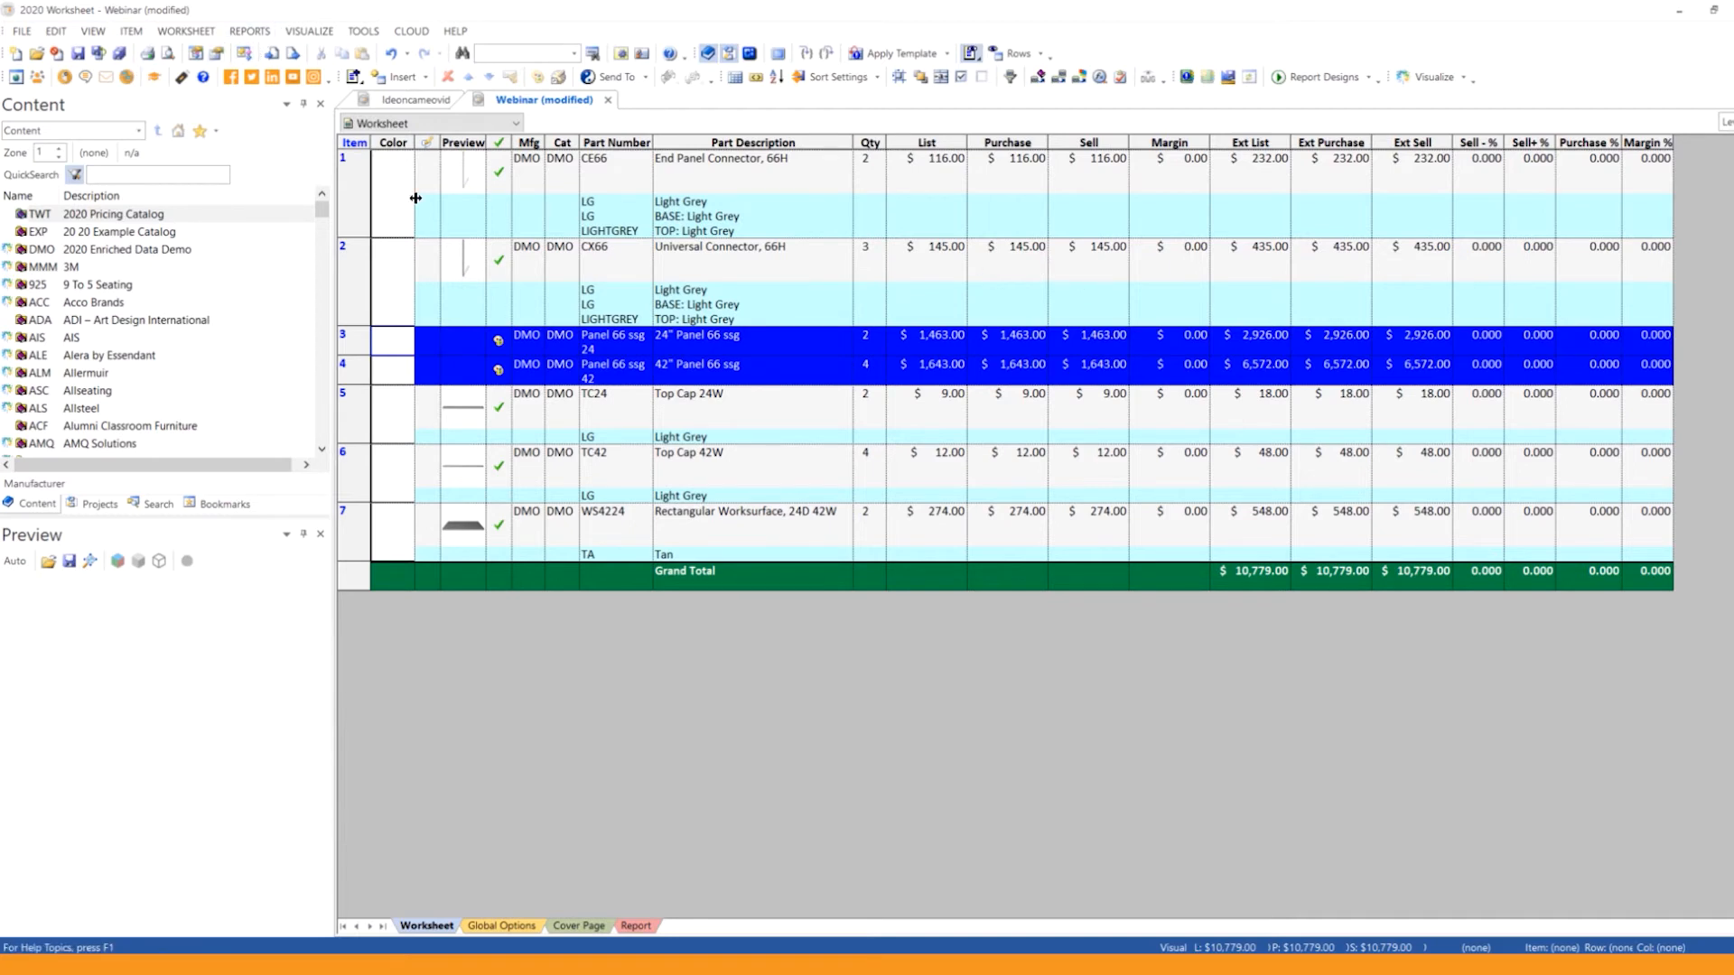
Step: Examine the worksheet's price adjustment settings and the wizard for inserting a new price adjustment, without adding one
left_click(169, 30)
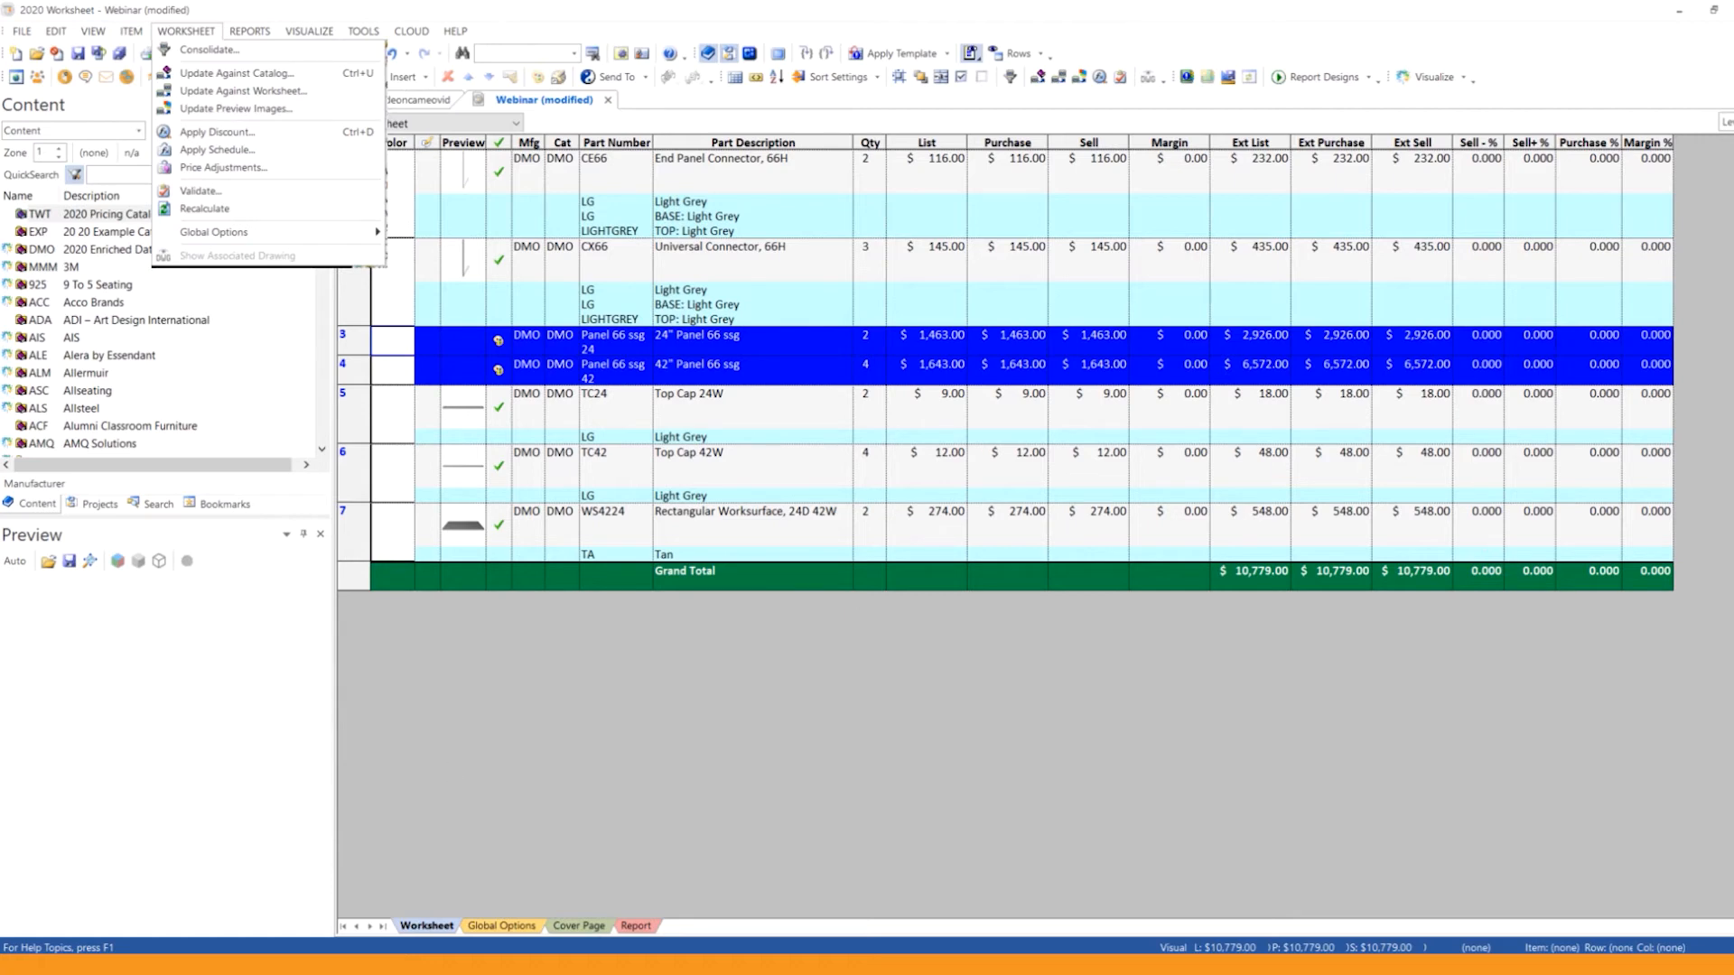
left_click(241, 177)
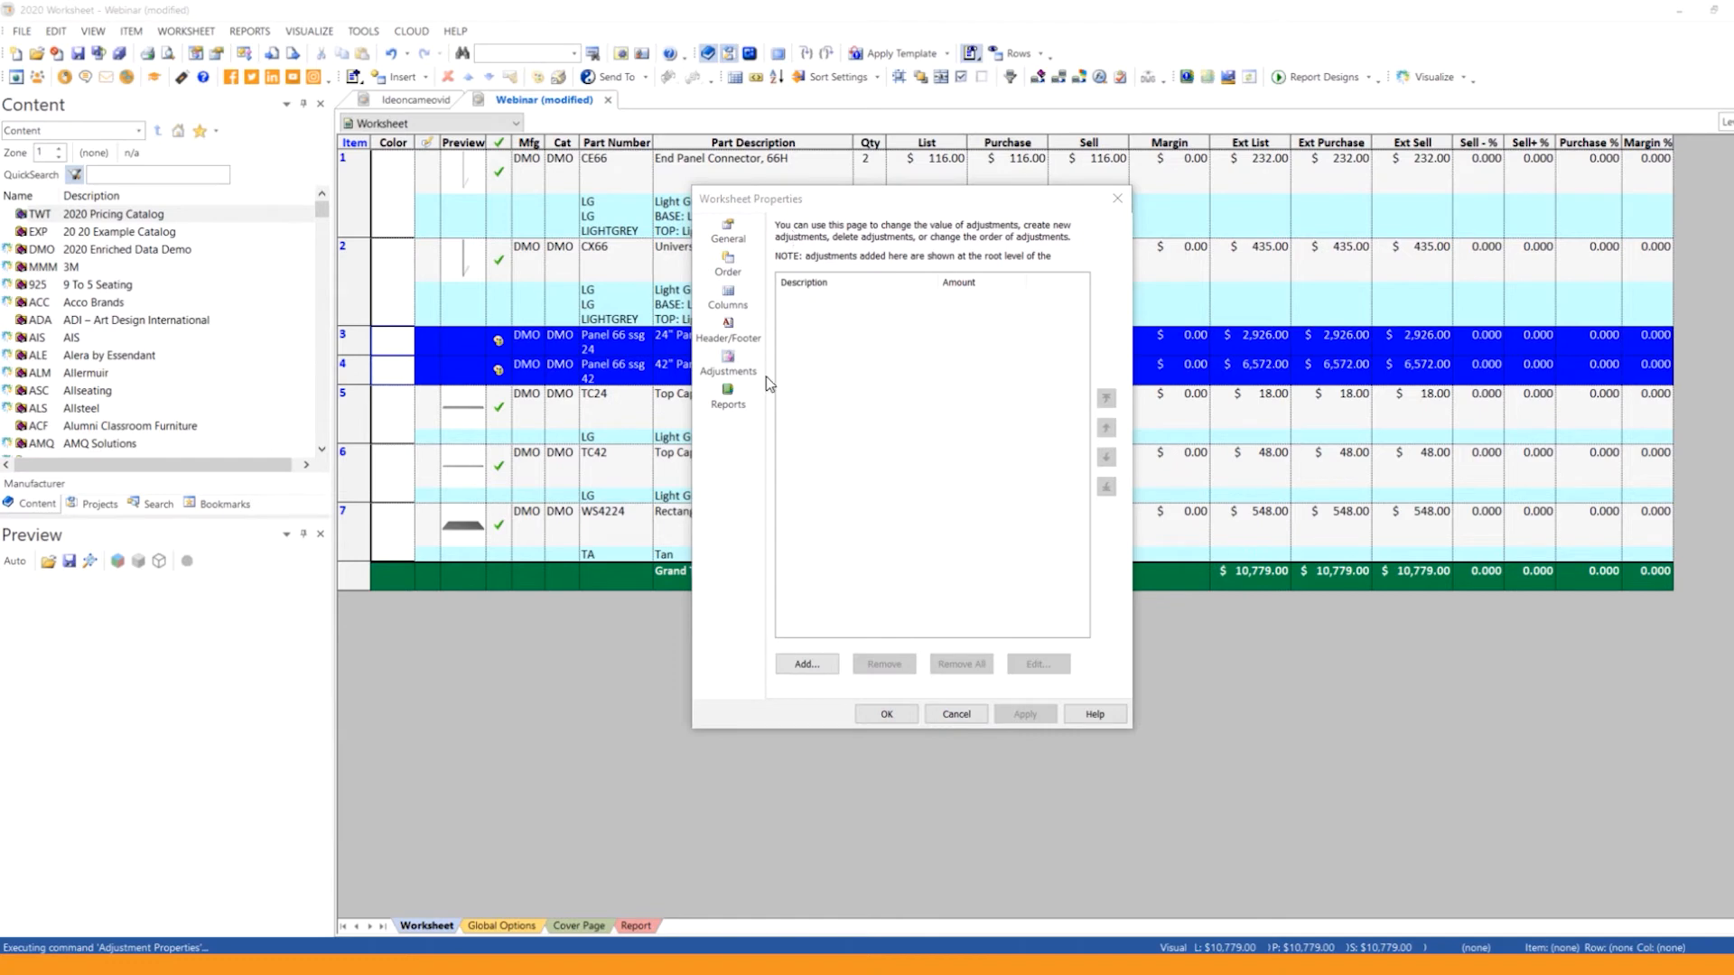
left_click(955, 715)
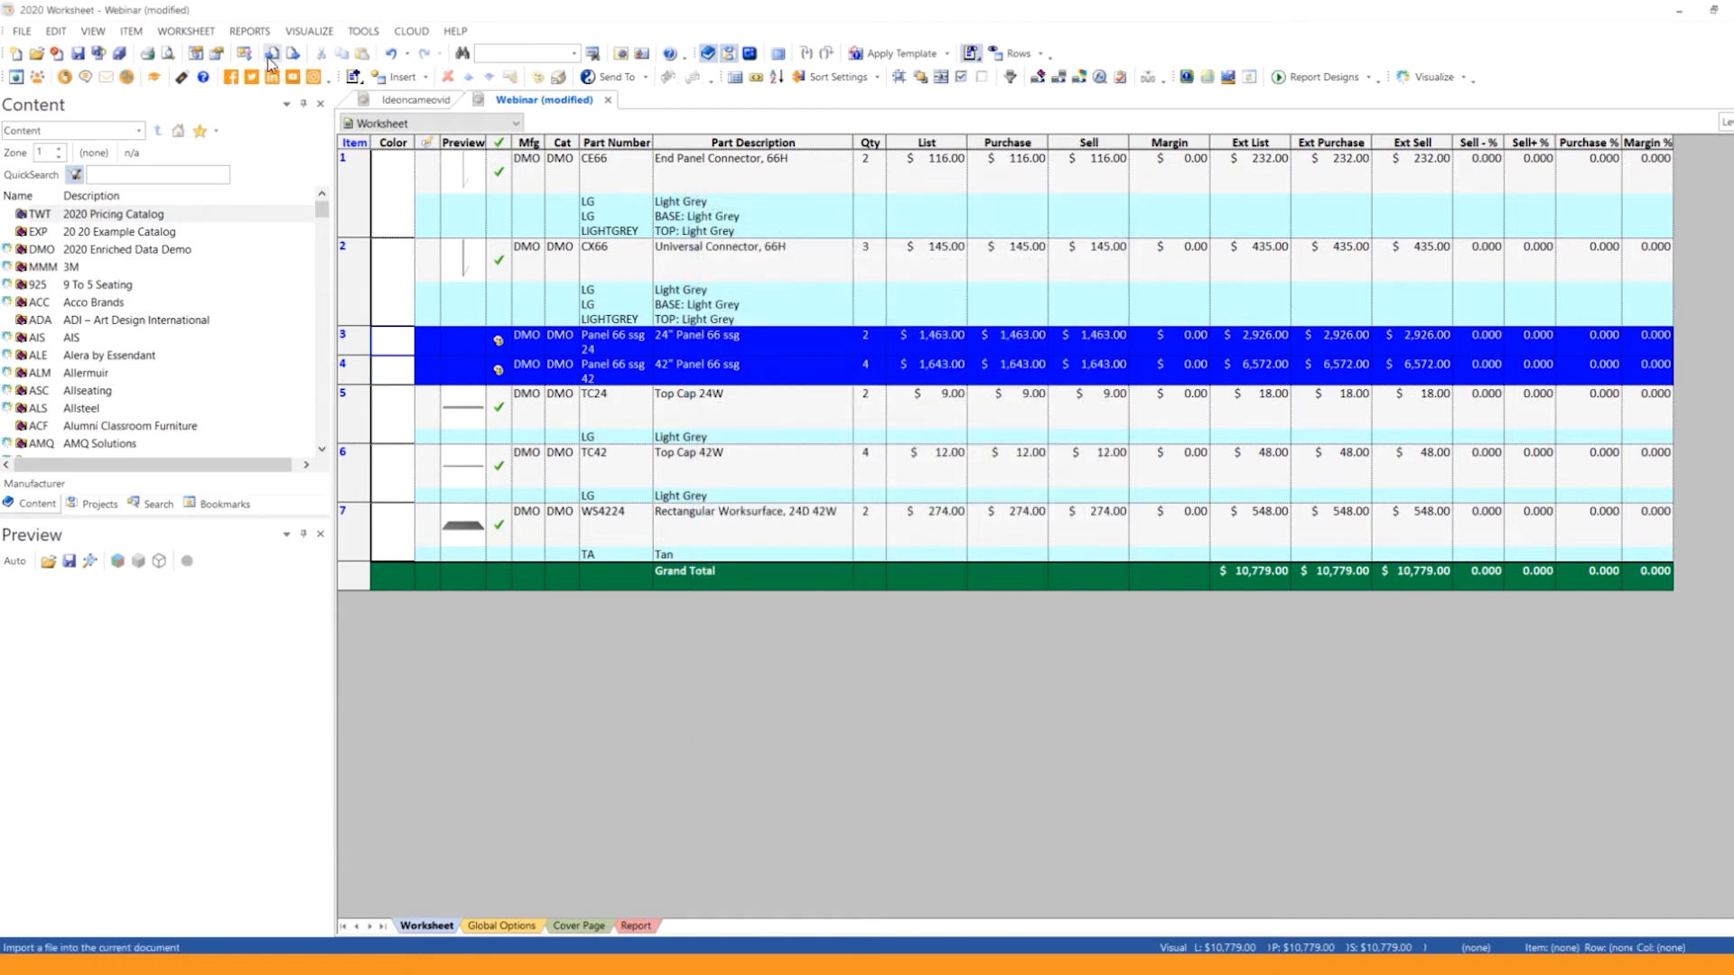
left_click(131, 30)
mouse_move(226, 49)
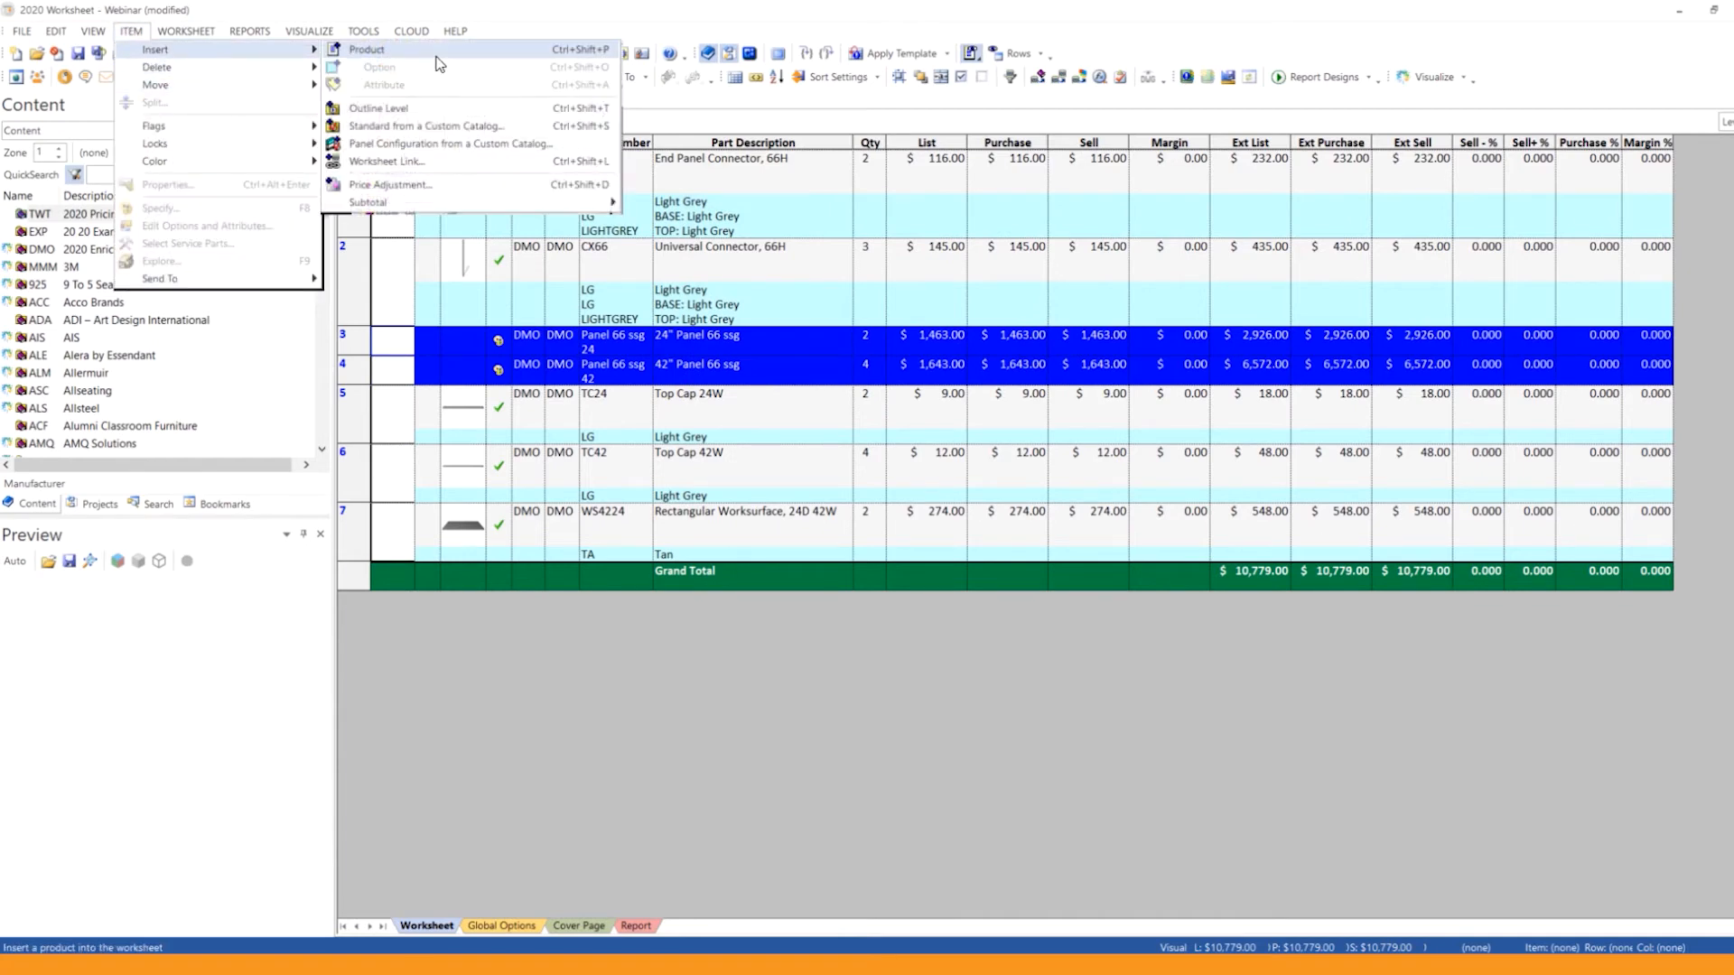
left_click(390, 185)
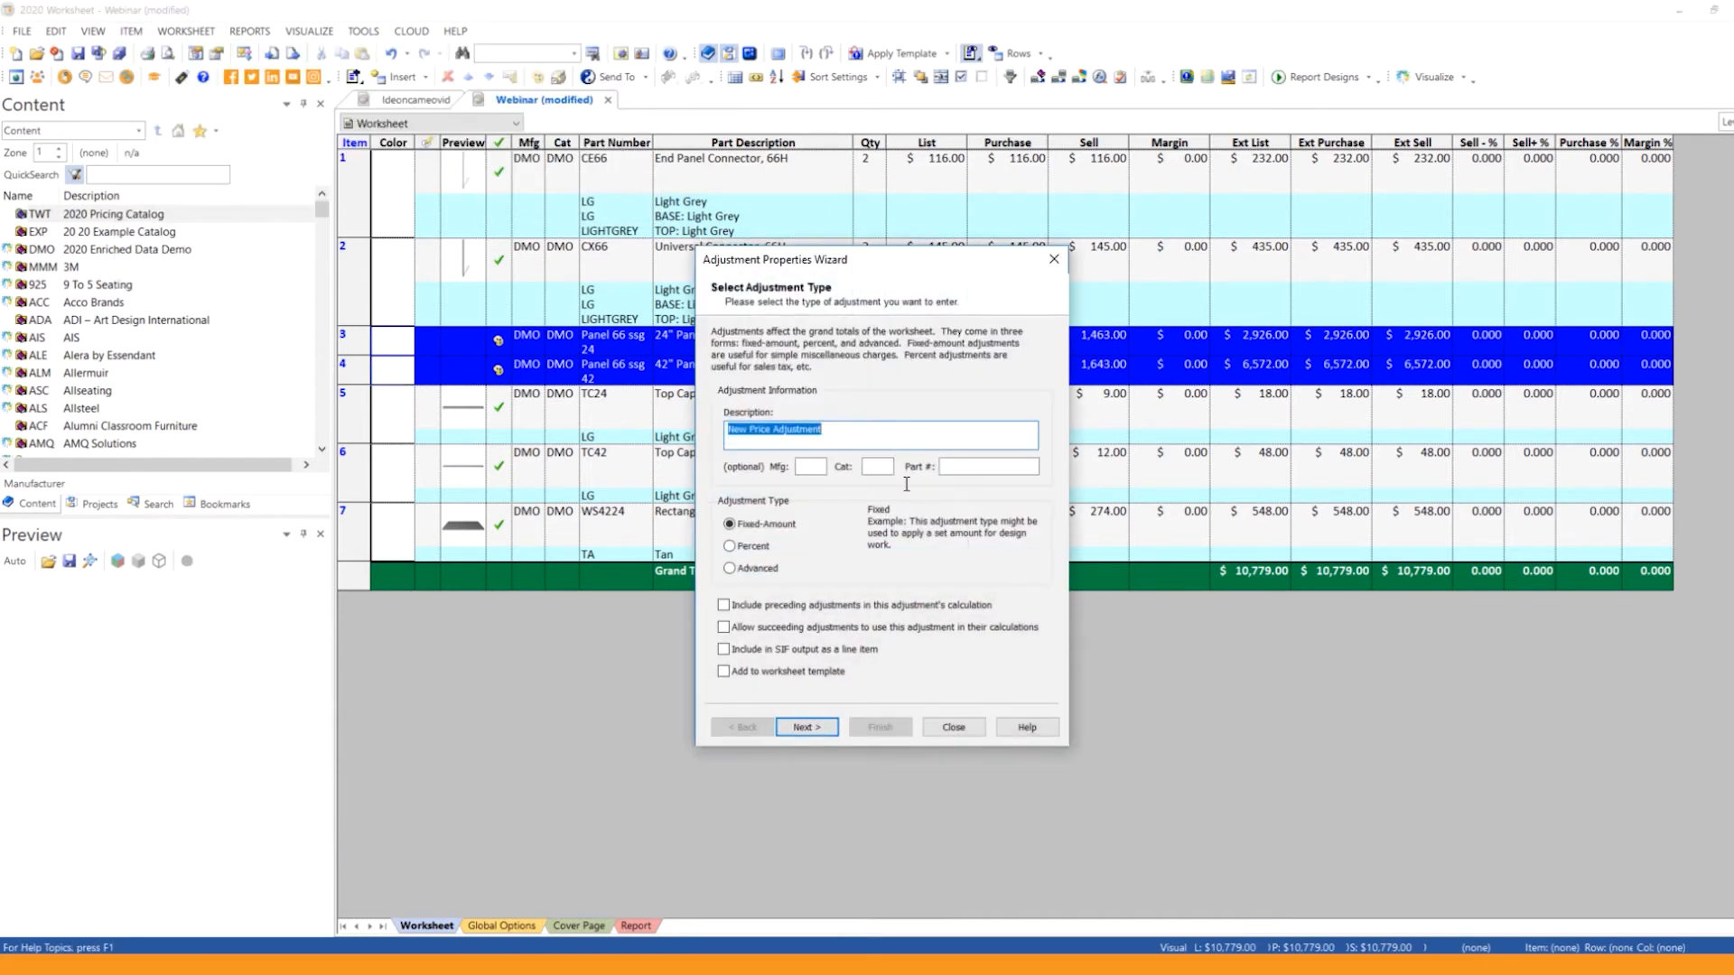
key("Escape")
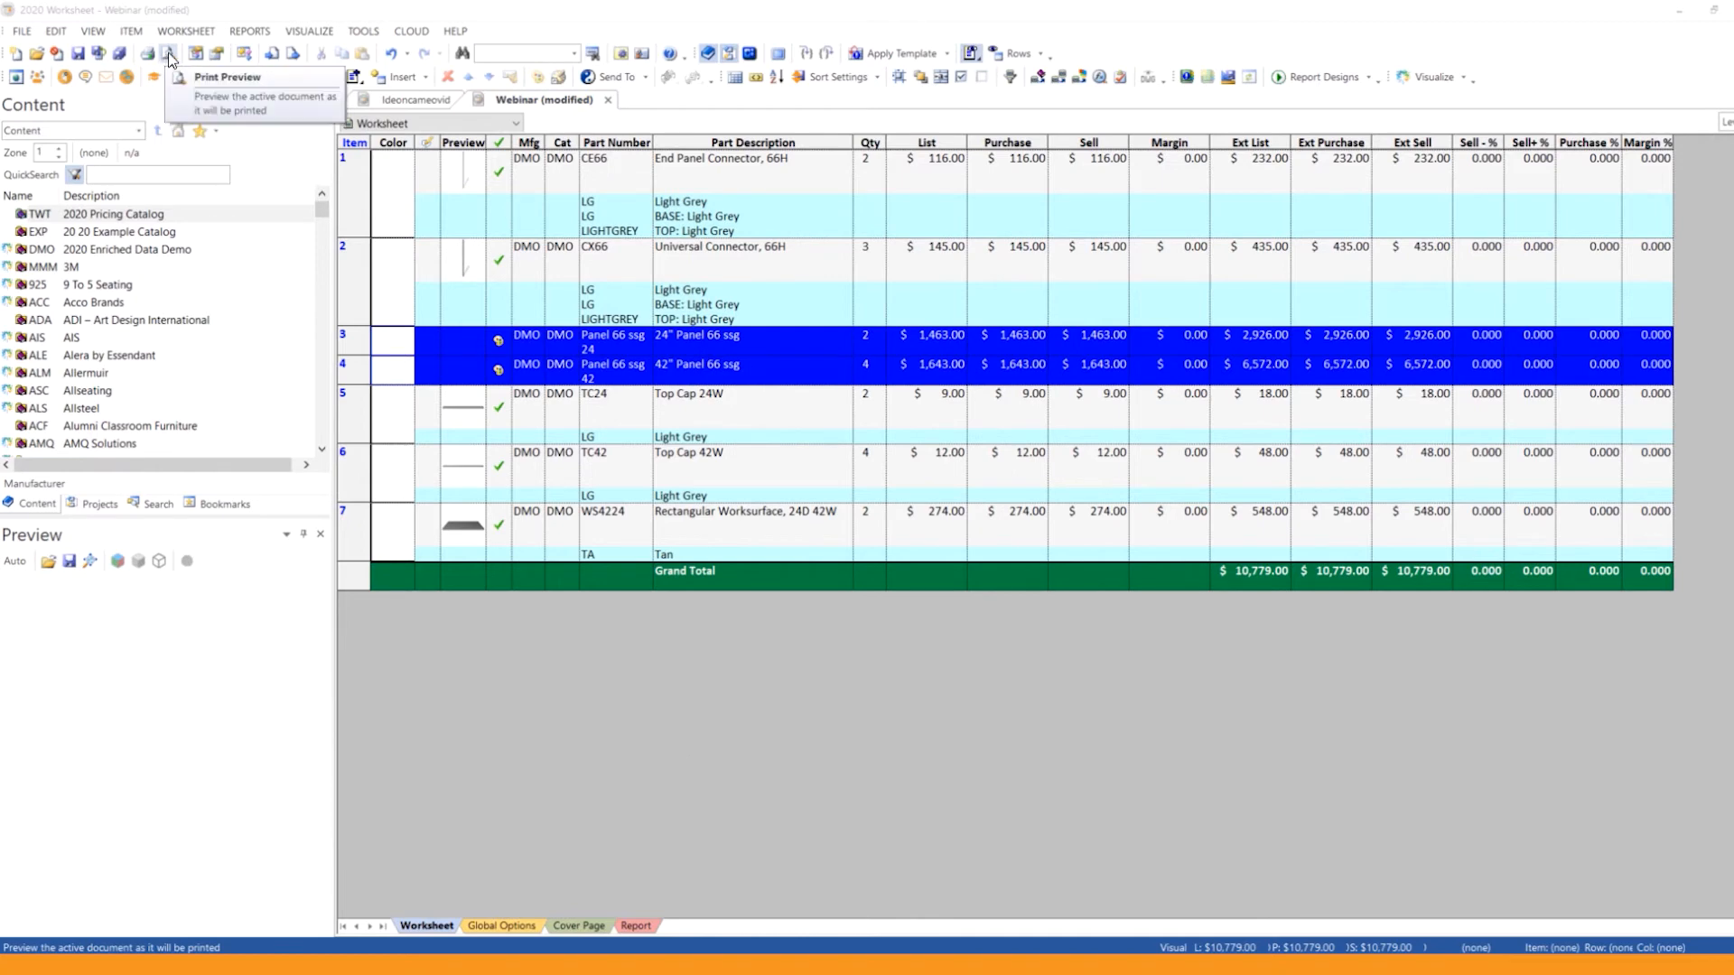
Step: Apply a discount to all items with a 25% margin and a purchase discount broken down as 50 + 5 + 0 percent
left_click(189, 32)
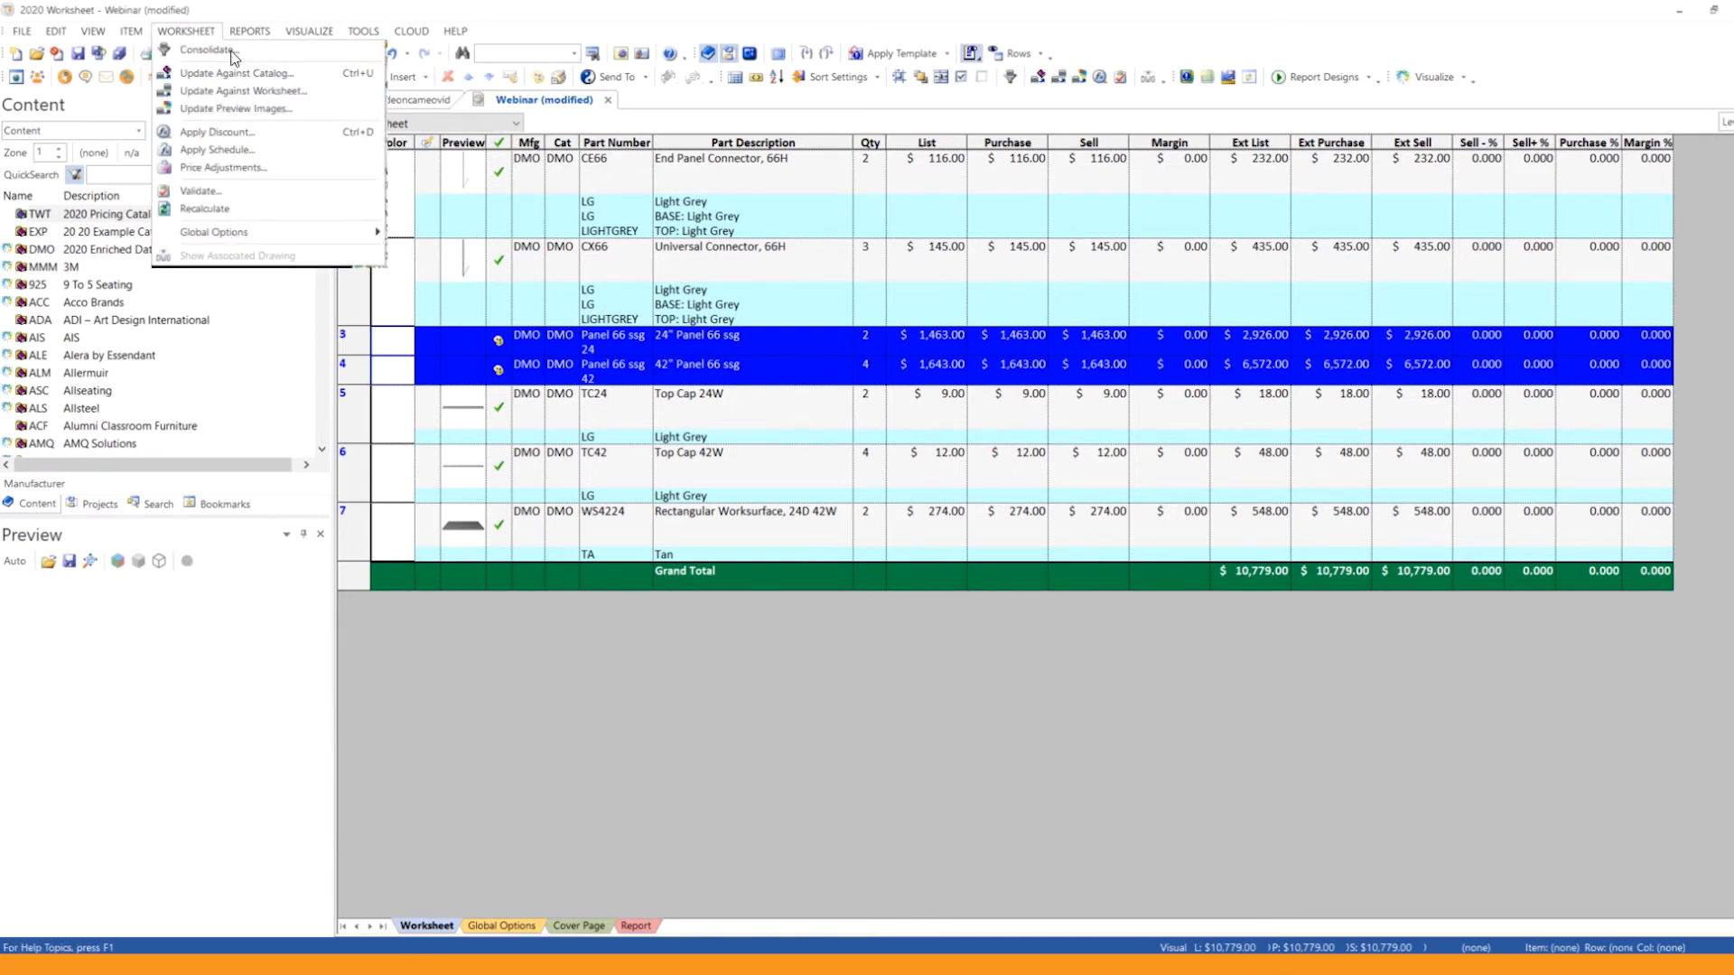
left_click(238, 142)
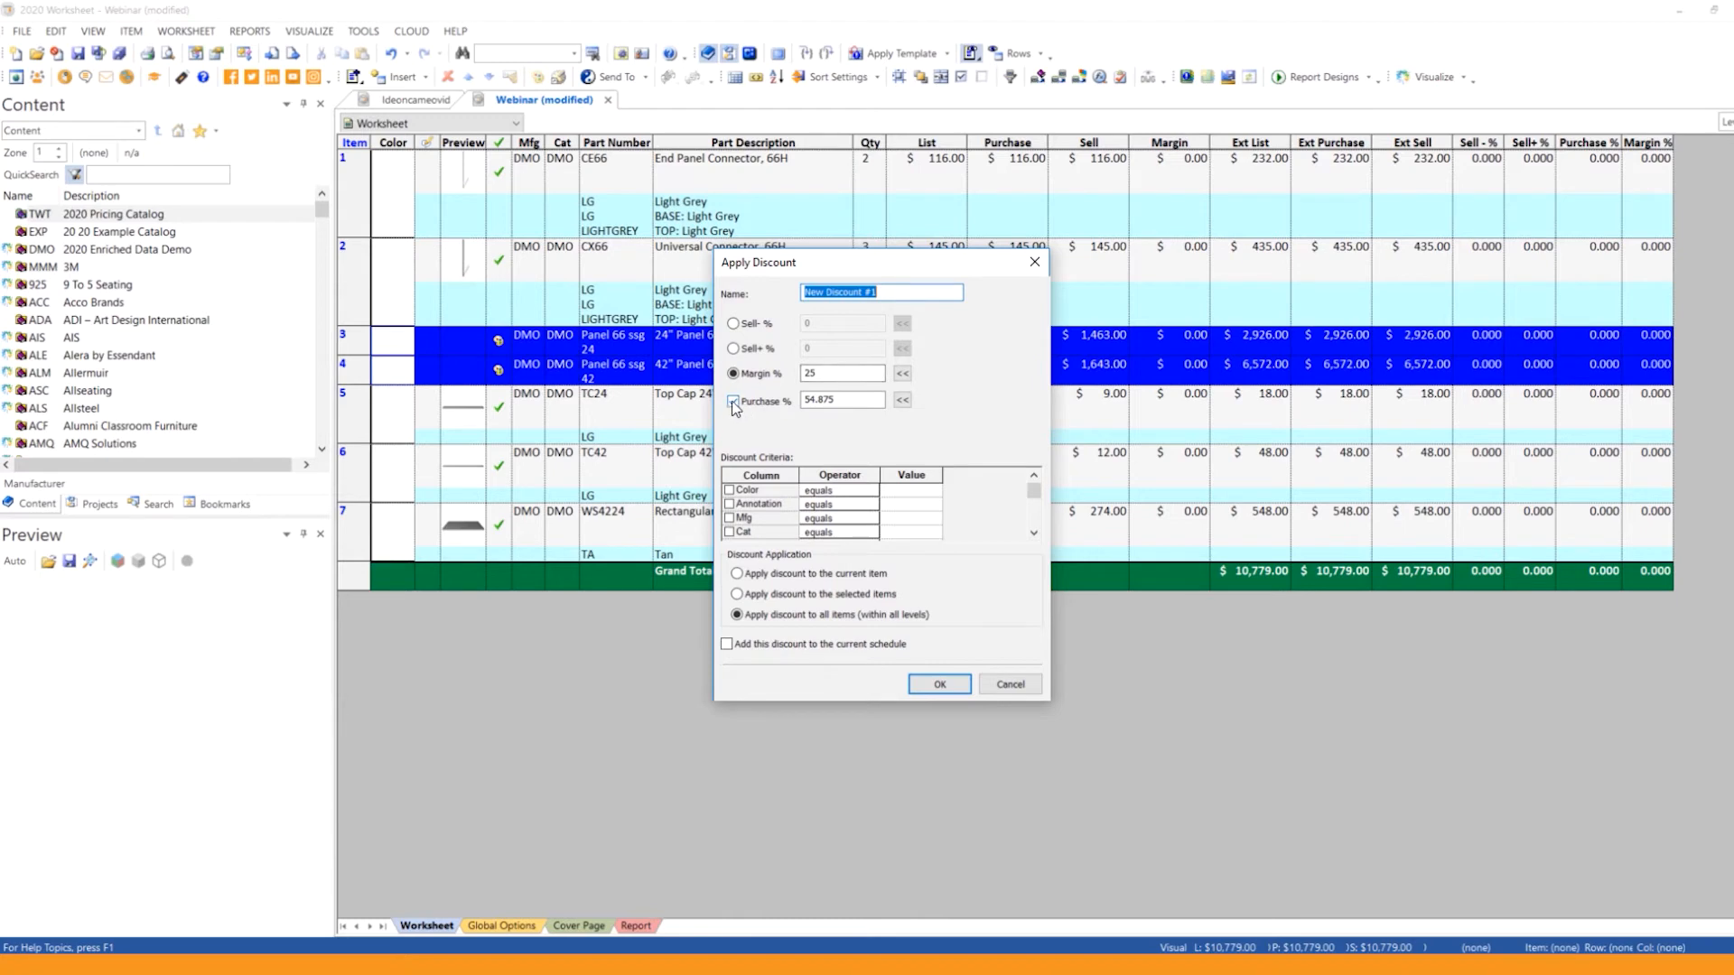
left_click(905, 403)
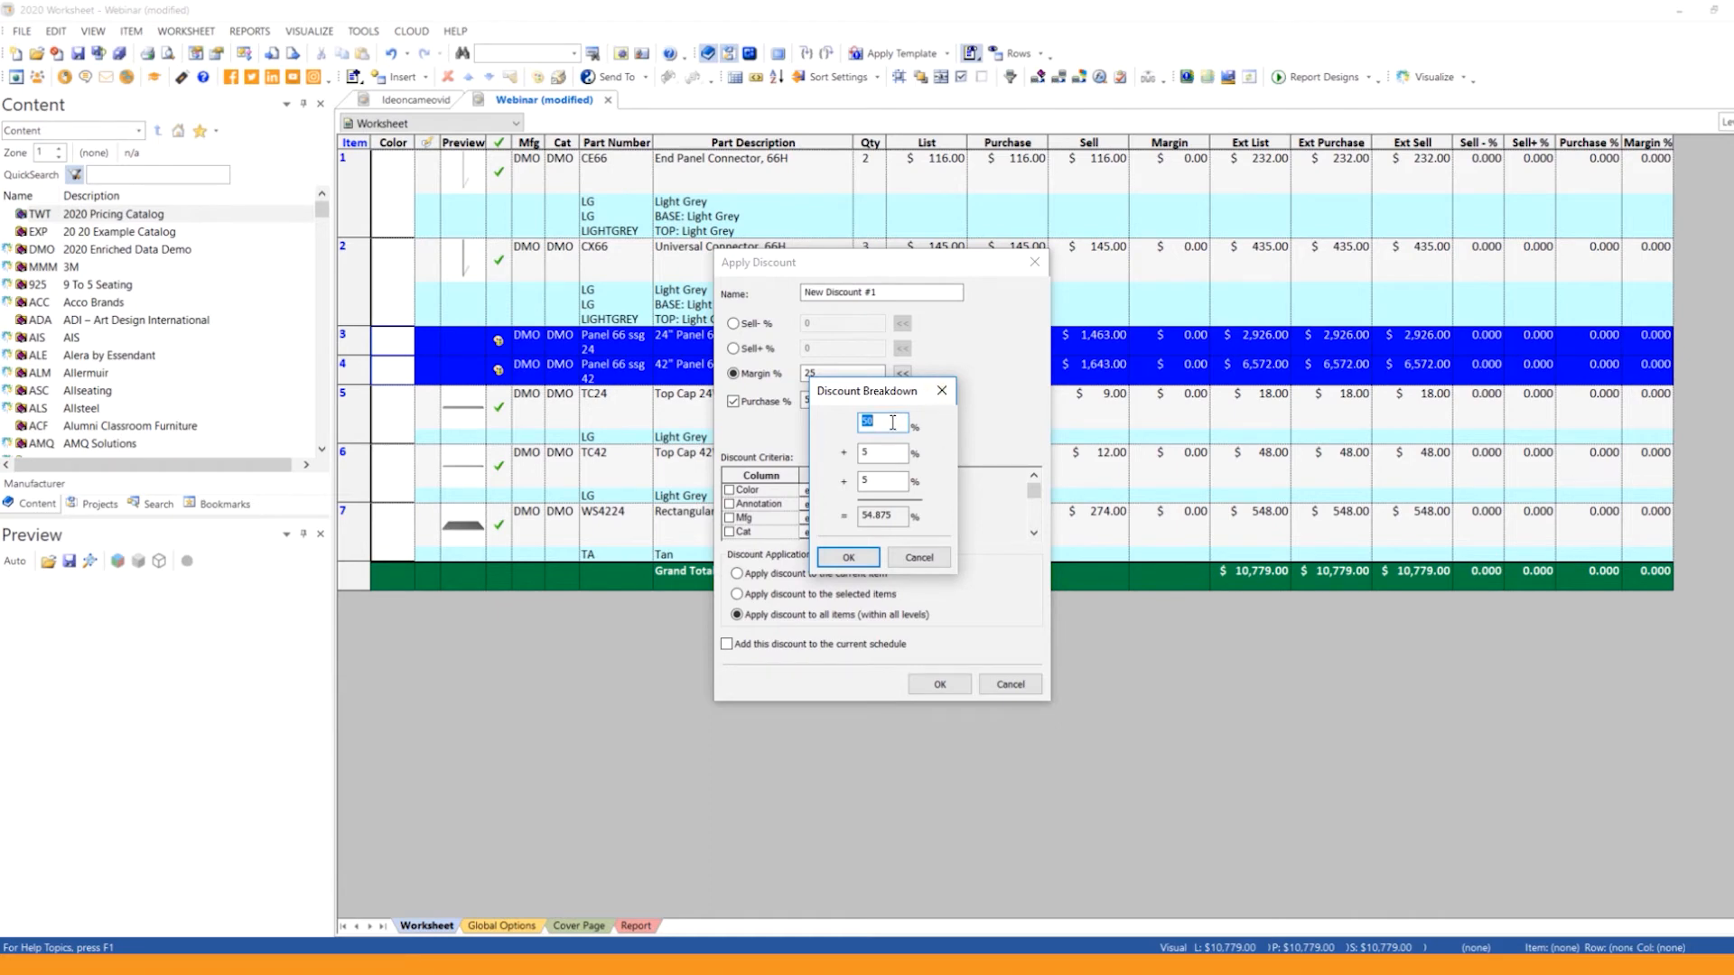
left_click(892, 423)
type("0")
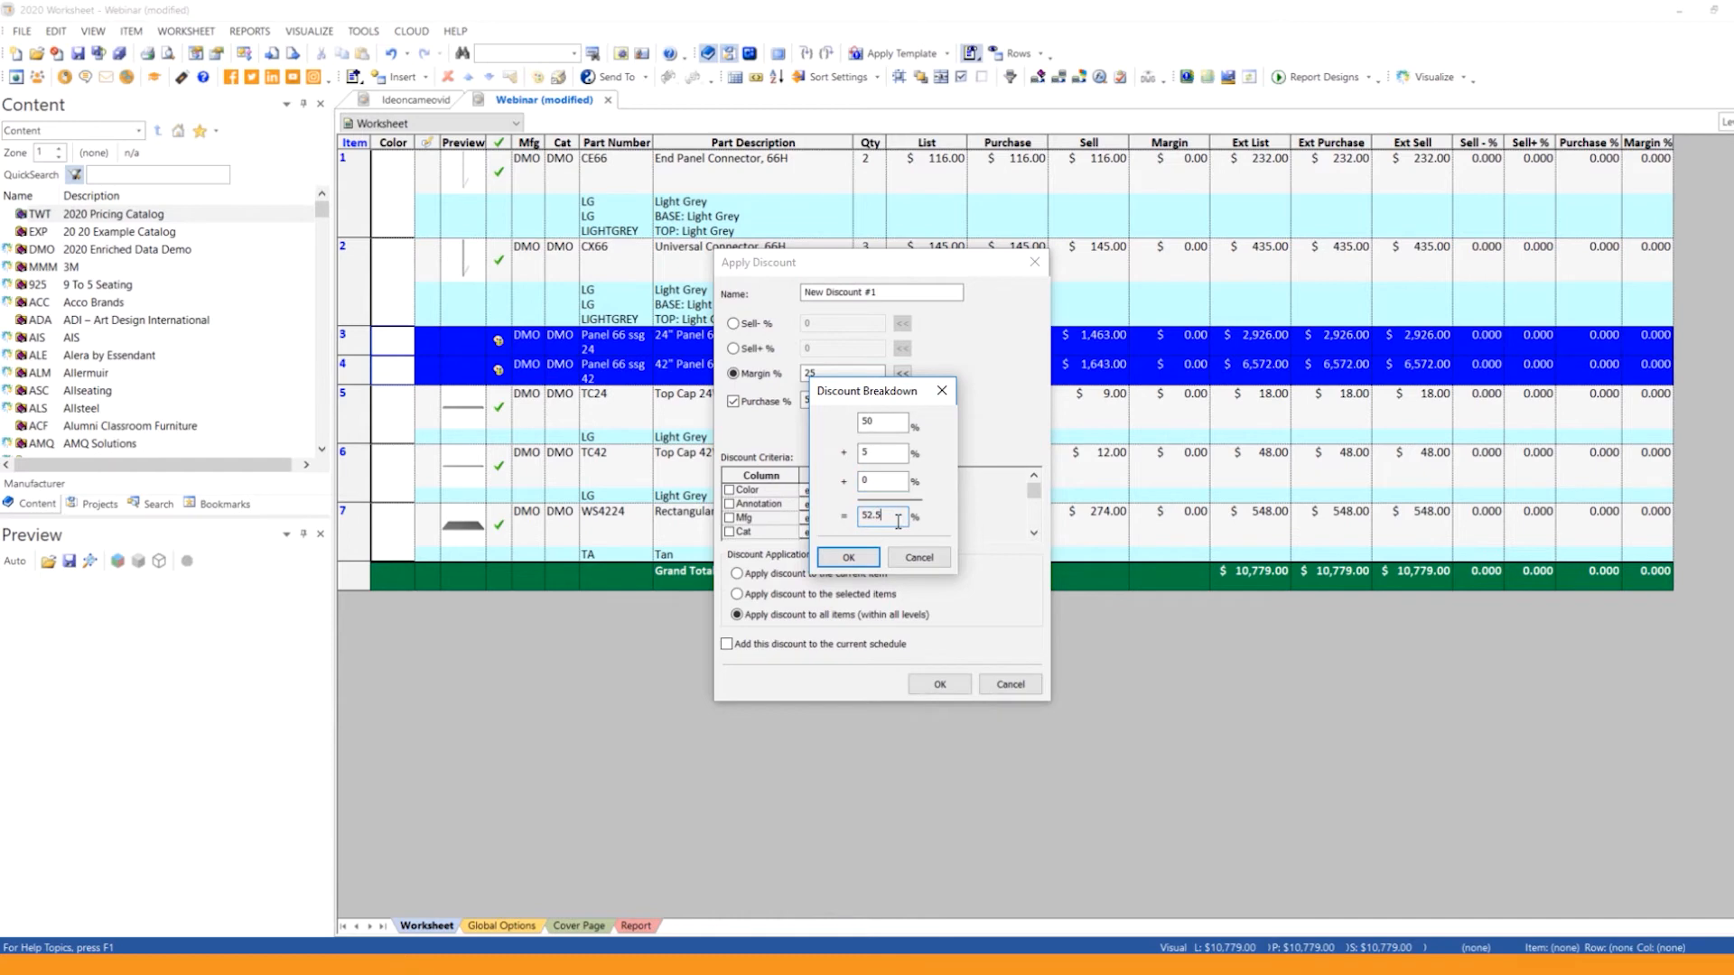
left_click(854, 559)
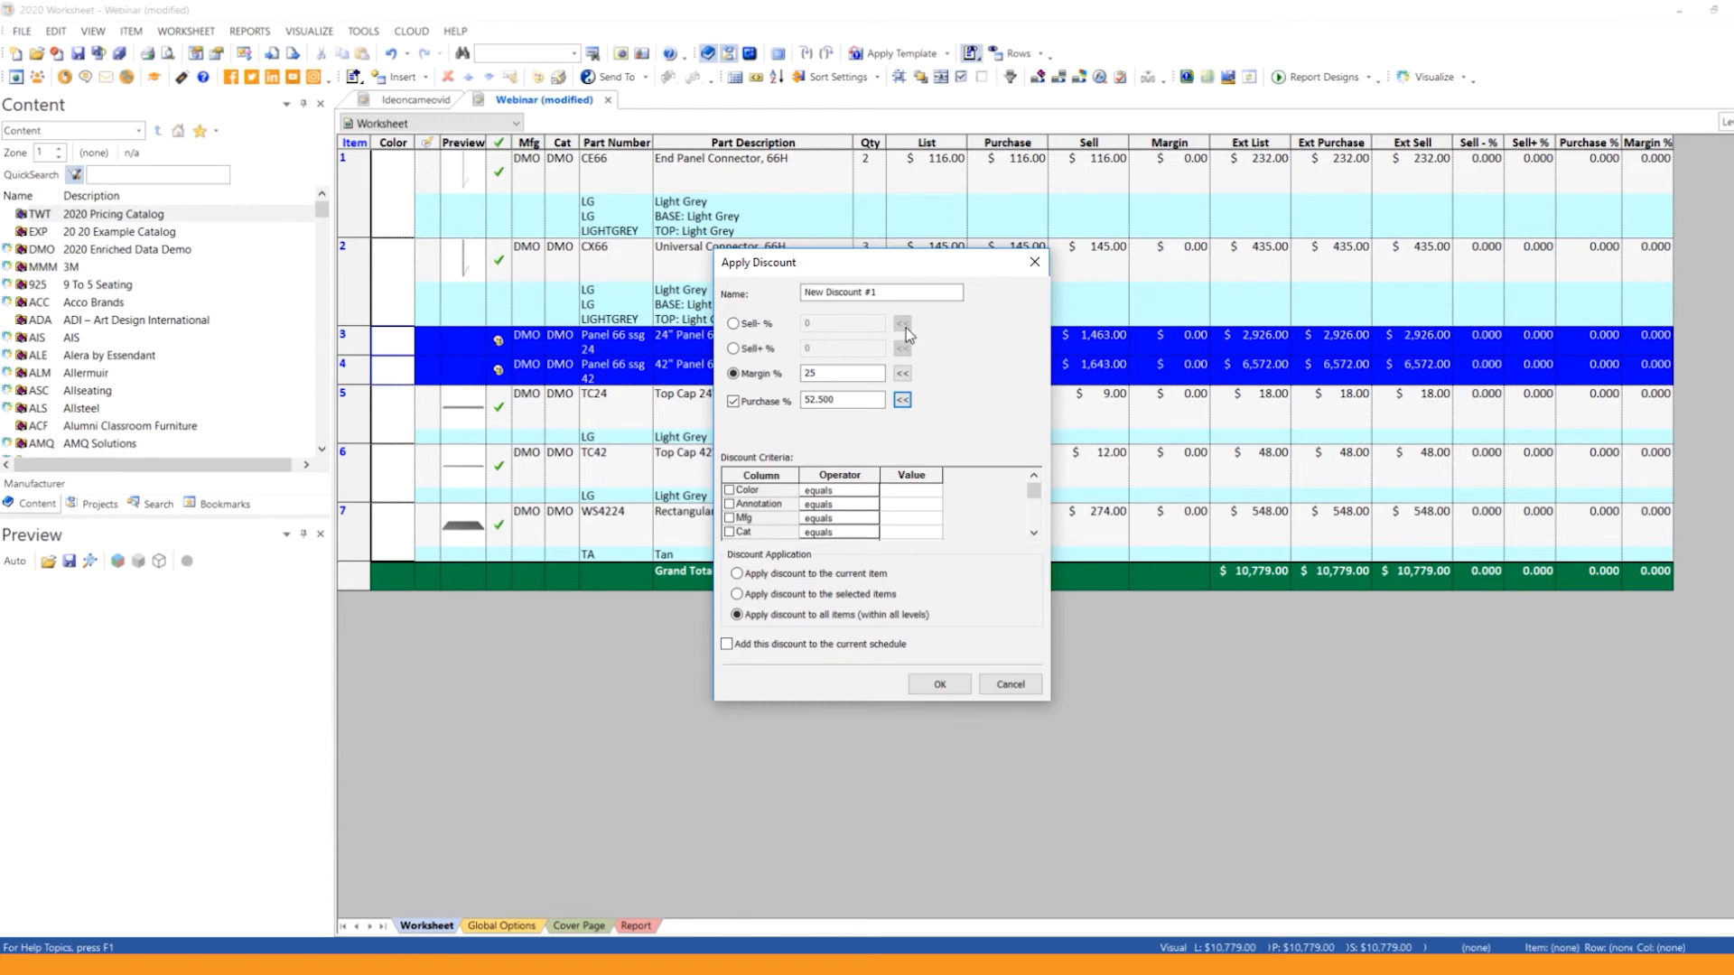
left_click(944, 688)
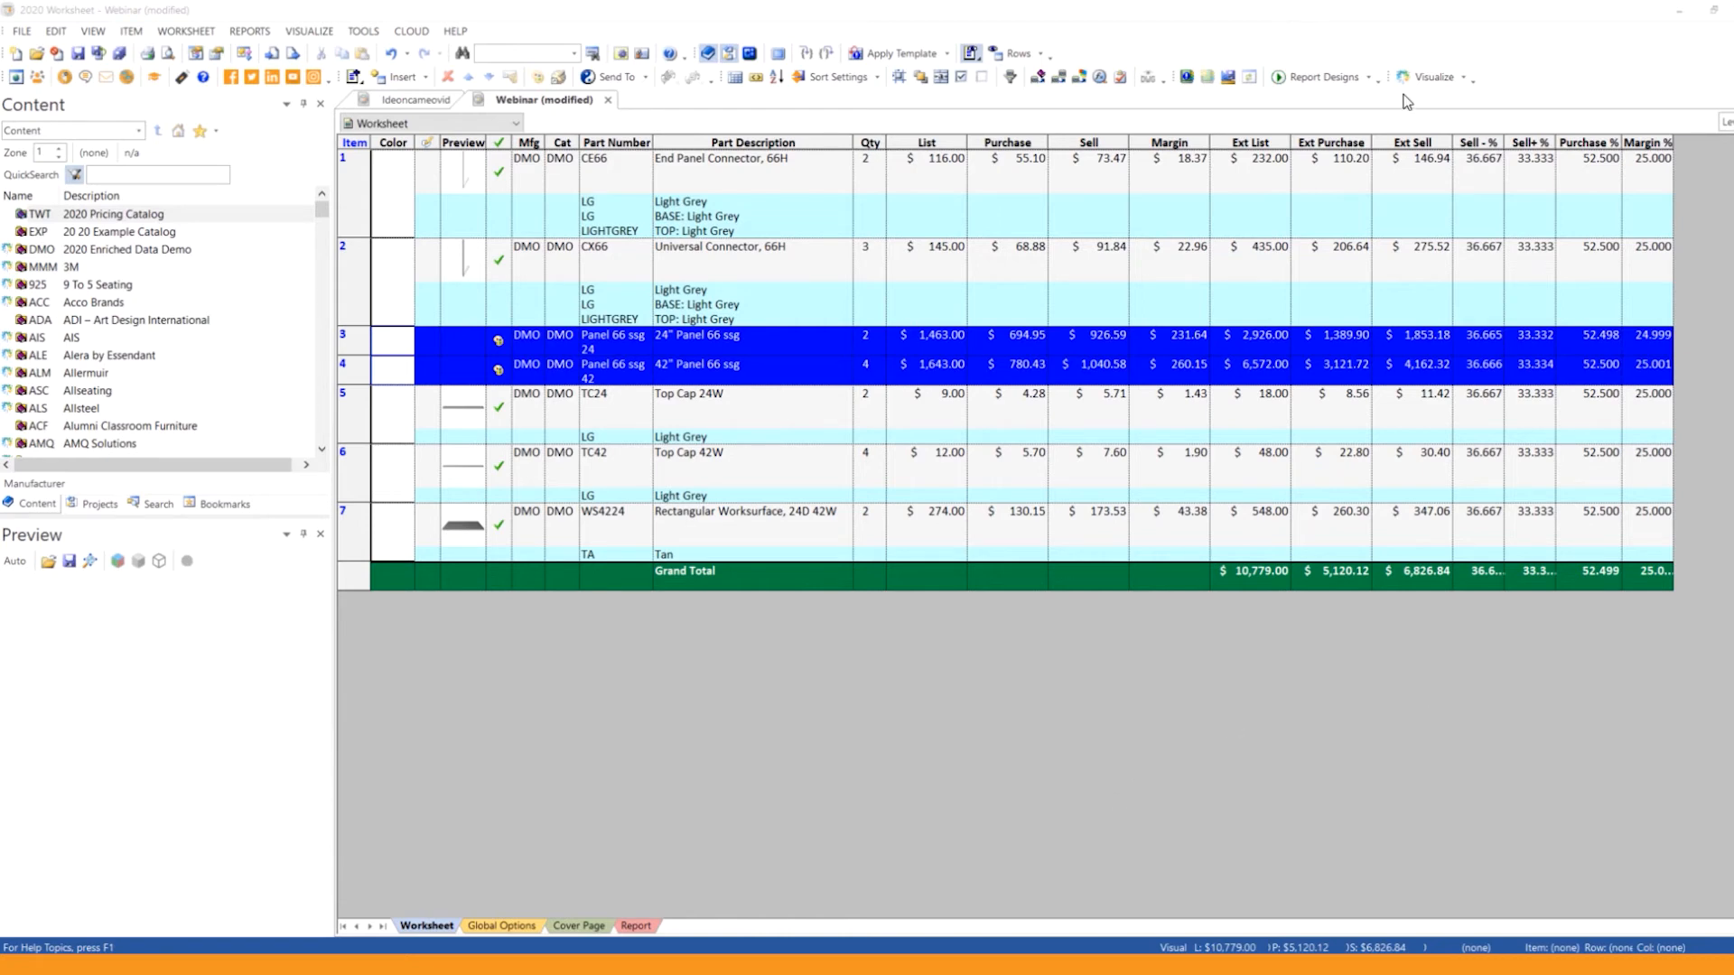
Step: Generate a report of the worksheet items using the AIC Standard Quote design
left_click(1320, 78)
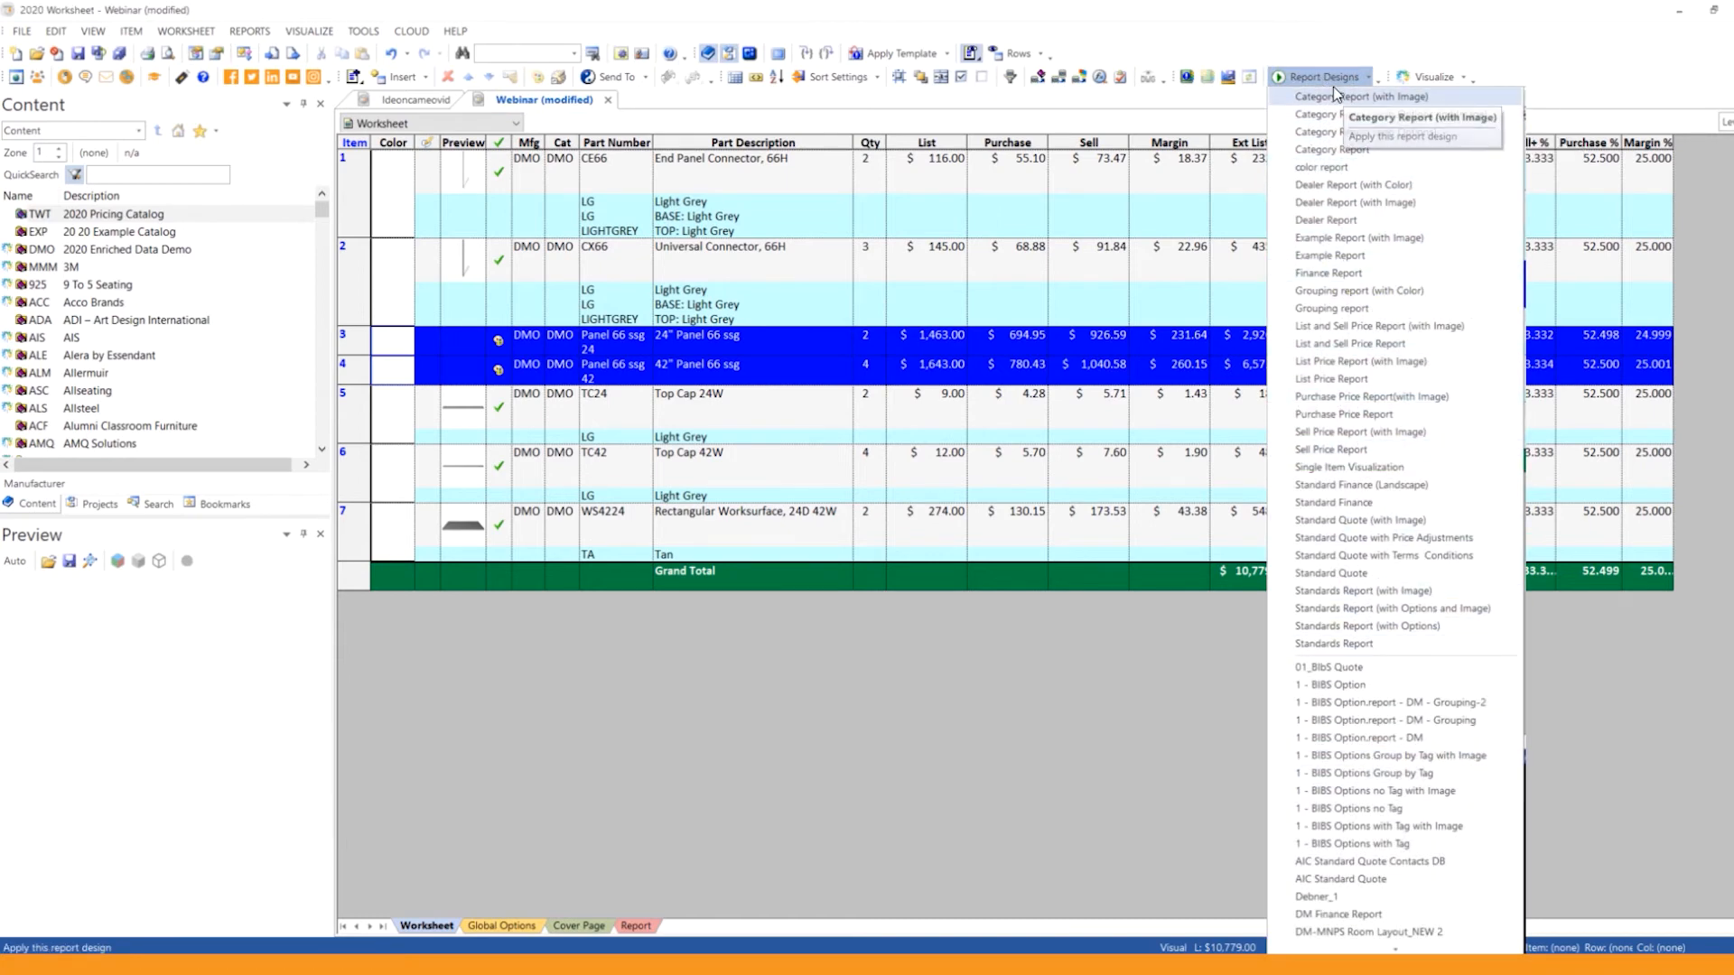
left_click(1228, 83)
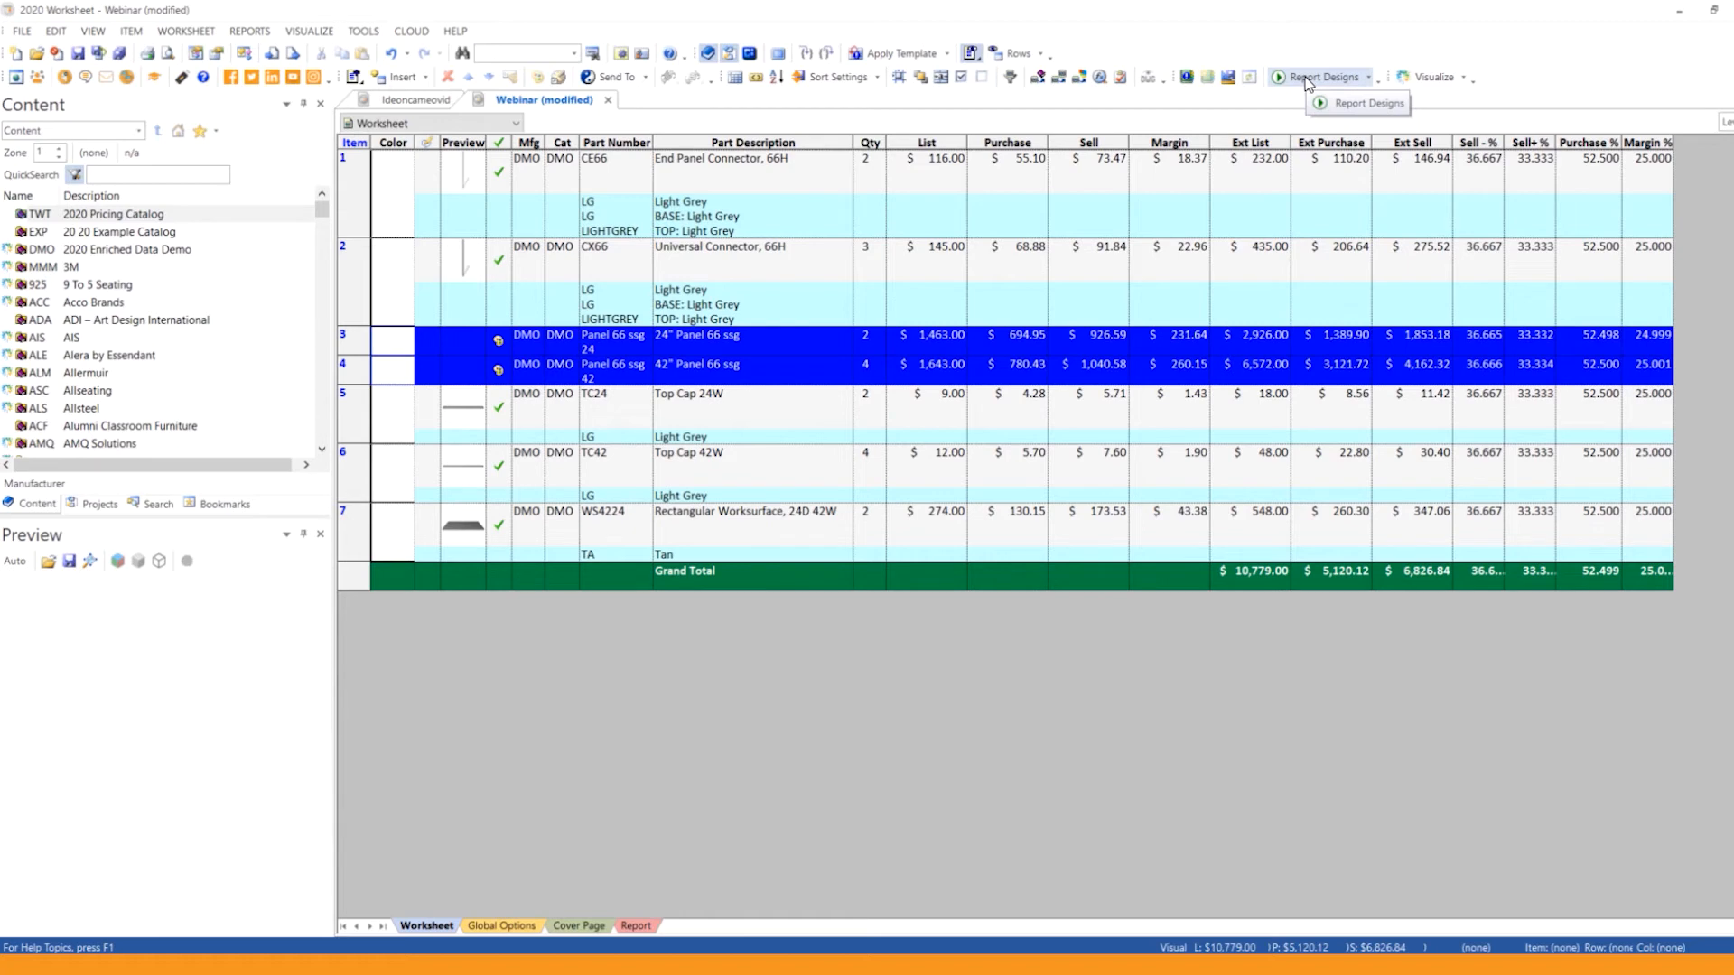
left_click(1366, 81)
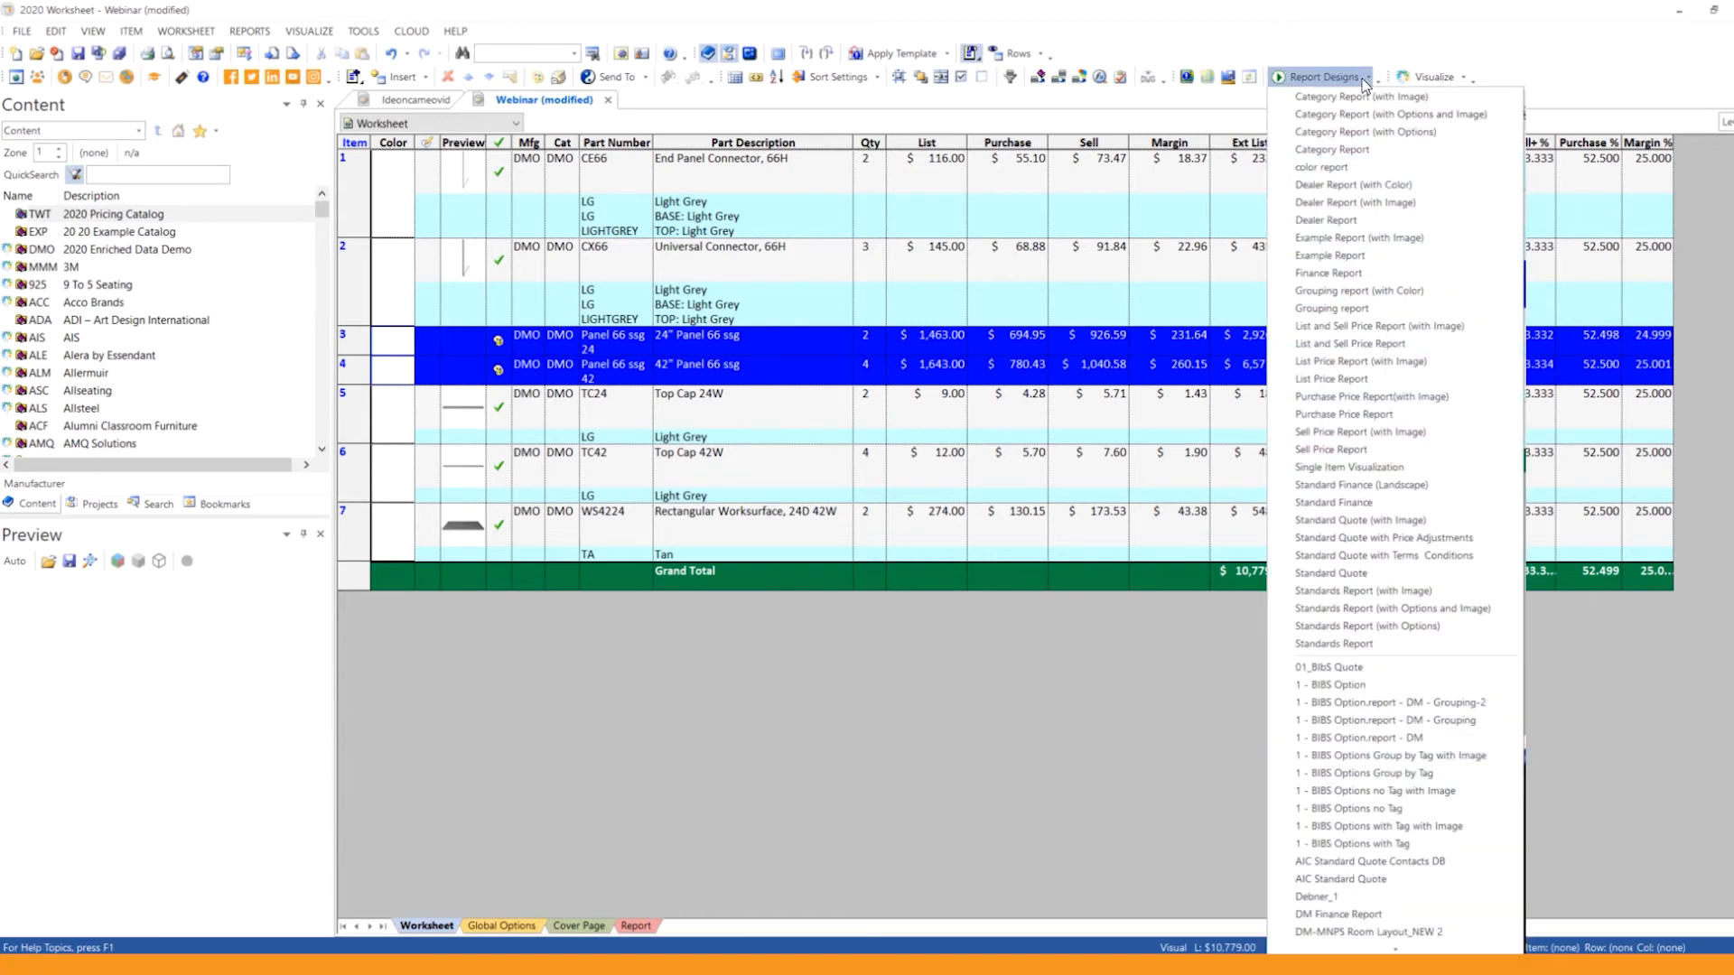
left_click(1365, 881)
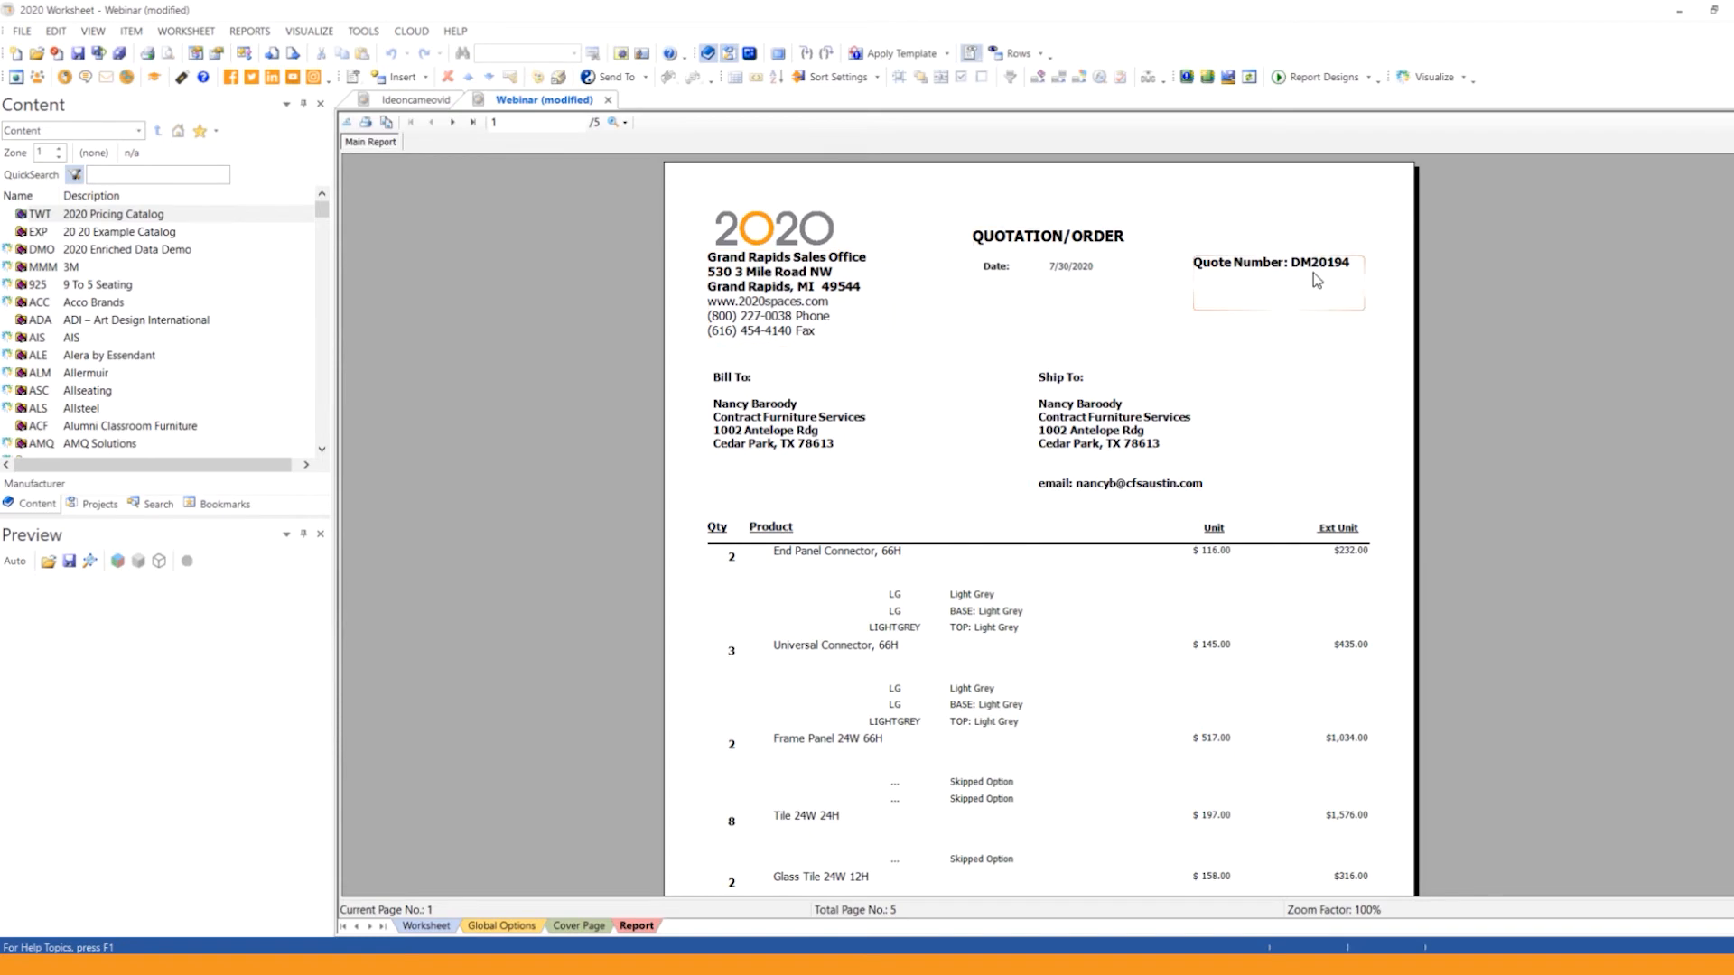
Step: Review the first page of the quotation and the list of available report designs
scroll(774, 391, "down", 1)
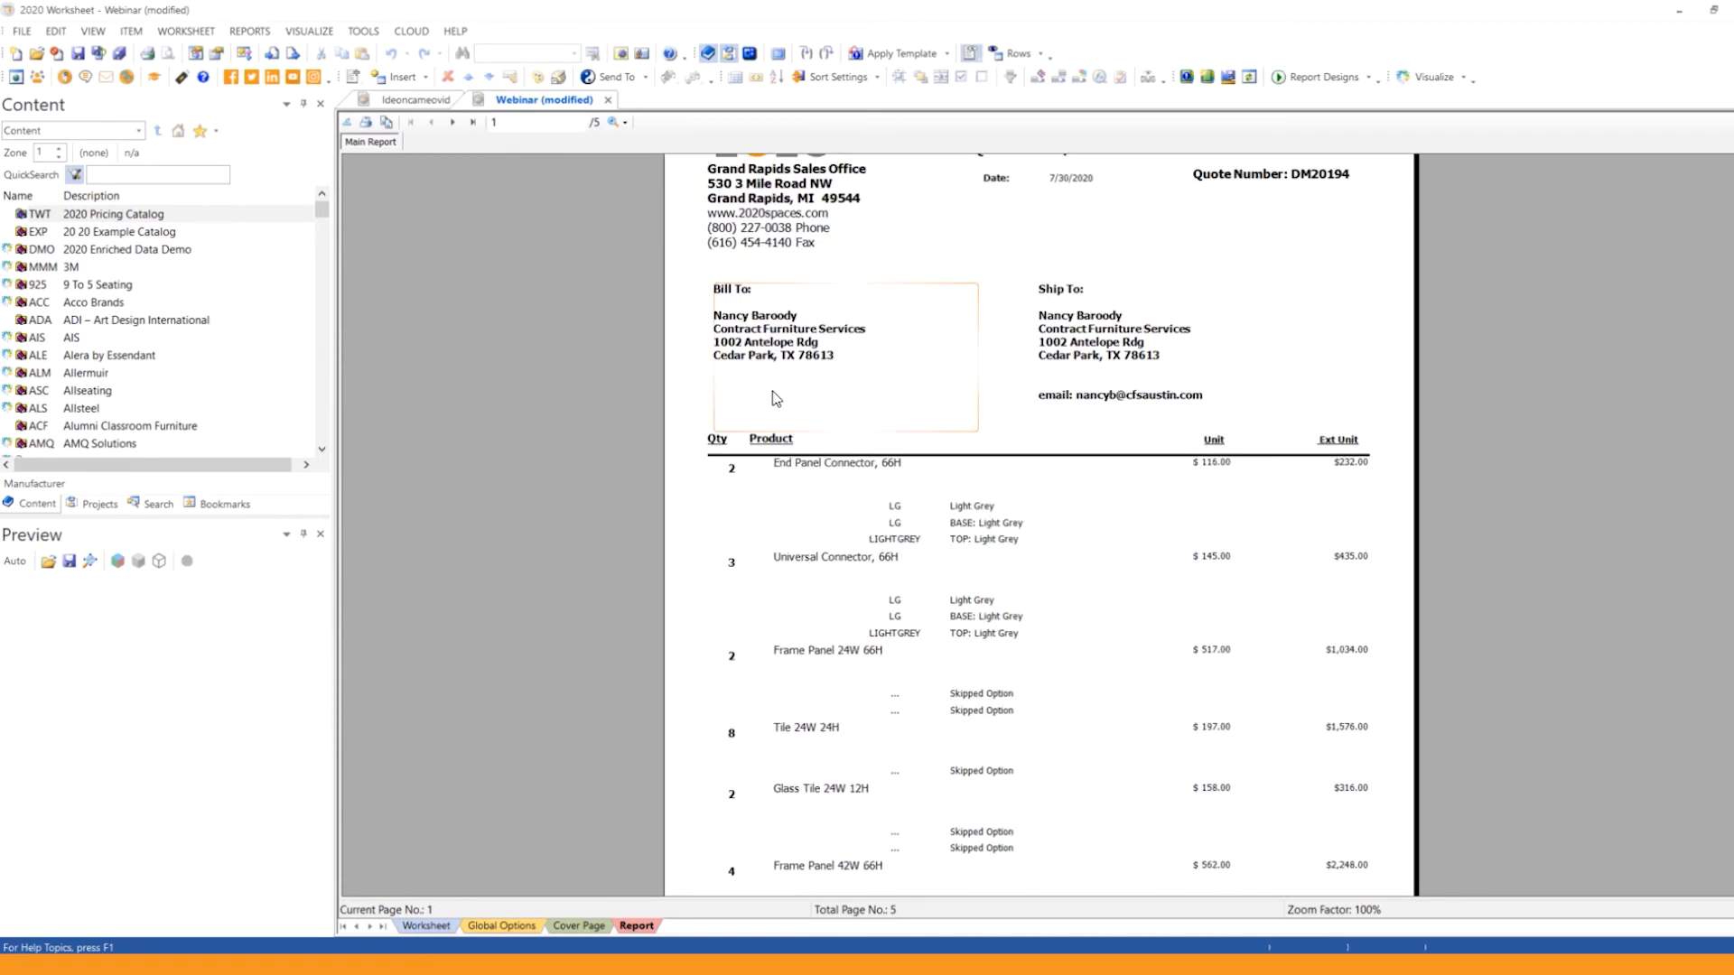
scroll(899, 374, "down", 2)
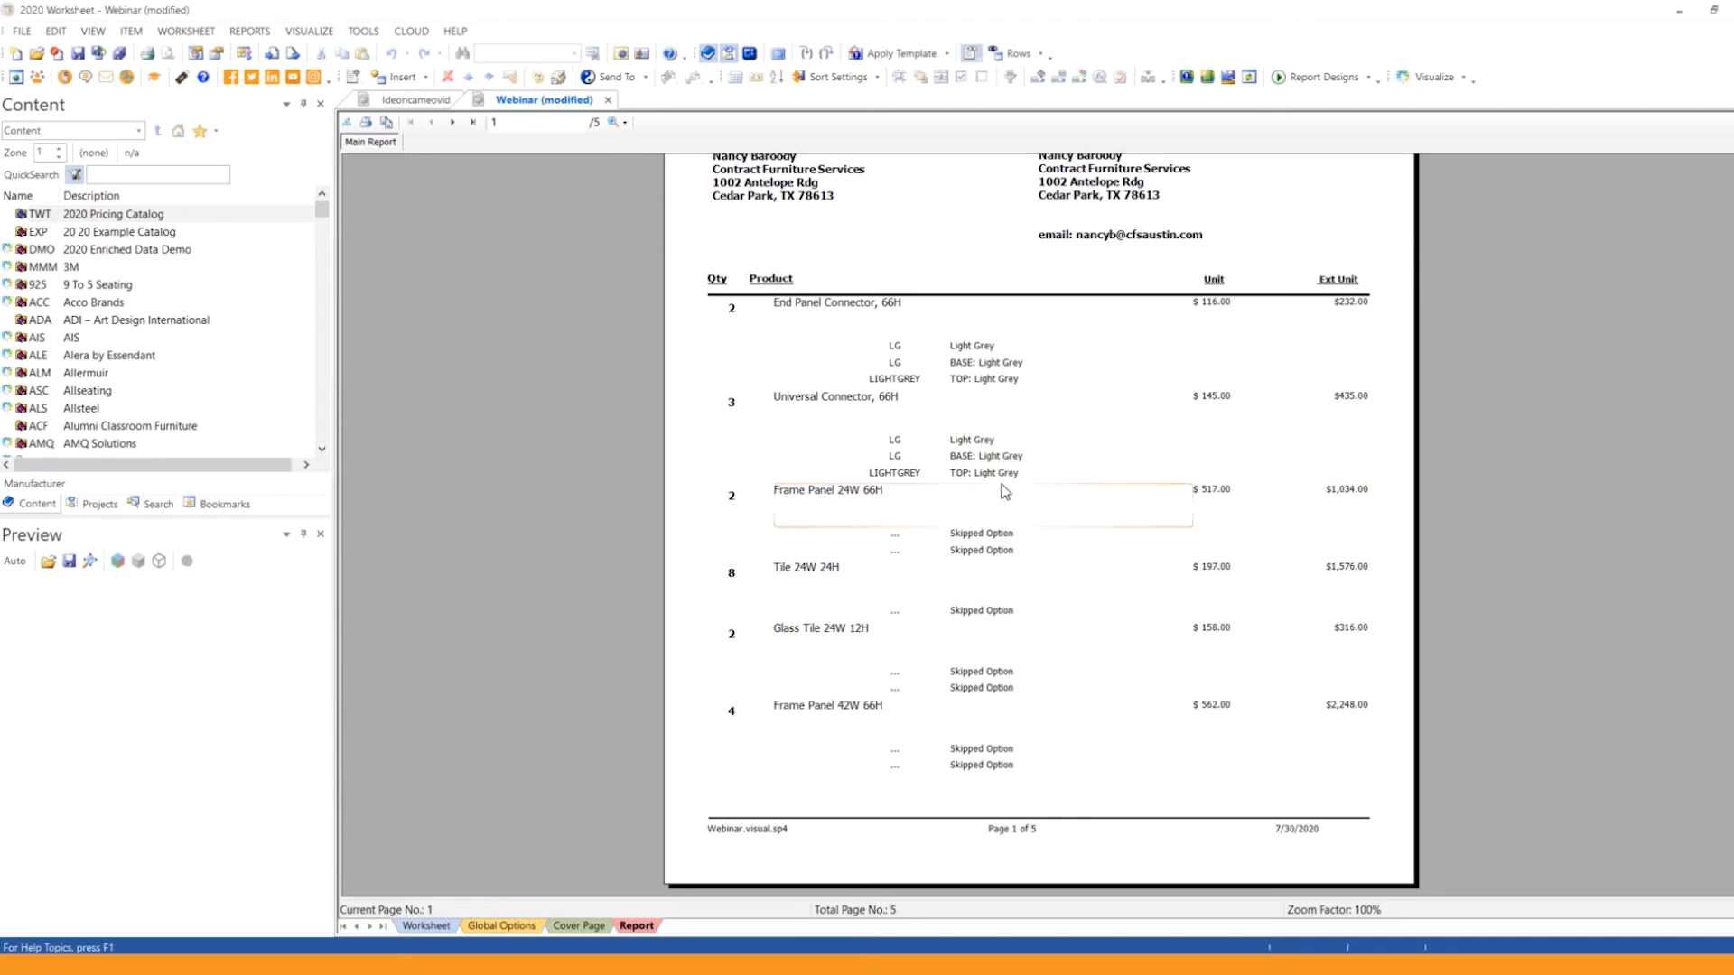
scroll(1004, 492, "up", 3)
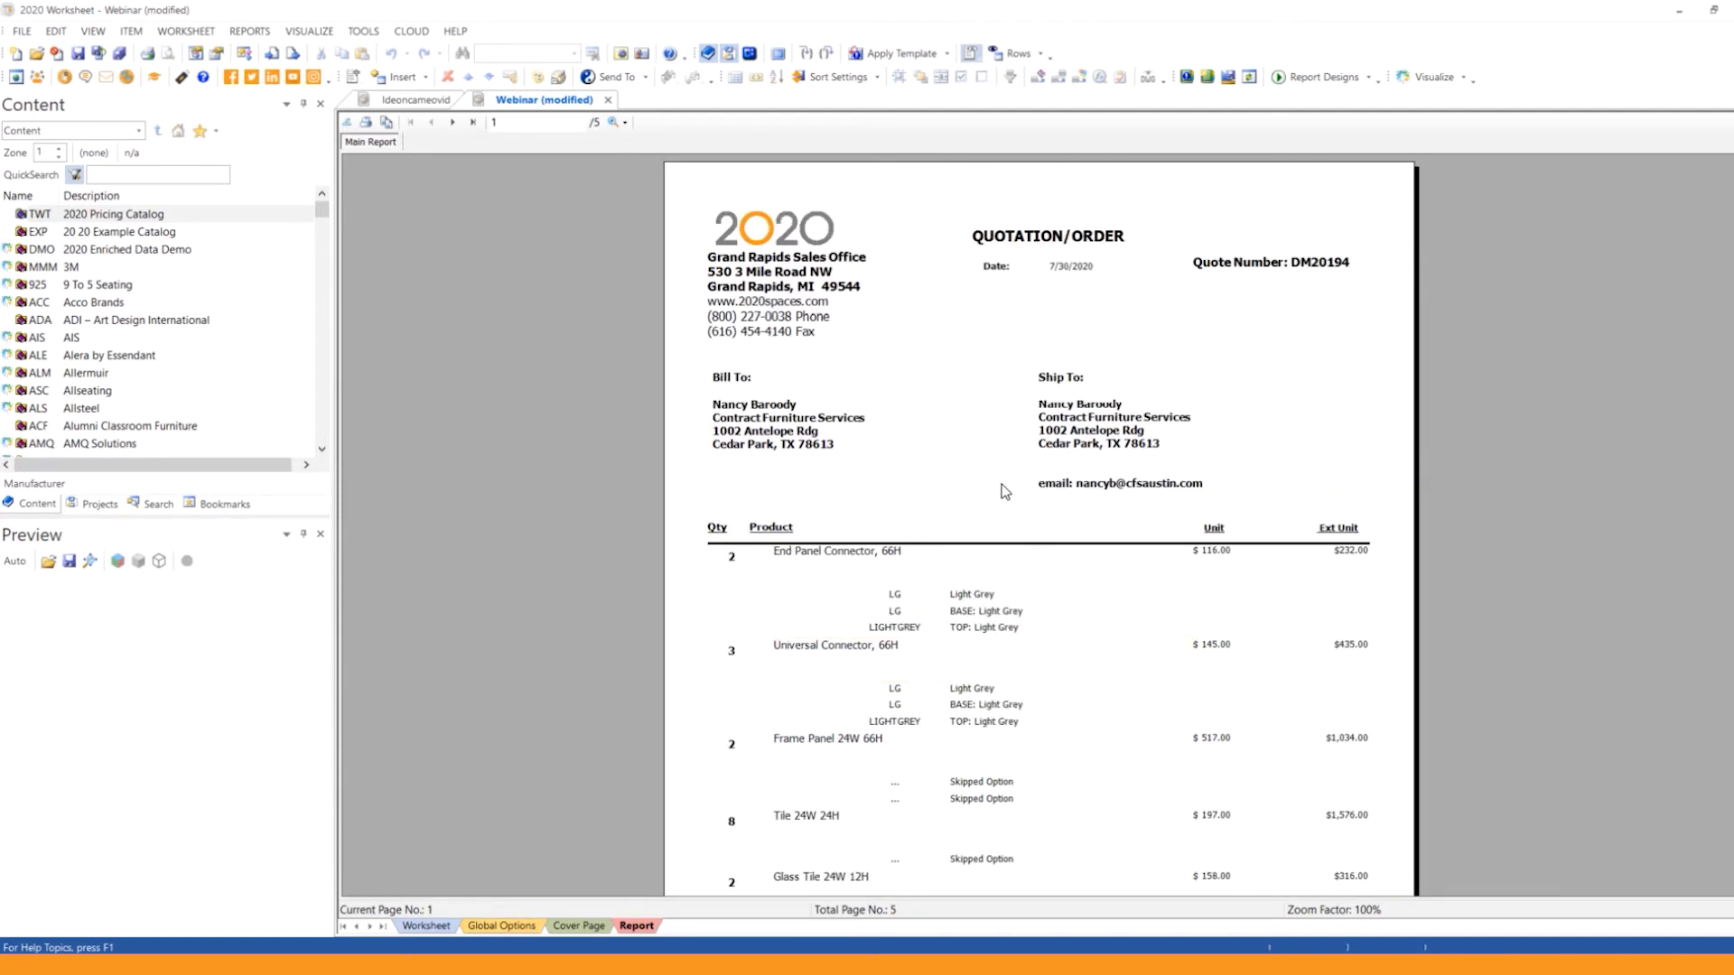
scroll(995, 525, "down", 2)
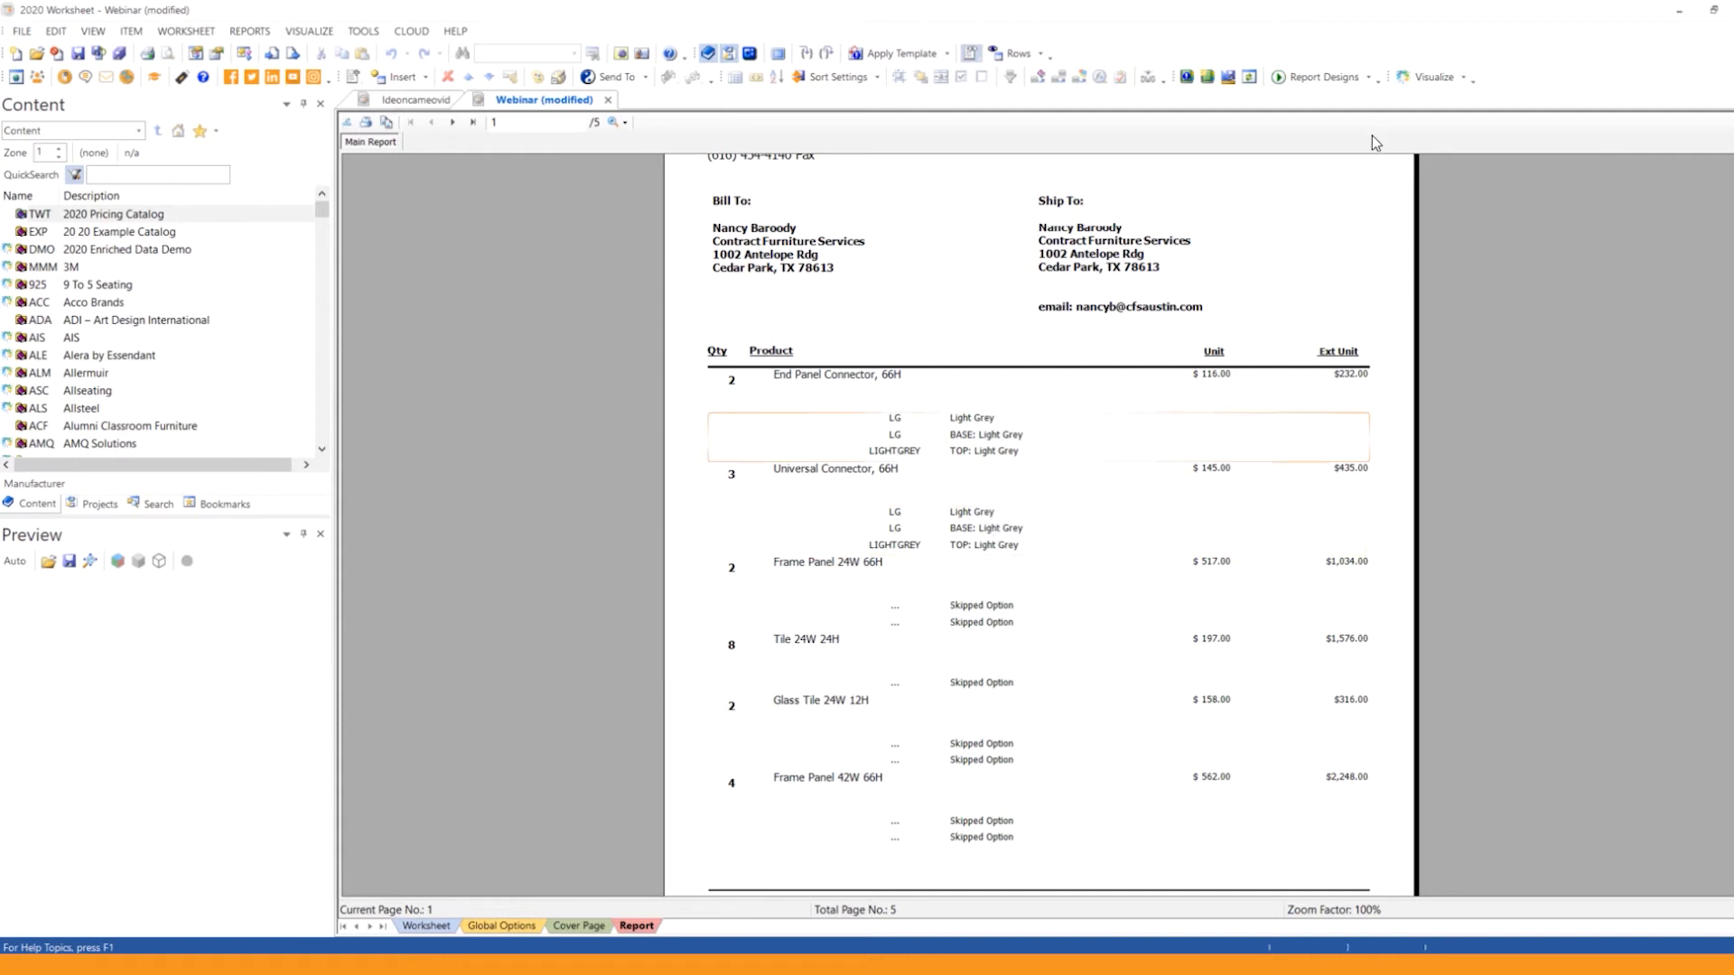
left_click(1353, 79)
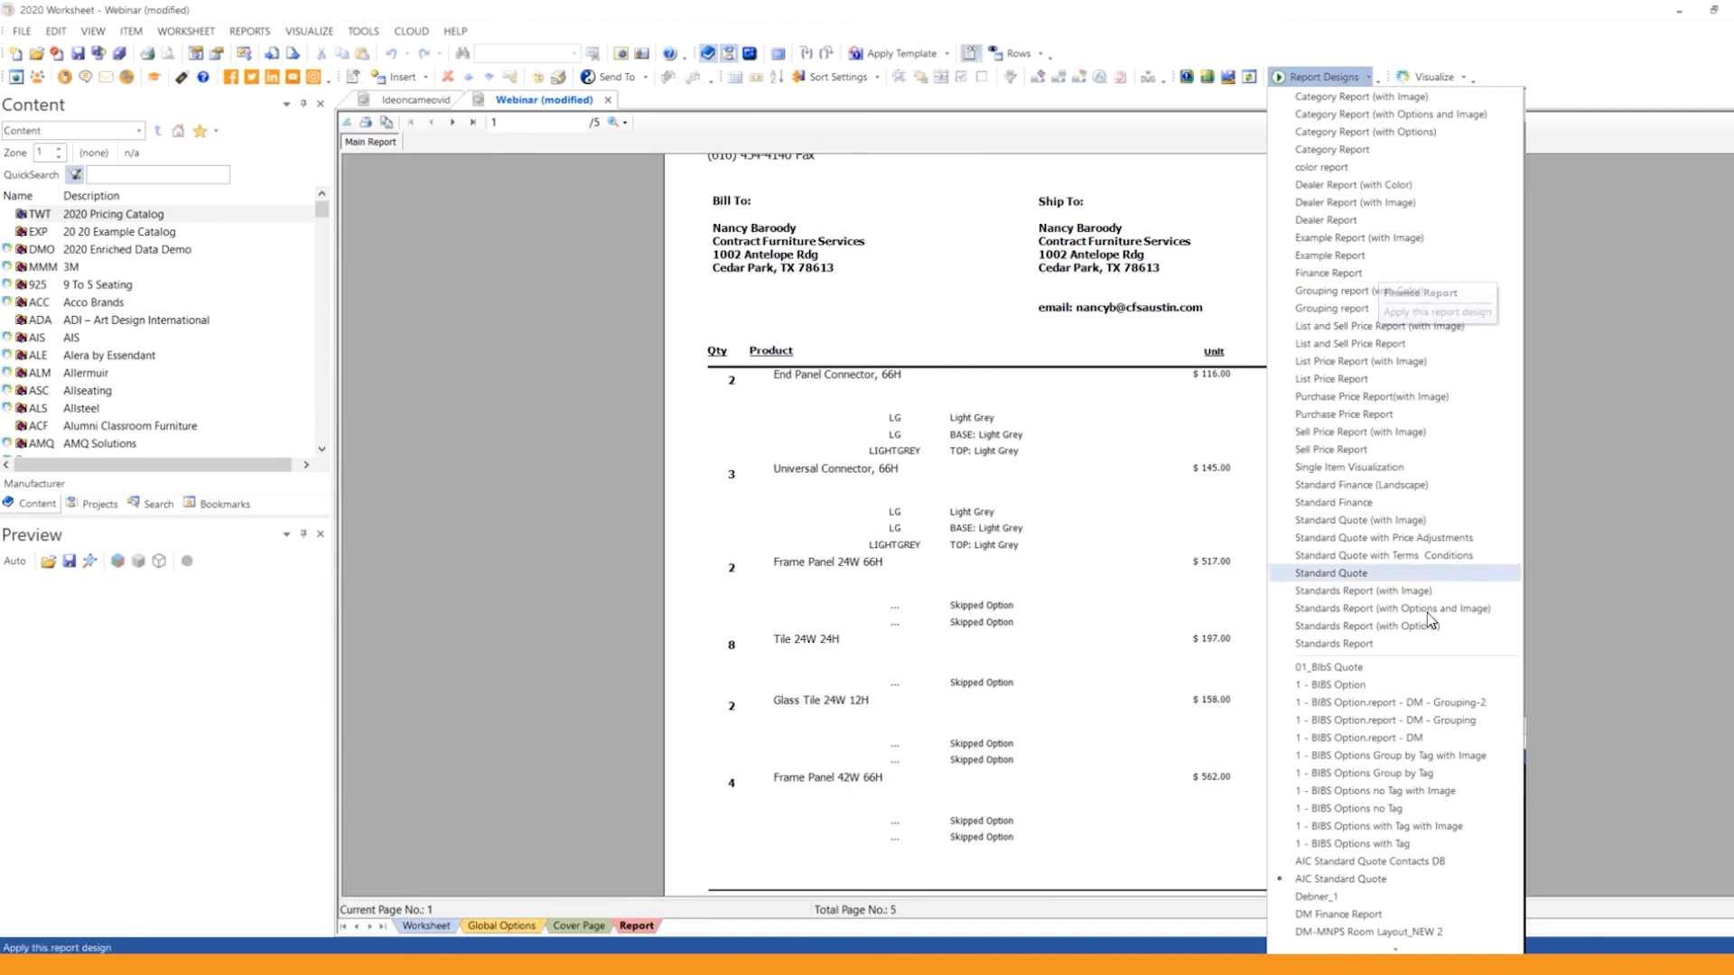
left_click(1401, 692)
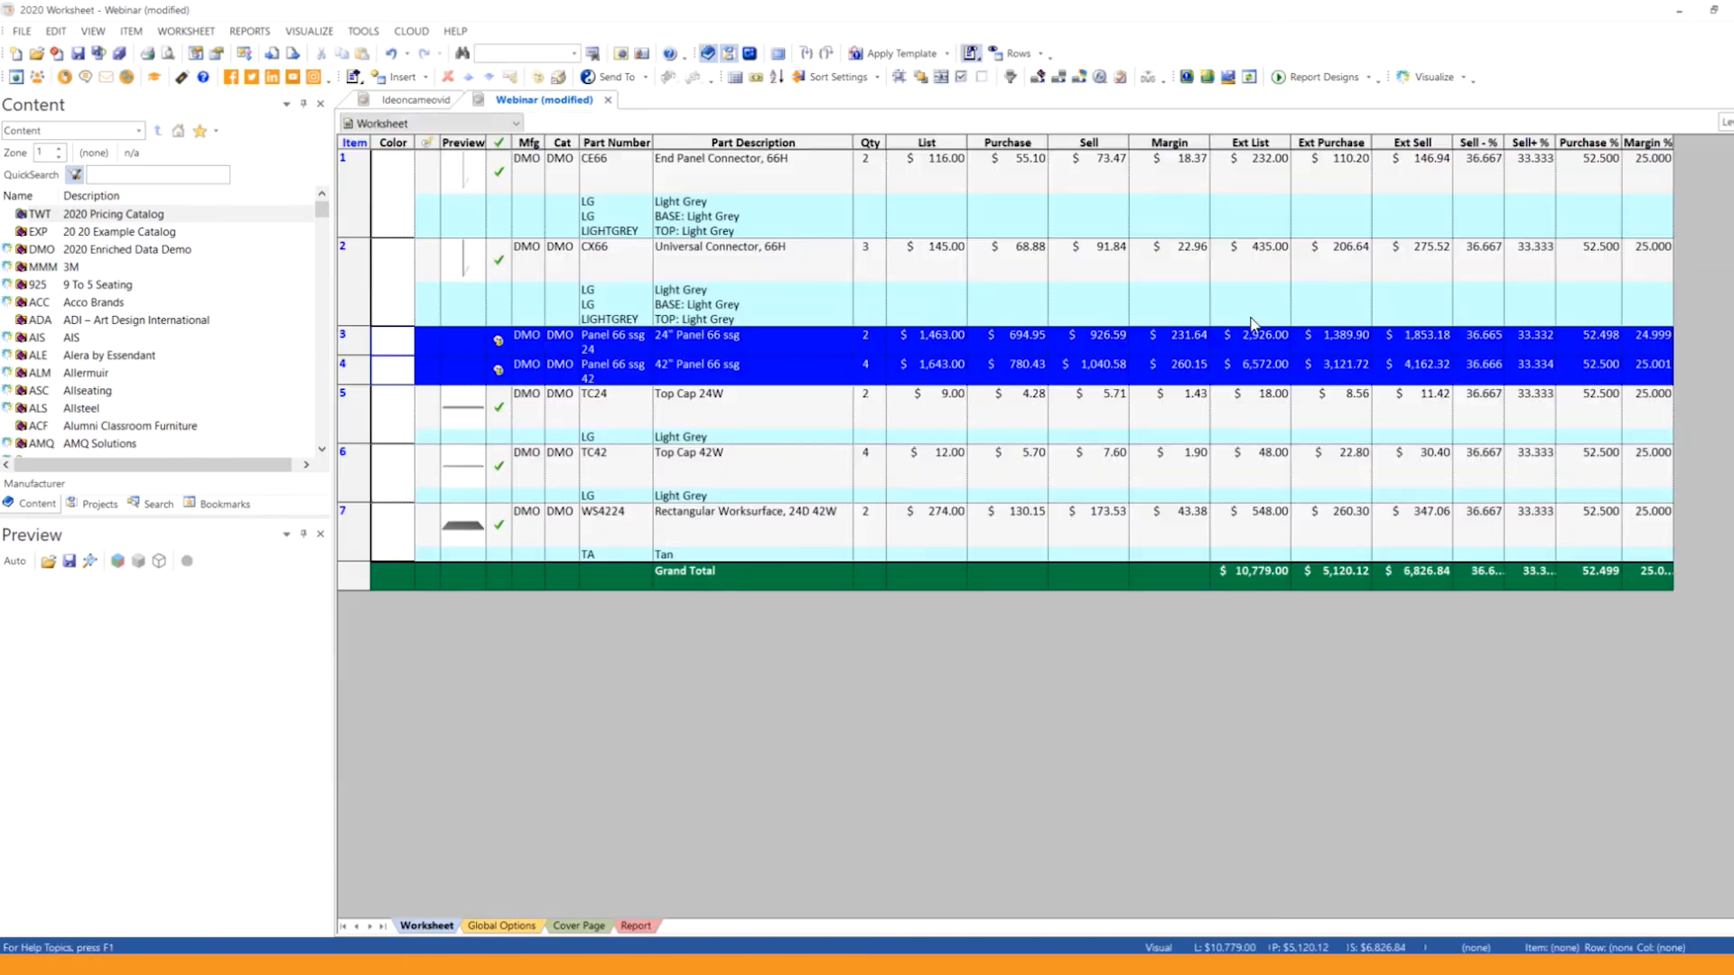
Step: Visualize the entire design in a rectangle-shaped room
left_click(1418, 79)
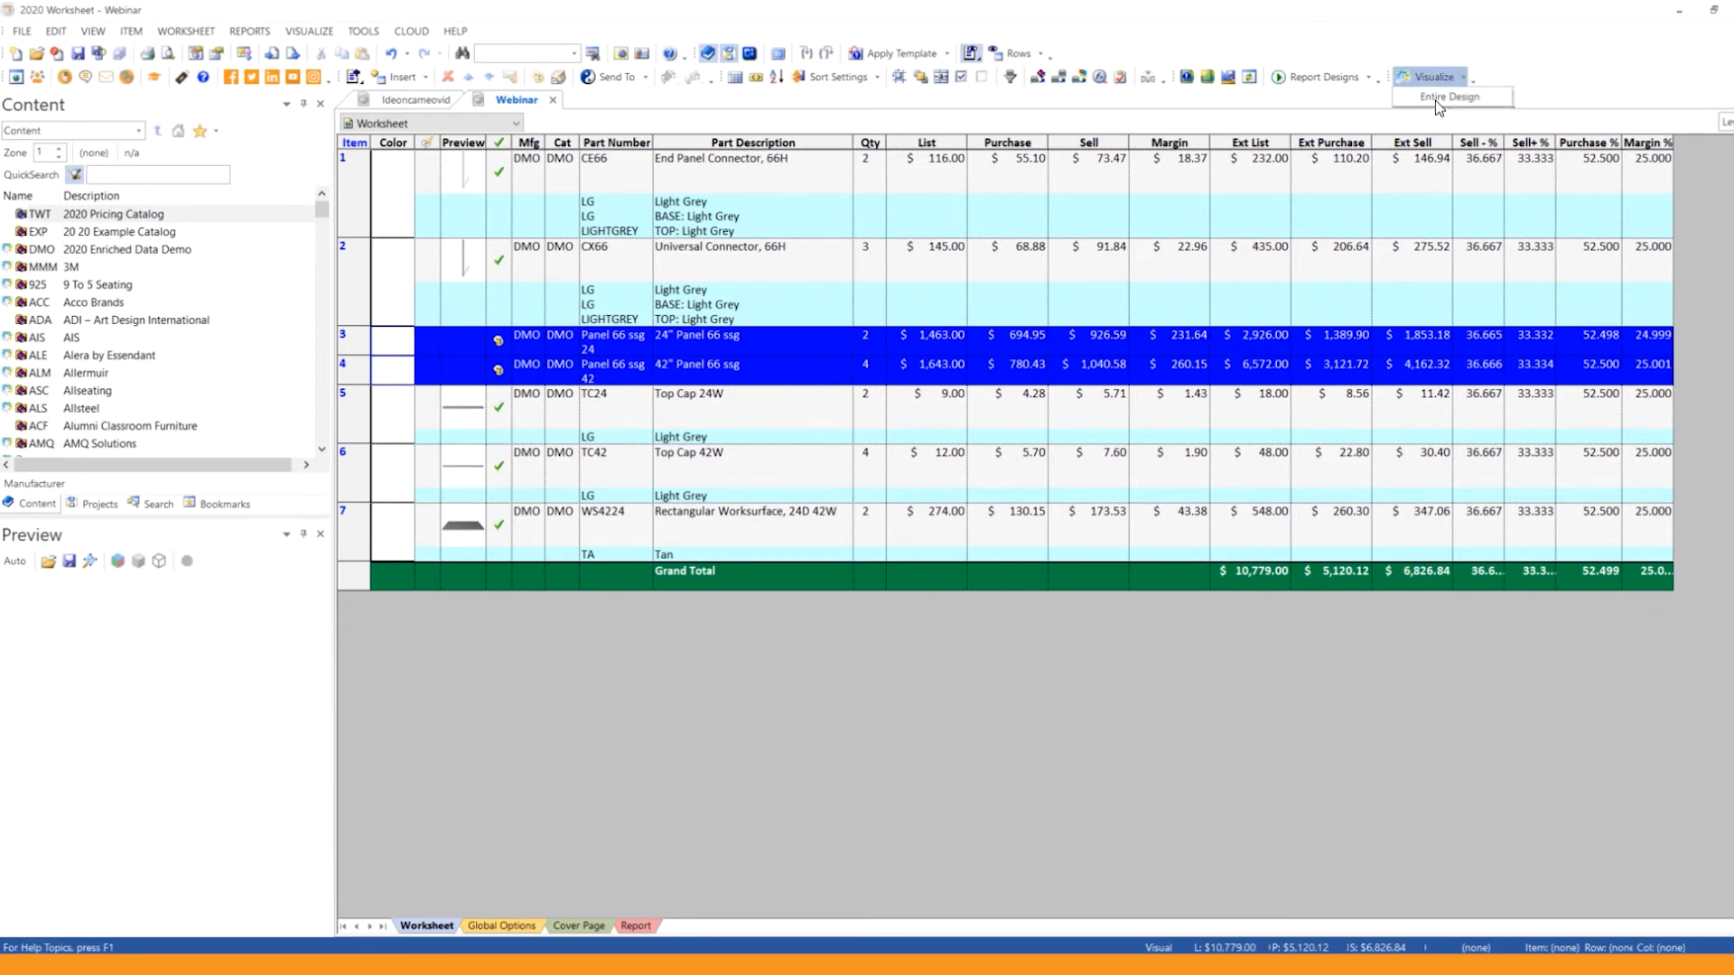
left_click(1436, 96)
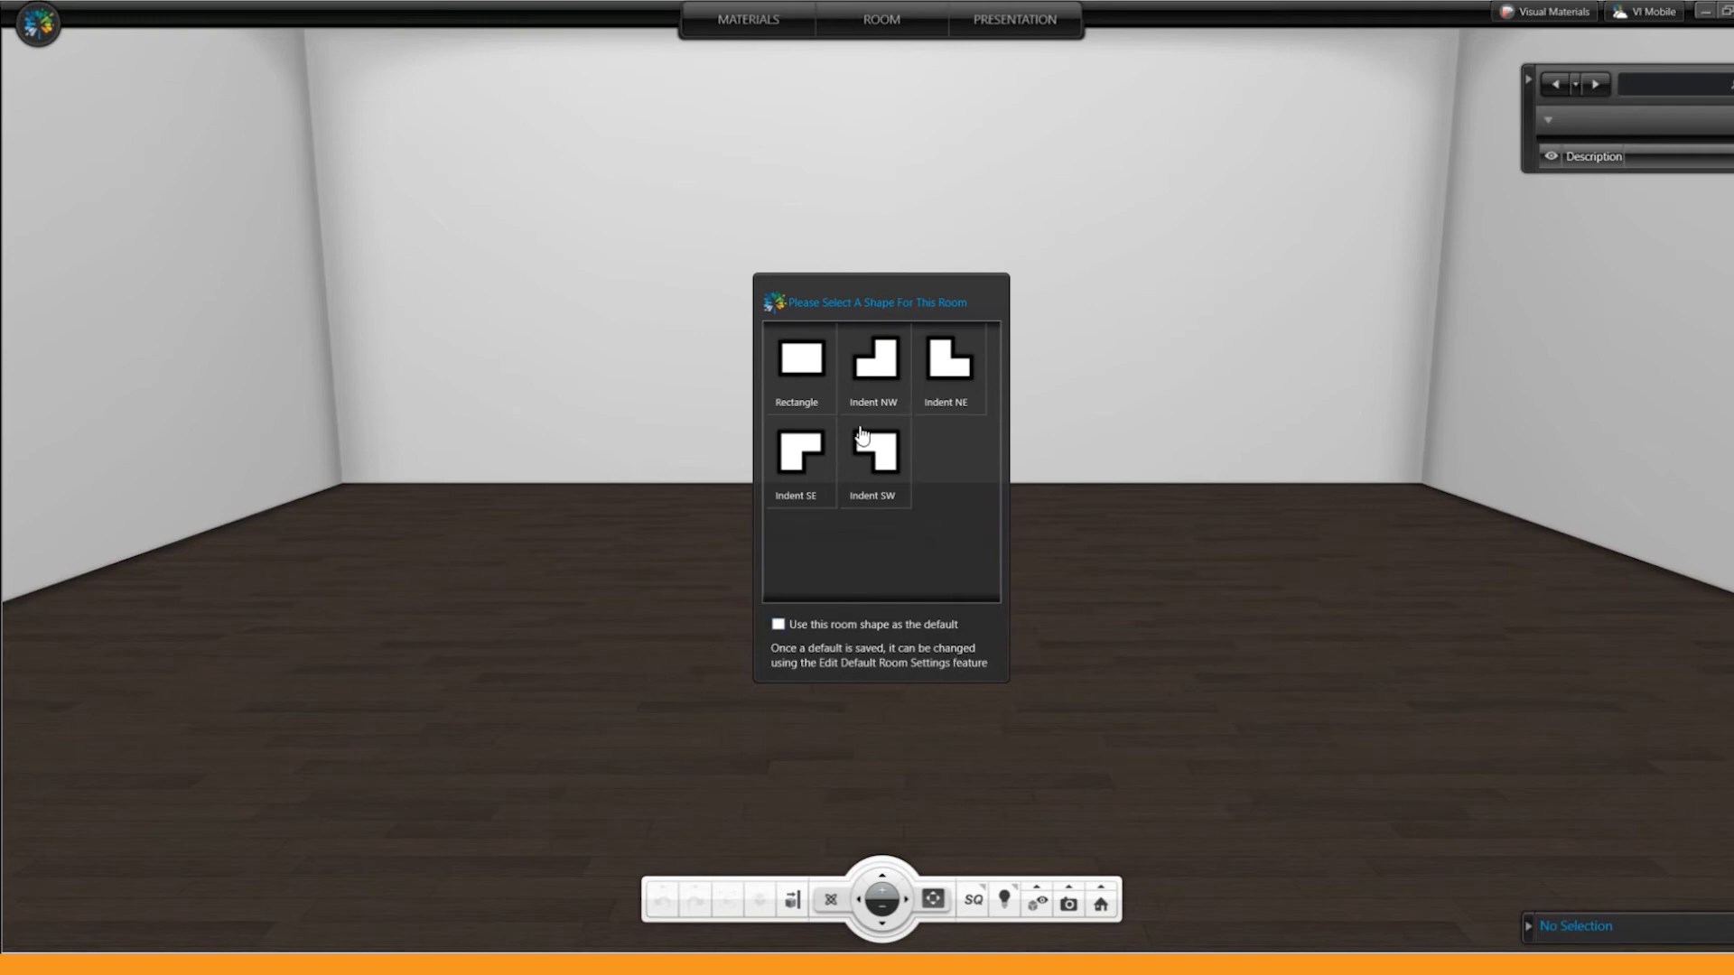
left_click(802, 369)
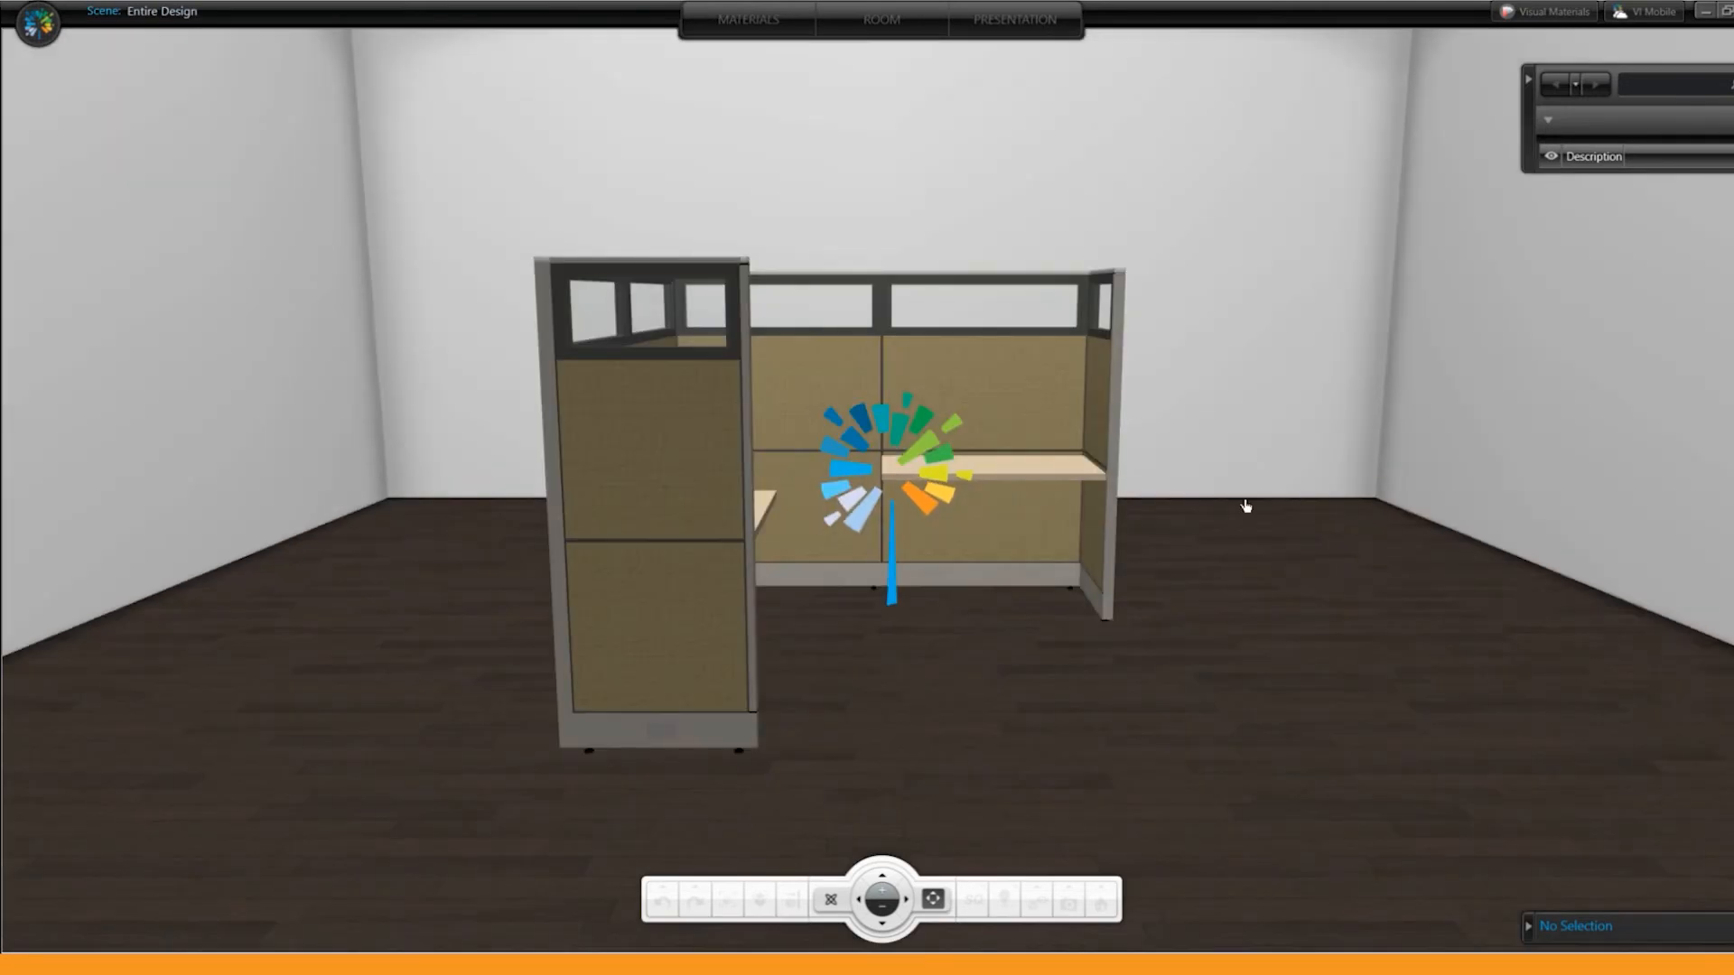
Step: Change the room's floor material to the Brown carpet
middle_click_drag(850, 728, 948, 873)
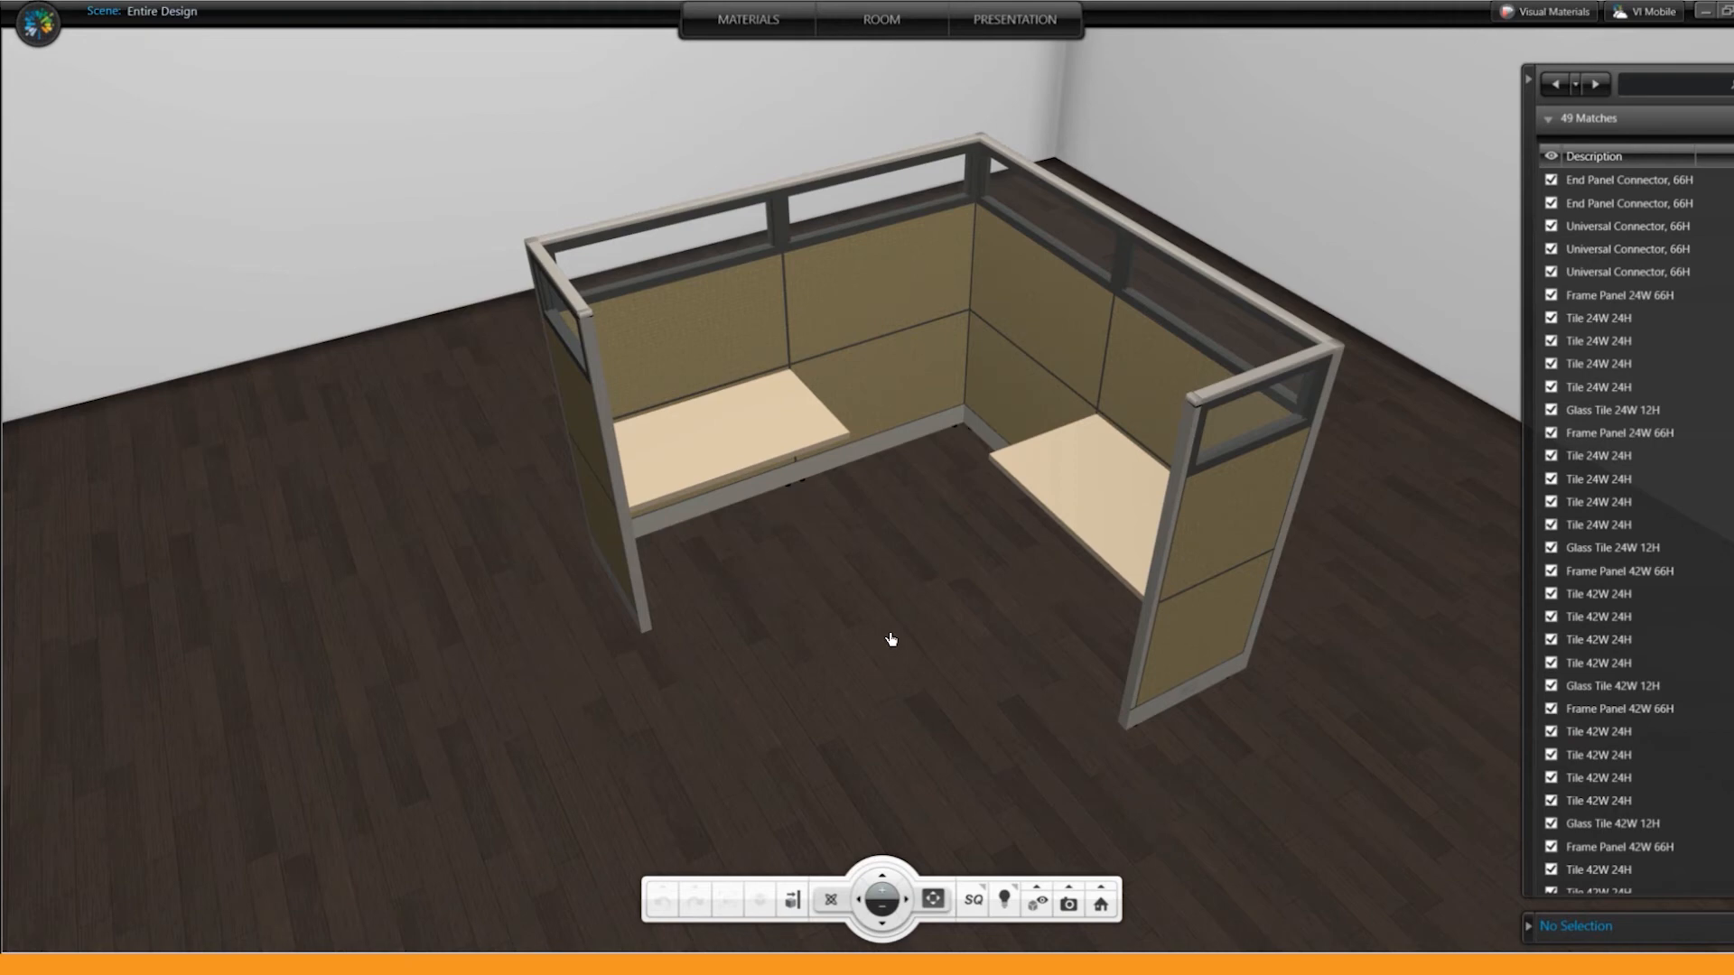
middle_click_drag(909, 720, 934, 599)
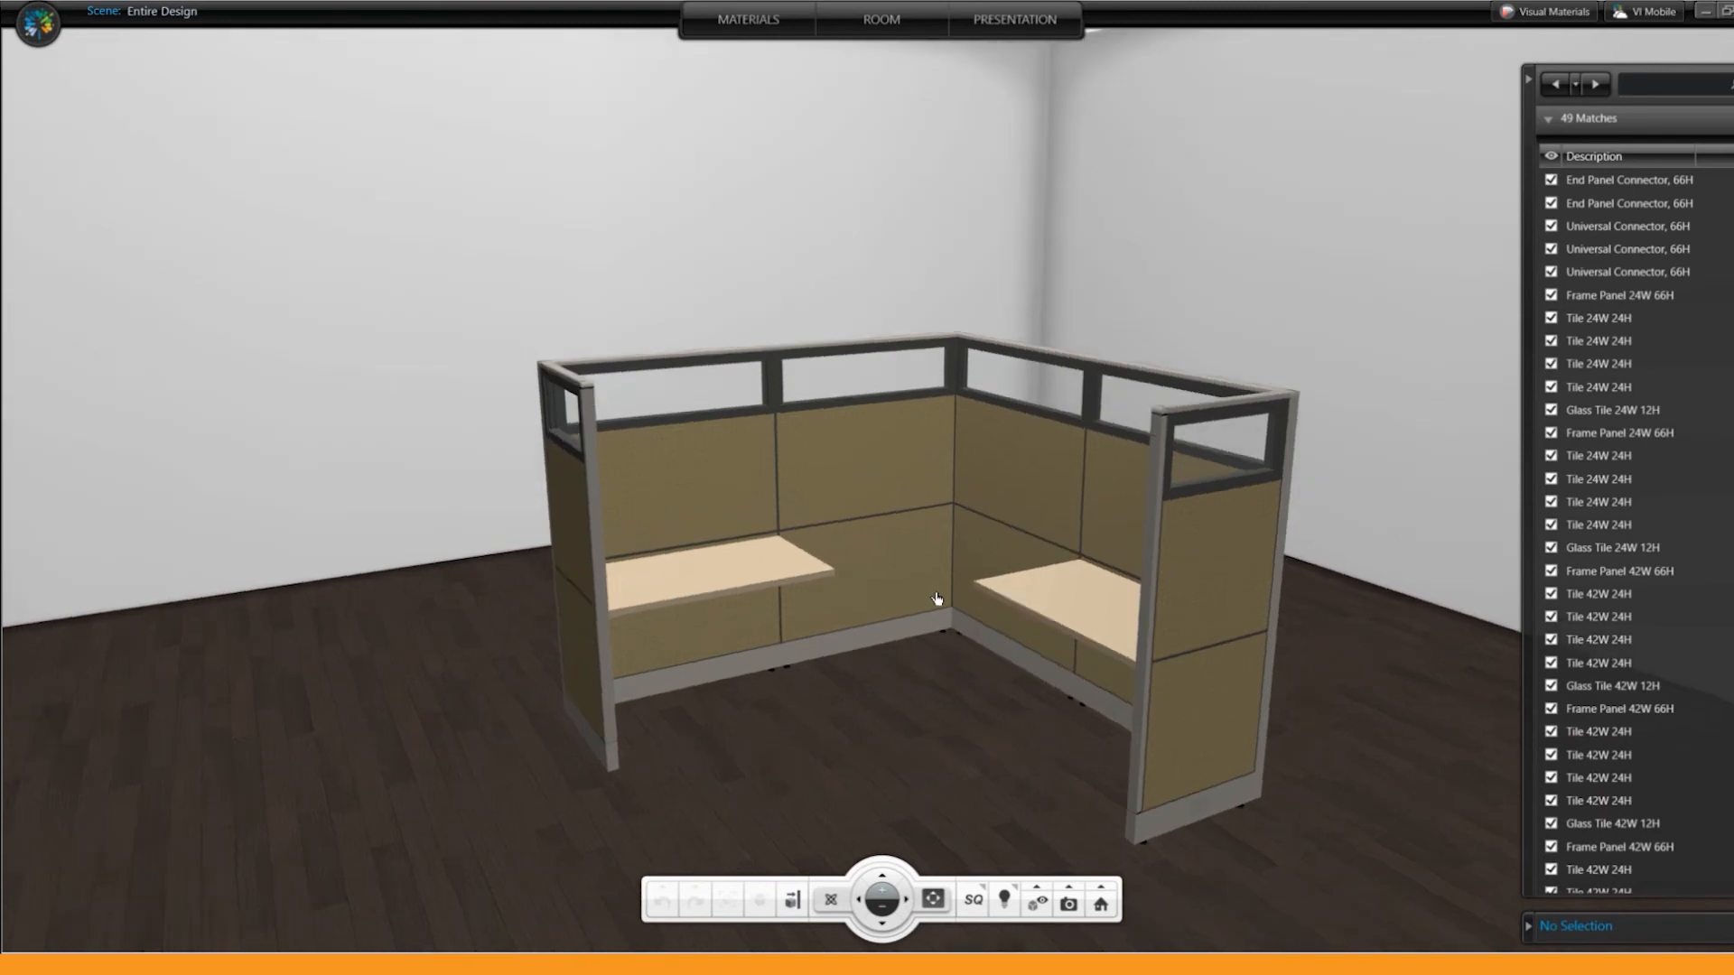
scroll(935, 575, "down", 1)
scroll(950, 533, "up", 1)
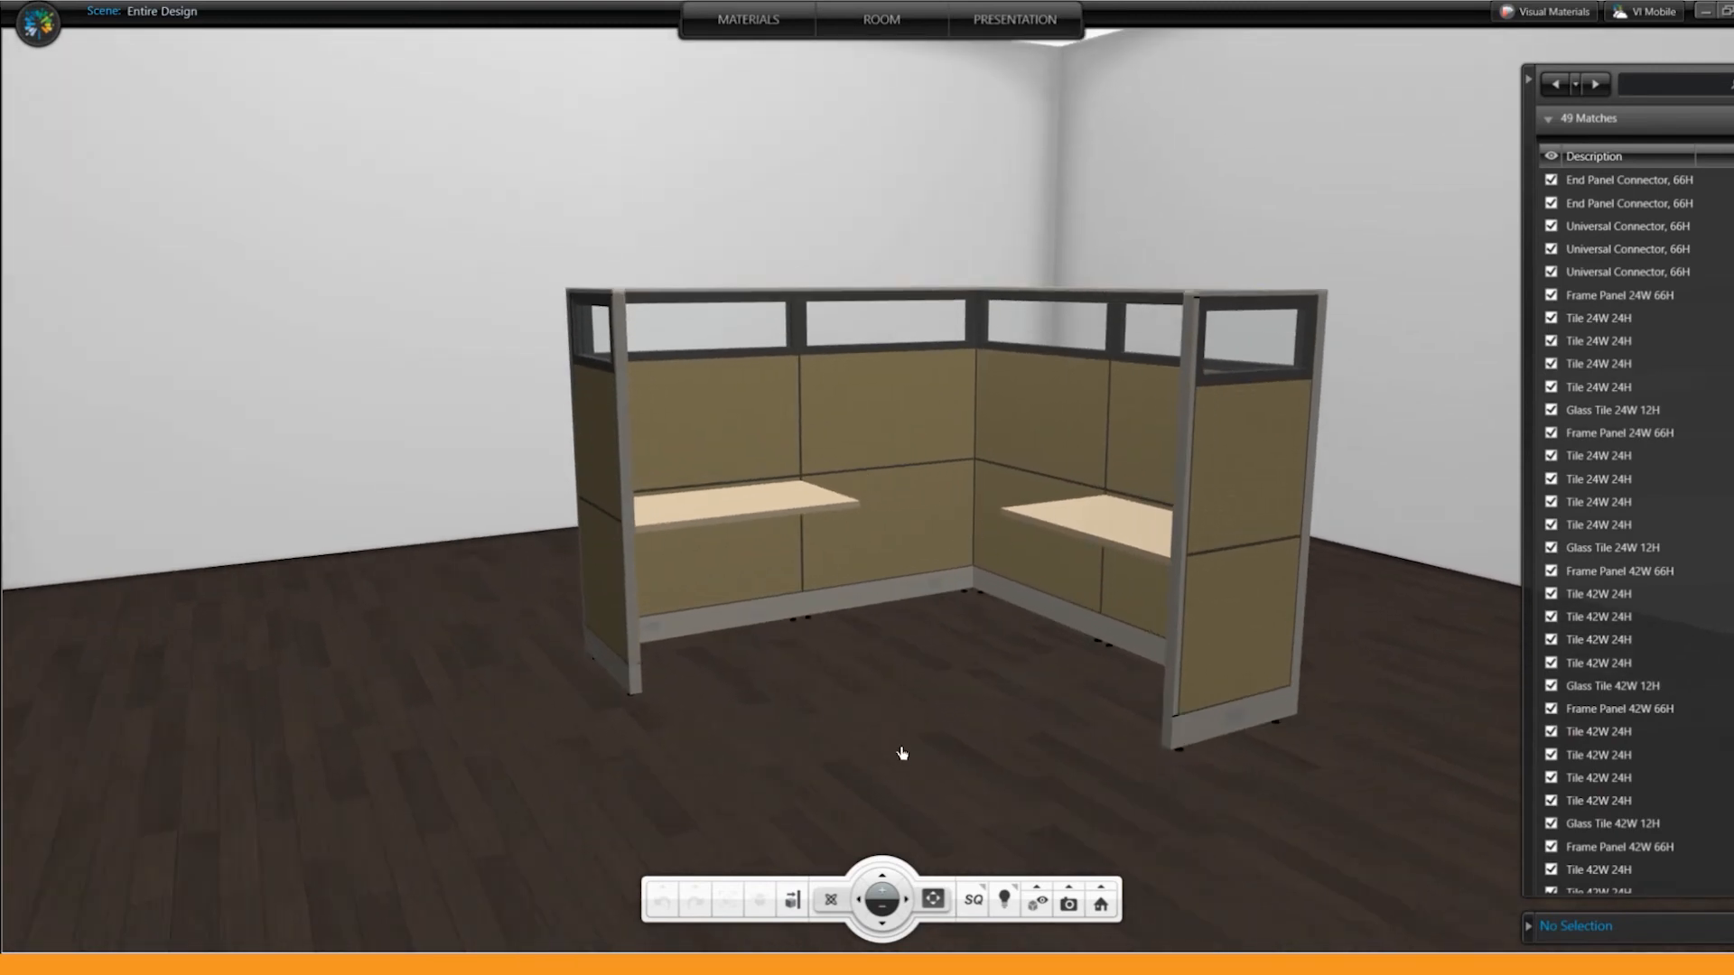
middle_click_drag(865, 746, 903, 750)
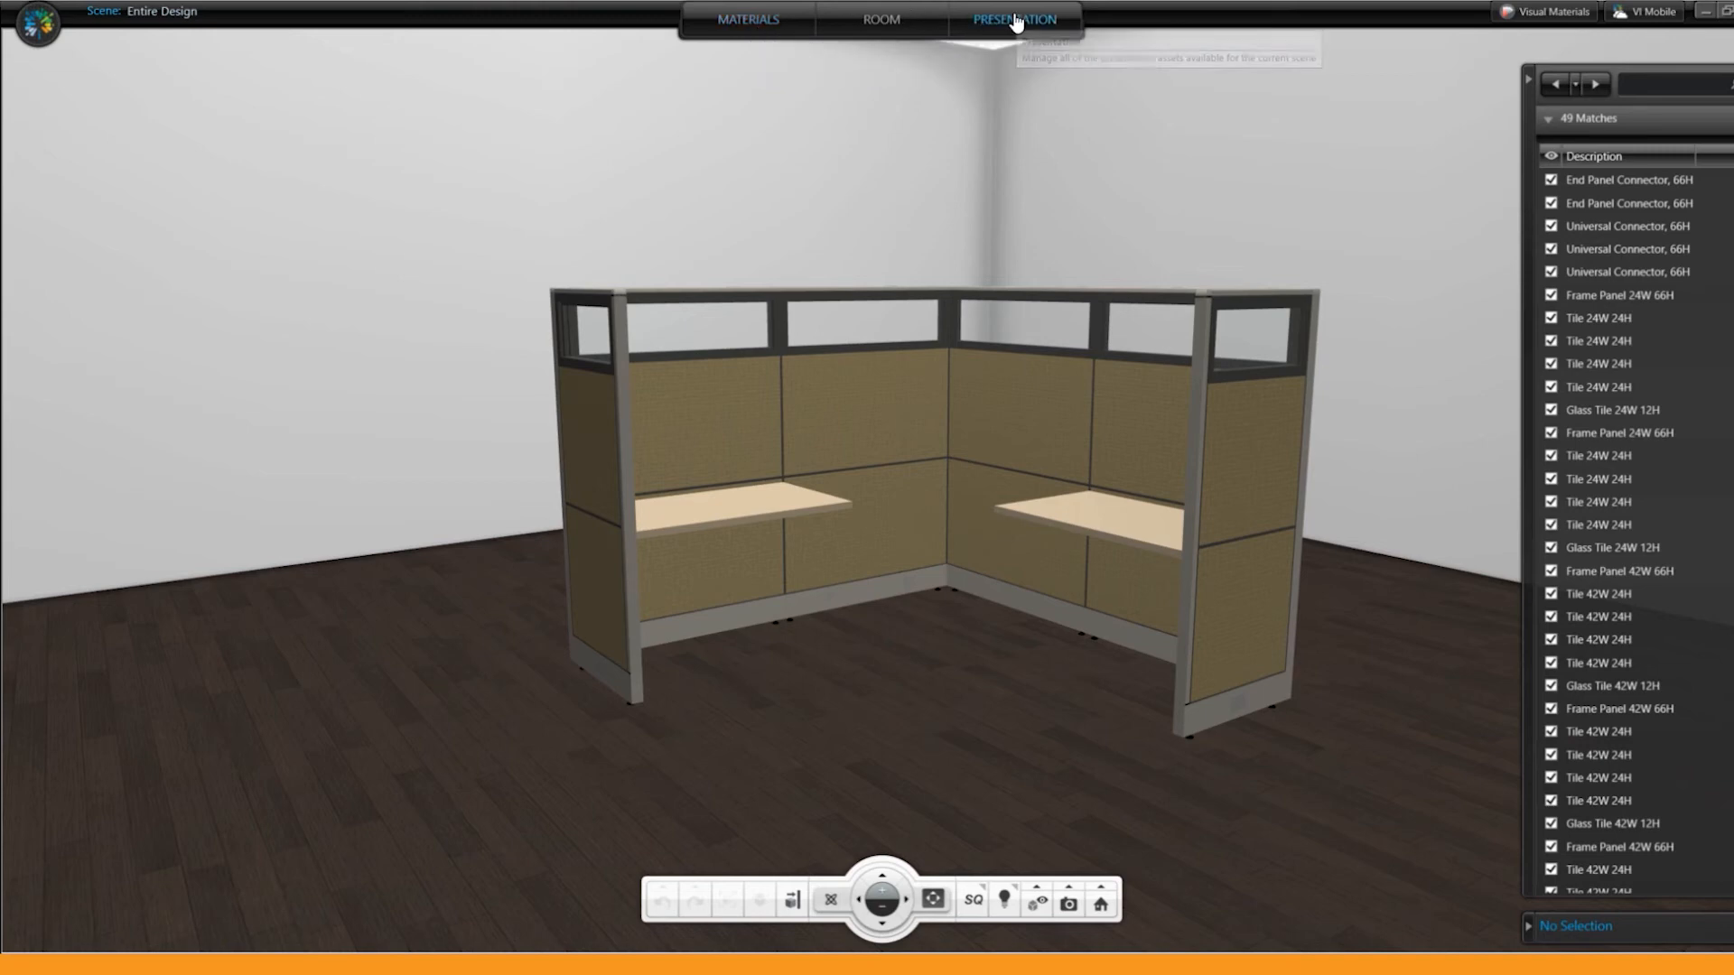
left_click(749, 25)
left_click(402, 731)
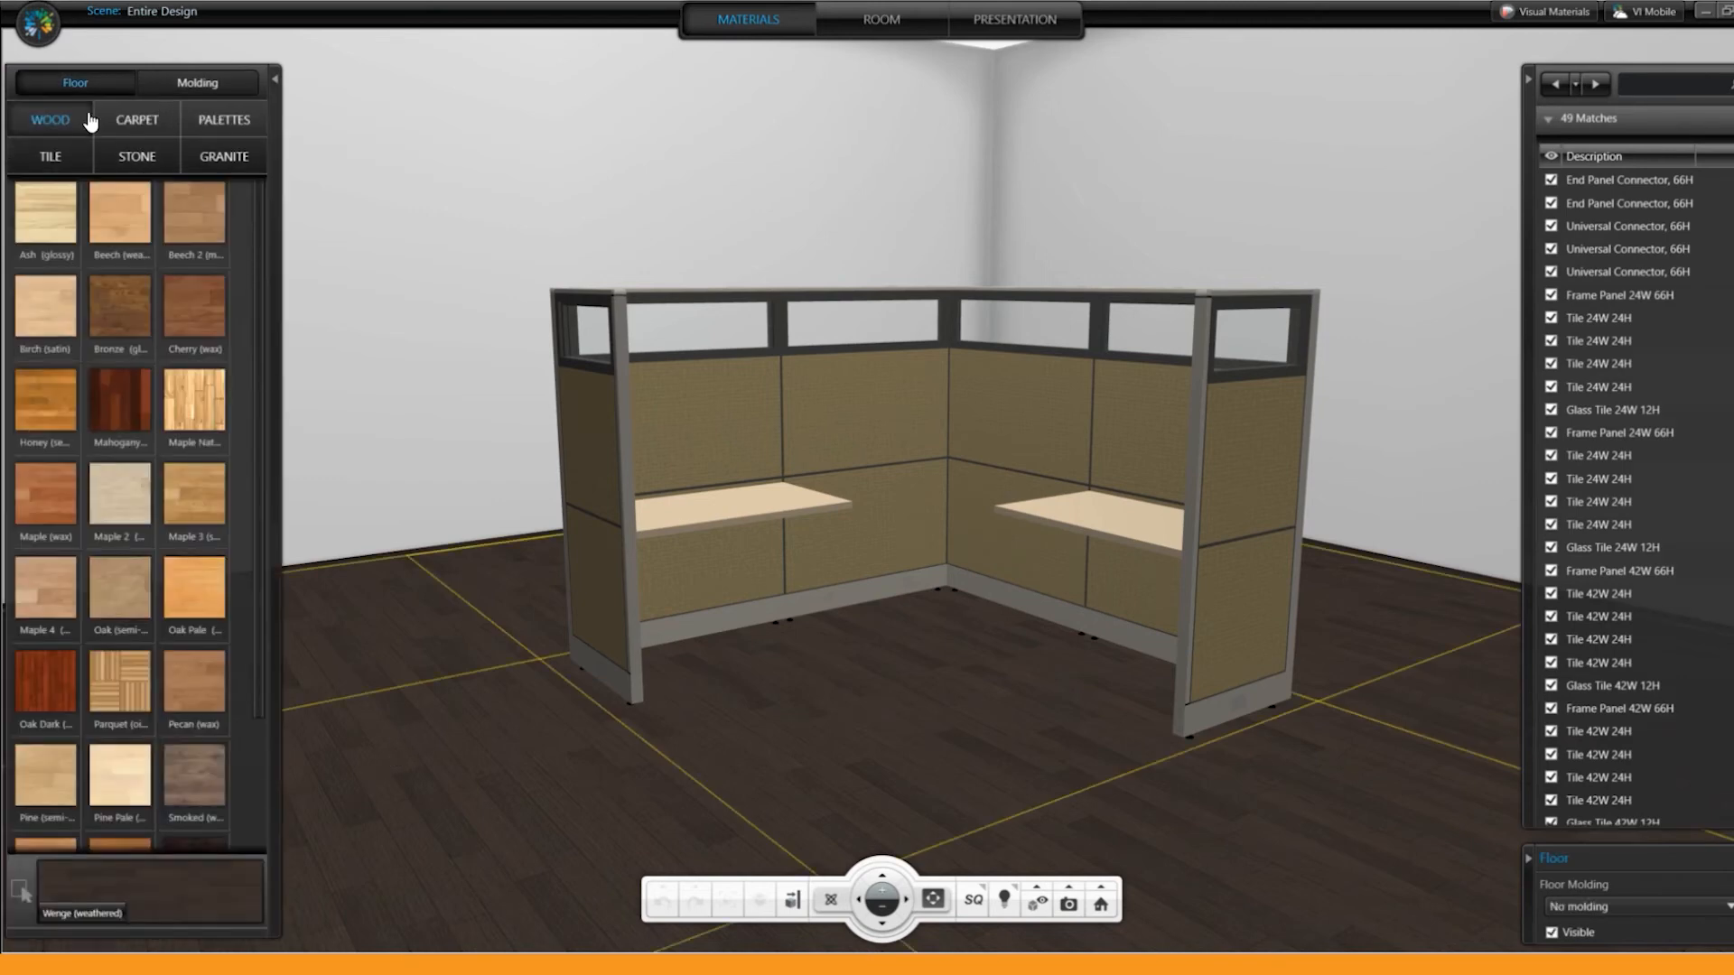
left_click(132, 127)
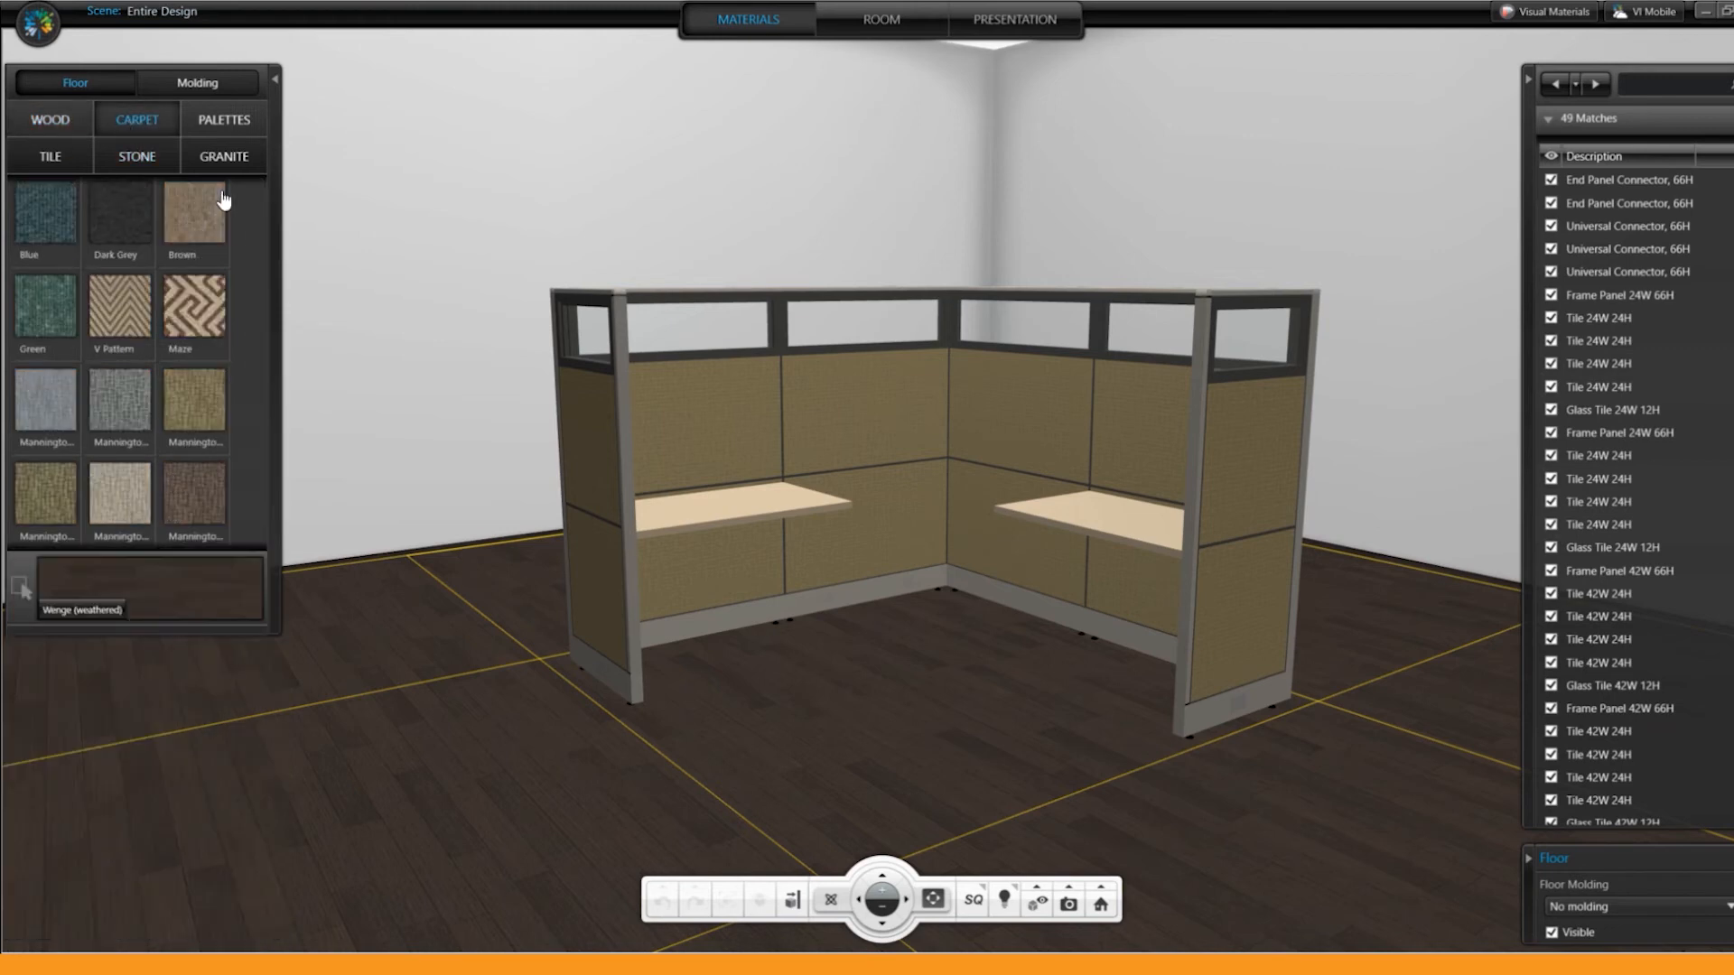
left_click(191, 217)
Step: Try the White (polished) granite on the floor and restore the Brown carpet
left_click(47, 123)
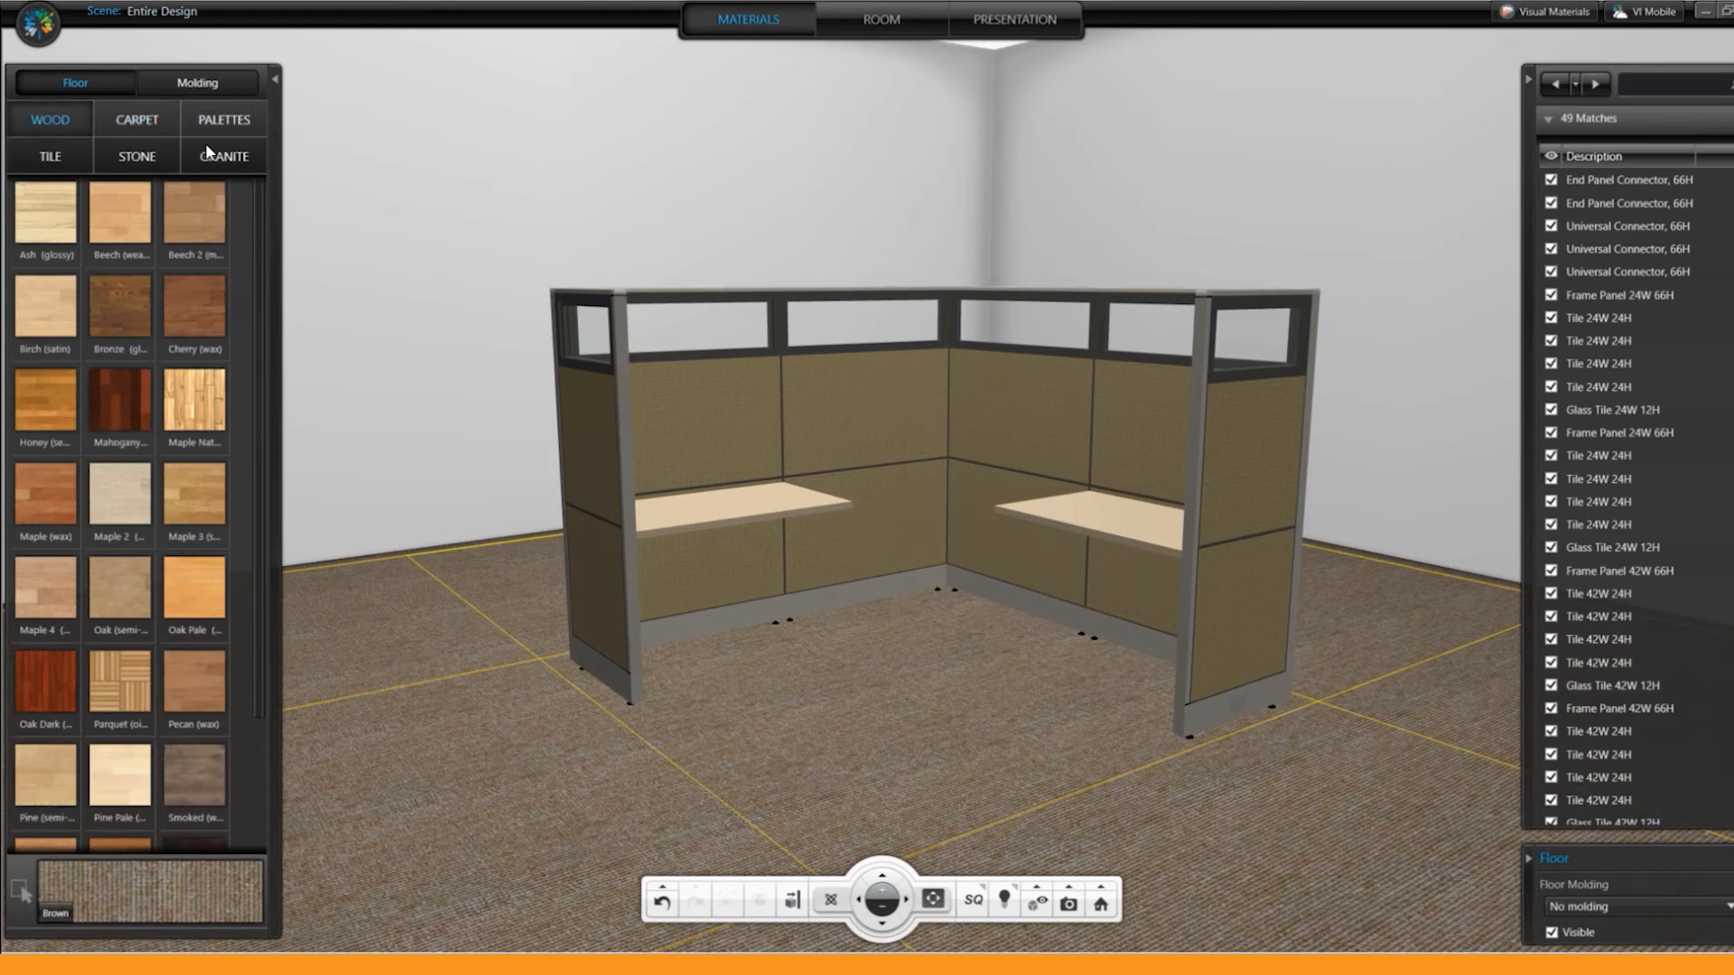
left_click(205, 154)
left_click(119, 215)
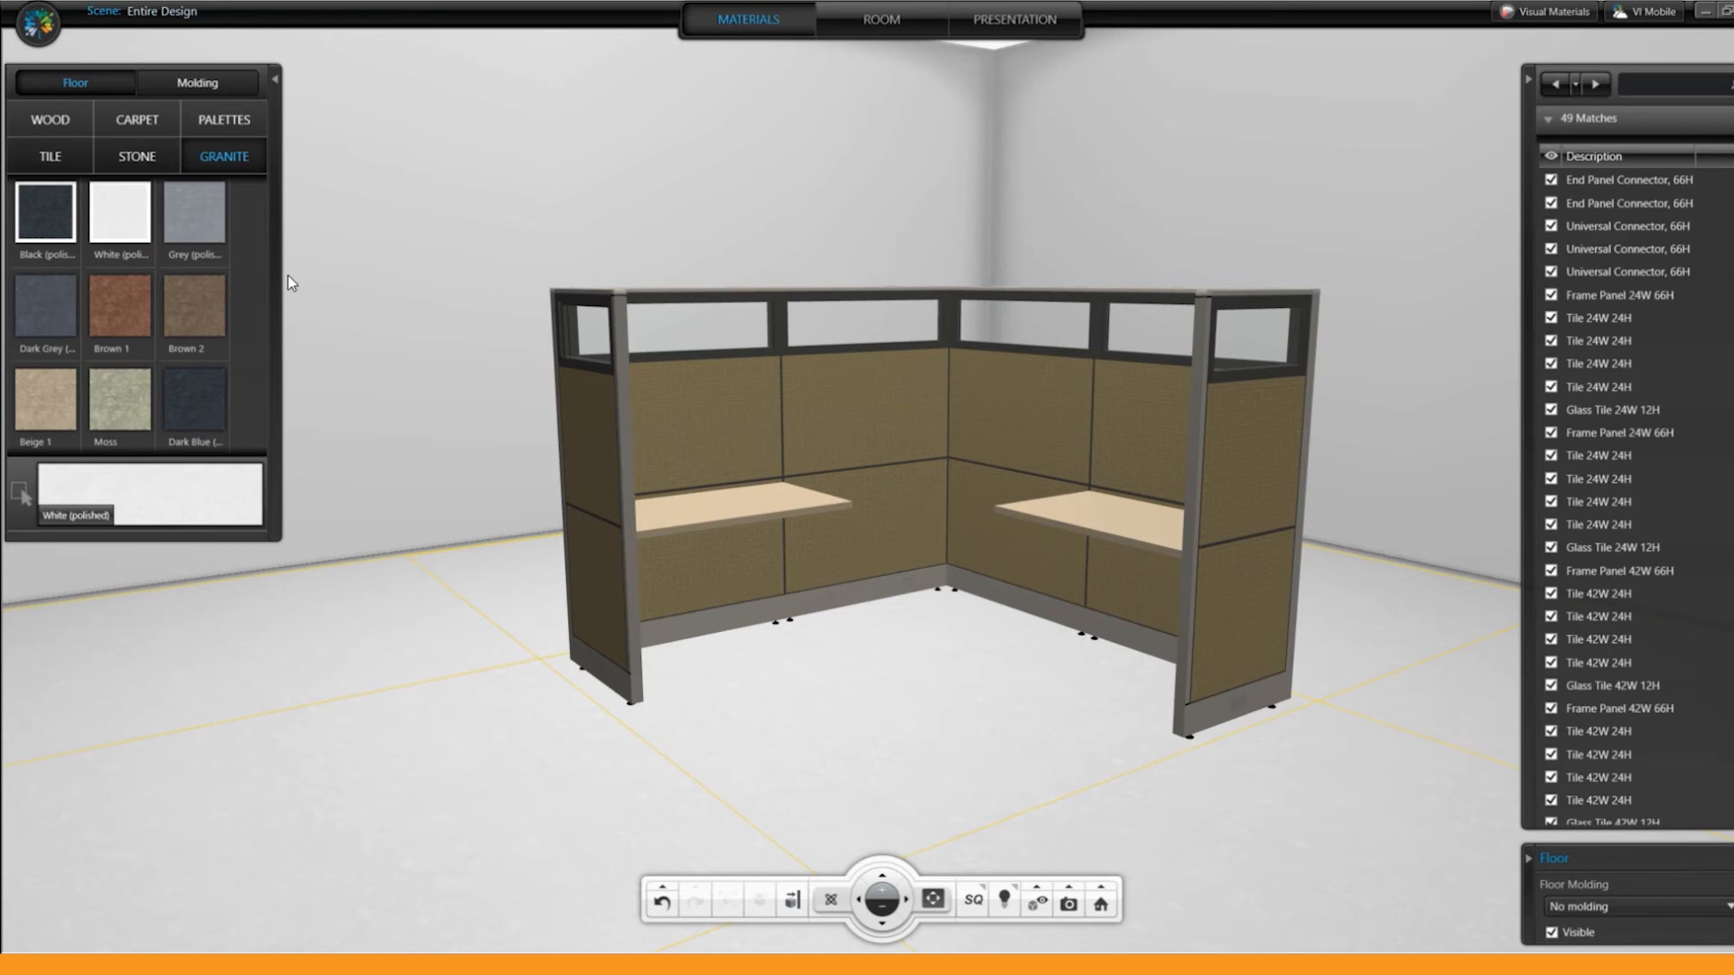
left_click(148, 114)
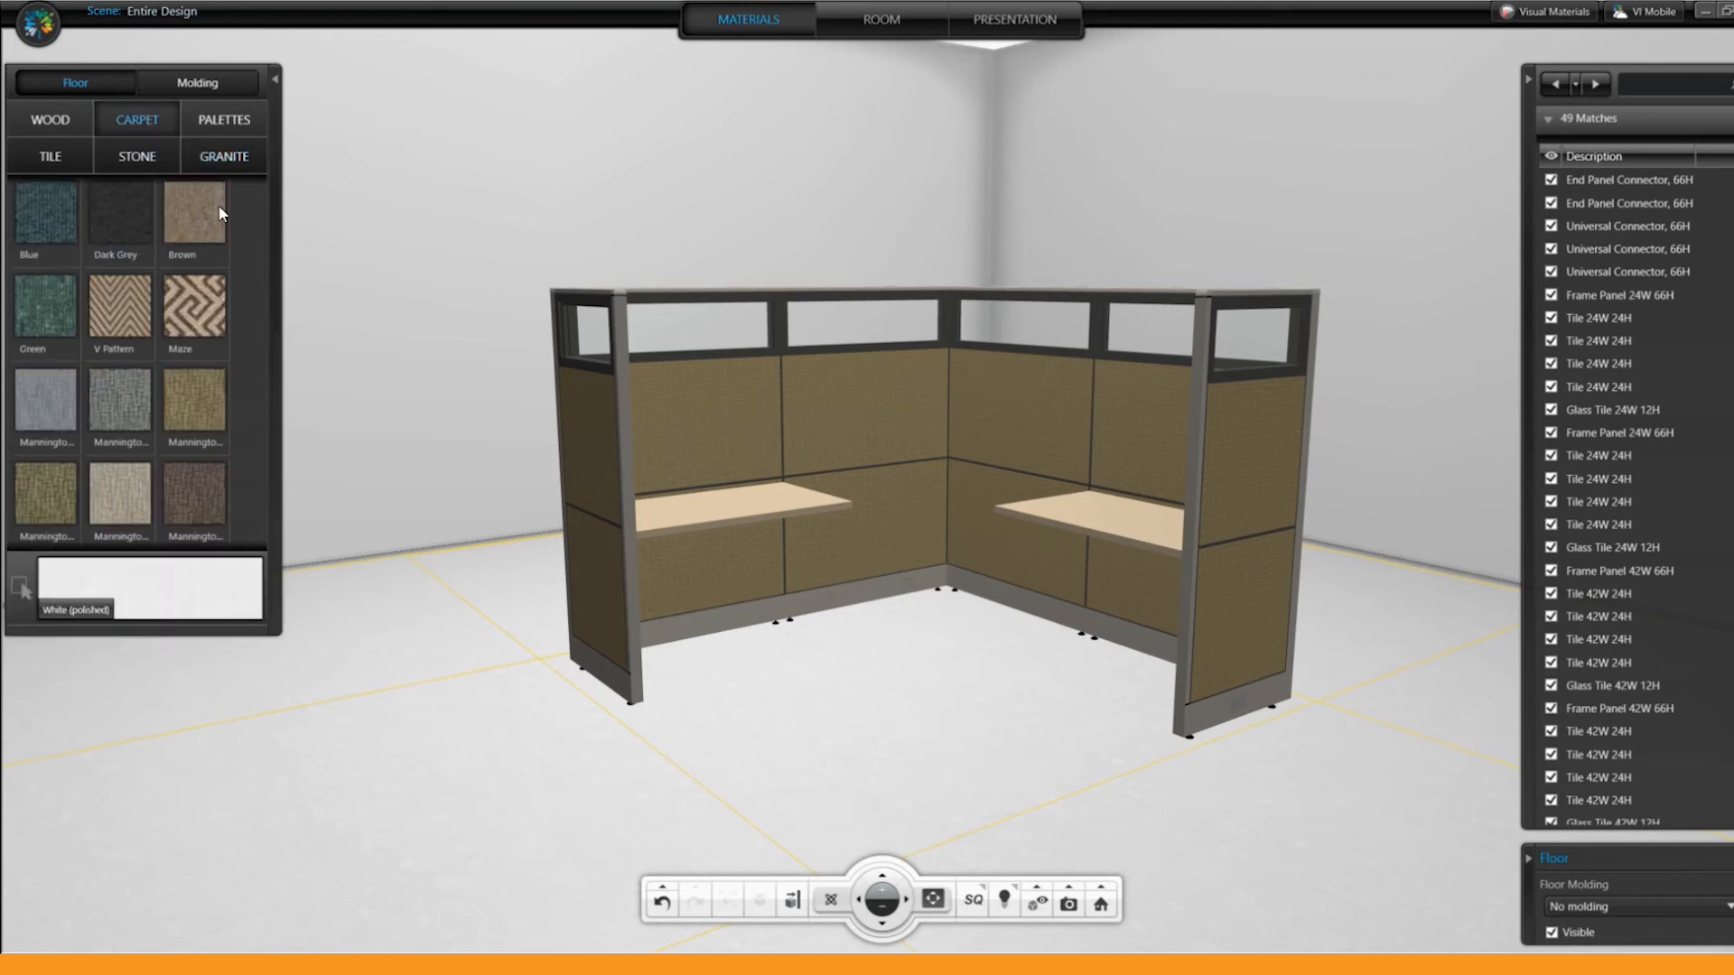
left_click(204, 217)
Step: Paint all walls of the room with the (5783-P) Brown color
left_click(790, 223)
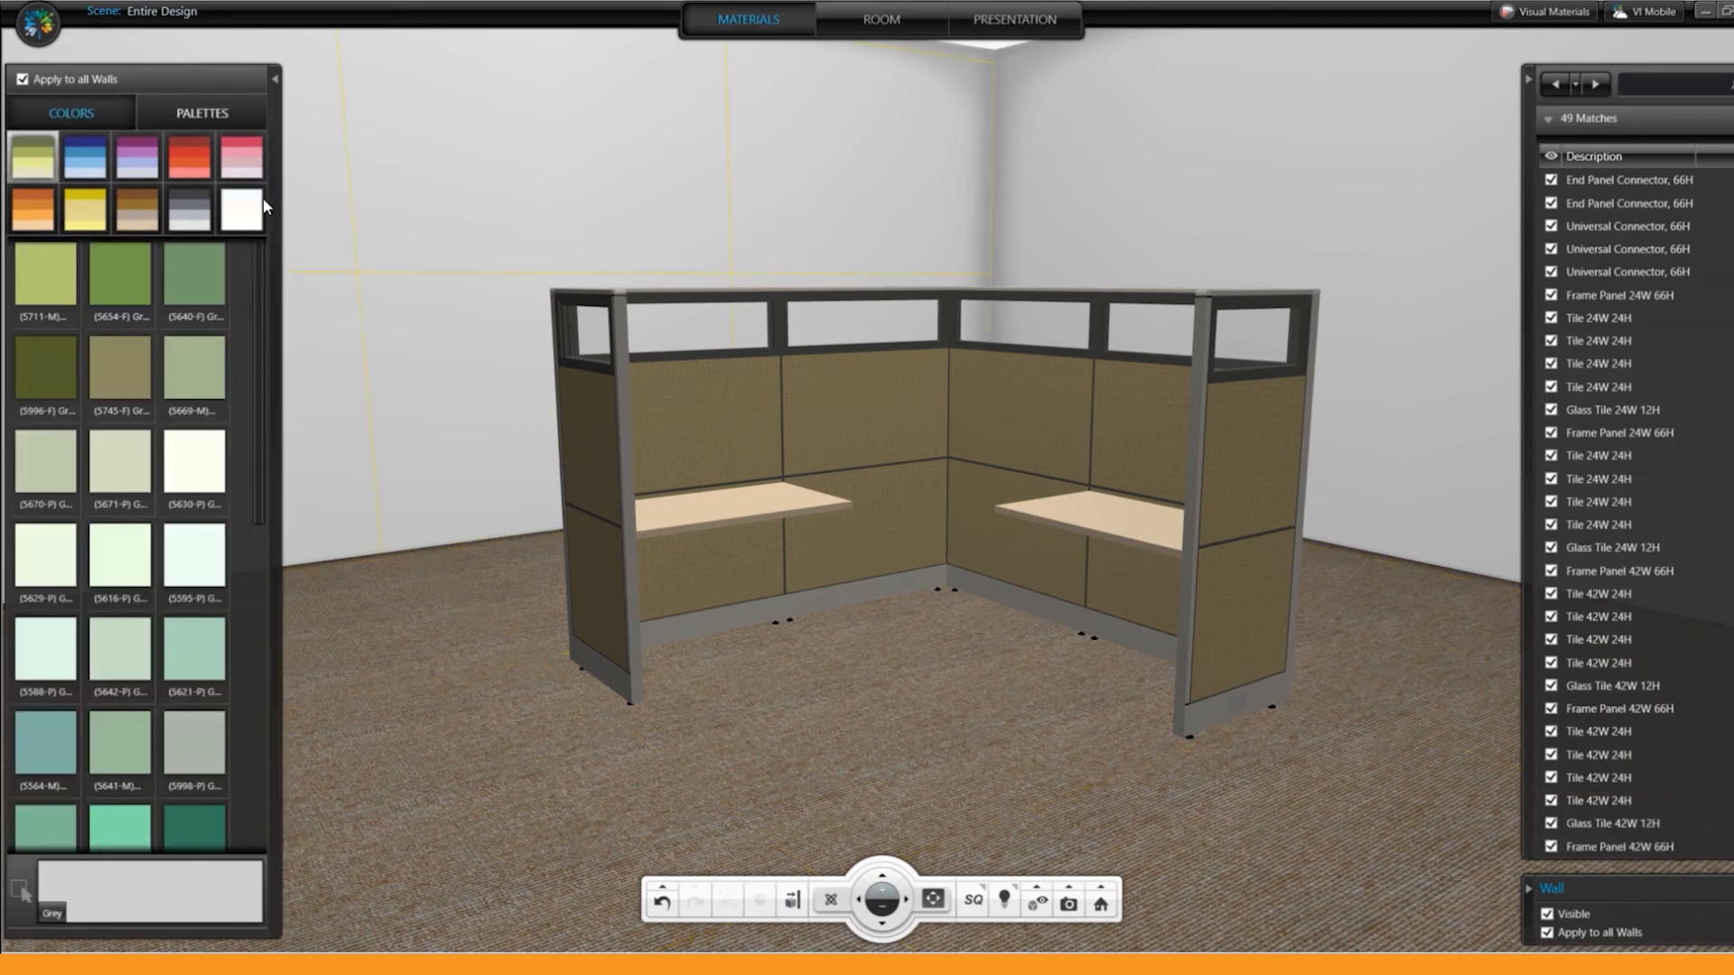
left_click(140, 215)
left_click(194, 565)
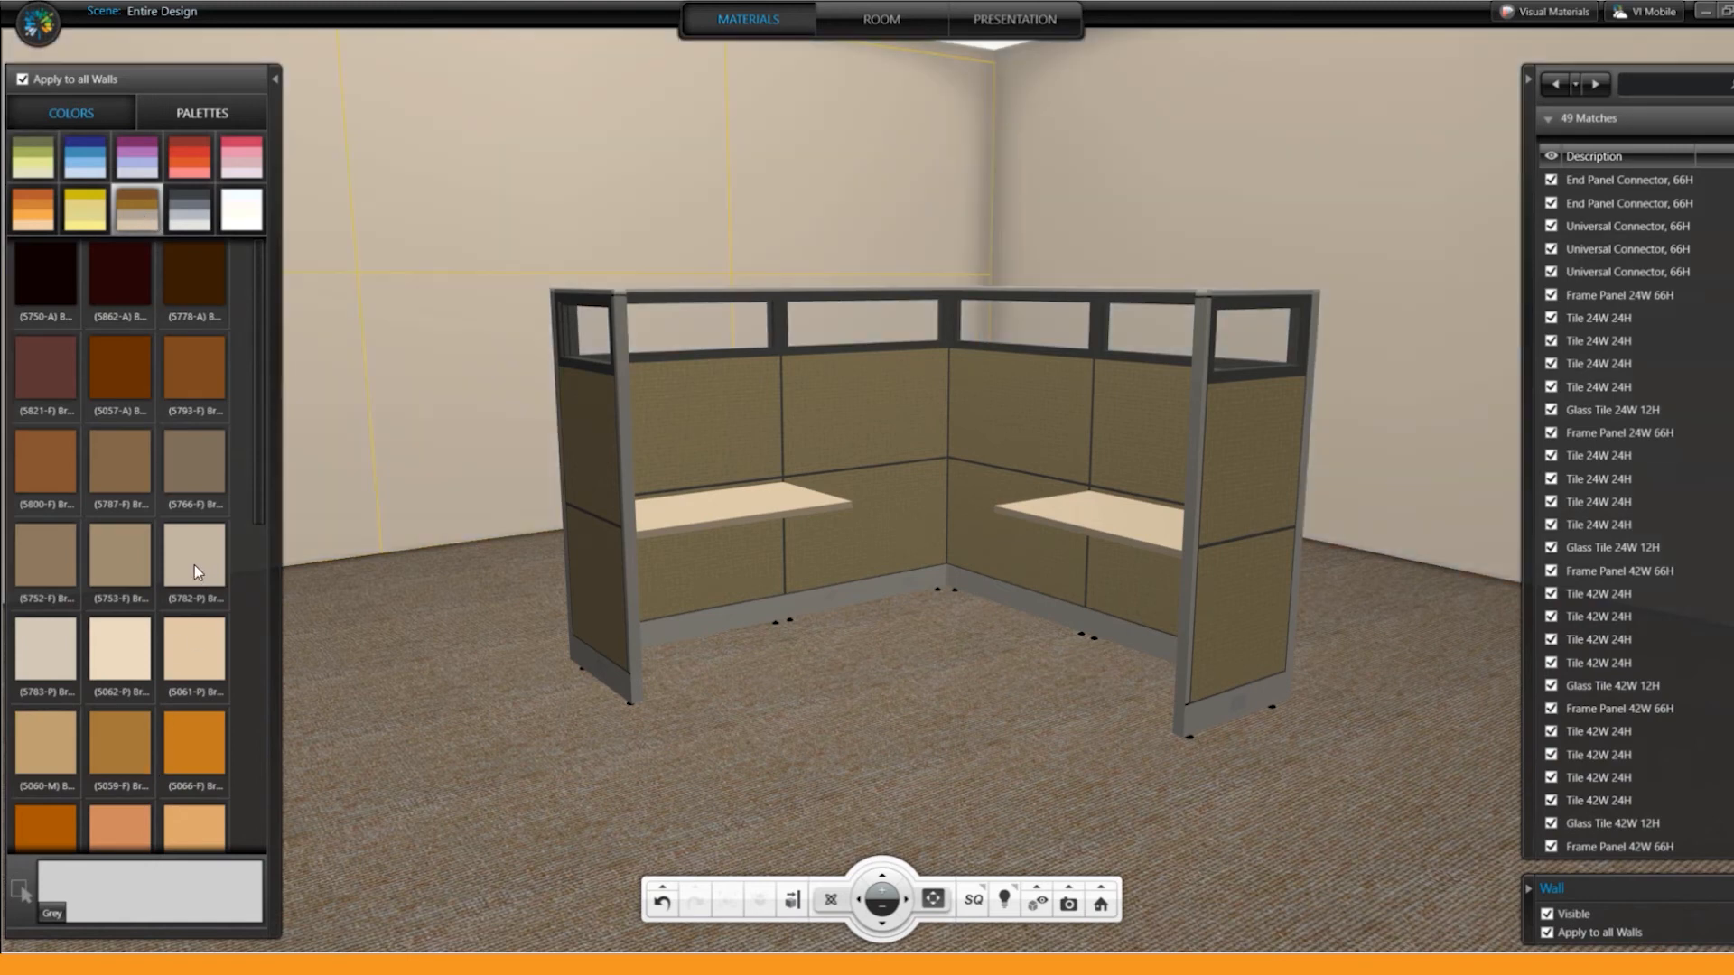
left_click(56, 670)
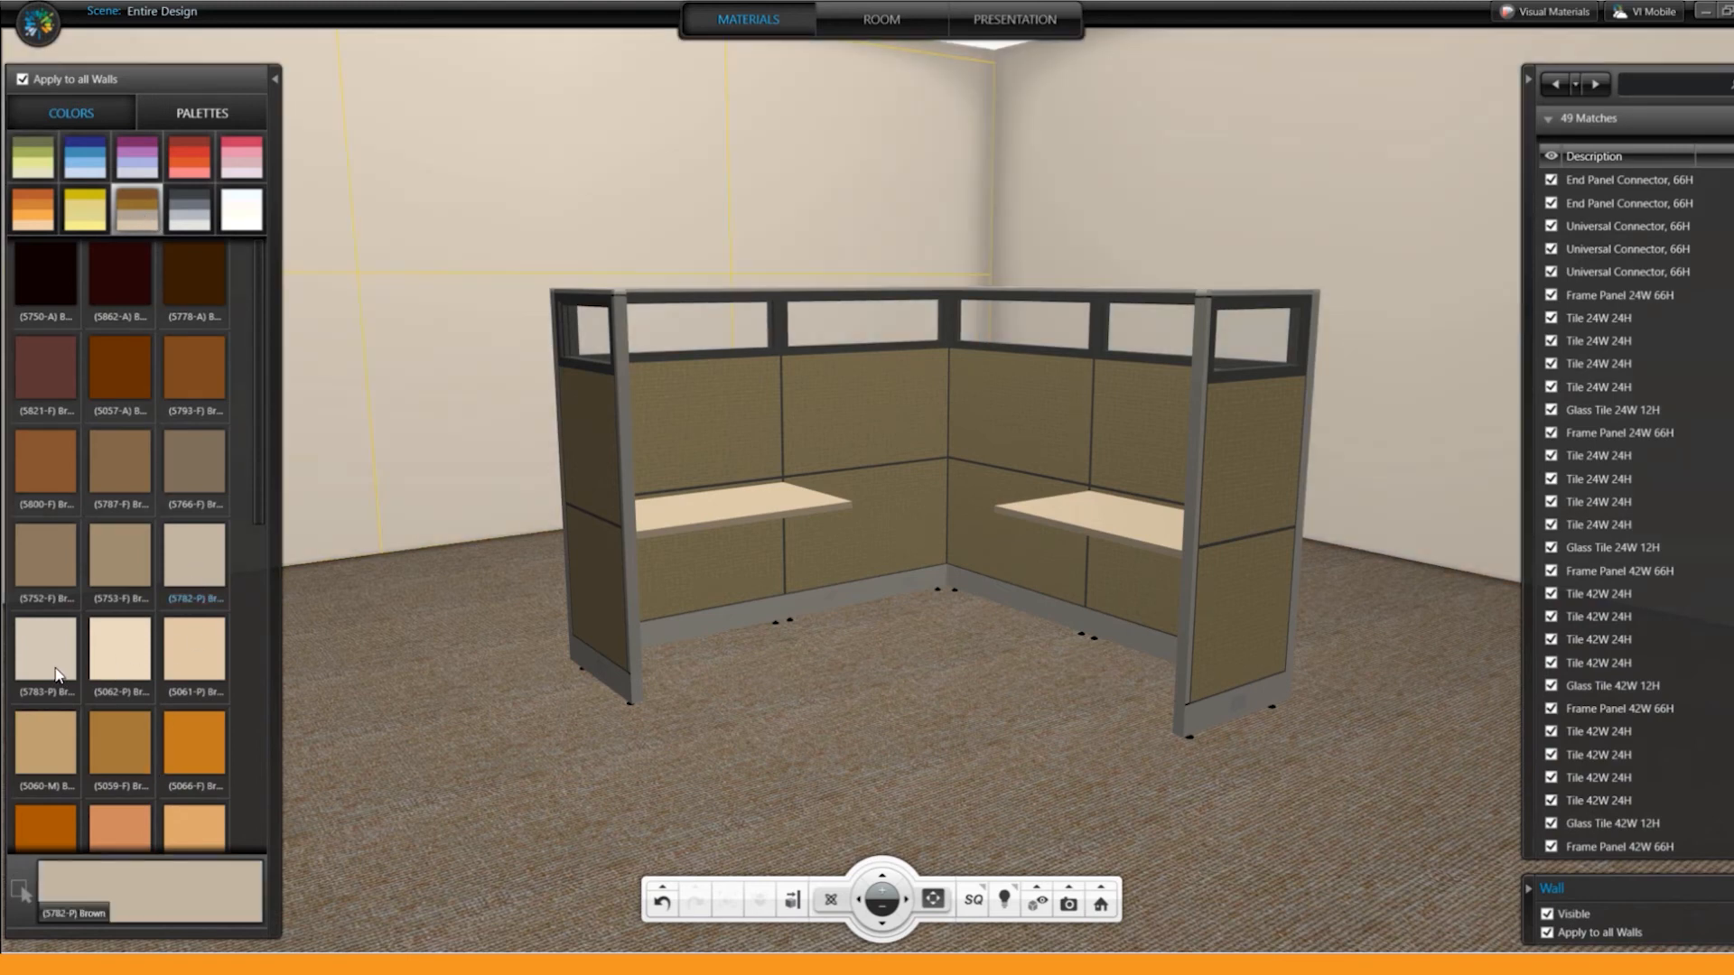
Step: Try the (5766-F) Brown color on the selected wall only and restore (5783-P) Brown
left_click(22, 80)
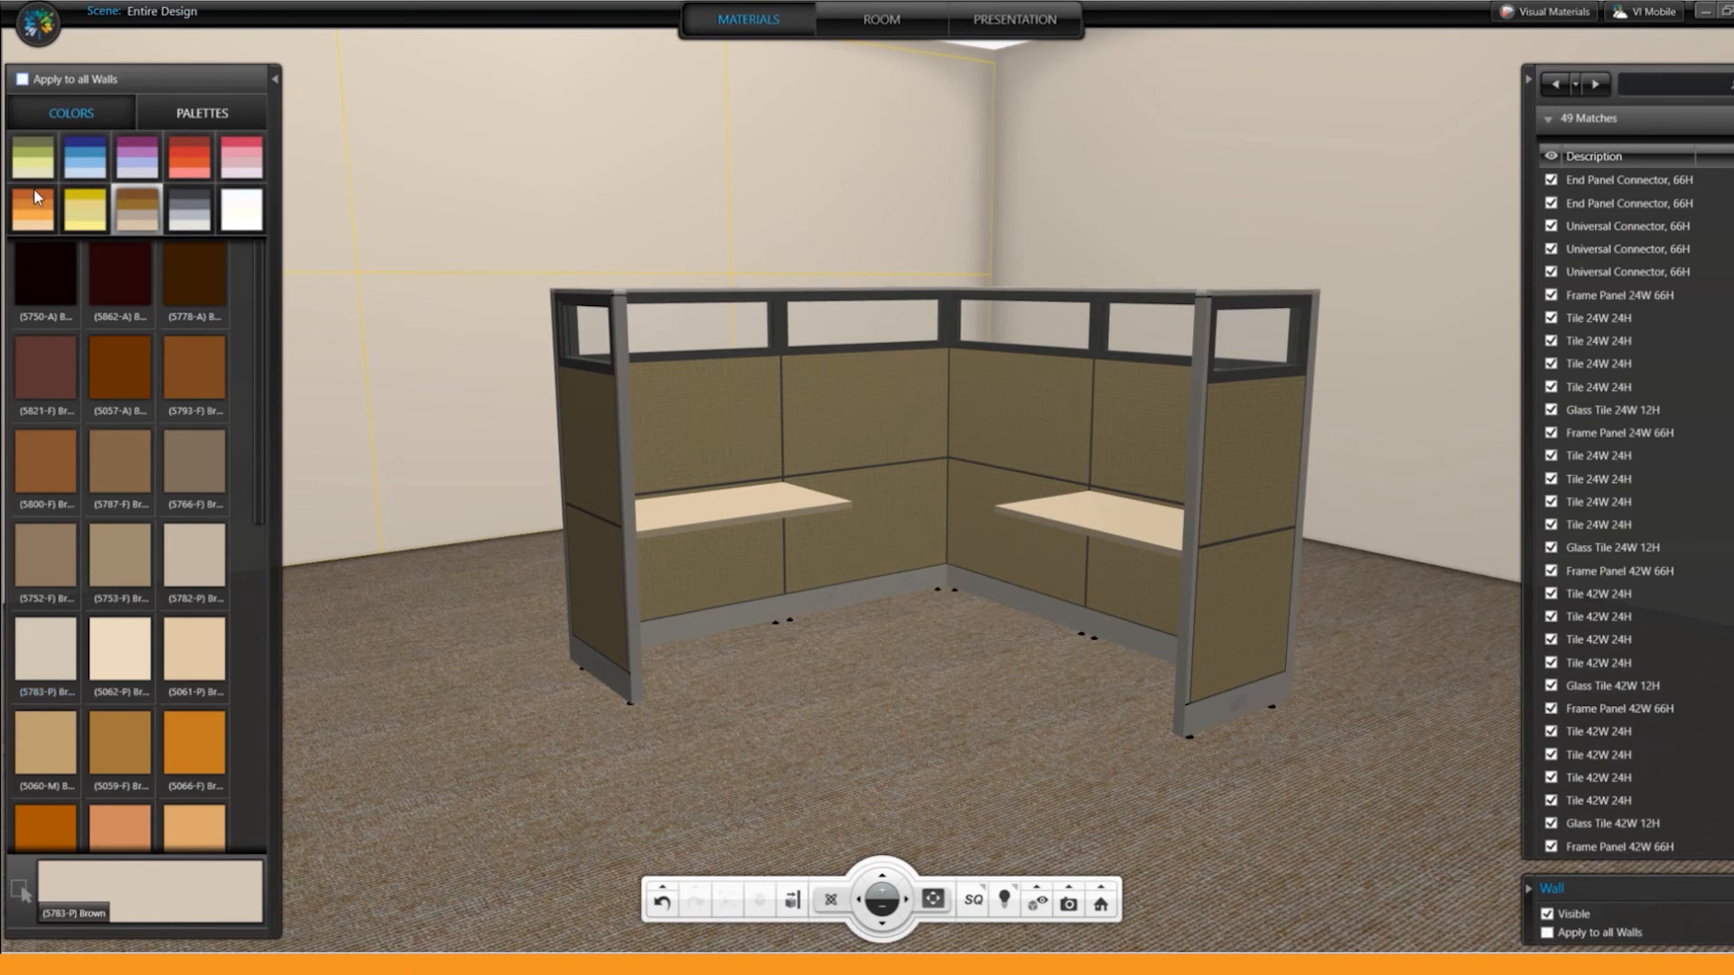
left_click(198, 465)
left_click(213, 458)
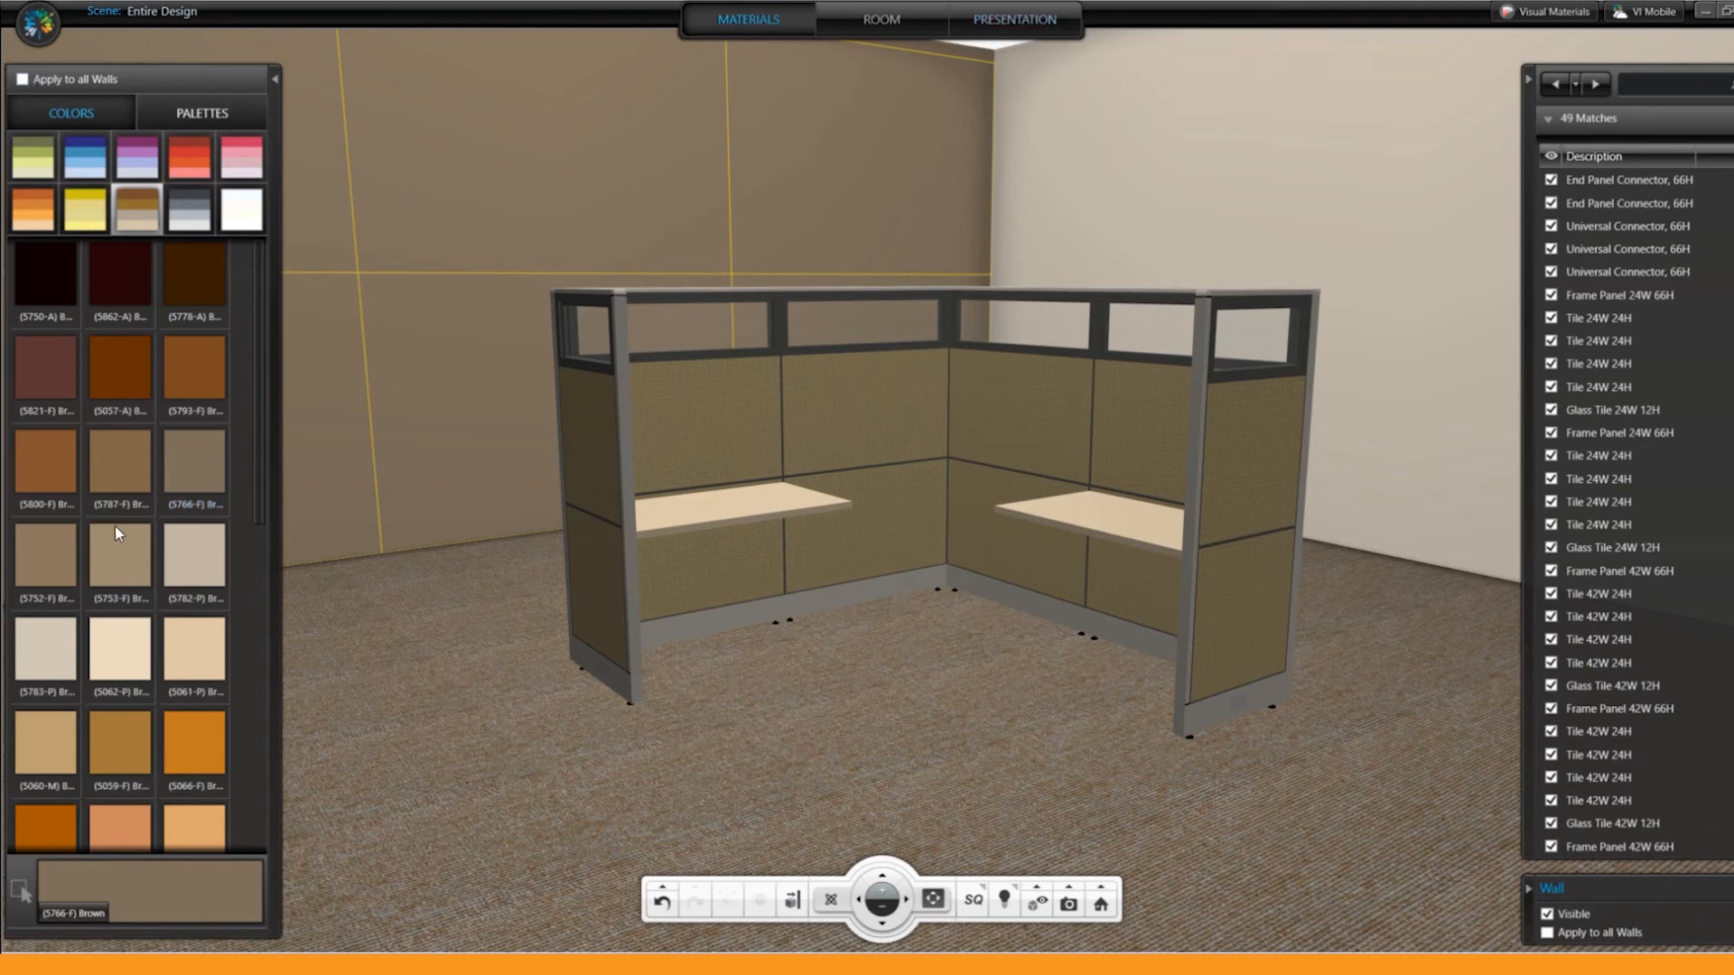
left_click(52, 644)
left_click_drag(1000, 742, 962, 789)
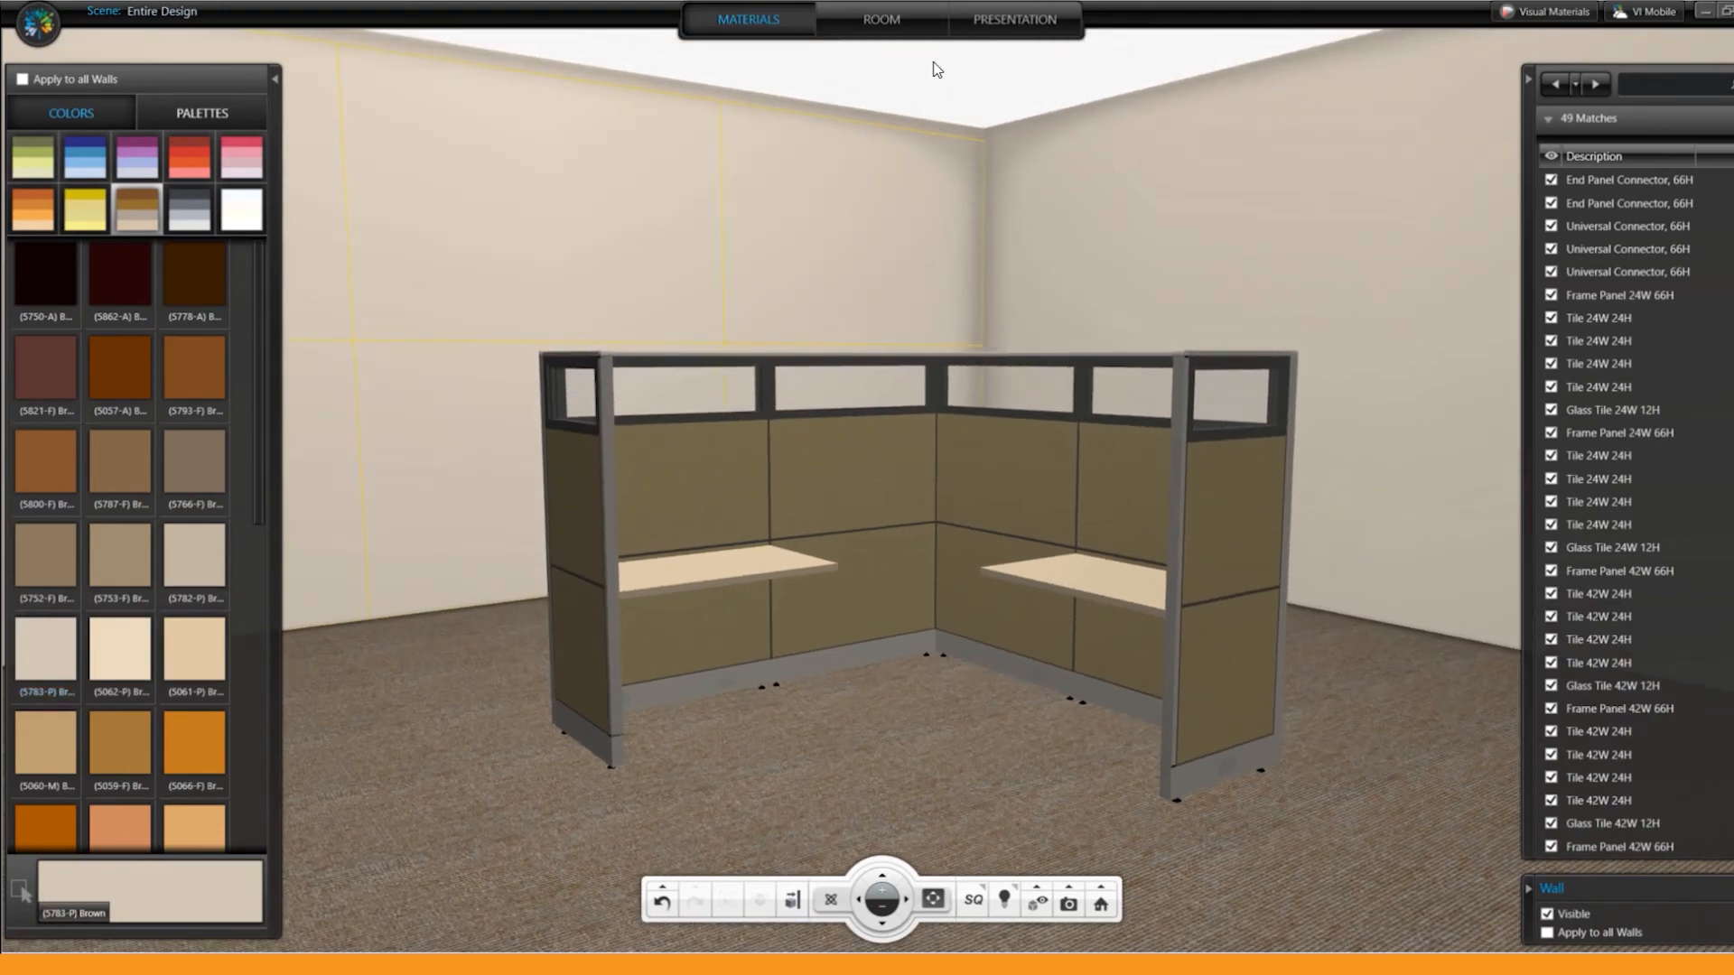
left_click_drag(963, 603, 946, 429)
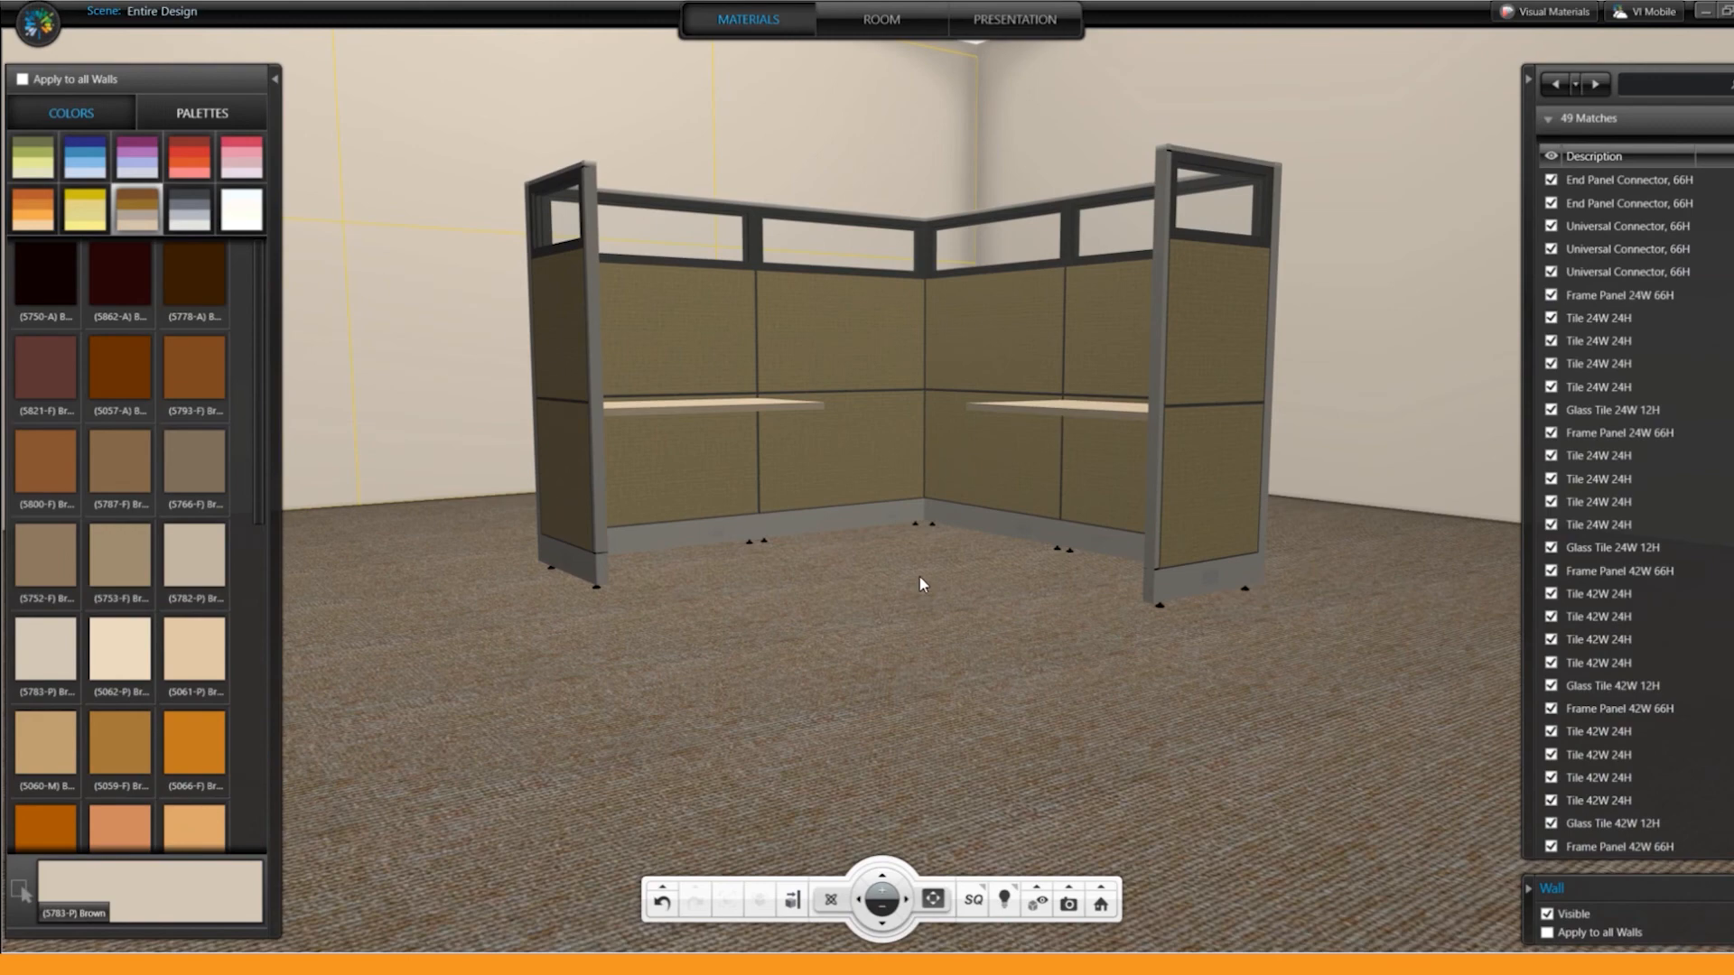
left_click_drag(930, 536, 984, 623)
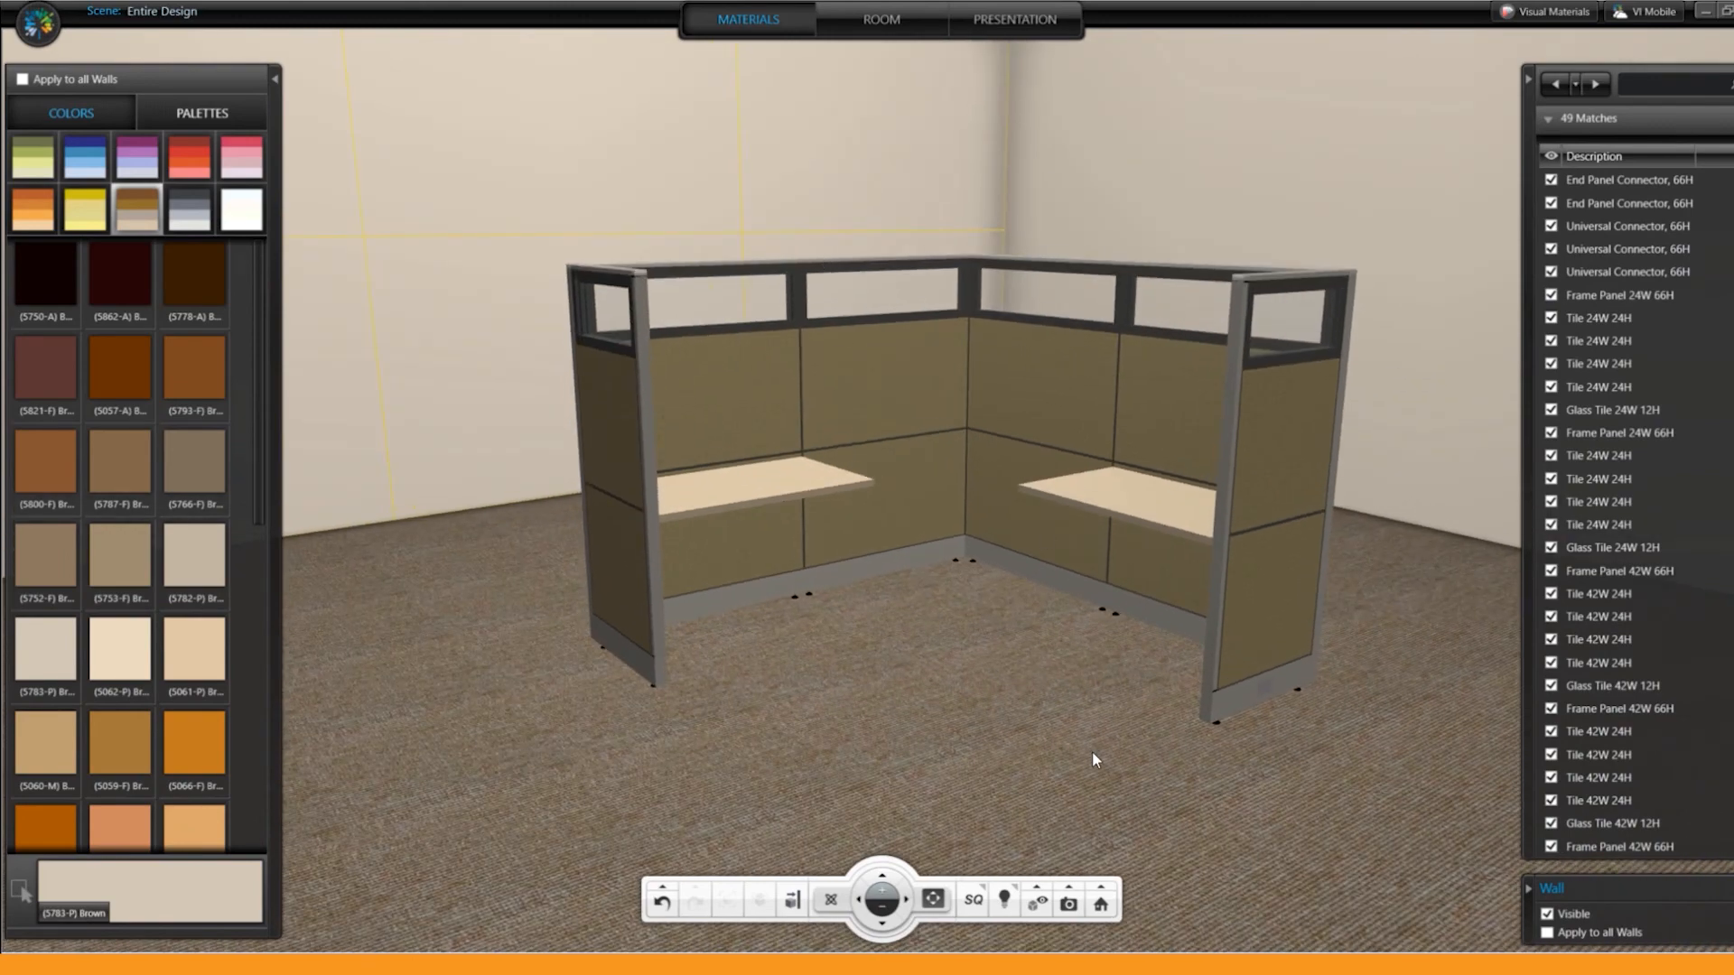
Step: Try the light wood material from the Flooring palette on the selected wall and restore its plain brown paint
left_click(216, 115)
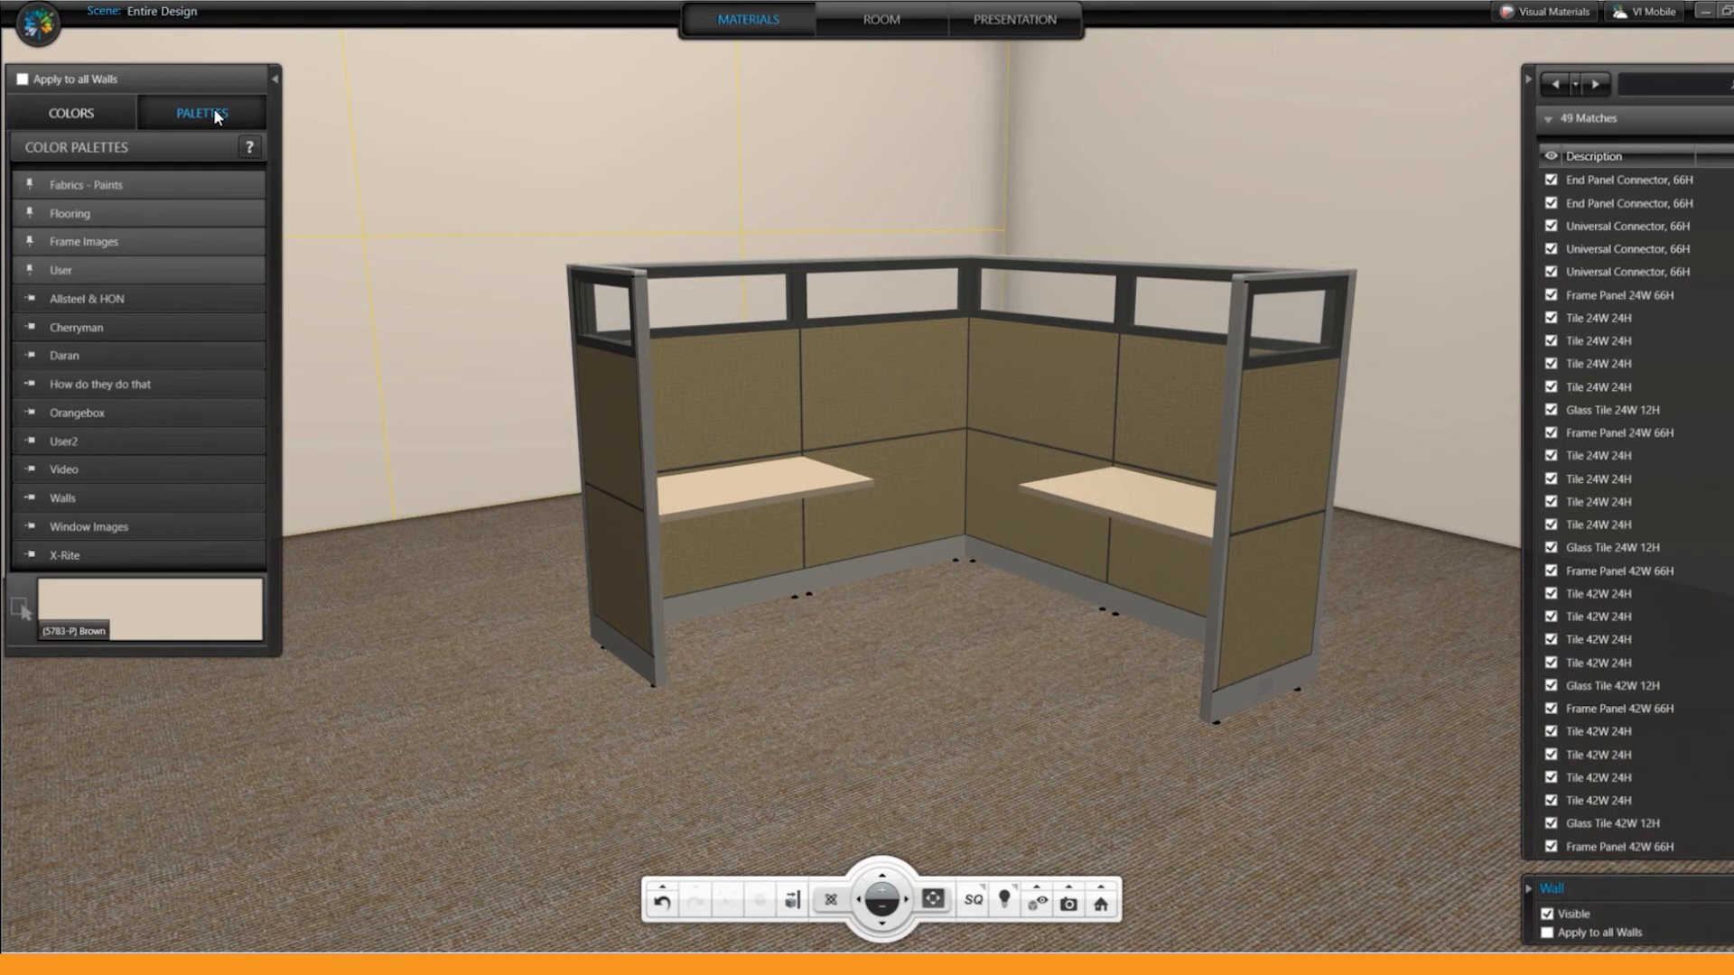
left_click(74, 214)
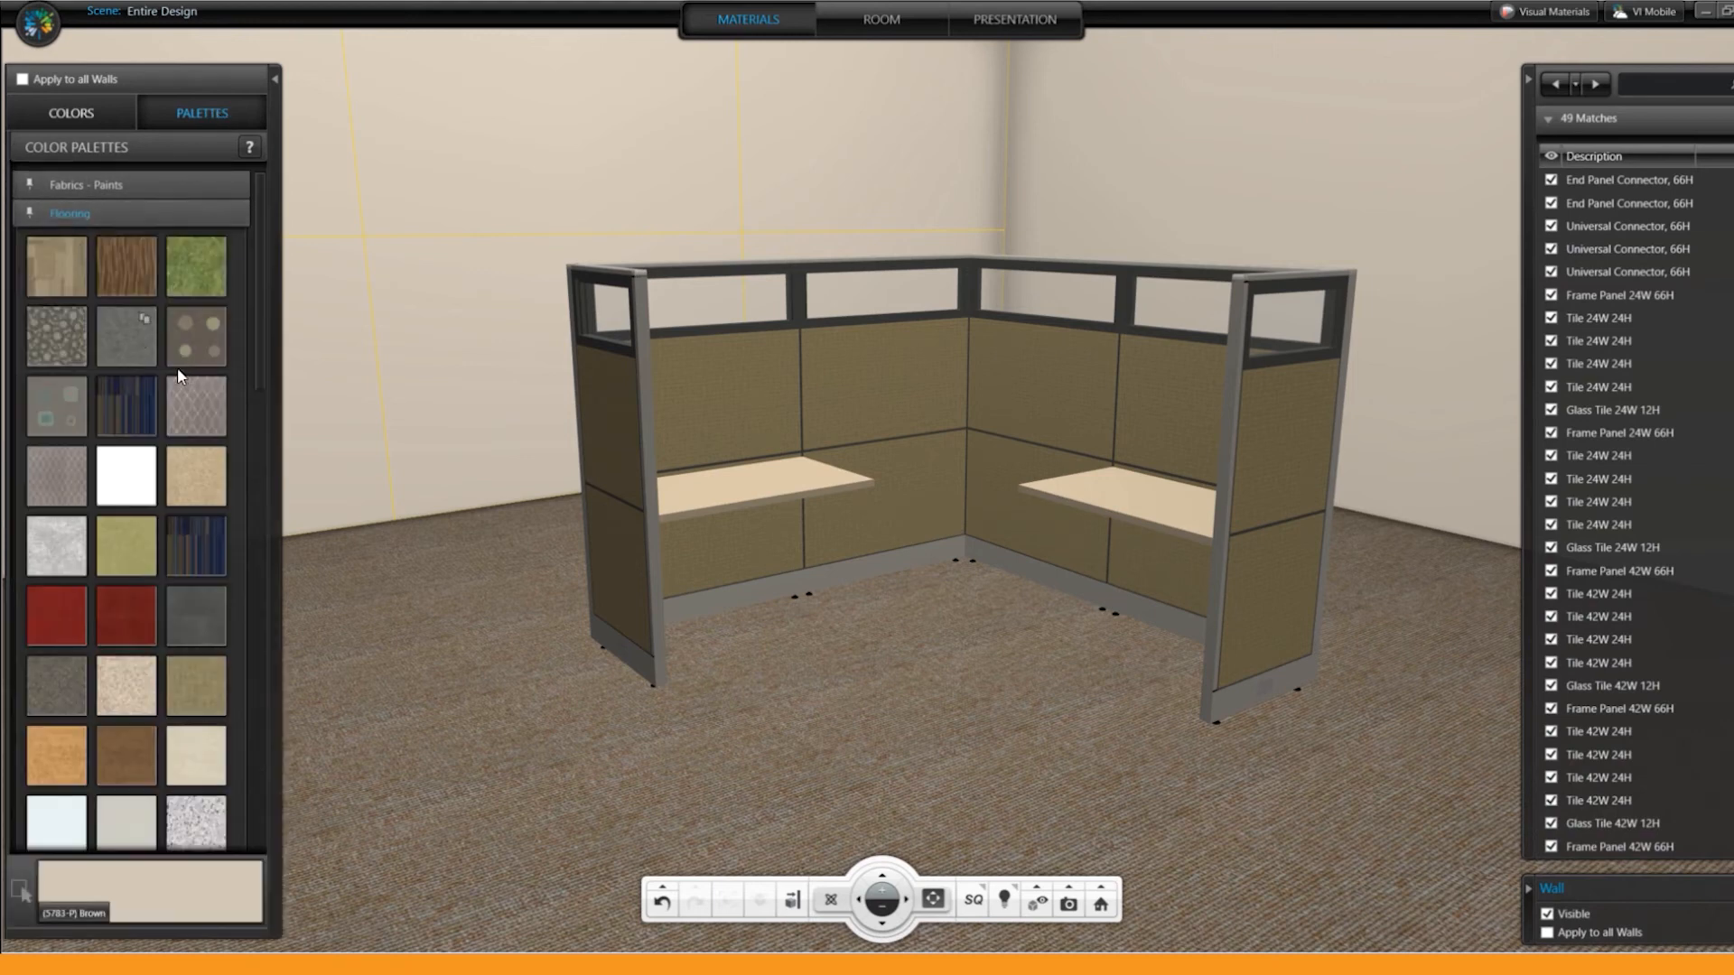
scroll(215, 427, "down", 2)
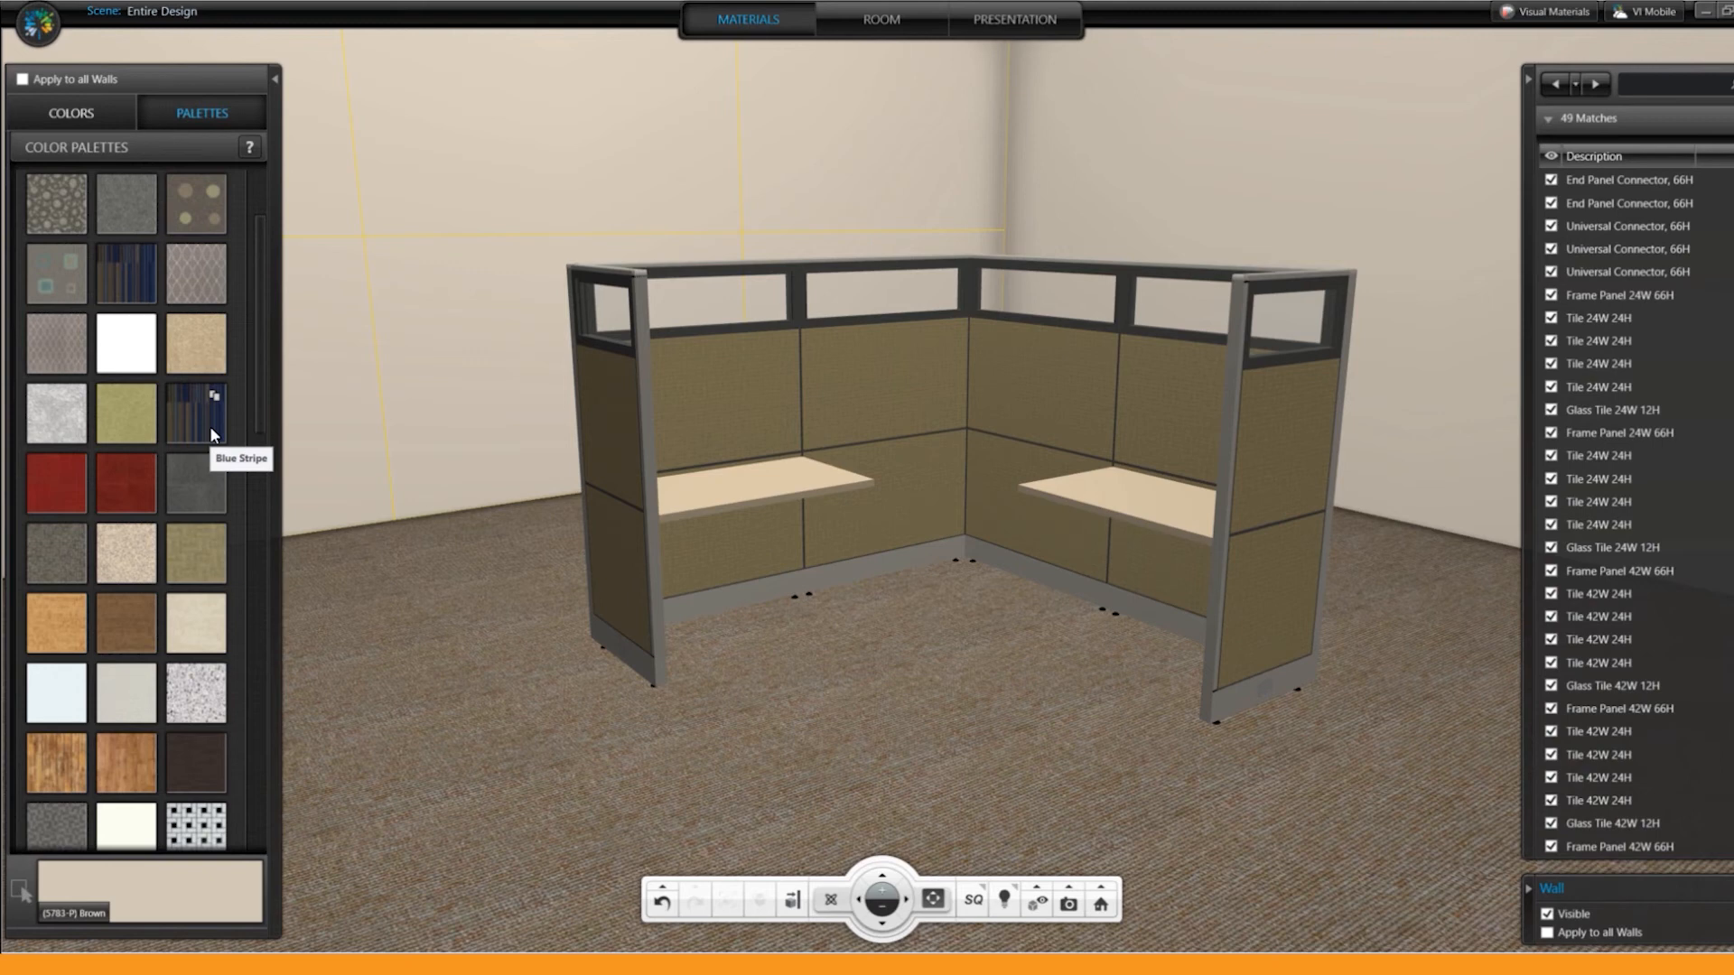
scroll(206, 431, "down", 2)
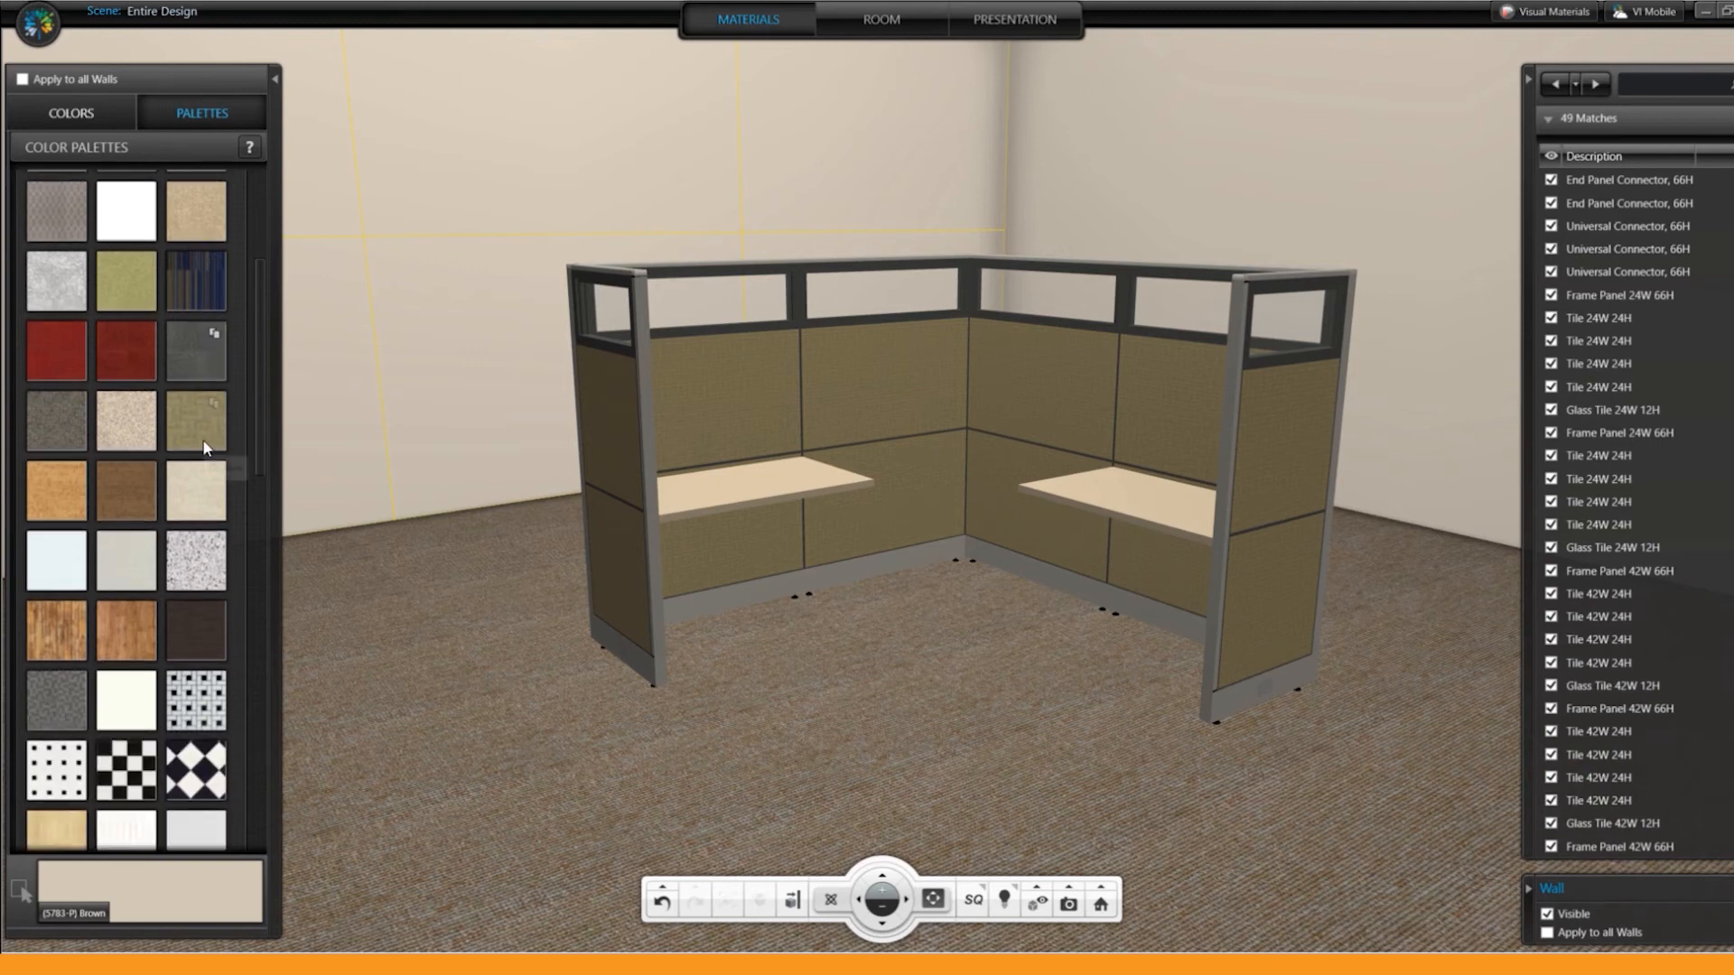
scroll(197, 463, "down", 4)
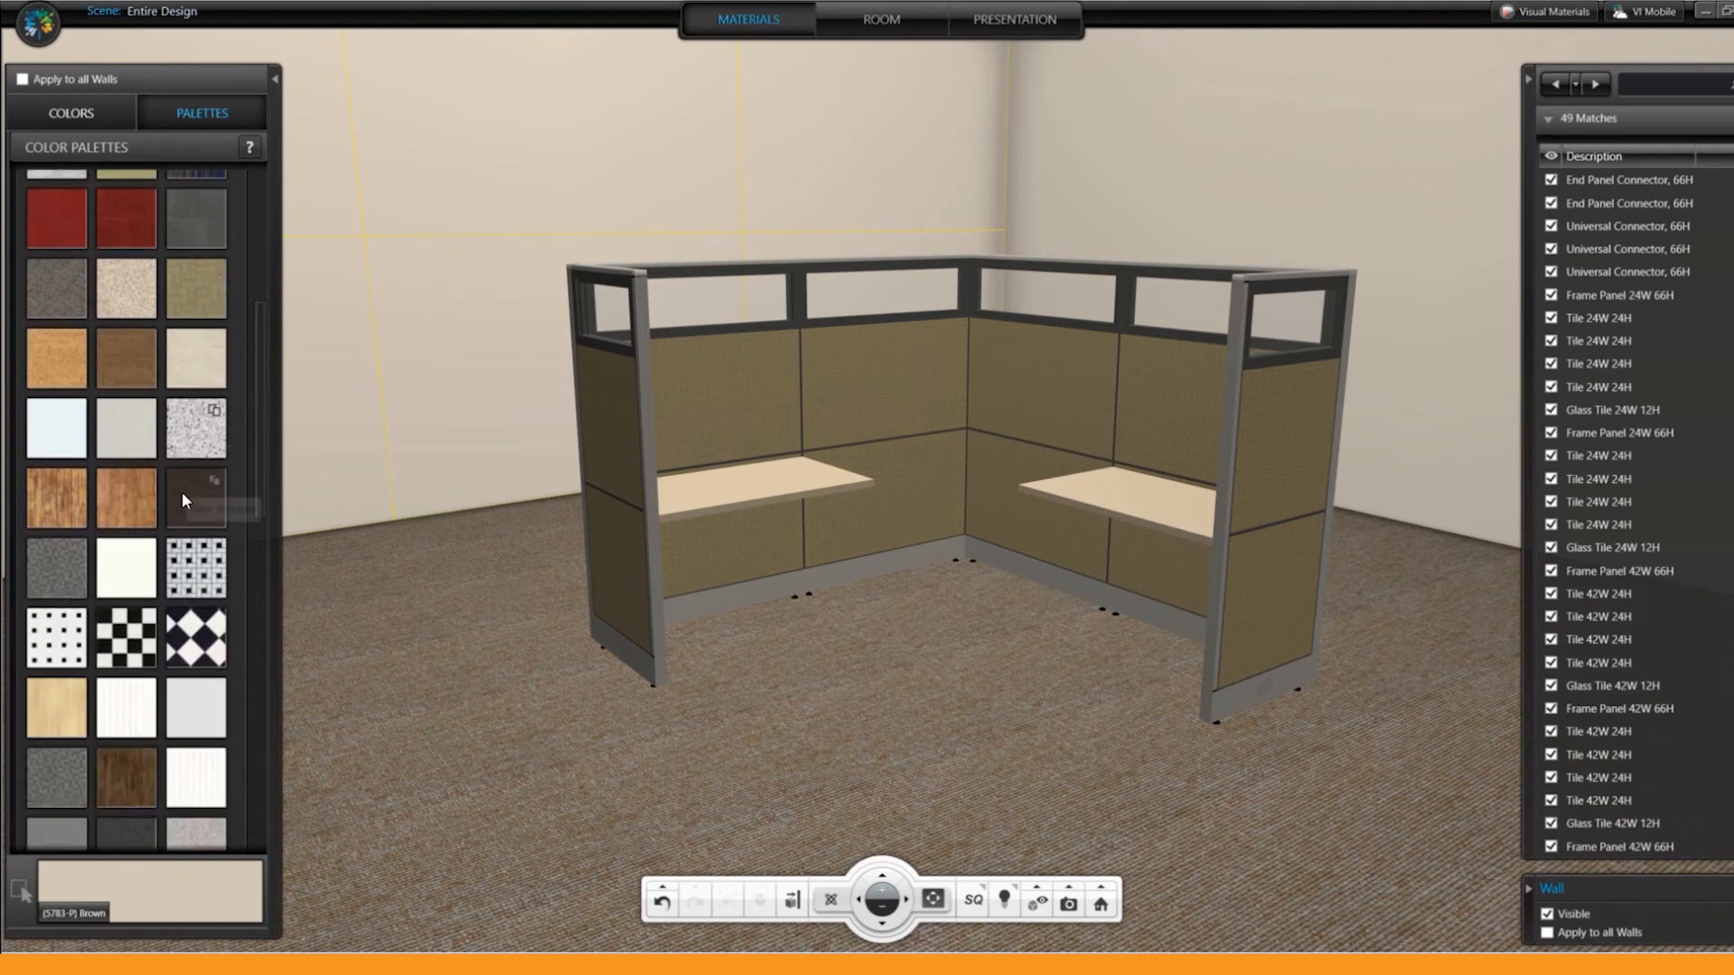
scroll(178, 519, "down", 6)
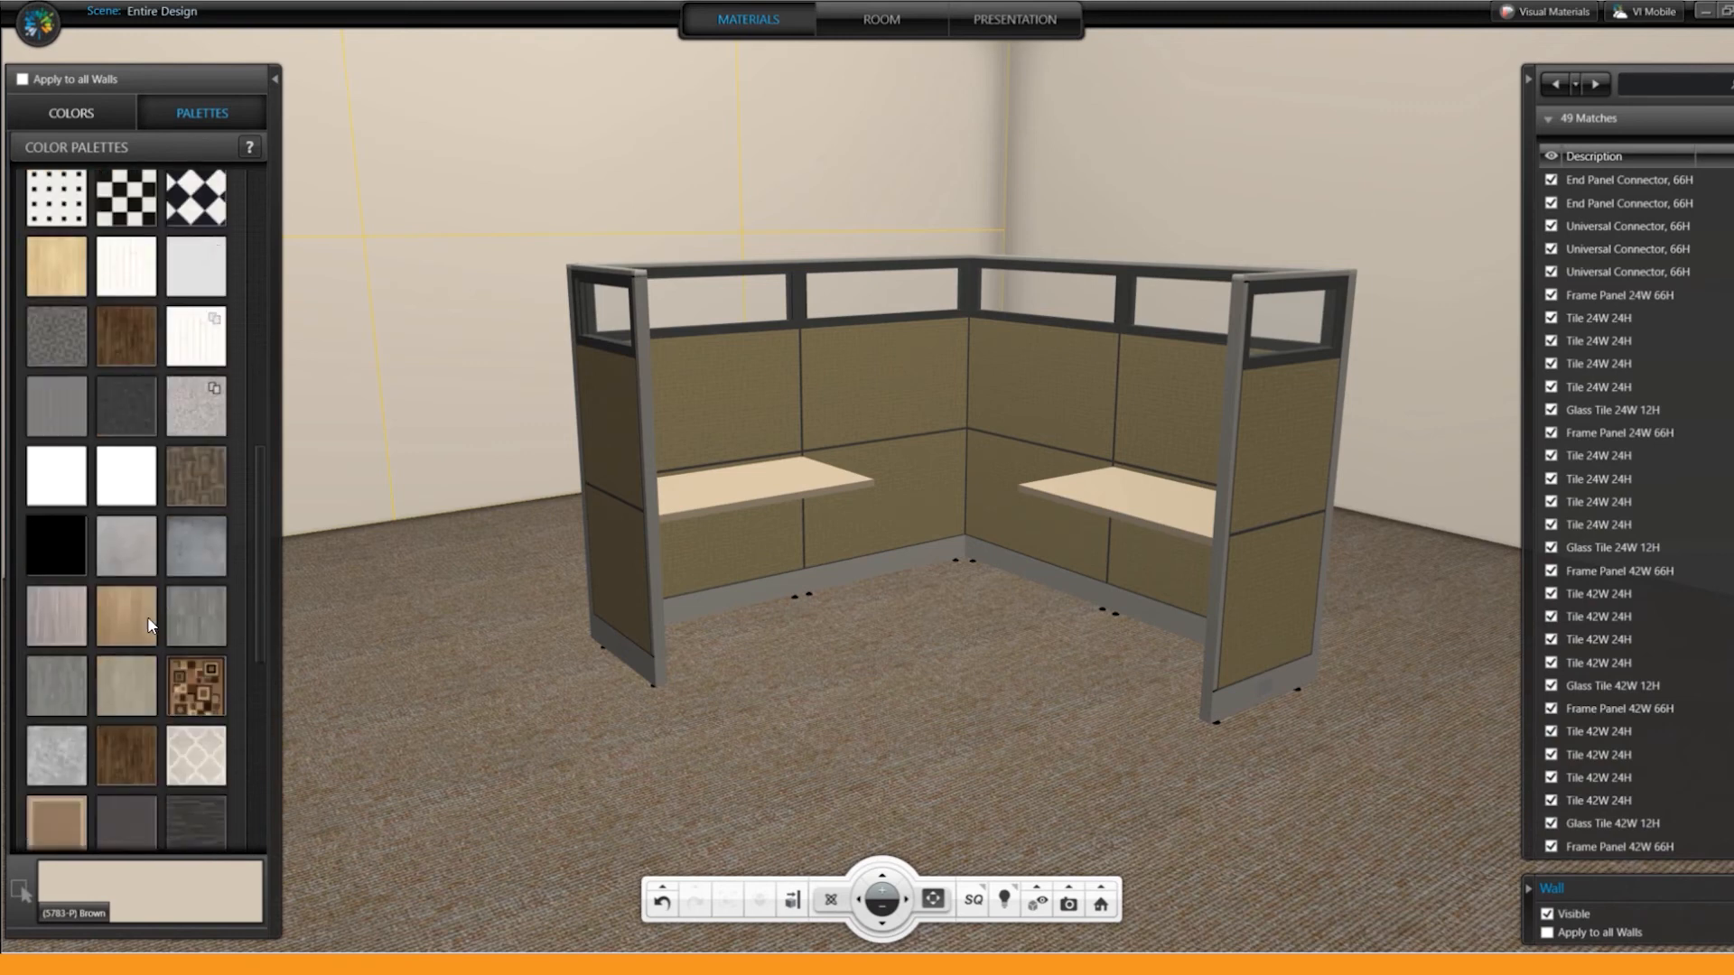
left_click(135, 620)
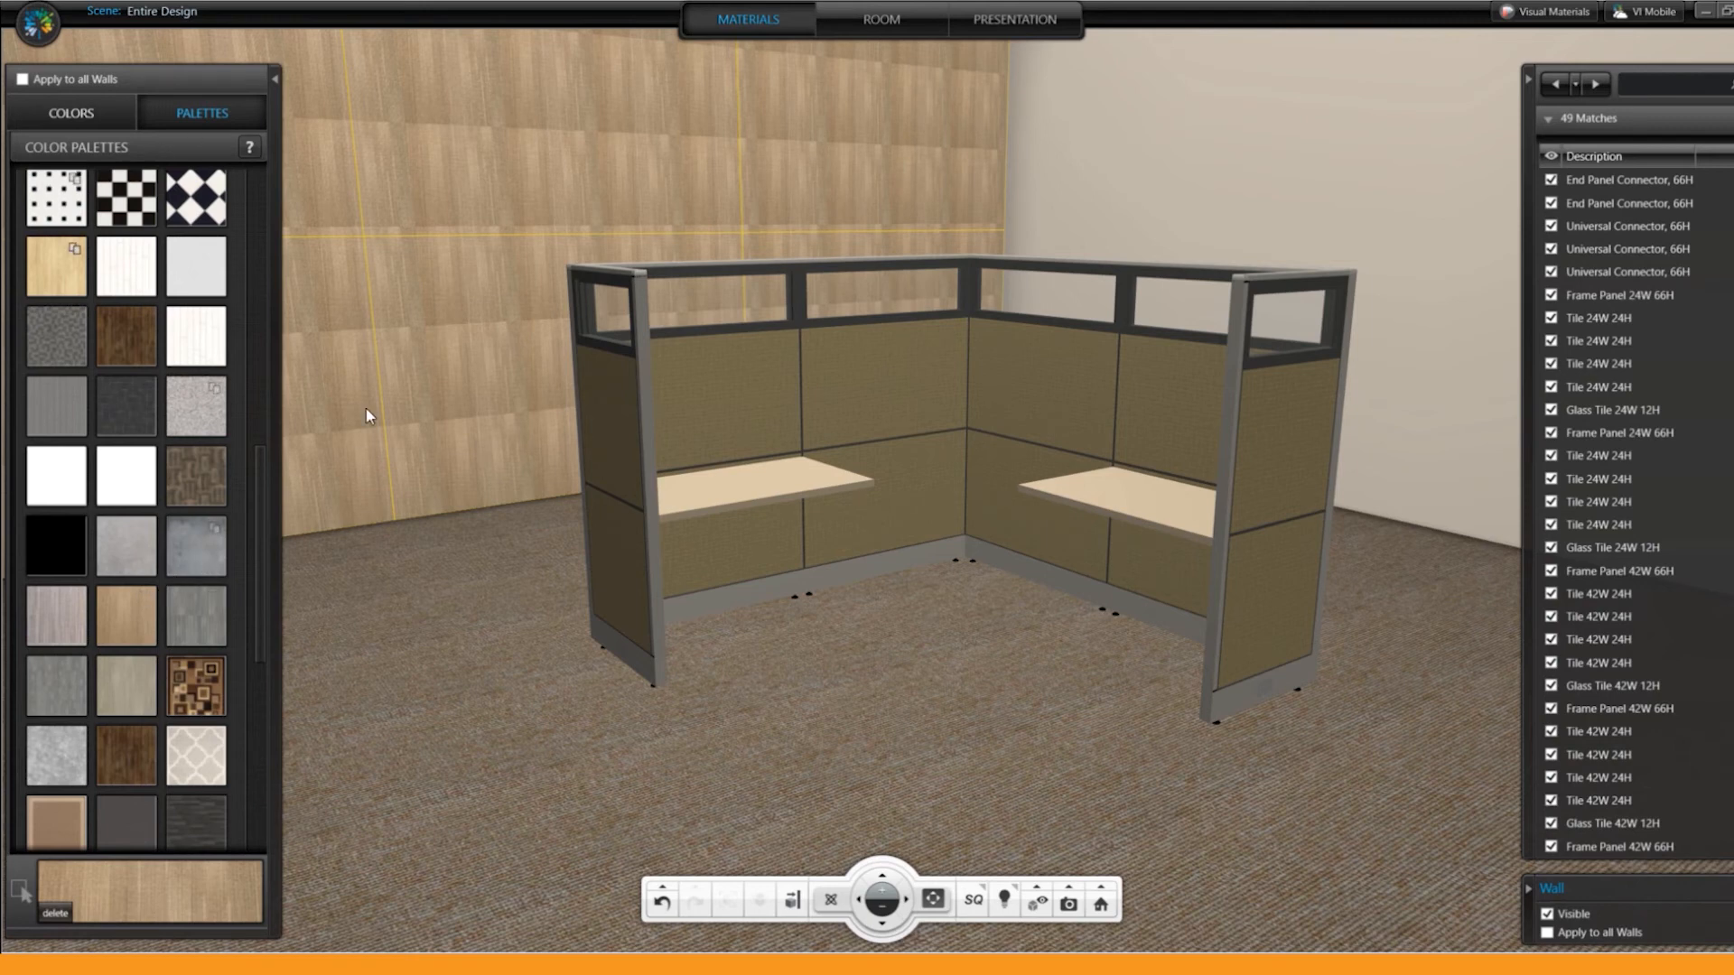
left_click(85, 107)
left_click(209, 566)
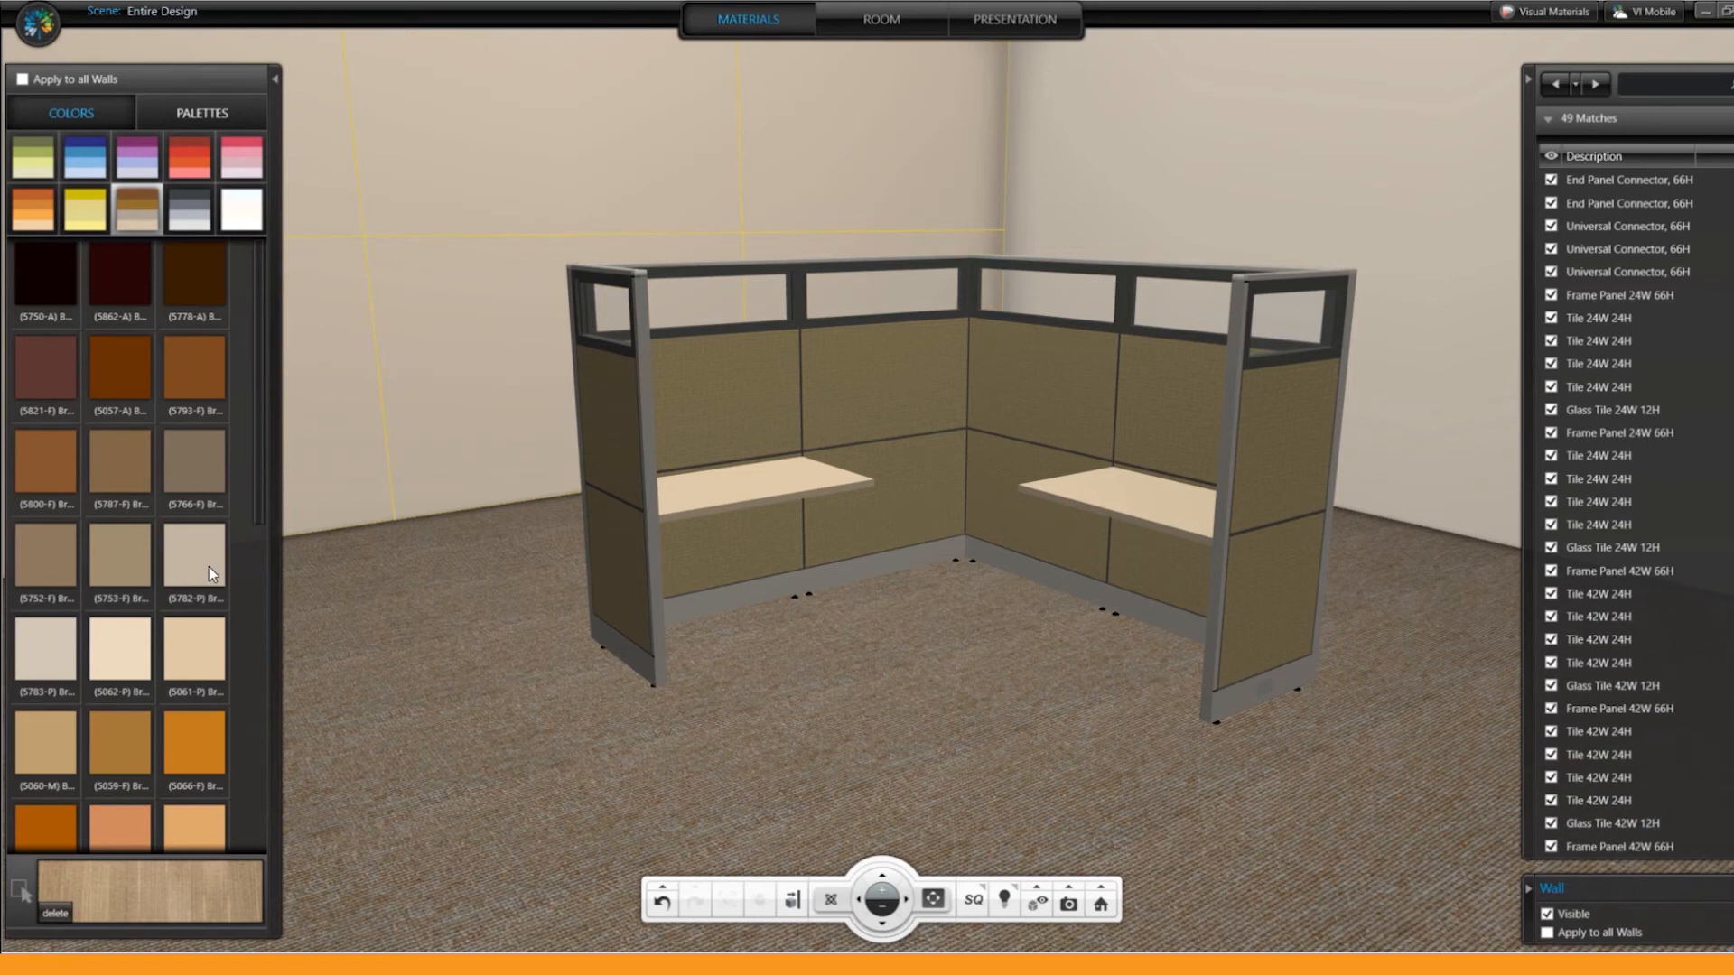
Step: Change the room's floor material to the beige New Material carpet from the Flooring palette
left_click(872, 727)
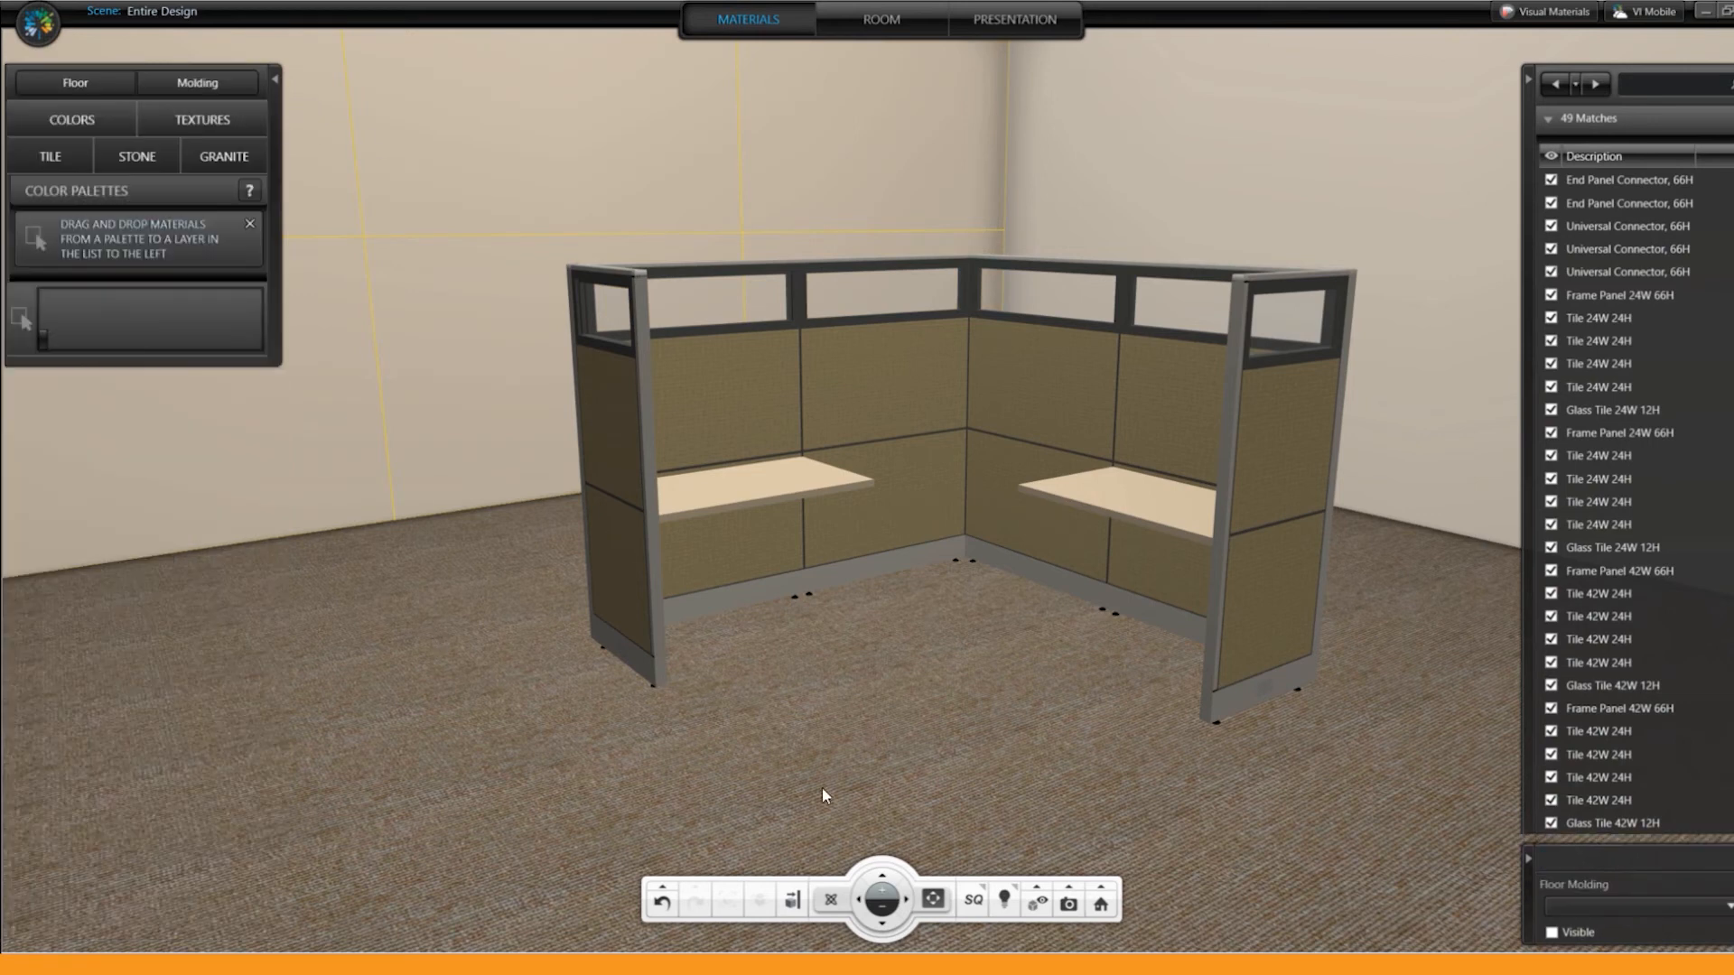
left_click(522, 798)
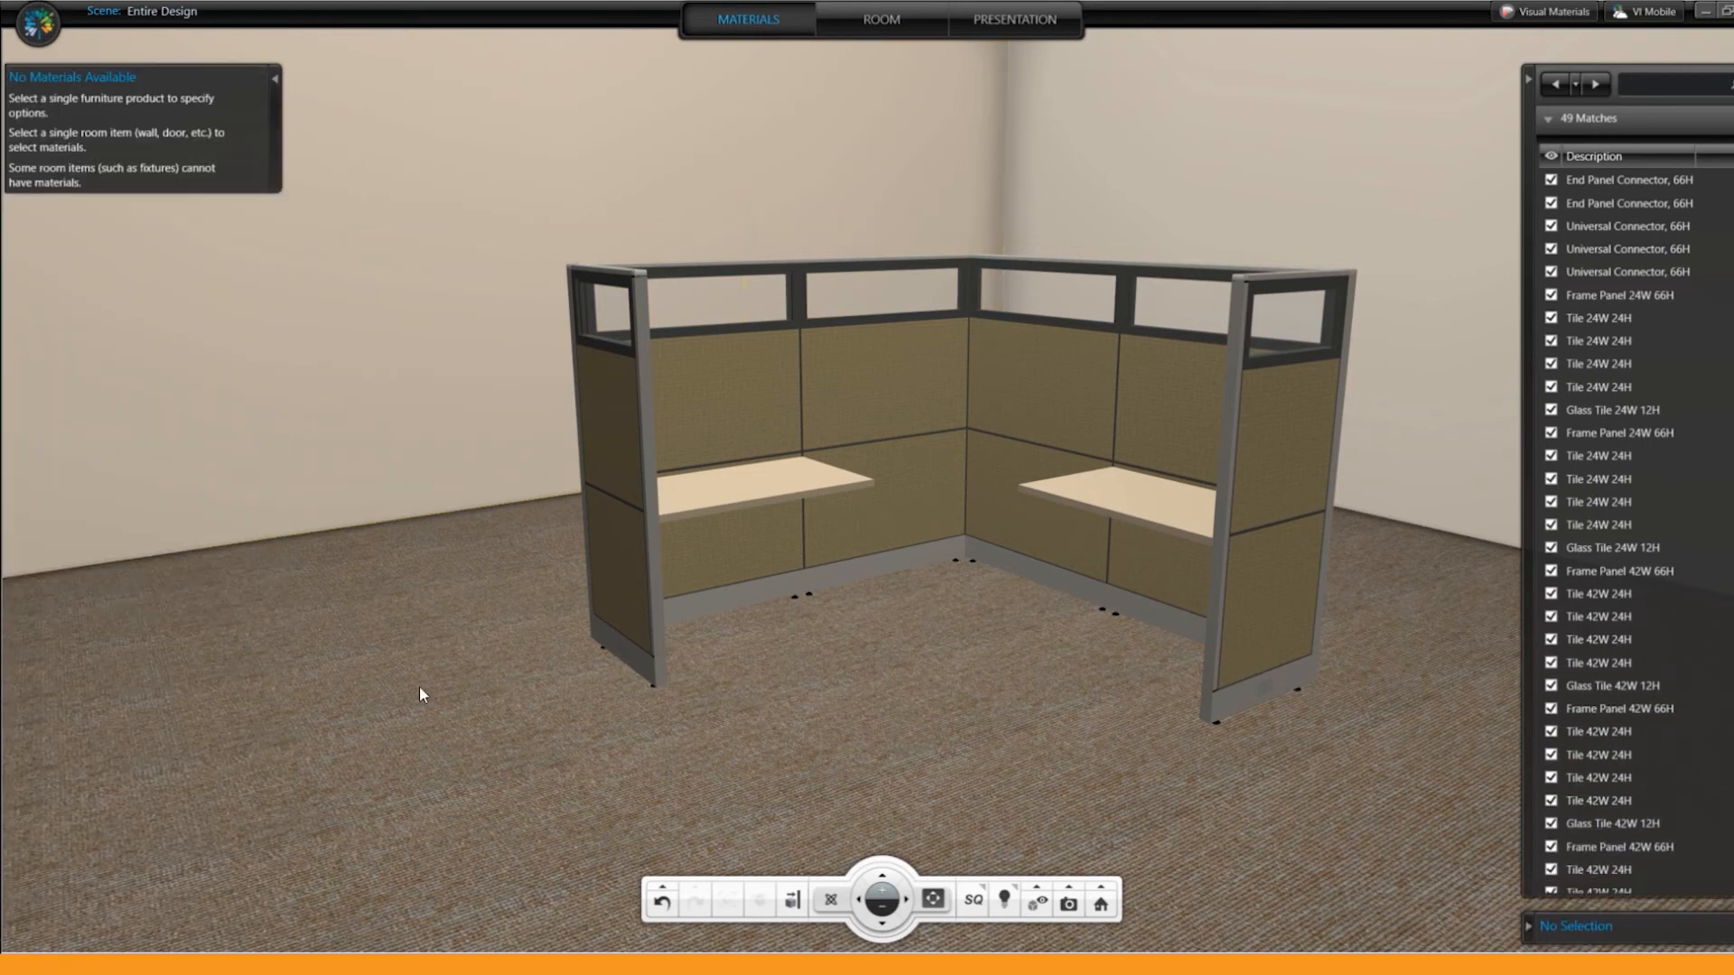
left_click(472, 767)
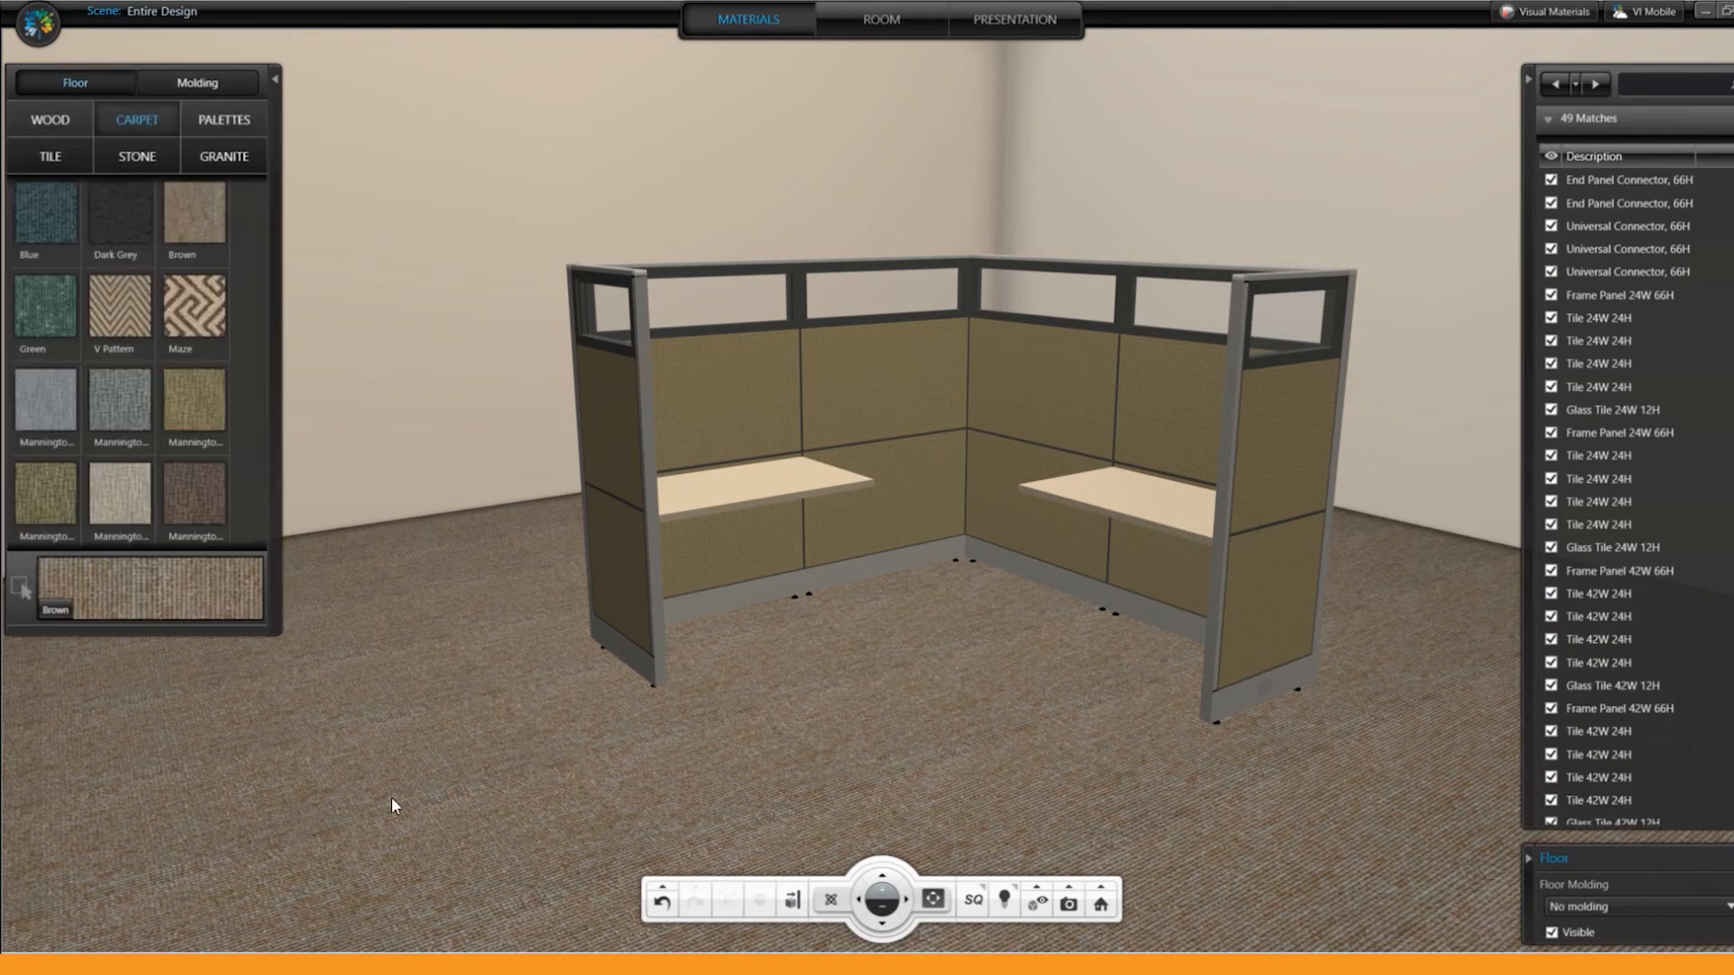
left_click(224, 122)
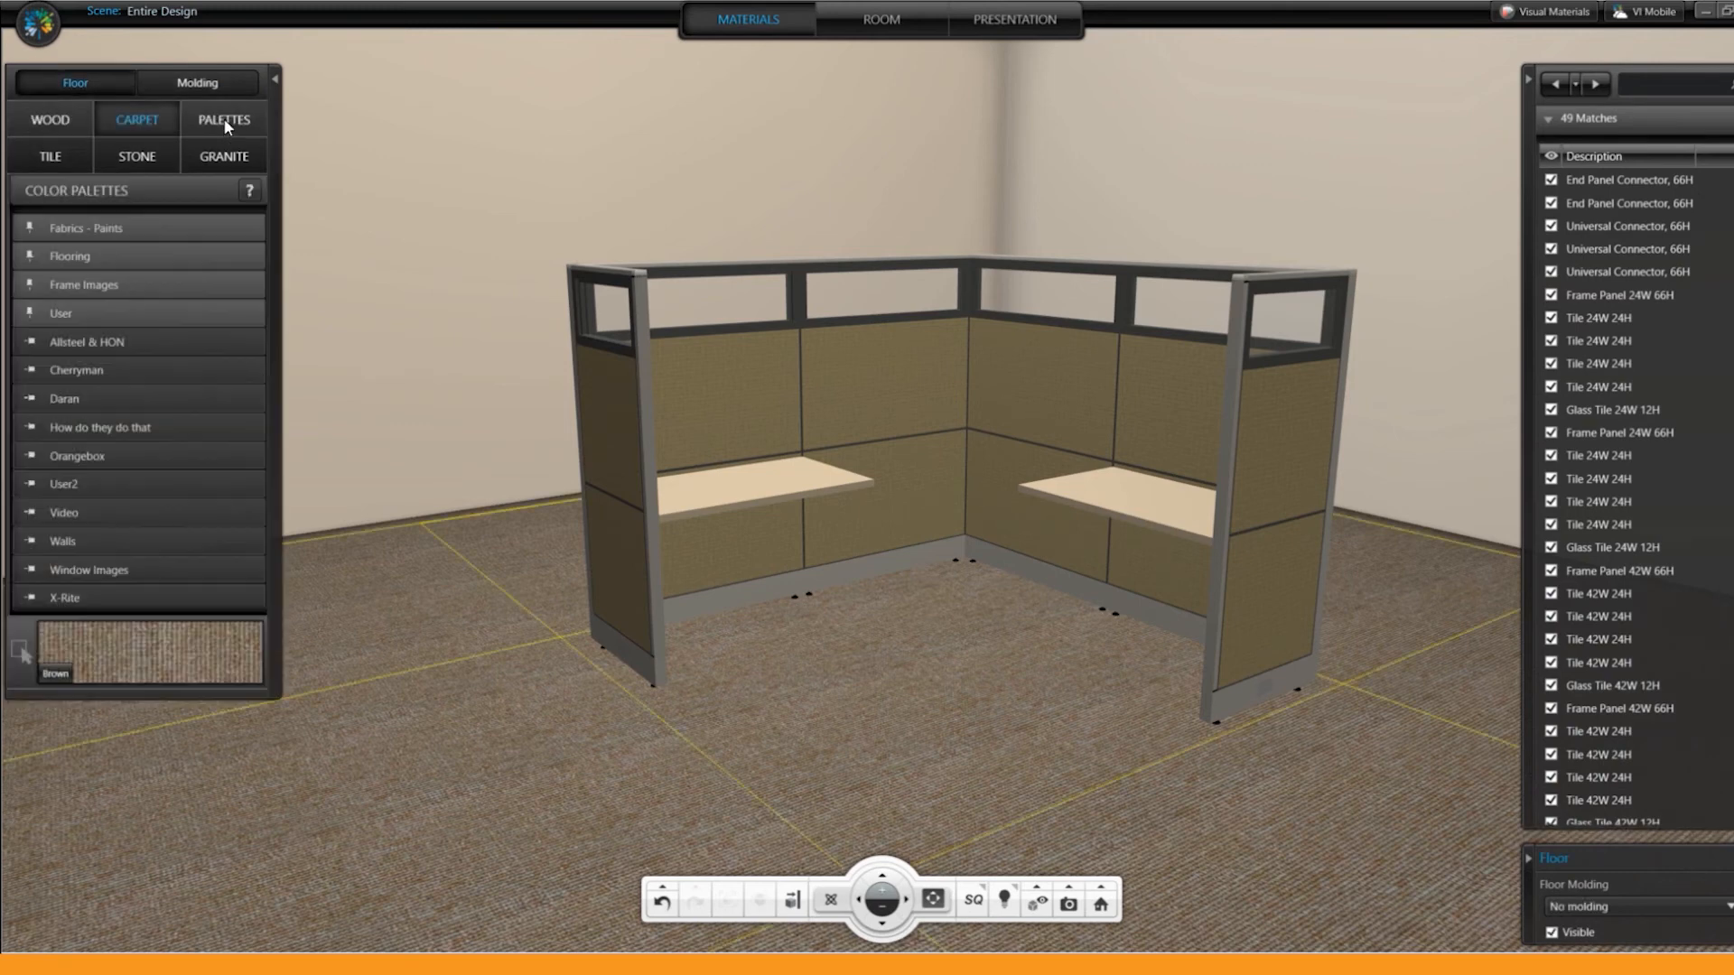
left_click(75, 257)
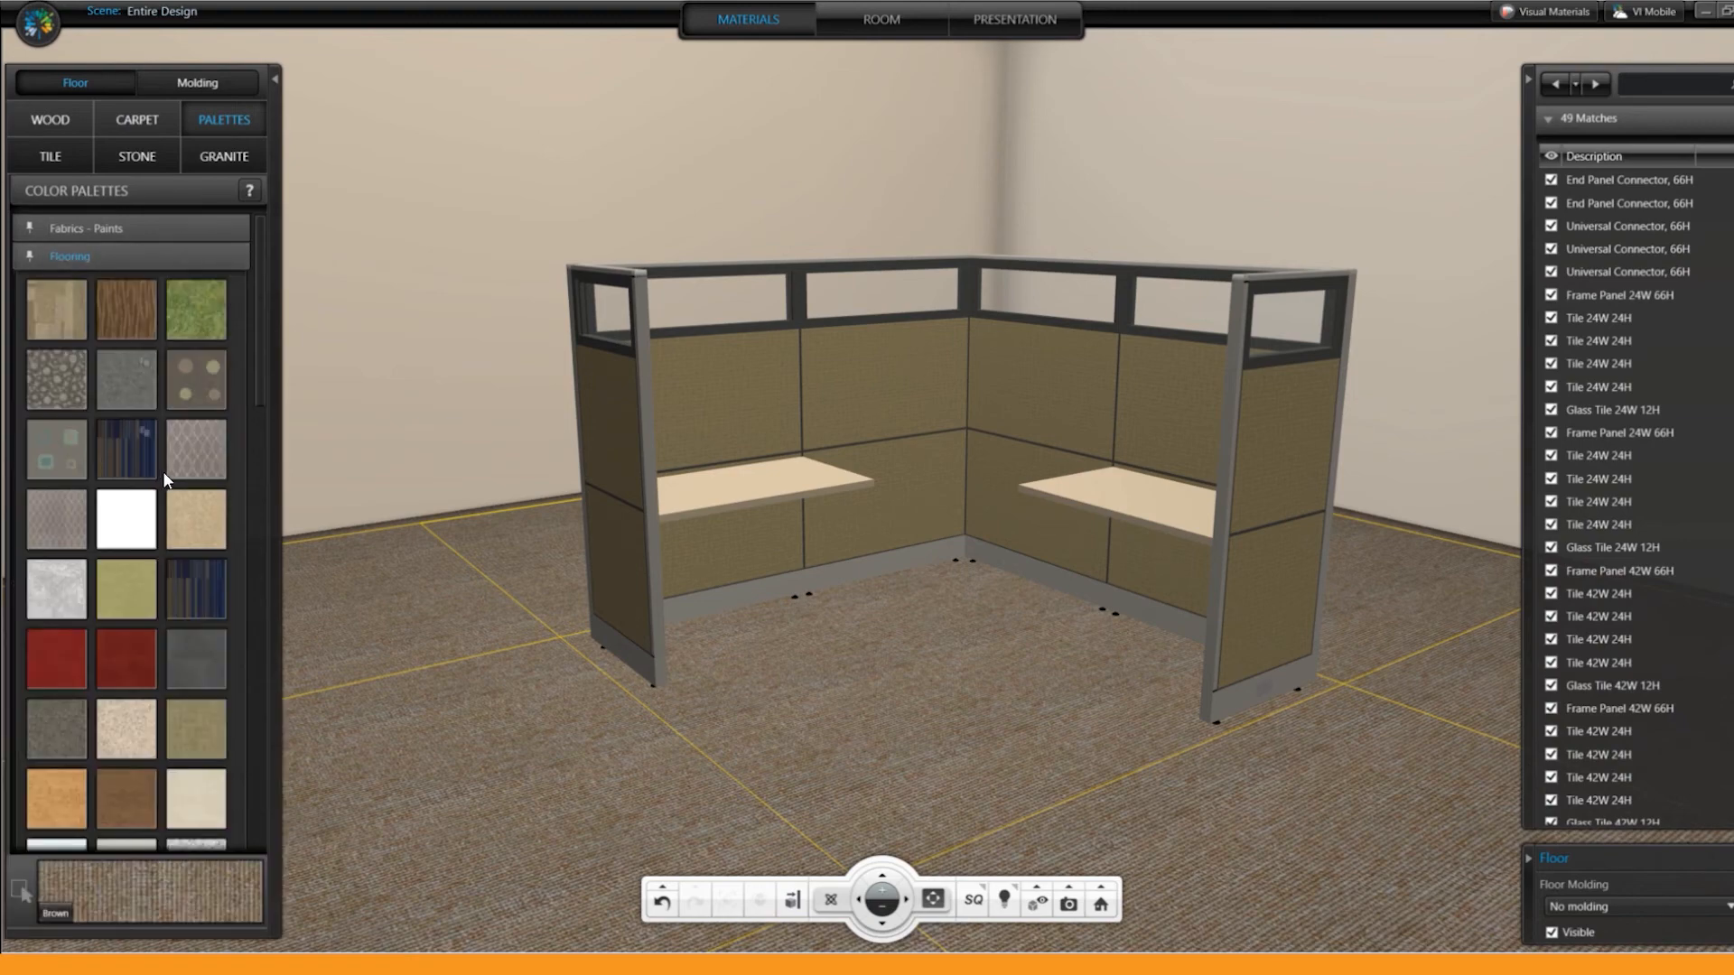
scroll(159, 506, "down", 3)
scroll(159, 524, "up", 2)
left_click(196, 348)
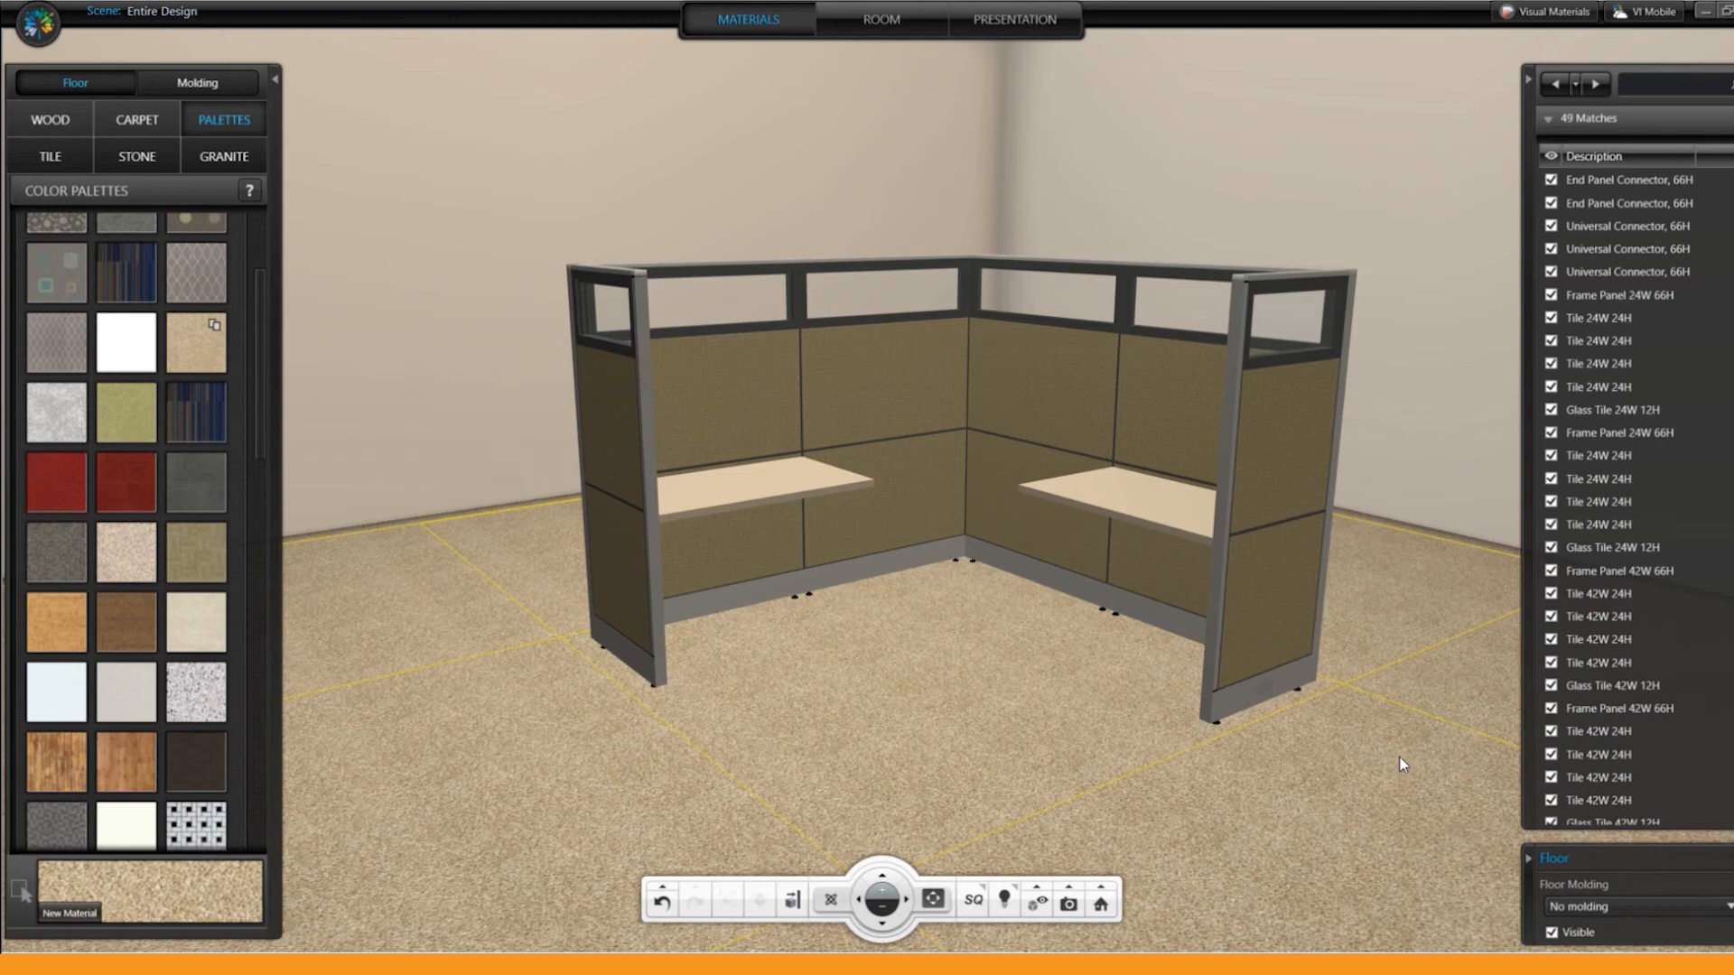
Step: Try the Grey2 carpet on the floor and restore the beige New Material carpet
left_click(186, 492)
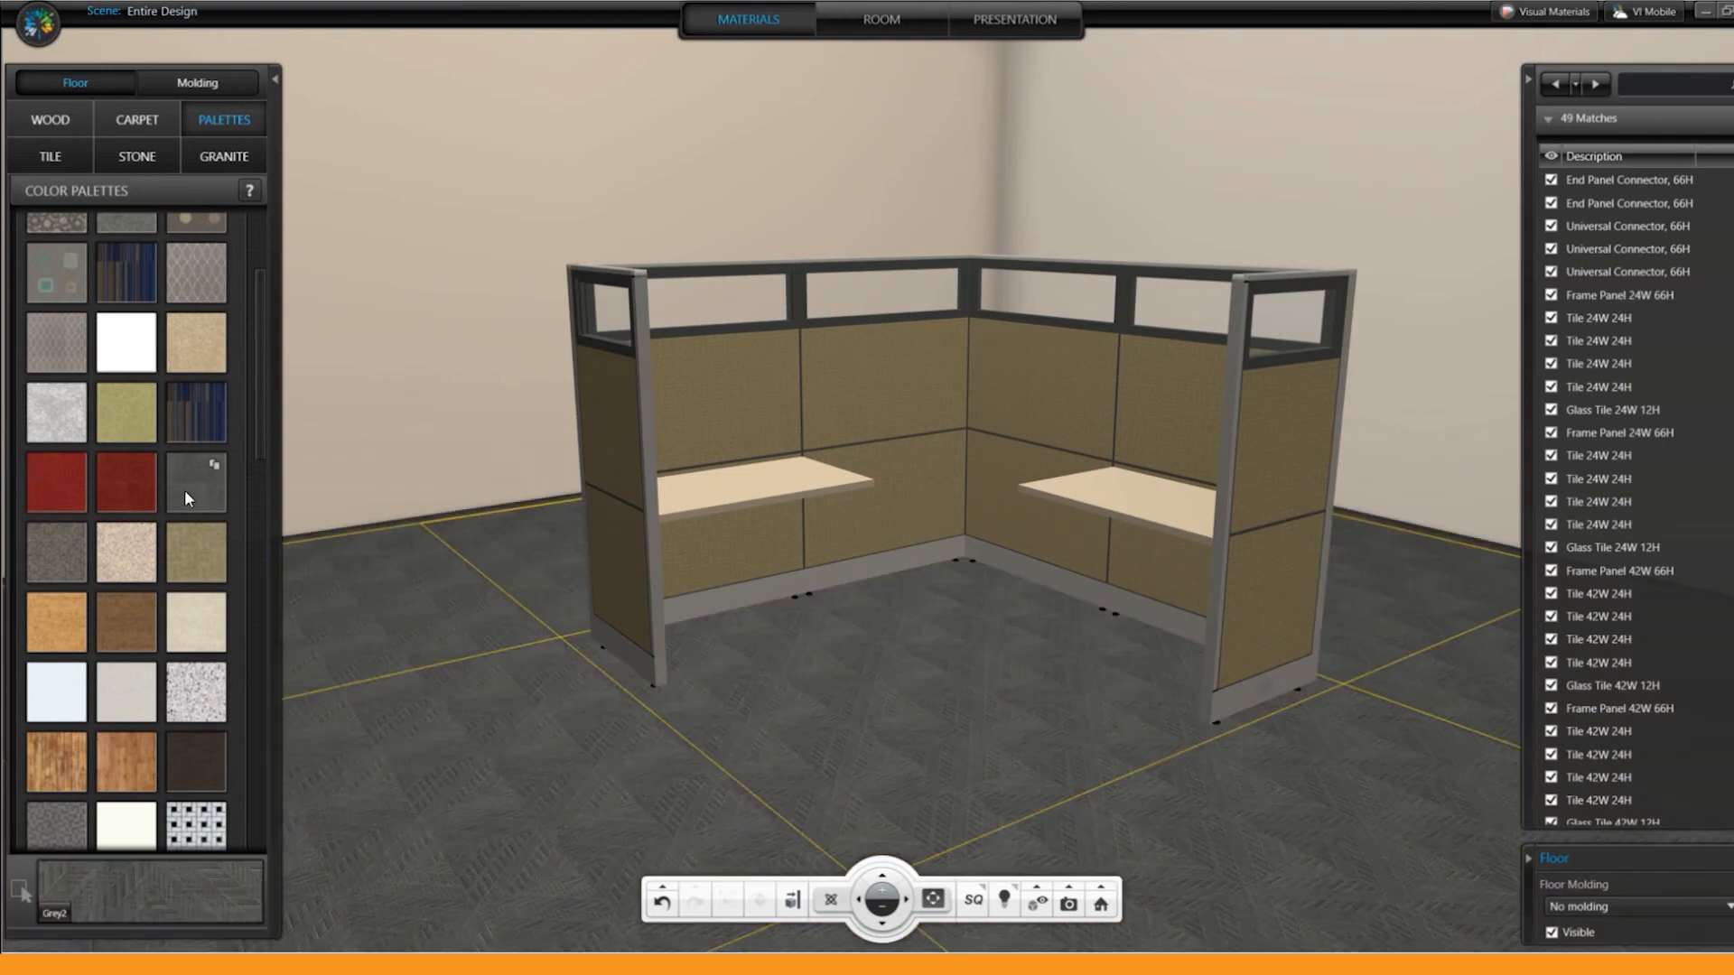
left_click(177, 348)
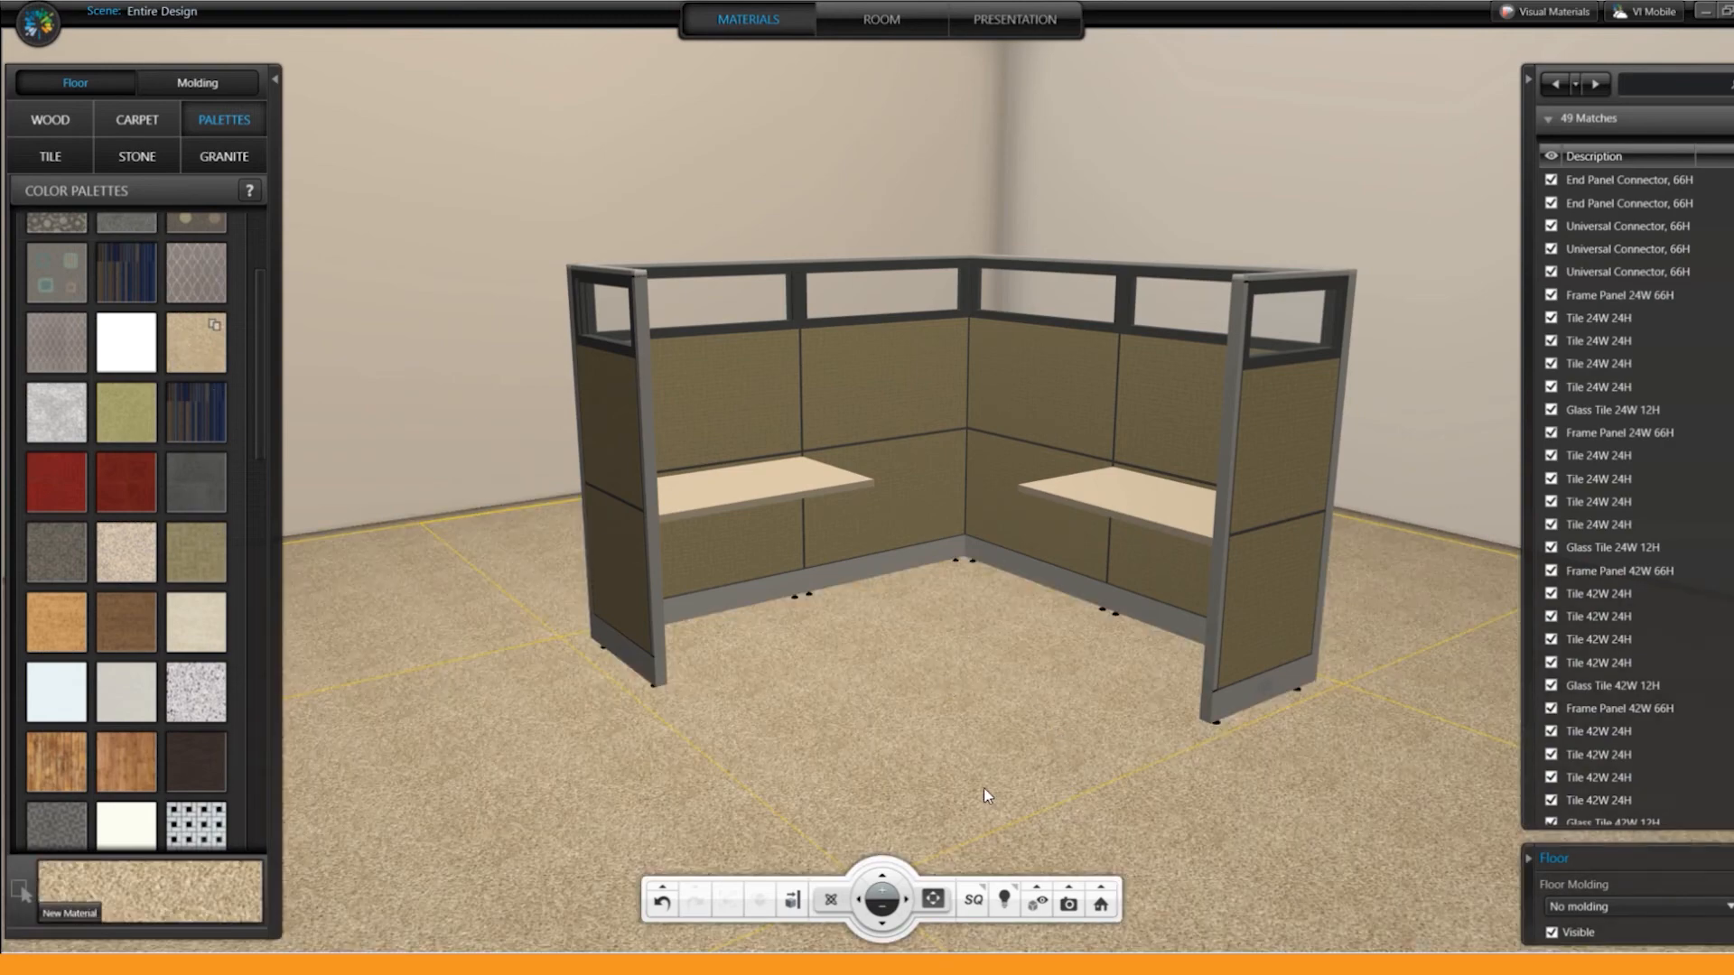
scroll(185, 369, "up", 5)
mouse_move(961, 745)
left_mouse_down()
mouse_move(952, 697)
mouse_move(921, 815)
left_mouse_up()
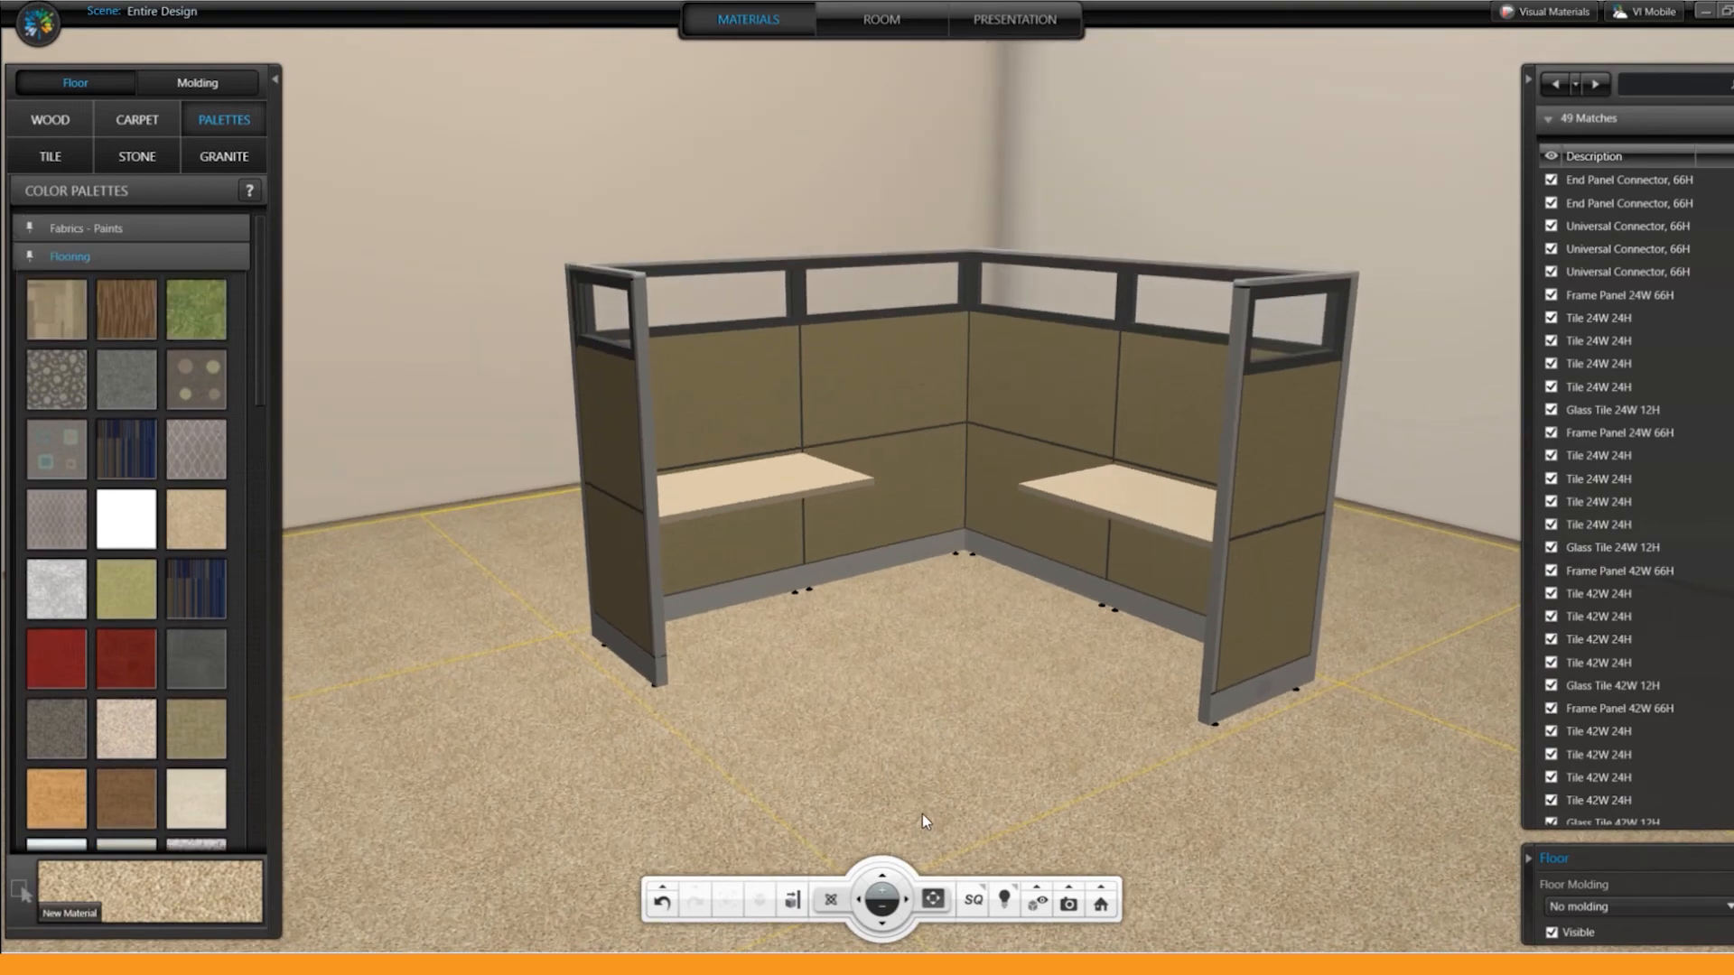
Step: Set the fabric of the upper 42W 24H tiles to Fabric Grade 1, Equal, Wedgewood
left_click(722, 388)
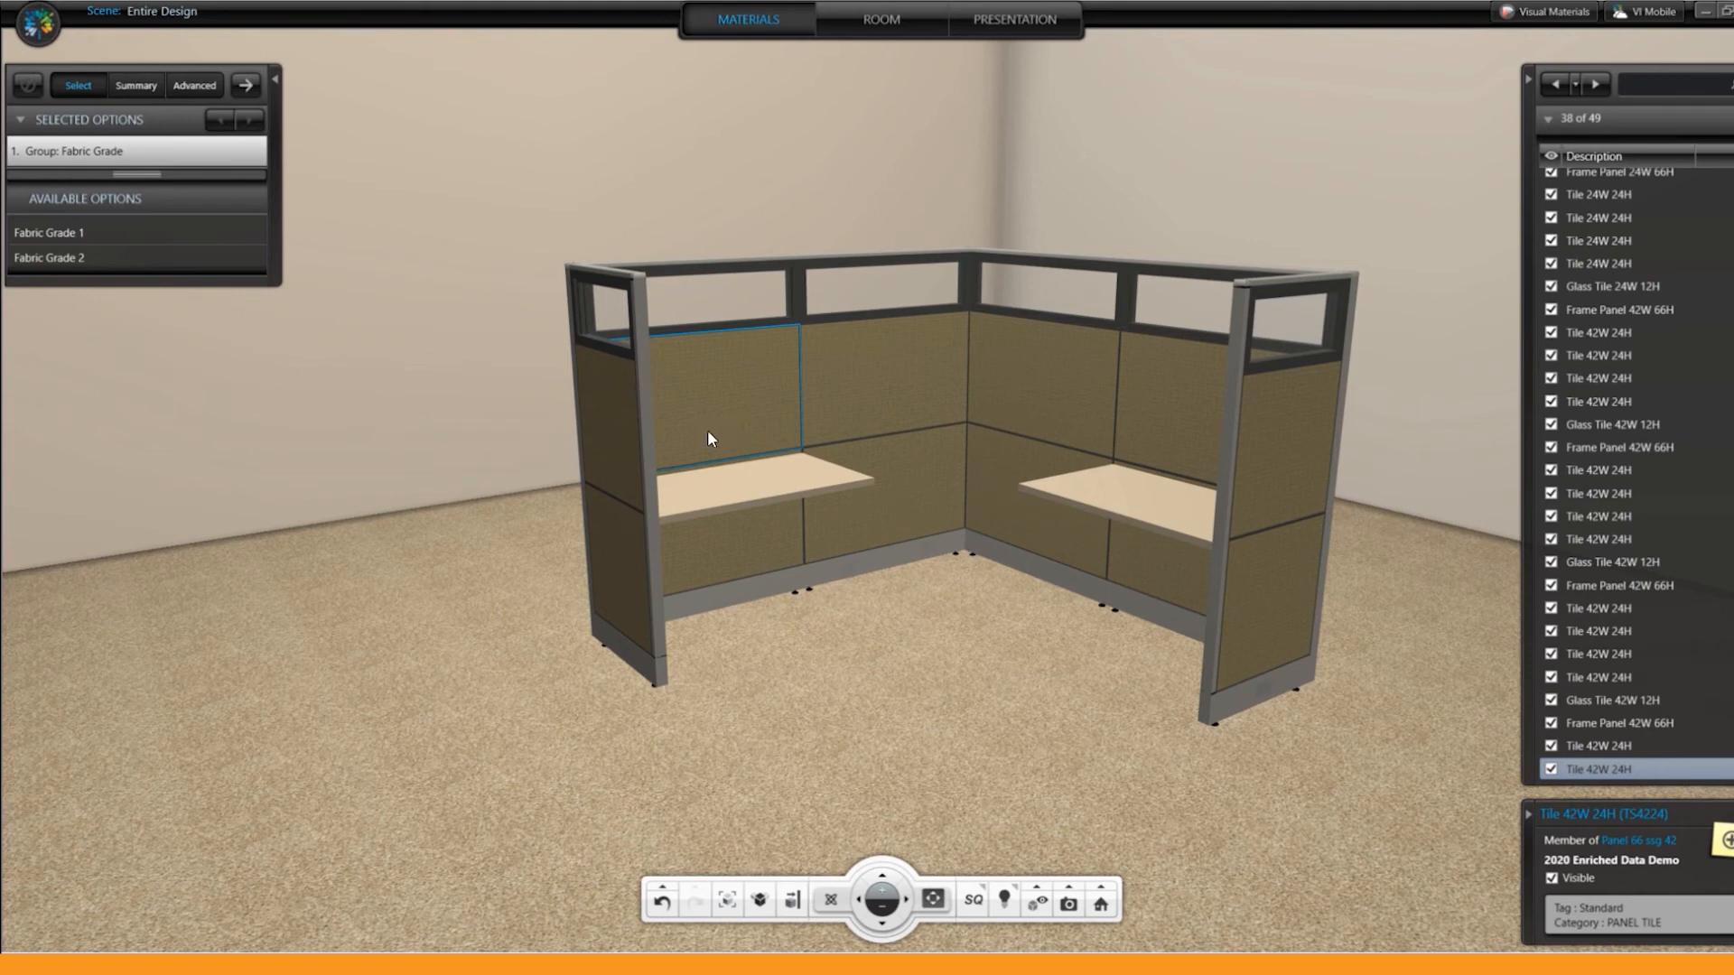
left_click(109, 233)
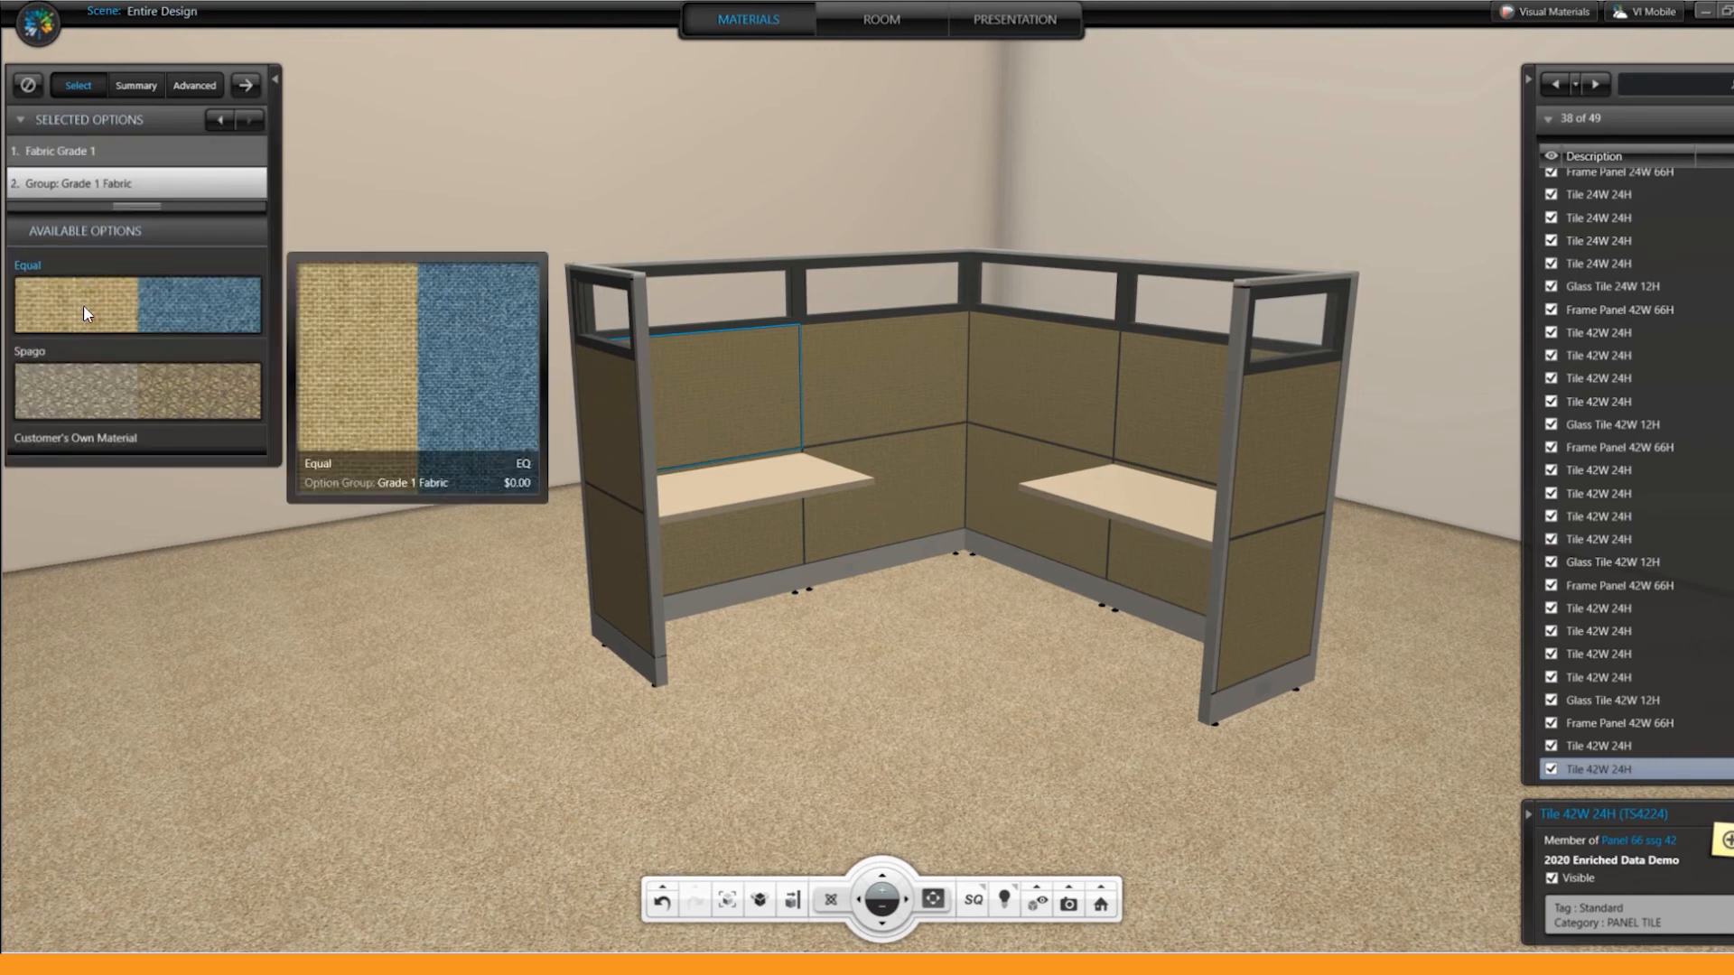
left_click(84, 311)
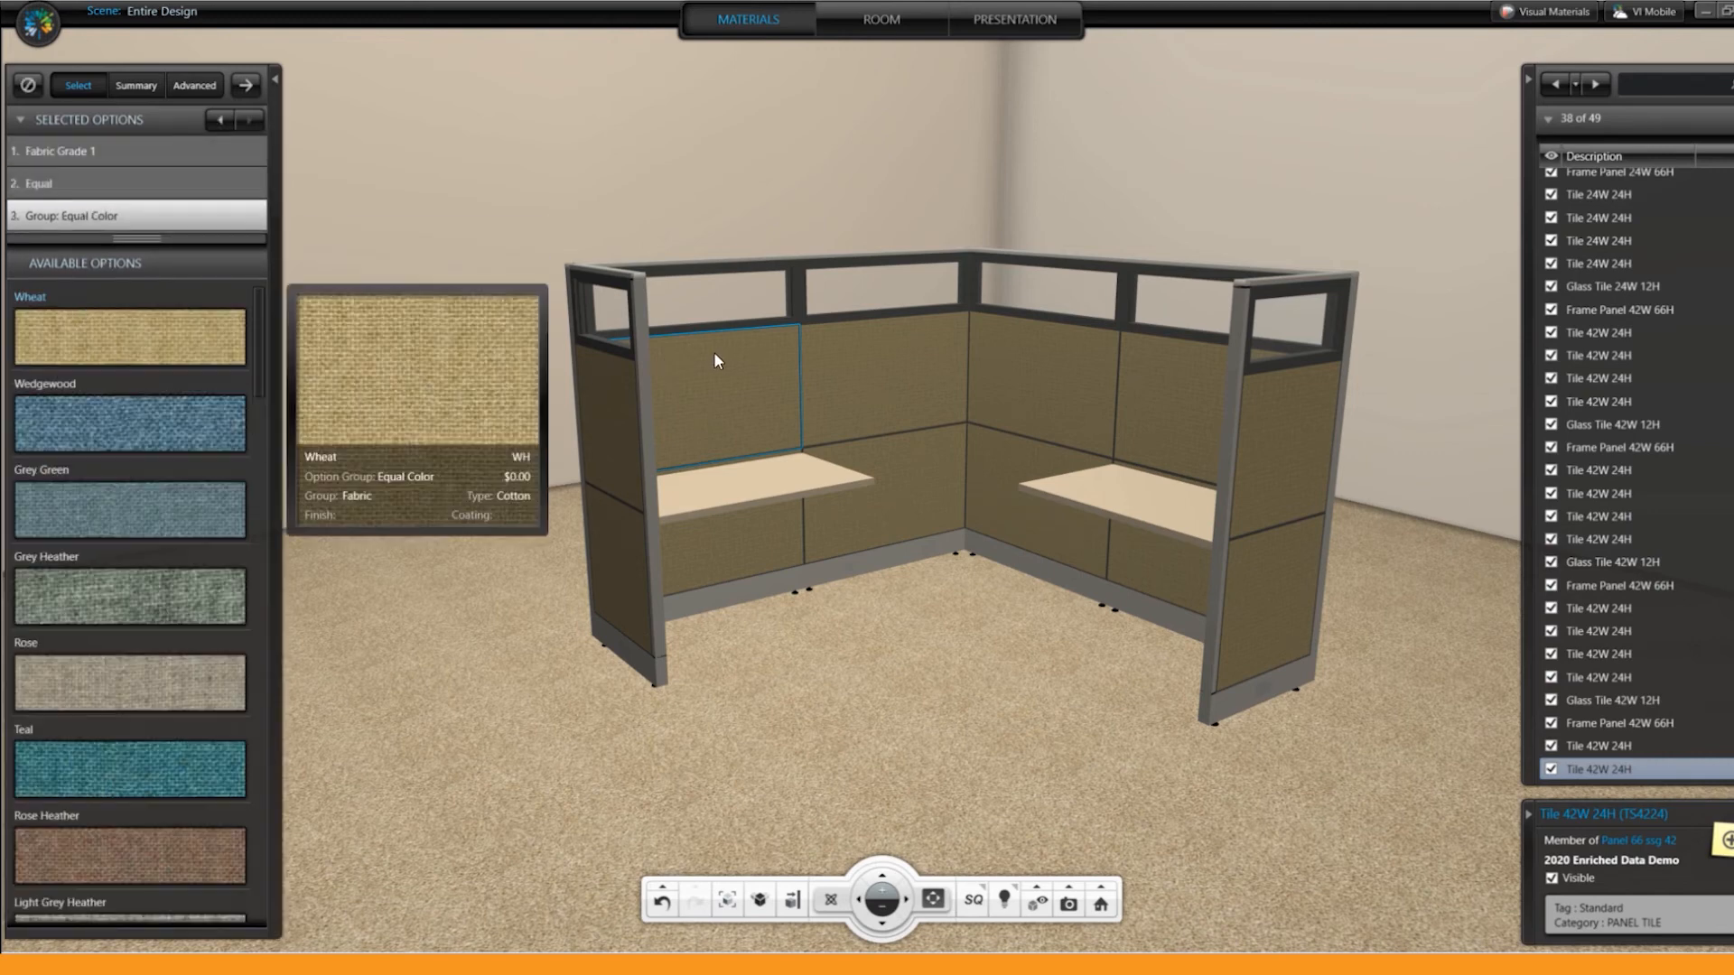
left_click(146, 435)
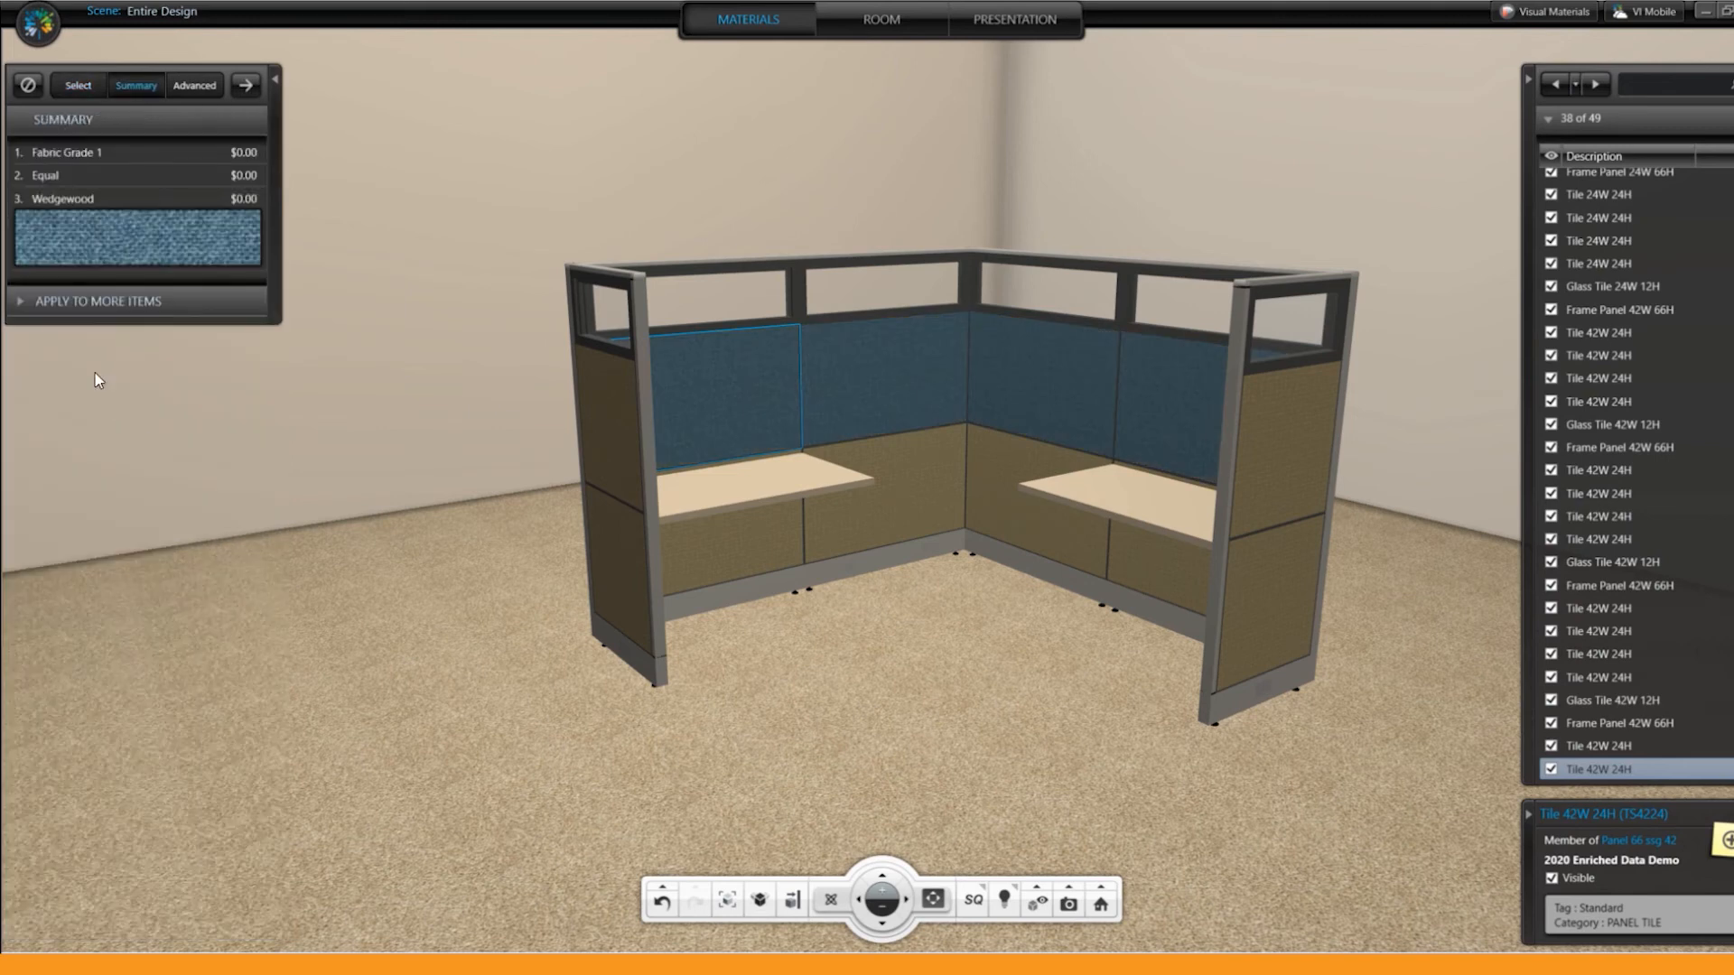
Step: Try applying the Wedgewood fabric to all occurrences of the tile and undo the tile fabric changes
left_click(96, 300)
left_click(96, 455)
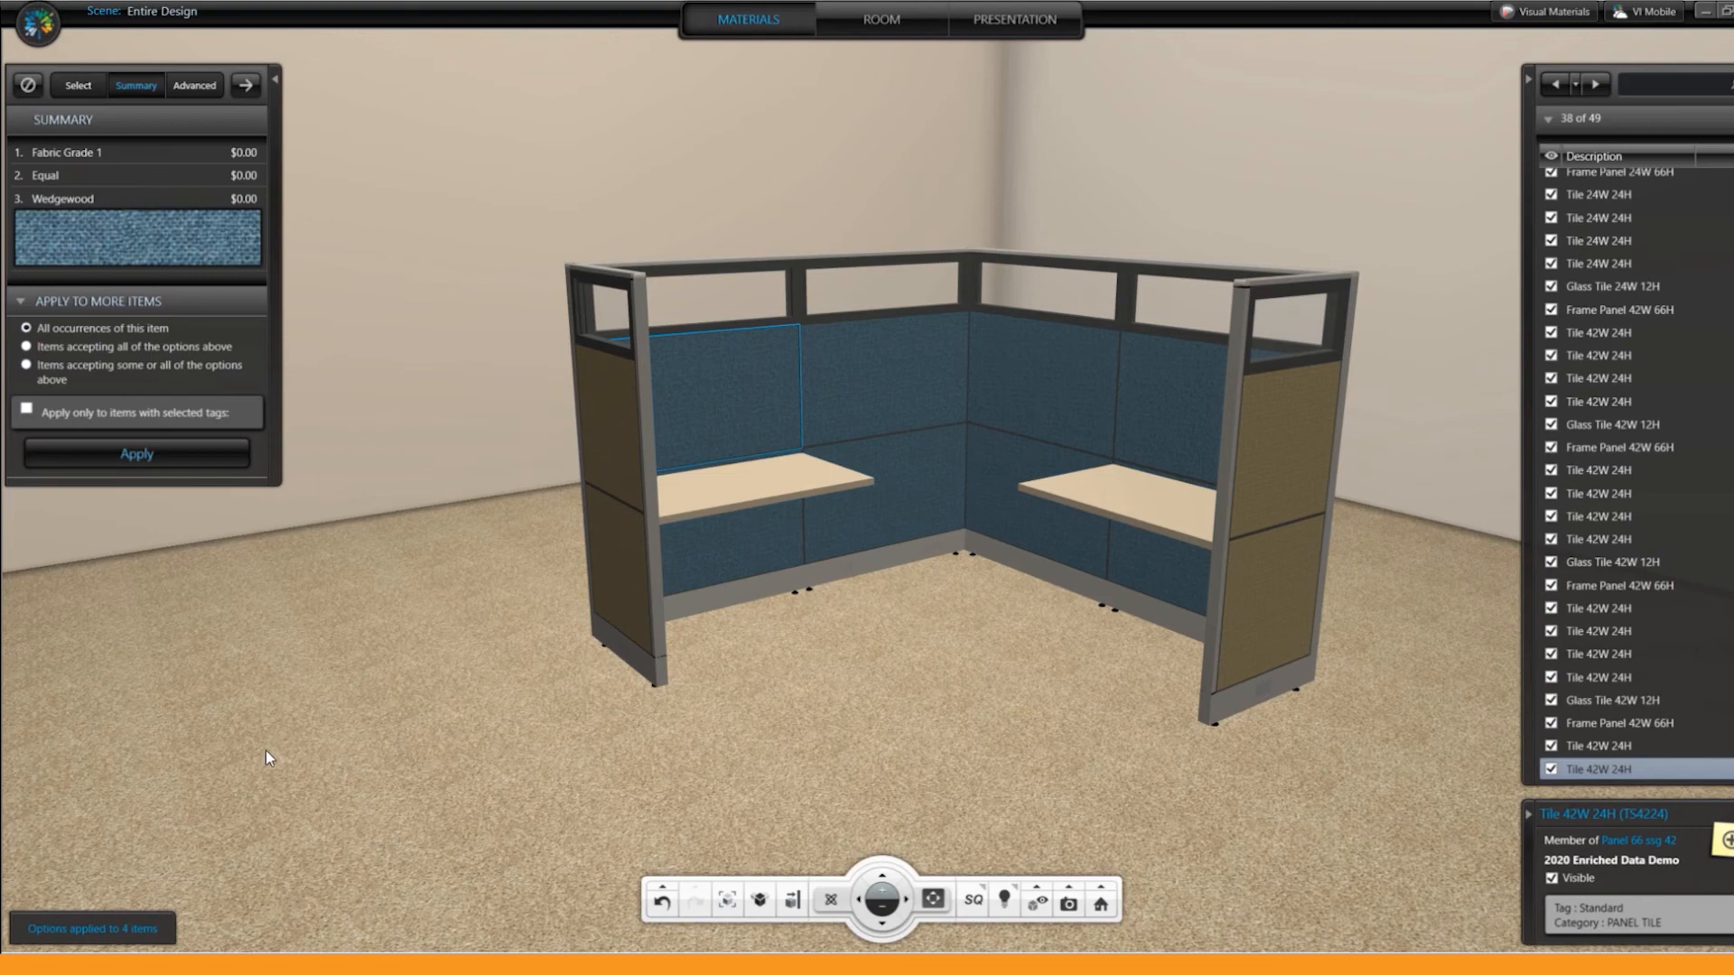
left_click(661, 901)
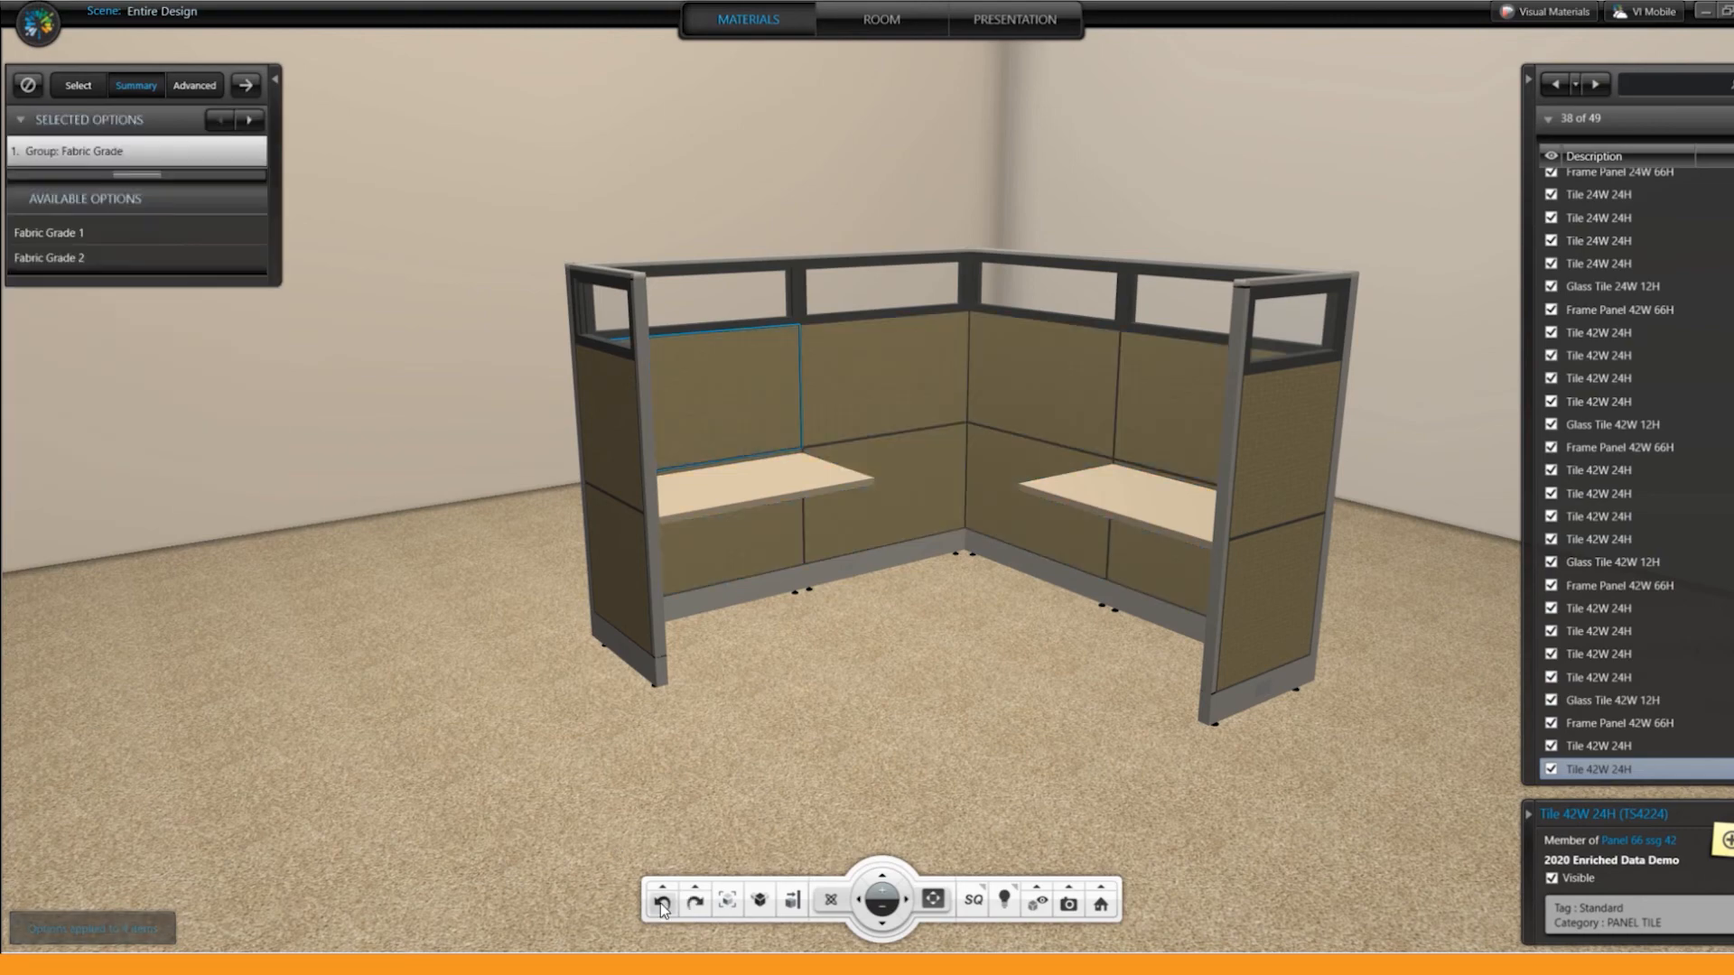
left_click_drag(1026, 713, 846, 660)
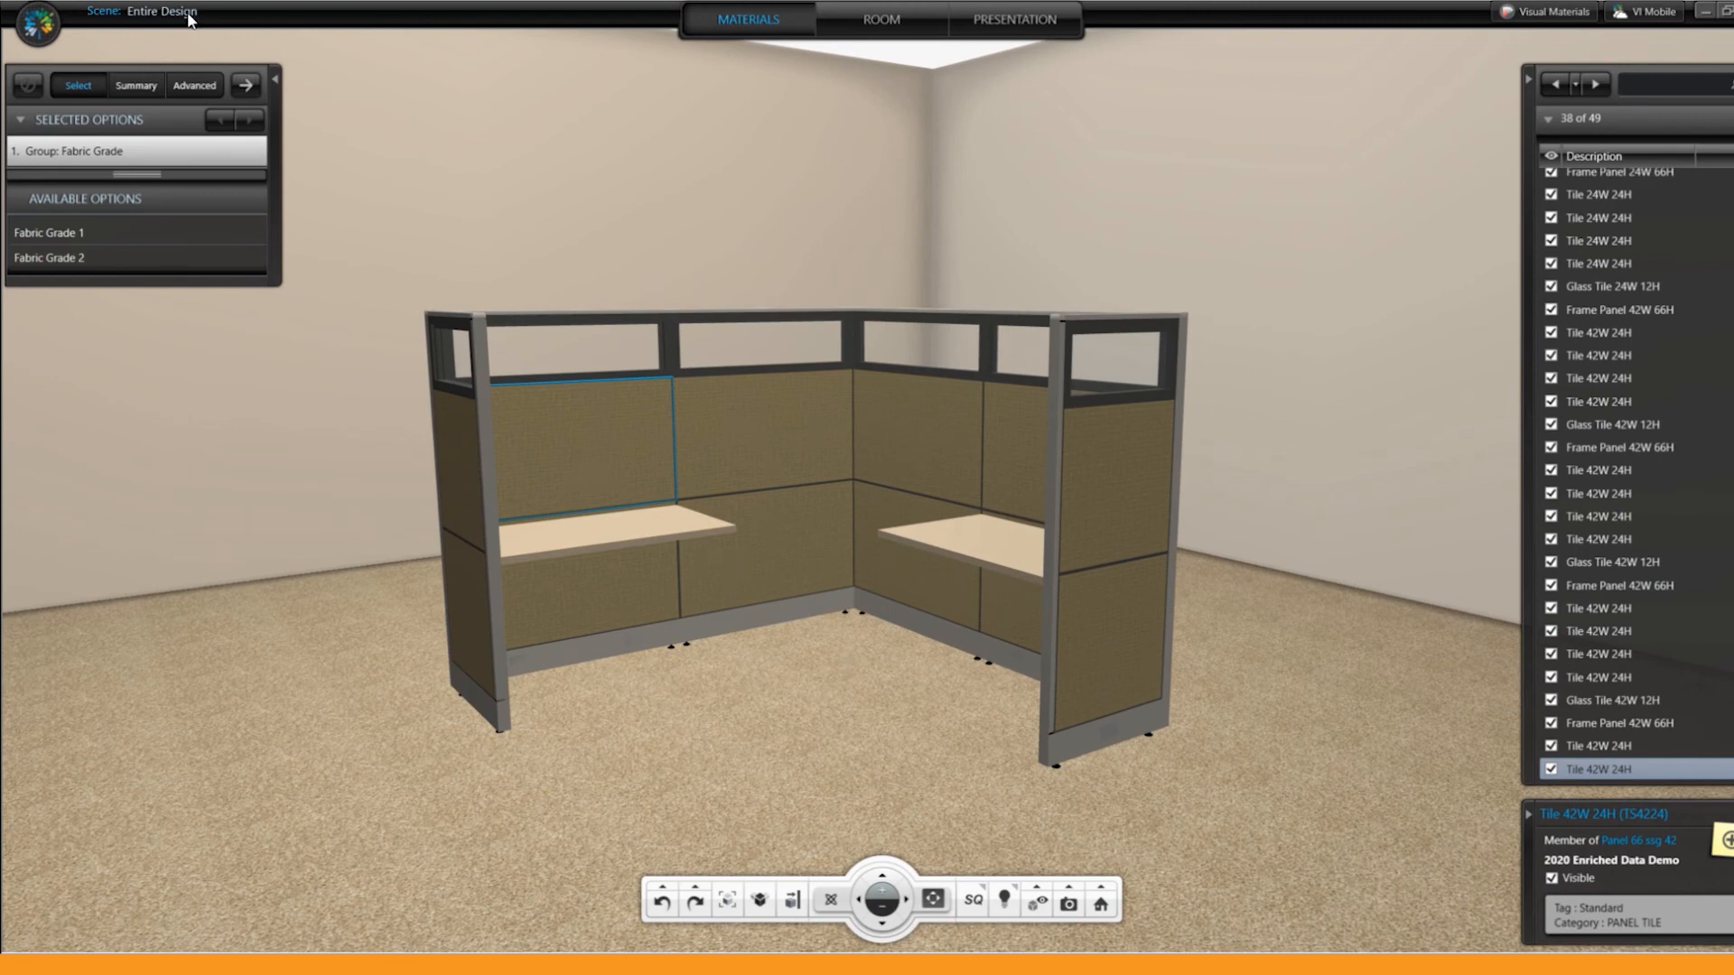
Step: Switch to room editing in the 2D top view and move wall B inward, narrowing the room to about 22'11"
left_click(43, 25)
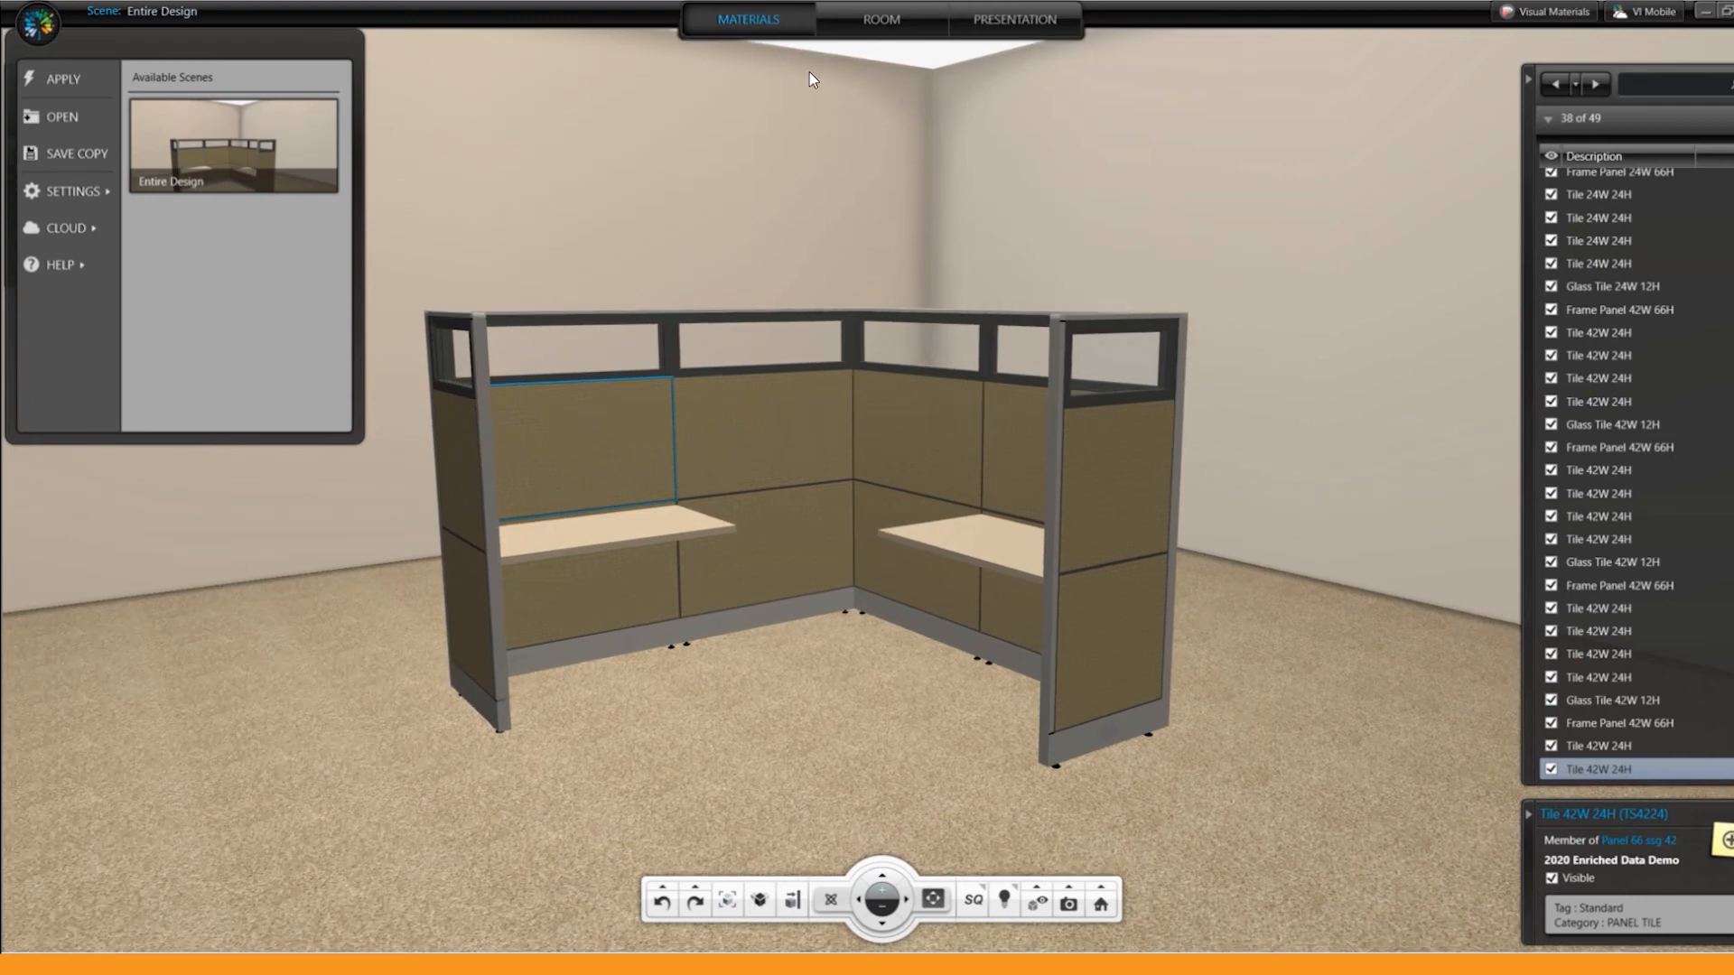
left_click(882, 16)
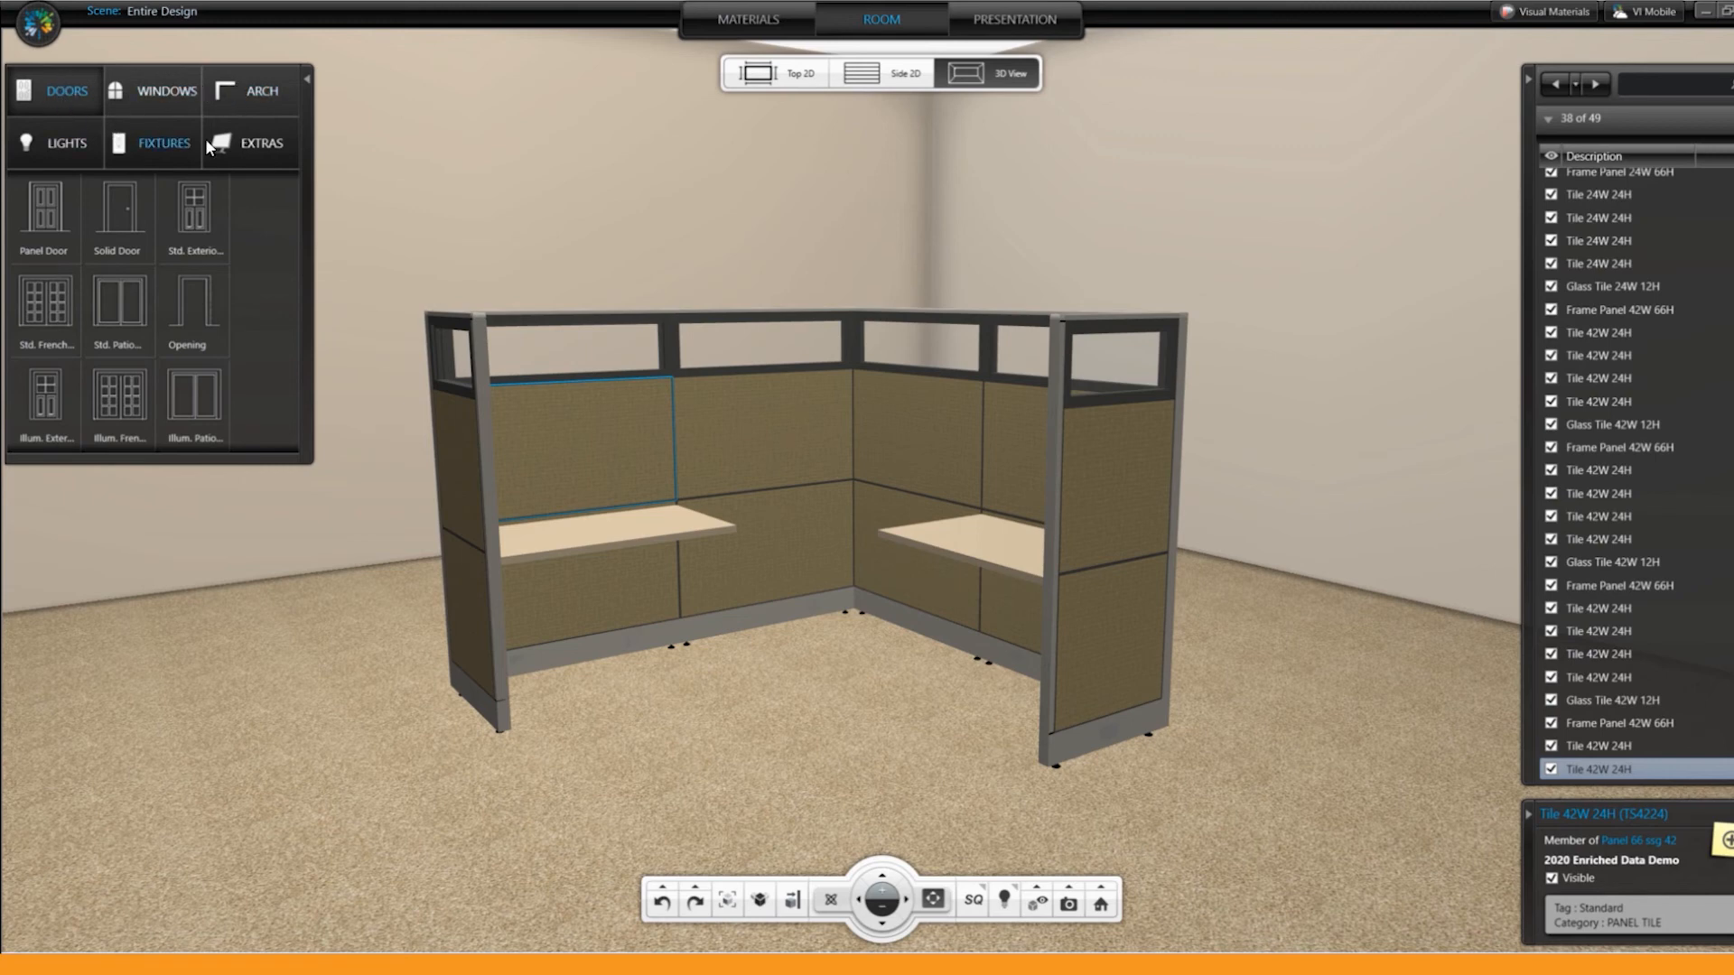
left_click(242, 140)
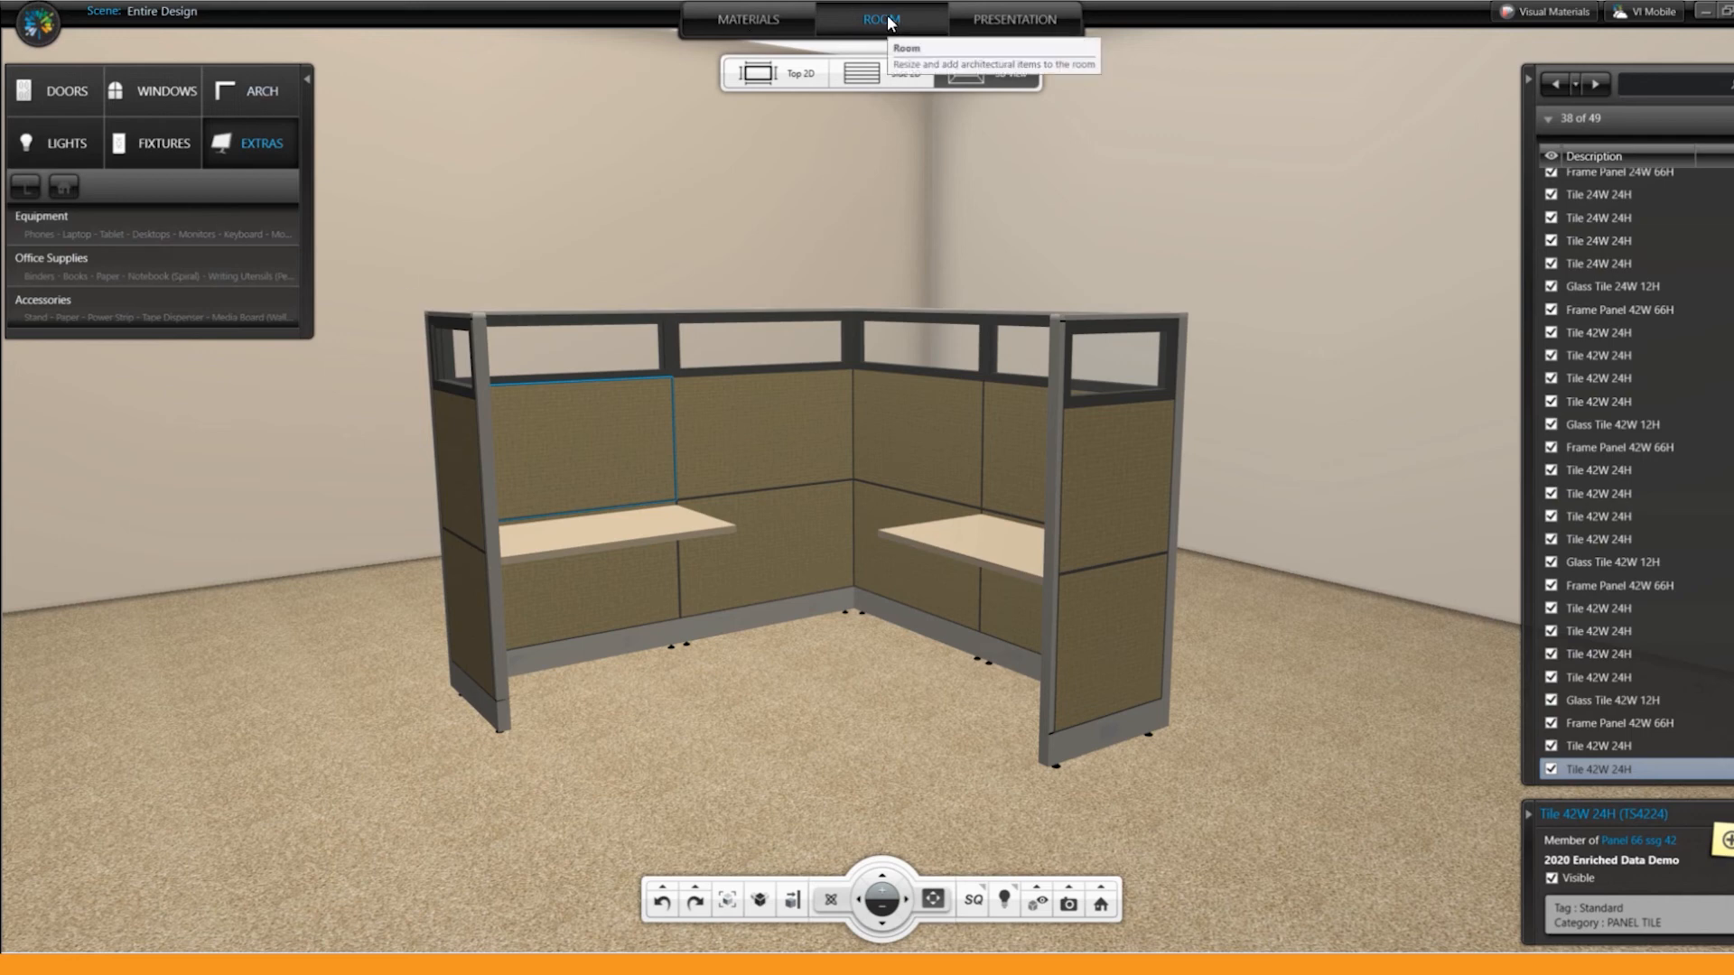
left_click(782, 74)
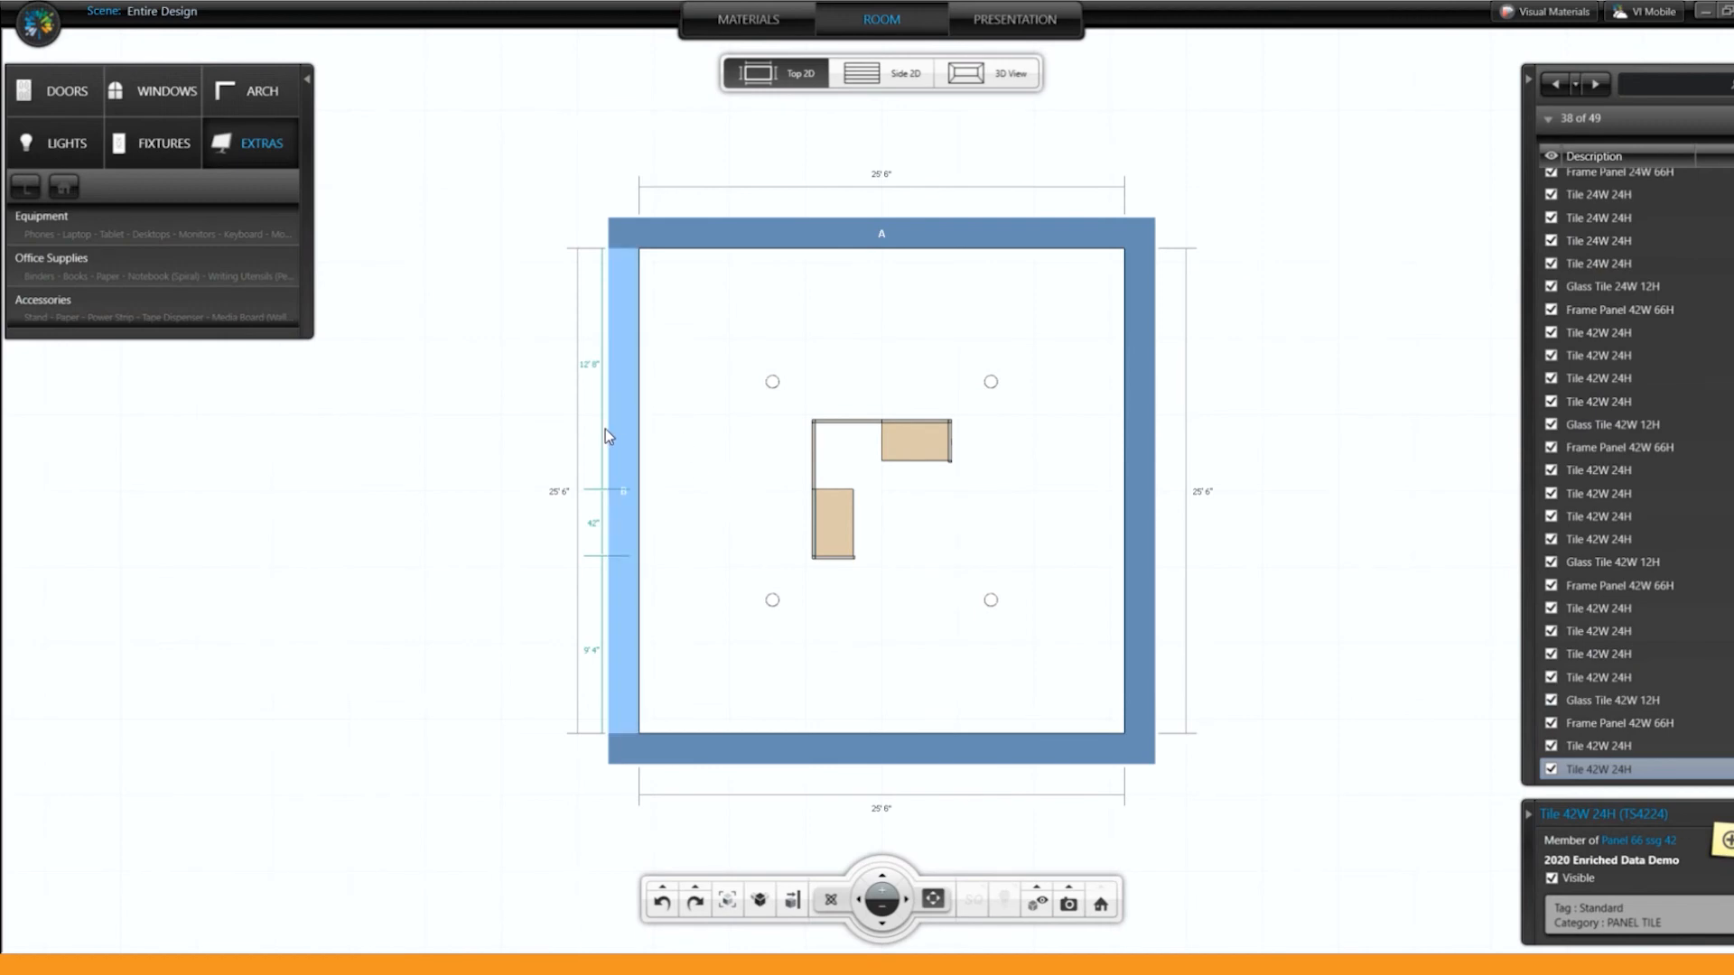
left_click_drag(614, 426, 664, 533)
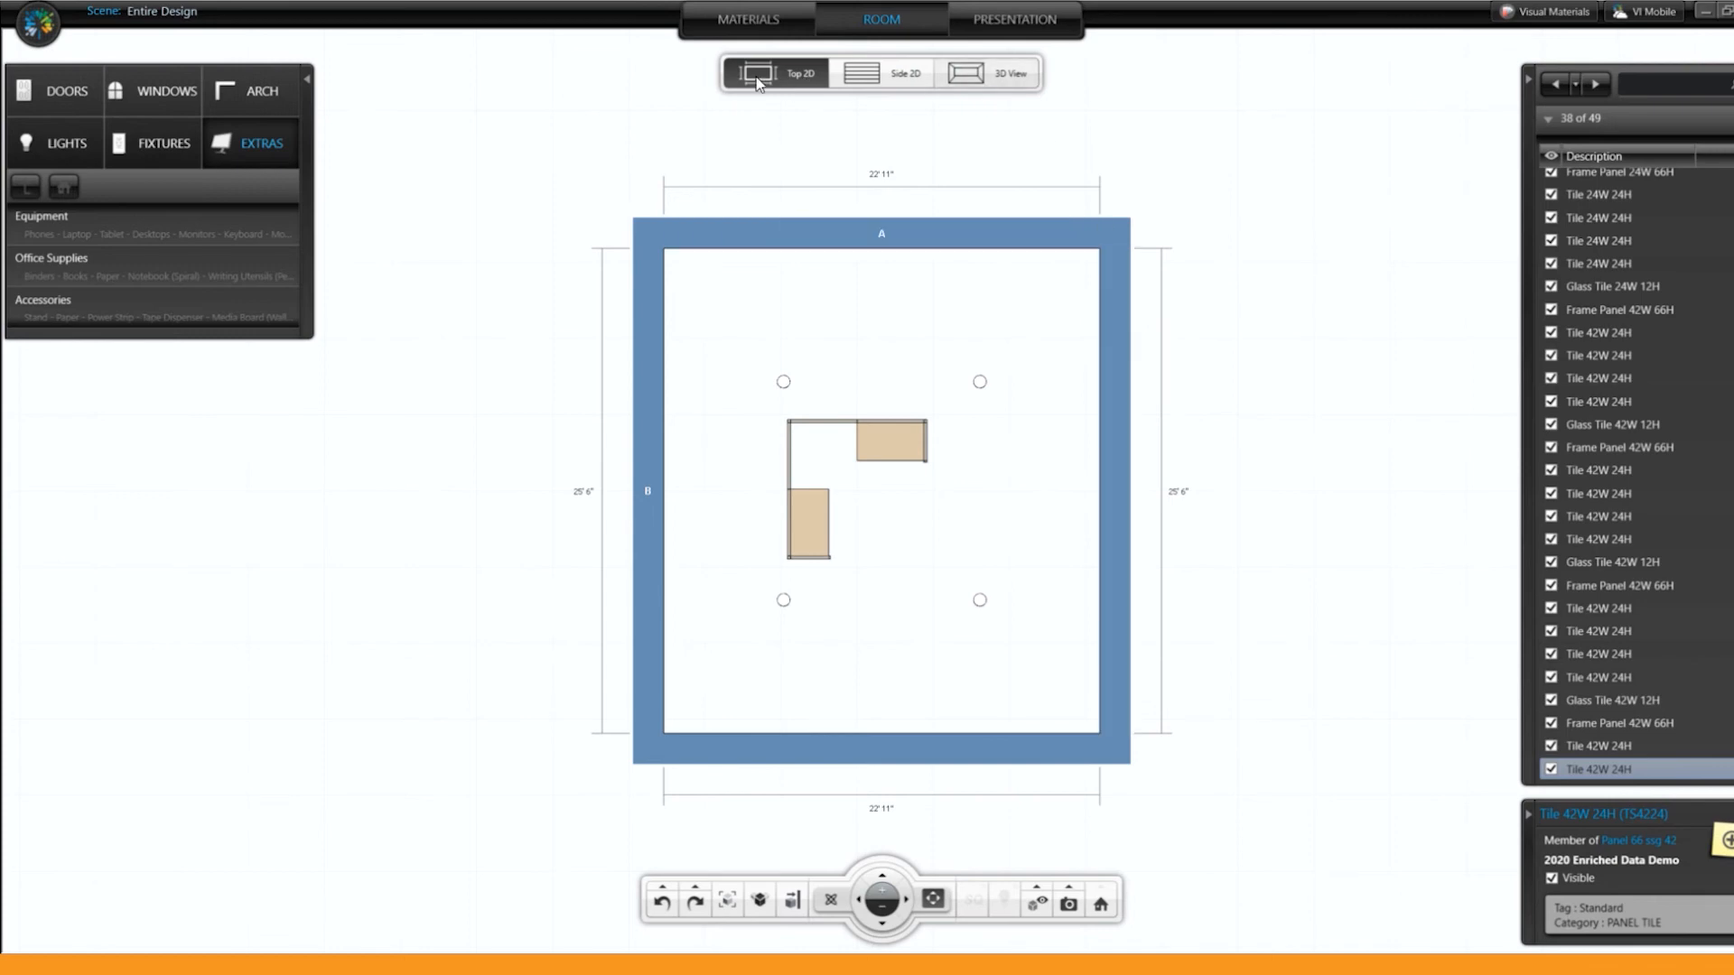
Step: Insert a Panel Door in wall A and view it in the 2D side view and in 3D
left_click(63, 92)
double_click(52, 220)
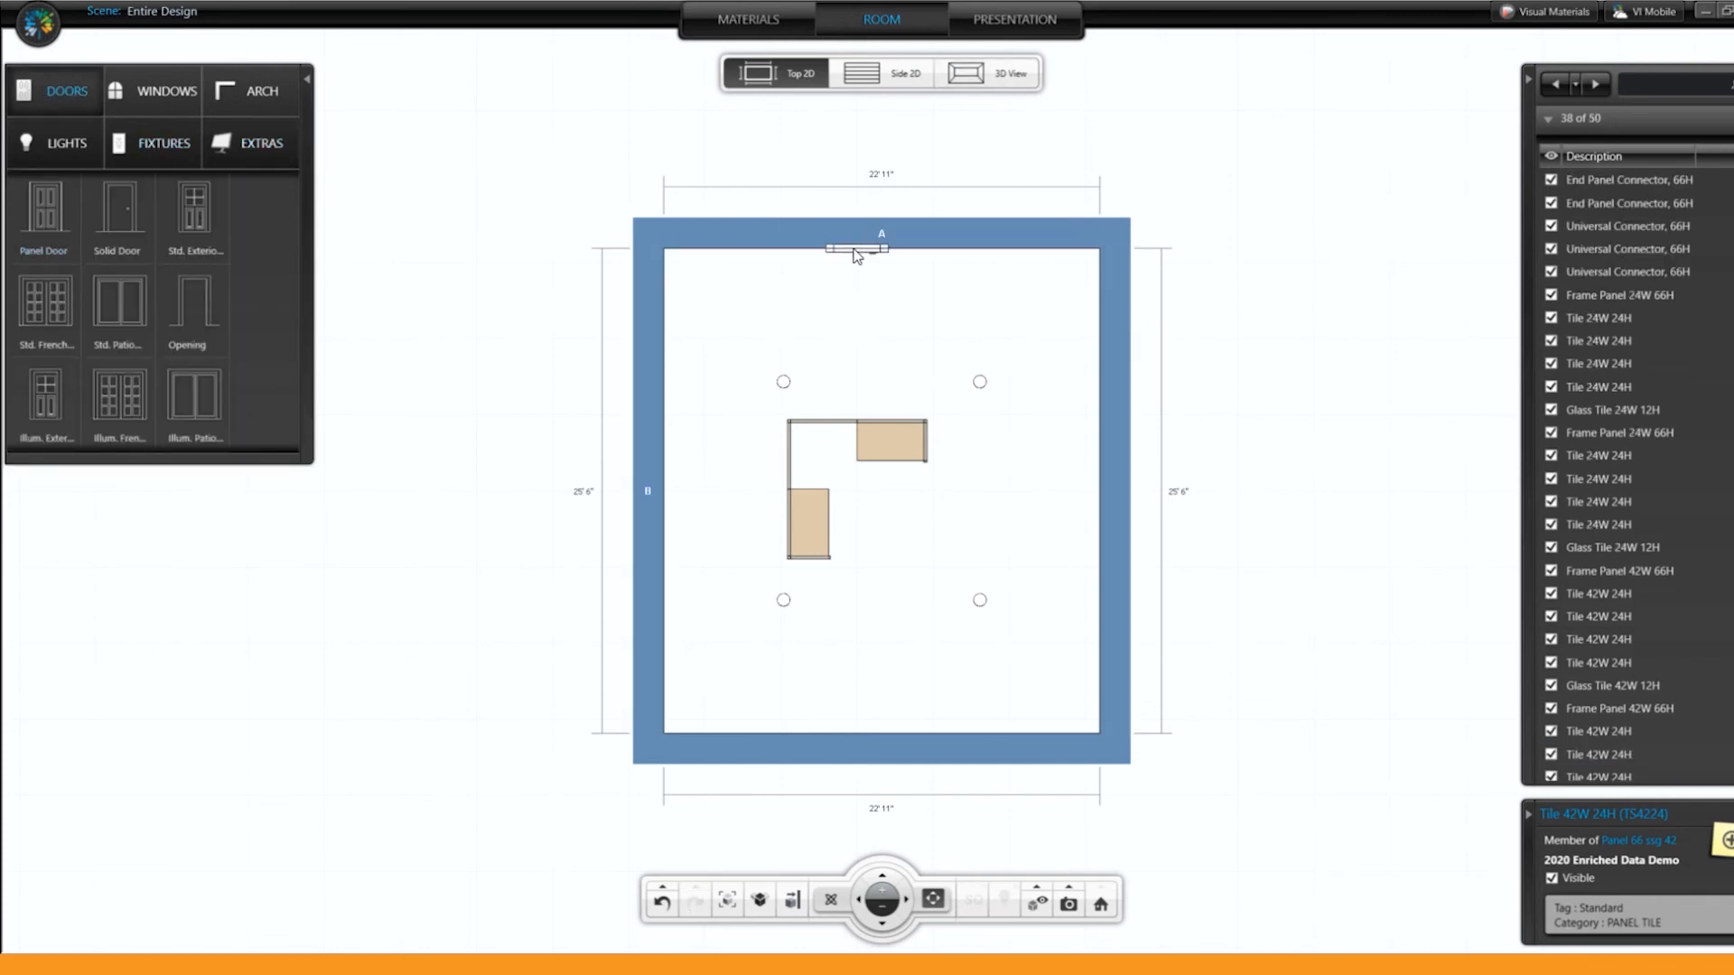
left_click(865, 80)
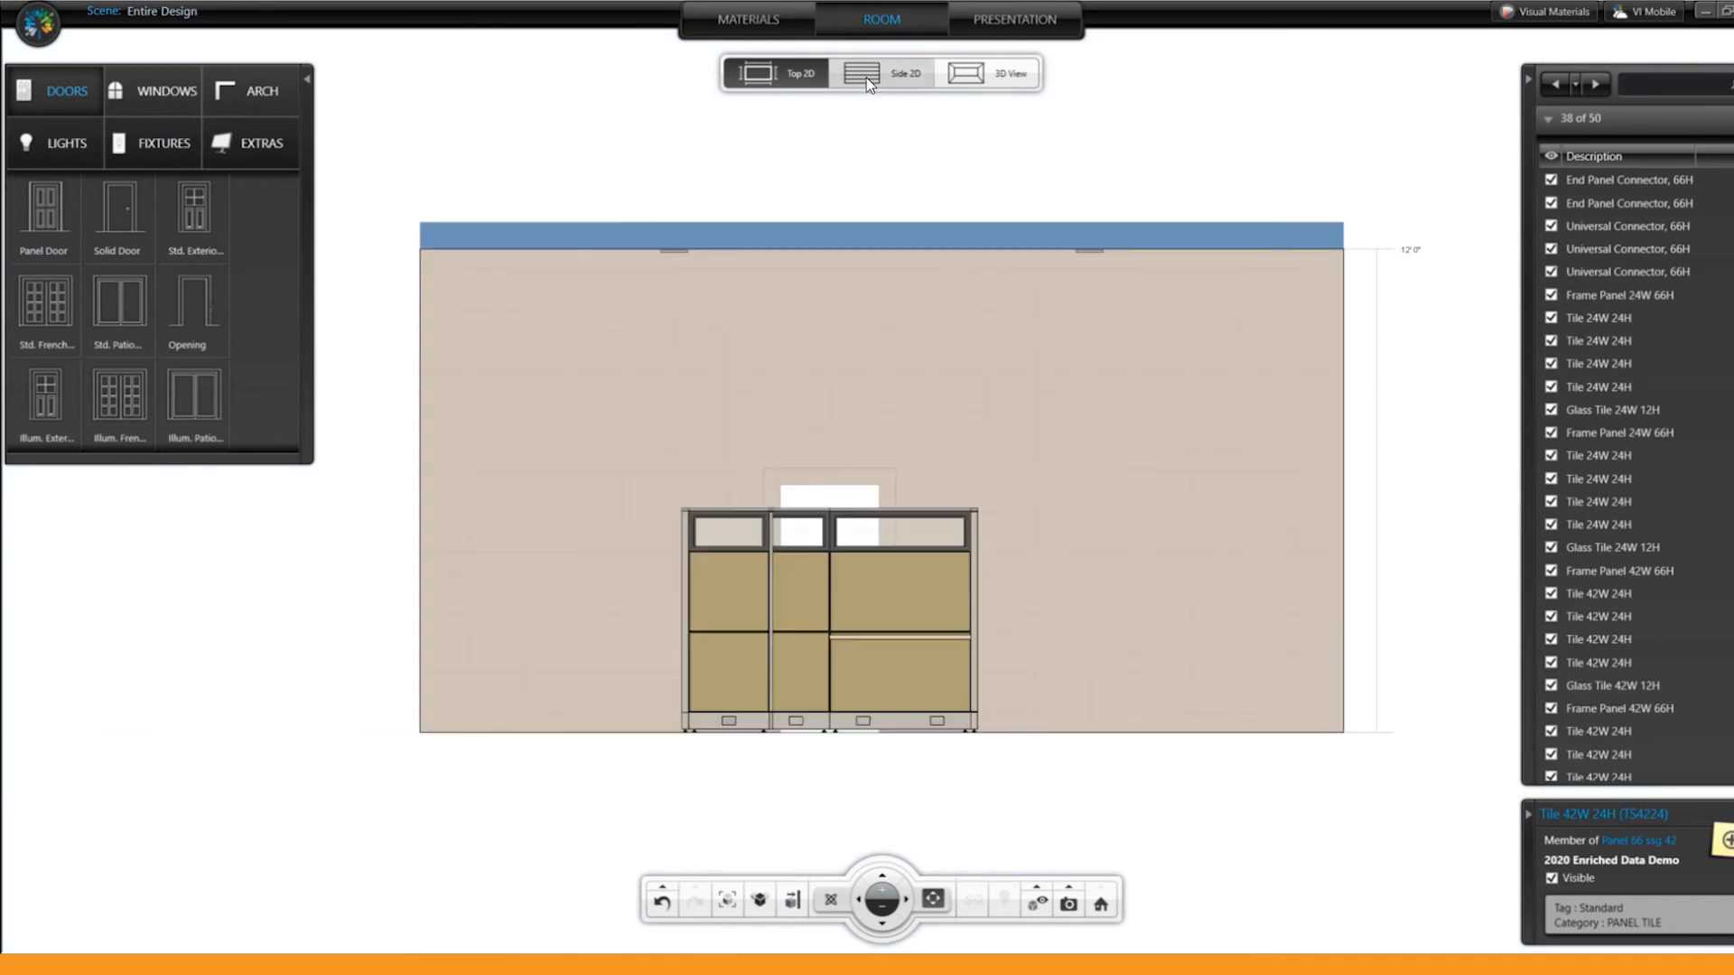
left_click(995, 72)
left_click_drag(1286, 691, 919, 697)
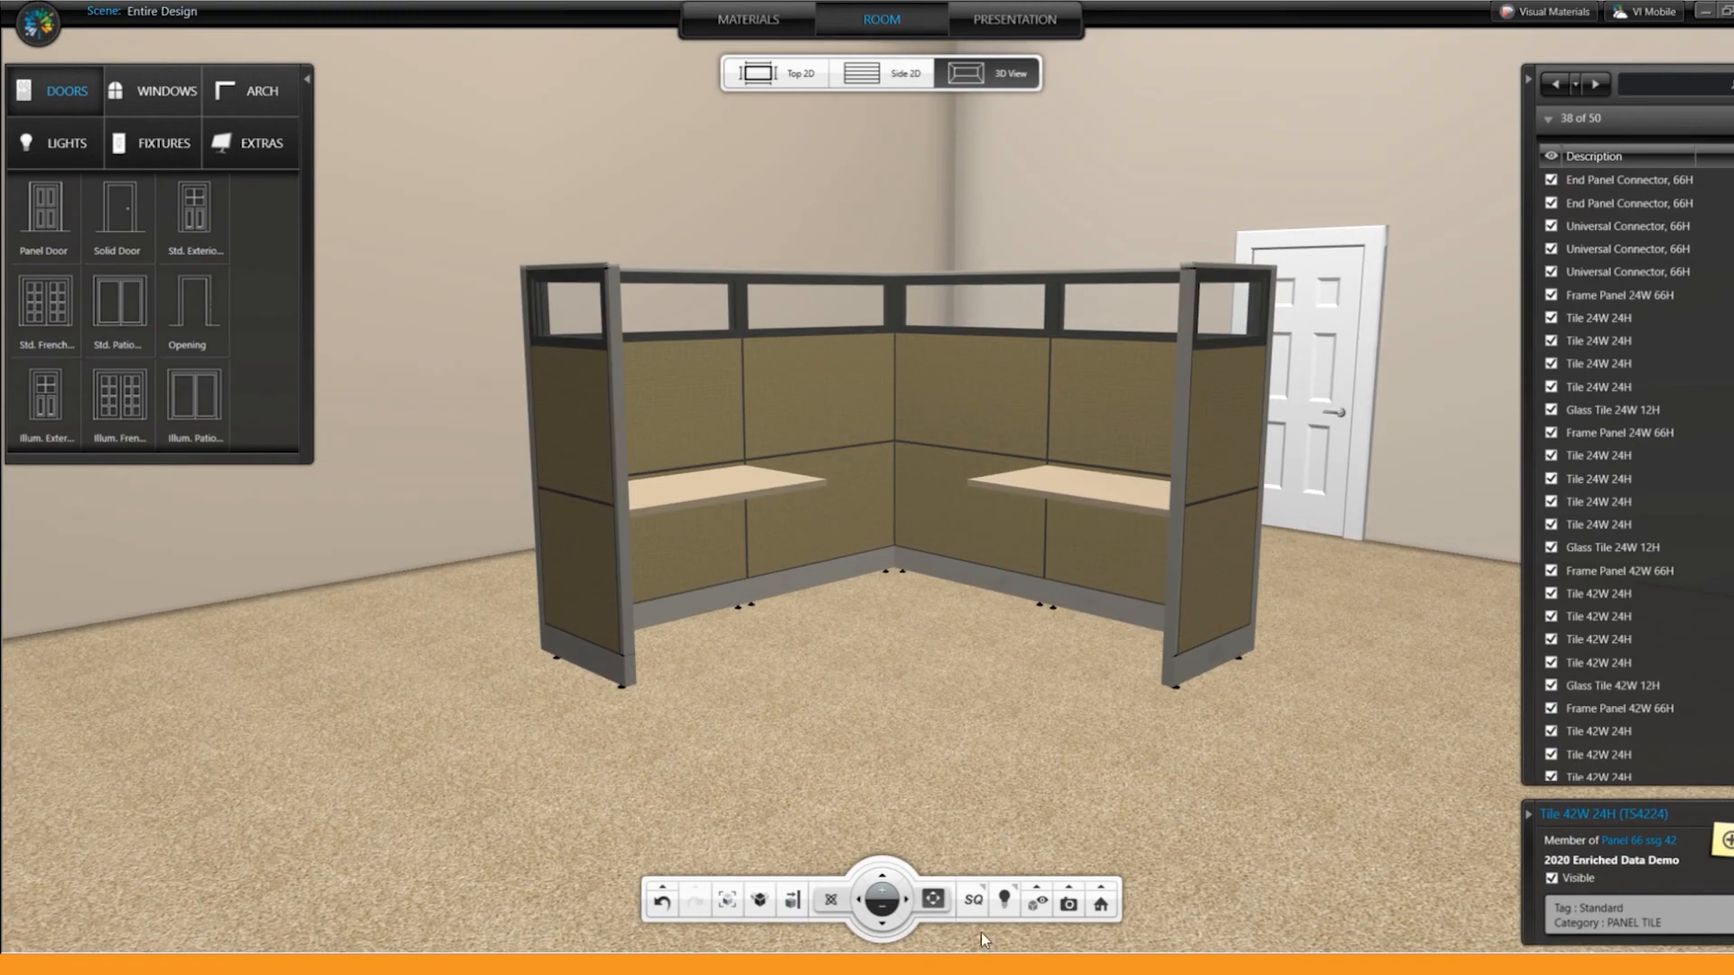
Step: Set the rendering mode of the workstation scene to HL, capture a snapshot and check it in the snapshot list
left_click(975, 906)
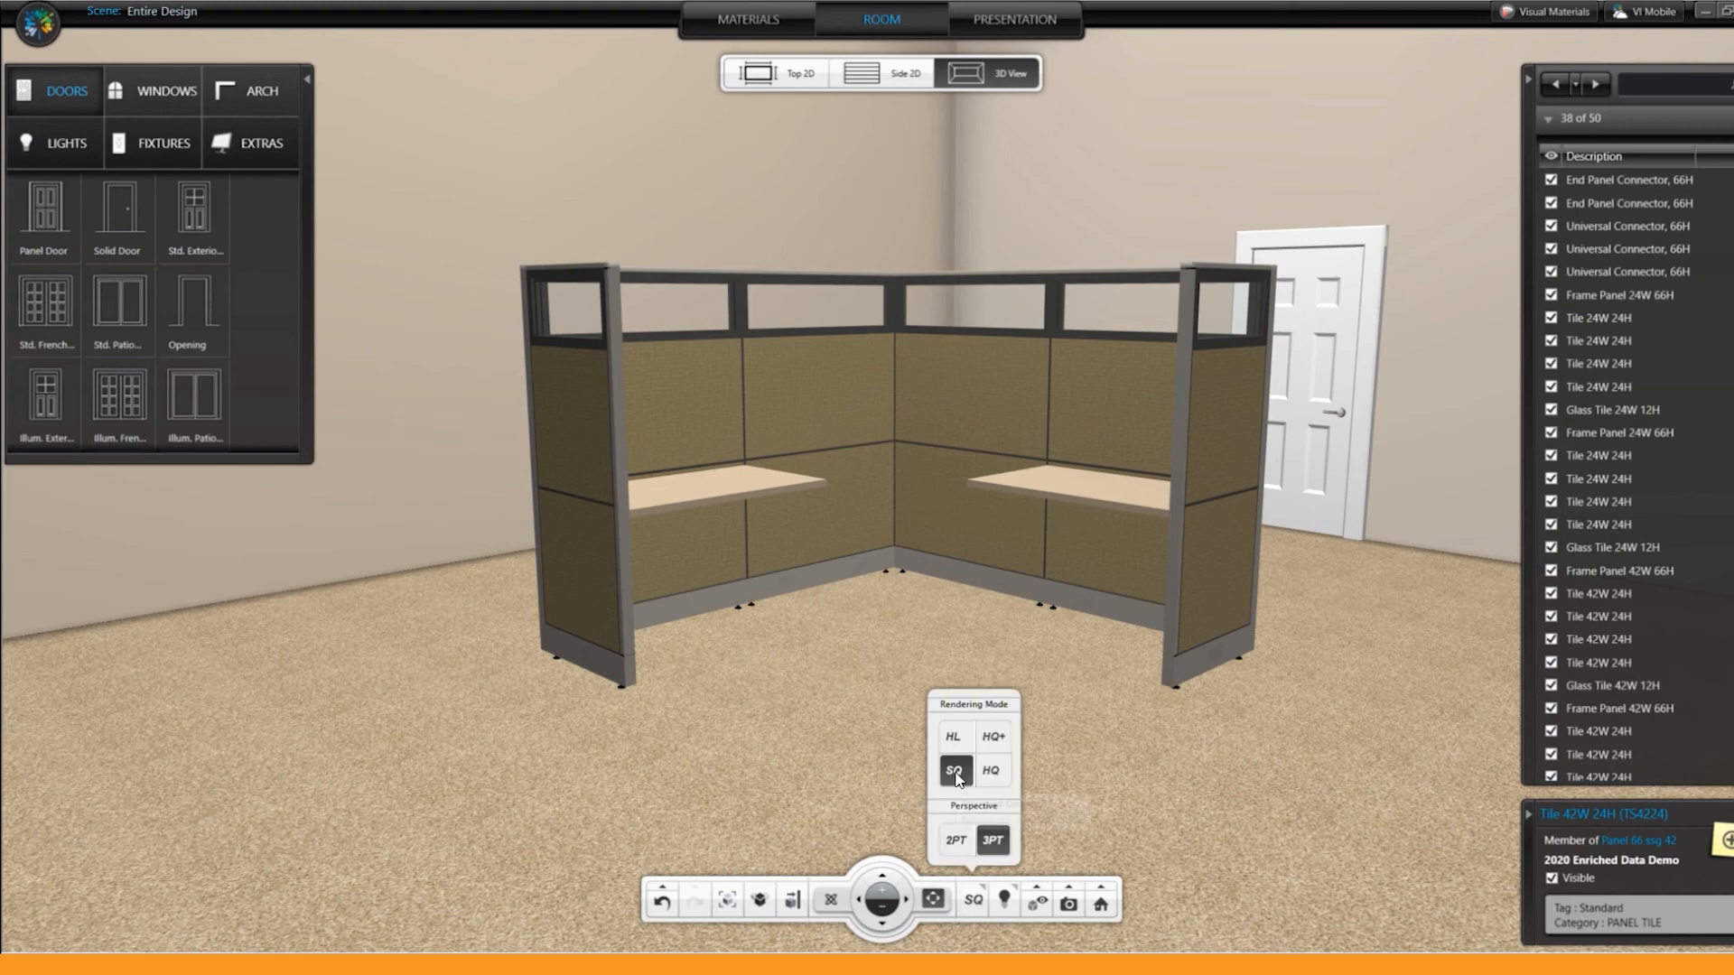
left_click(951, 738)
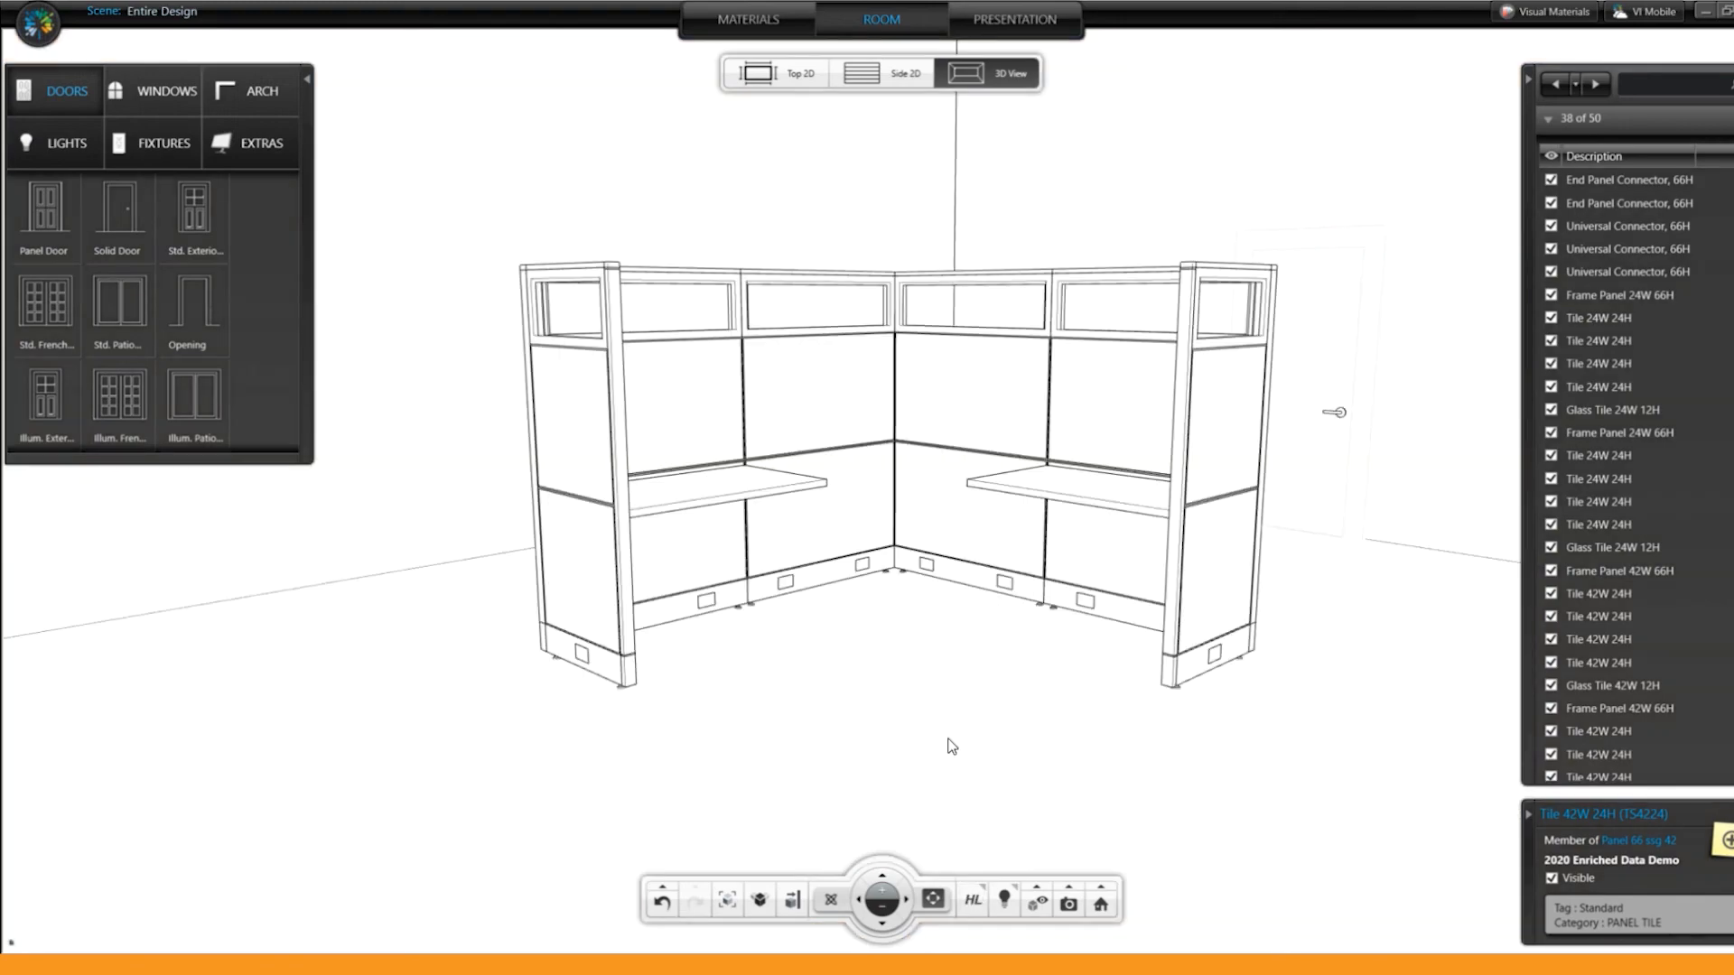
left_click(1070, 905)
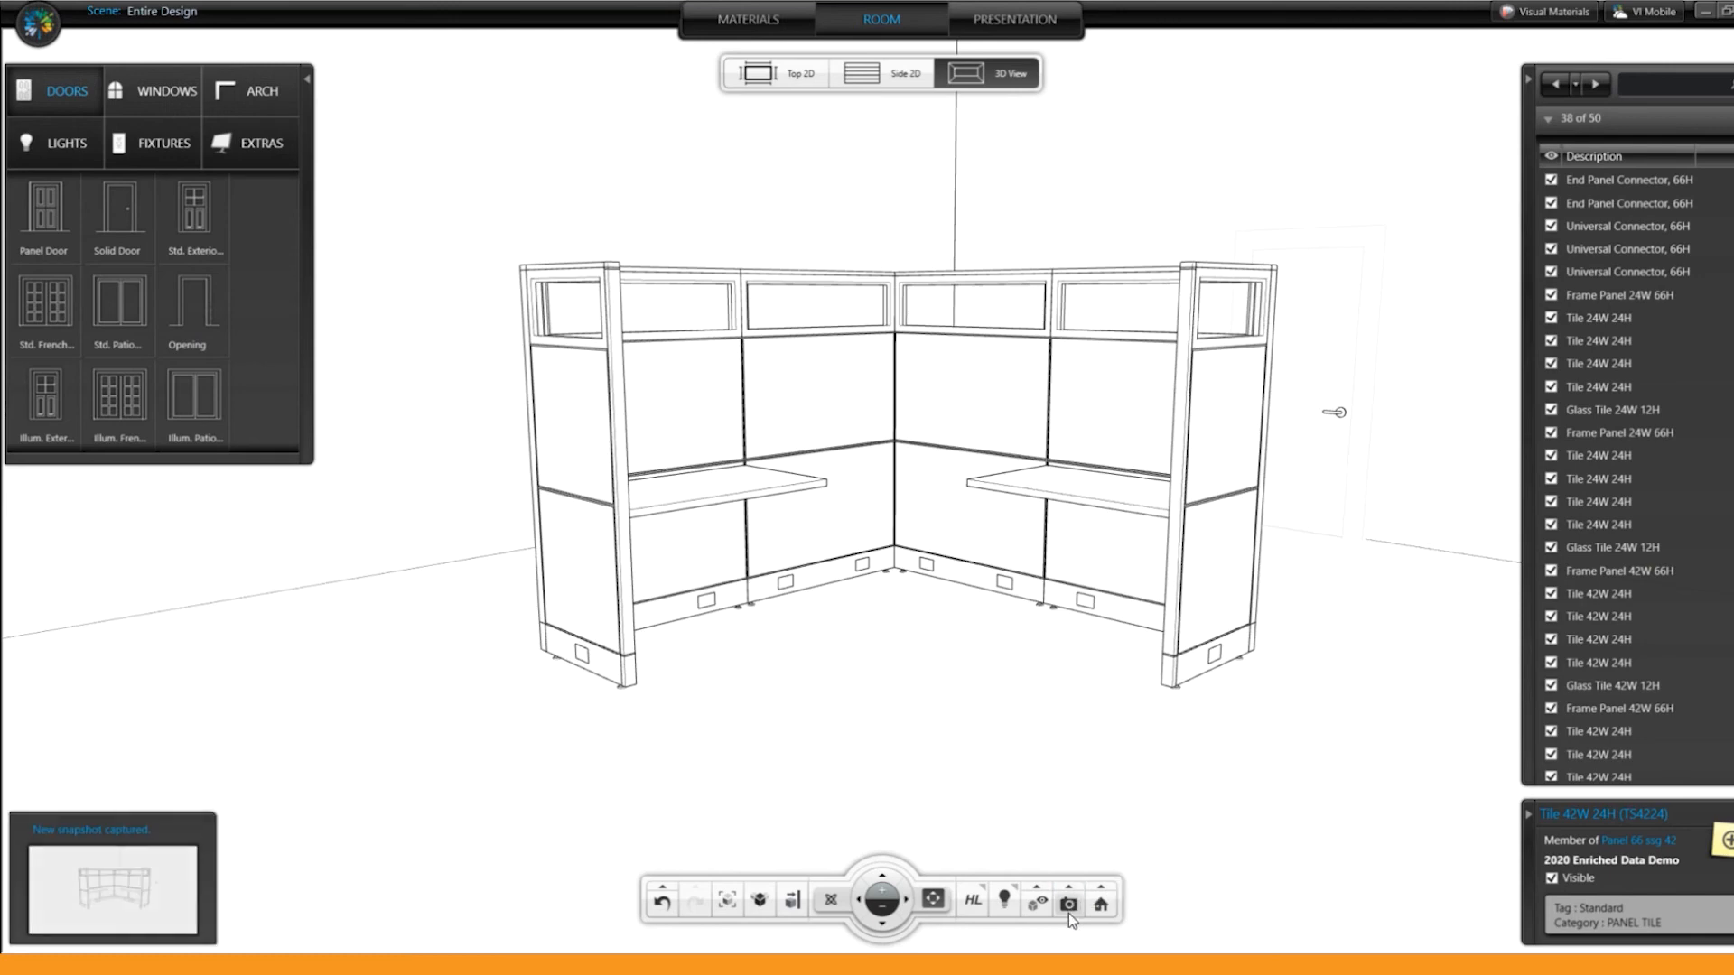
left_click(1073, 886)
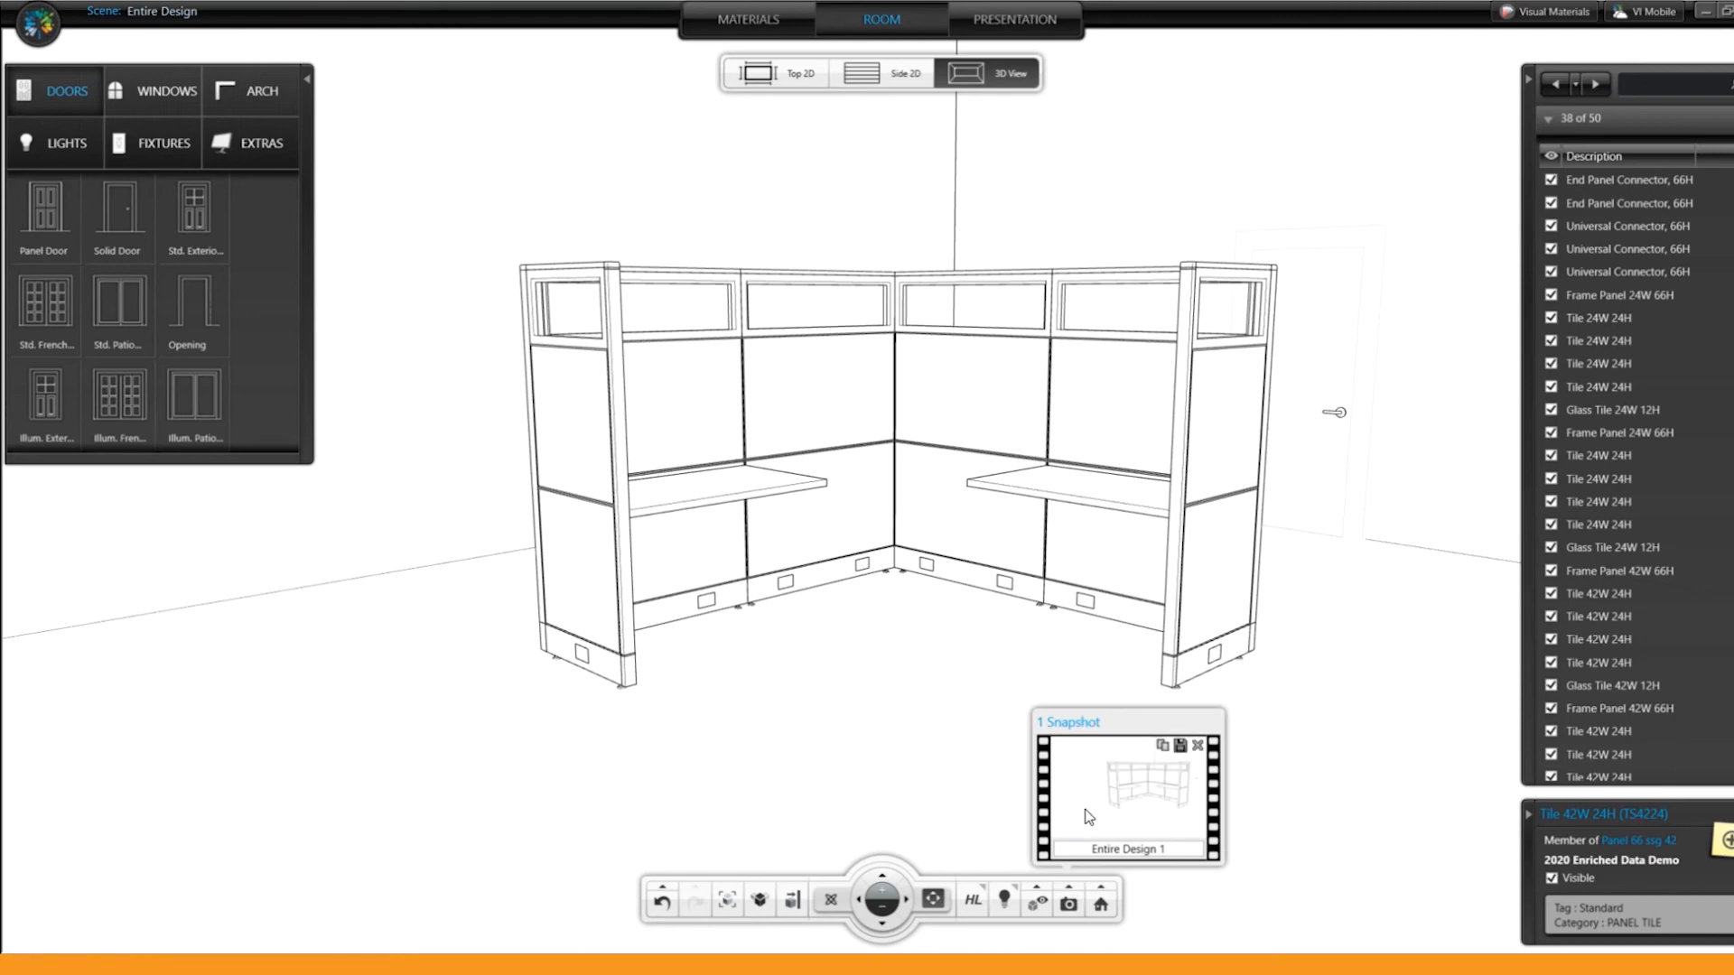
left_click(970, 817)
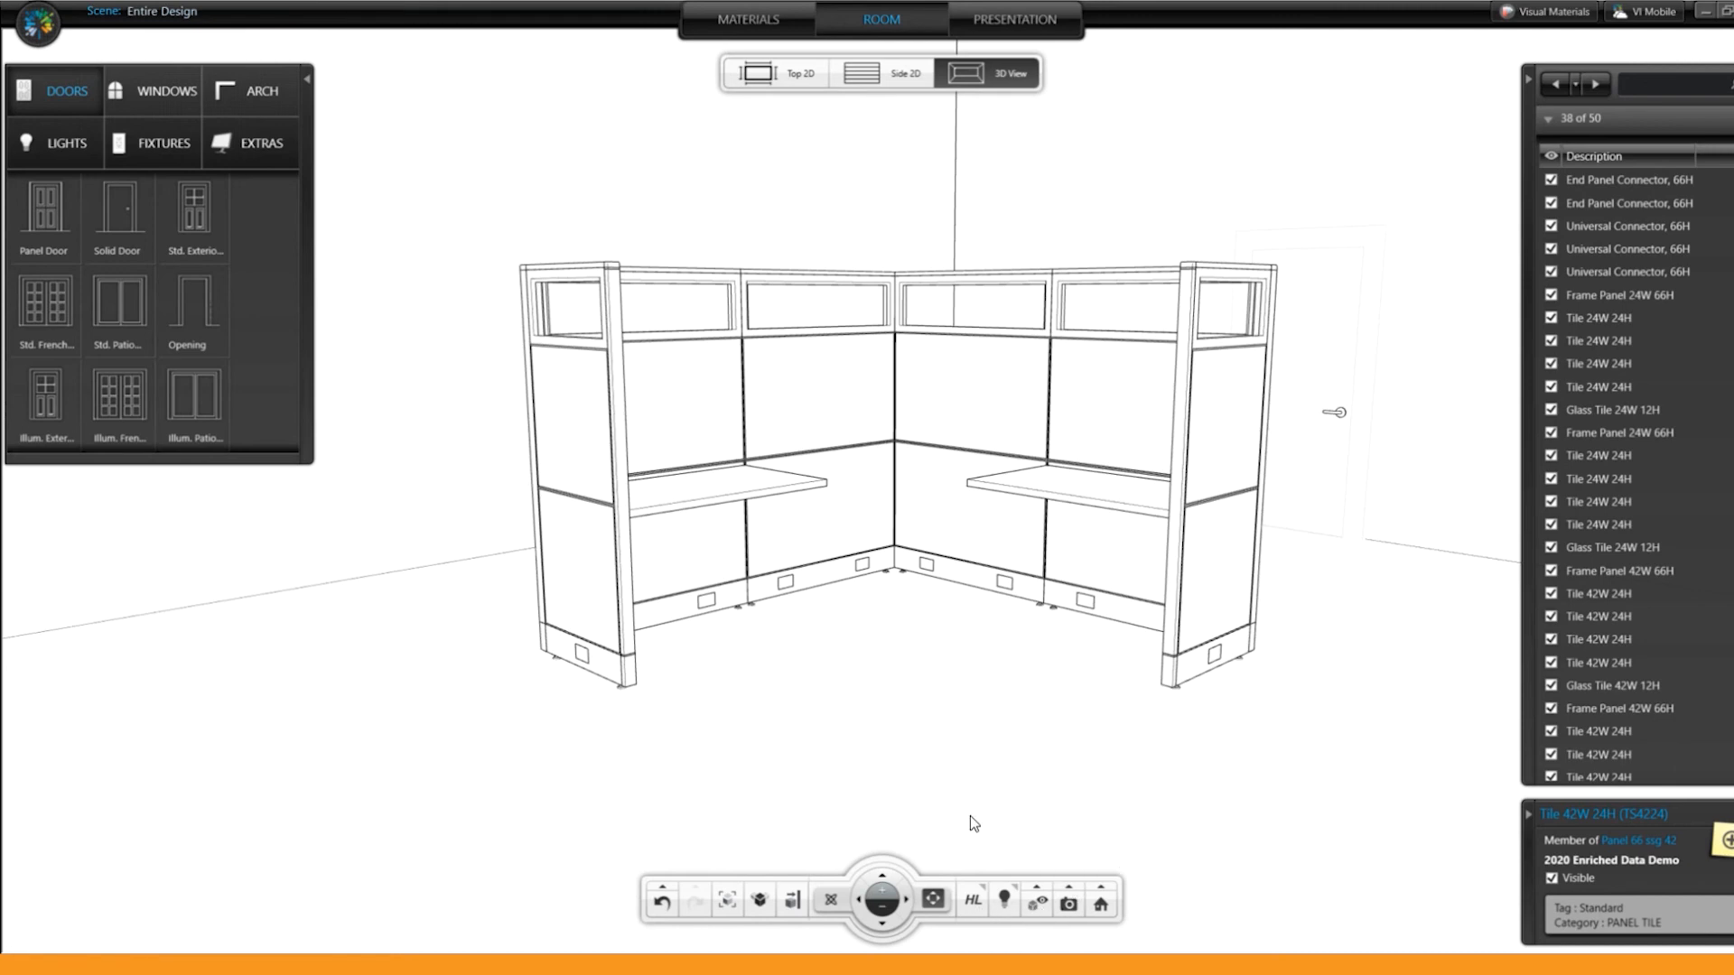
Step: Render the workstation scene in HQ mode, switch it to HQ+ and capture a snapshot of the rendering
left_click(978, 906)
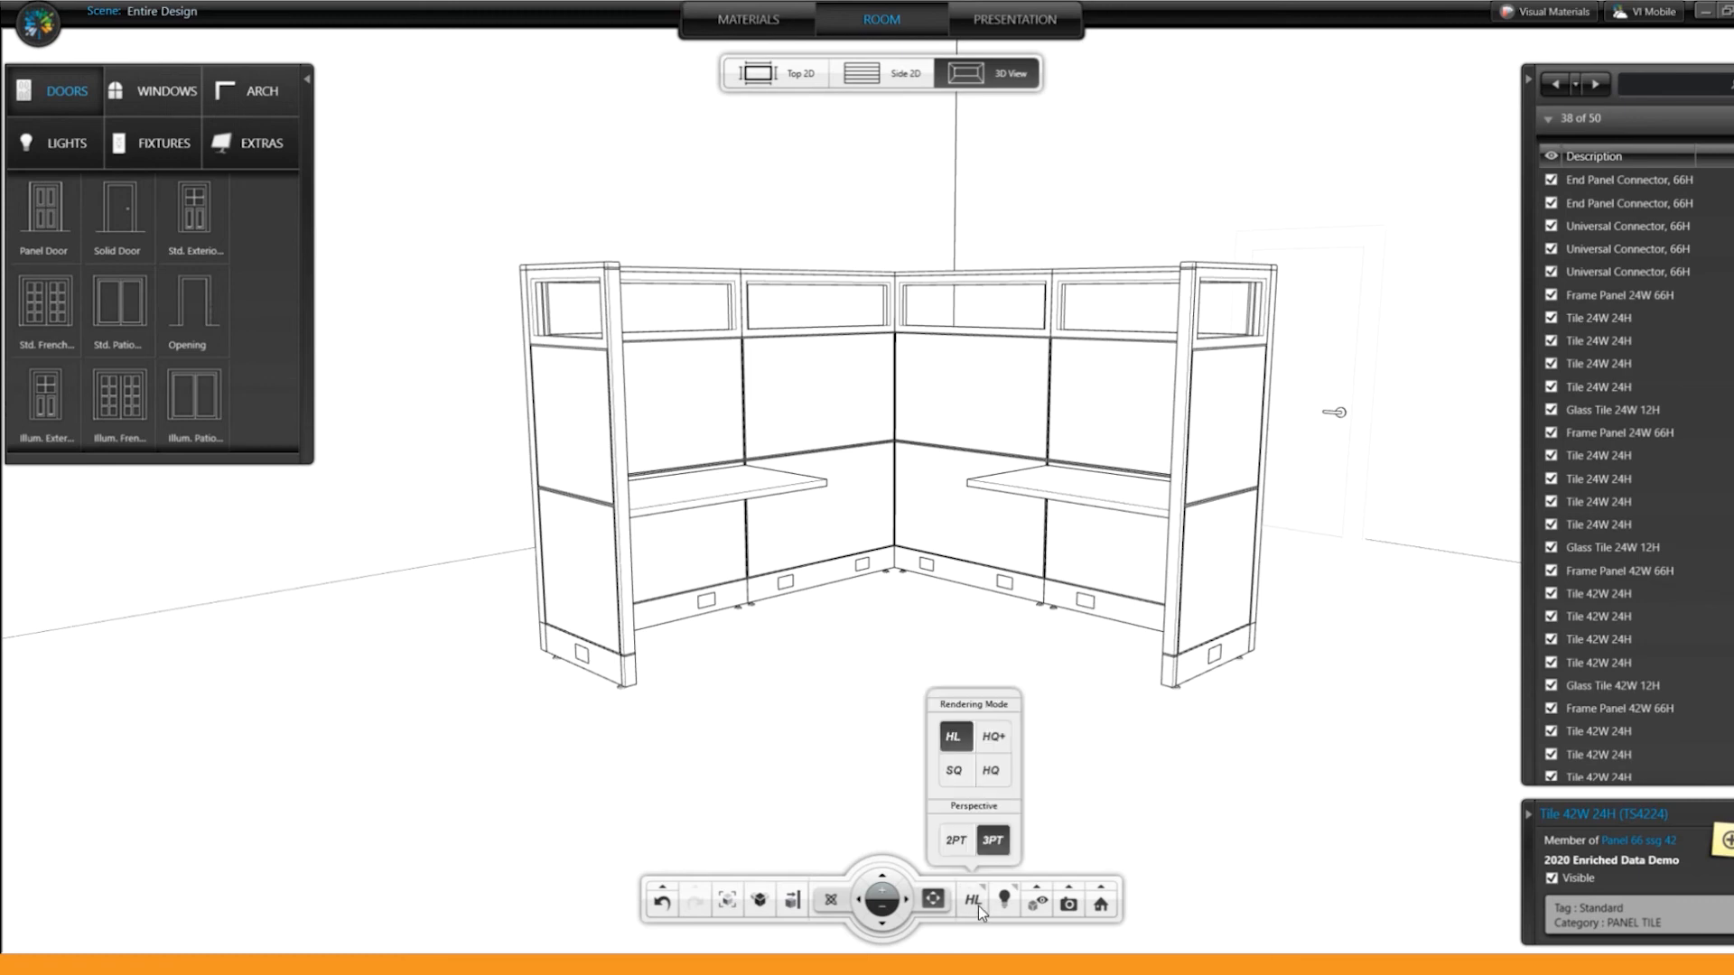
left_click(997, 781)
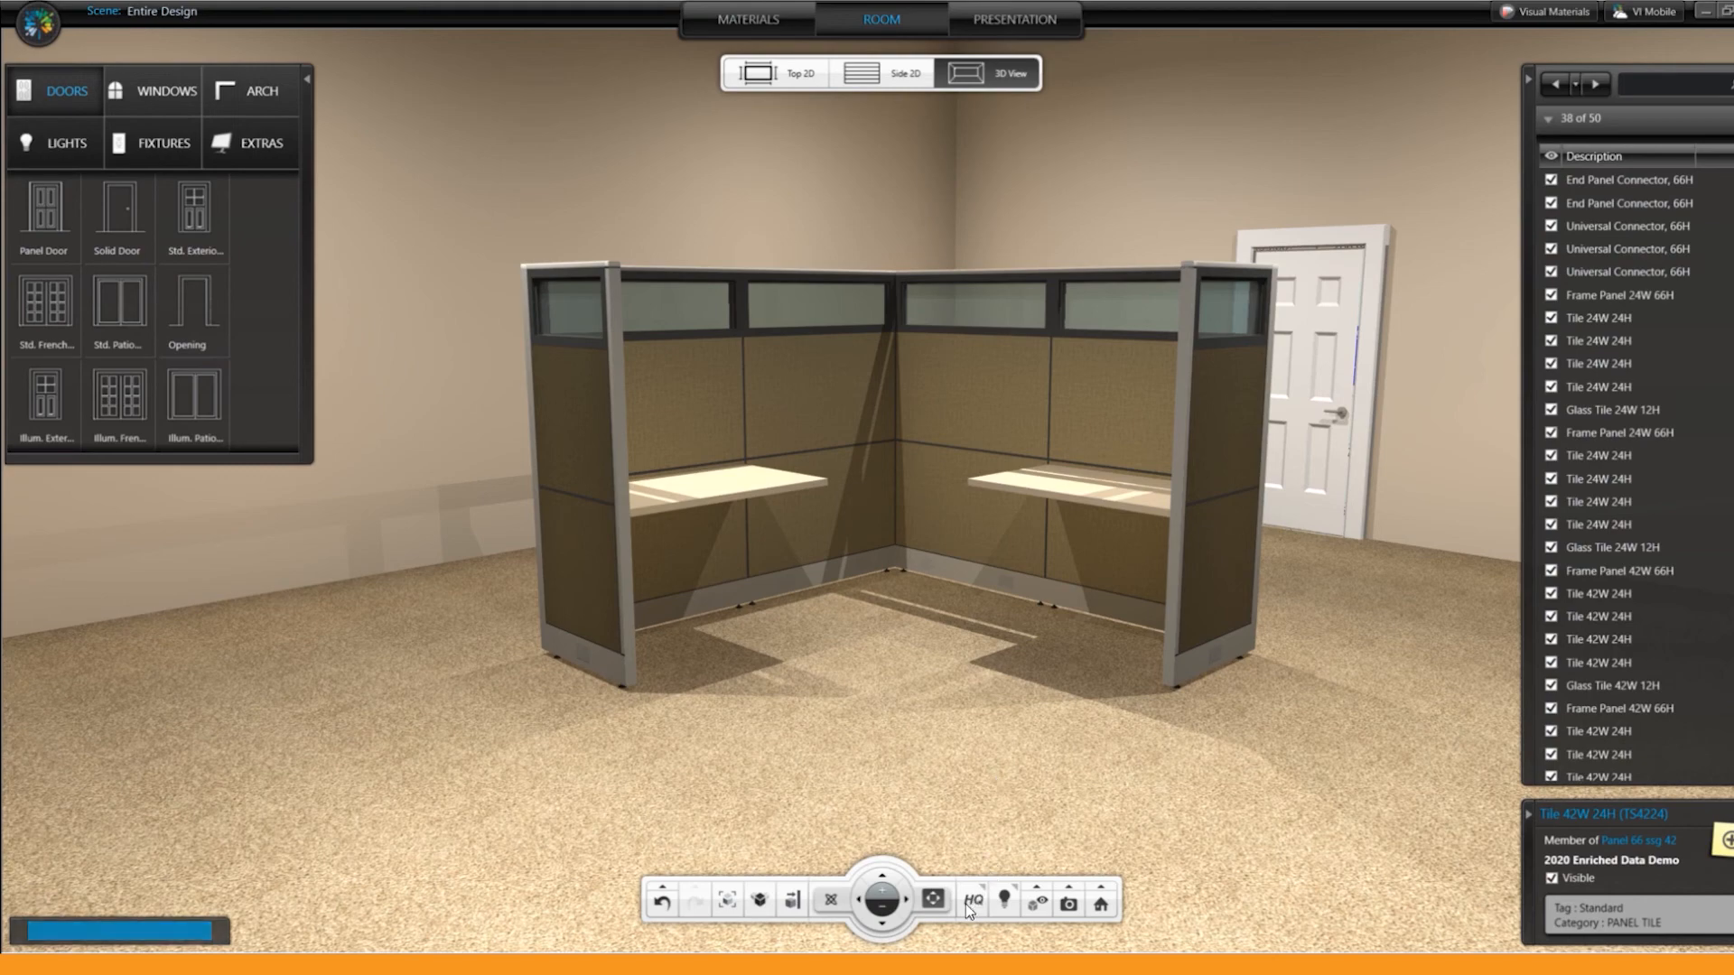
left_click(968, 901)
left_click(993, 737)
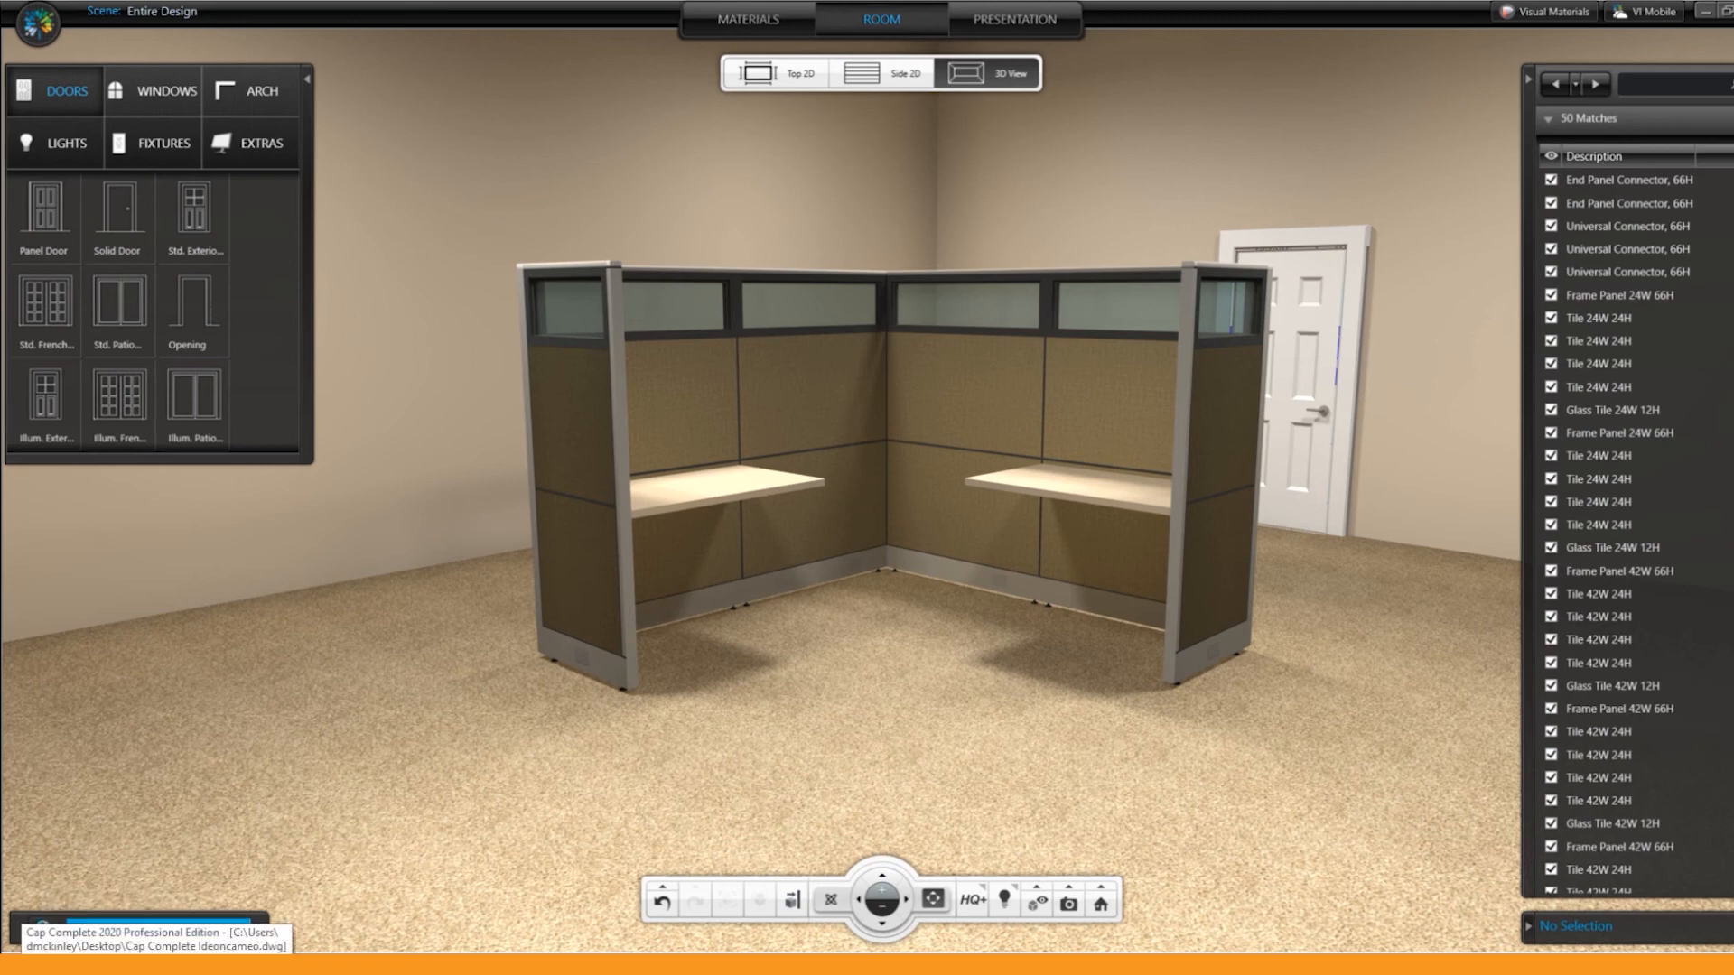
left_click(1068, 903)
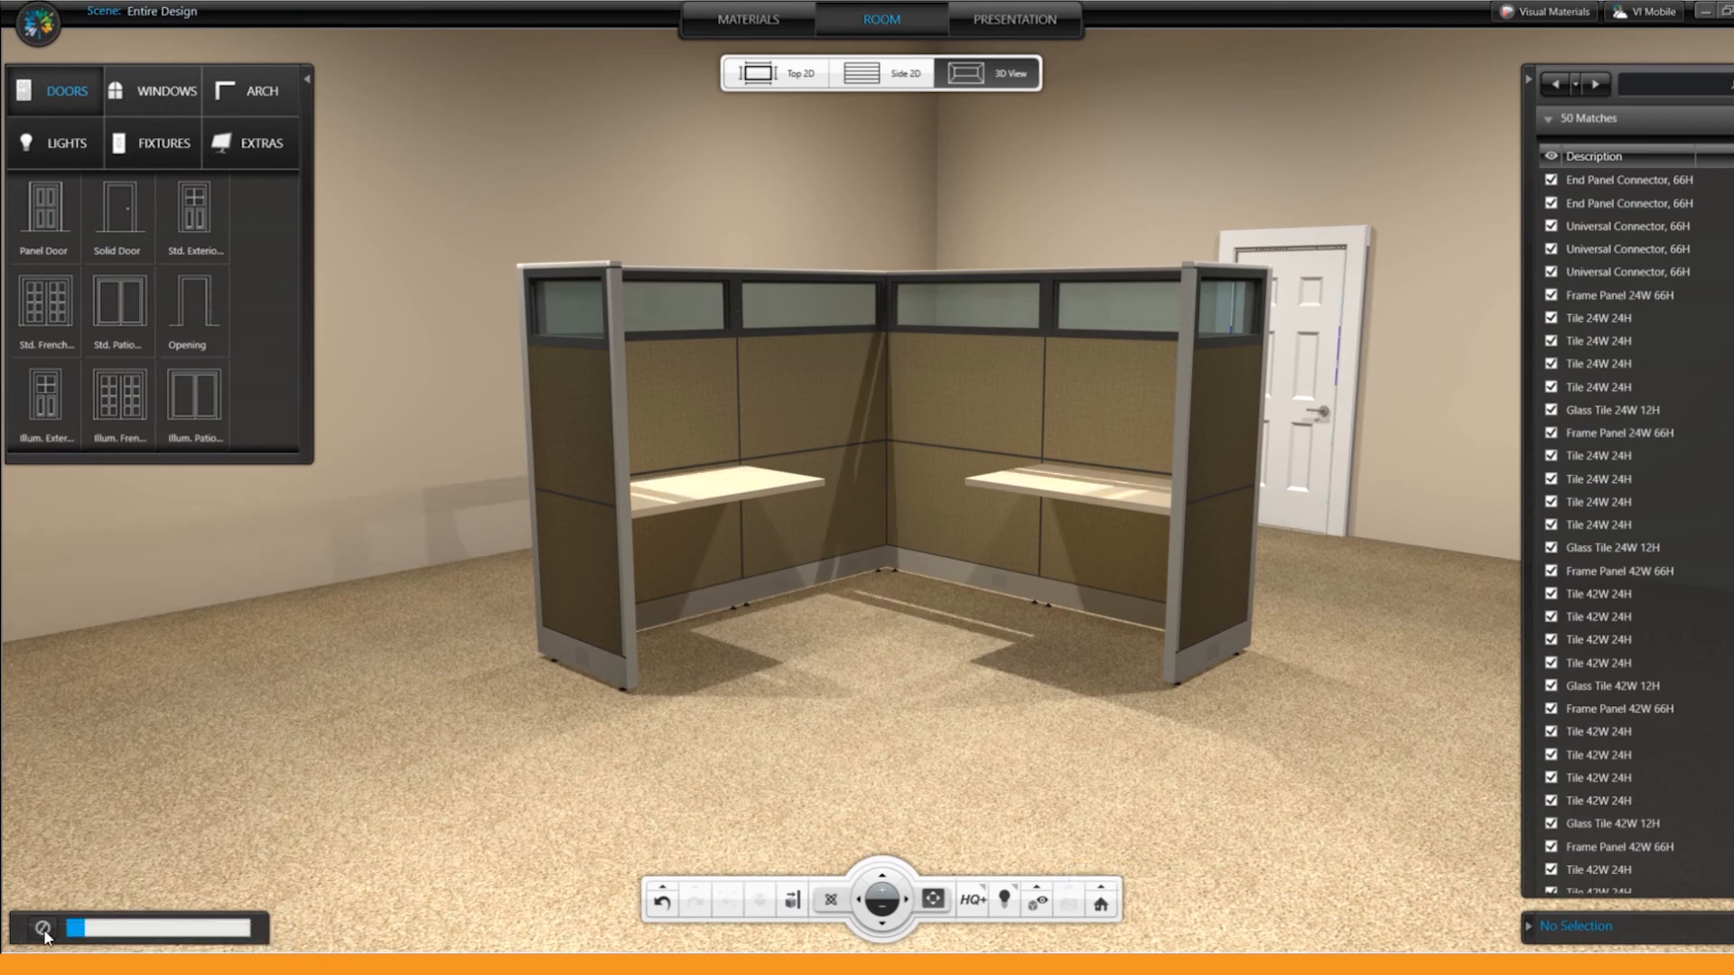
Step: Return the scene to SQ rendering and generate the missing furniture preview images in the presentation view
left_click(973, 899)
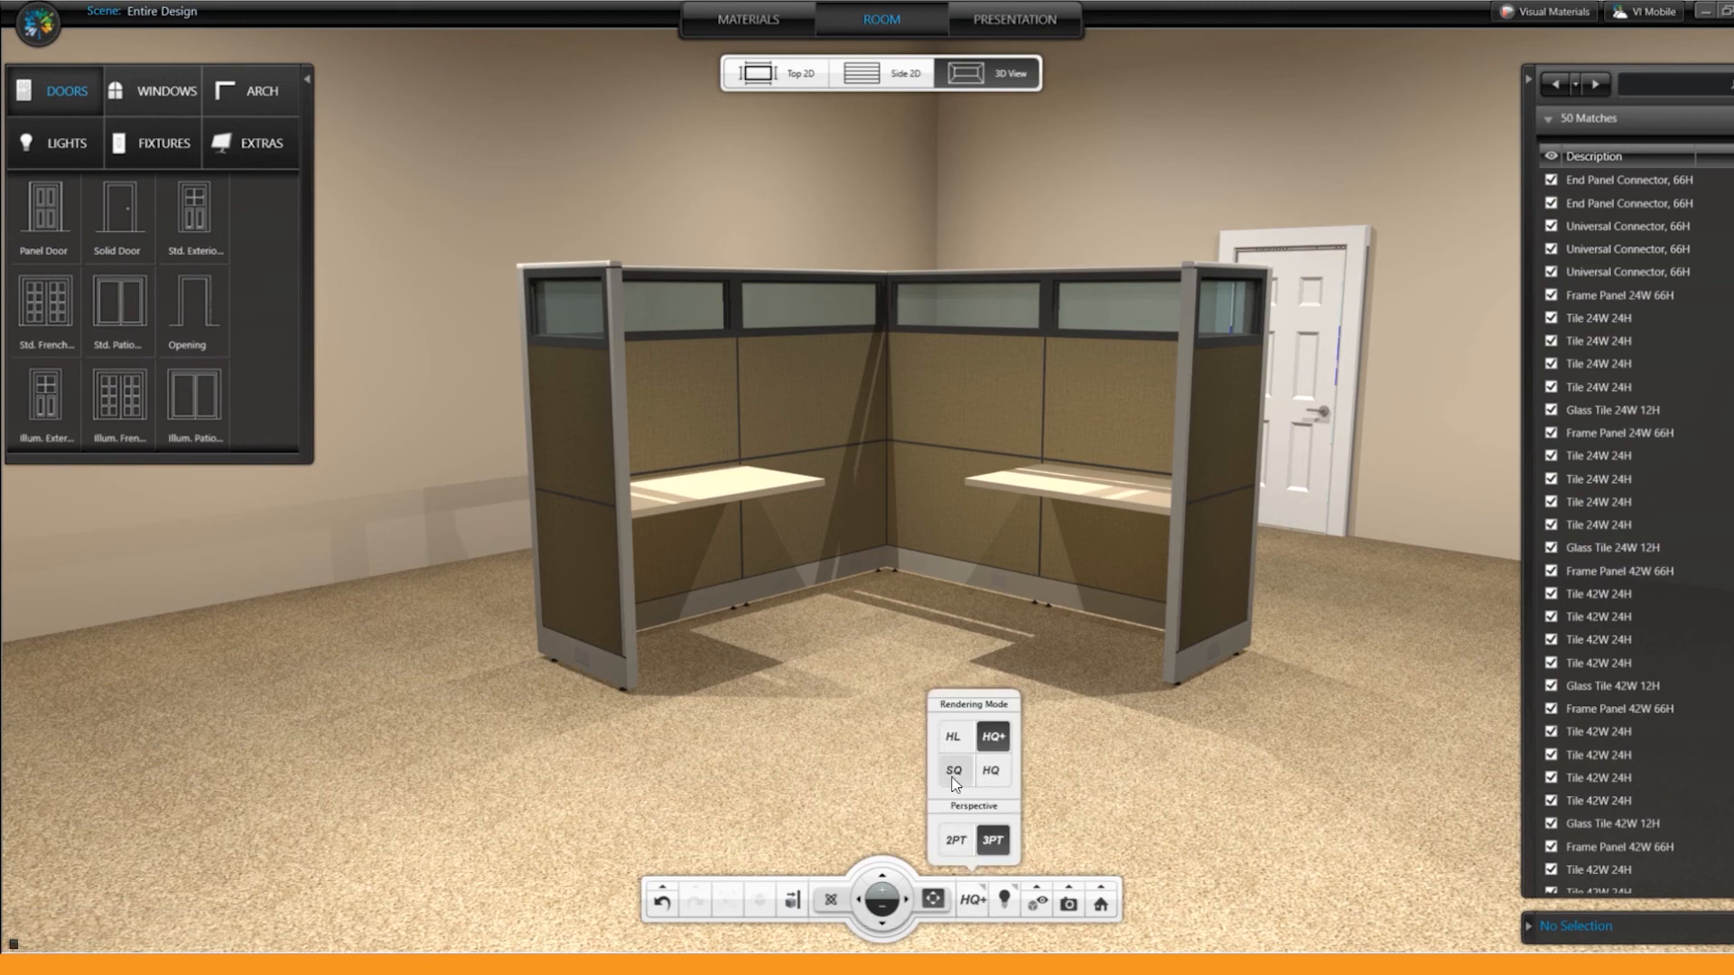
left_click(954, 772)
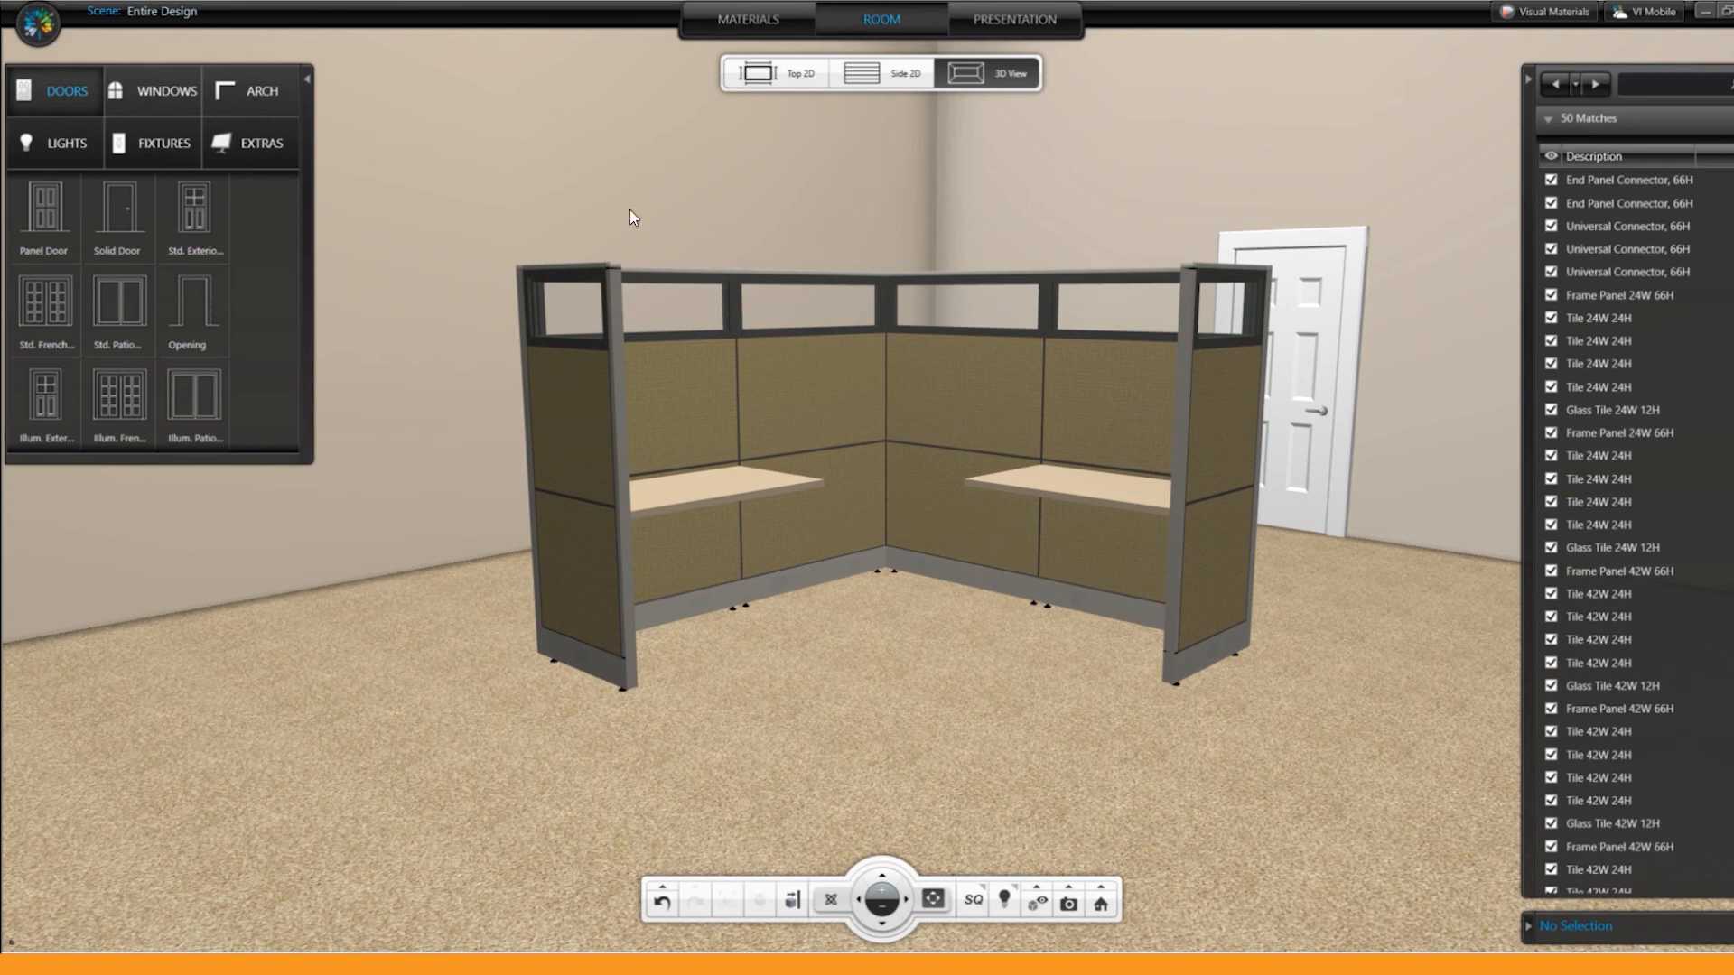
left_click(1016, 17)
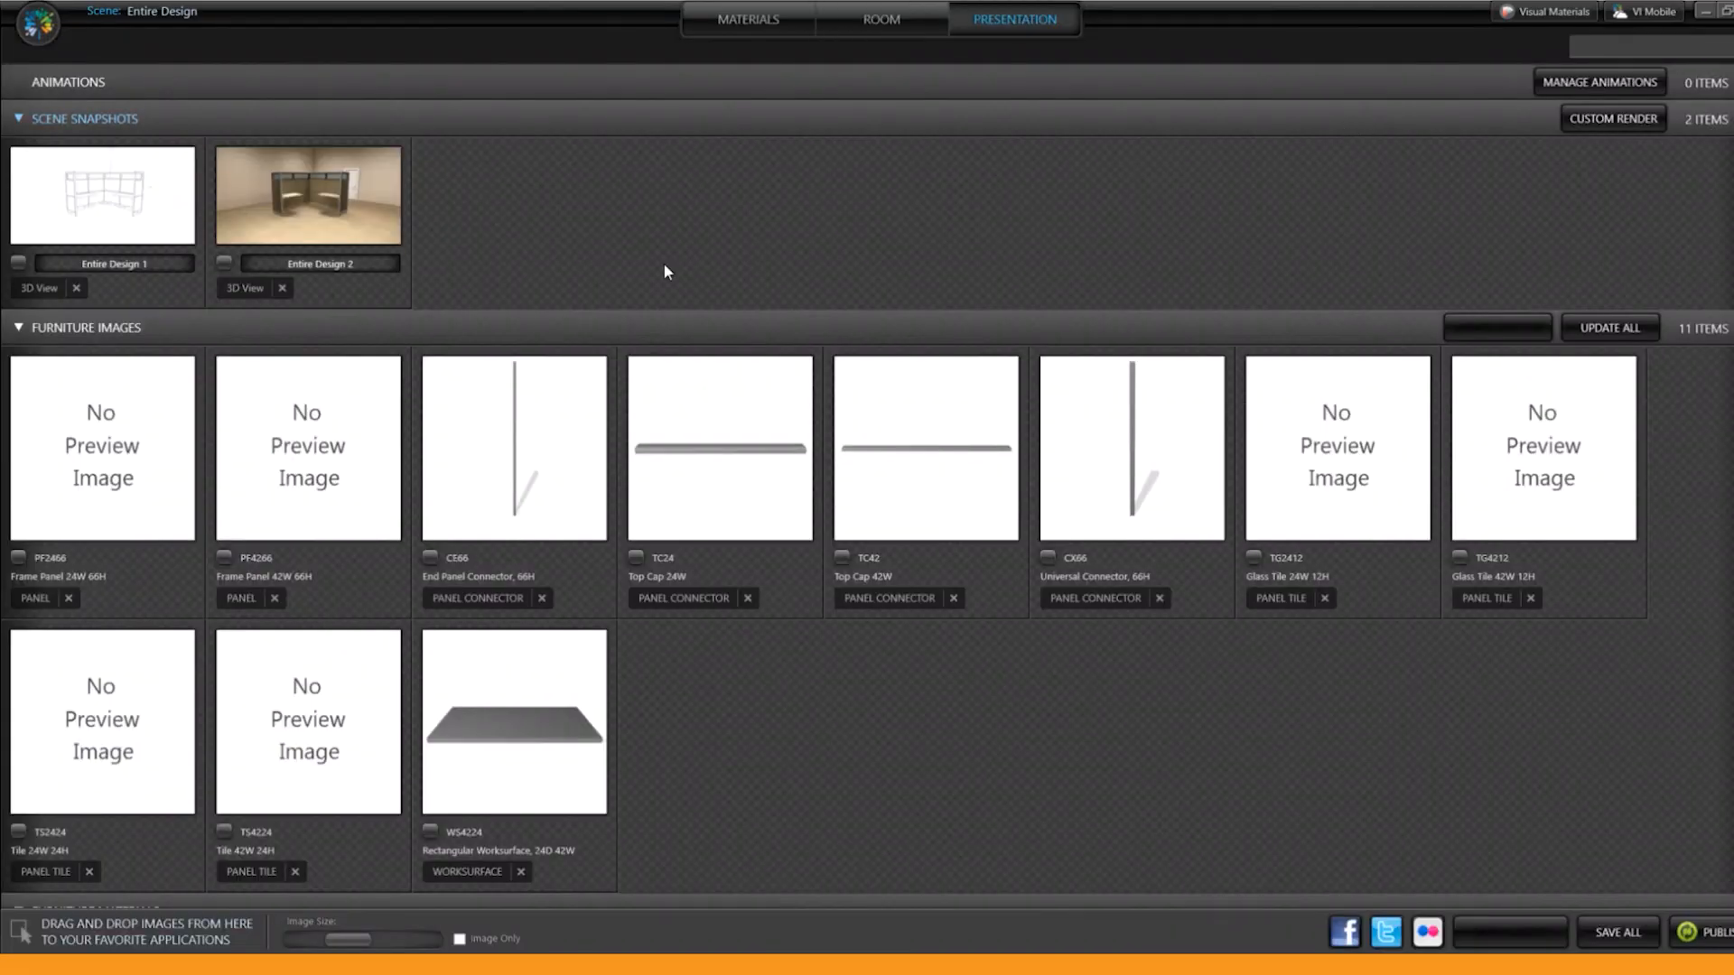
mouse_move(97, 201)
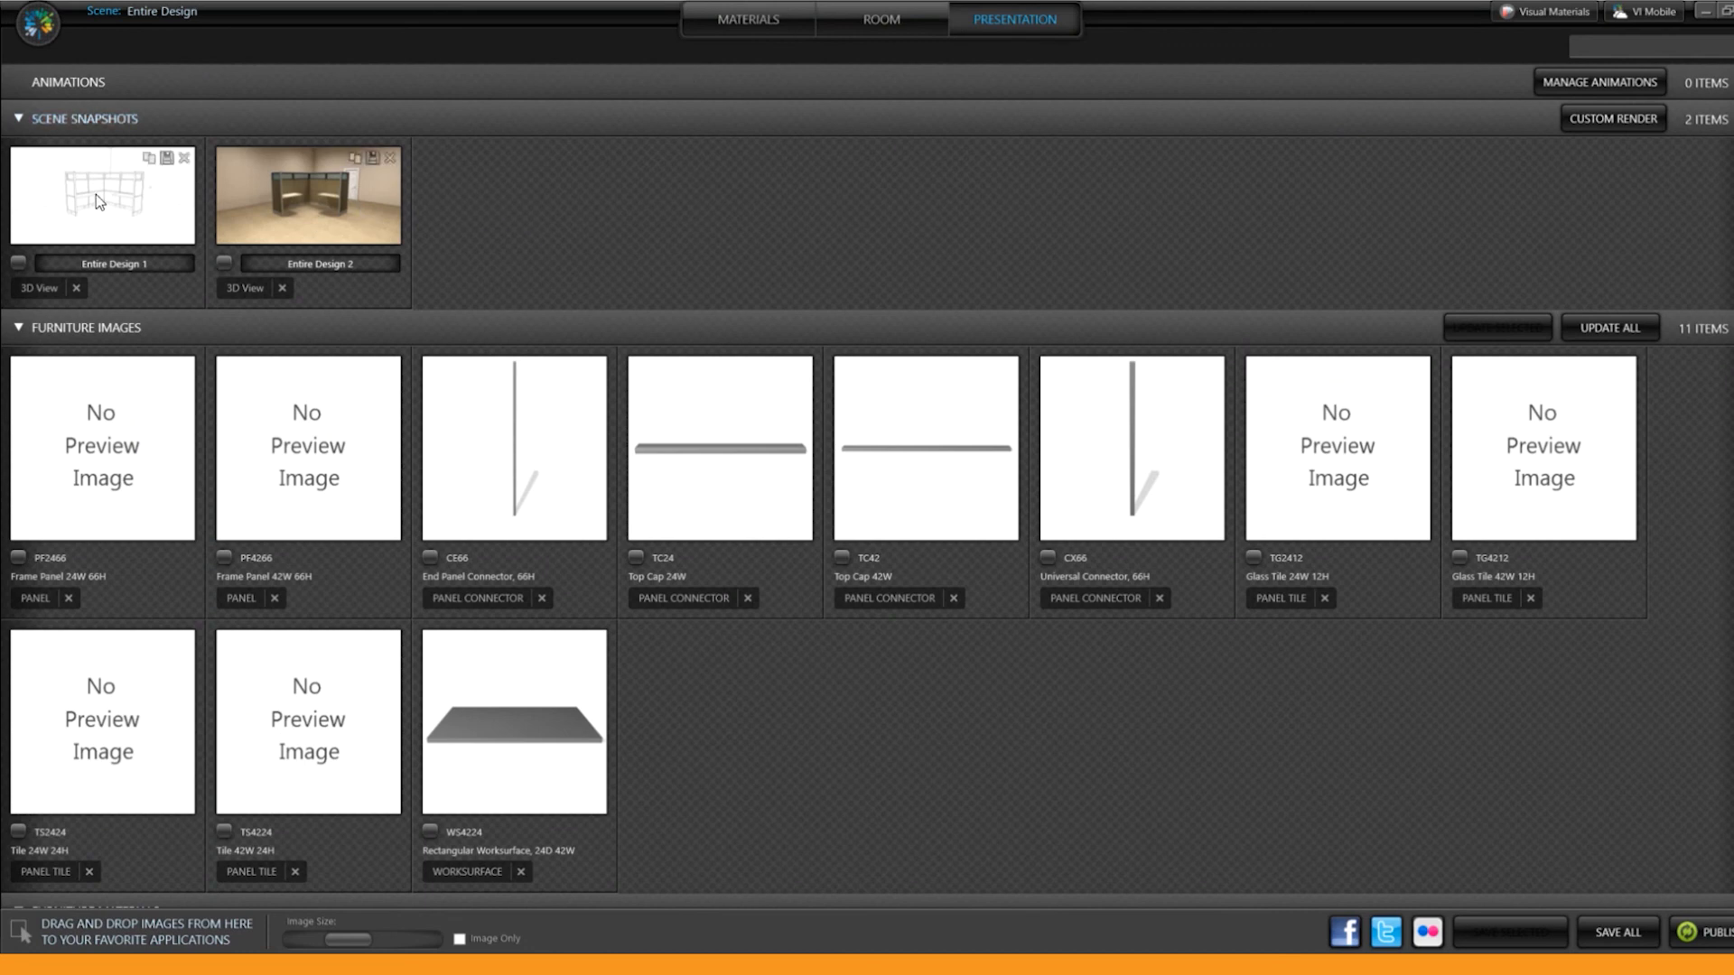
mouse_move(327, 197)
left_click(1609, 329)
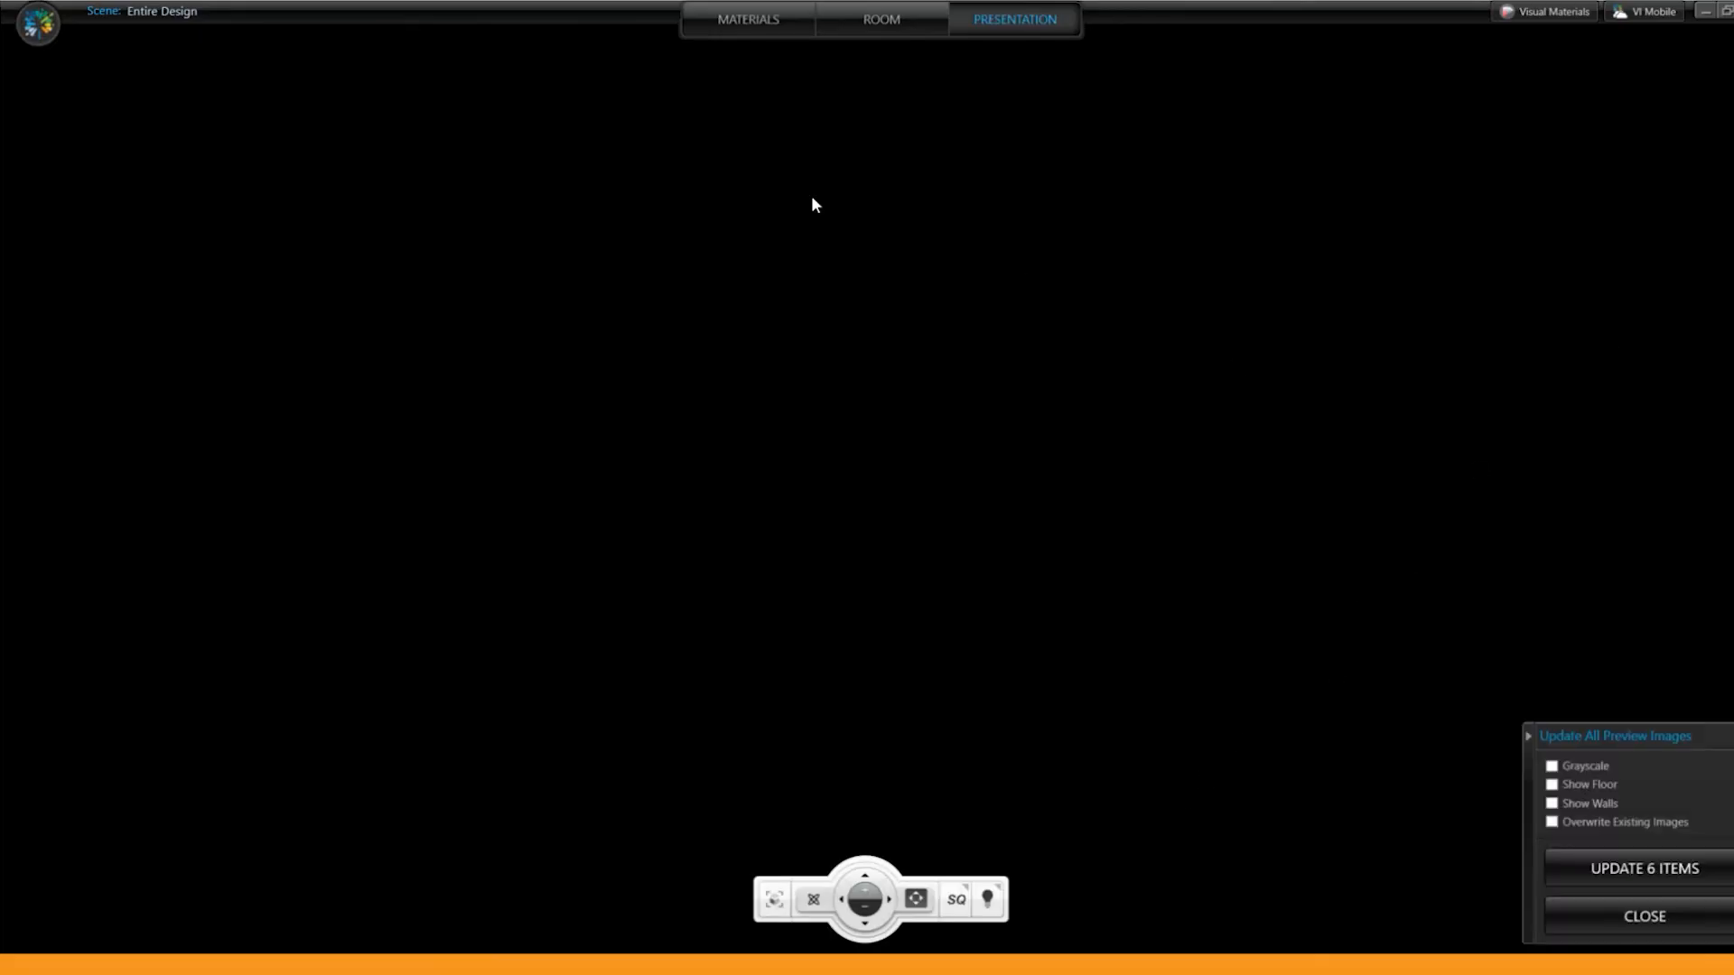
left_click(1616, 869)
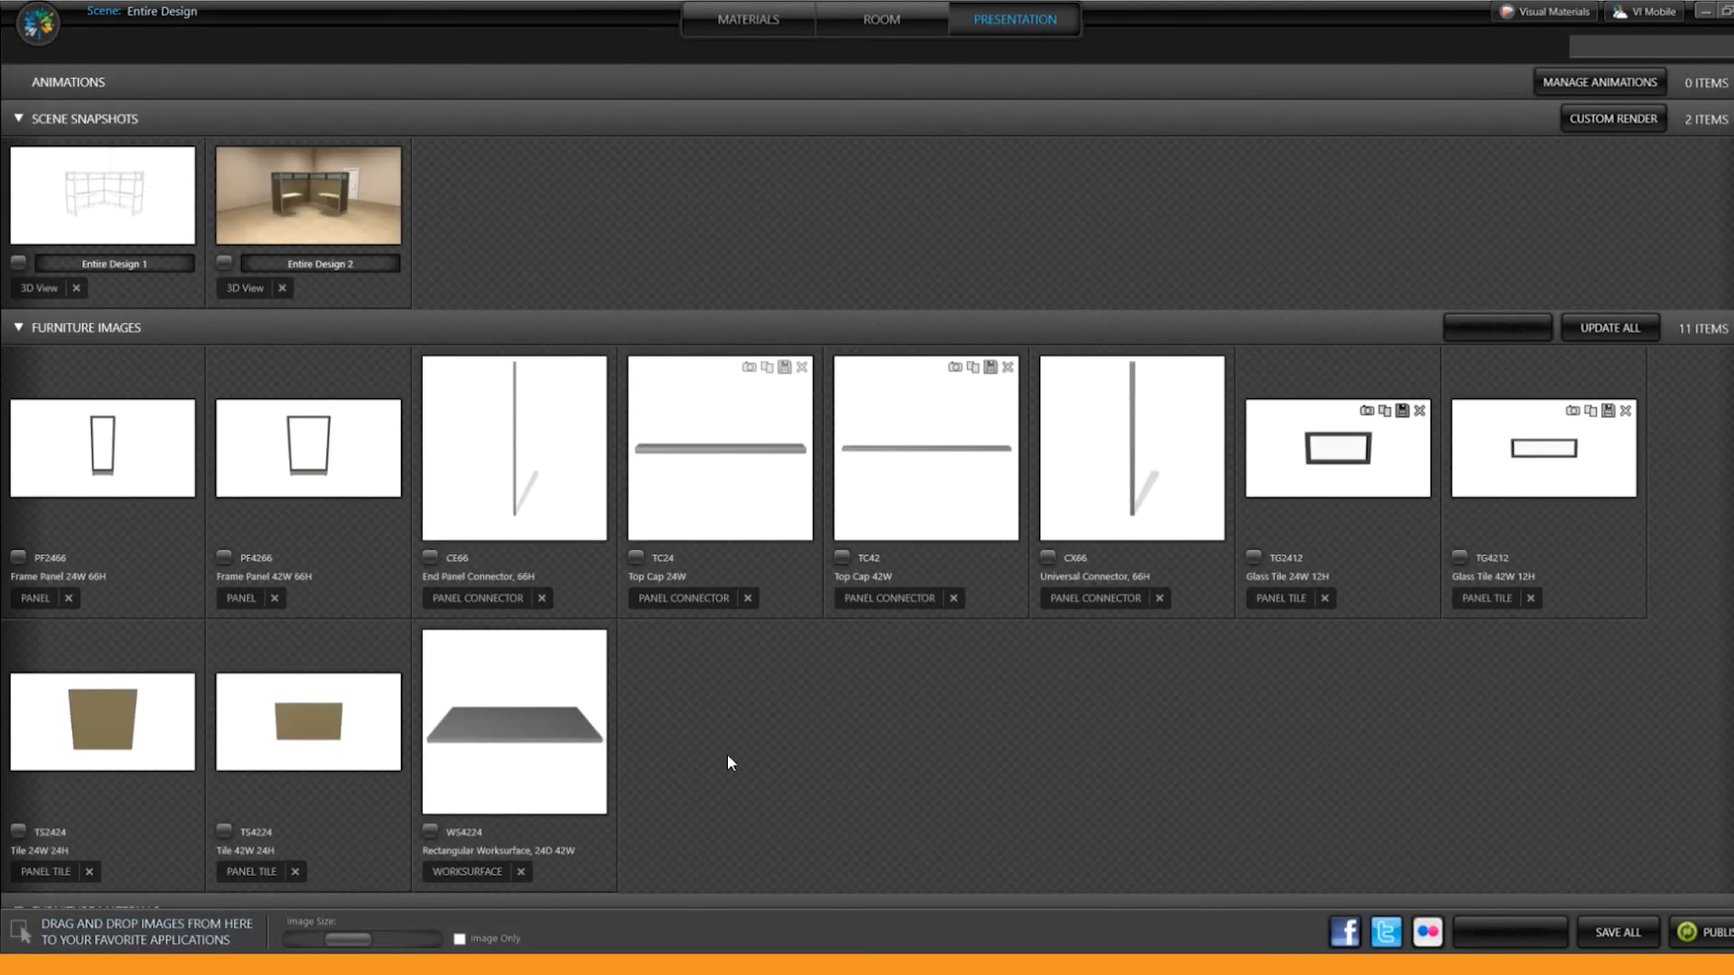
Step: Look through the furniture and room materials and bring the rendered Entire Design 2 snapshot into a PowerPoint slide
scroll(744, 740, "down", 5)
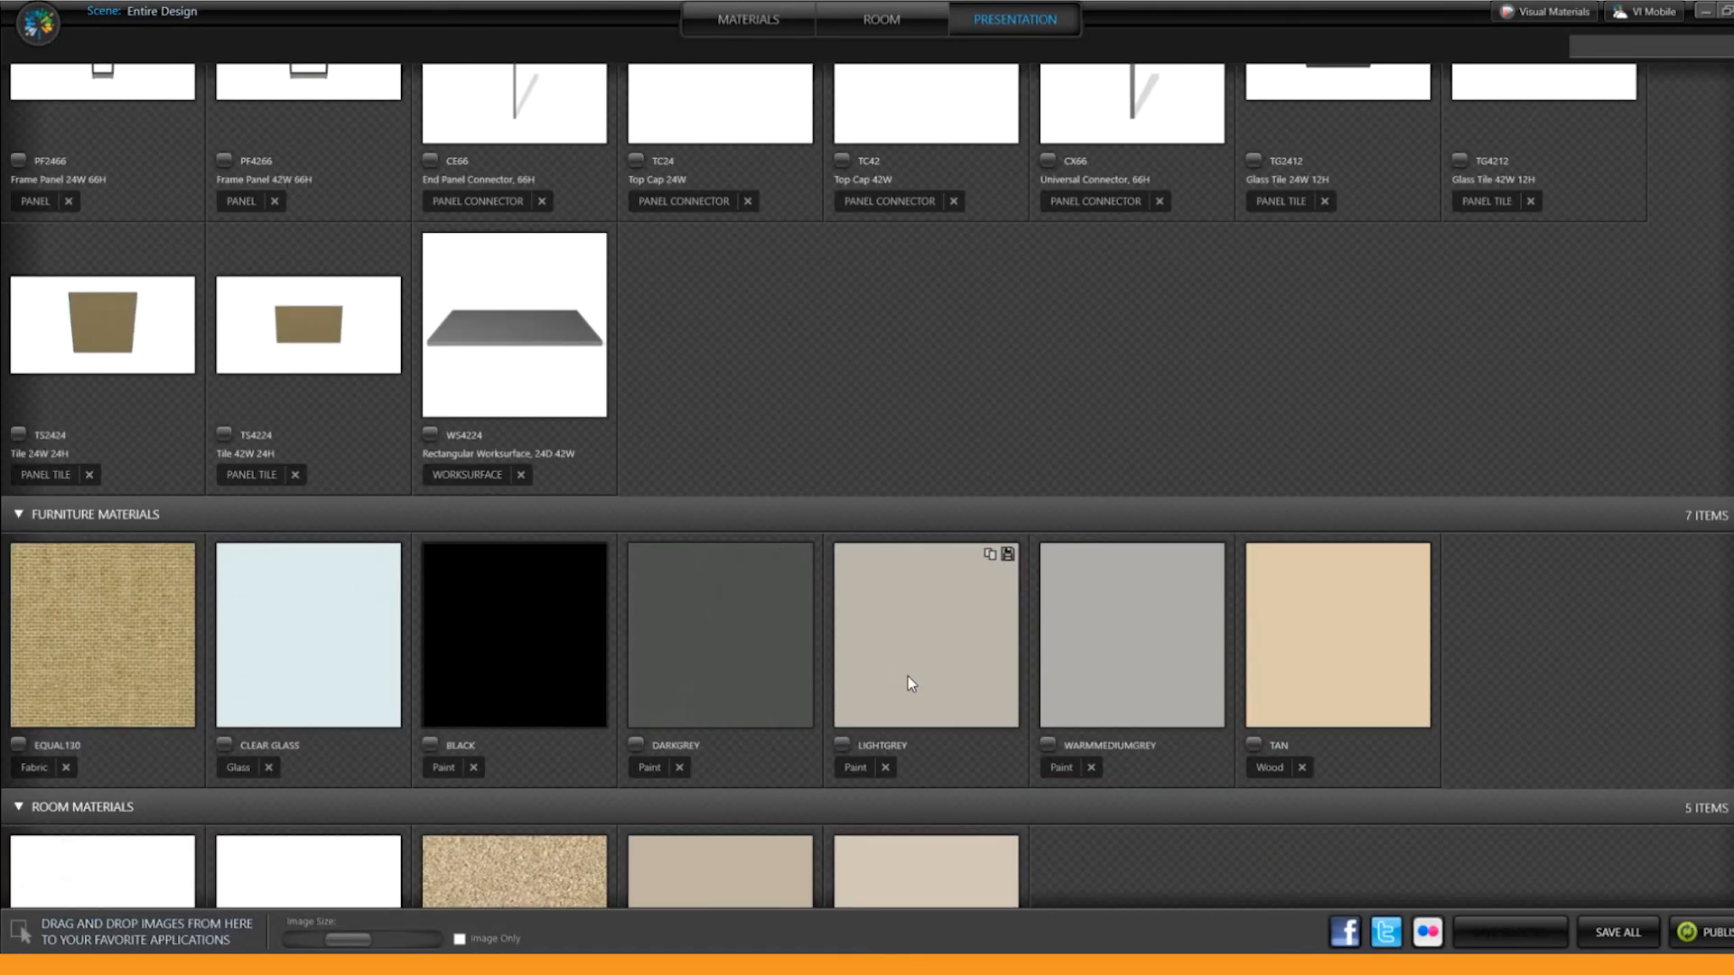
scroll(908, 674, "down", 2)
scroll(549, 690, "up", 1)
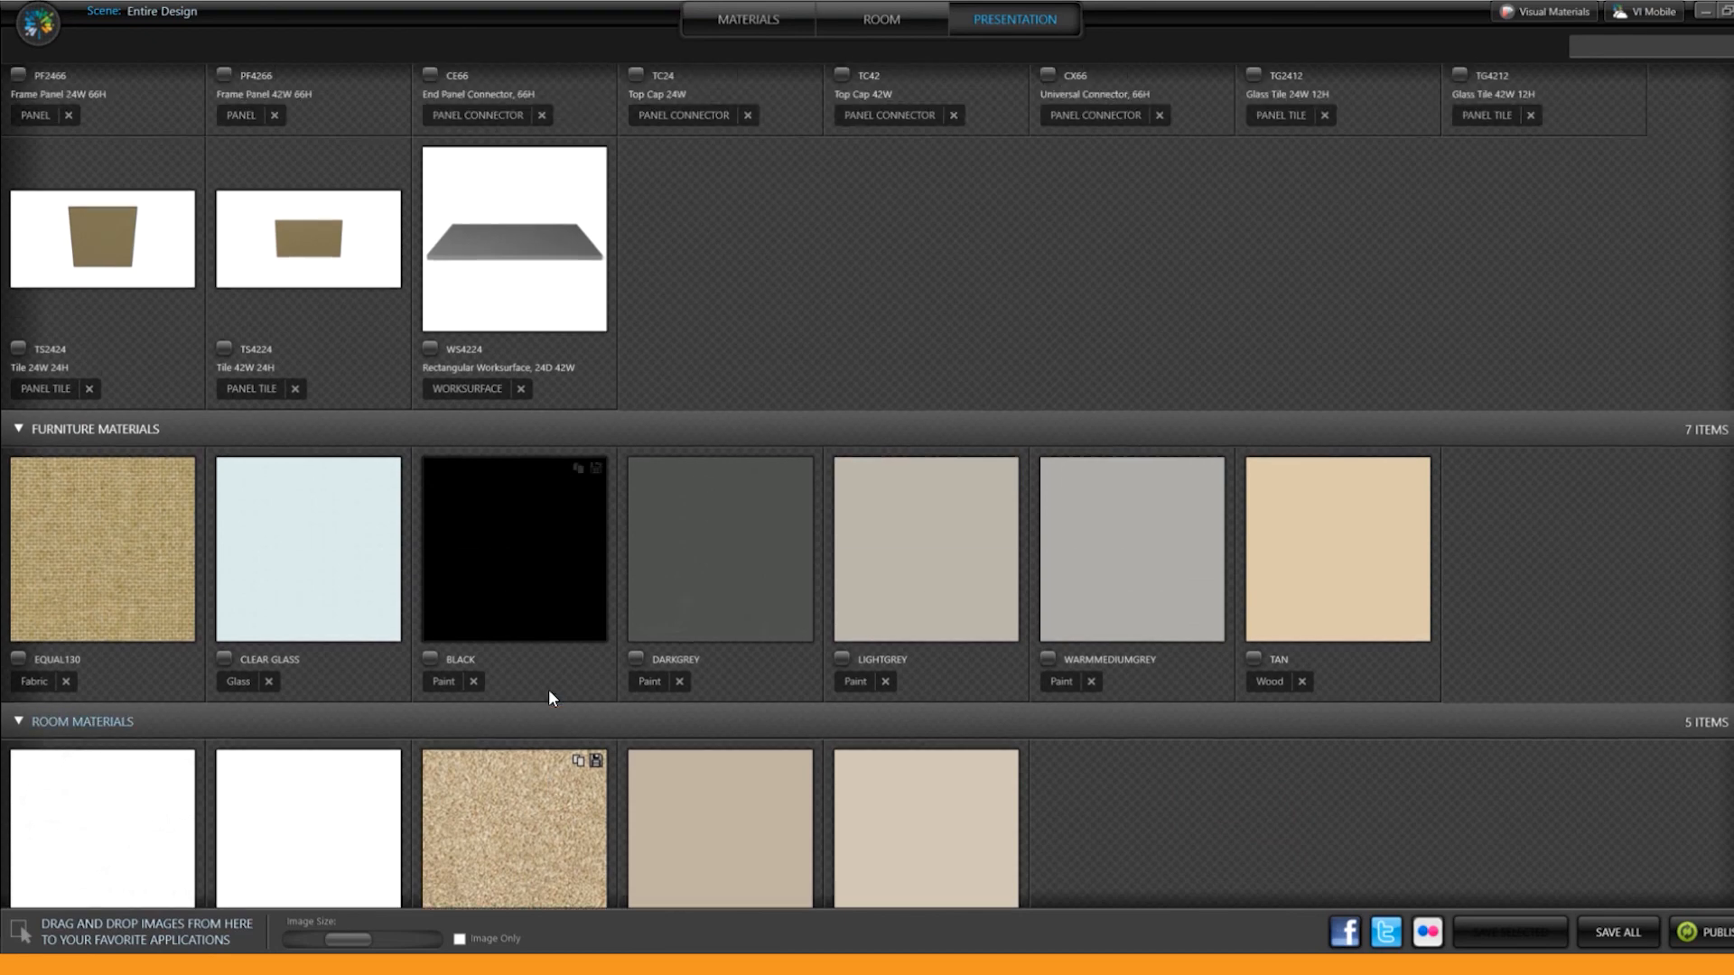
scroll(549, 690, "up", 6)
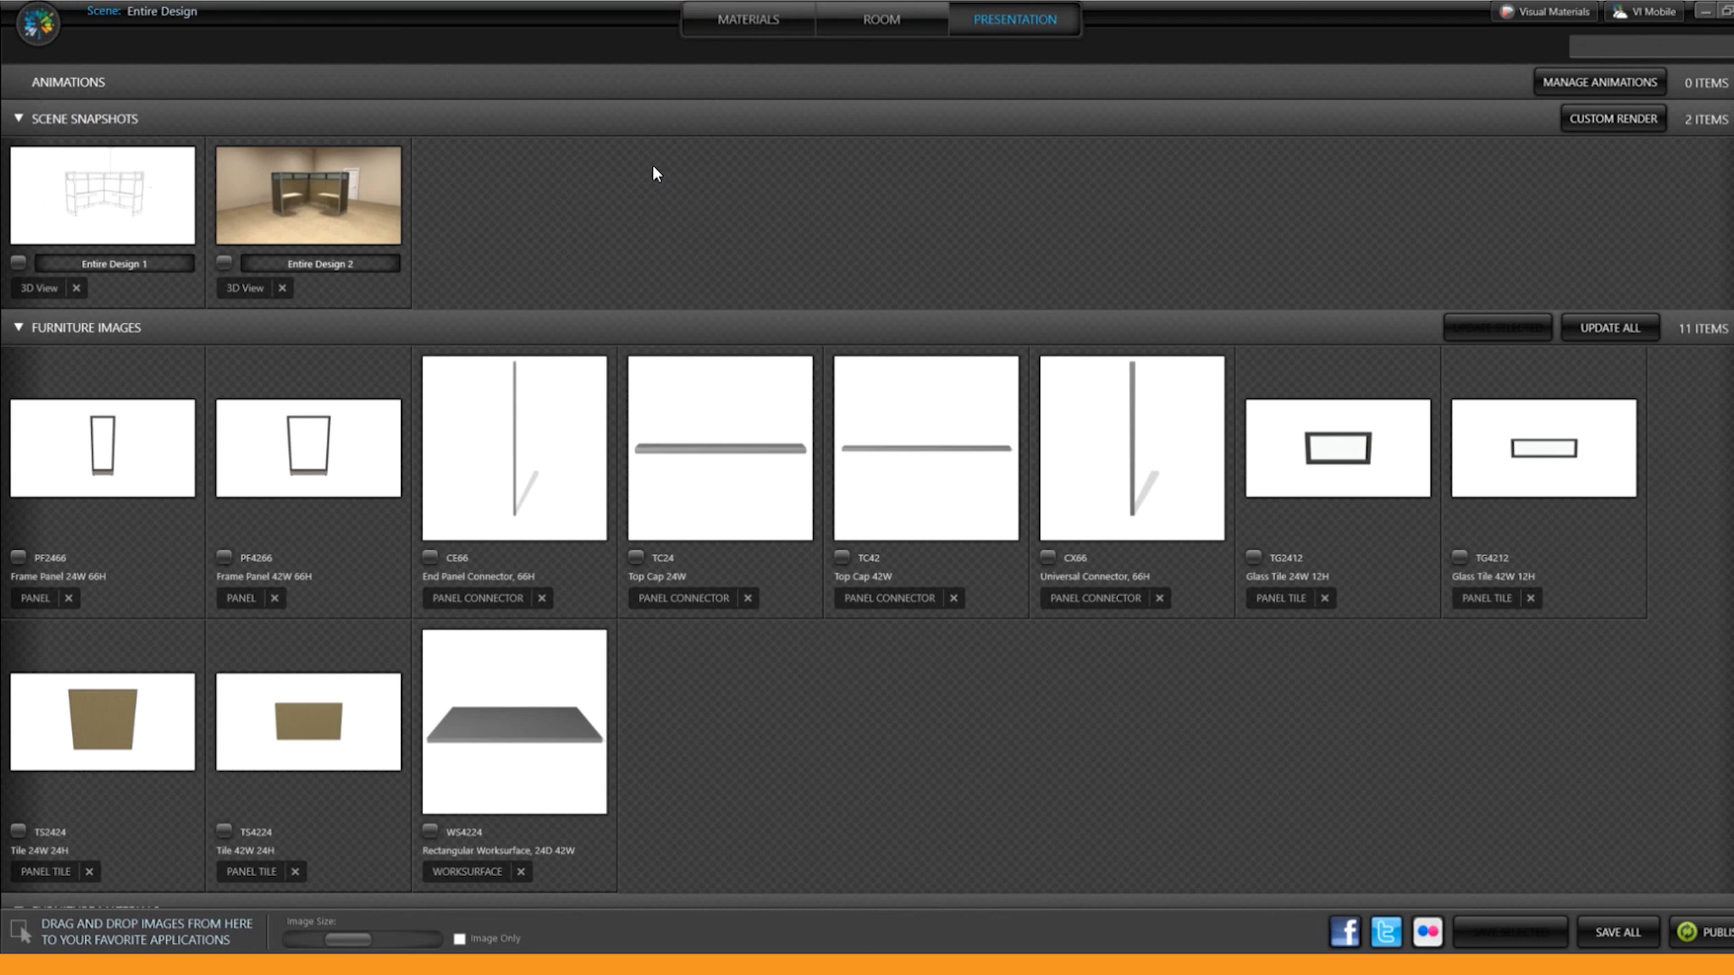
mouse_move(312, 212)
left_click_drag(403, 356, 1237, 338)
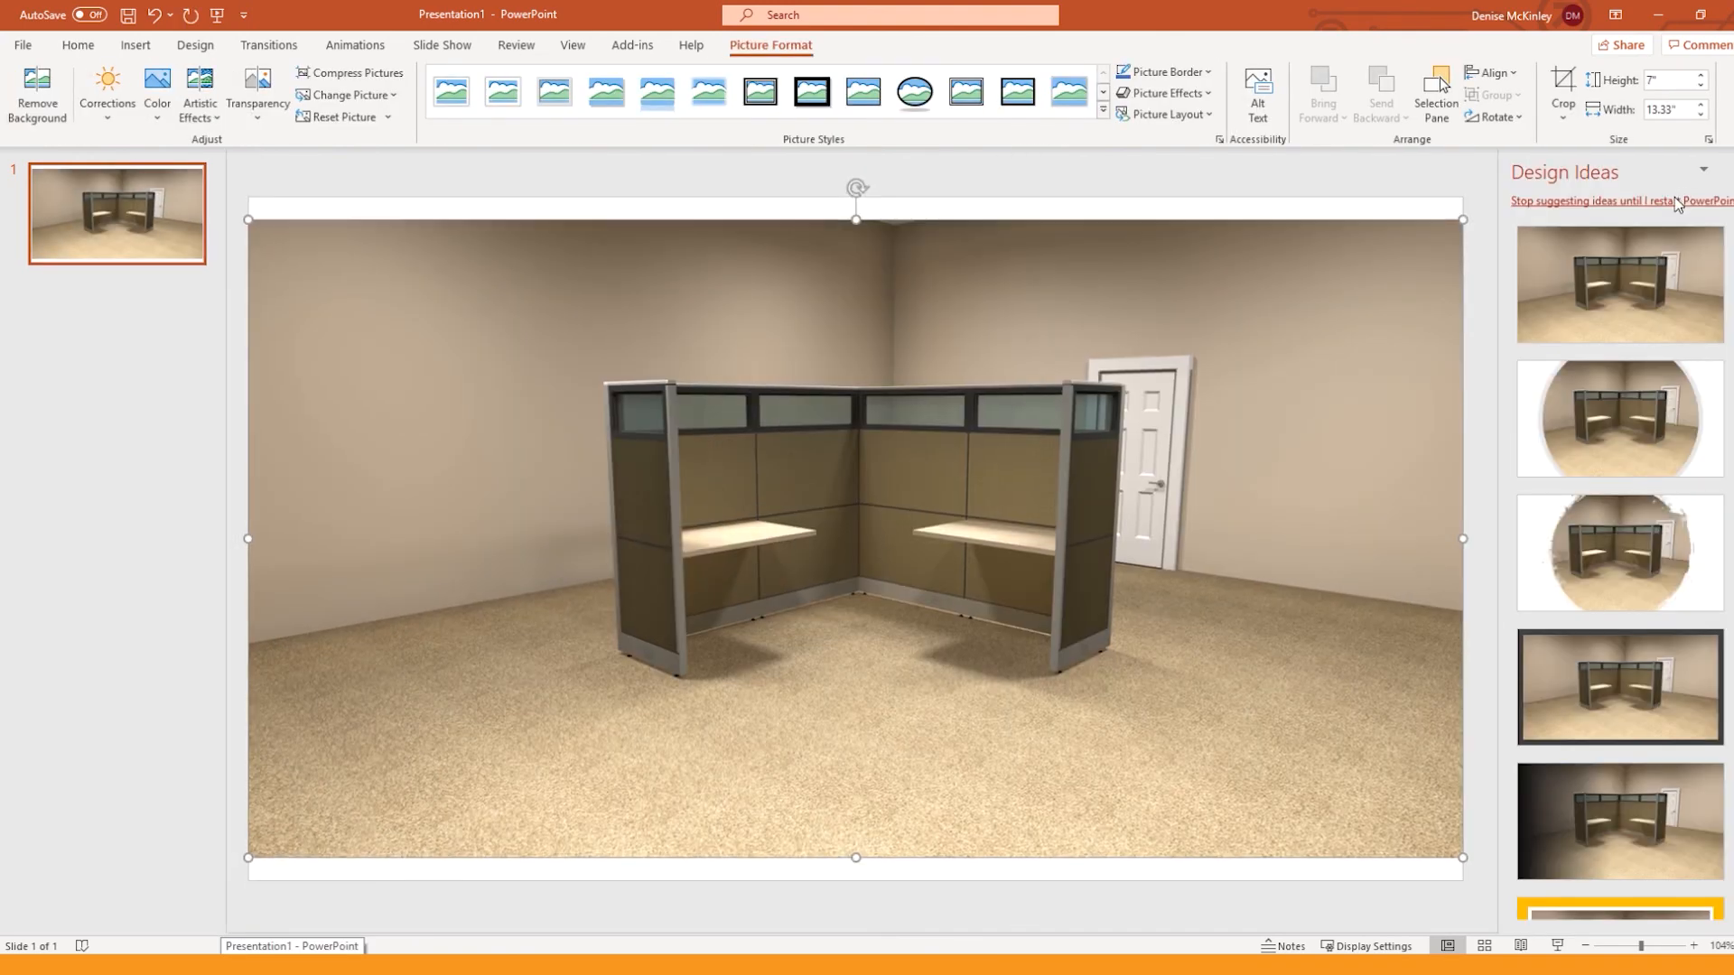
Step: Shrink the rendered picture to about 3.65" by 6.94", move it up on the slide and give it a black-framed picture style
left_click_drag(1463, 221, 881, 526)
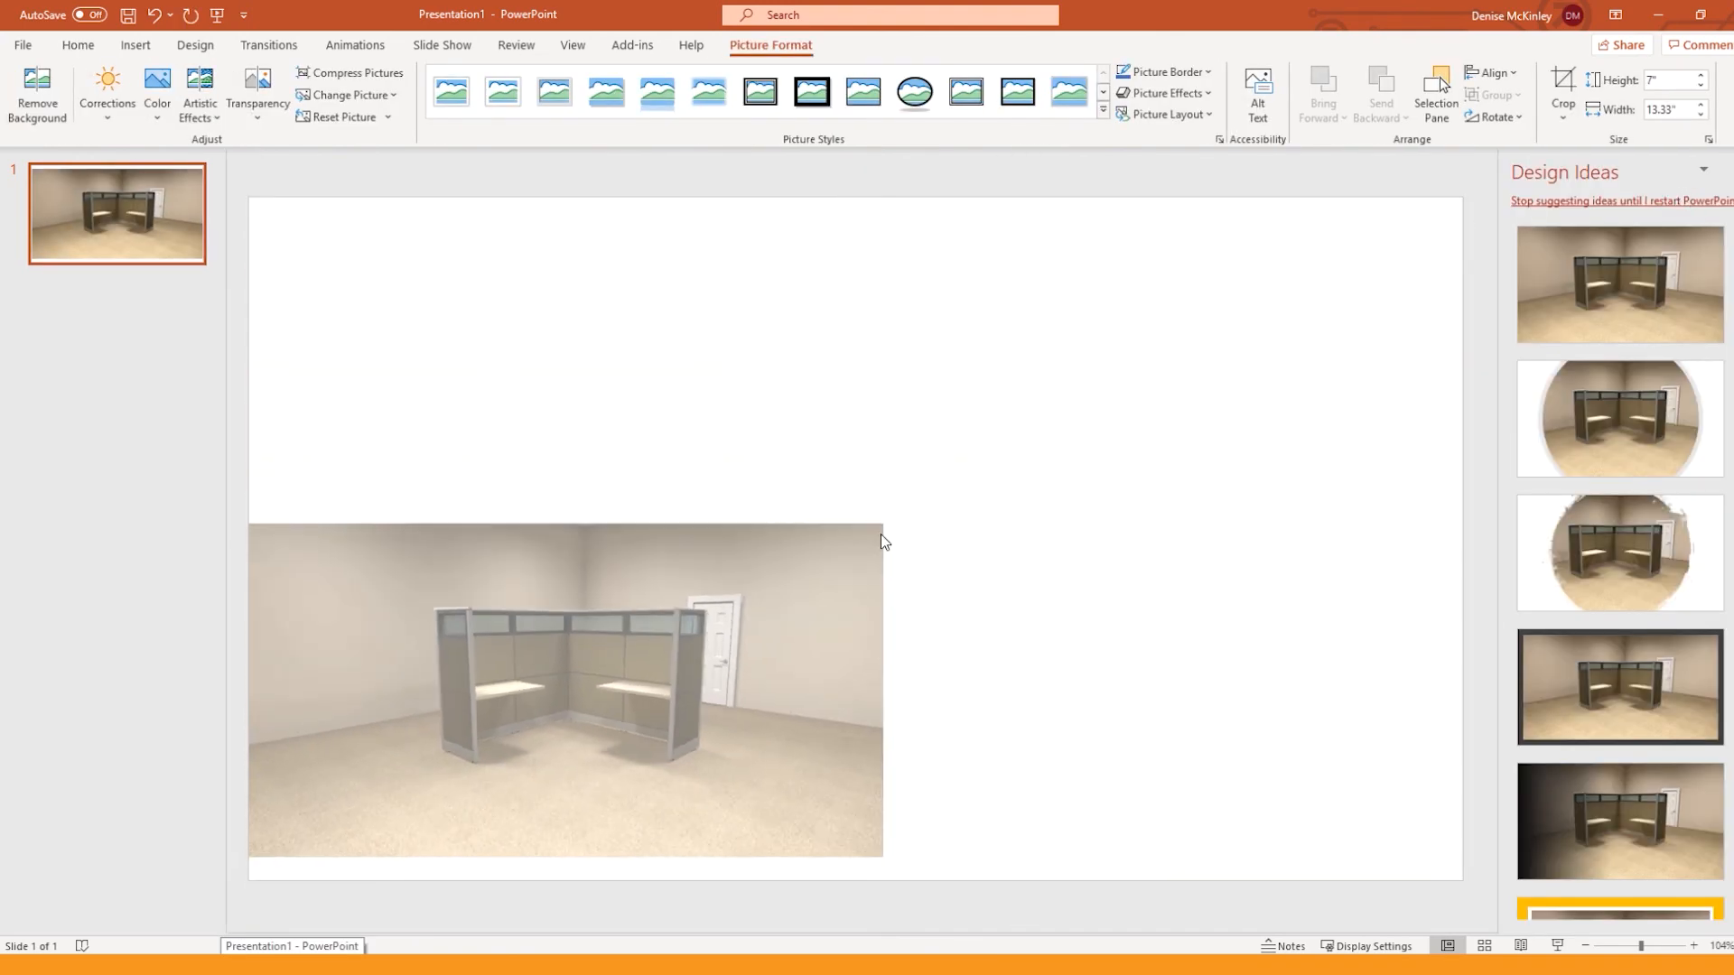
left_click_drag(729, 697, 885, 426)
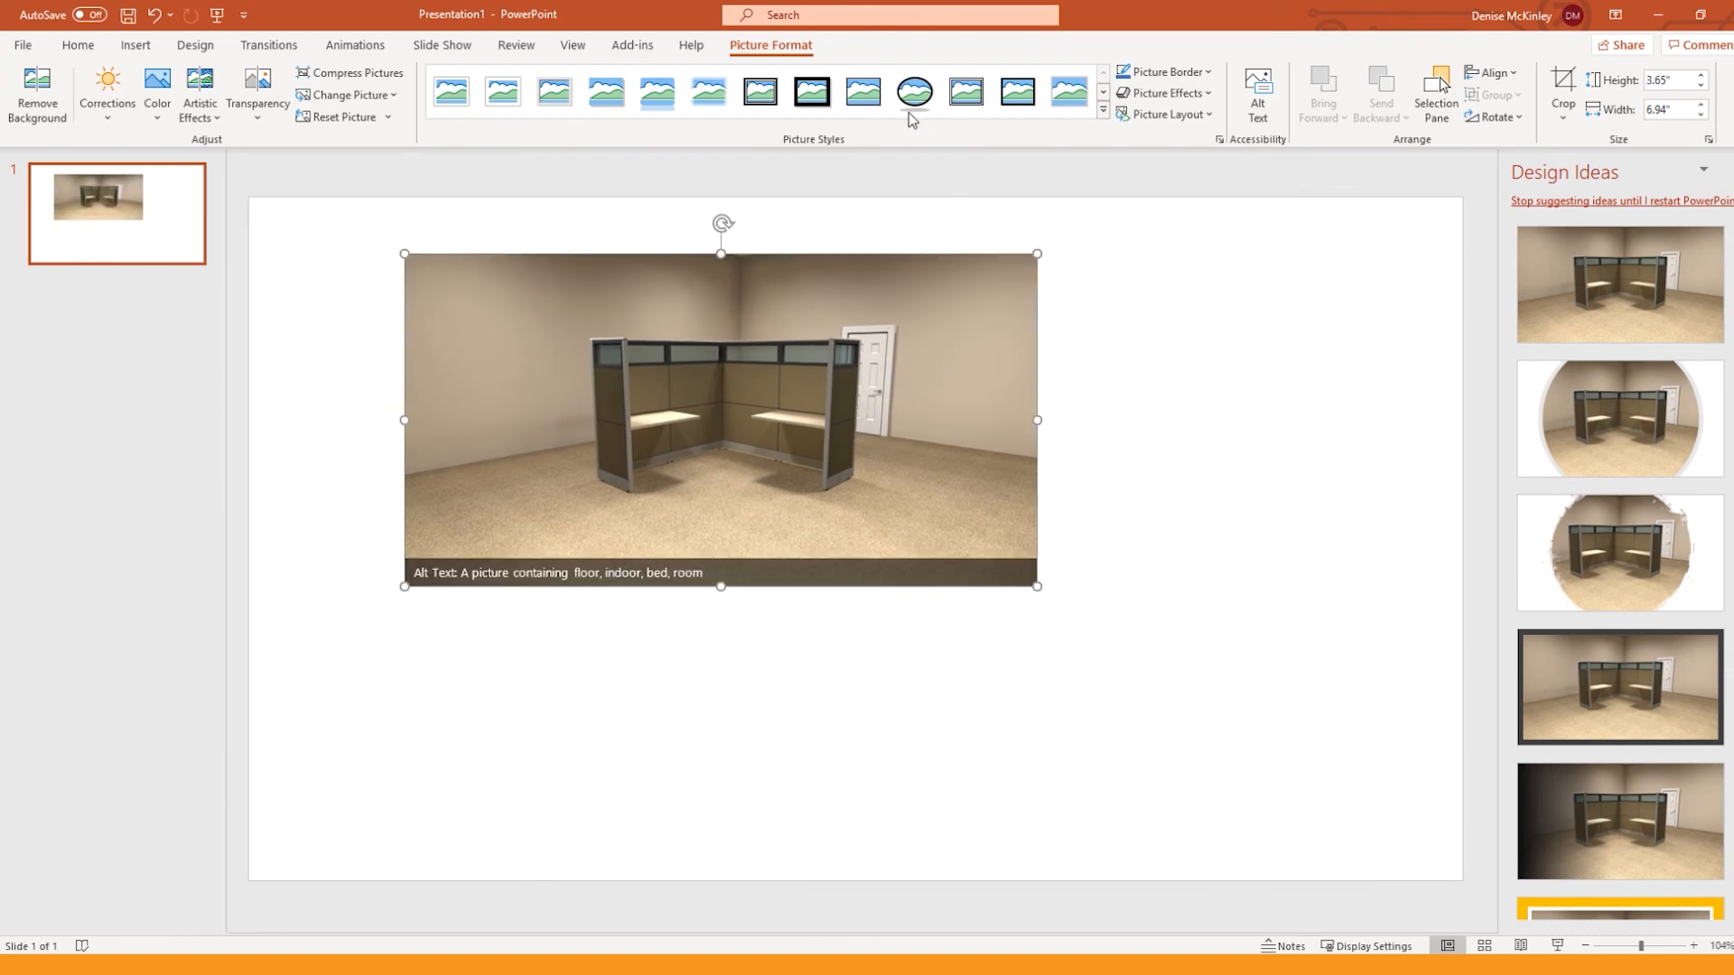
left_click(864, 101)
left_click(1183, 552)
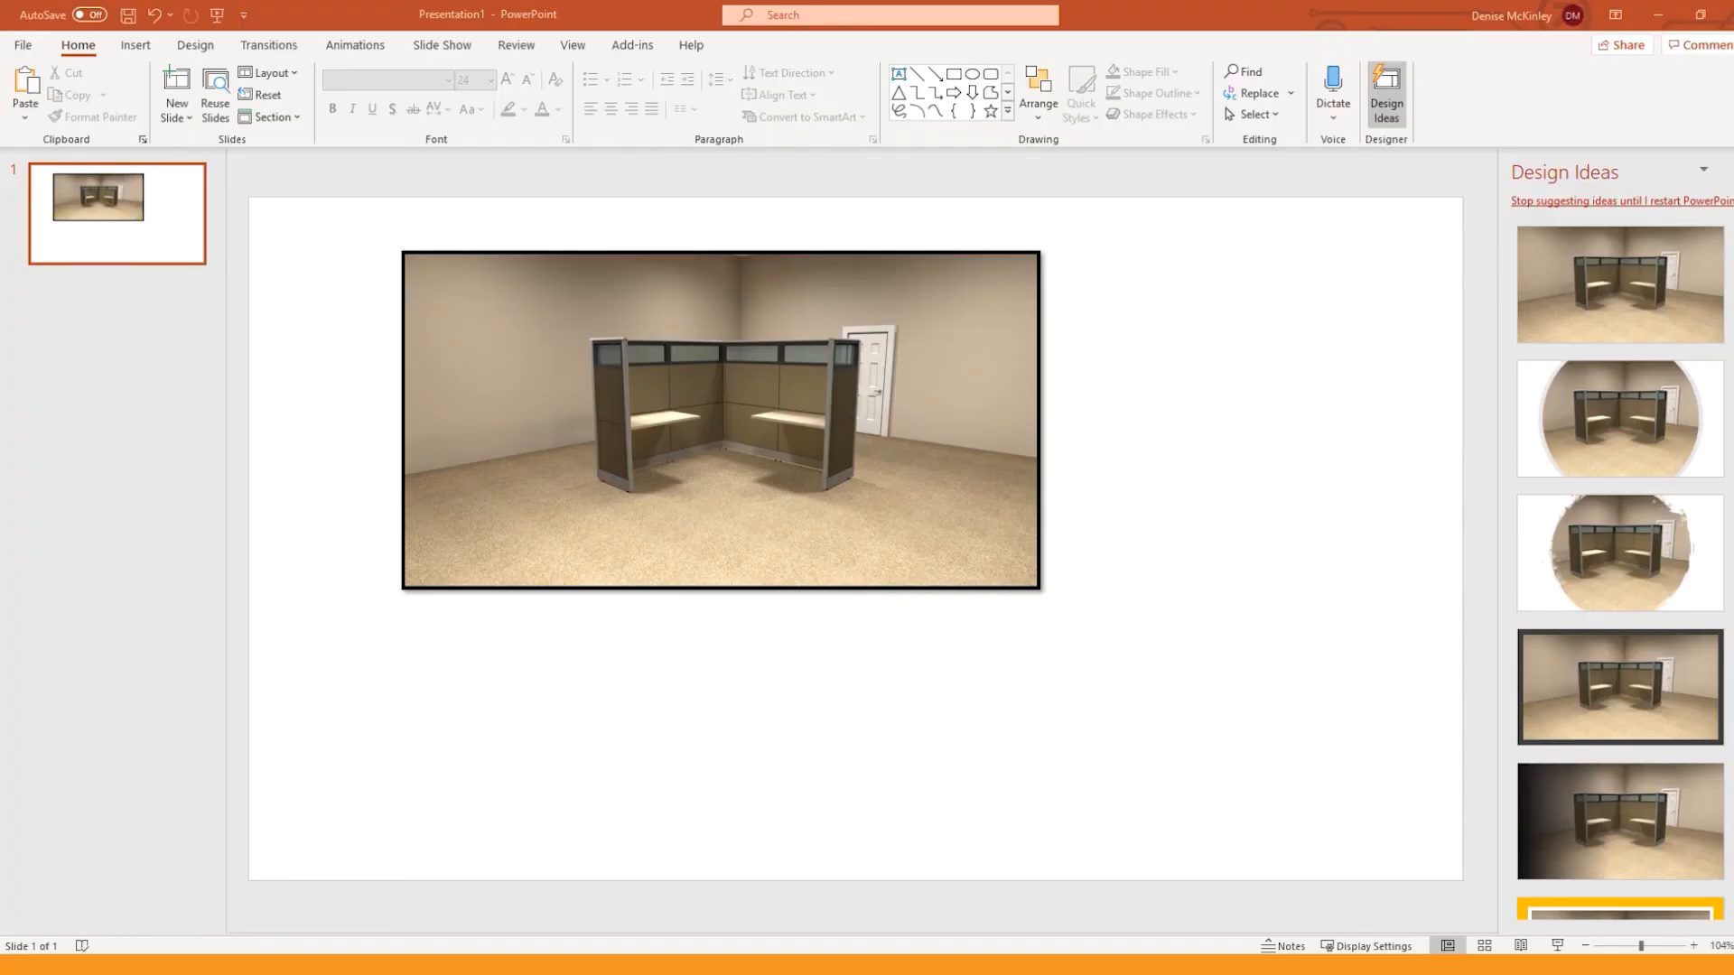
Step: Paste the Frame Panel 24W 66H image and place it below the rendered picture at about 2.41" by 4.6"
key("ctrl+v")
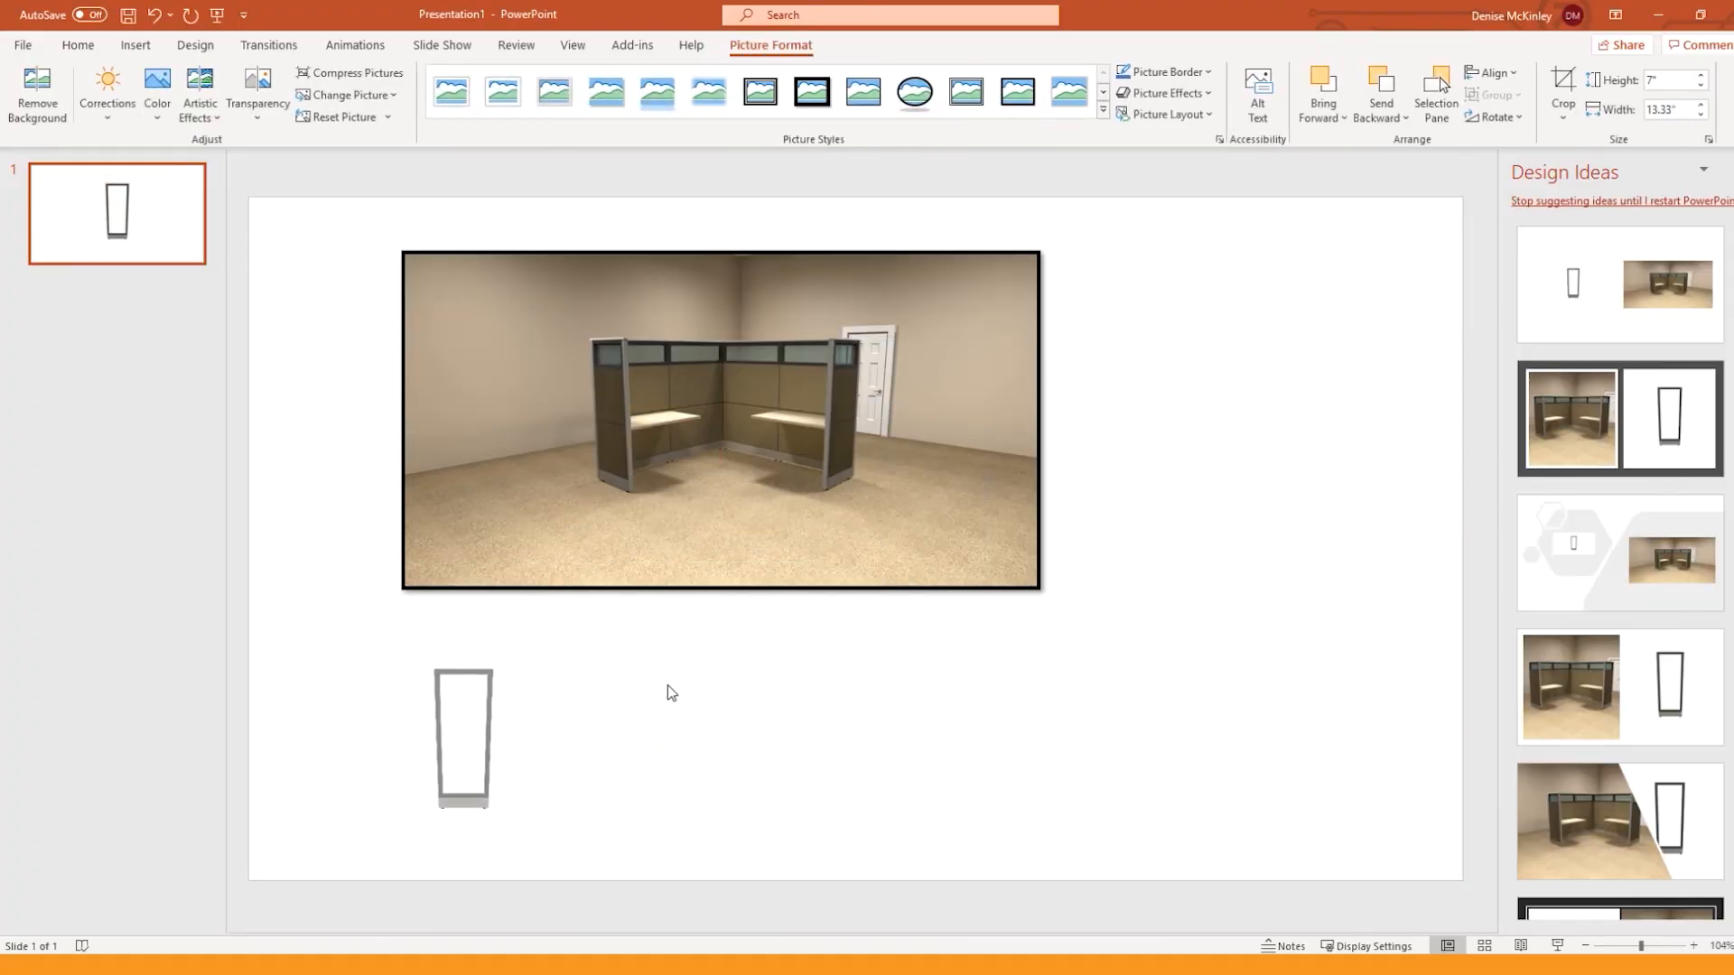
left_click(475, 748)
left_click_drag(475, 748, 543, 741)
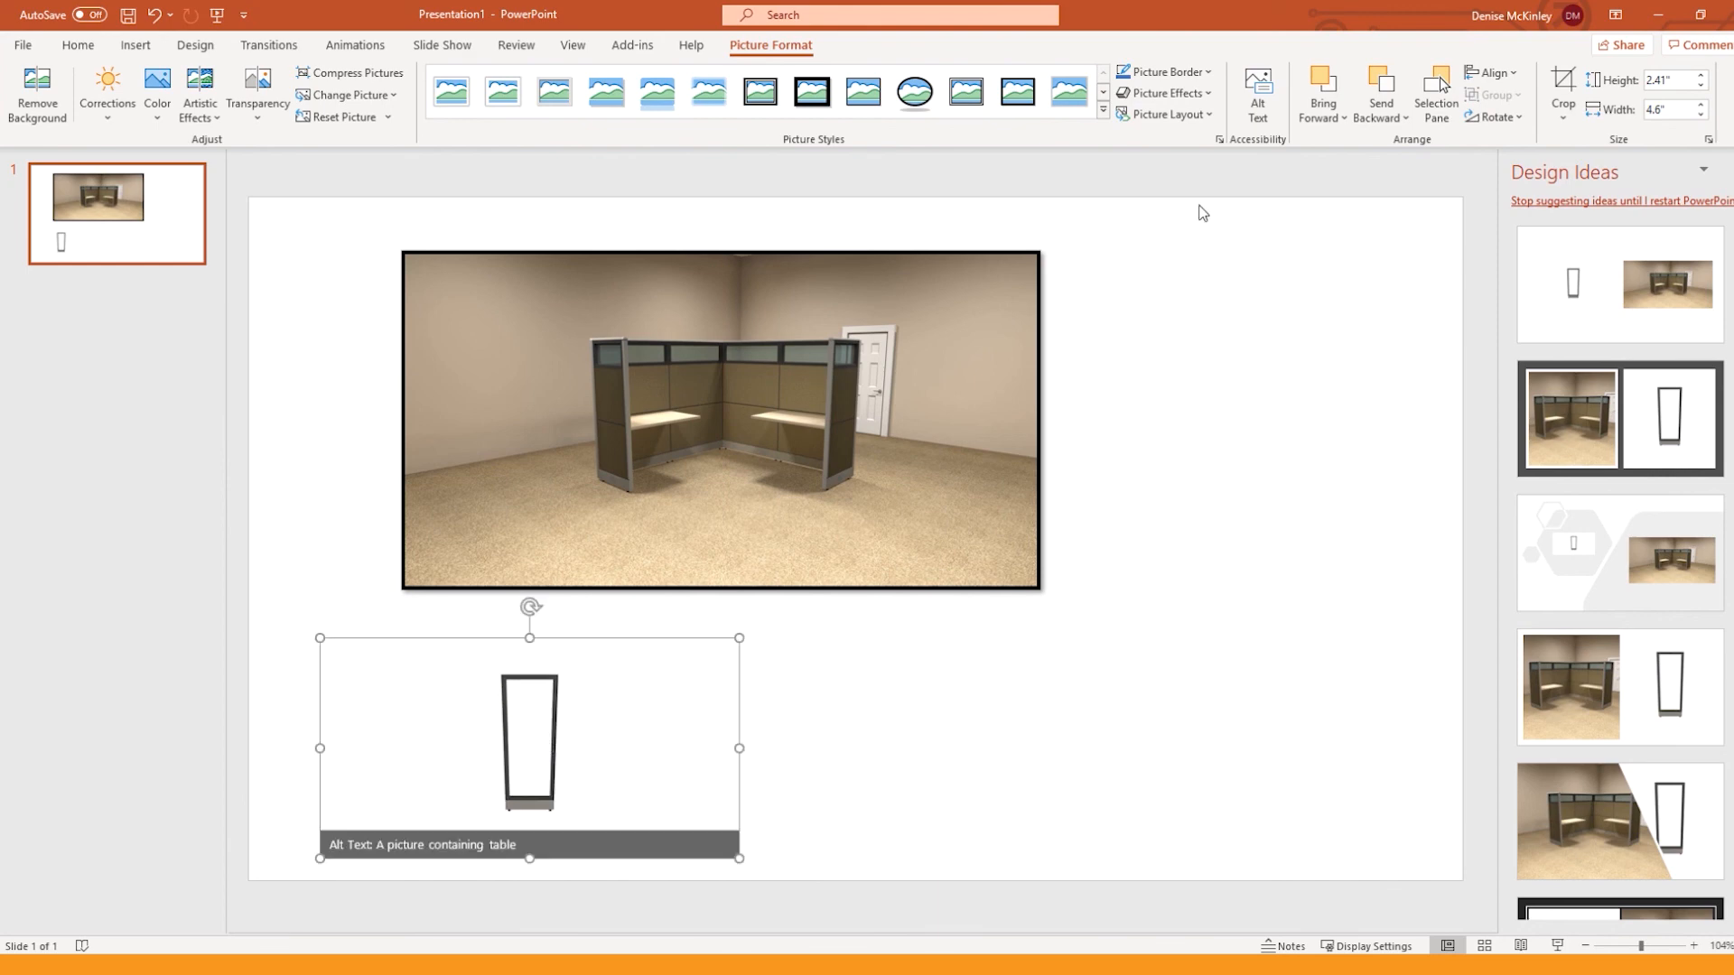
Step: Close the PowerPoint presentation and exit the room visualization to return to the Webinar worksheet
left_click(1728, 15)
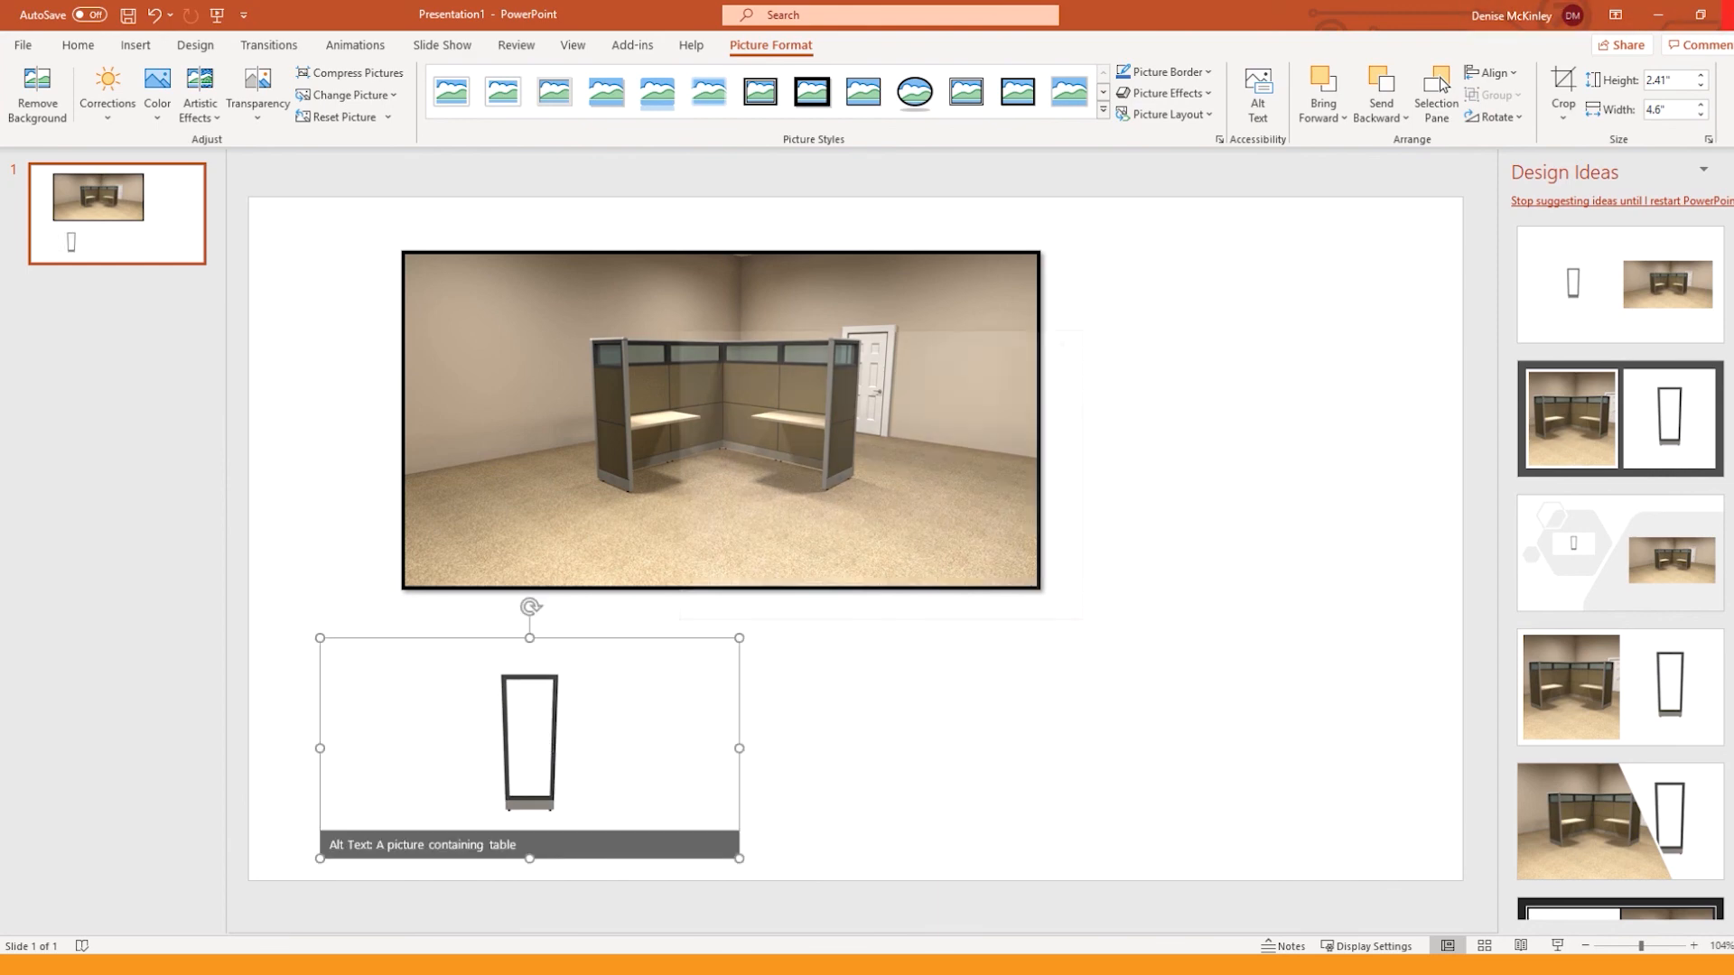
left_click(956, 597)
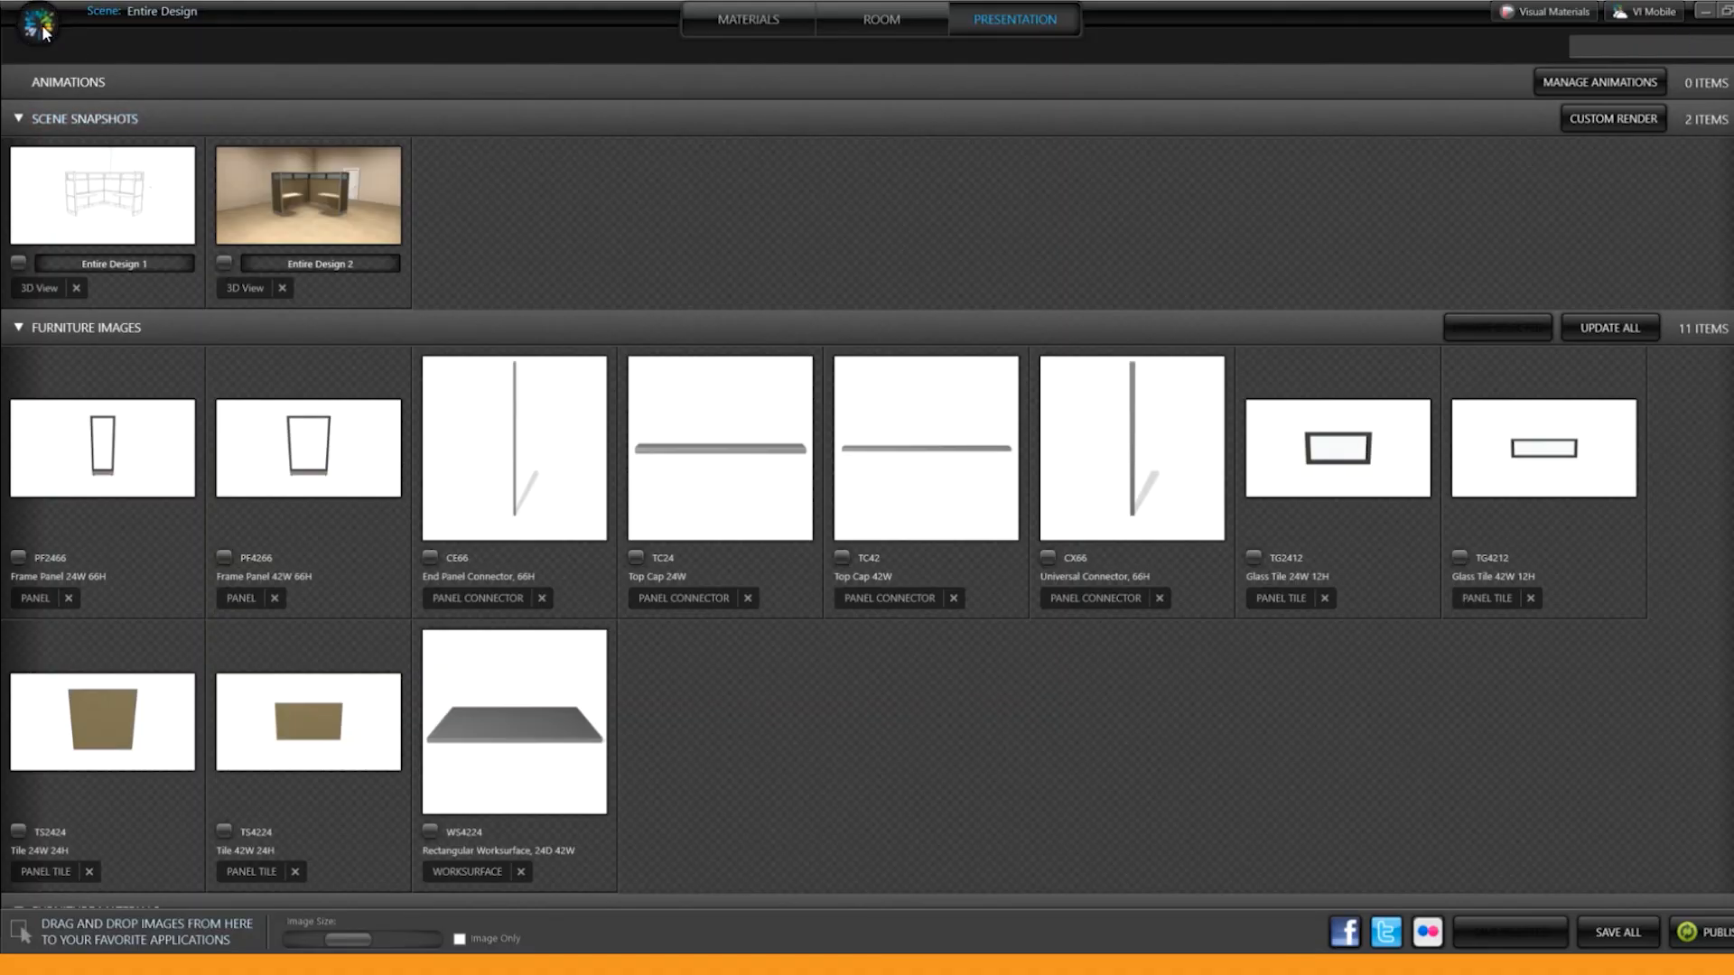
left_click(746, 19)
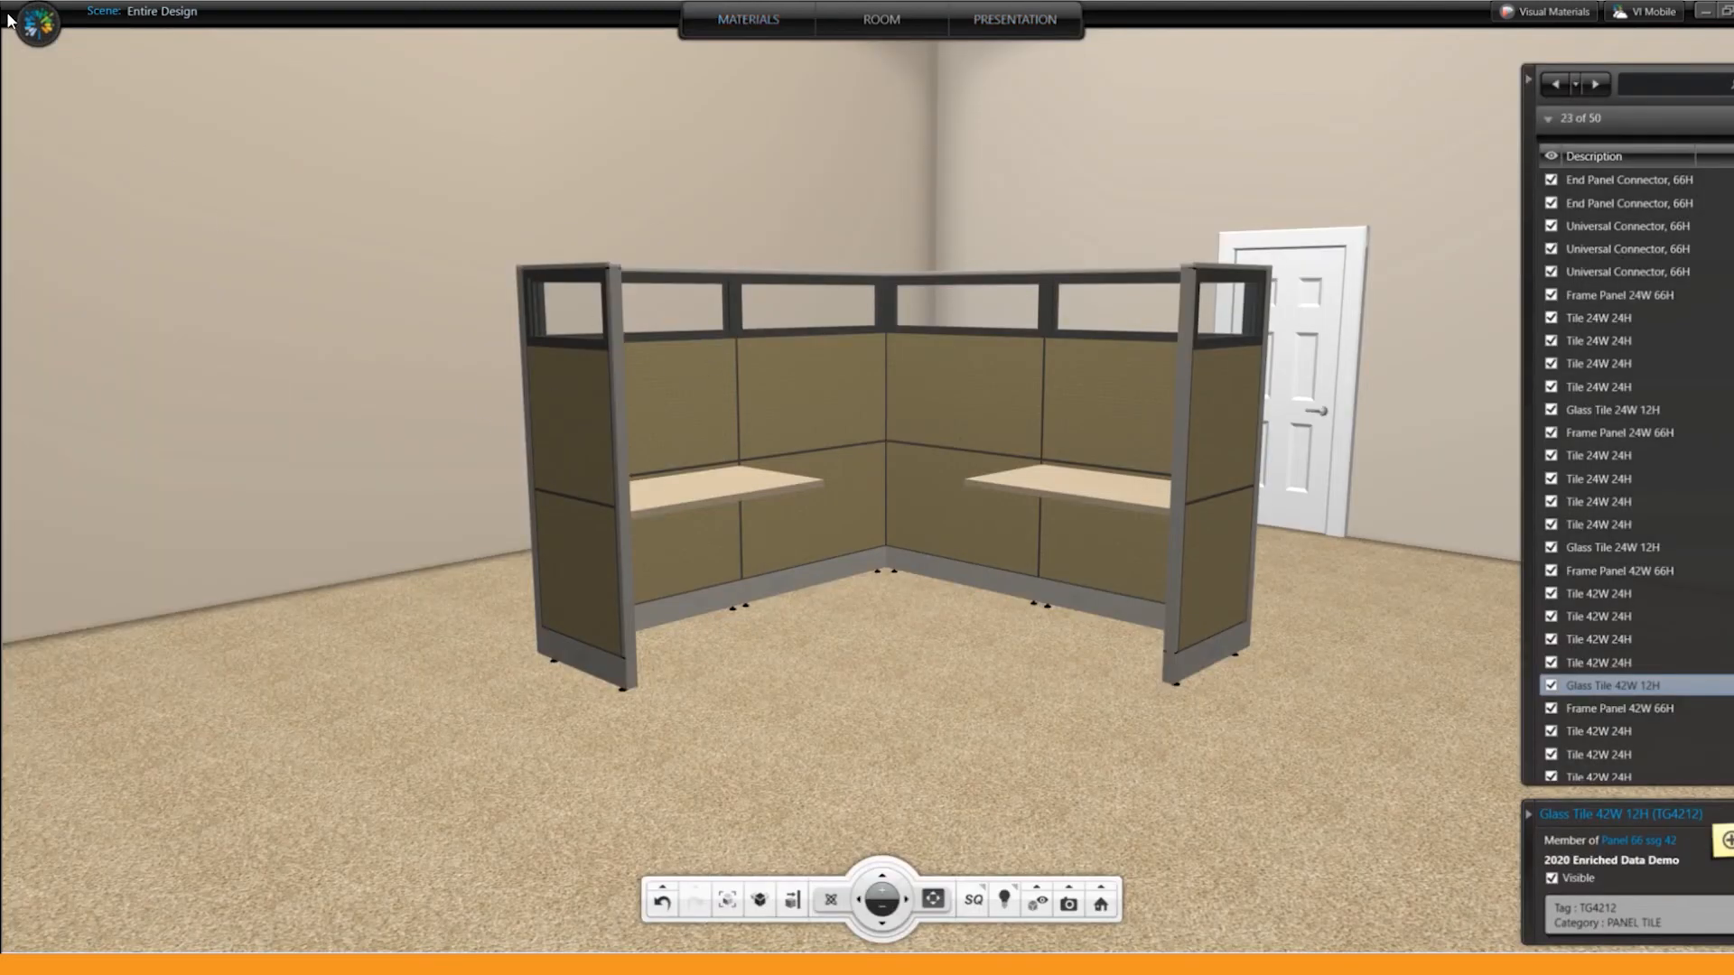
left_click(38, 24)
left_click(63, 81)
left_click(1733, 11)
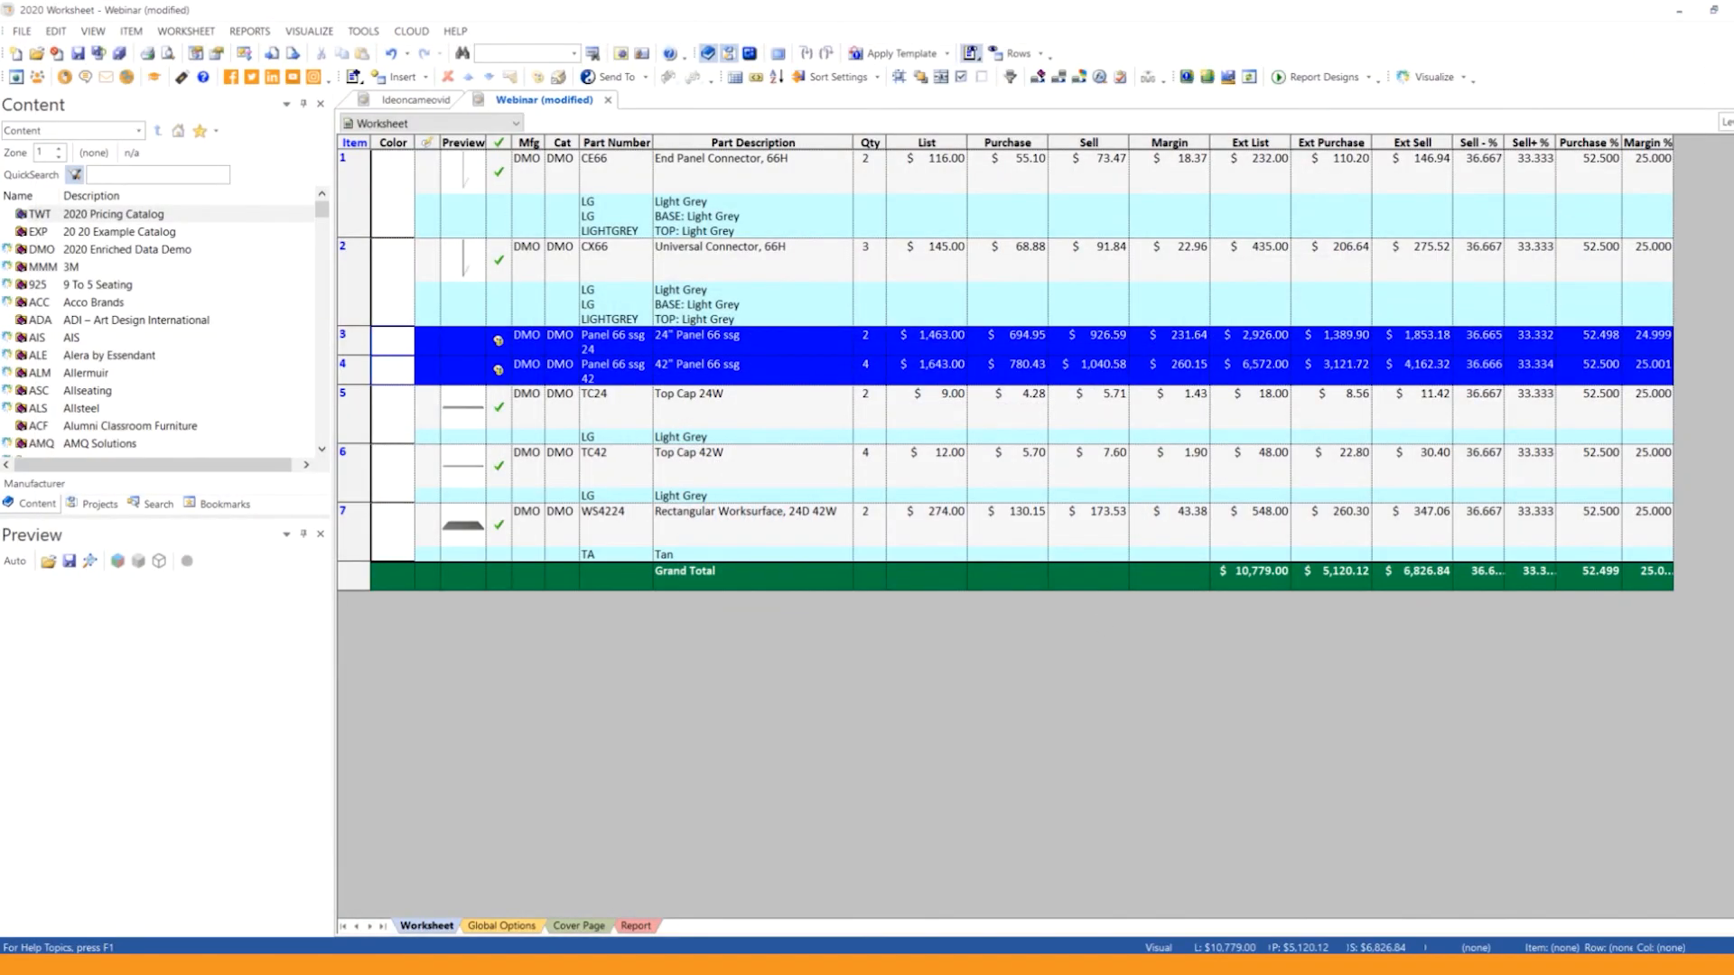
Step: View the Ideoncameo drawing in AutoCAD and switch to the Ideoncameovid worksheet
mouse_move(113, 965)
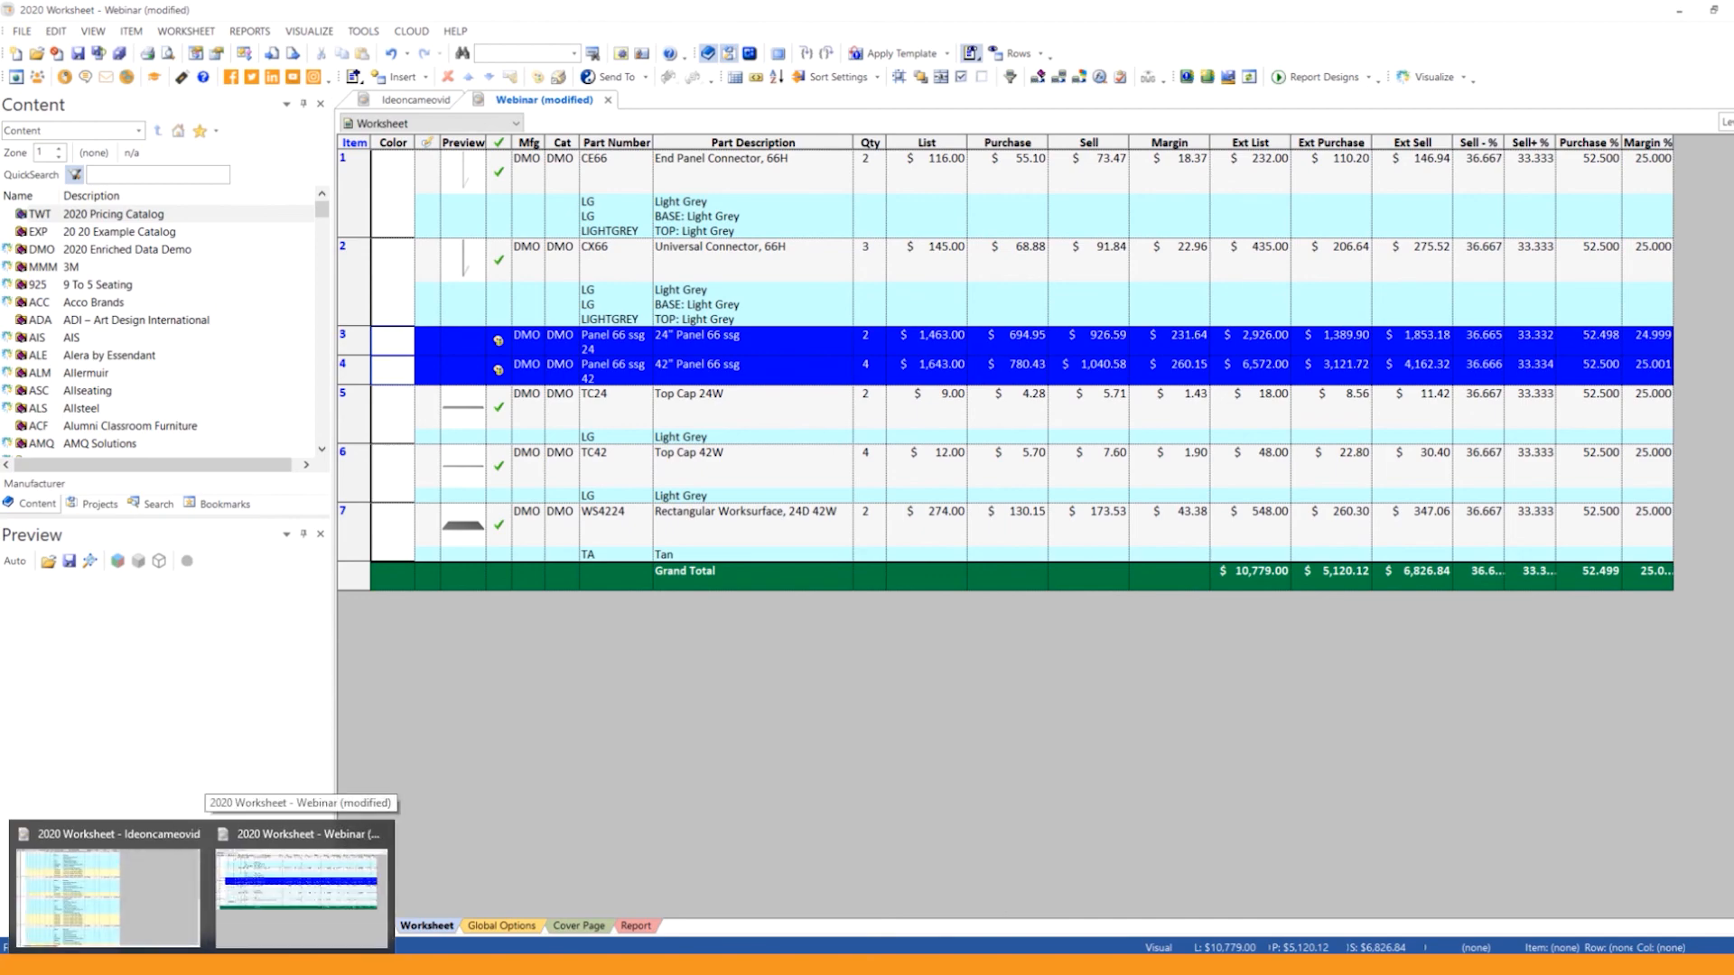
left_click(113, 898)
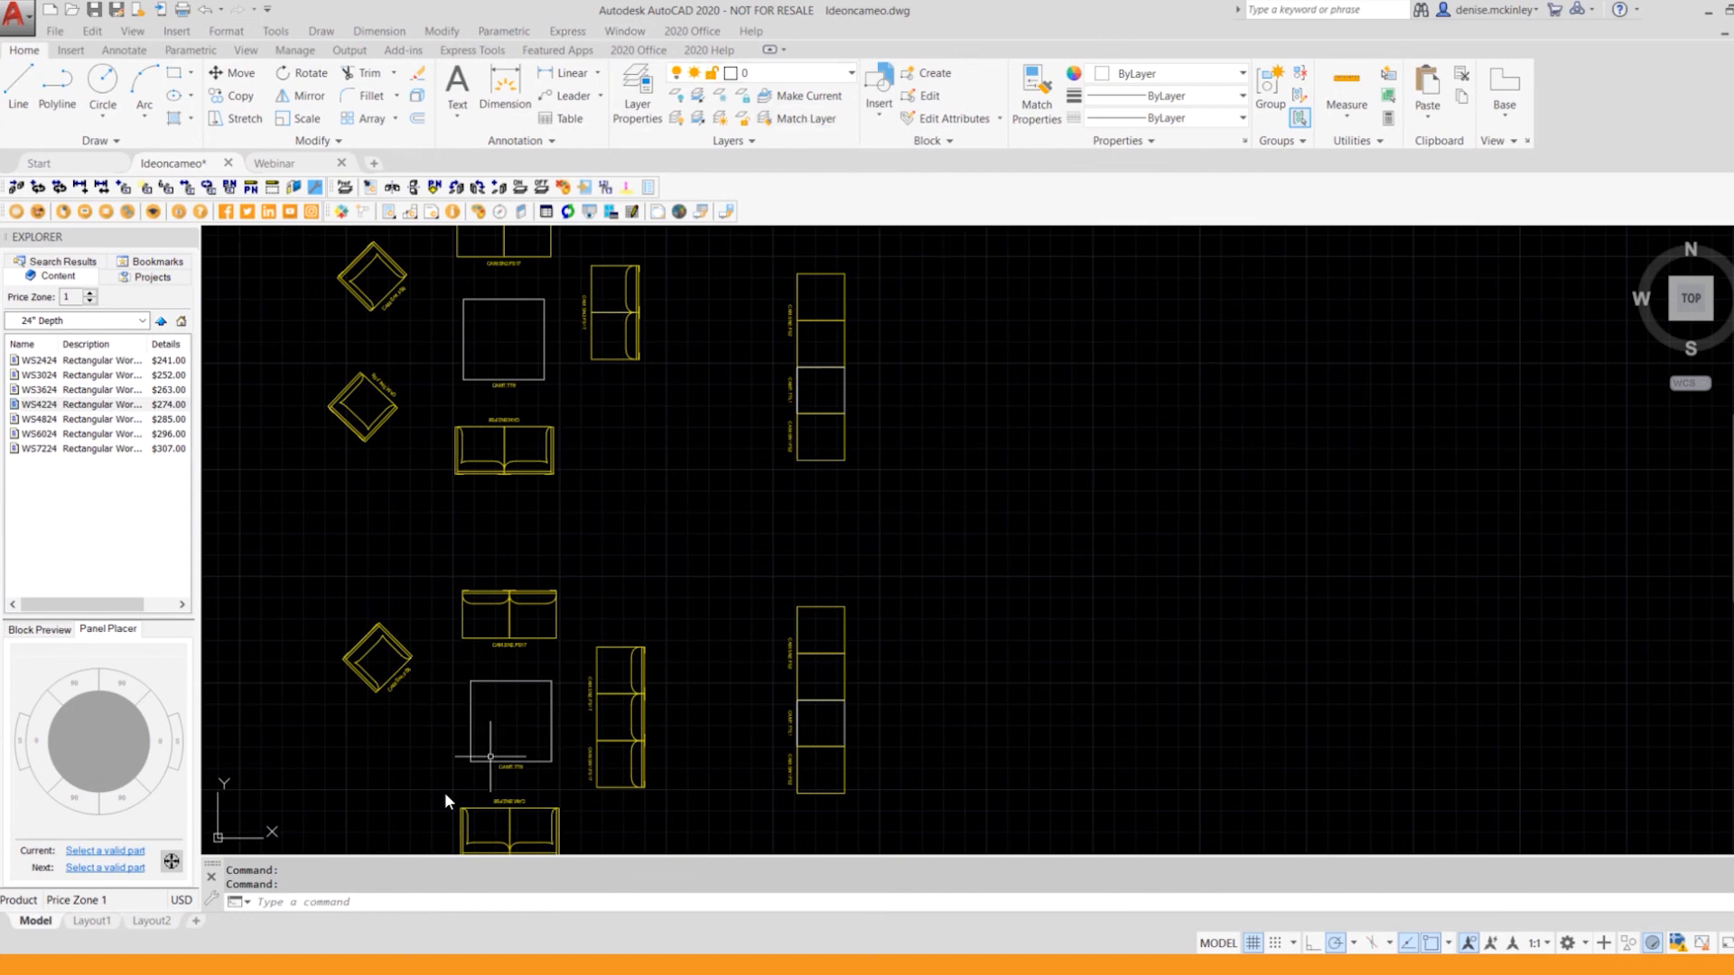
mouse_move(202, 964)
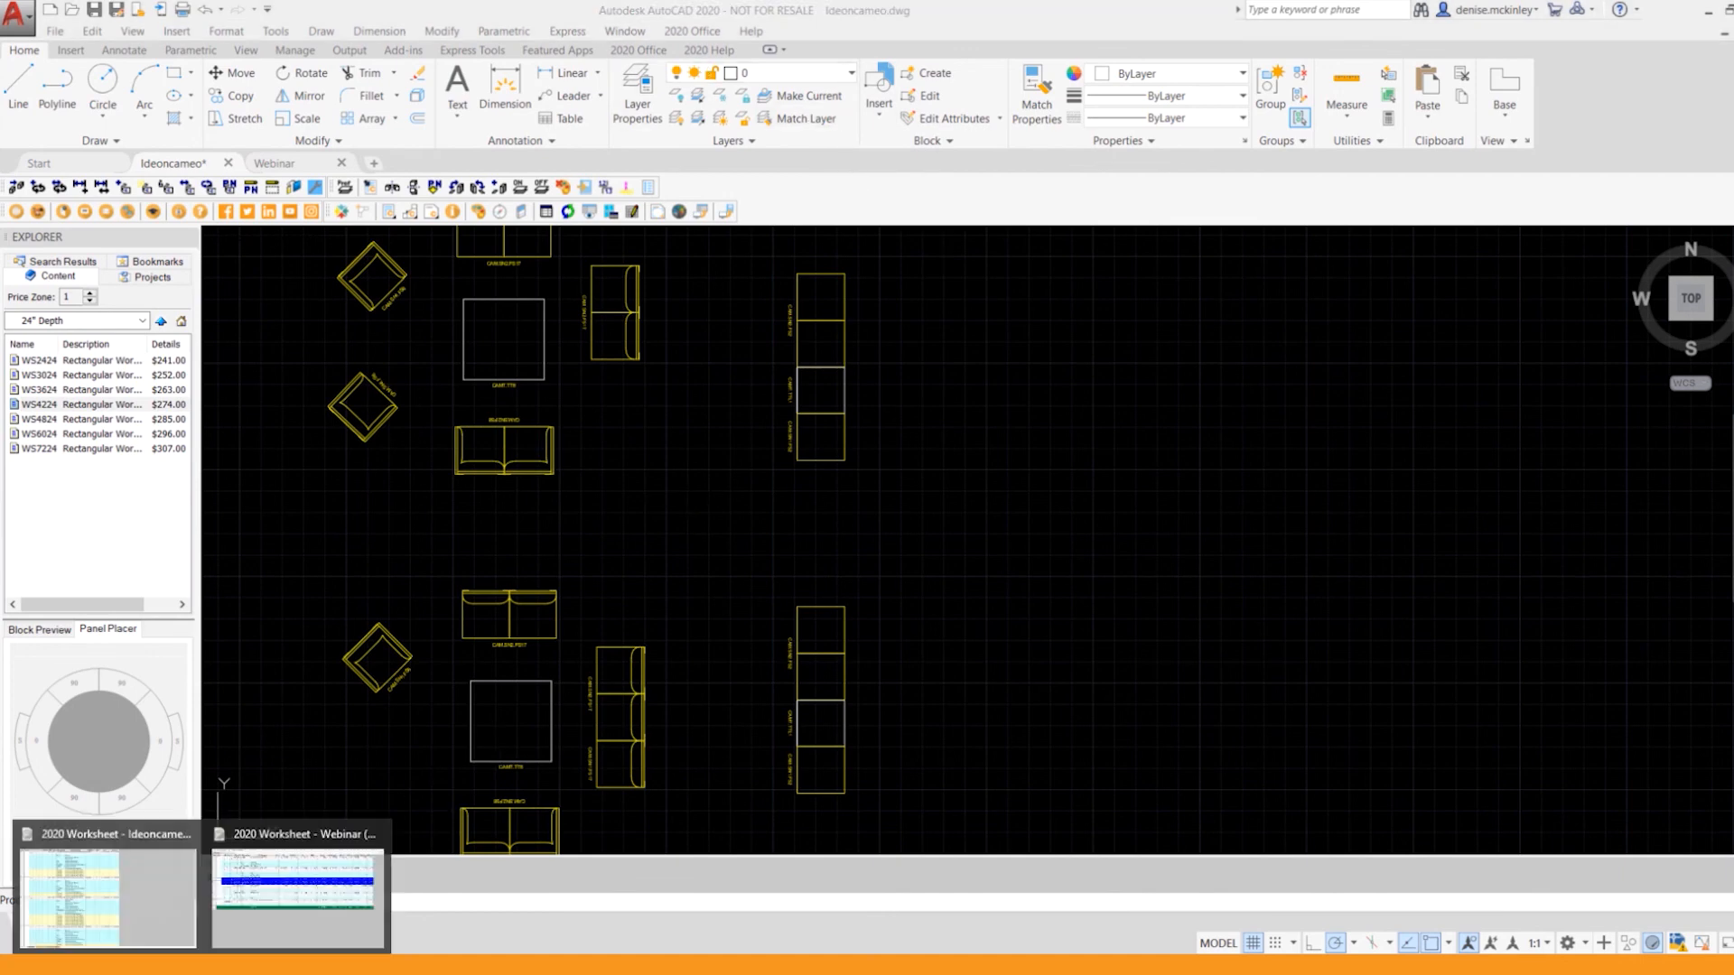
left_click(147, 921)
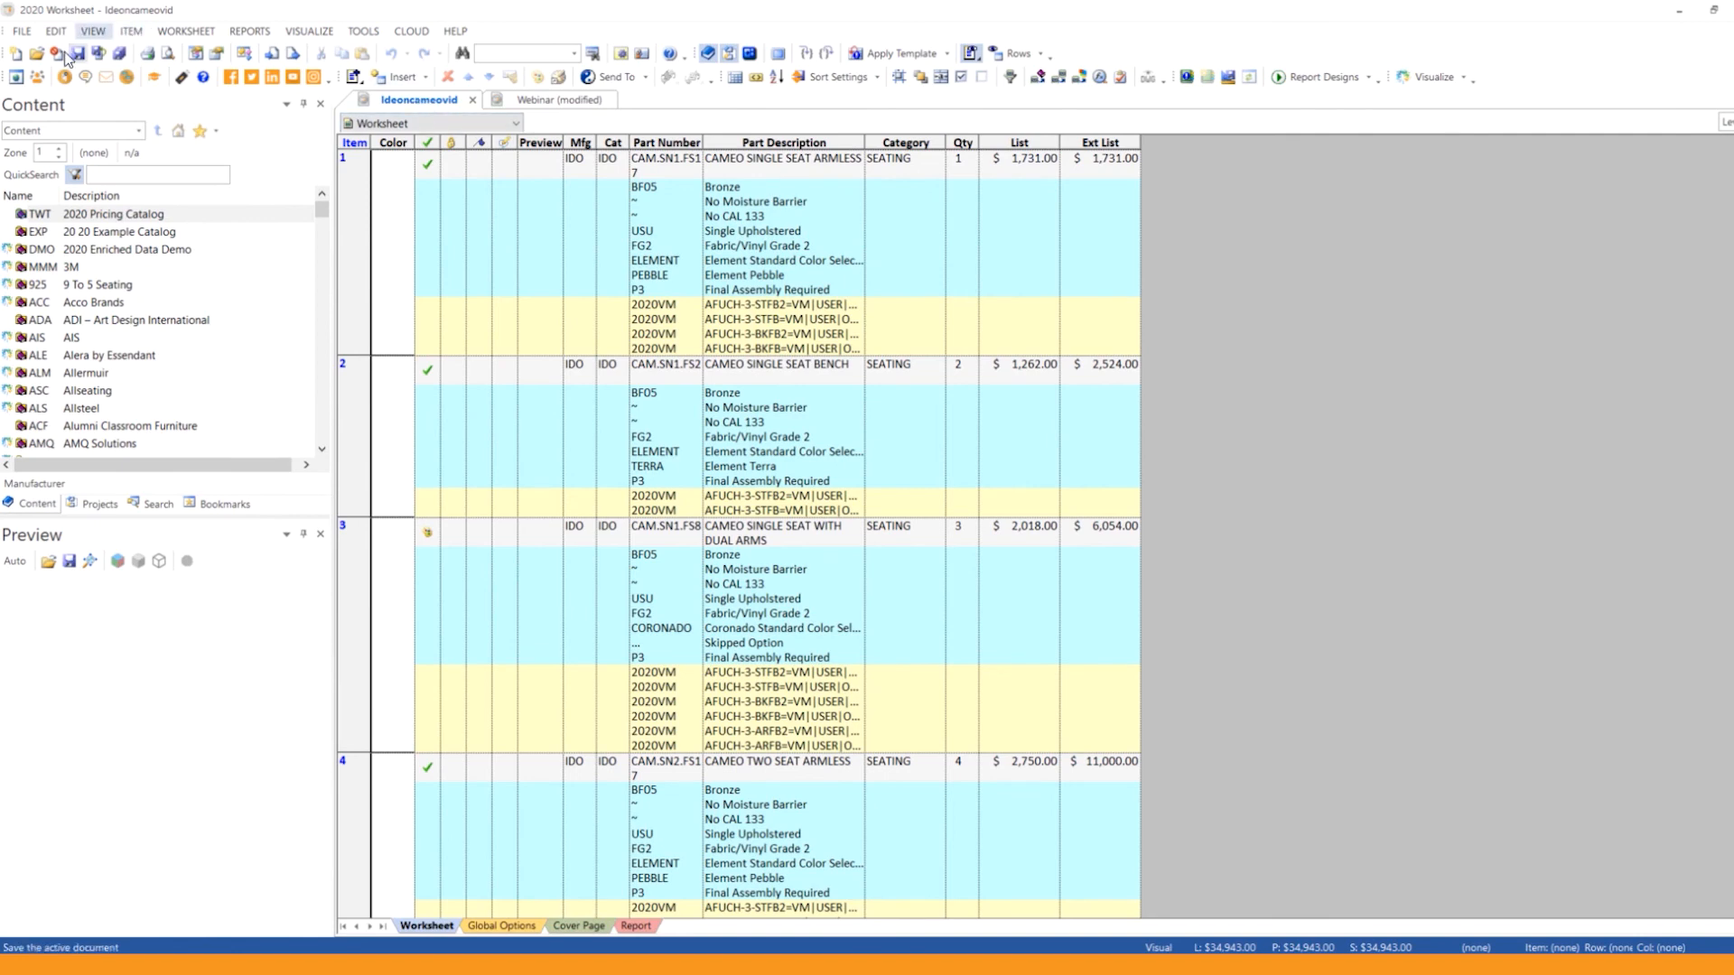
Step: Open the recent worksheet Ideoncameo4 and visualize it in 3D
left_click(21, 30)
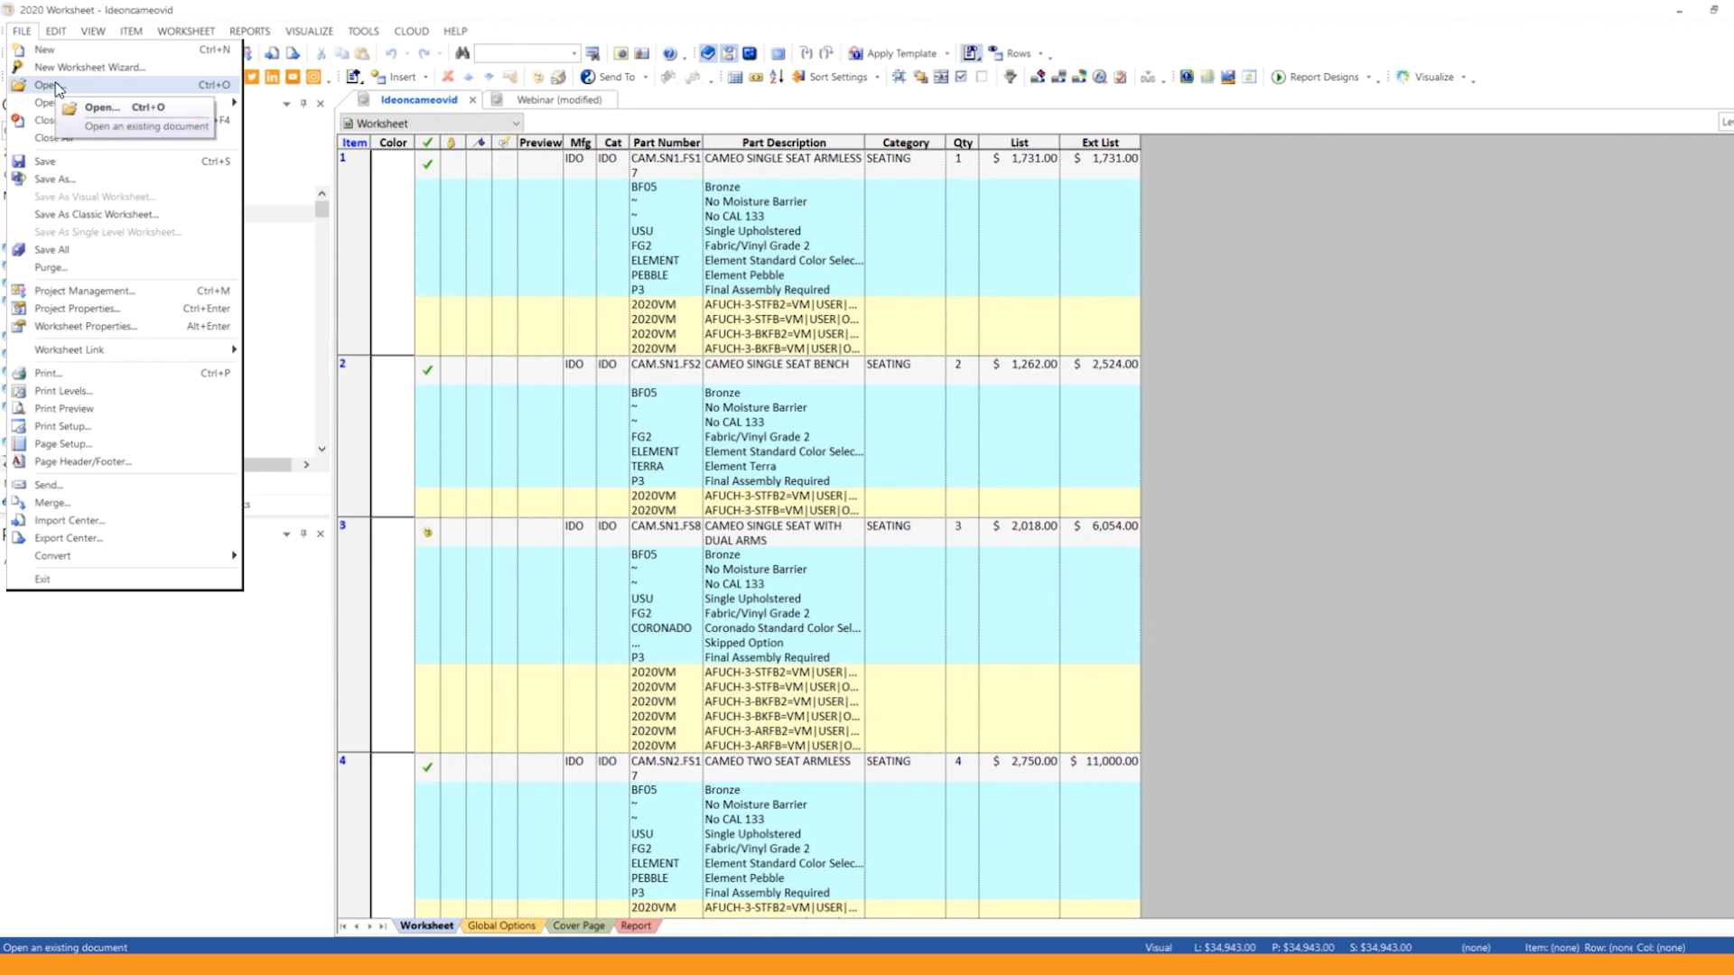
mouse_move(63, 102)
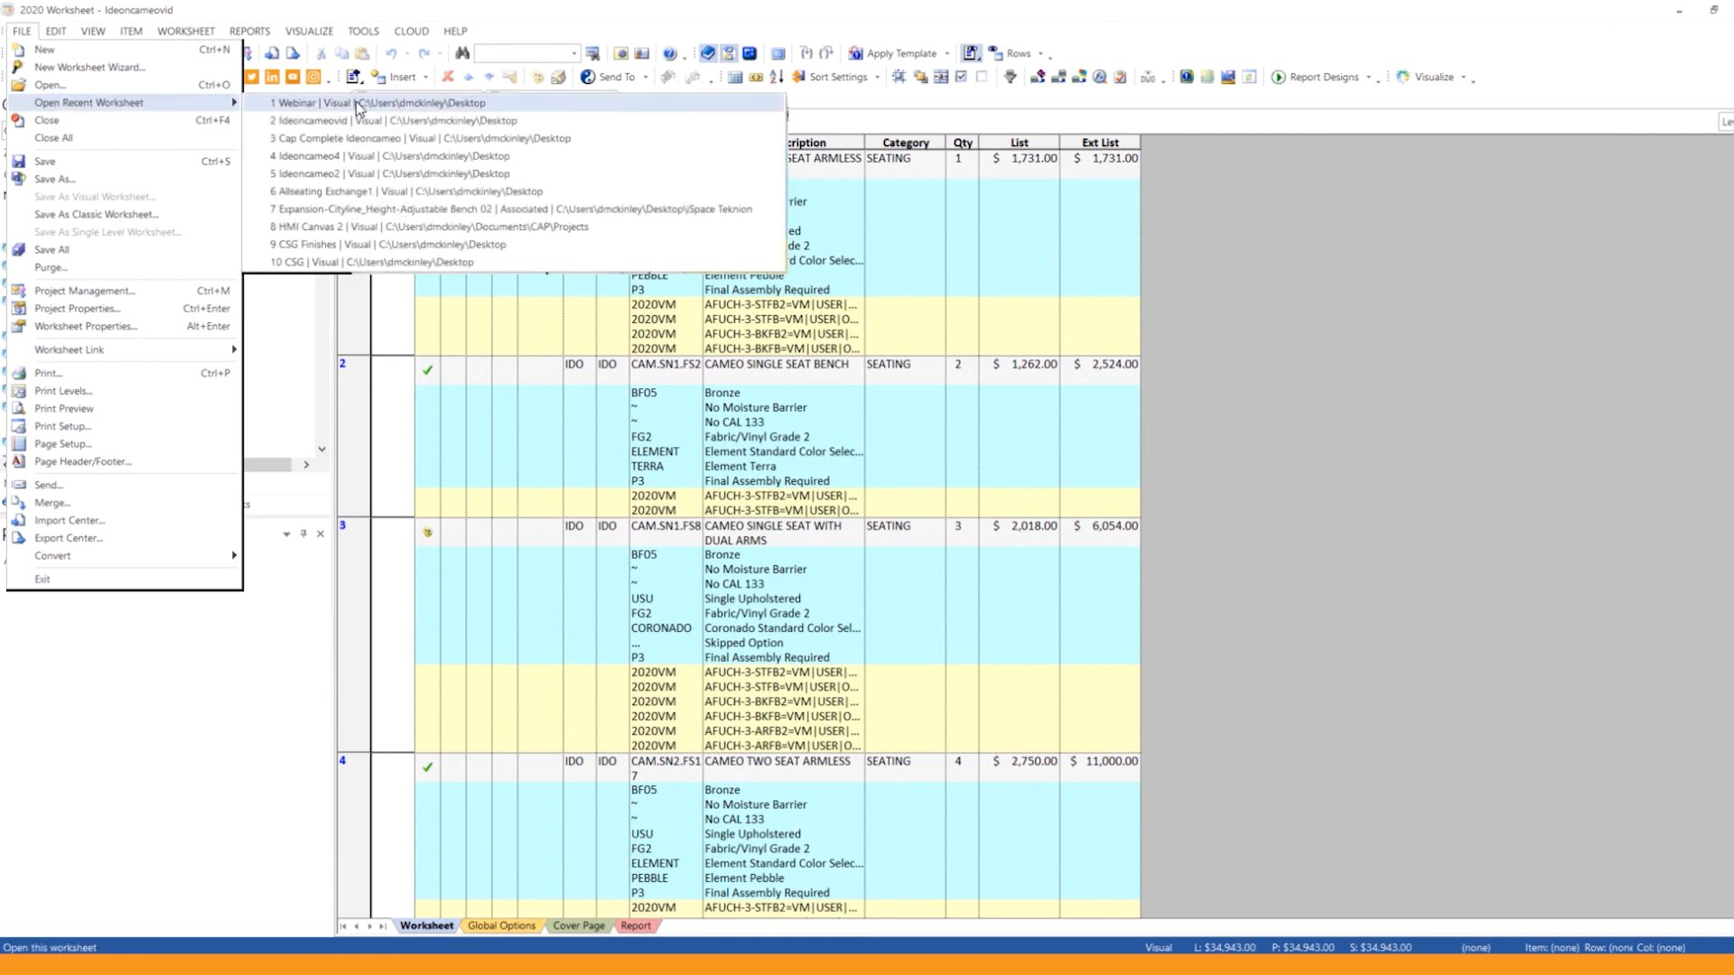
left_click(468, 157)
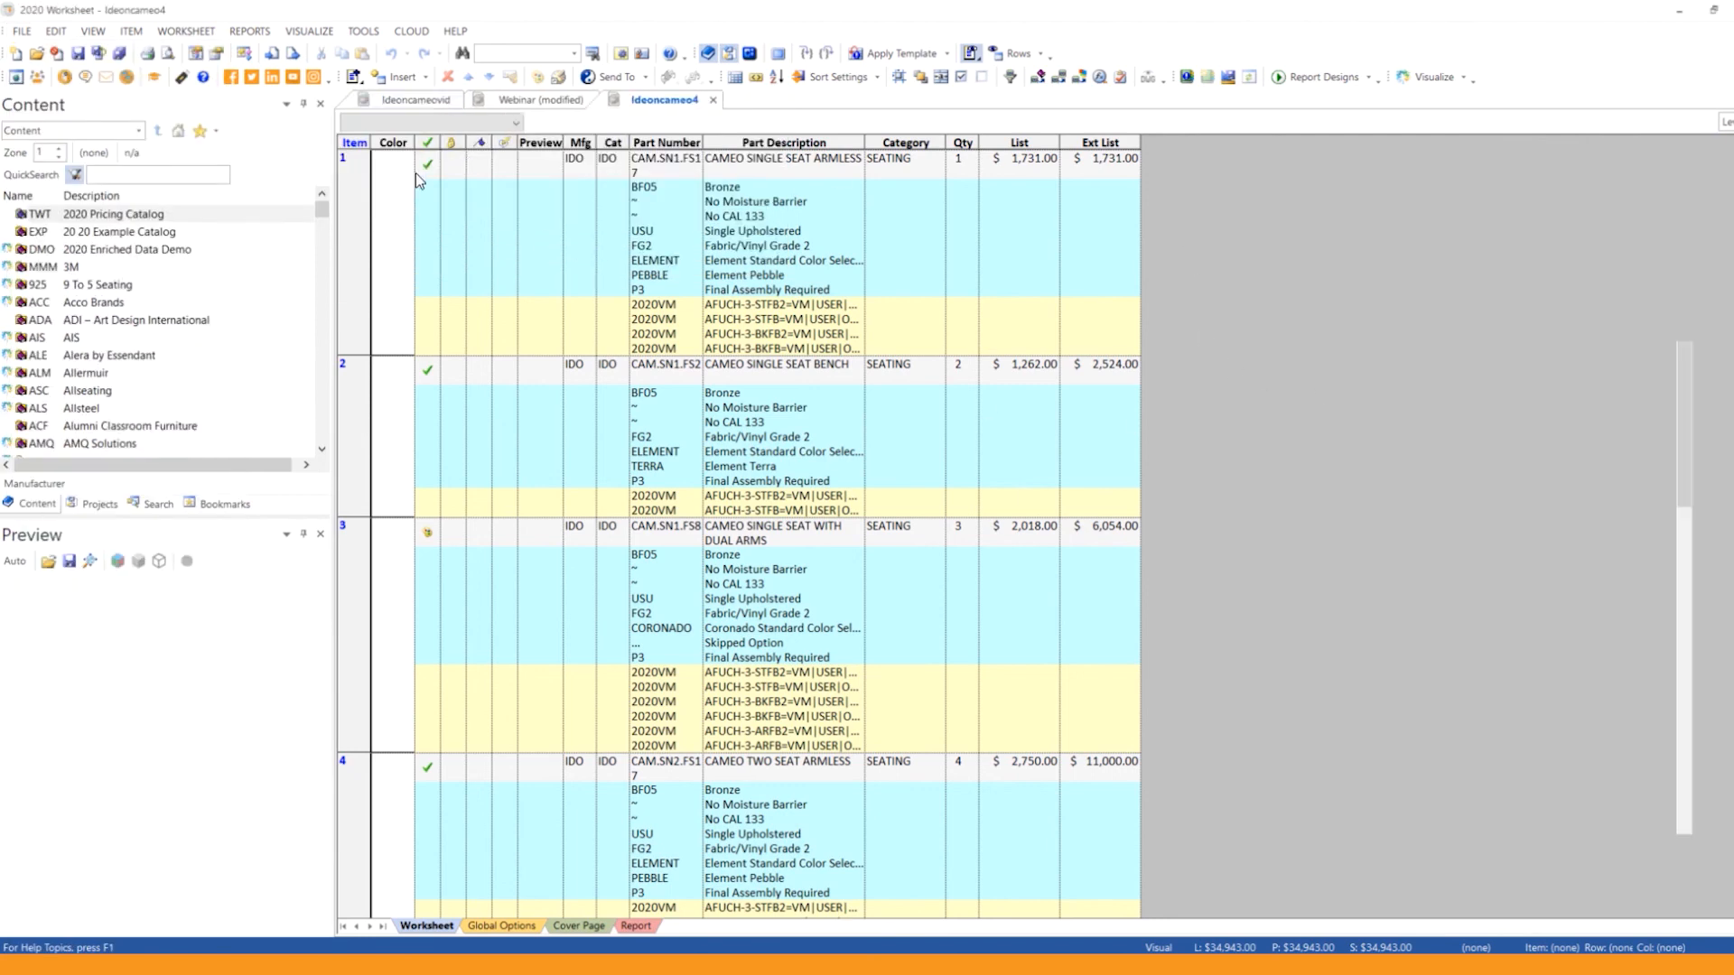
left_click(1433, 79)
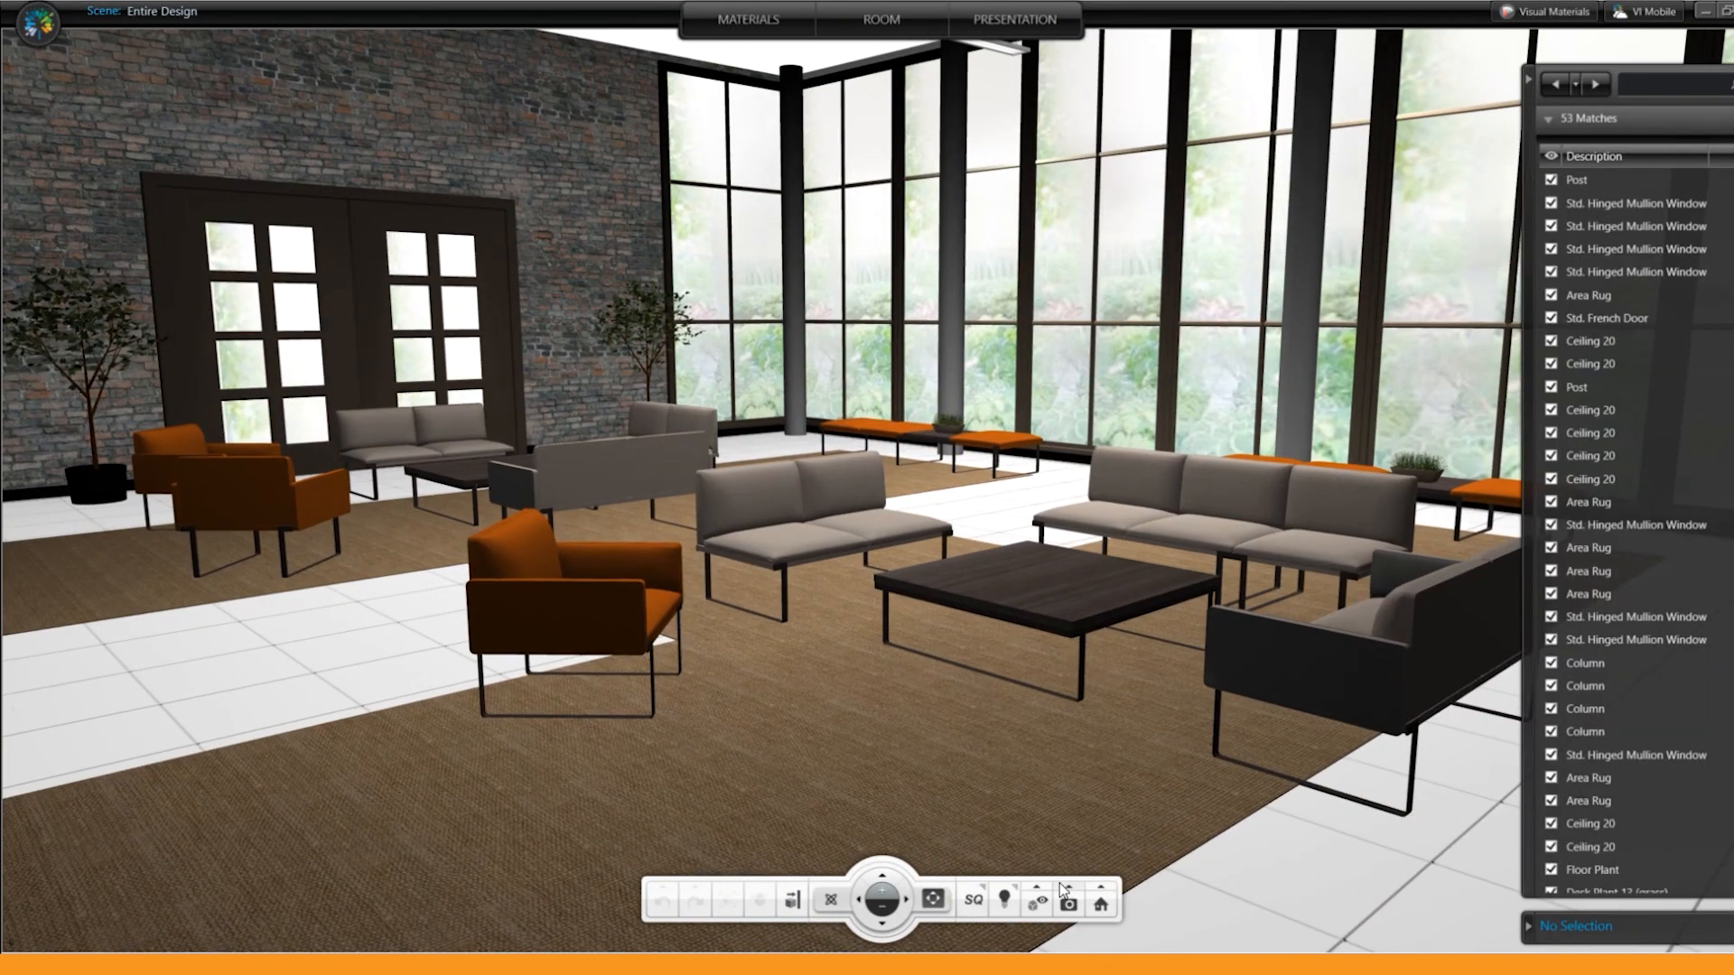
Step: Restore the view of the Entire Design 7 snapshot and render the lounge scene in HQ+ mode
left_click(1066, 890)
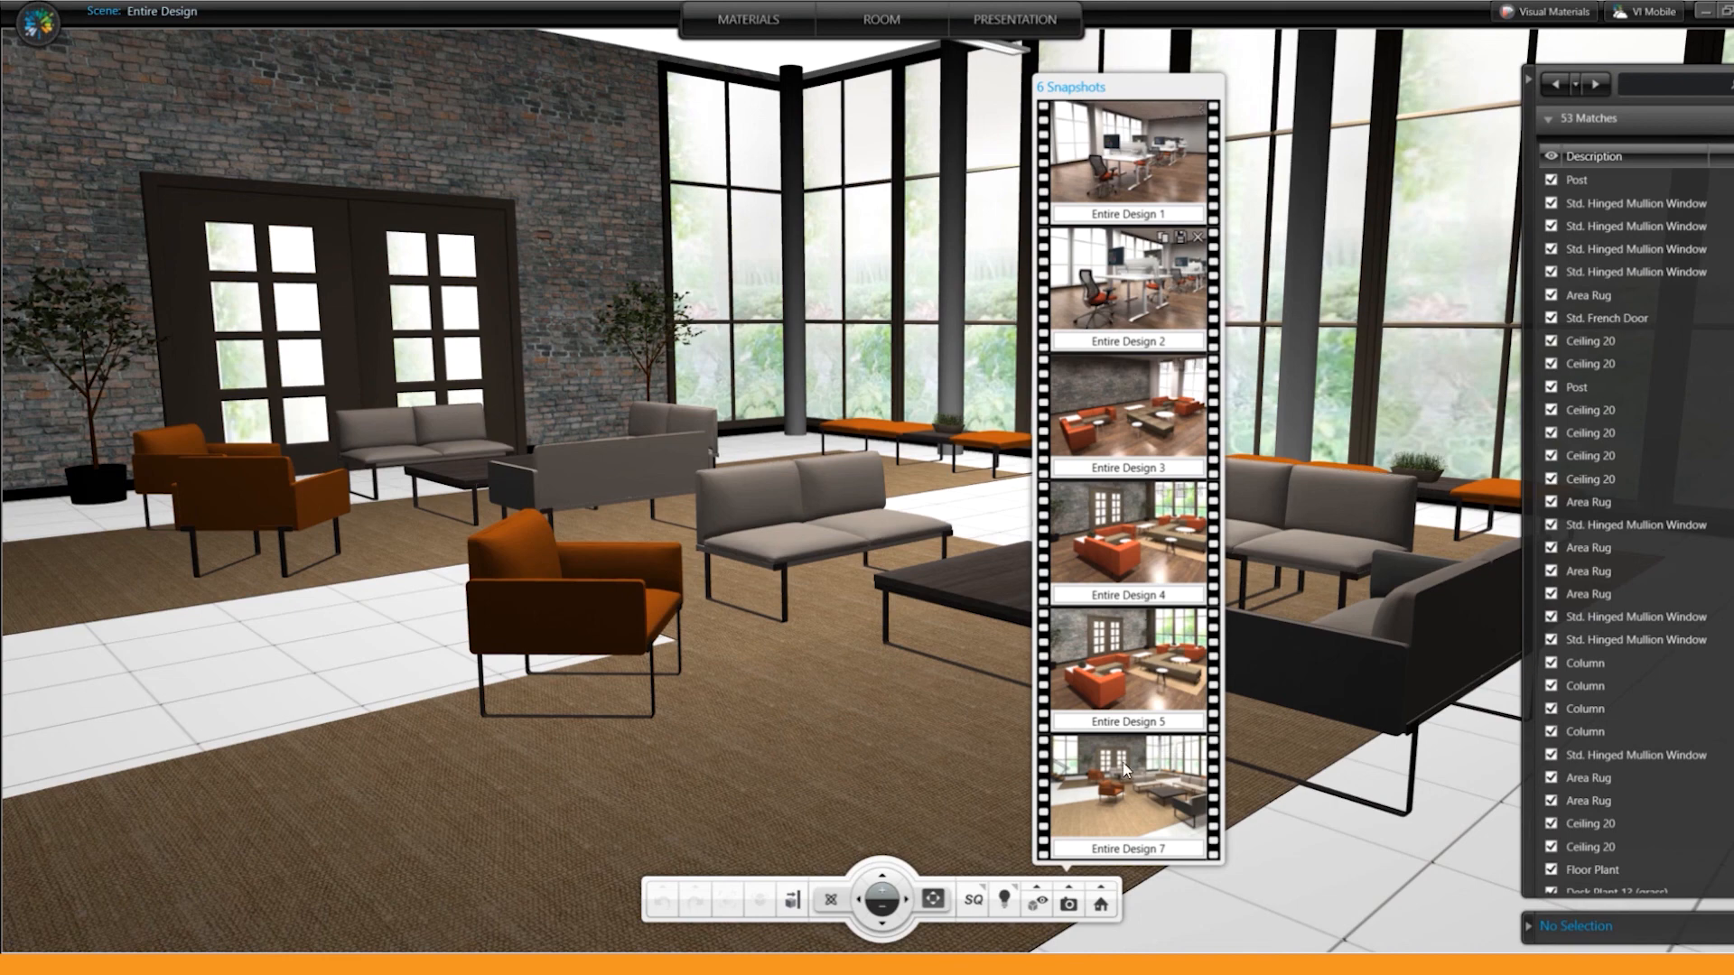
left_click(1118, 813)
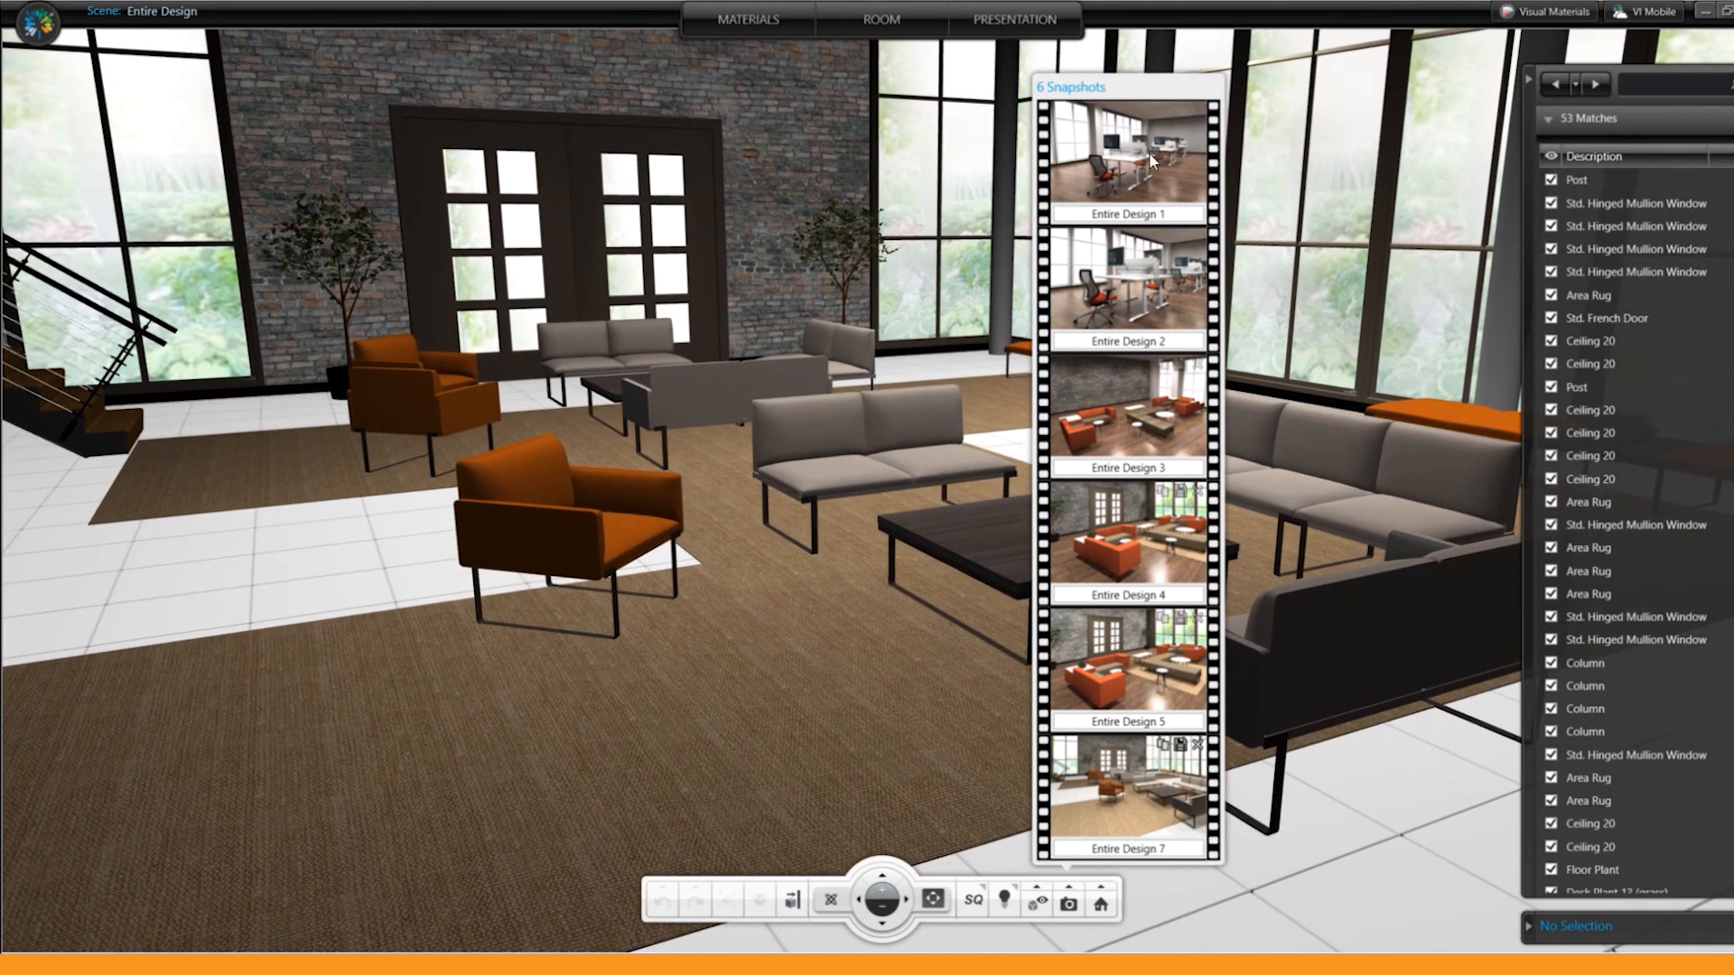
left_click(973, 901)
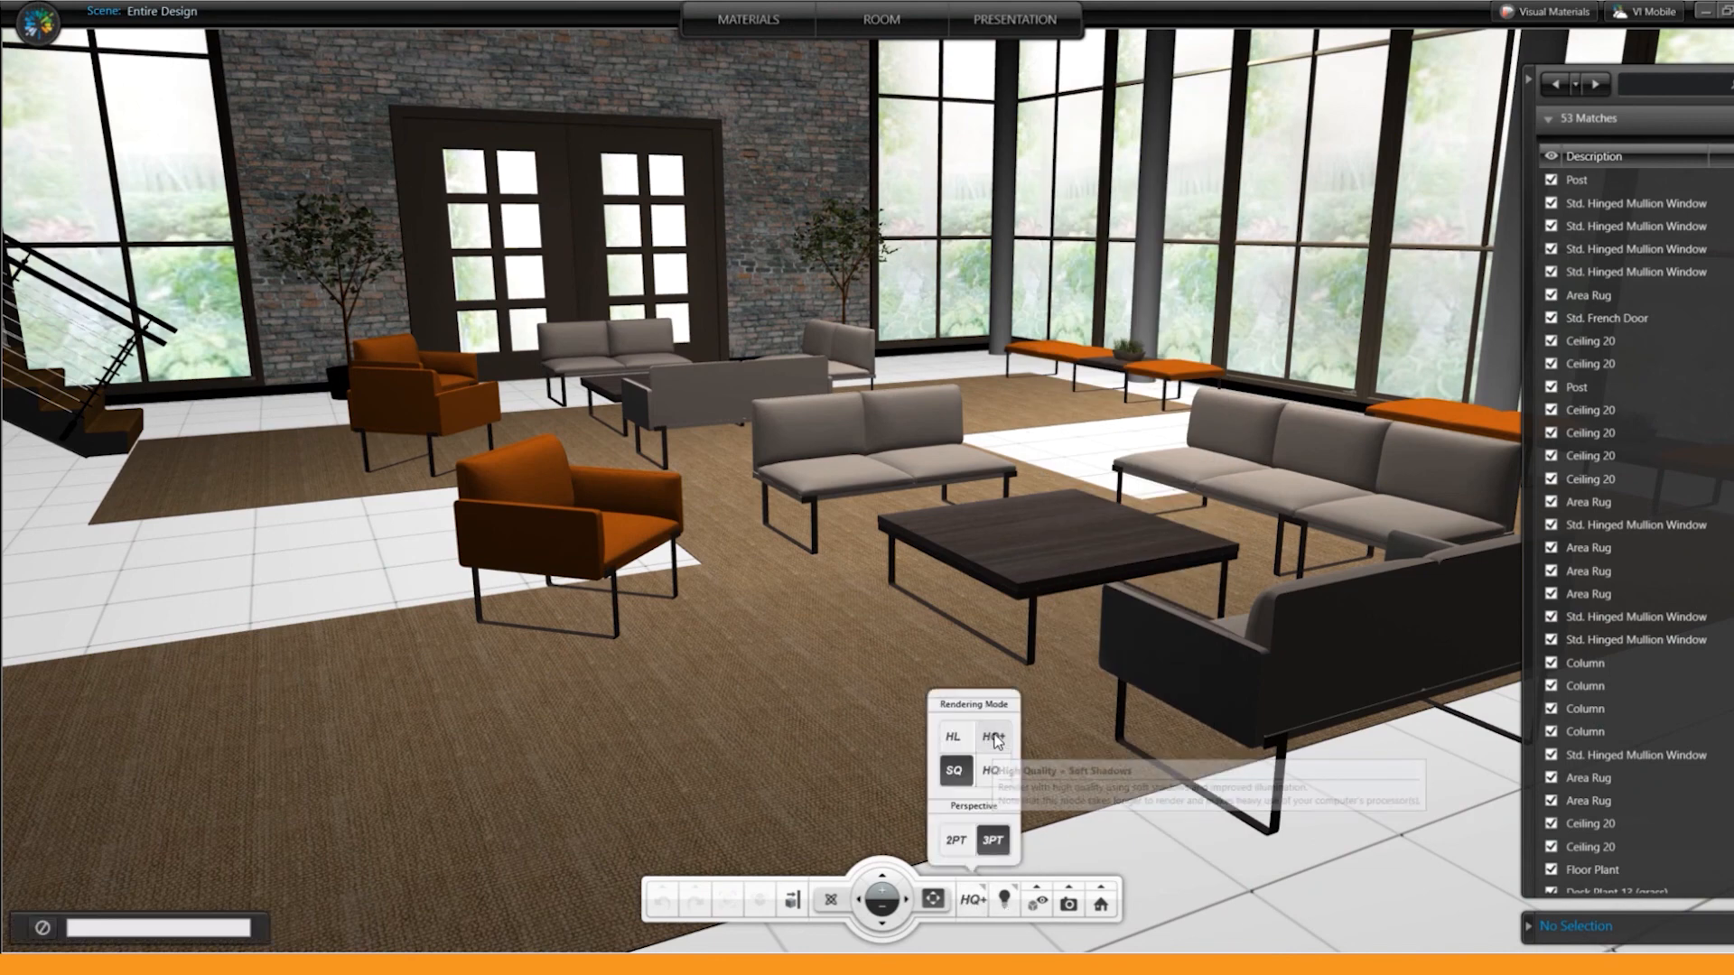
left_click(993, 738)
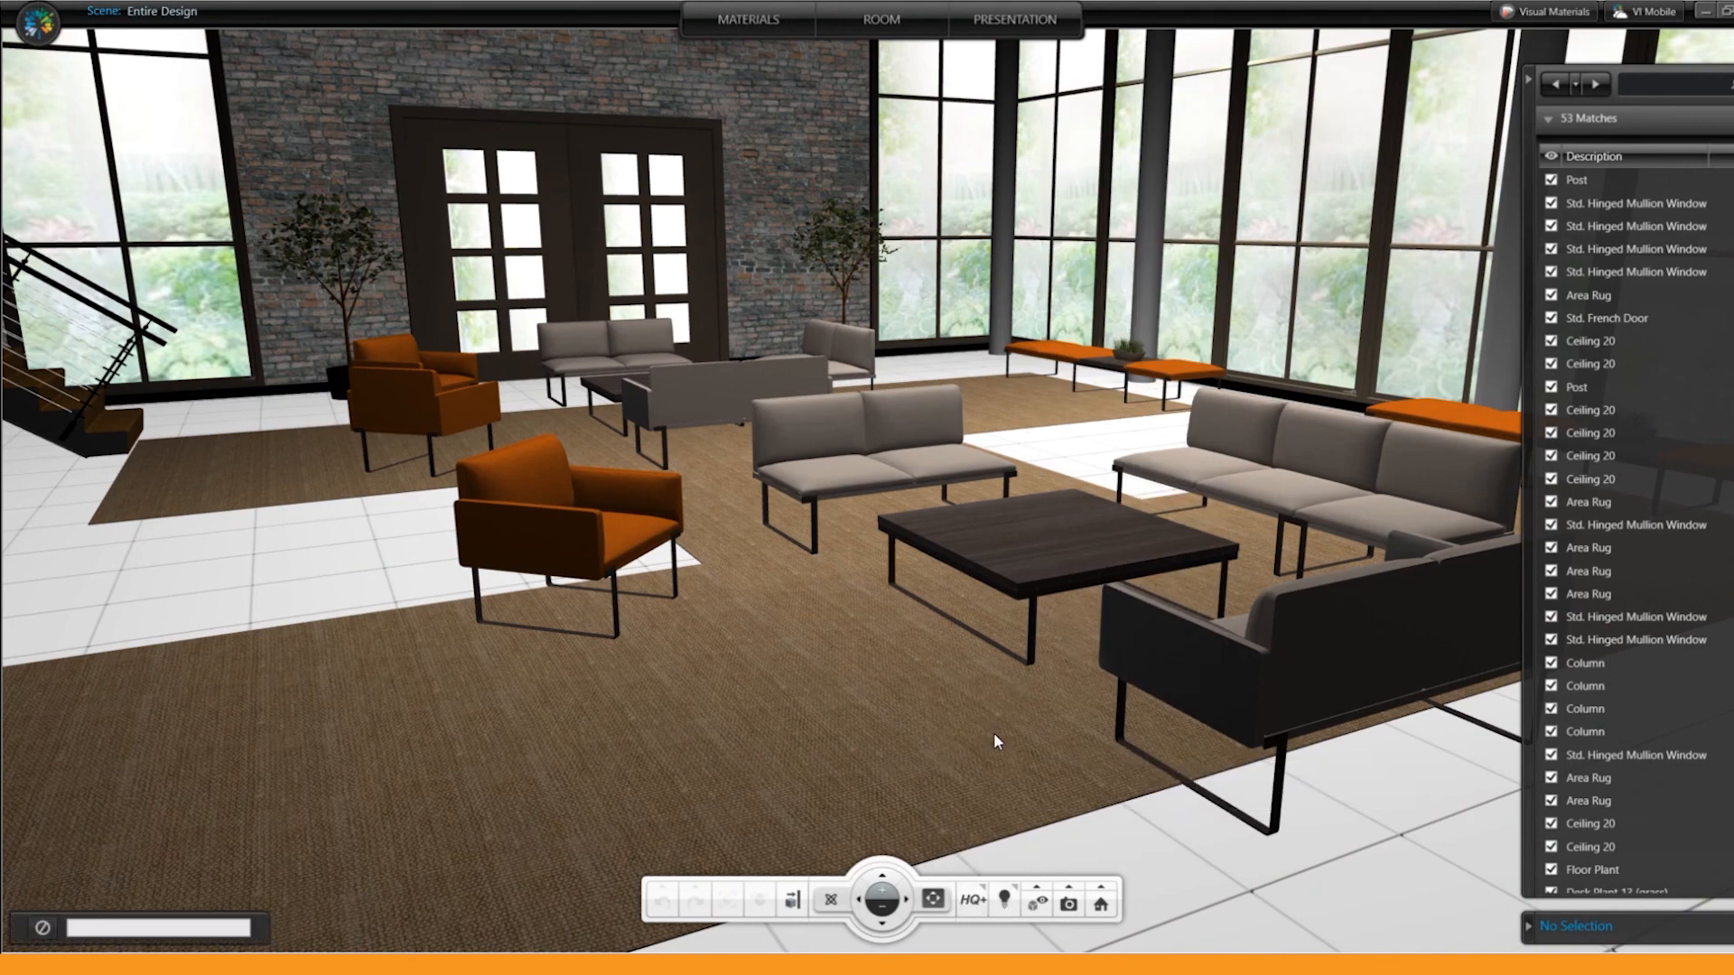